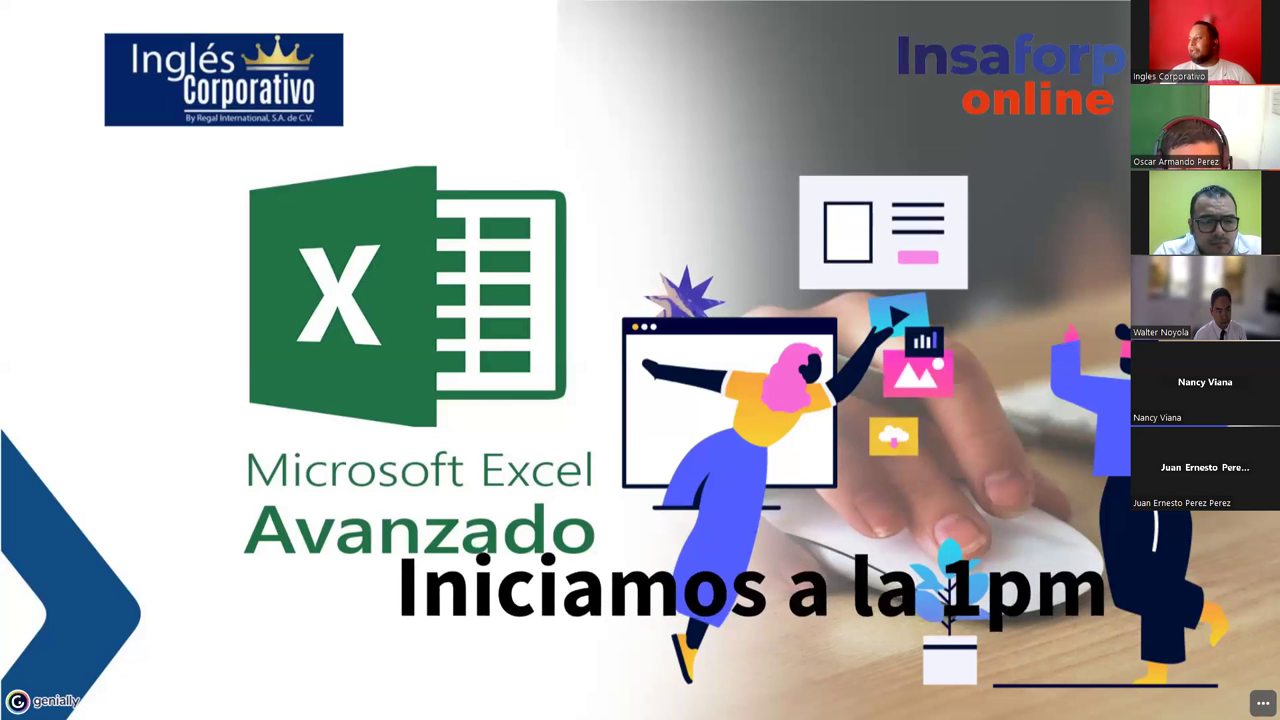
Advance past the title slide's presenter details to the Introducción slide
{"action": "key", "text": "Right"}
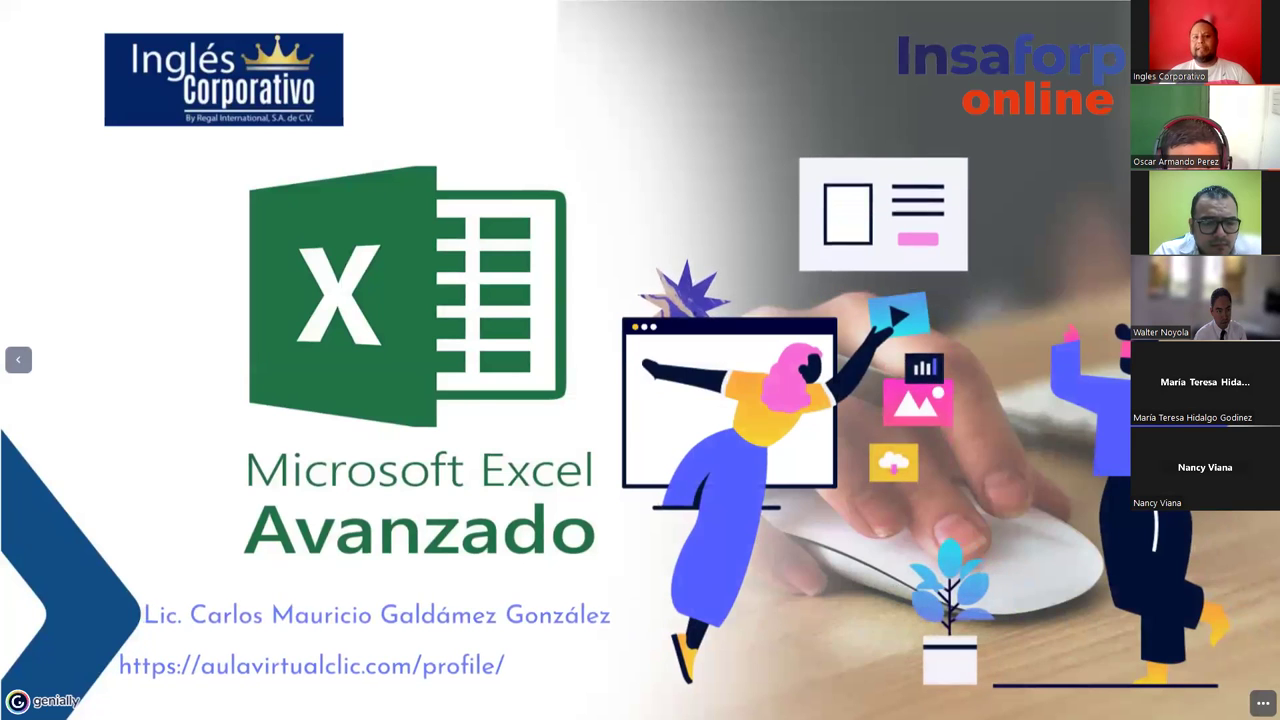
{"action": "key", "text": "Right"}
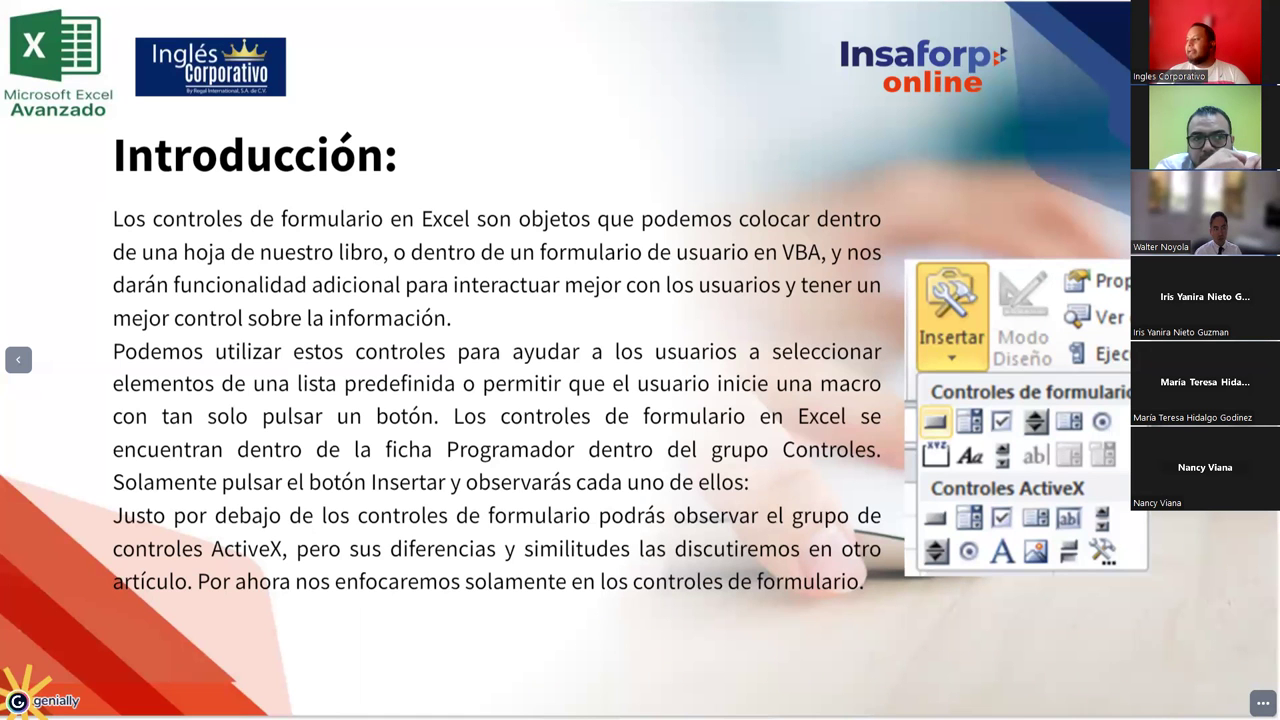
Review the slide on inserting a form control, then switch to the blank Libro2 workbook
{"action": "key", "text": "Right"}
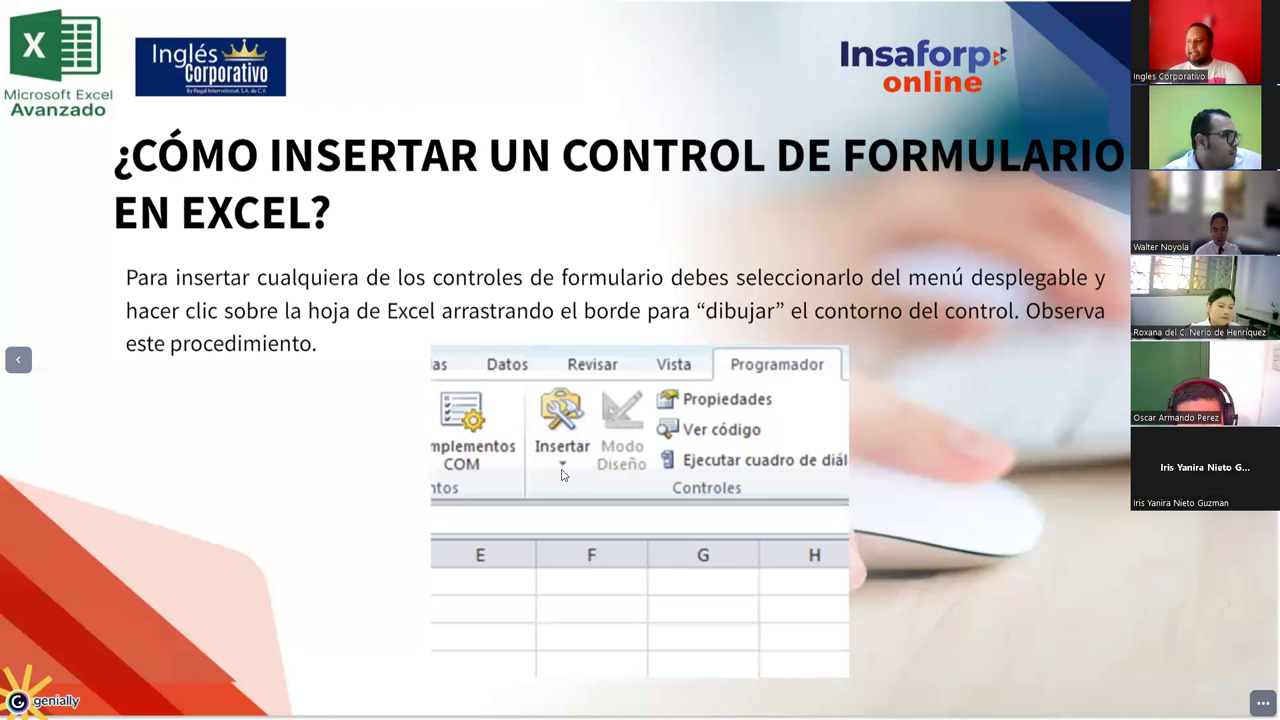
{"action": "key", "text": "Left"}
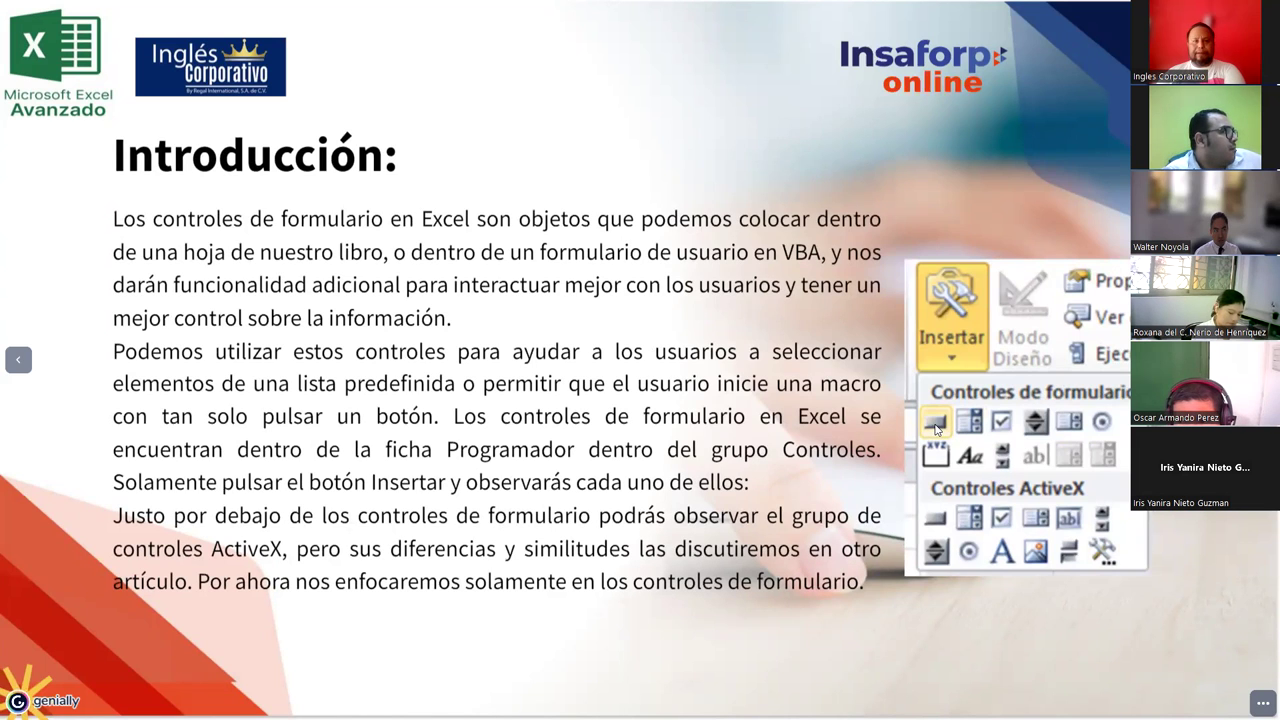
{"action": "key", "text": "Right"}
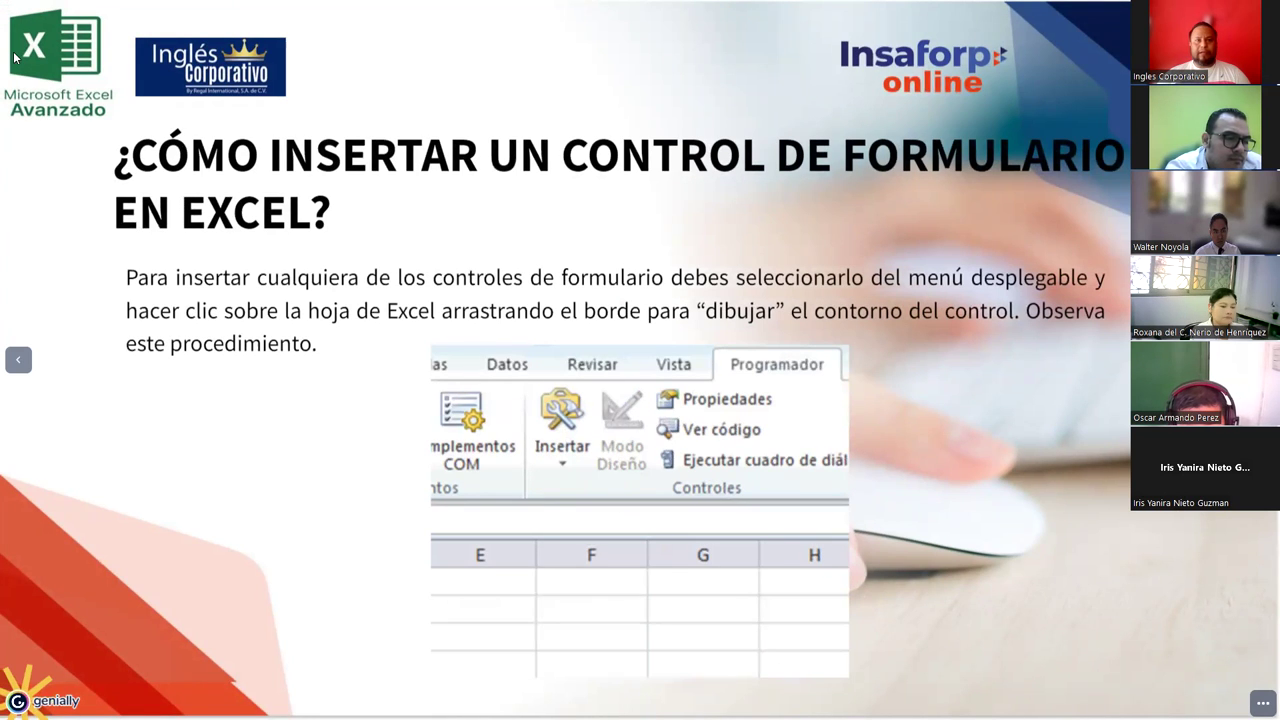
{"action": "key", "text": "alt+Tab"}
Maximize Excel and draw a form button over cells E2:G3 from the Programador tab
{"action": "key", "text": "super+Right"}
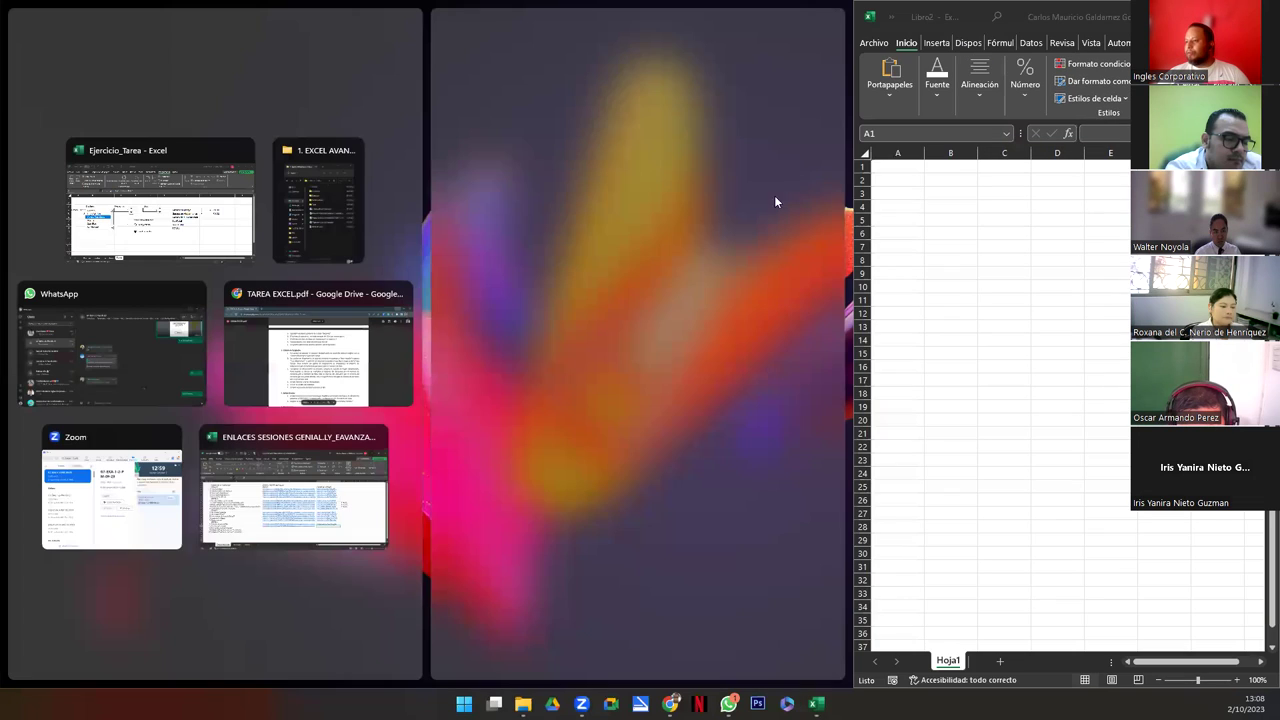
{"action": "key", "text": "super+Up"}
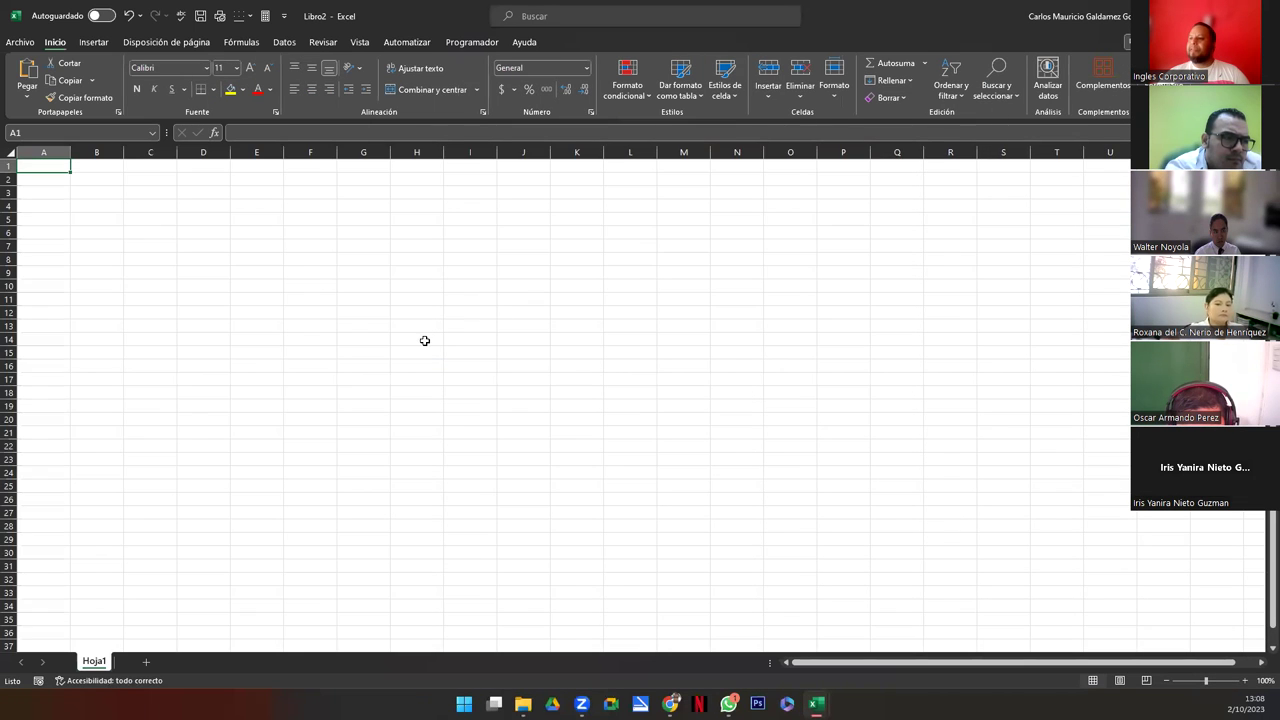
{"action": "scroll", "coordinate": [331, 317], "scroll_direction": "up", "scroll_amount": 5}
{"action": "left_click", "coordinate": [478, 44]}
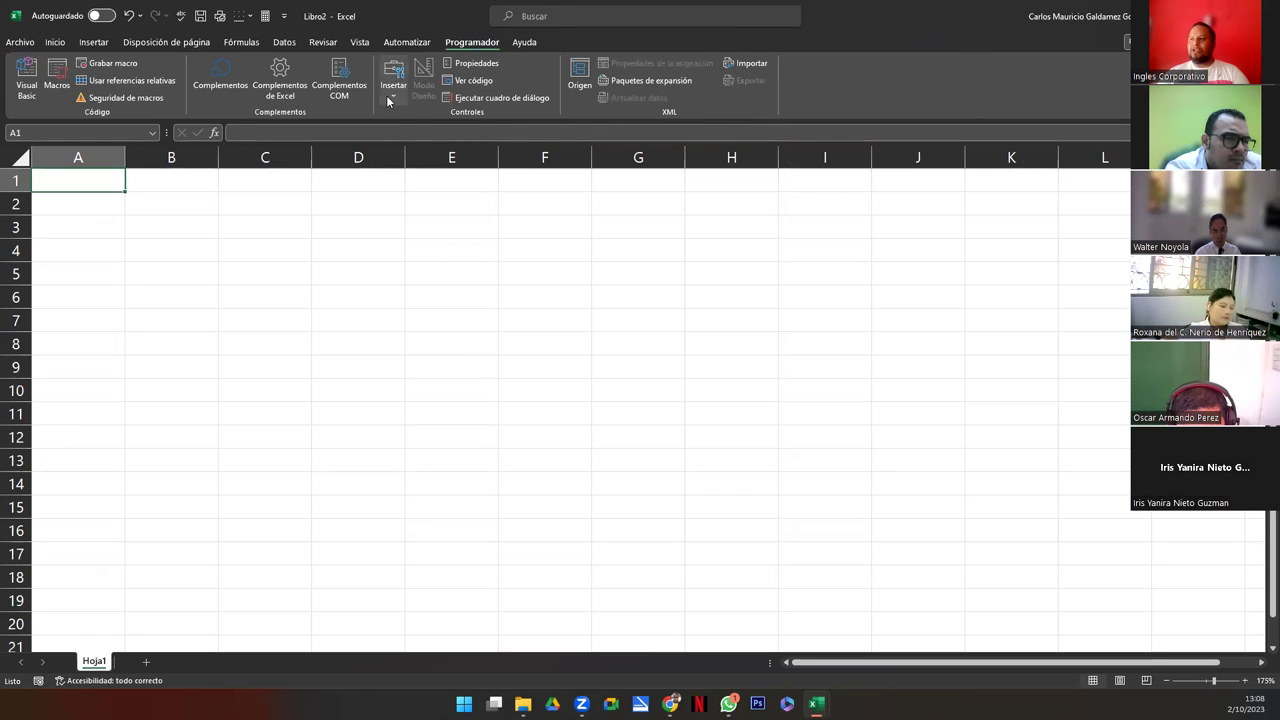
{"action": "left_click", "coordinate": [388, 100]}
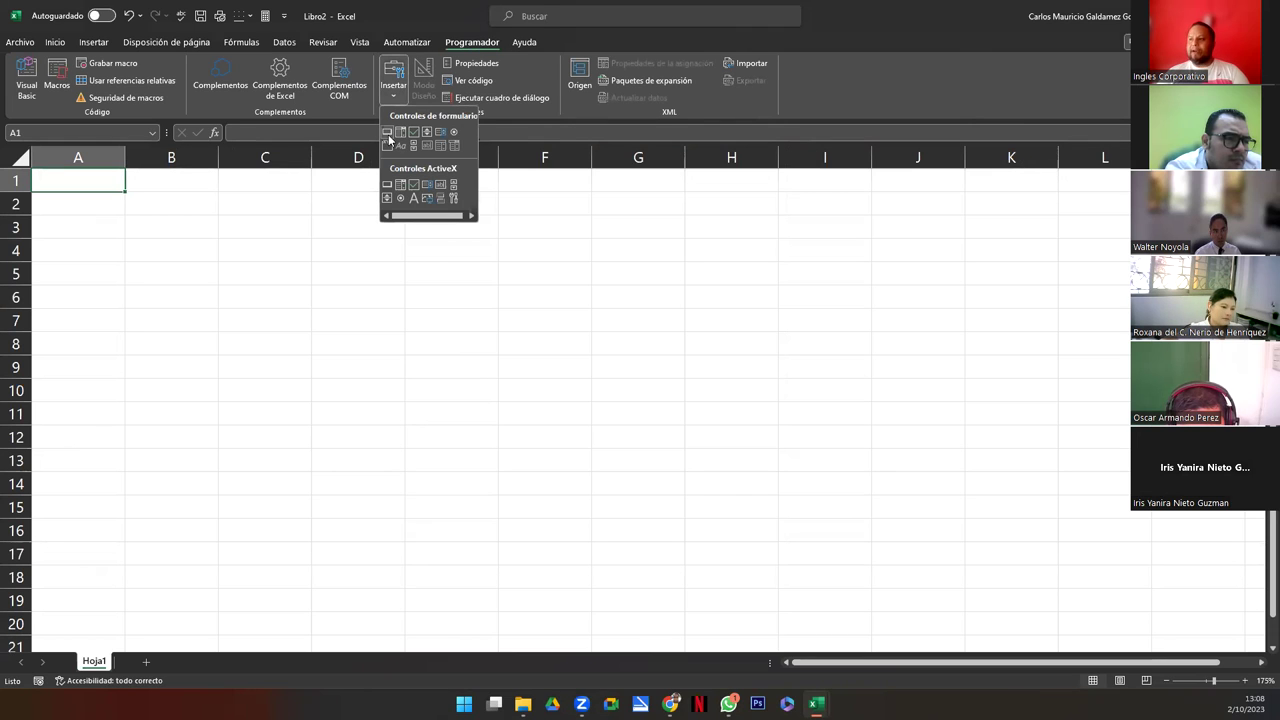
{"action": "left_click", "coordinate": [388, 135]}
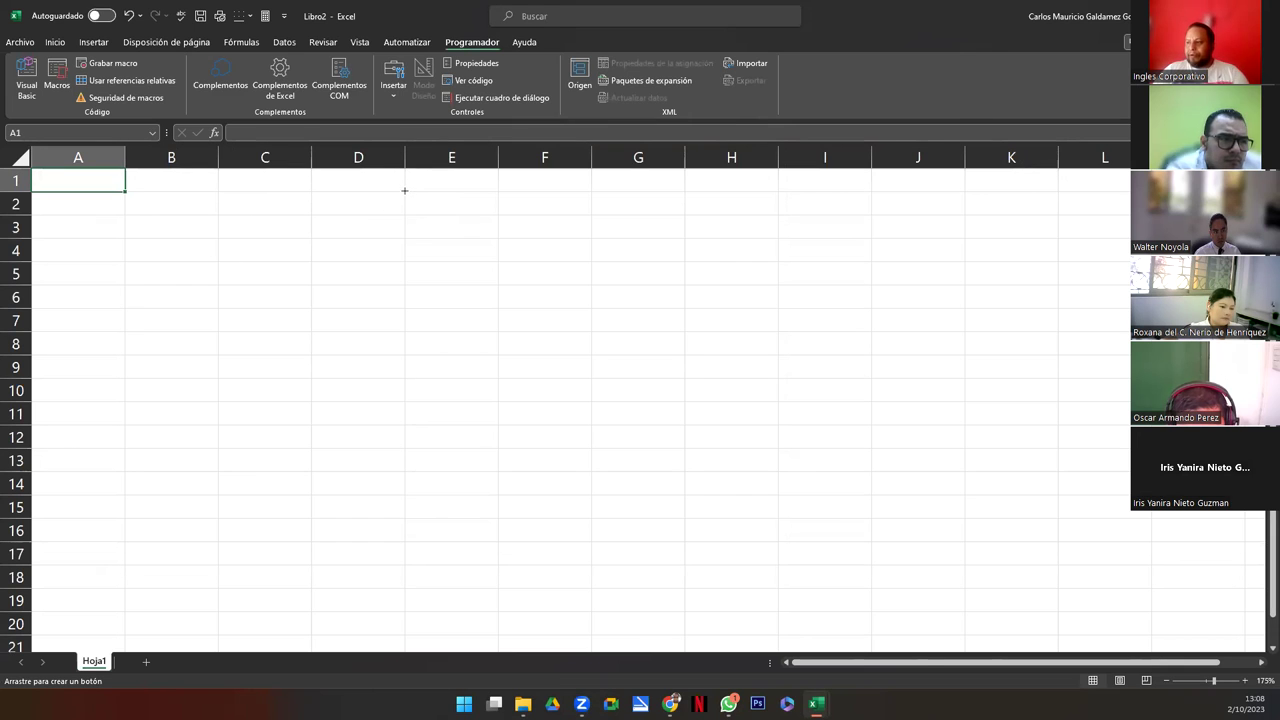
{"action": "left_click_drag", "start_coordinate": [405, 192], "coordinate": [640, 232]}
{"action": "left_click_drag", "start_coordinate": [640, 231], "coordinate": [612, 327]}
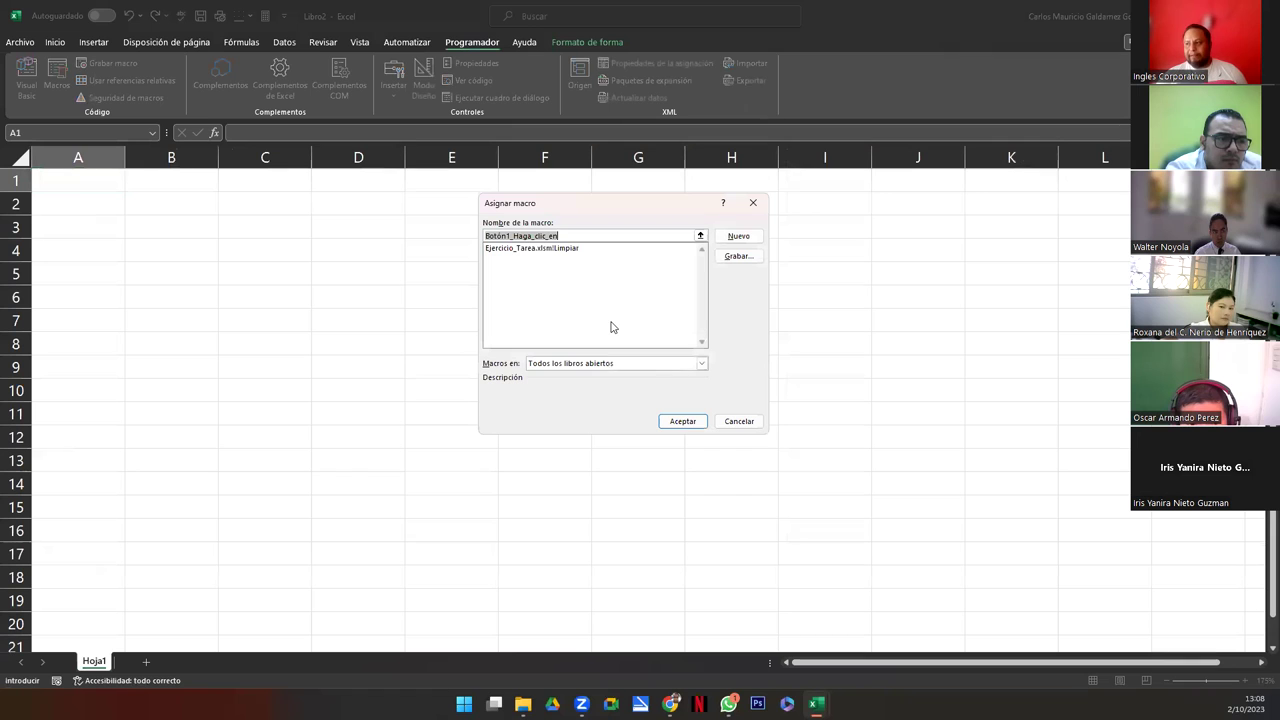
Assign the Limpiar macro to Botón 1 and run it, putting 1 in E5 and E8
{"action": "left_click", "coordinate": [535, 248]}
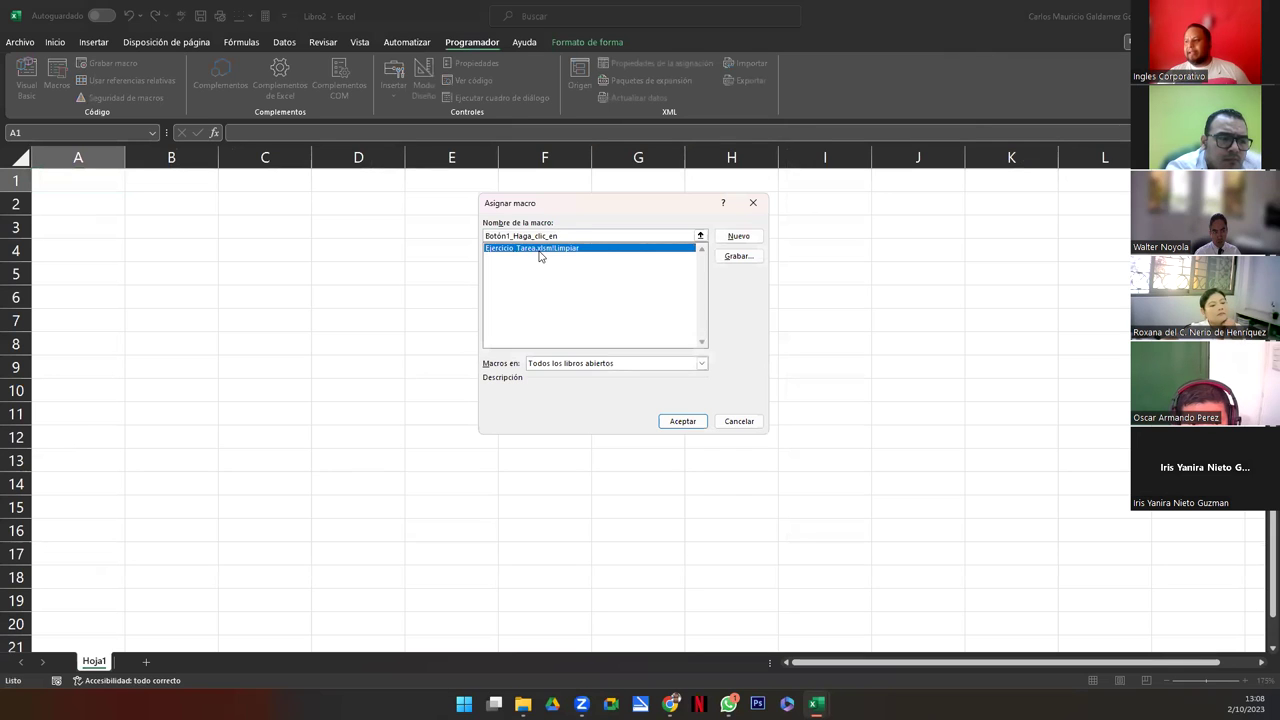
{"action": "left_click", "coordinate": [683, 421]}
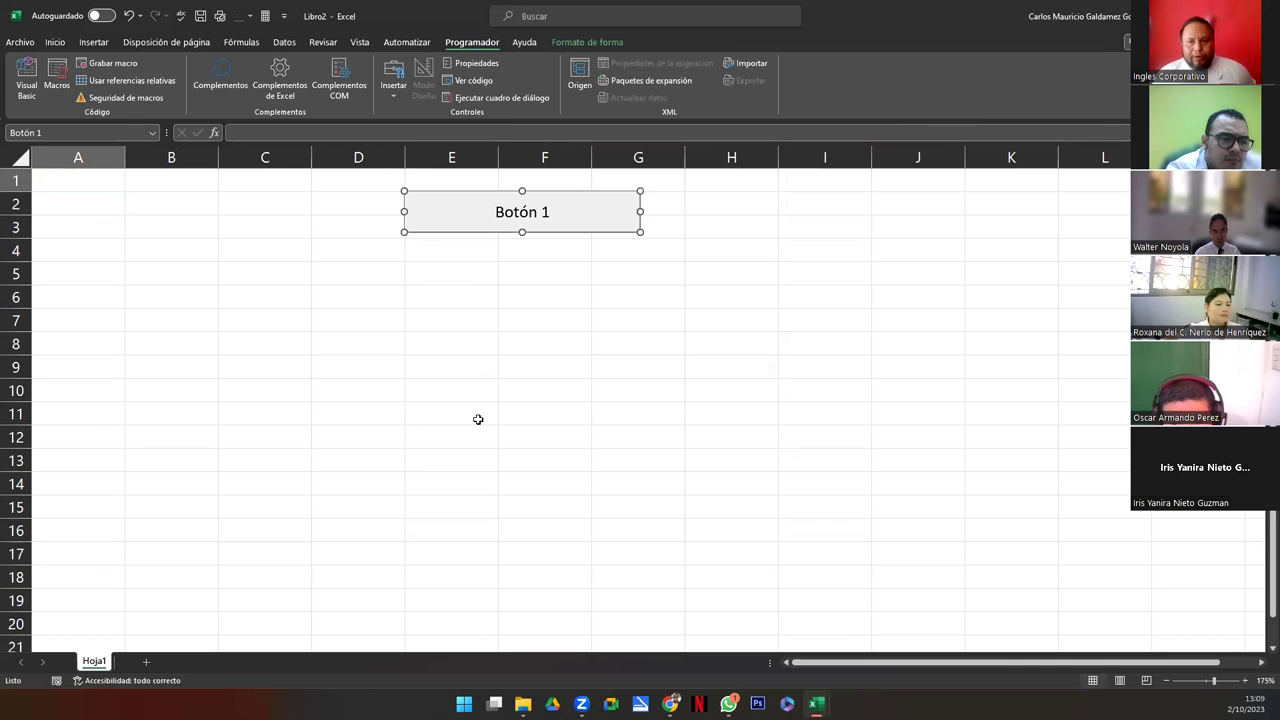
{"action": "left_click", "coordinate": [479, 419]}
{"action": "left_click", "coordinate": [549, 222]}
{"action": "left_click", "coordinate": [481, 274]}
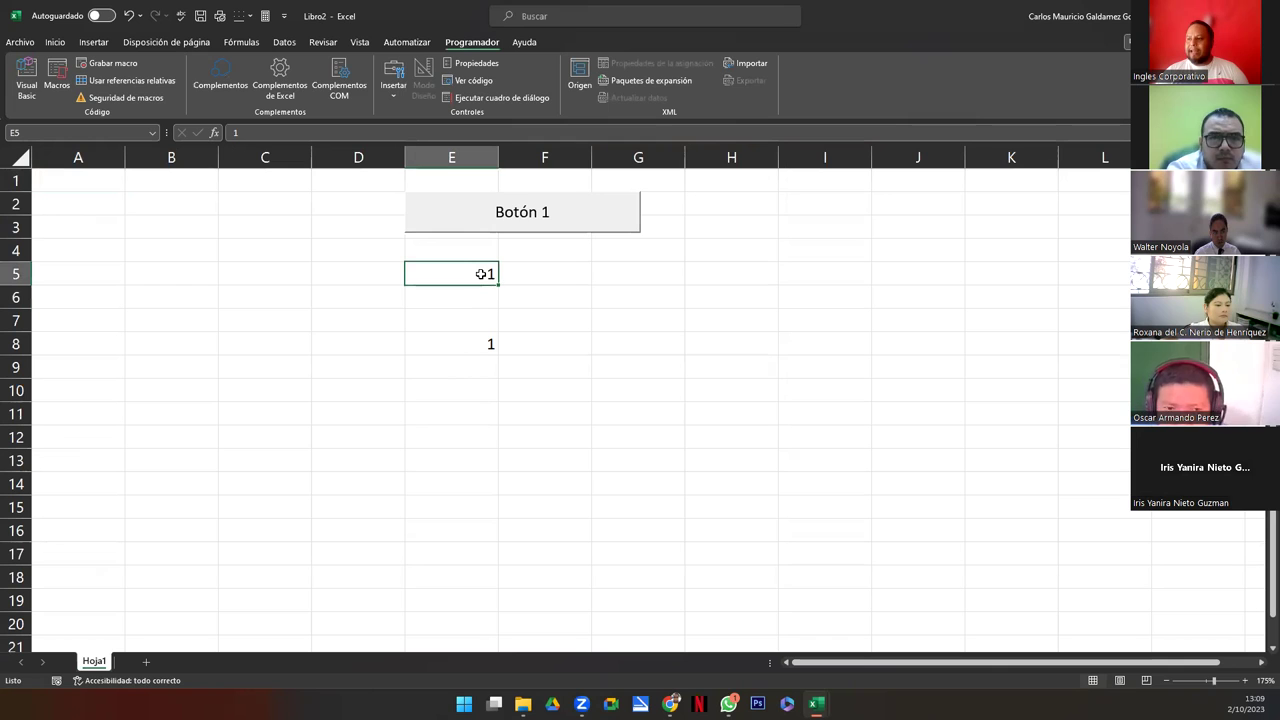
{"action": "left_click", "coordinate": [459, 343]}
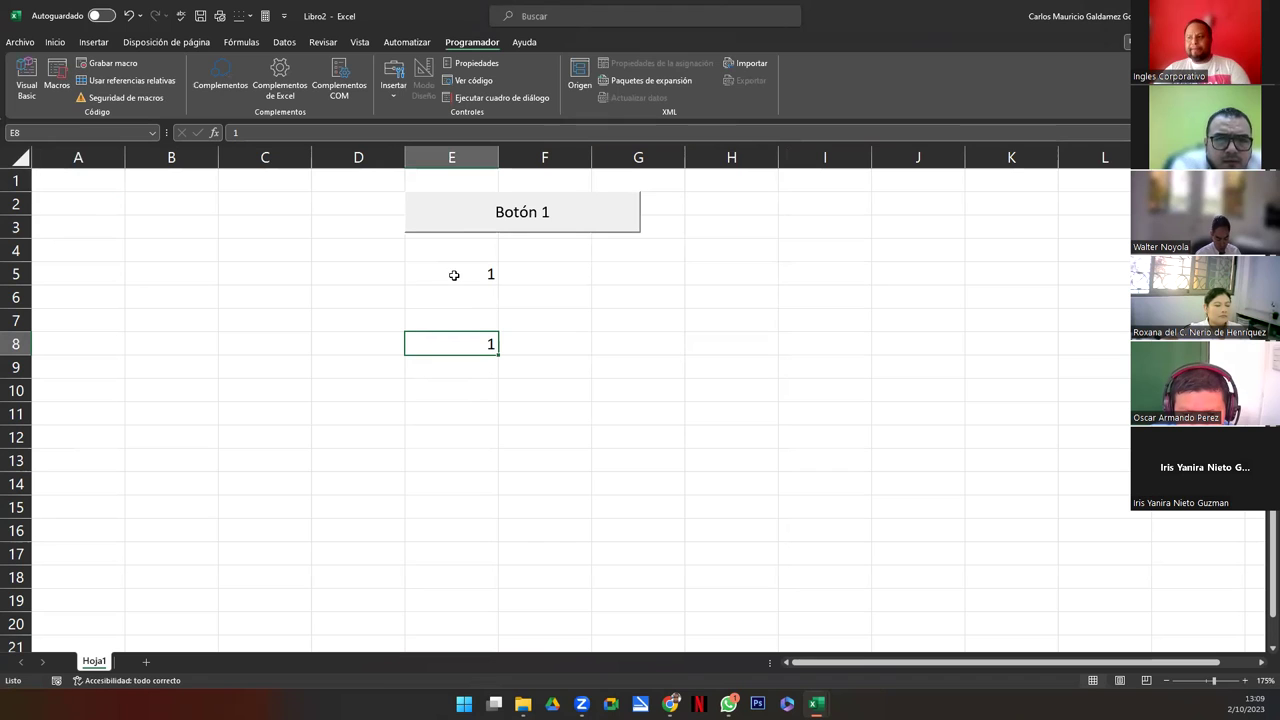
Draw an ActiveX command button over F6:G7 and open its code with Ver código
{"action": "left_click", "coordinate": [391, 96]}
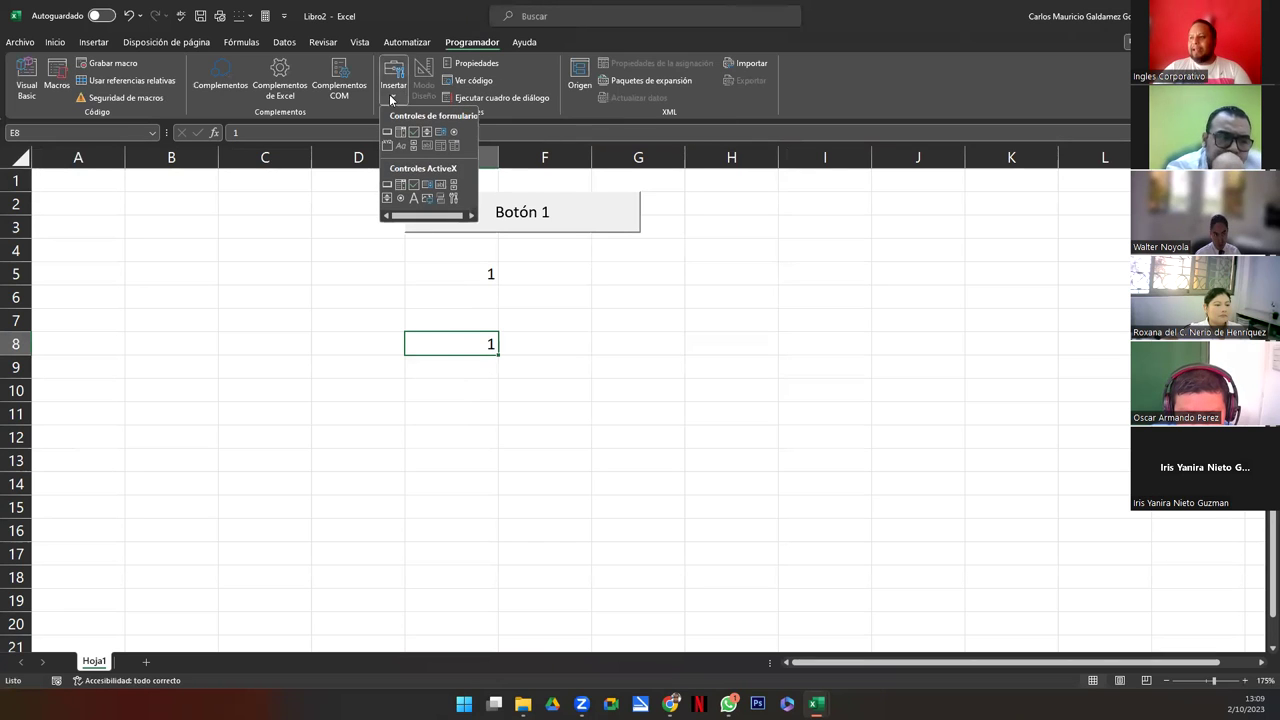
{"action": "left_click", "coordinate": [387, 188]}
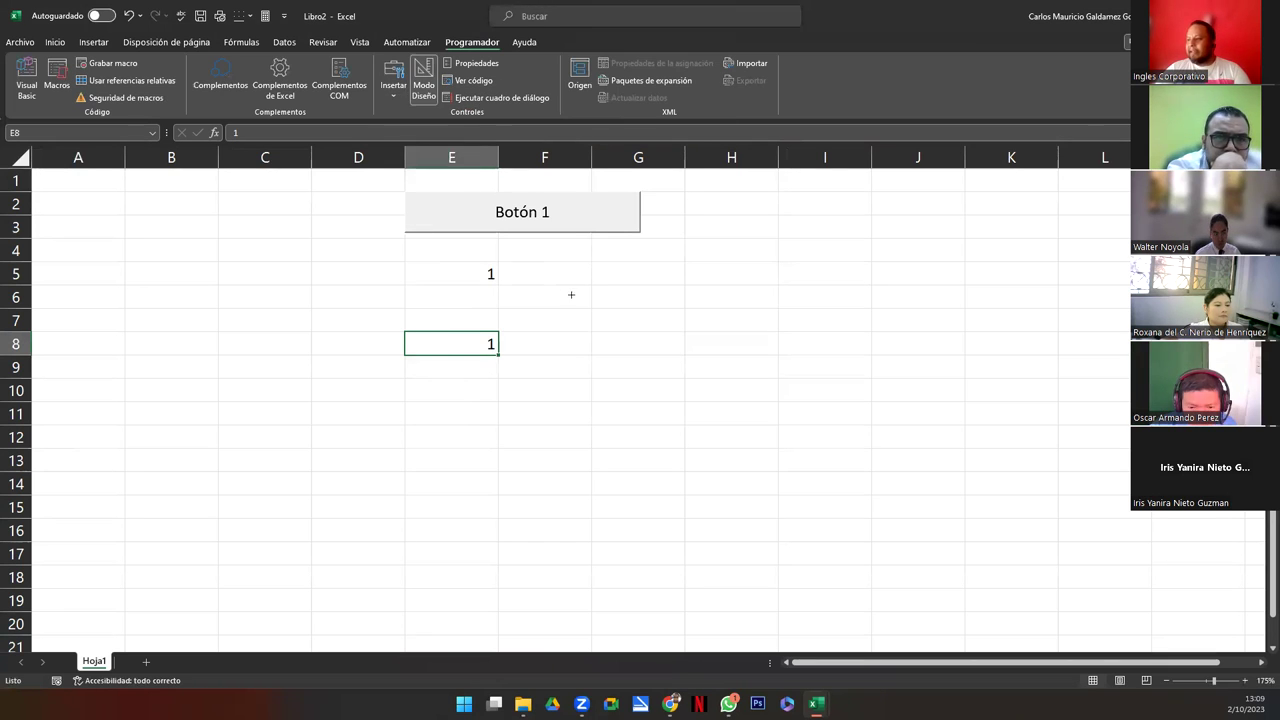
{"action": "left_click_drag", "start_coordinate": [571, 295], "coordinate": [778, 342]}
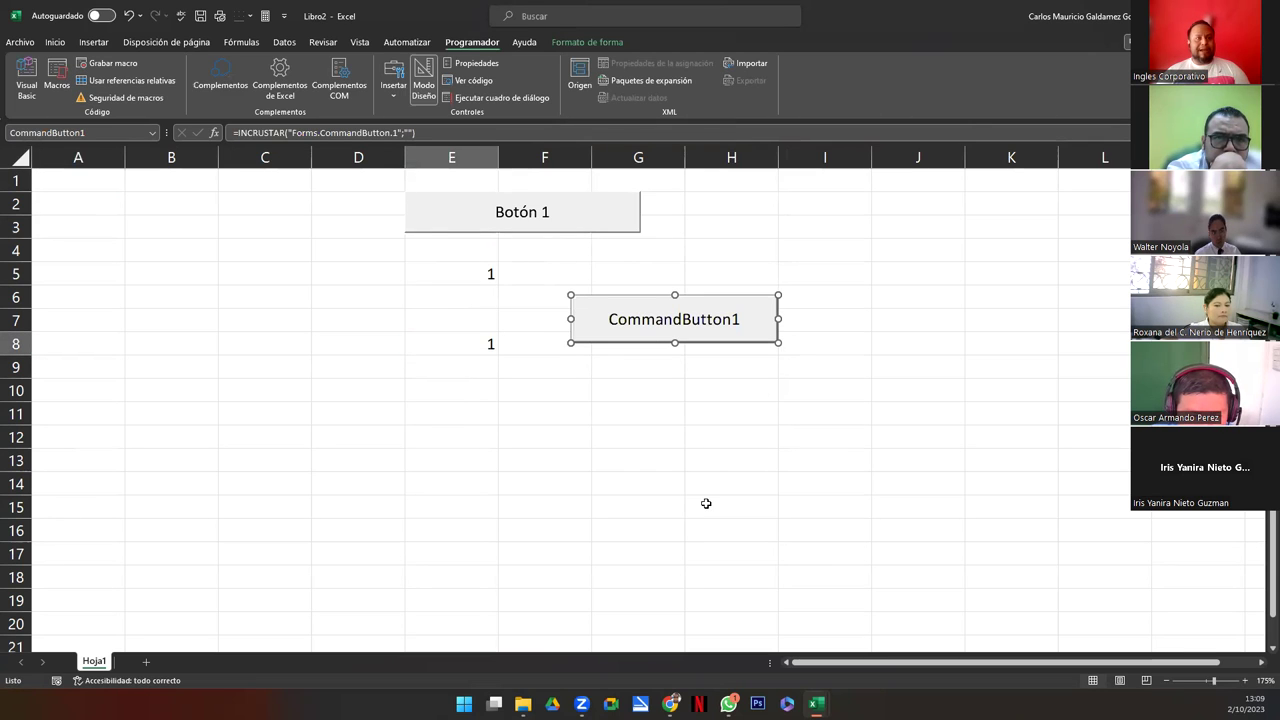
{"action": "right_click", "coordinate": [711, 330]}
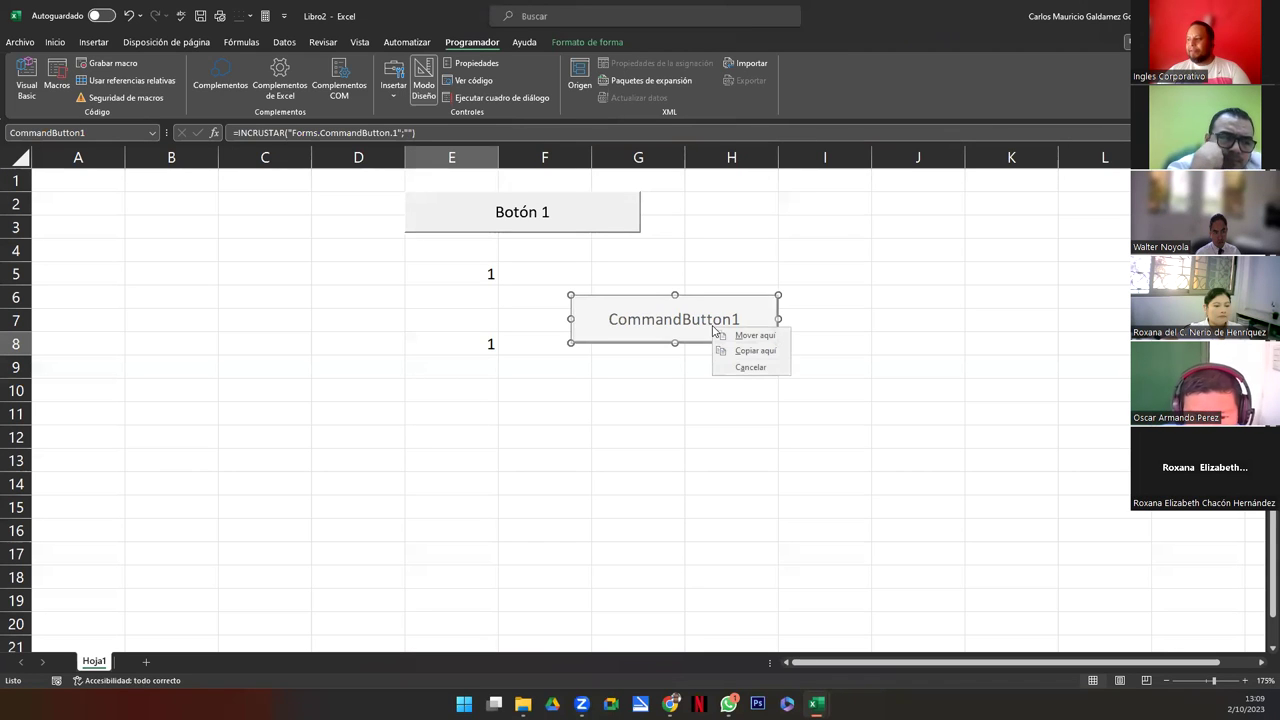
{"action": "right_click", "coordinate": [661, 366]}
{"action": "right_click", "coordinate": [617, 315]}
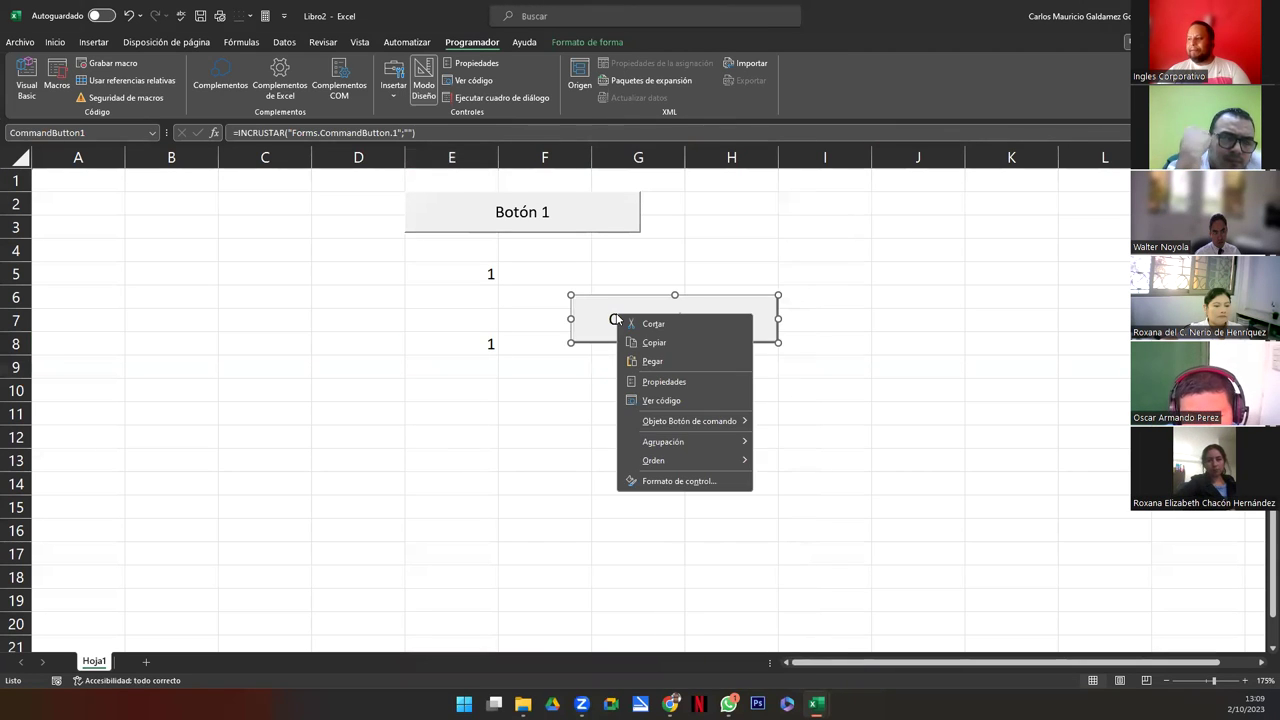
{"action": "left_click", "coordinate": [677, 401]}
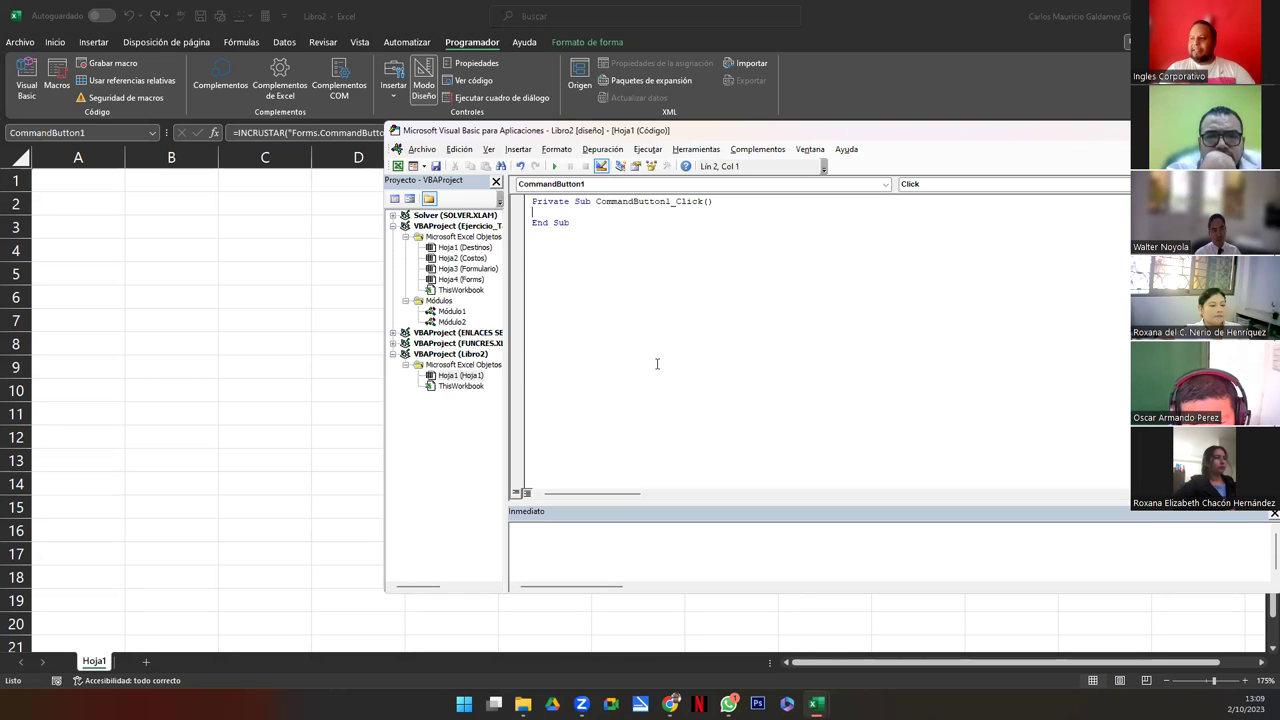
Write Range("A1") = 5 * 6 in CommandButton1_Click and return to Hoja1 with Alt+F11
{"action": "type", "text": "Range"}
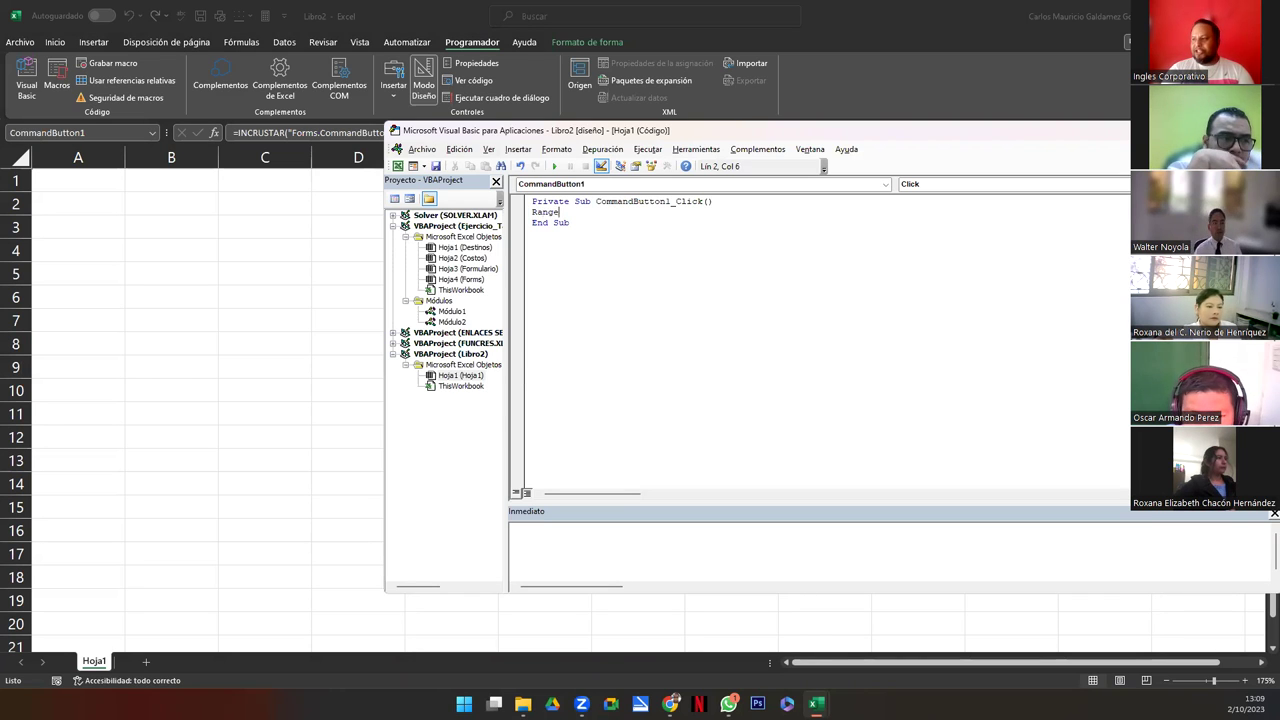
{"action": "type", "text": "("}
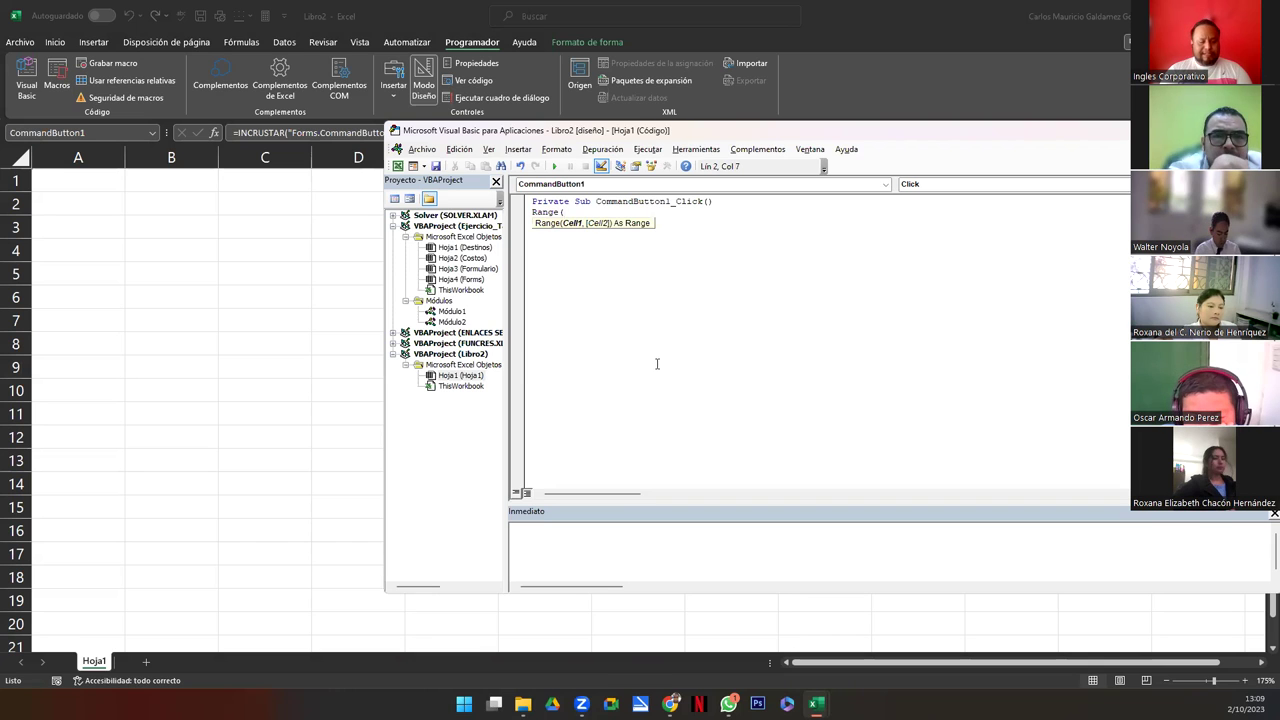
{"action": "type", "text": "\"A1"}
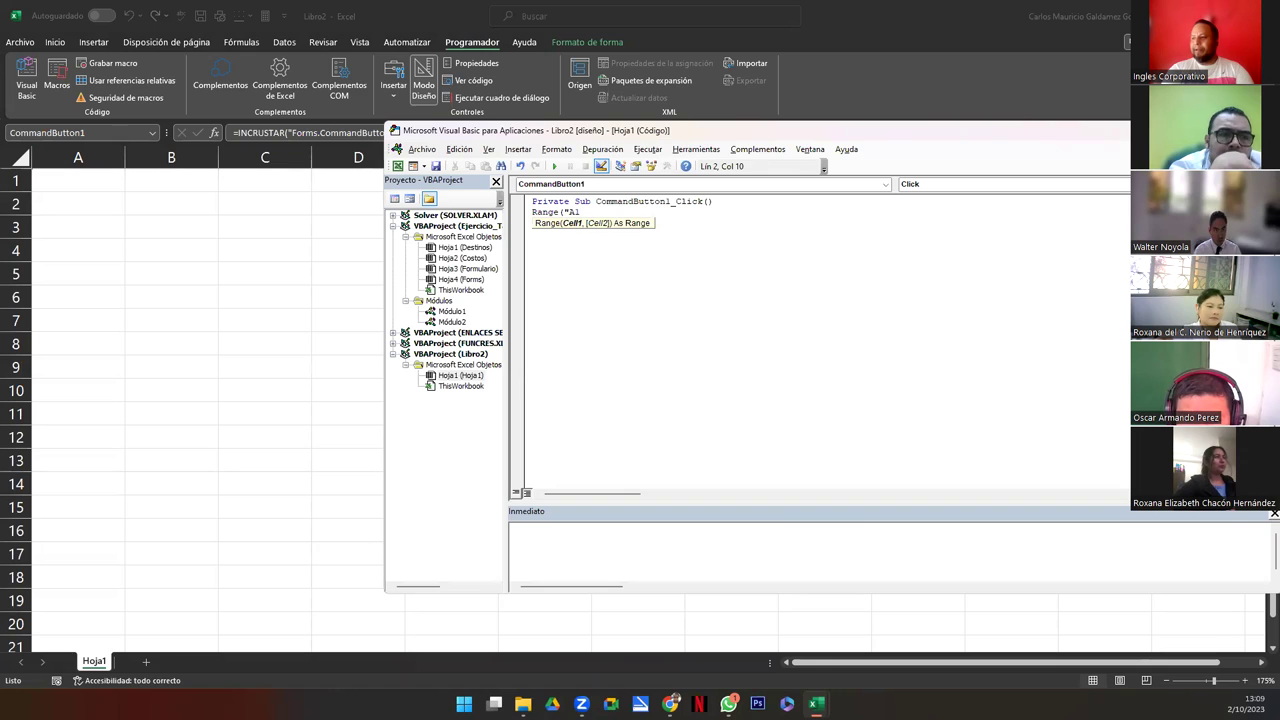
{"action": "type", "text": "\")=5*6"}
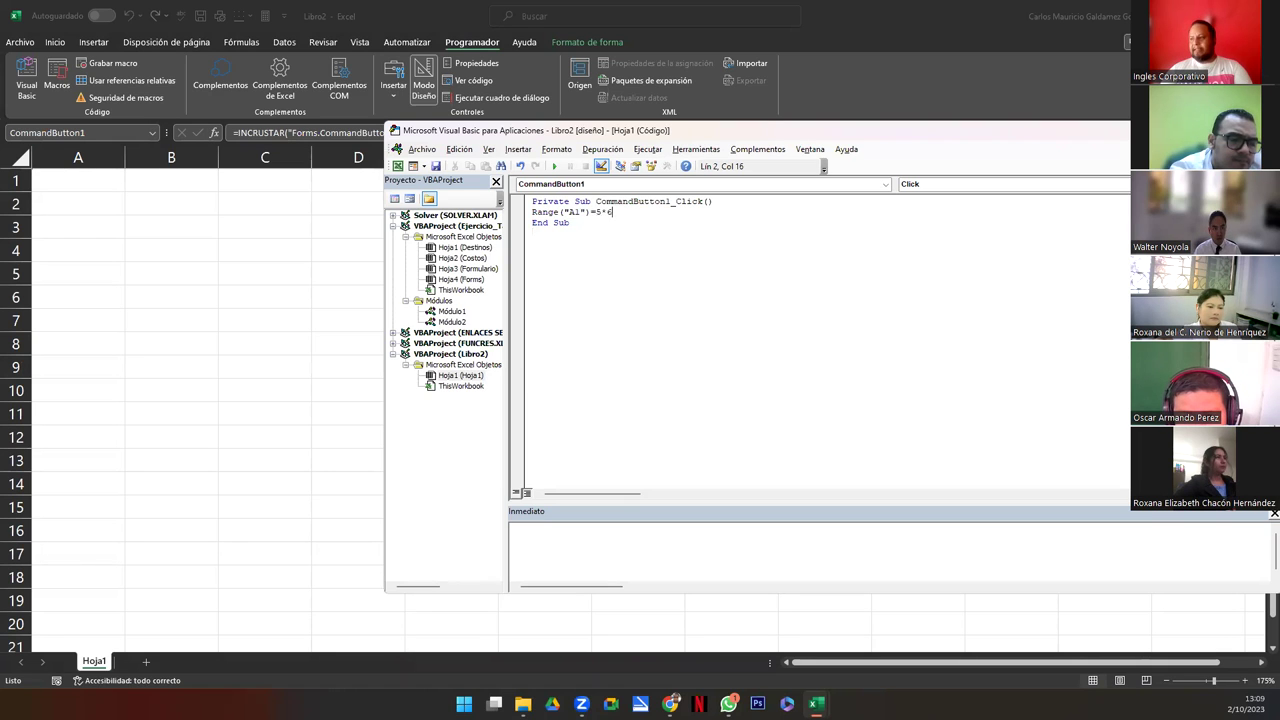
{"action": "key", "text": "Return"}
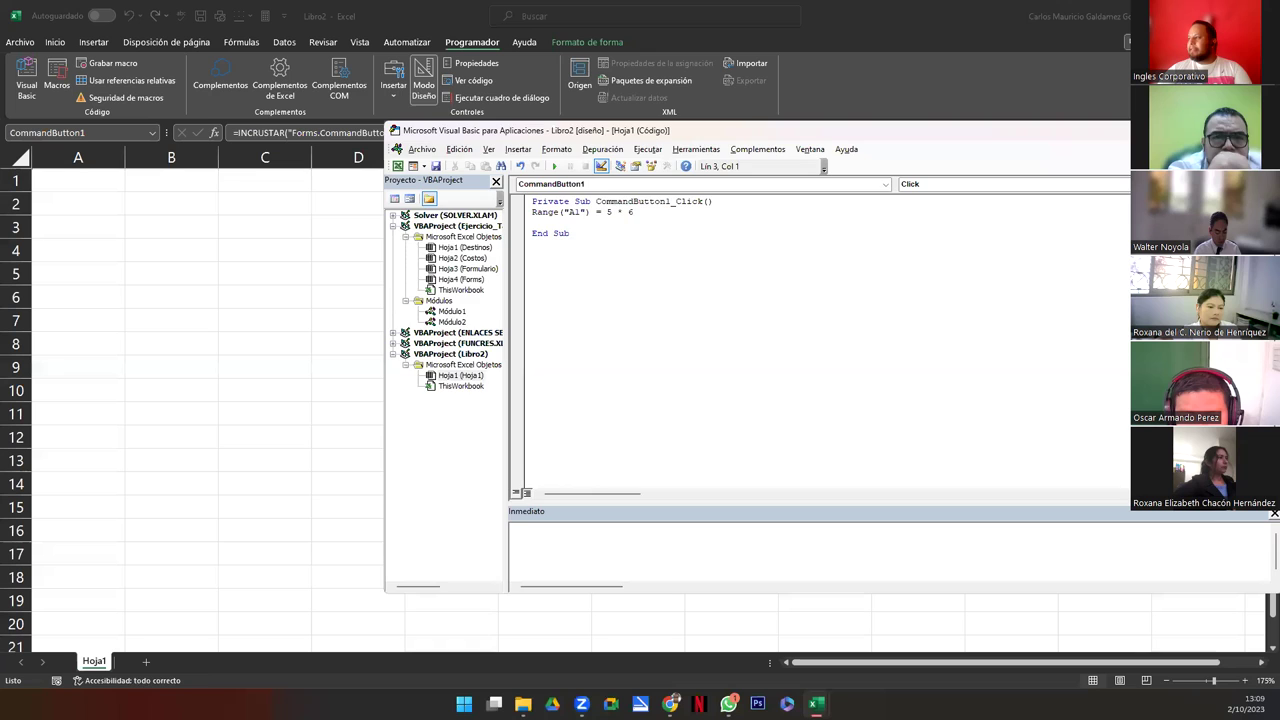
{"action": "key", "text": "alt+F11"}
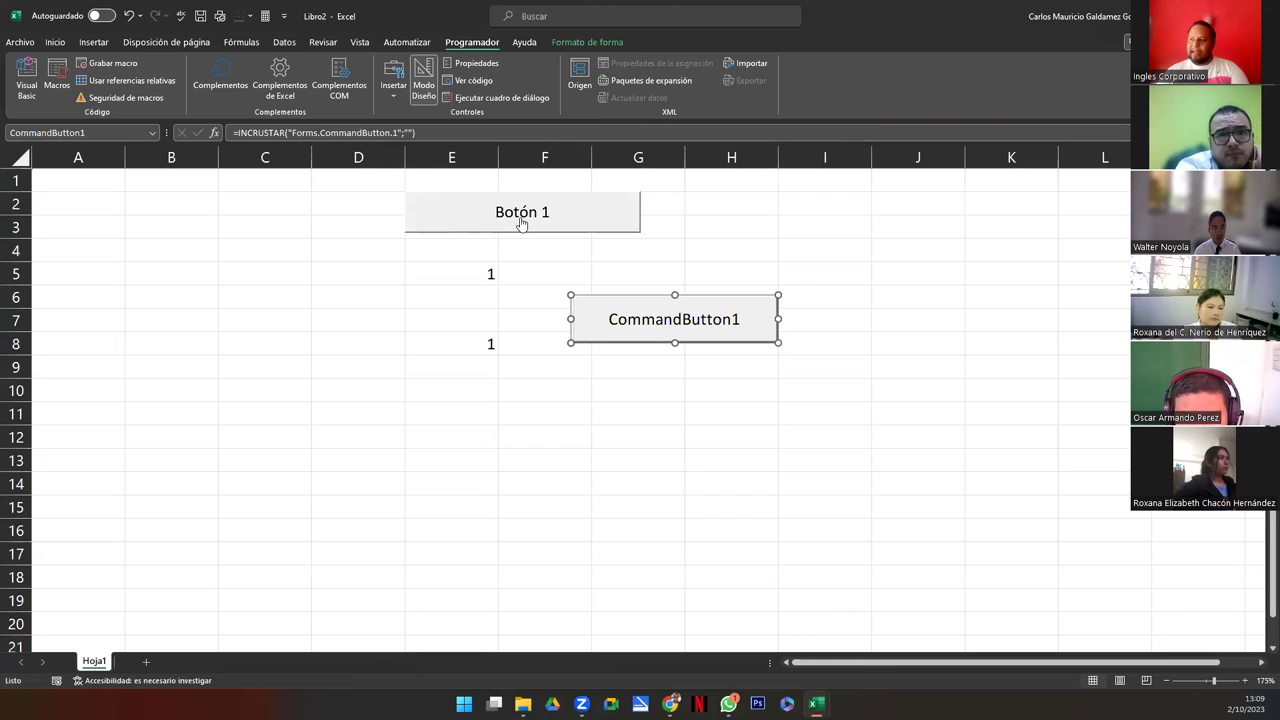
Open and close the Insertar controls gallery twice without adding a control
{"action": "left_click", "coordinate": [394, 88]}
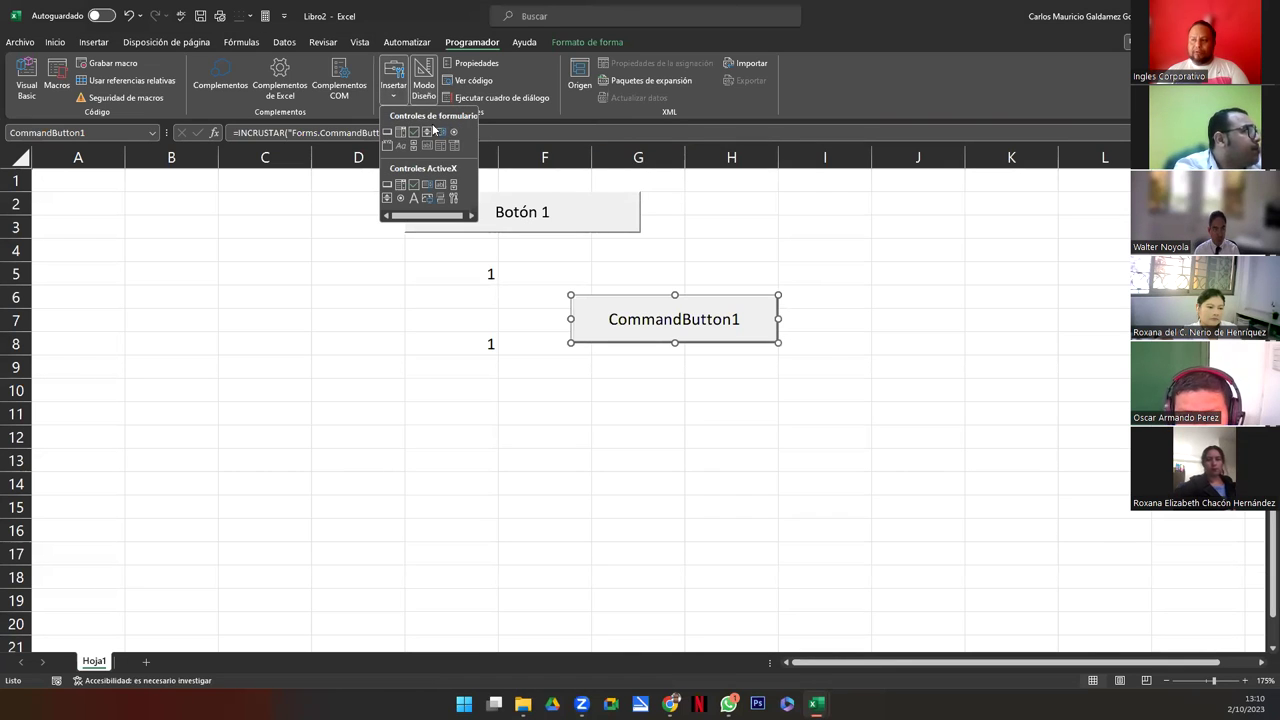
{"action": "left_click", "coordinate": [526, 224]}
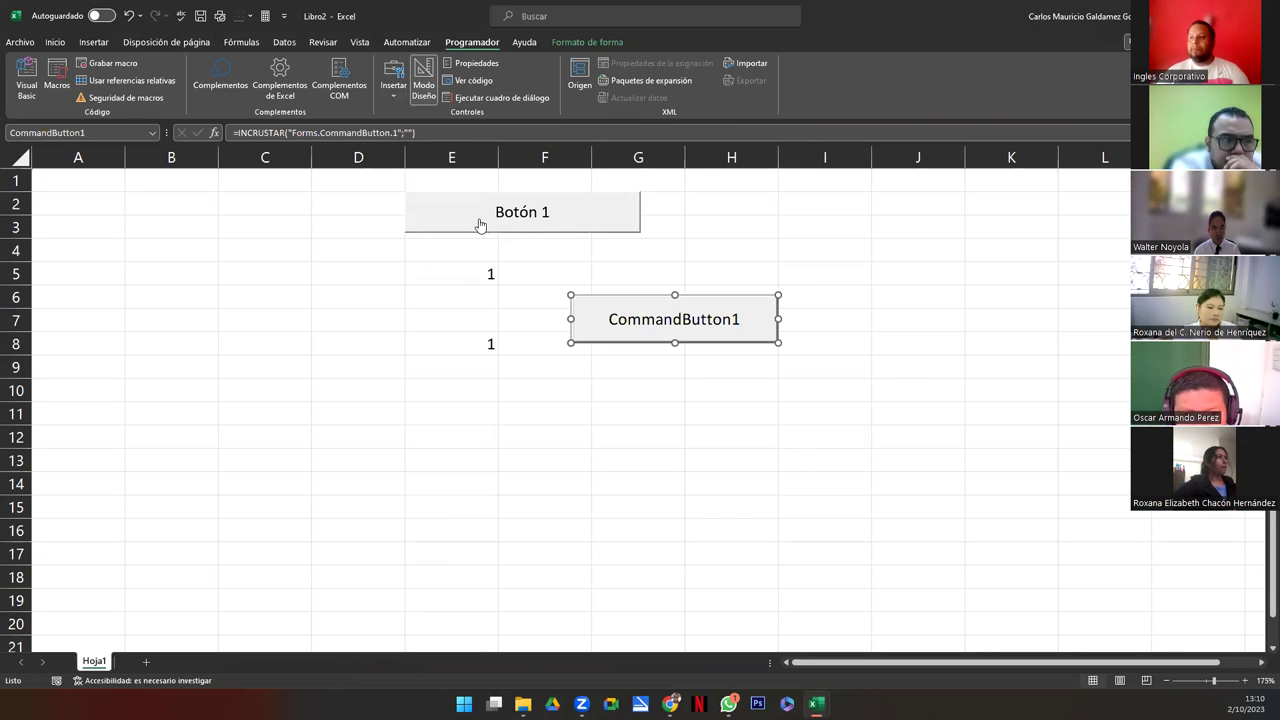
{"action": "left_click", "coordinate": [391, 98]}
{"action": "left_click", "coordinate": [427, 183]}
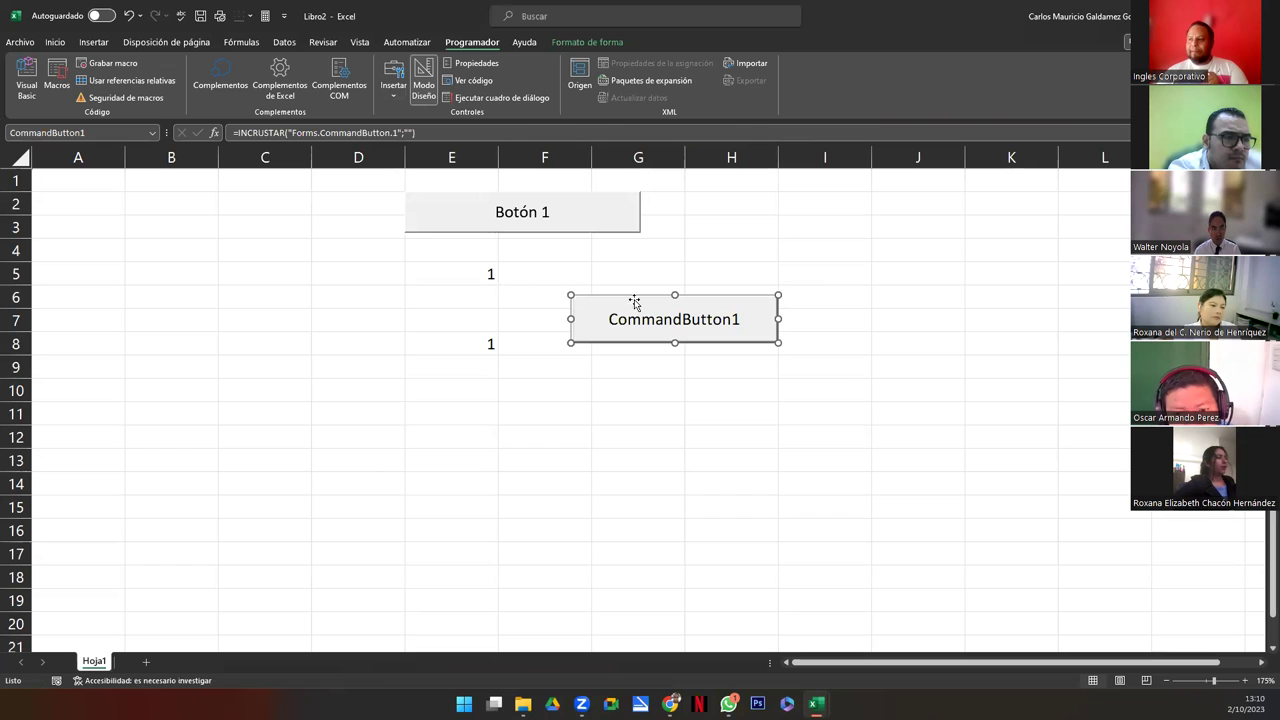
Exit Design Mode, run CommandButton1 to write 30 into A1, then re-enter Design Mode
{"action": "left_click", "coordinate": [424, 85]}
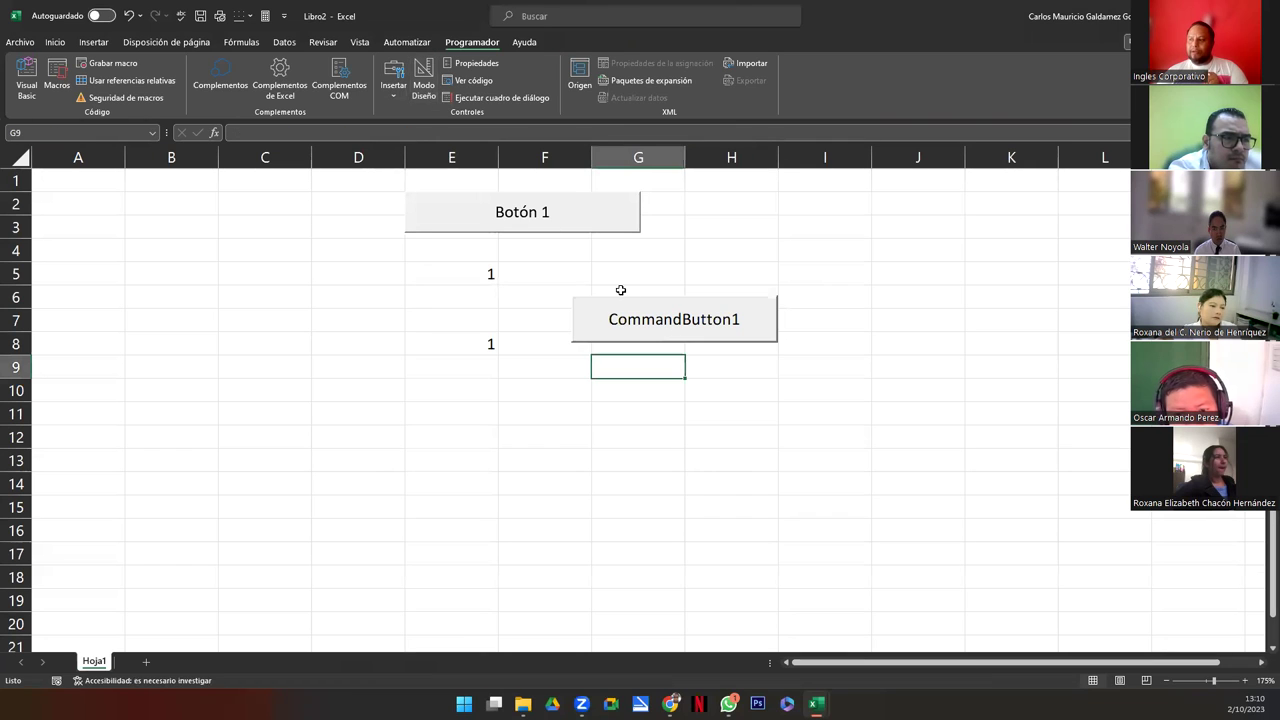
{"action": "left_click", "coordinate": [651, 328]}
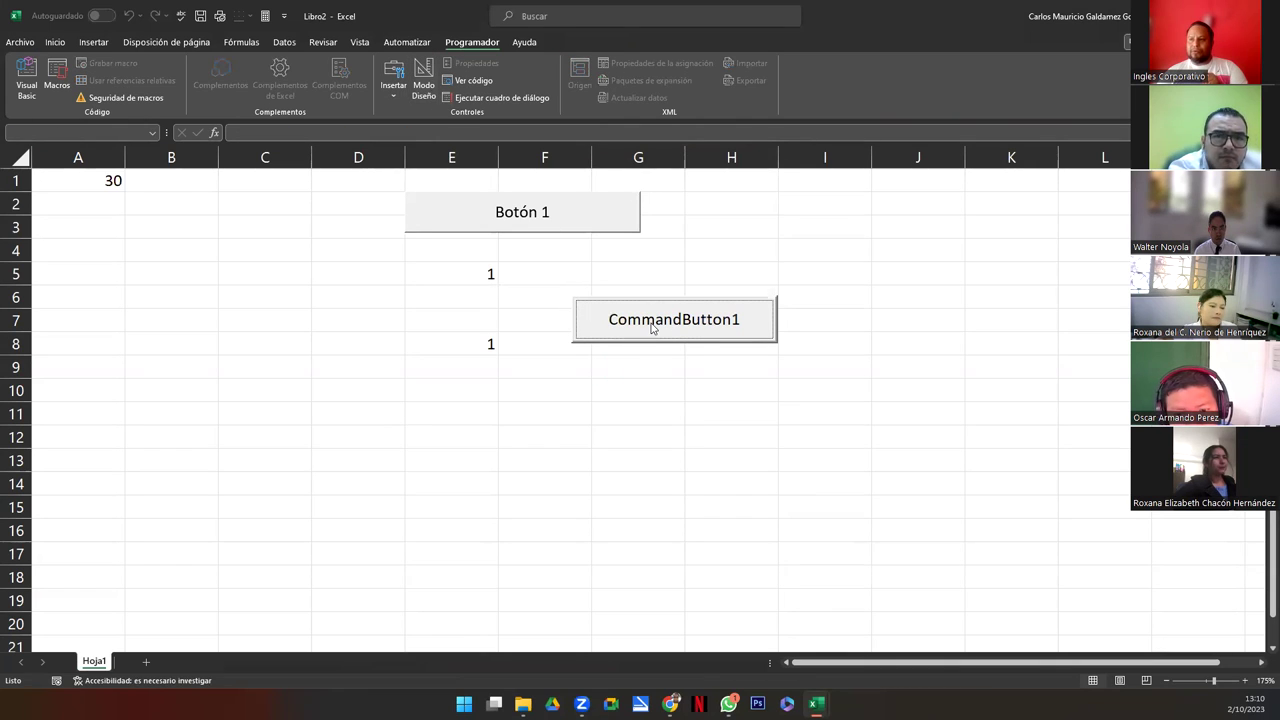
{"action": "left_click", "coordinate": [80, 183]}
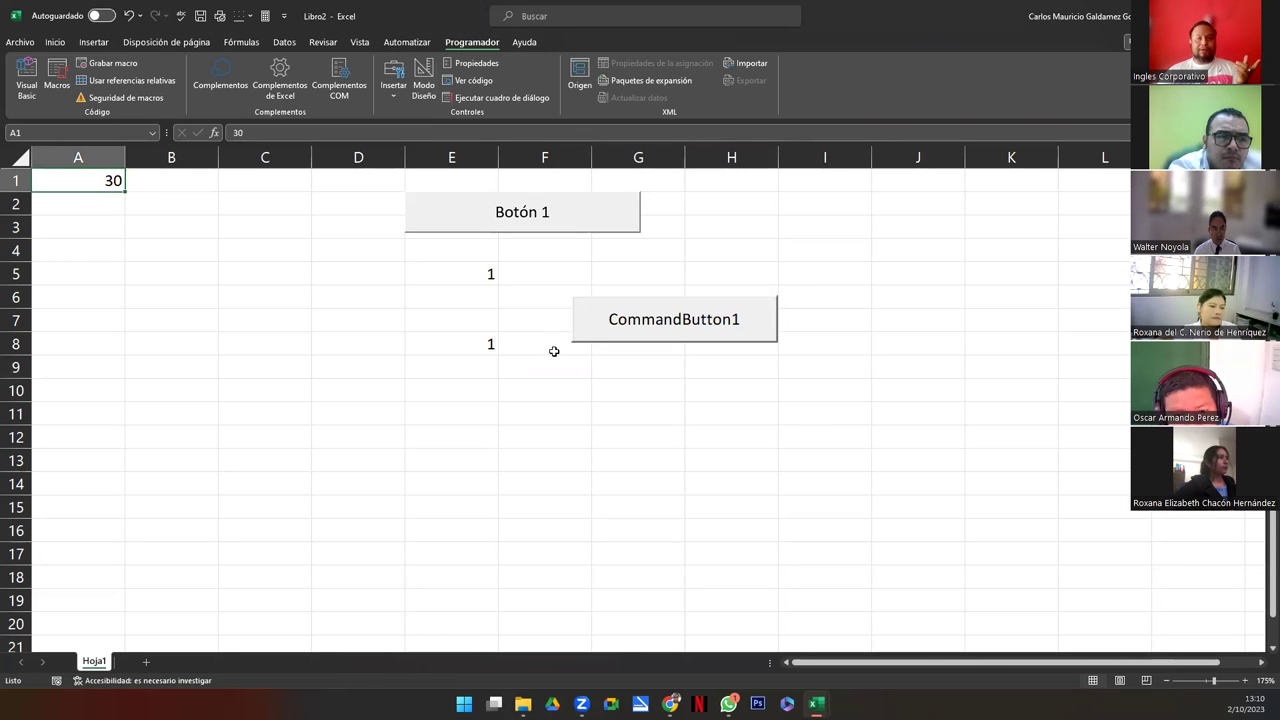
{"action": "left_click", "coordinate": [553, 351]}
{"action": "left_click", "coordinate": [636, 333]}
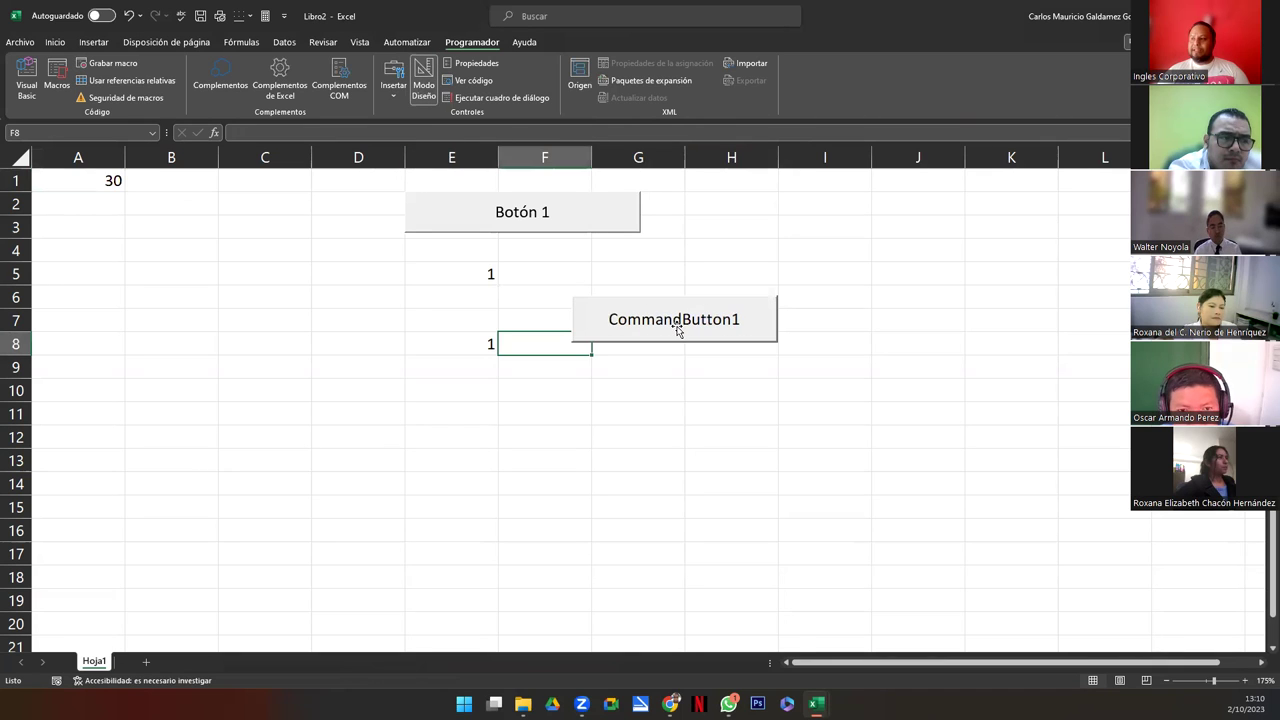
{"action": "left_click", "coordinate": [676, 326]}
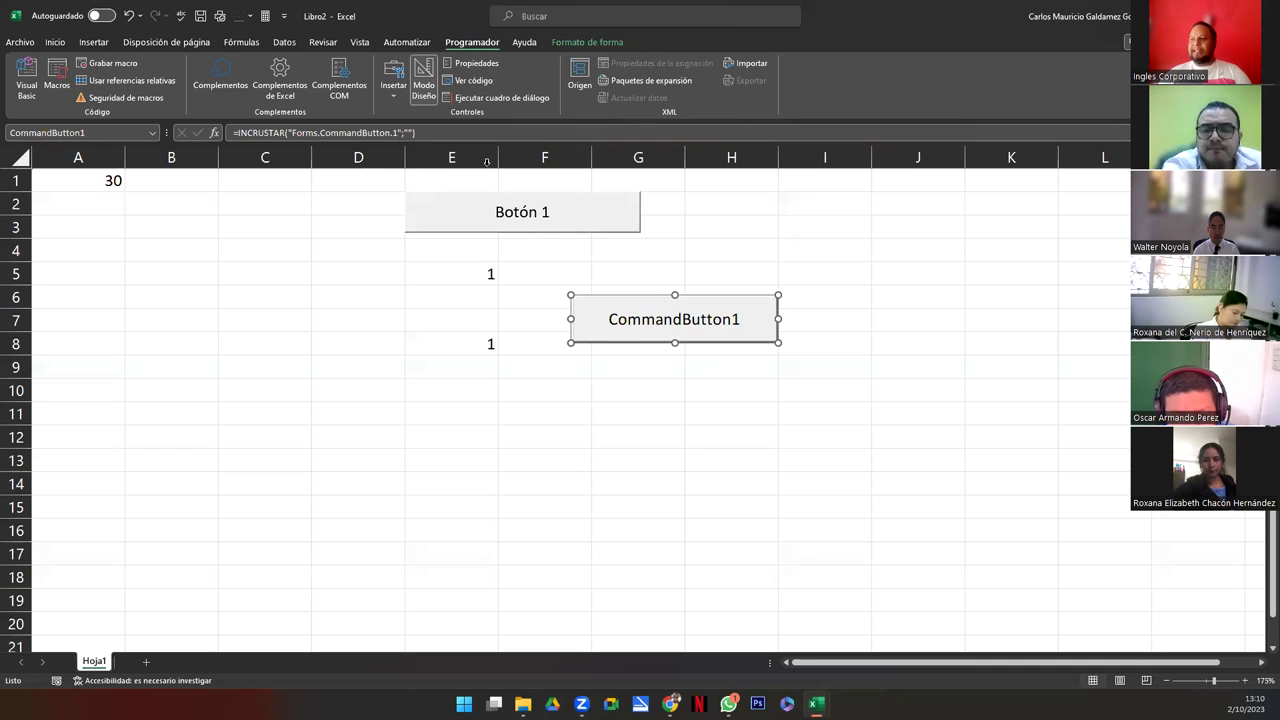
Set CommandButton1's Caption to 'Aplicar Formula' in Properties, then open its click code
{"action": "left_click", "coordinate": [390, 85]}
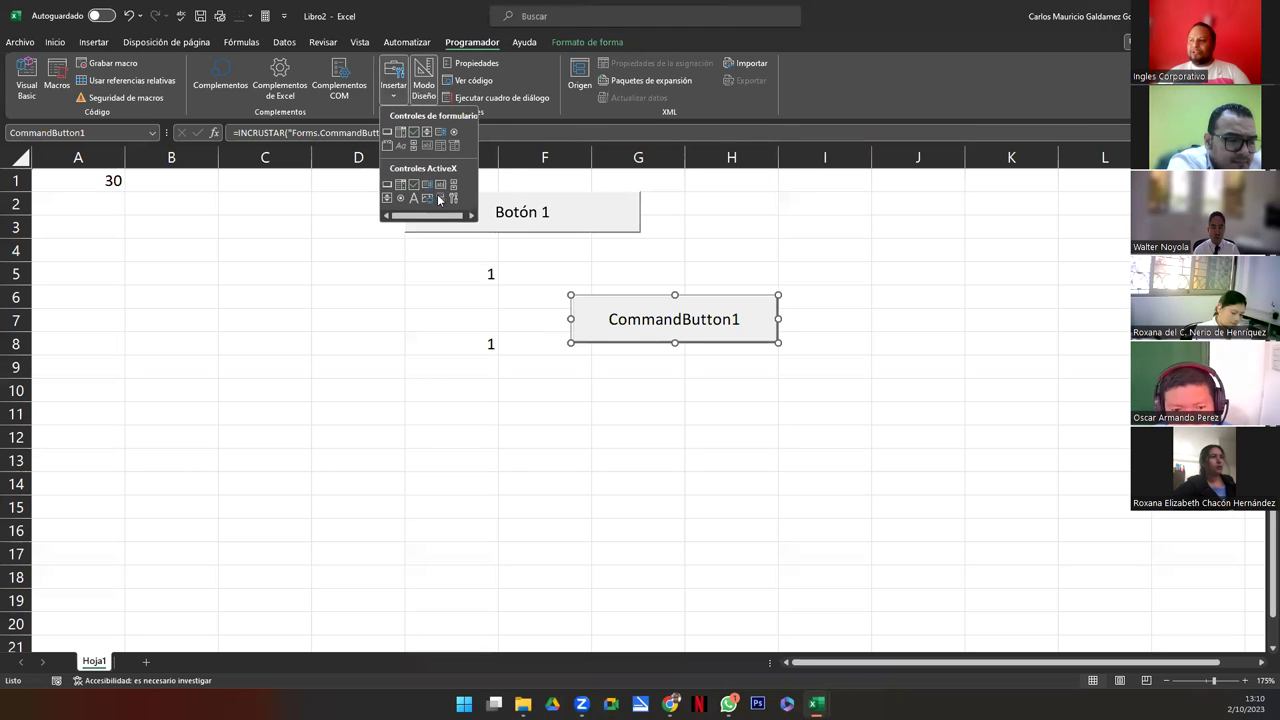
{"action": "left_click", "coordinate": [427, 184]}
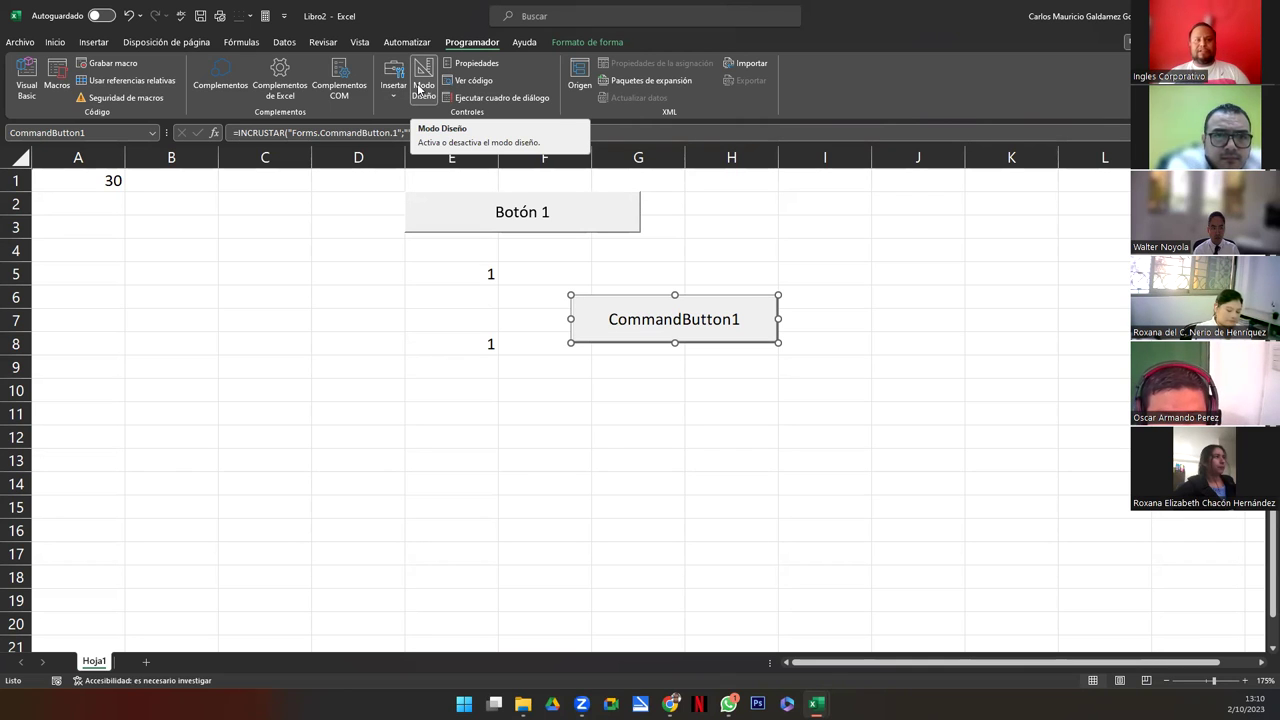
{"action": "right_click", "coordinate": [653, 327]}
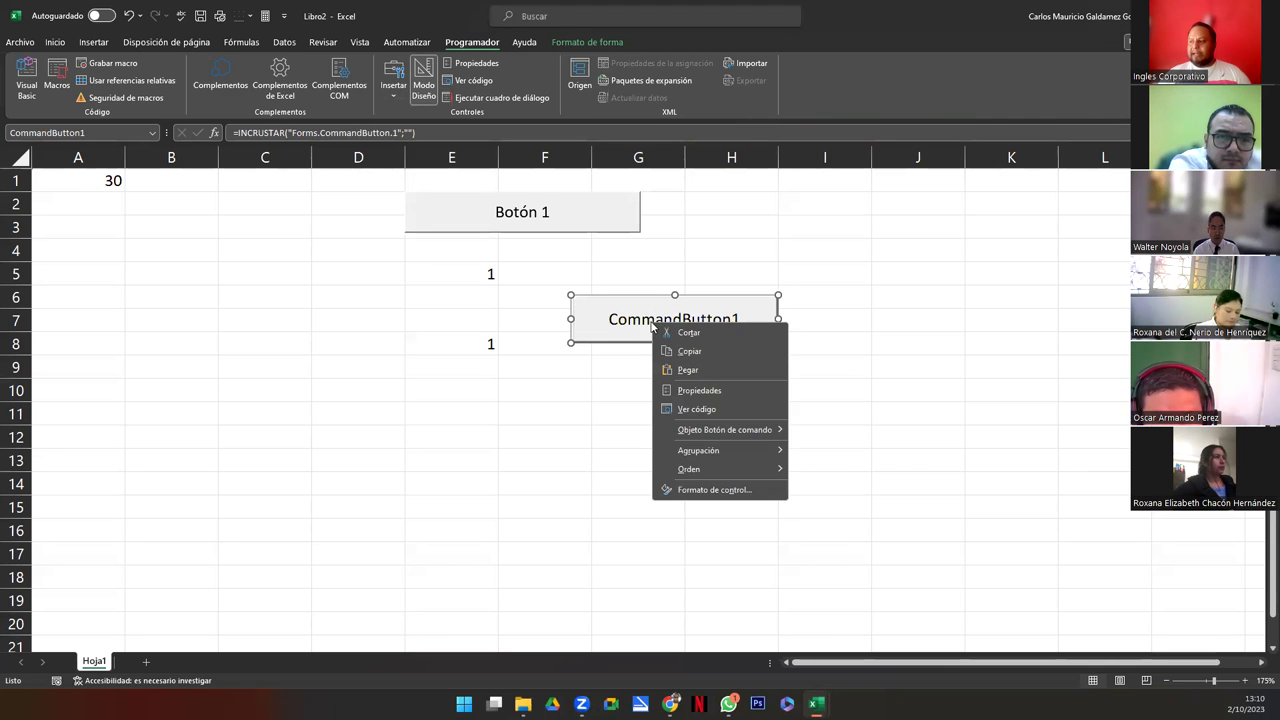
{"action": "left_click", "coordinate": [713, 391]}
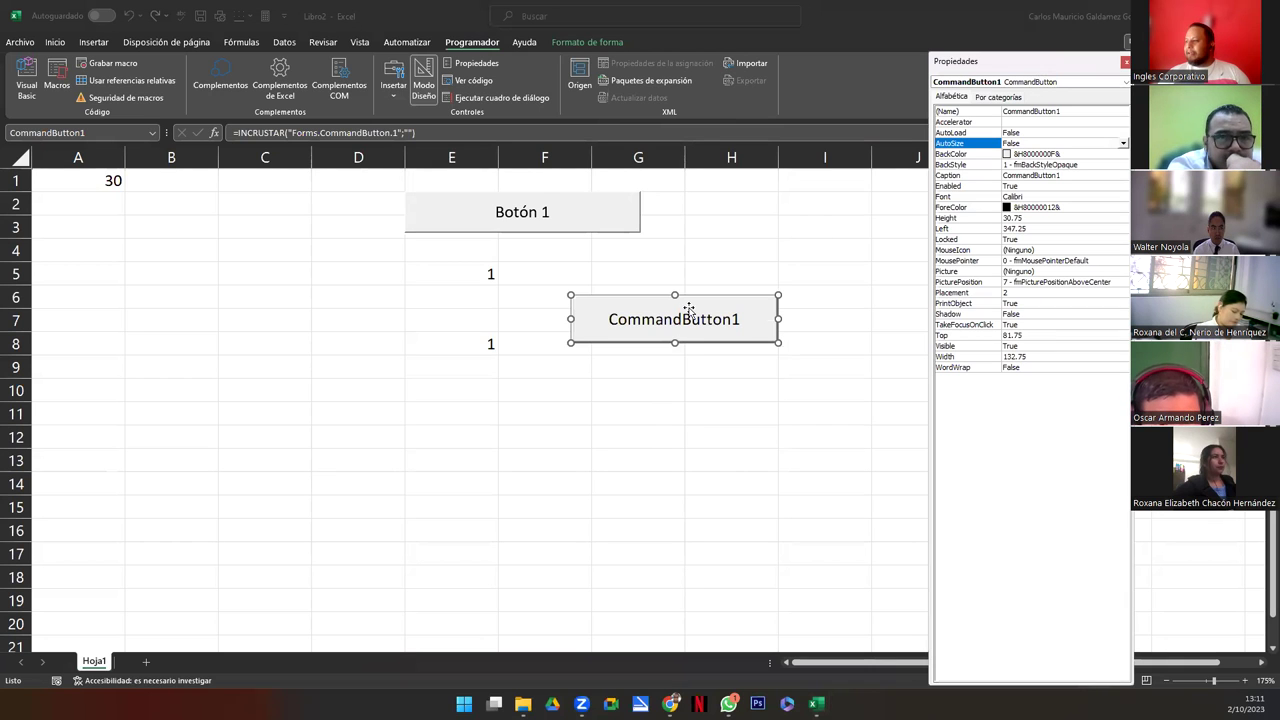
{"action": "left_click", "coordinate": [1037, 176]}
{"action": "double_click", "coordinate": [1032, 175]}
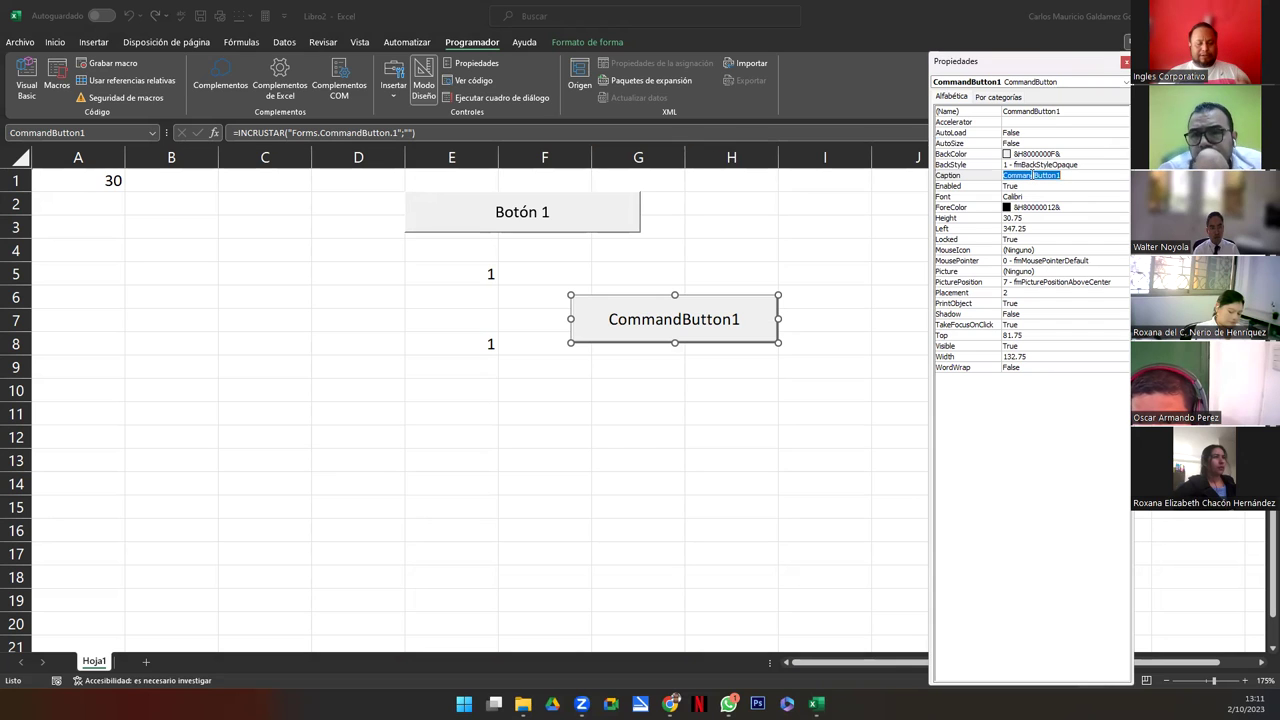
{"action": "type", "text": "Aplicar Formula"}
{"action": "key", "text": "Return"}
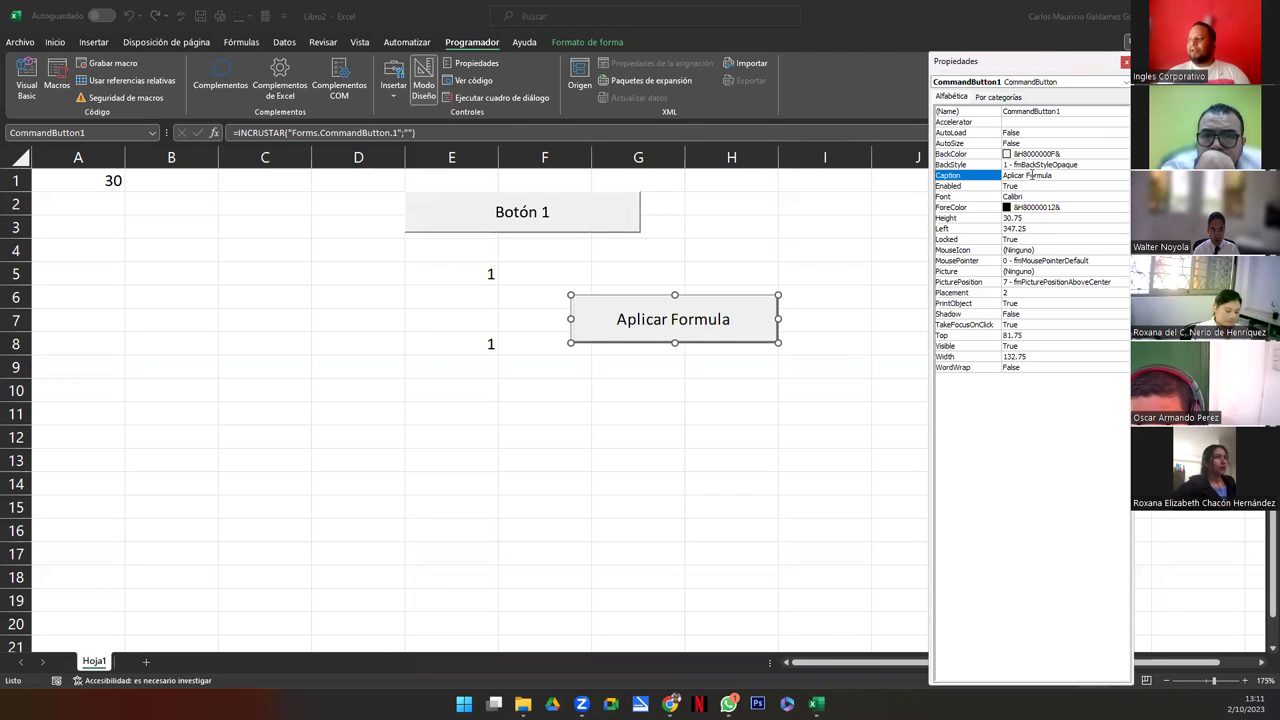
{"action": "left_click", "coordinate": [719, 317]}
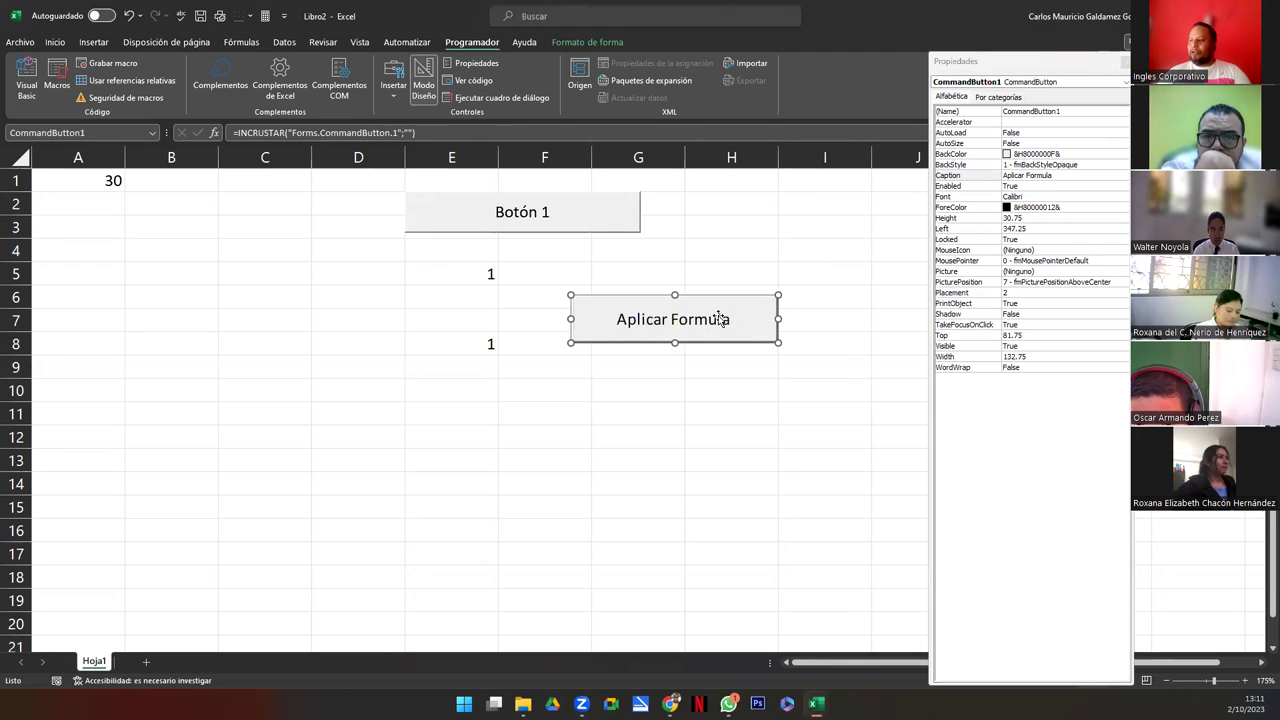
{"action": "double_click", "coordinate": [719, 317]}
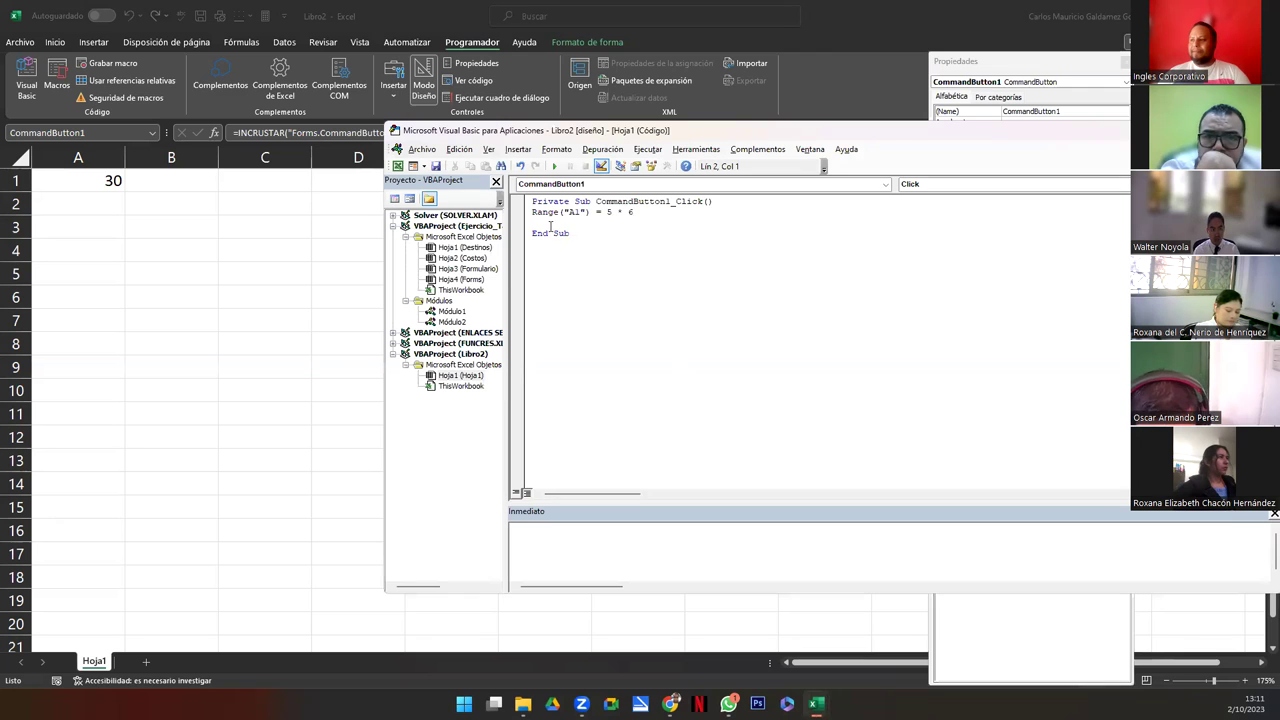
Replace the A1 line with Dim a, b As Integer and a = Val(InputBox("Ingrese primer numero"))
{"action": "left_click_drag", "start_coordinate": [532, 212], "coordinate": [636, 212]}
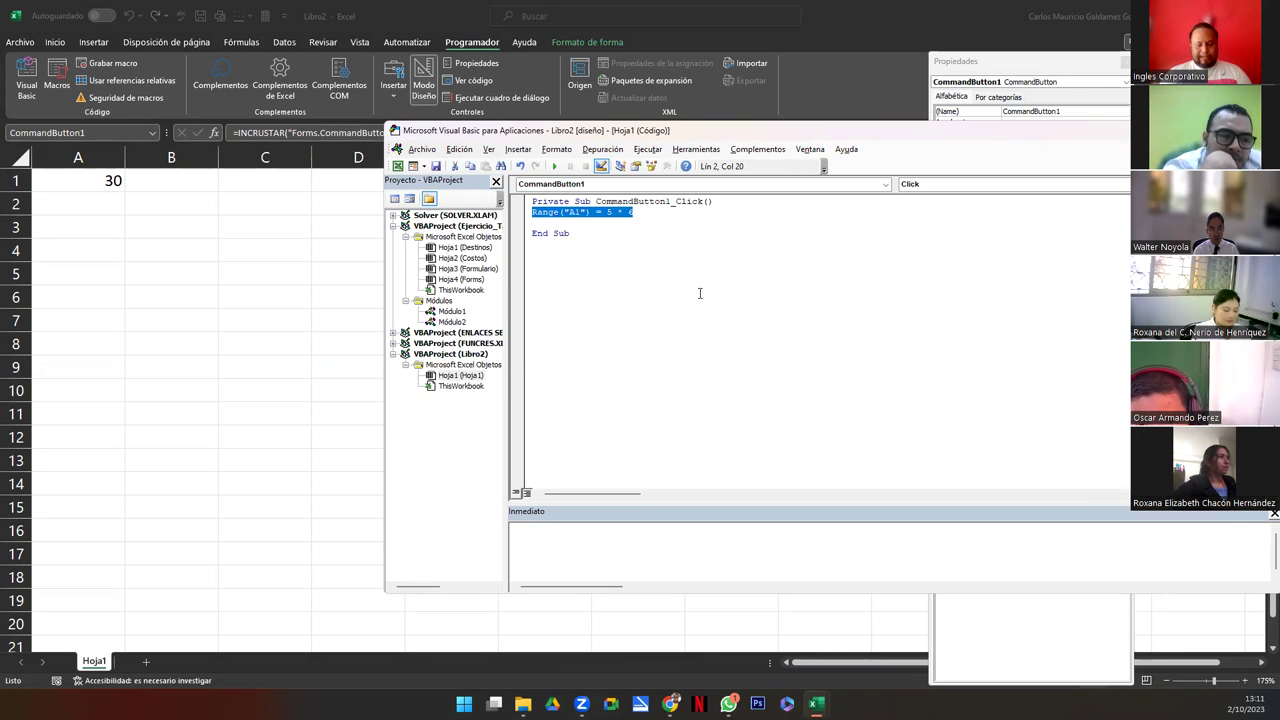
{"action": "type", "text": "Dim a, b"}
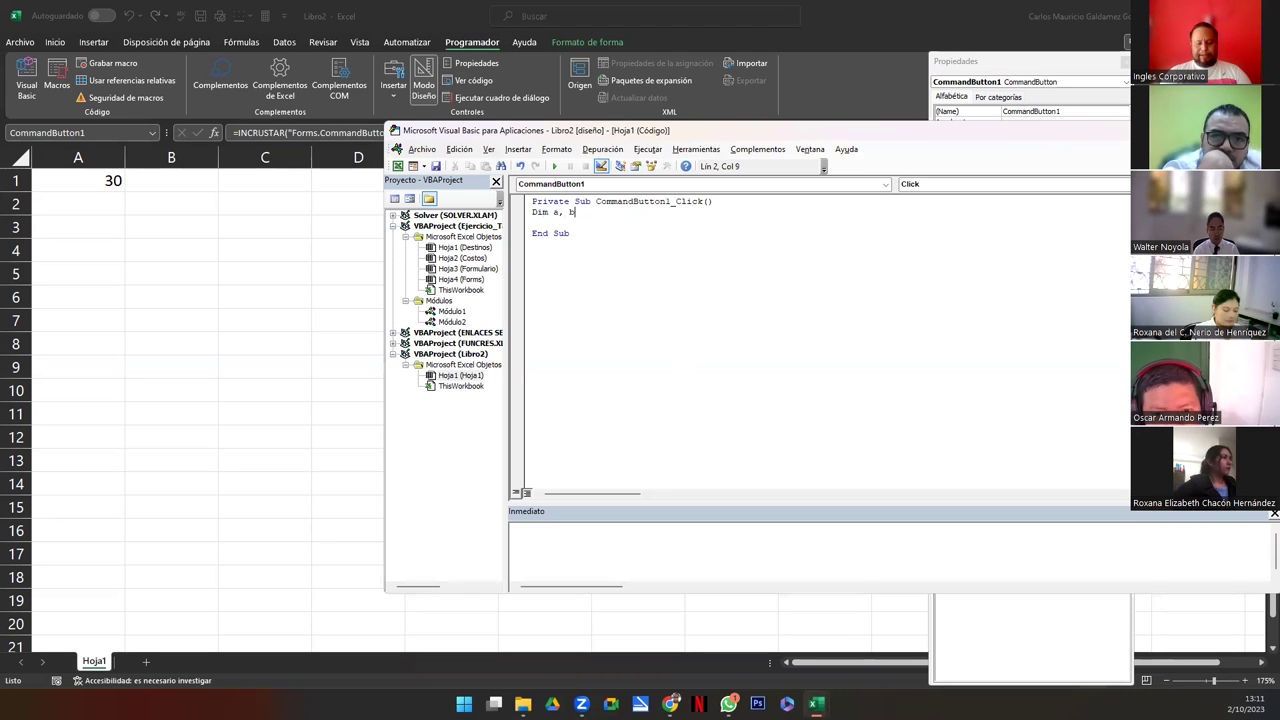
{"action": "type", "text": " As Integer"}
{"action": "key", "text": "Return"}
{"action": "key", "text": "Return"}
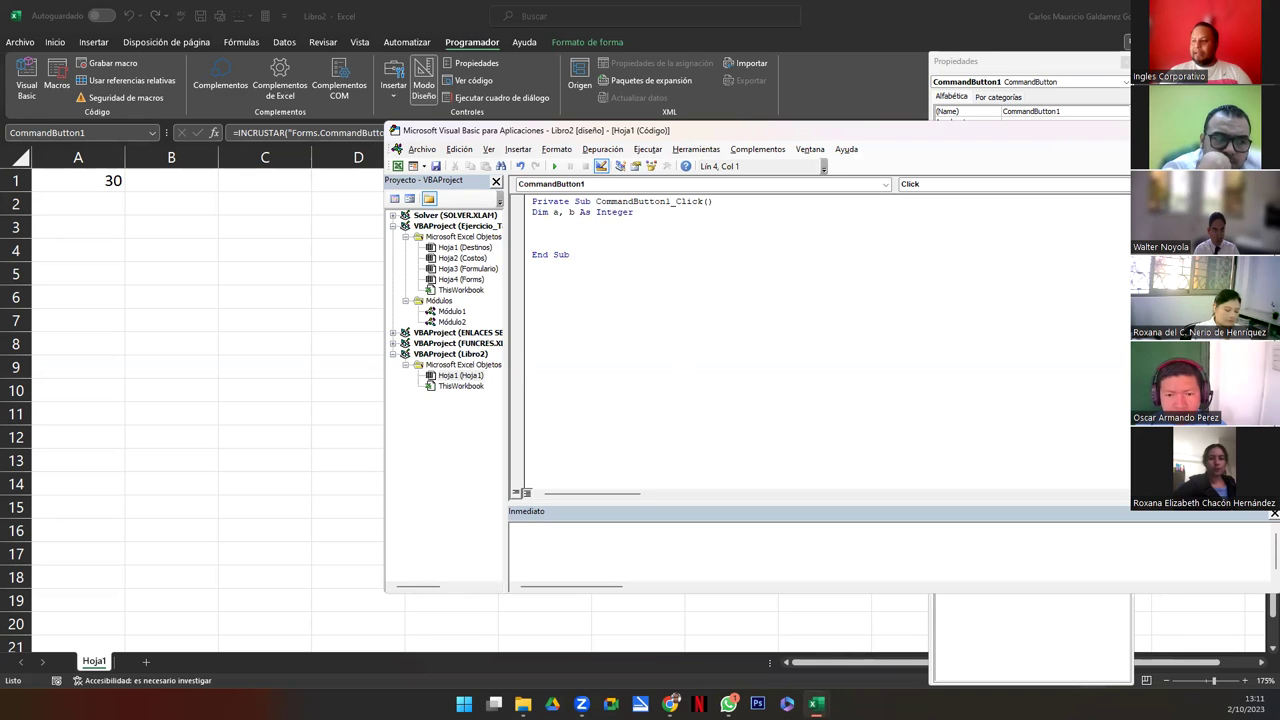
{"action": "type", "text": "a = val"}
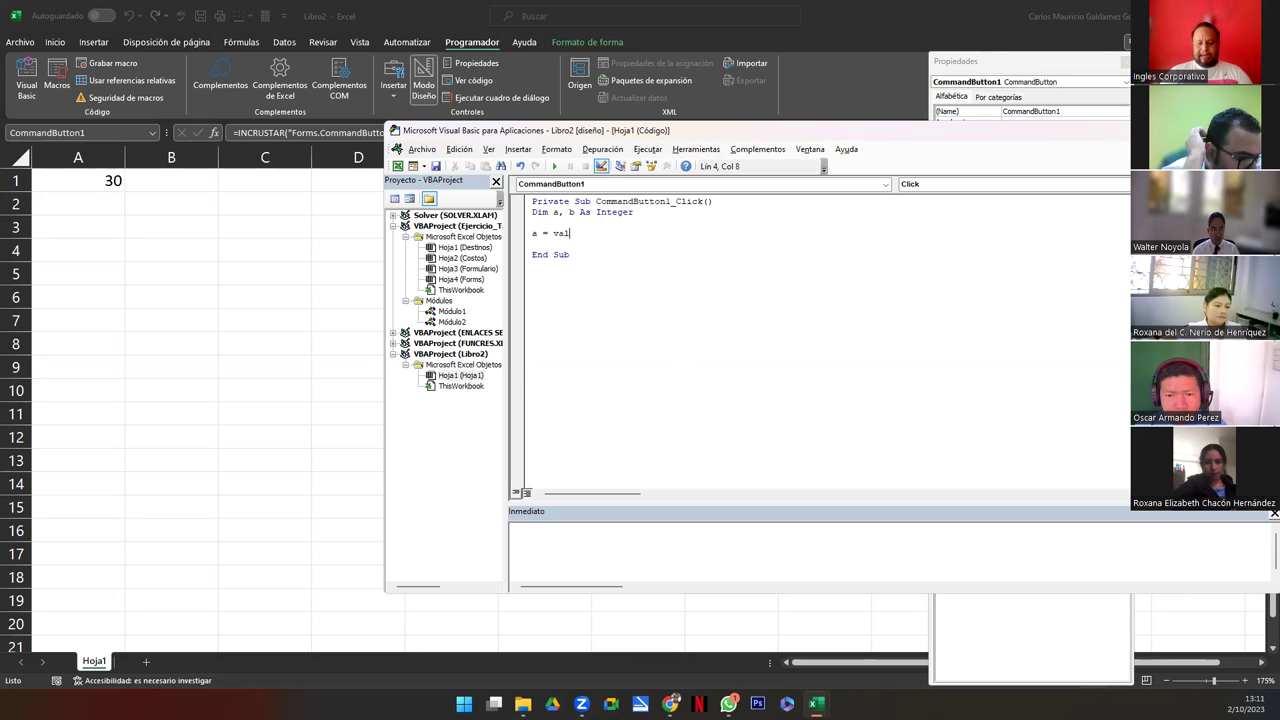
{"action": "type", "text": "(m"}
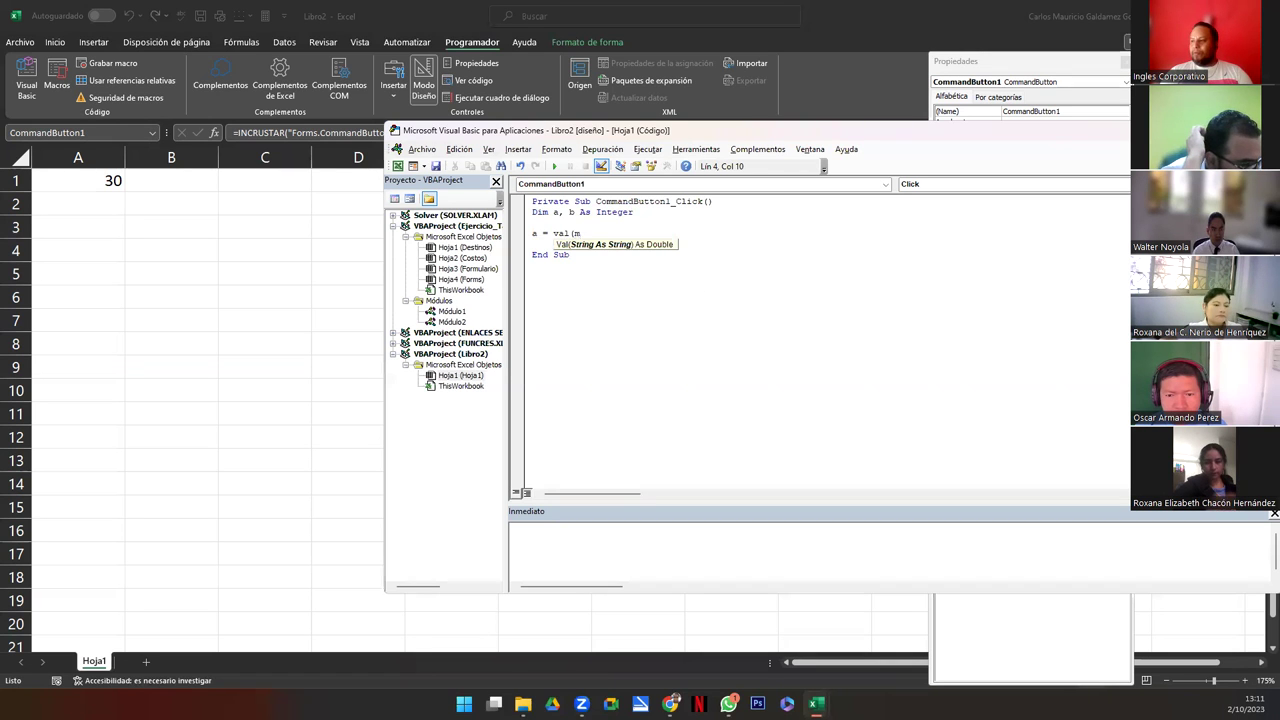
{"action": "key", "text": "BackSpace"}
{"action": "type", "text": "inputbox"}
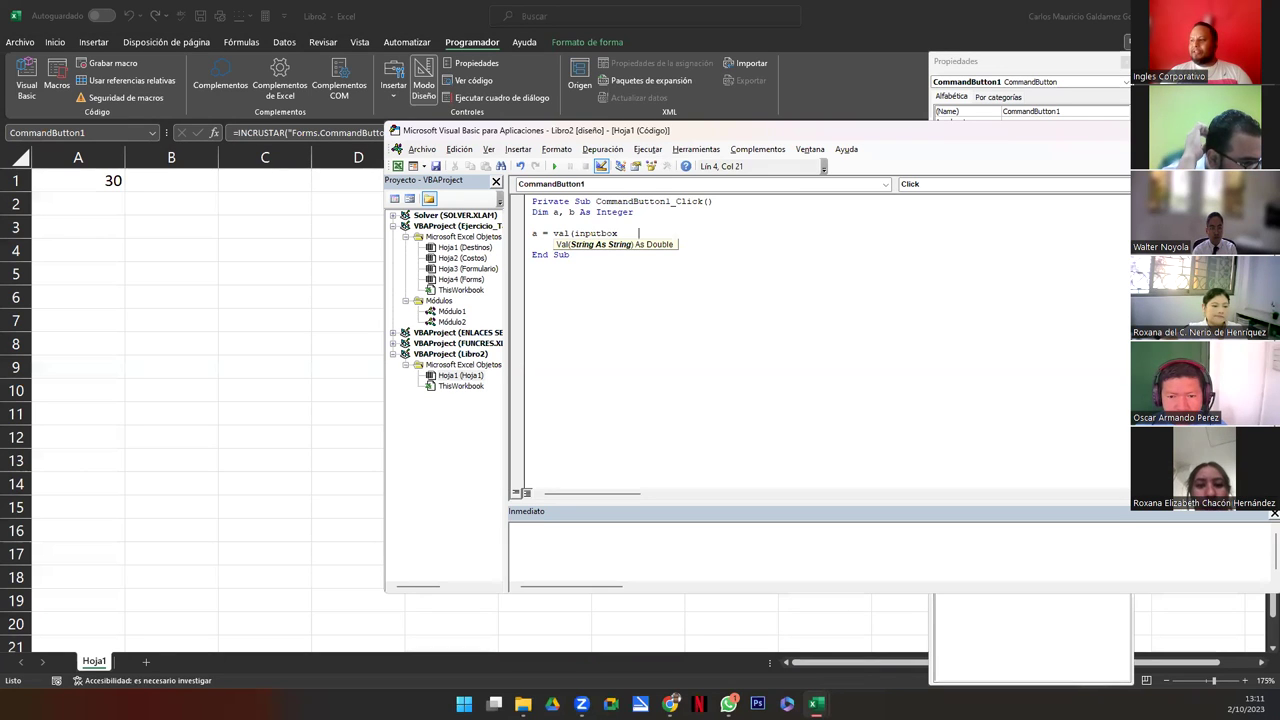
{"action": "key", "text": "BackSpace"}
{"action": "key", "text": "BackSpace"}
{"action": "key", "text": "BackSpace"}
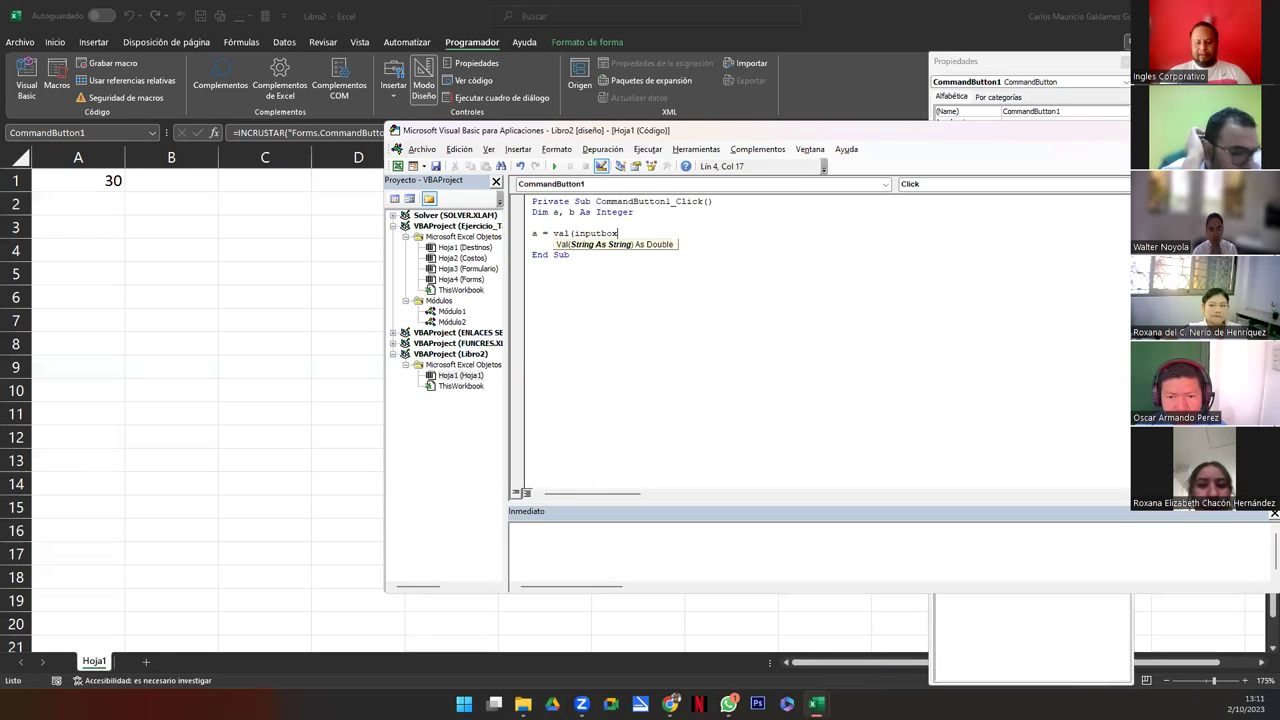
{"action": "type", "text": "(\""}
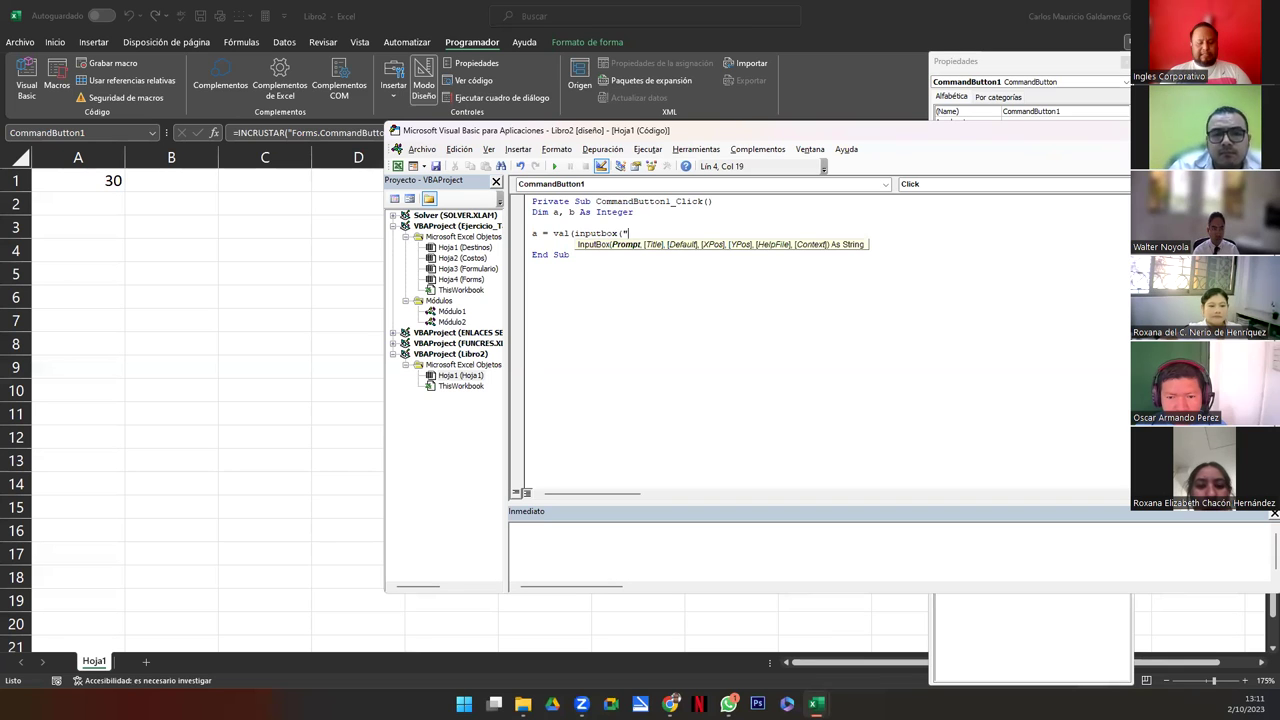
{"action": "type", "text": "Ingrese "}
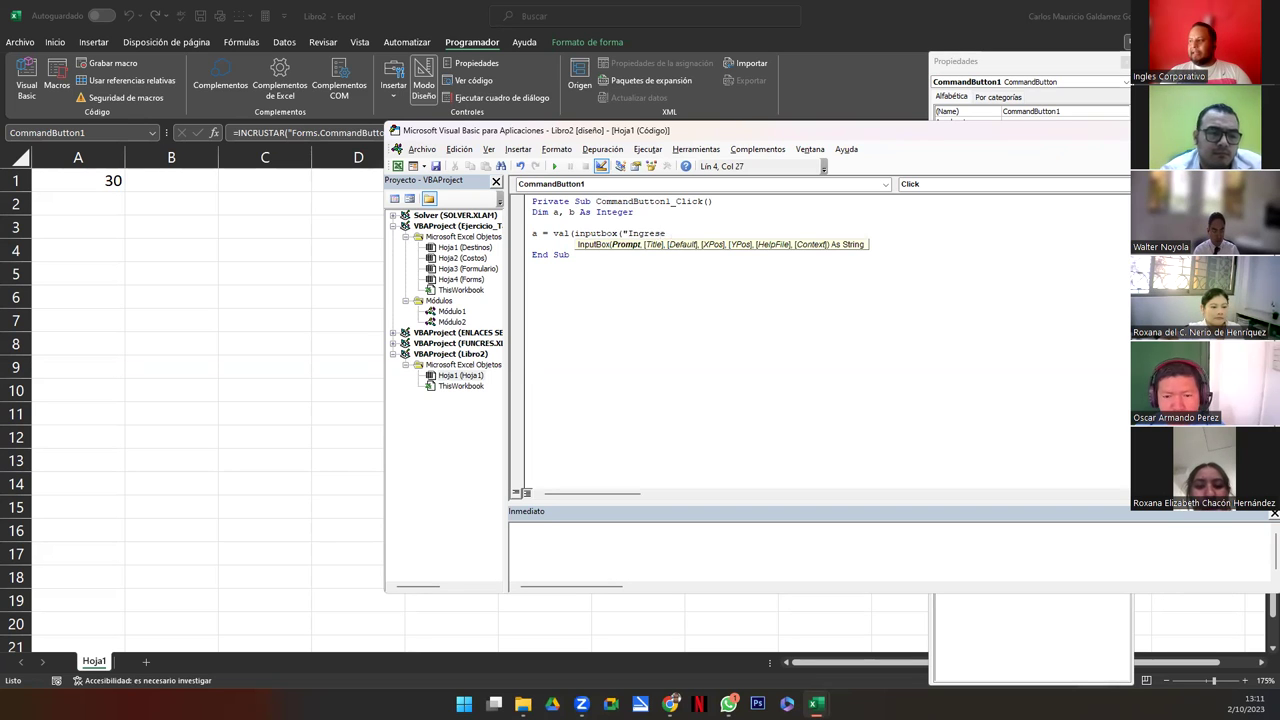
{"action": "type", "text": "primer numero"}
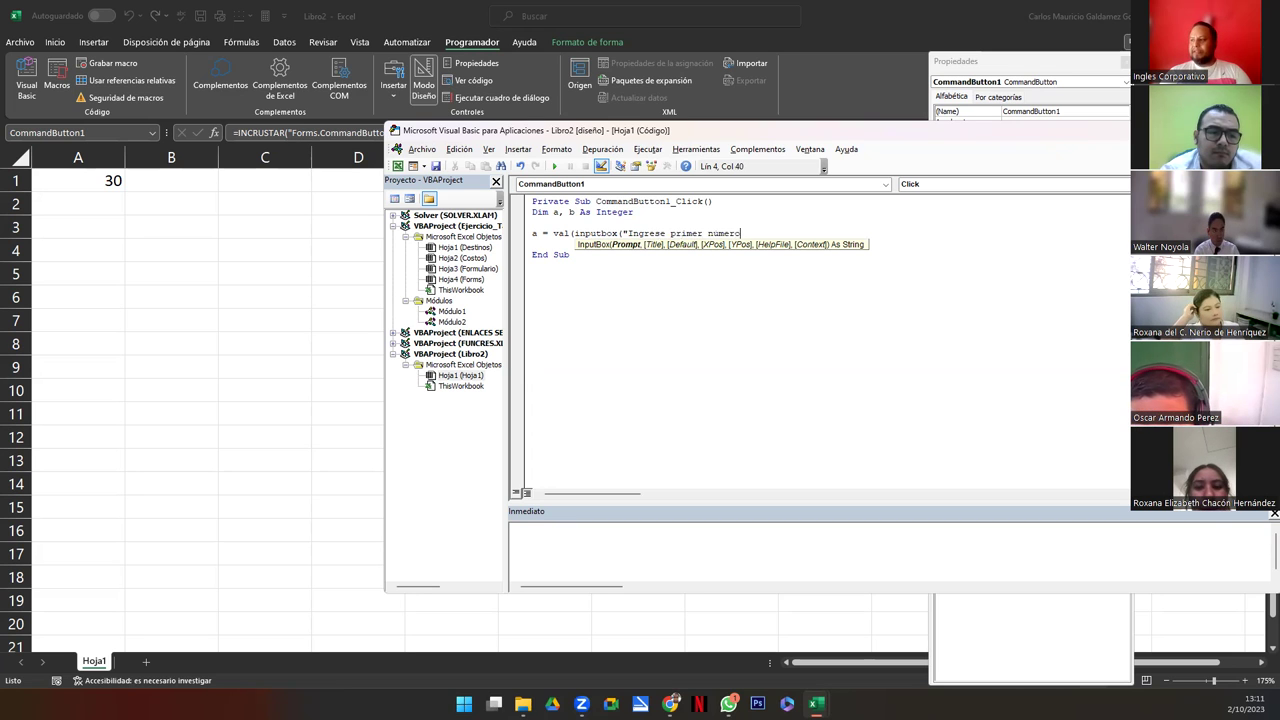
{"action": "type", "text": "\")"}
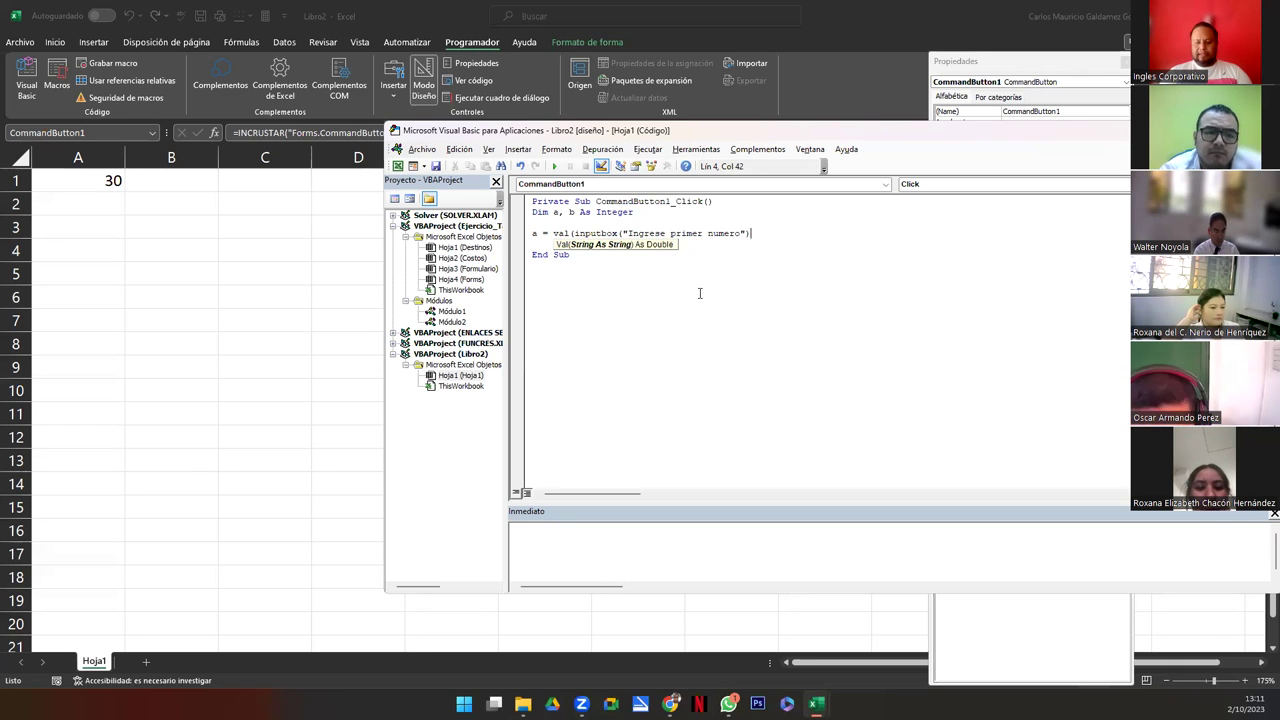
{"action": "type", "text": ")"}
{"action": "key", "text": "Return"}
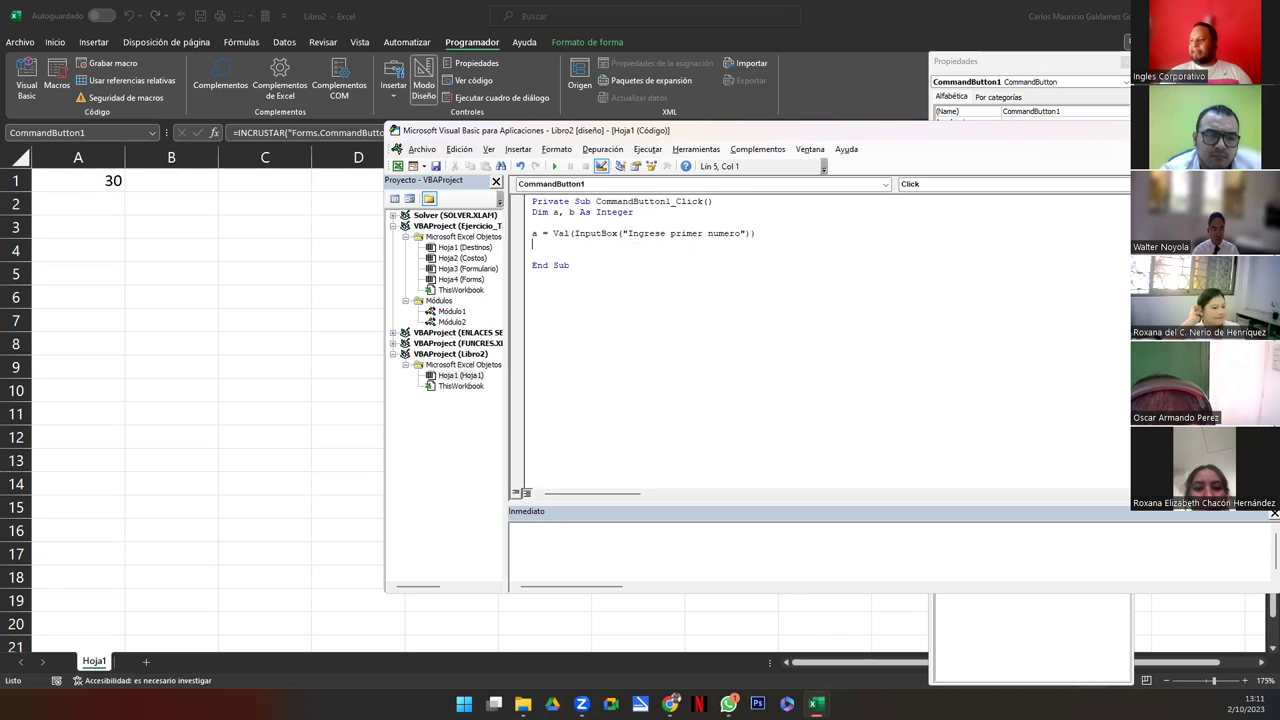
Duplicate the input line for b with the prompt 'Ingrese segundo numero'
{"action": "key", "text": "shift+End"}
{"action": "key", "text": "ctrl+c"}
{"action": "key", "text": "Down"}
{"action": "key", "text": "ctrl+v"}
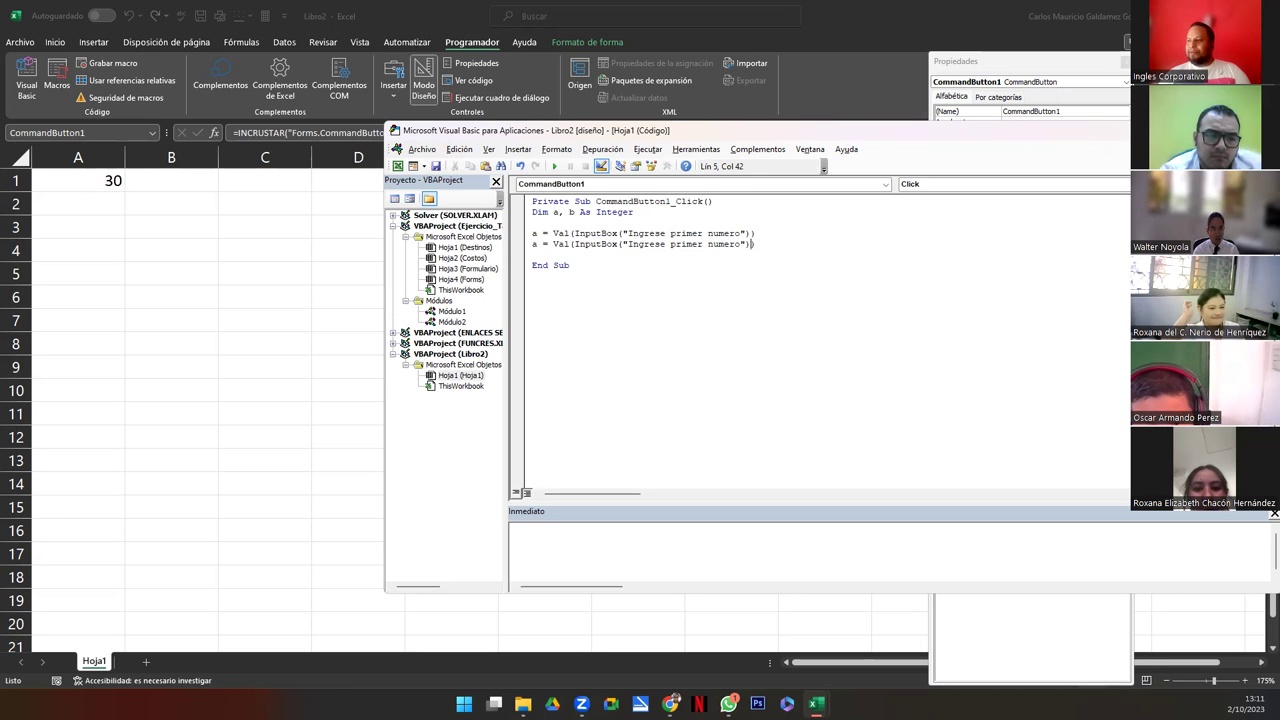
{"action": "key", "text": "Delete"}
{"action": "type", "text": "b"}
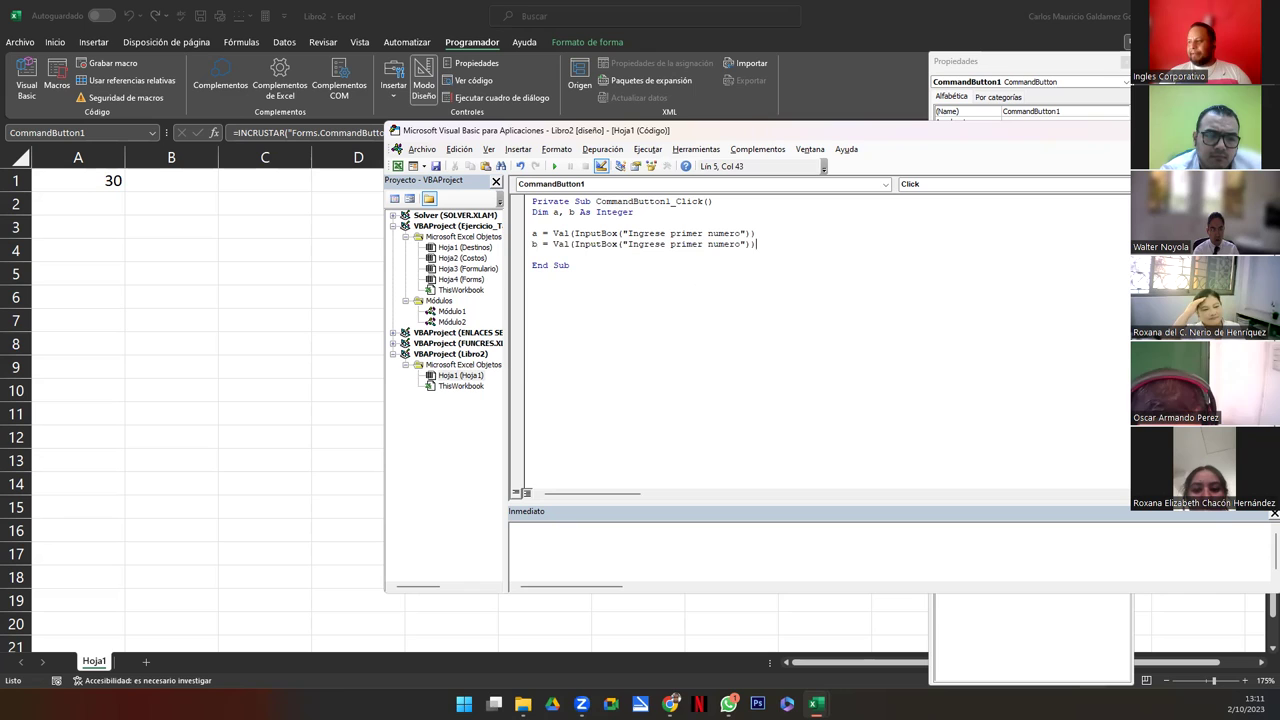
{"action": "key", "text": "BackSpace"}
{"action": "key", "text": "BackSpace"}
{"action": "key", "text": "BackSpace"}
{"action": "type", "text": "egundo"}
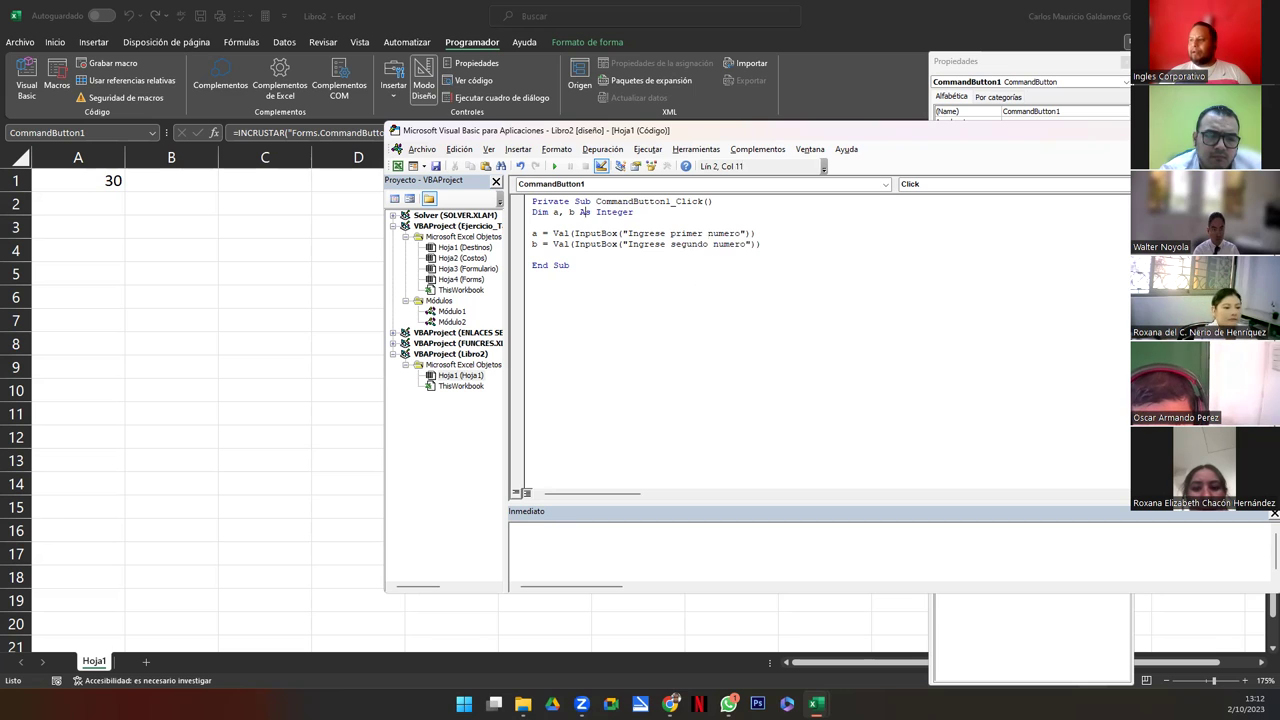
{"action": "type", "text": ", rest"}
{"action": "key", "text": "BackSpace"}
{"action": "type", "text": "ult"}
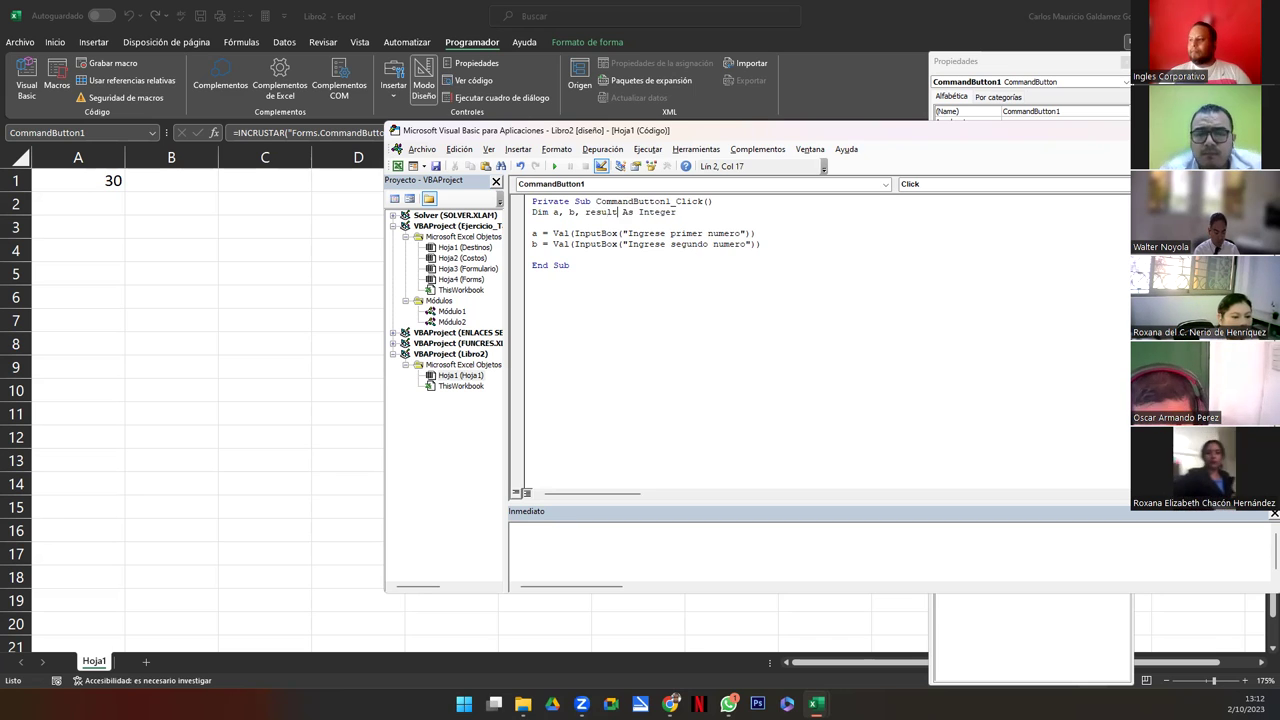
Remove the unused res variable from the declaration and add blank lines before End Sub
{"action": "left_click", "coordinate": [533, 254]}
{"action": "key", "text": "Return"}
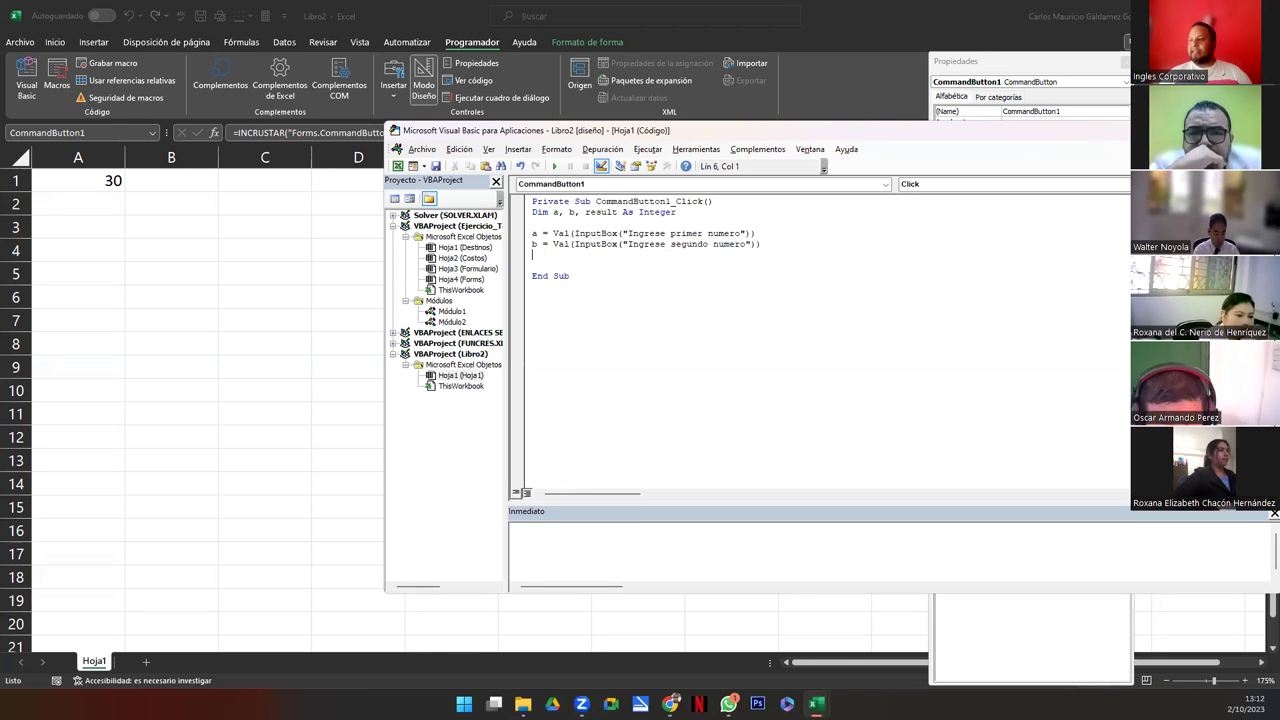
{"action": "key", "text": "BackSpace"}
{"action": "left_click", "coordinate": [601, 212]}
{"action": "key", "text": "BackSpace"}
{"action": "key", "text": "BackSpace"}
{"action": "key", "text": "BackSpace"}
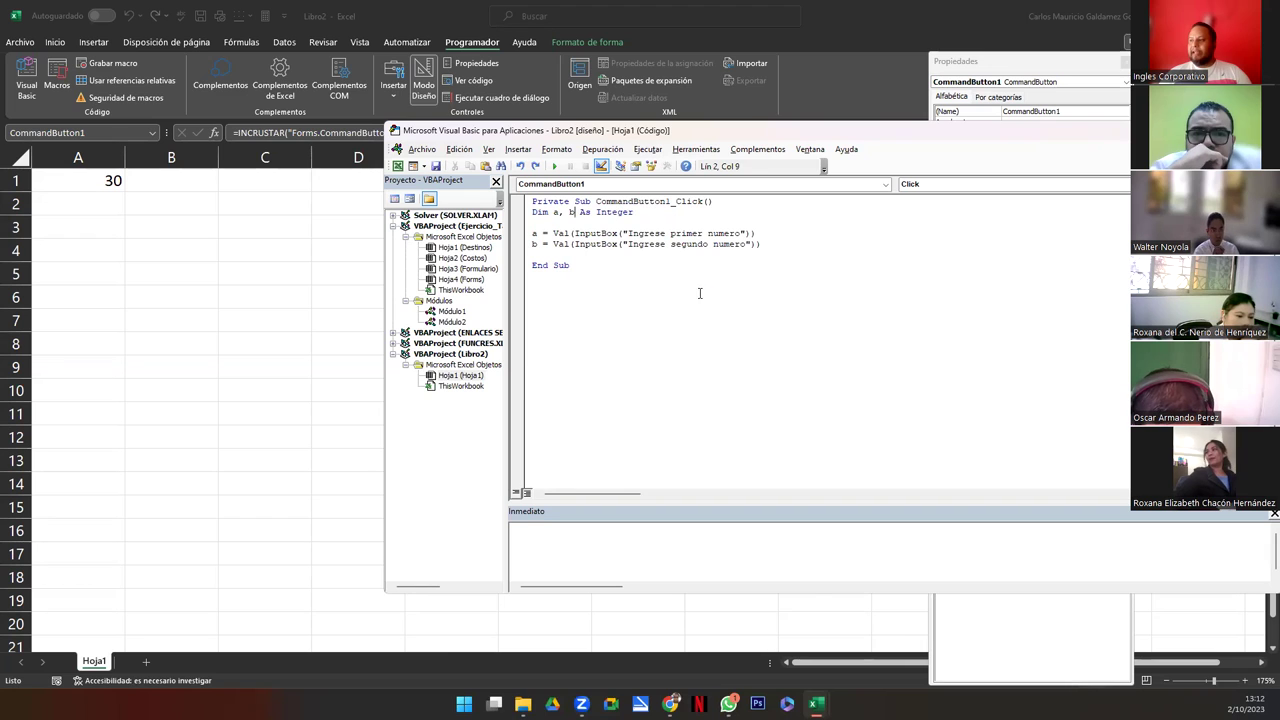
{"action": "key", "text": "Return"}
{"action": "key", "text": "Return"}
Add MsgBox "El resultado de multiplicar esos numeros es: " & (a * b), then return to Excel
{"action": "key", "text": "Up"}
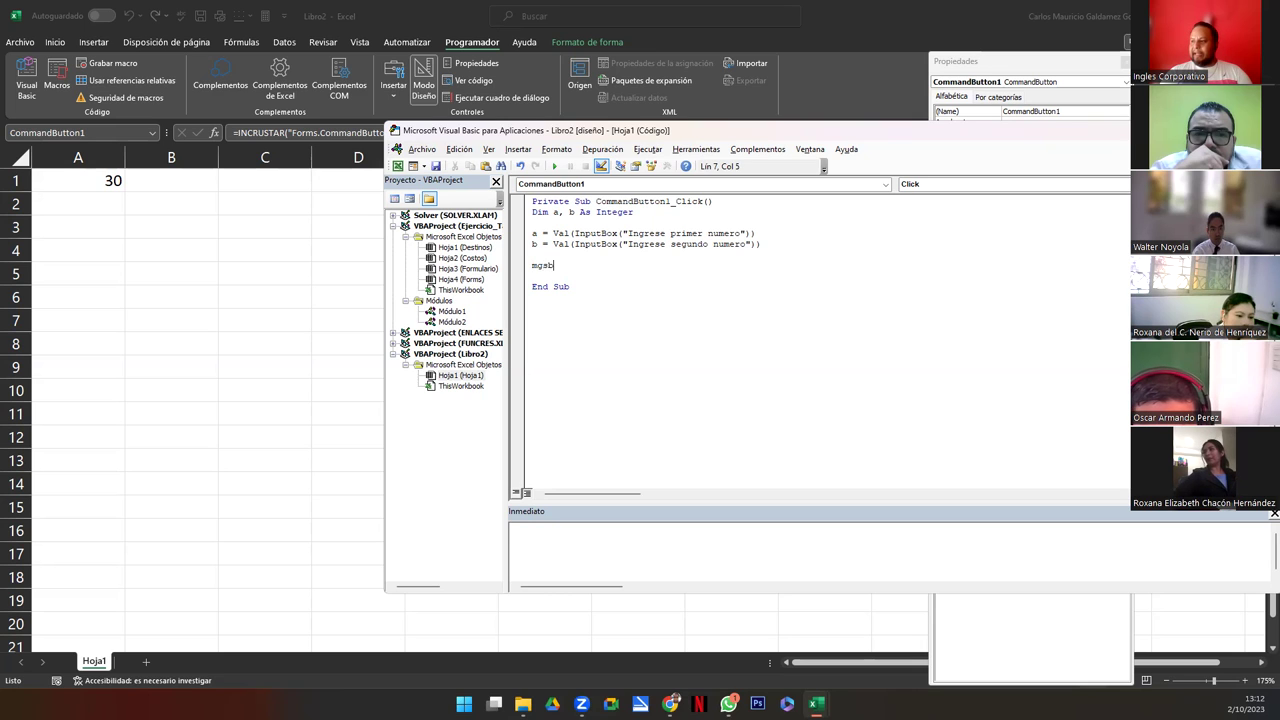
{"action": "key", "text": "BackSpace"}
{"action": "type", "text": "("}
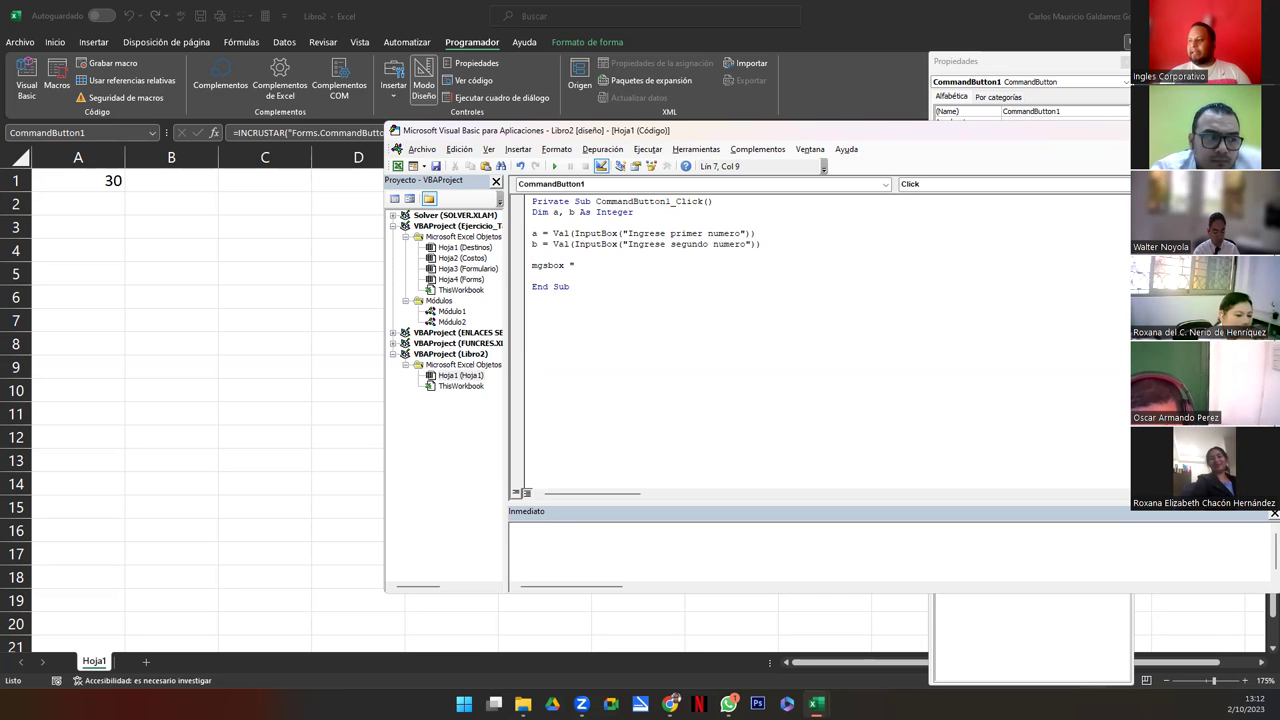
{"action": "left_click", "coordinate": [569, 265]}
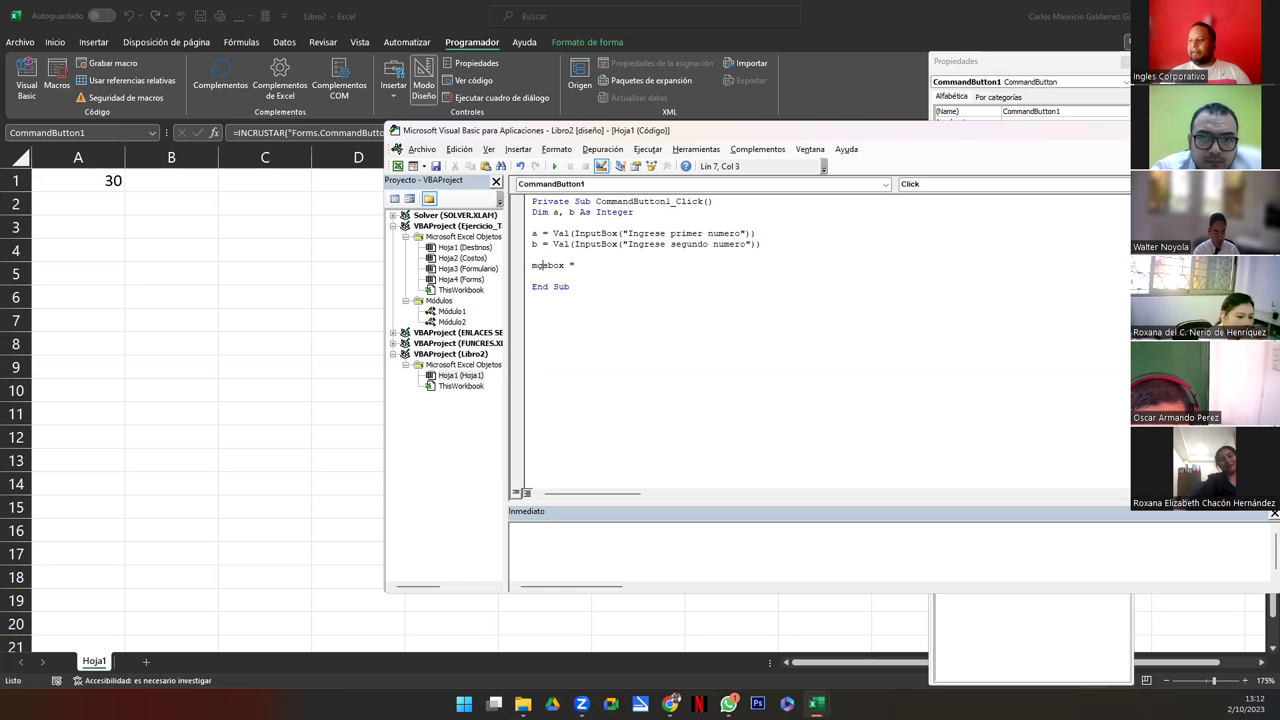
{"action": "key", "text": "Delete"}
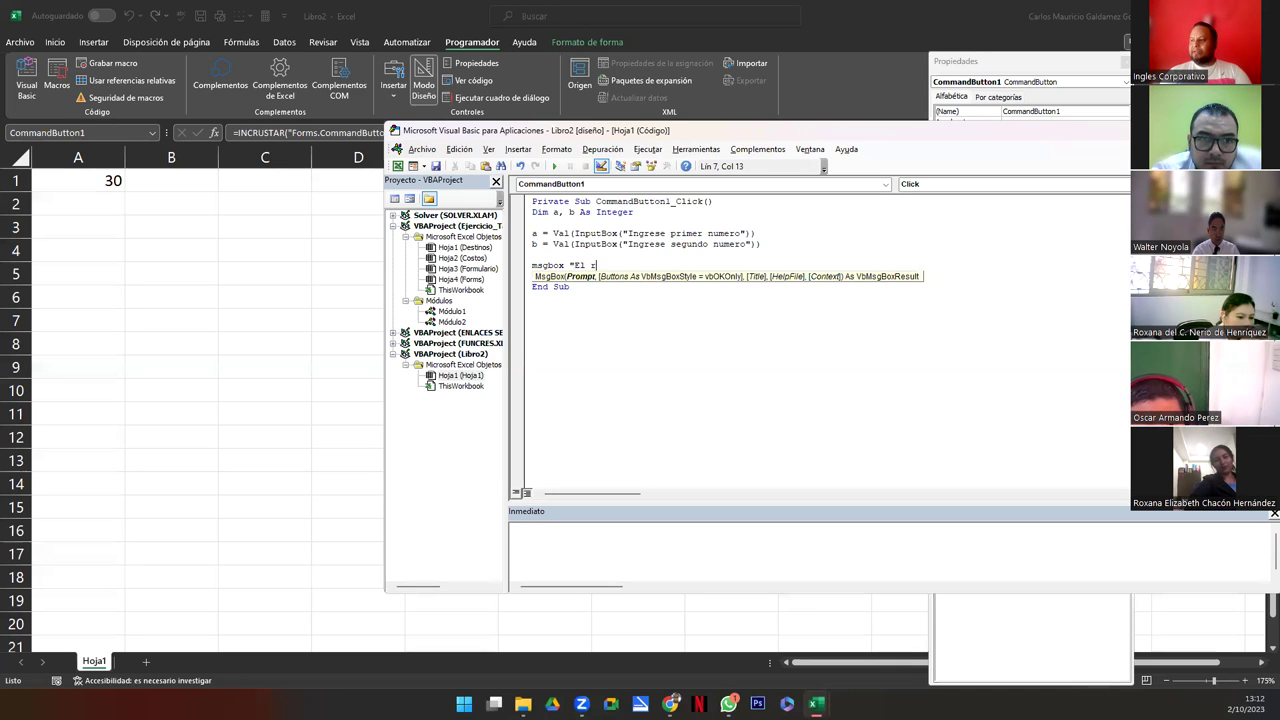
{"action": "type", "text": "ado de multiplicar esos numeros es:"}
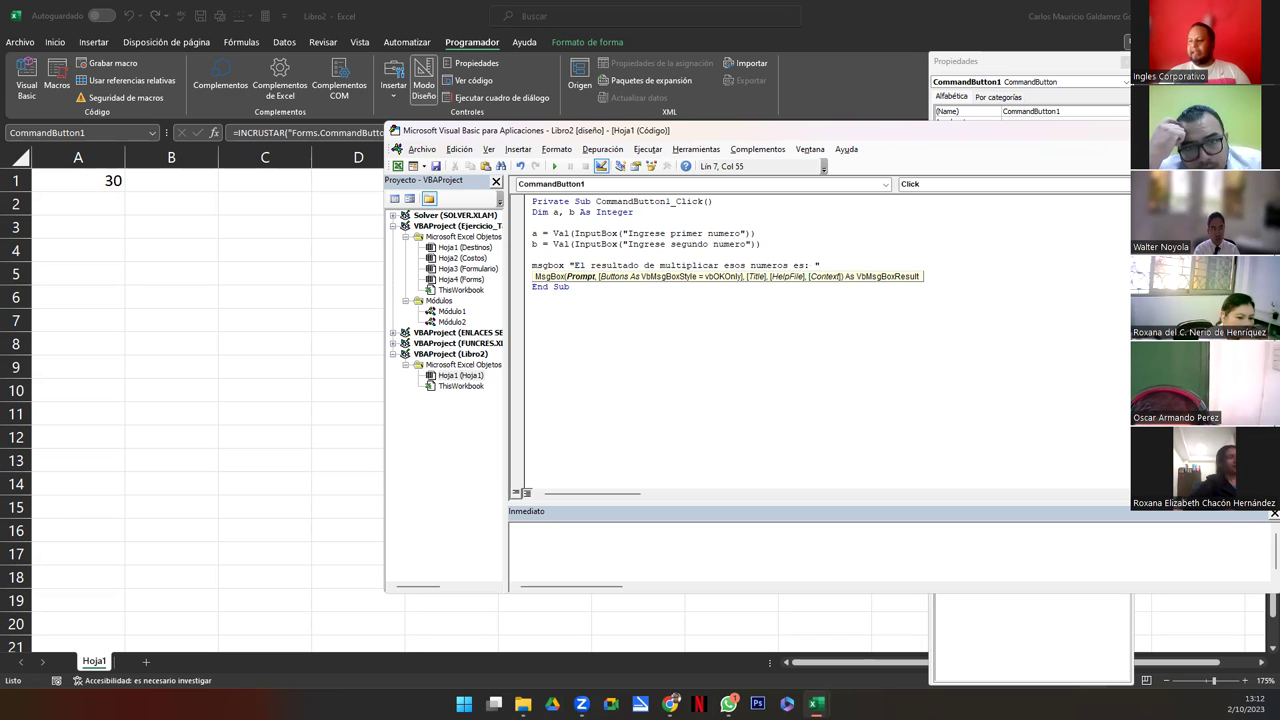
{"action": "type", "text": "\" &(a"}
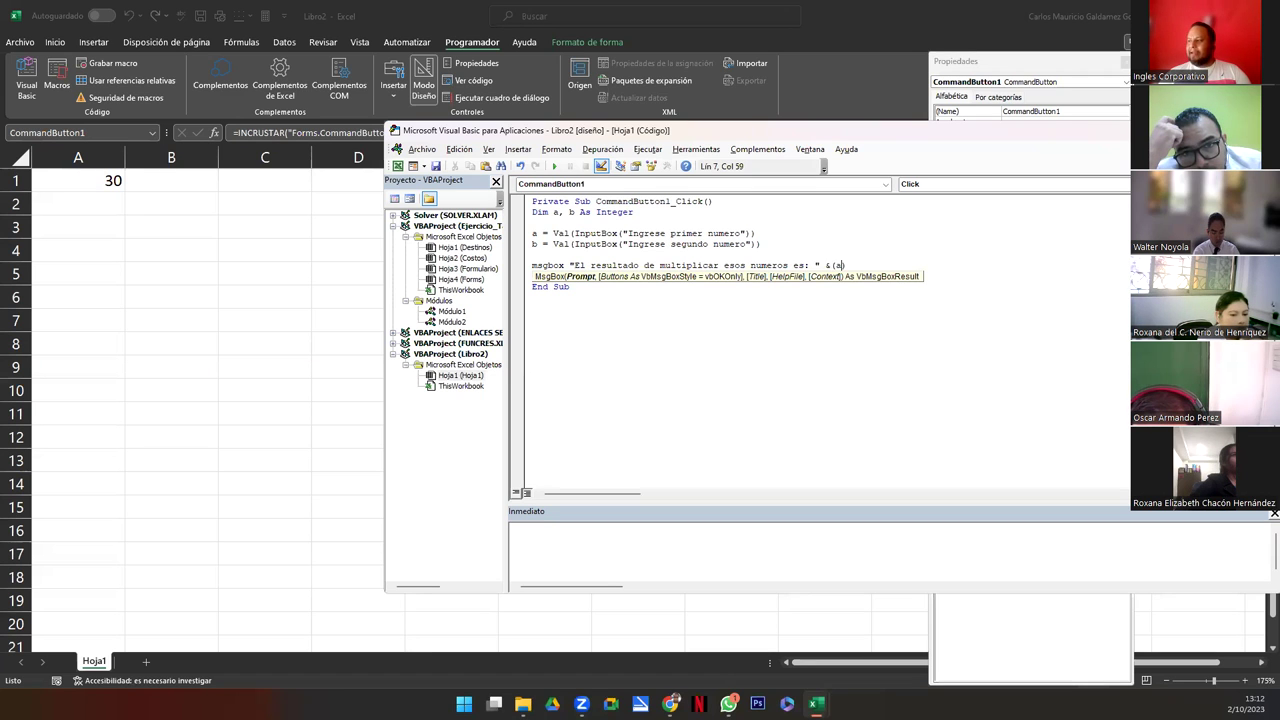
{"action": "type", "text": "n"}
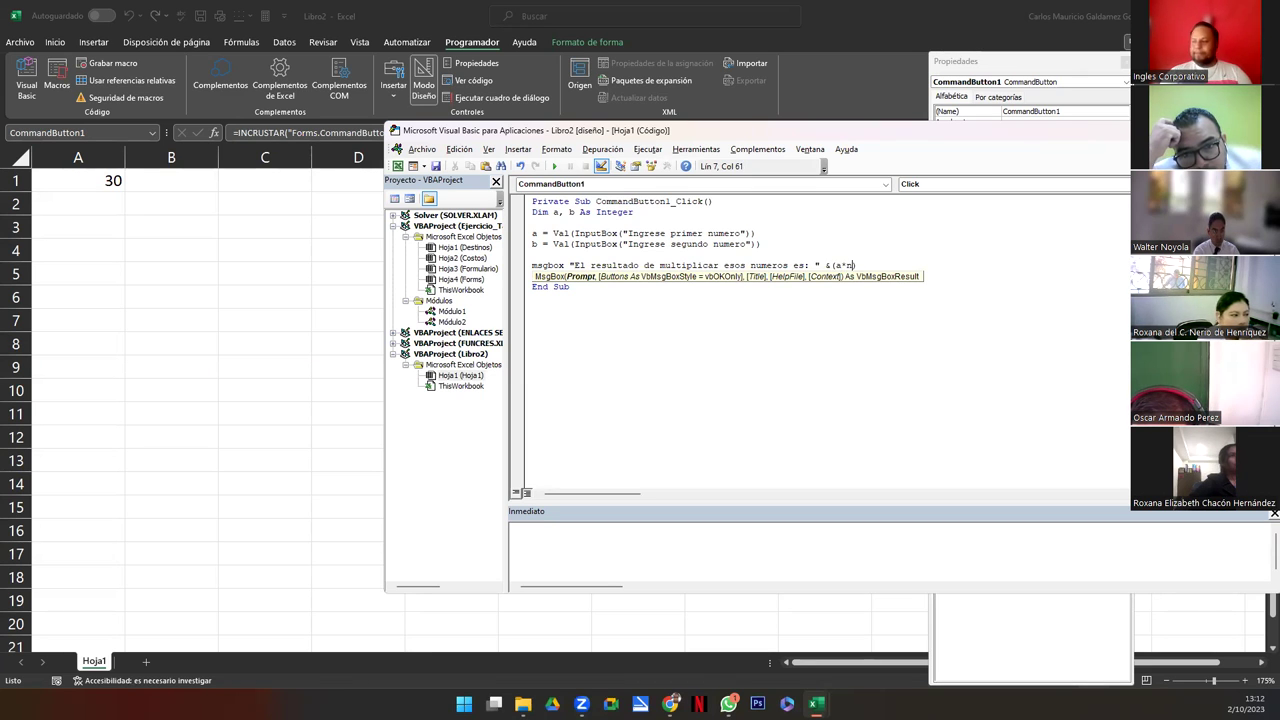
{"action": "key", "text": "BackSpace"}
{"action": "type", "text": "b"}
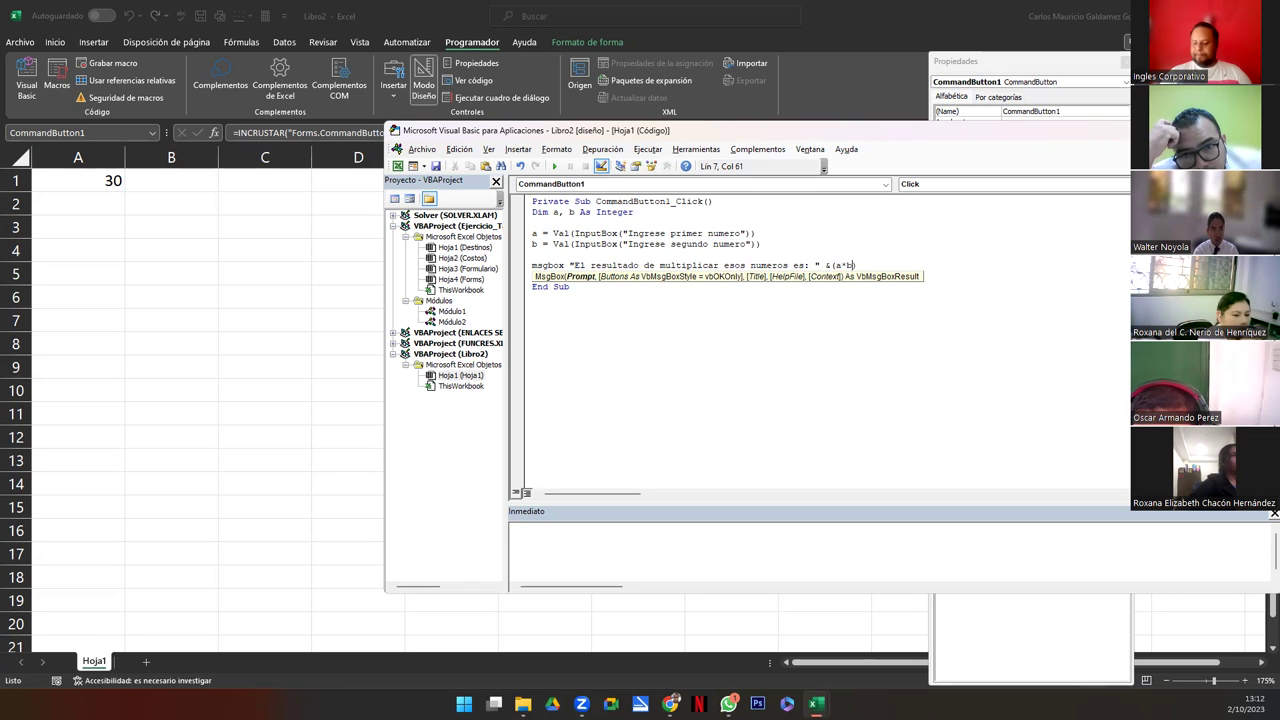
{"action": "key", "text": "Return"}
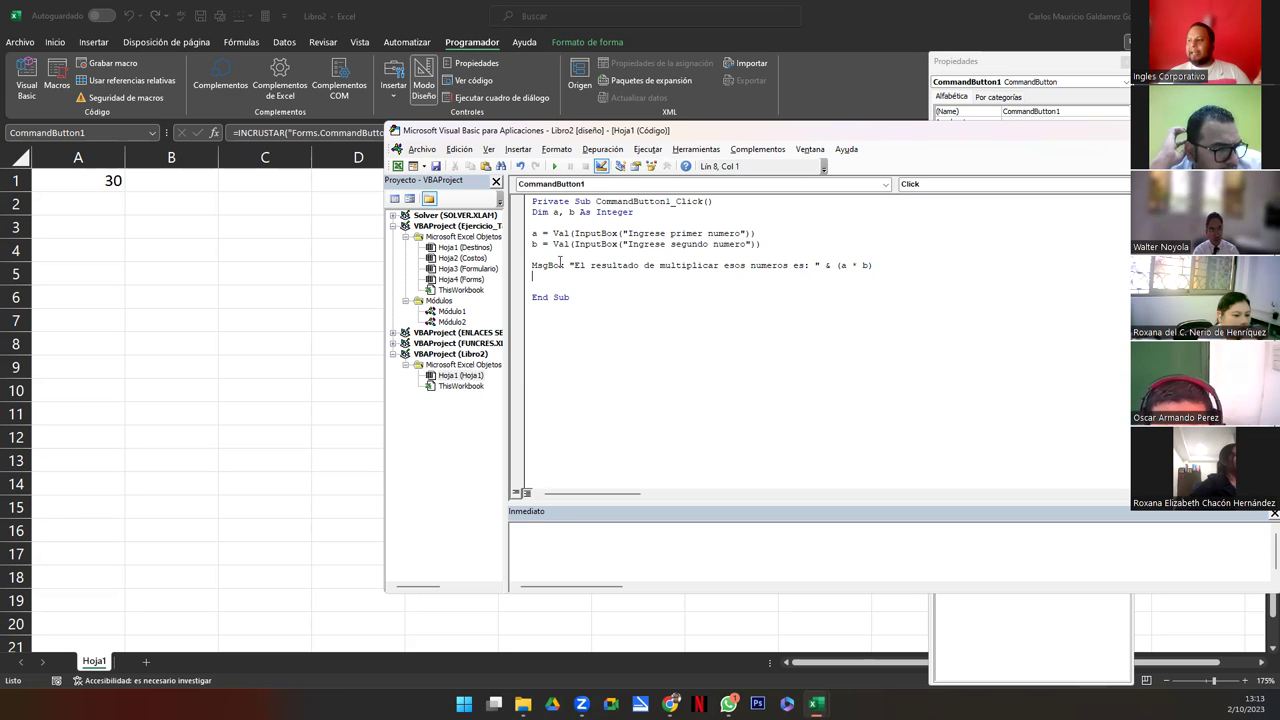
{"action": "key", "text": "alt+F11"}
Exit design mode and run Aplicar Formula with 8 and 9, confirming the result 72
{"action": "left_click", "coordinate": [425, 90]}
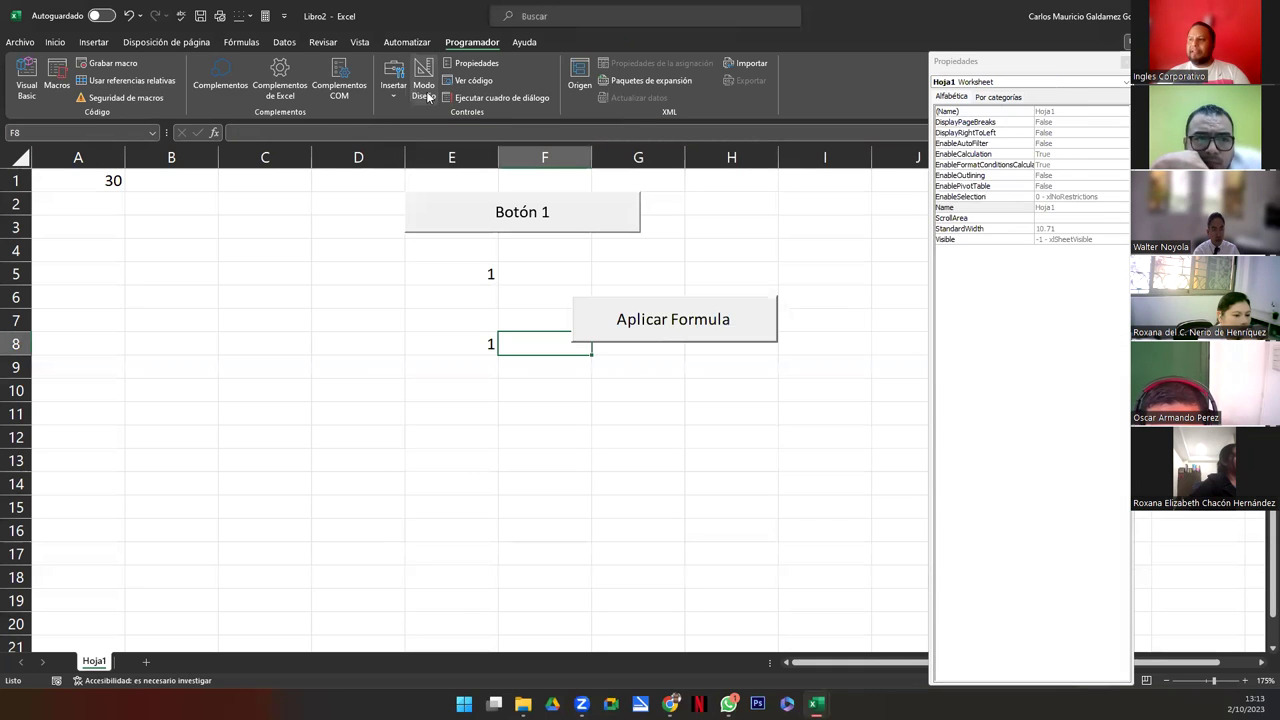
{"action": "left_click", "coordinate": [653, 322]}
{"action": "type", "text": "8"}
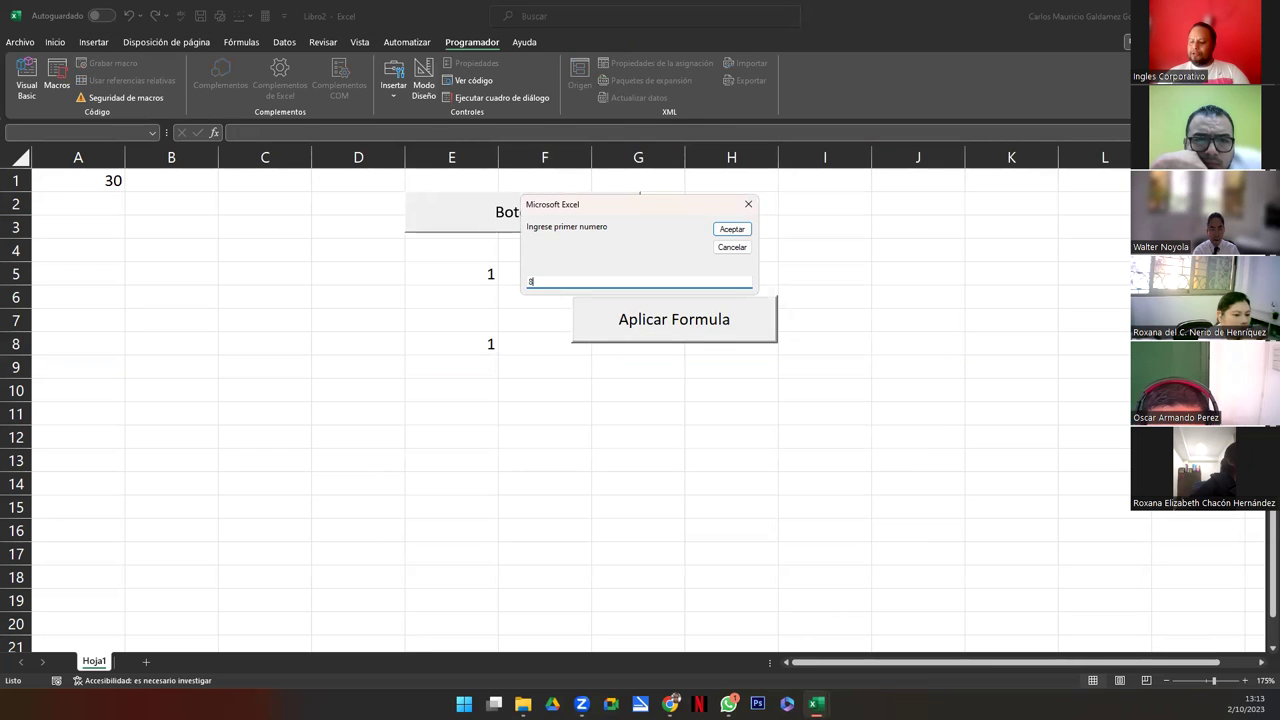
{"action": "key", "text": "Return"}
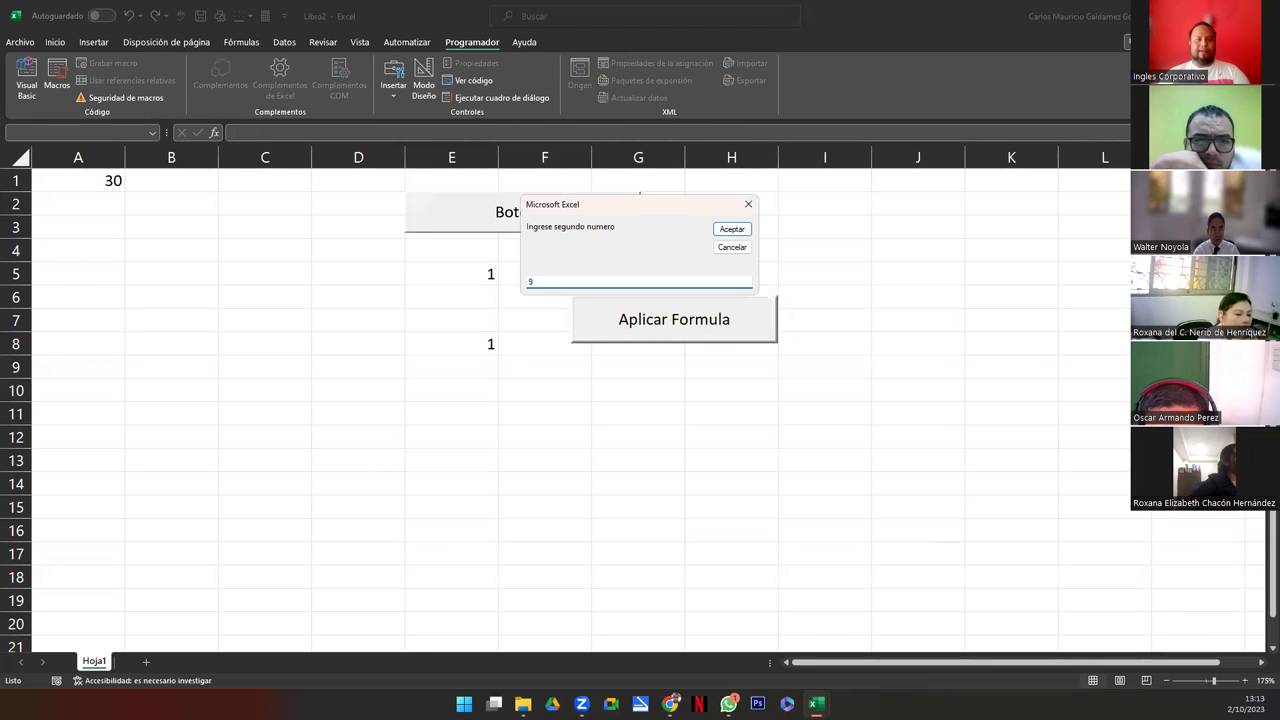
{"action": "key", "text": "Return"}
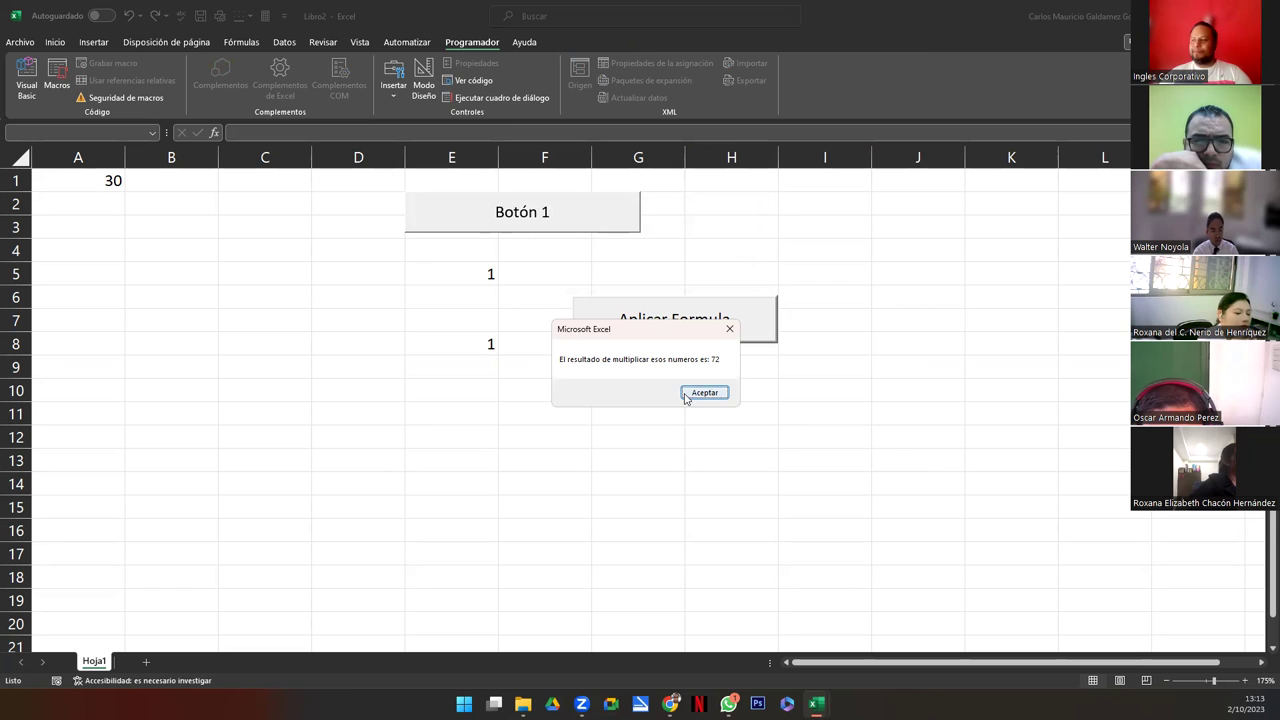
{"action": "left_click", "coordinate": [685, 394]}
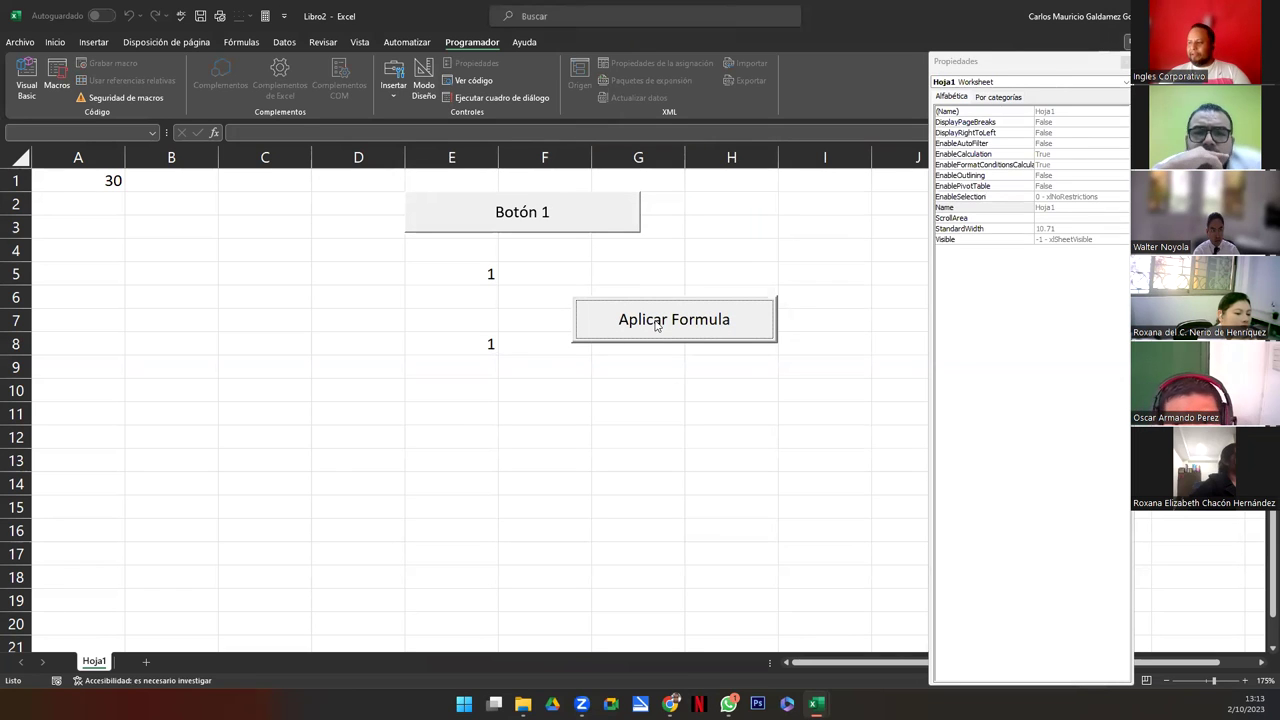
Re-enter Modo Diseño, select the Aplicar Formula button, review its properties and close the panel
{"action": "left_click", "coordinate": [424, 82]}
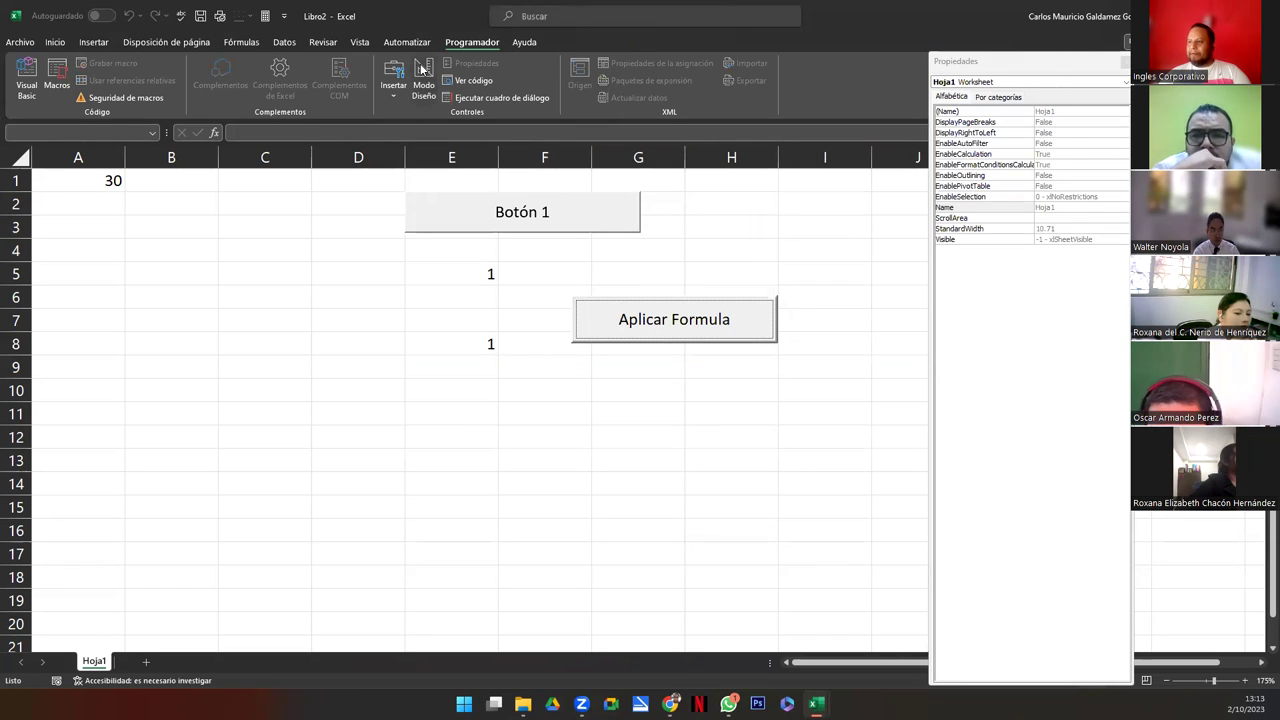
{"action": "left_click", "coordinate": [740, 318]}
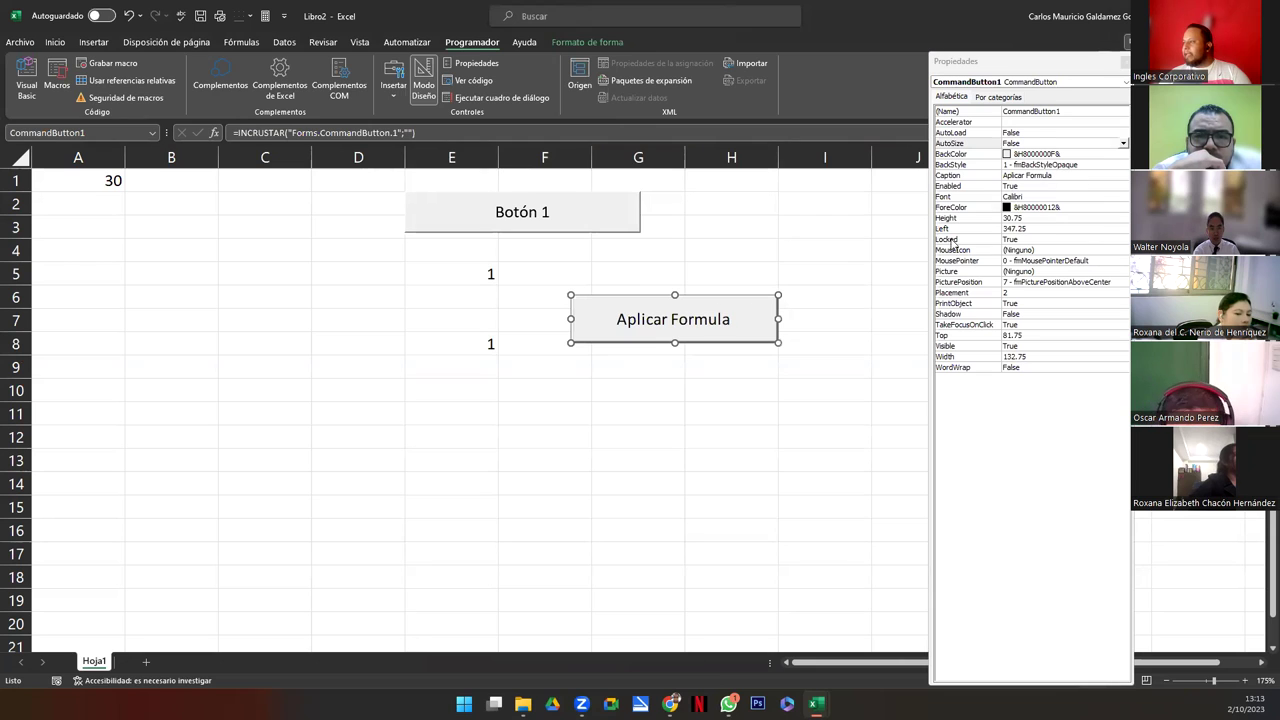
{"action": "left_click", "coordinate": [1073, 114]}
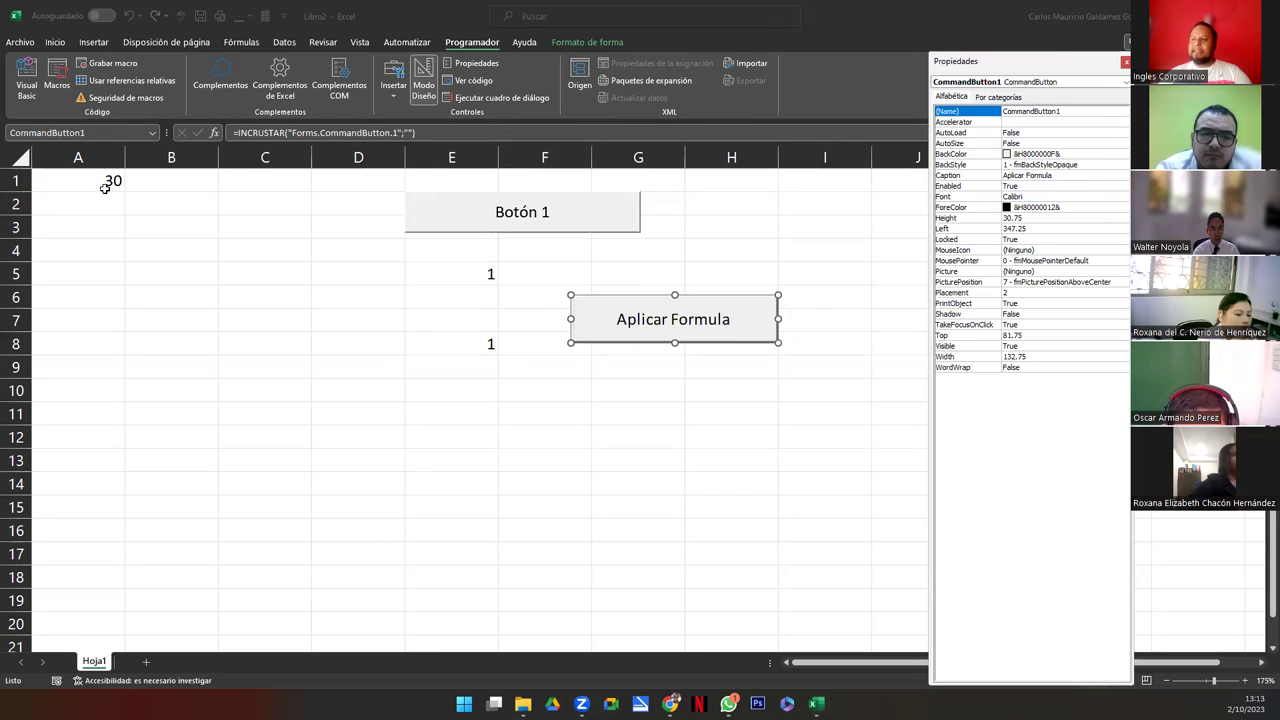
{"action": "left_click", "coordinate": [395, 88]}
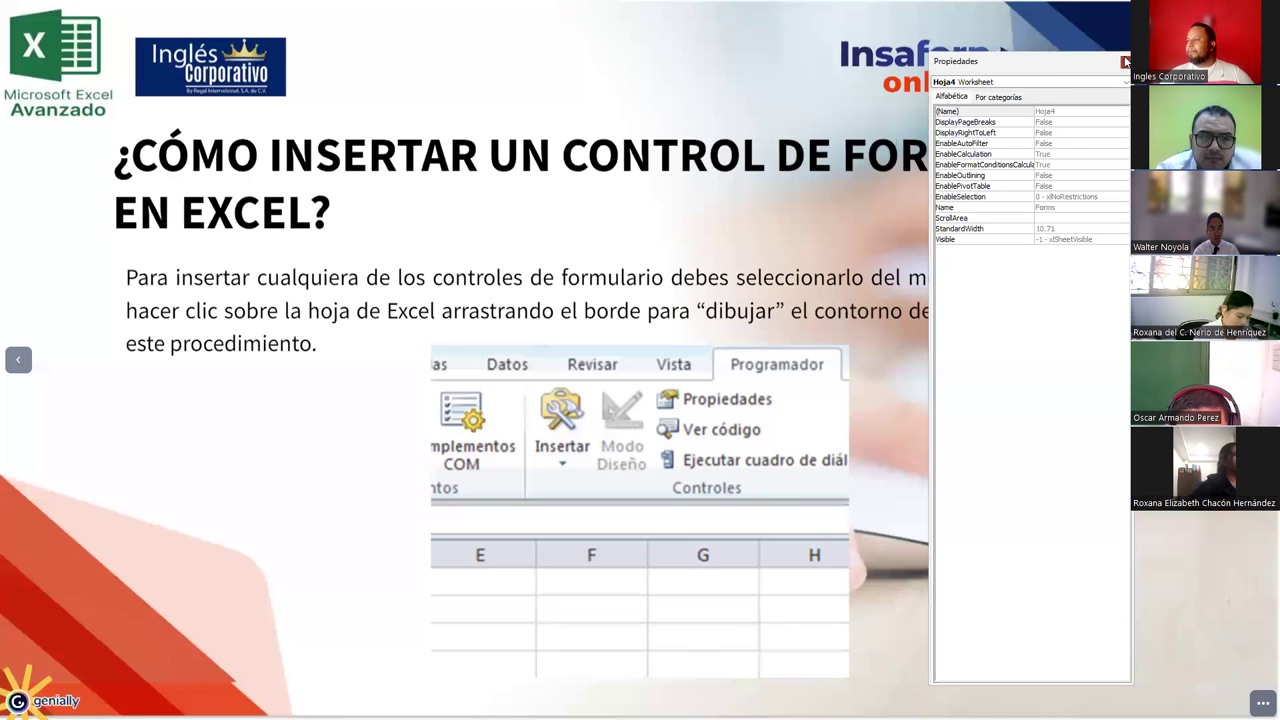
{"action": "left_click", "coordinate": [1126, 62]}
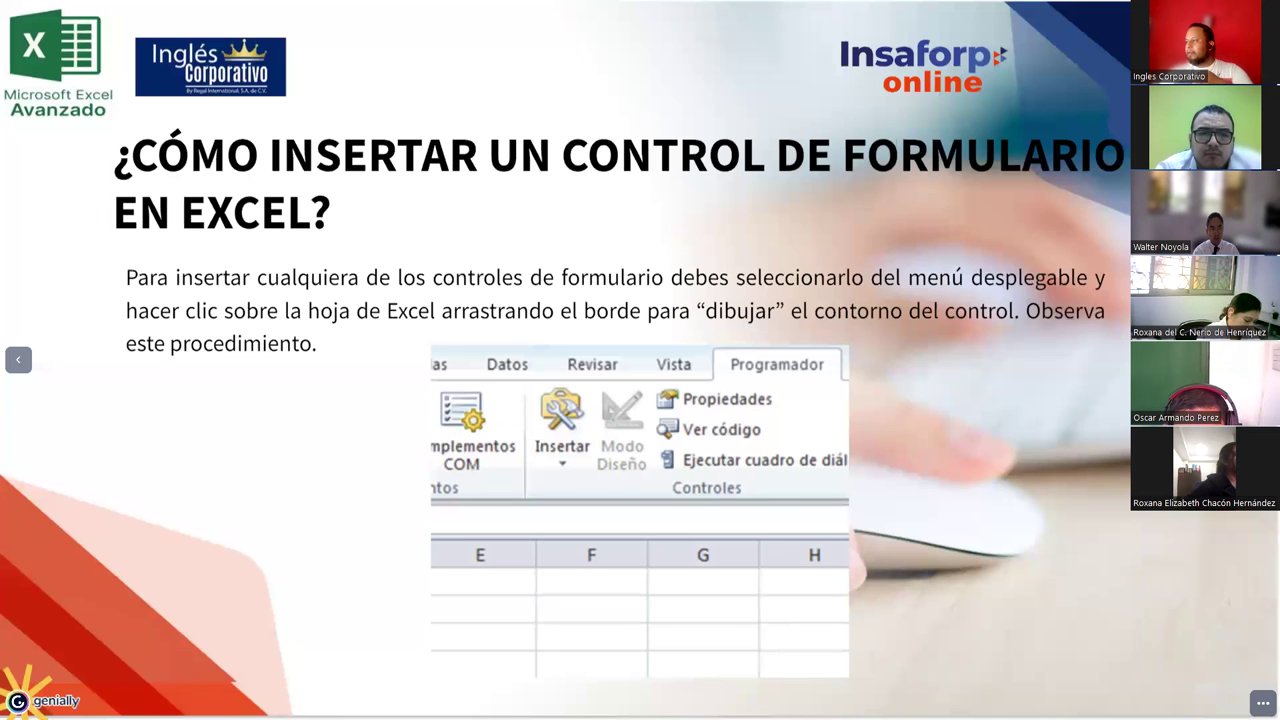
Advance to the slide showing that form controls live in Programador's Controles group
{"action": "key", "text": "Right"}
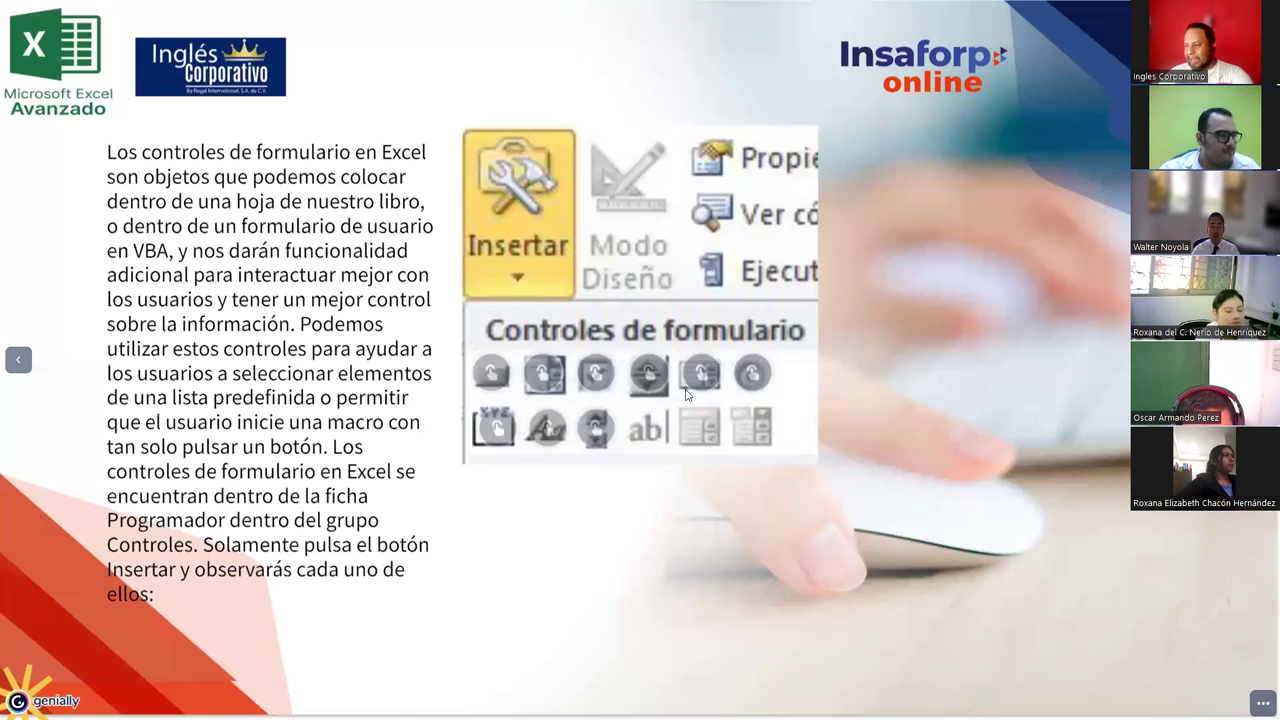
{"action": "mouse_move", "coordinate": [496, 380]}
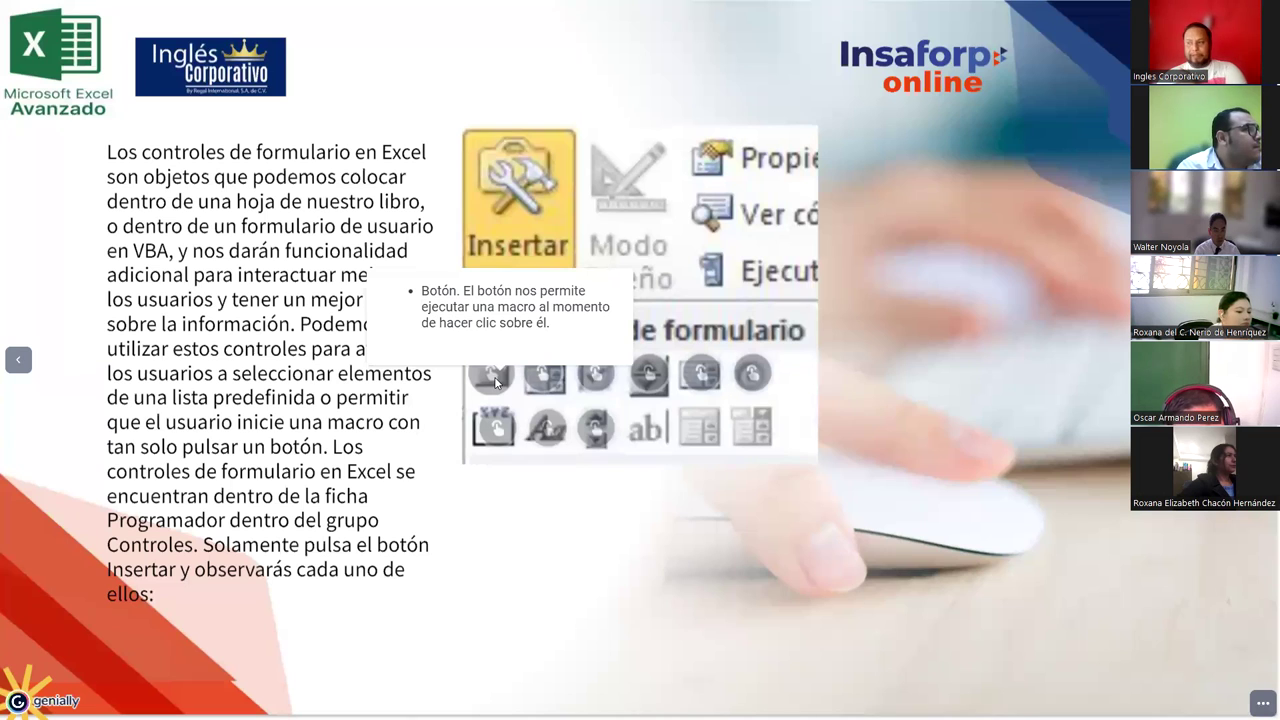
{"action": "mouse_move", "coordinate": [543, 380]}
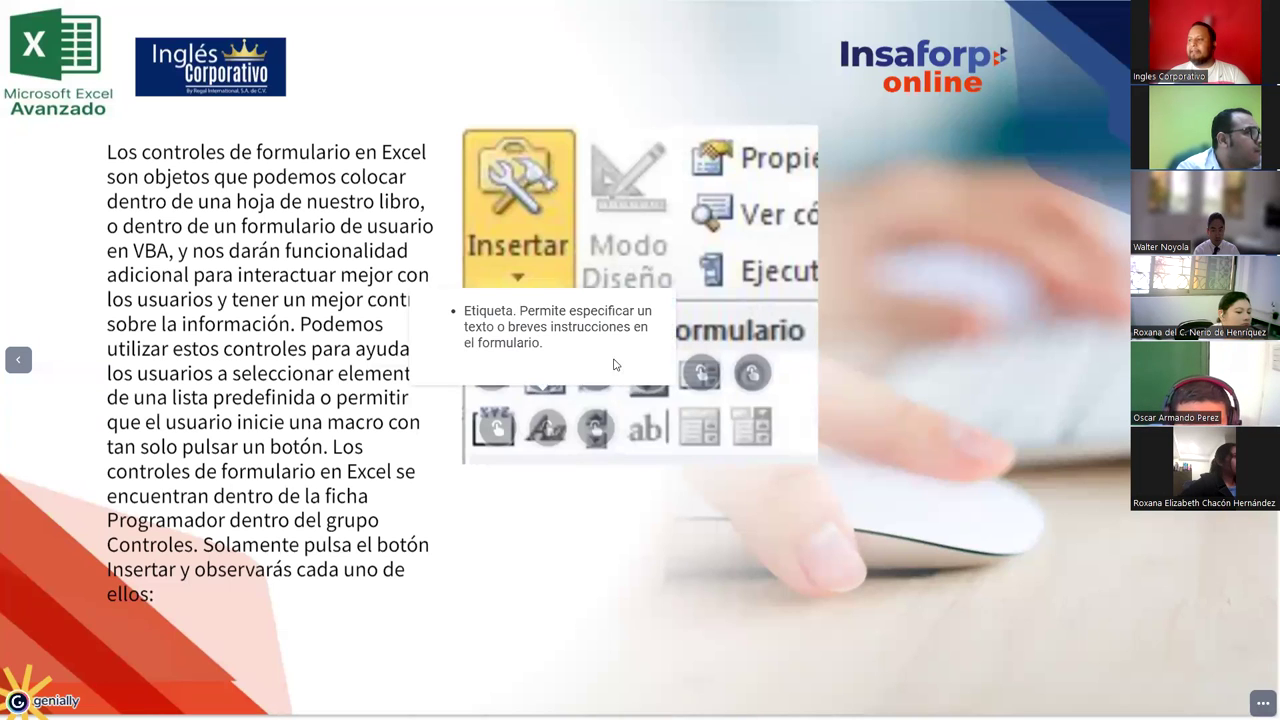
{"action": "mouse_move", "coordinate": [595, 378]}
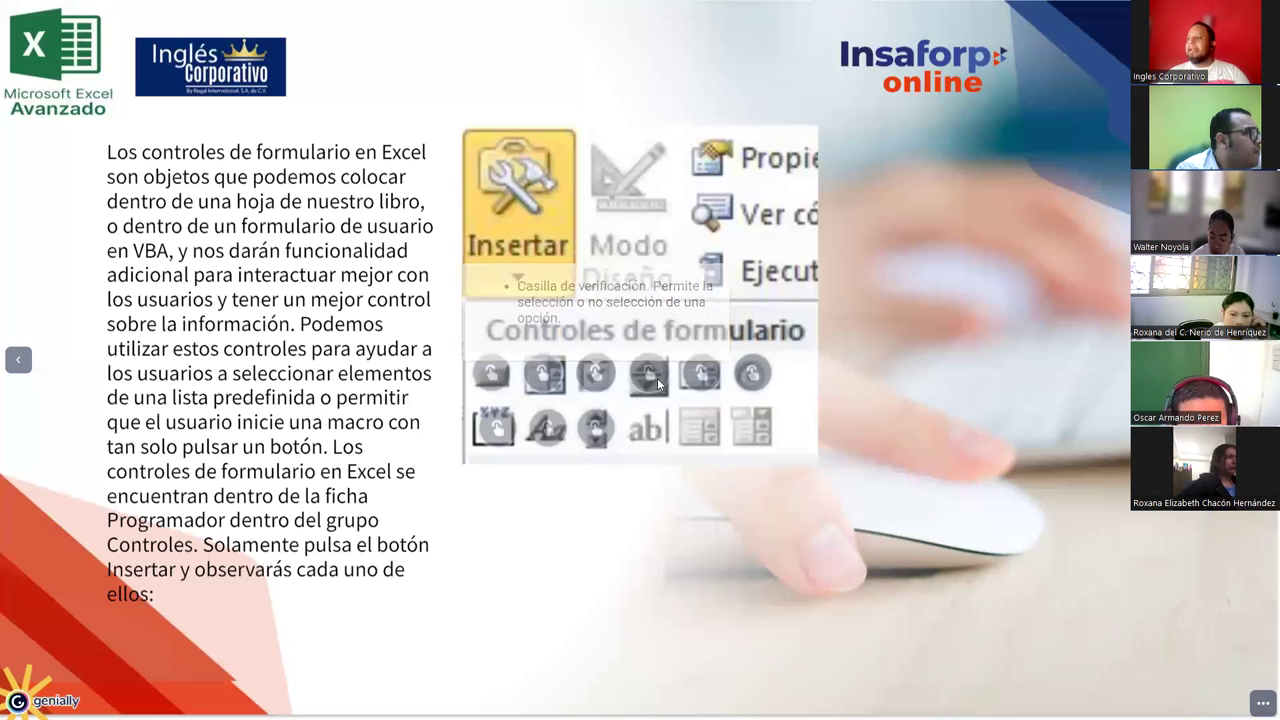
{"action": "mouse_move", "coordinate": [656, 381]}
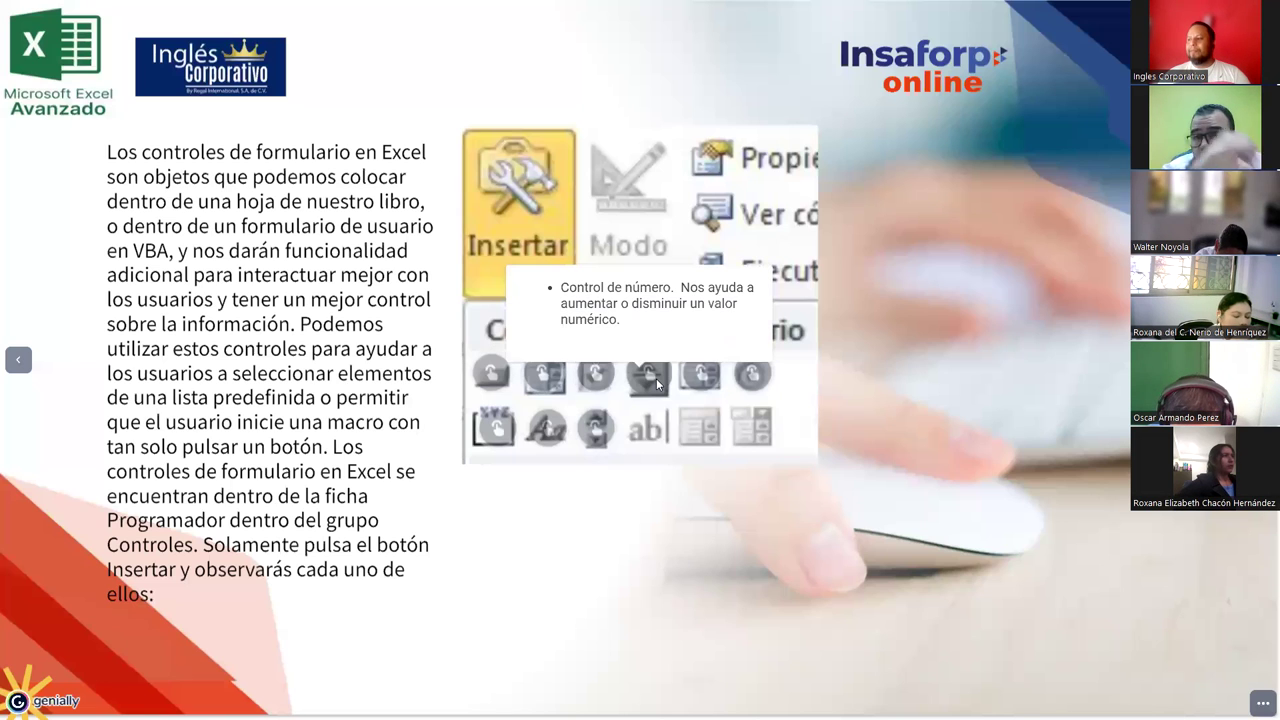
{"action": "mouse_move", "coordinate": [703, 378]}
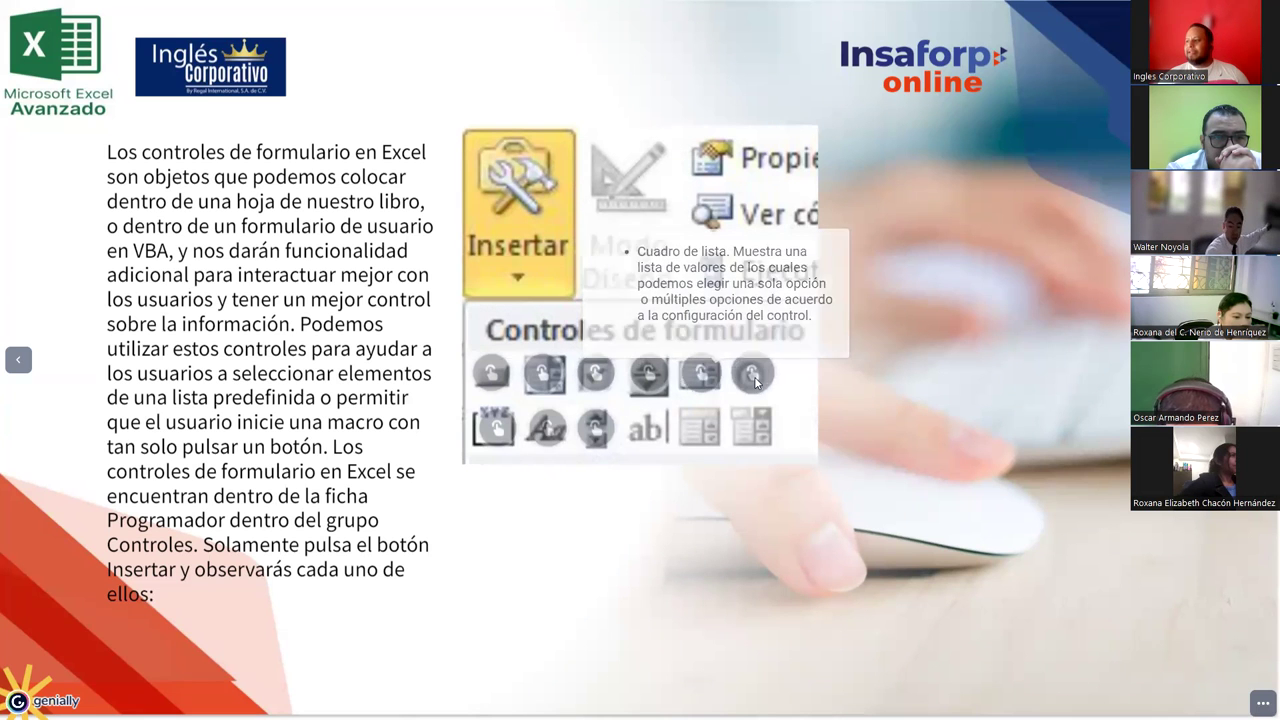
{"action": "mouse_move", "coordinate": [755, 381]}
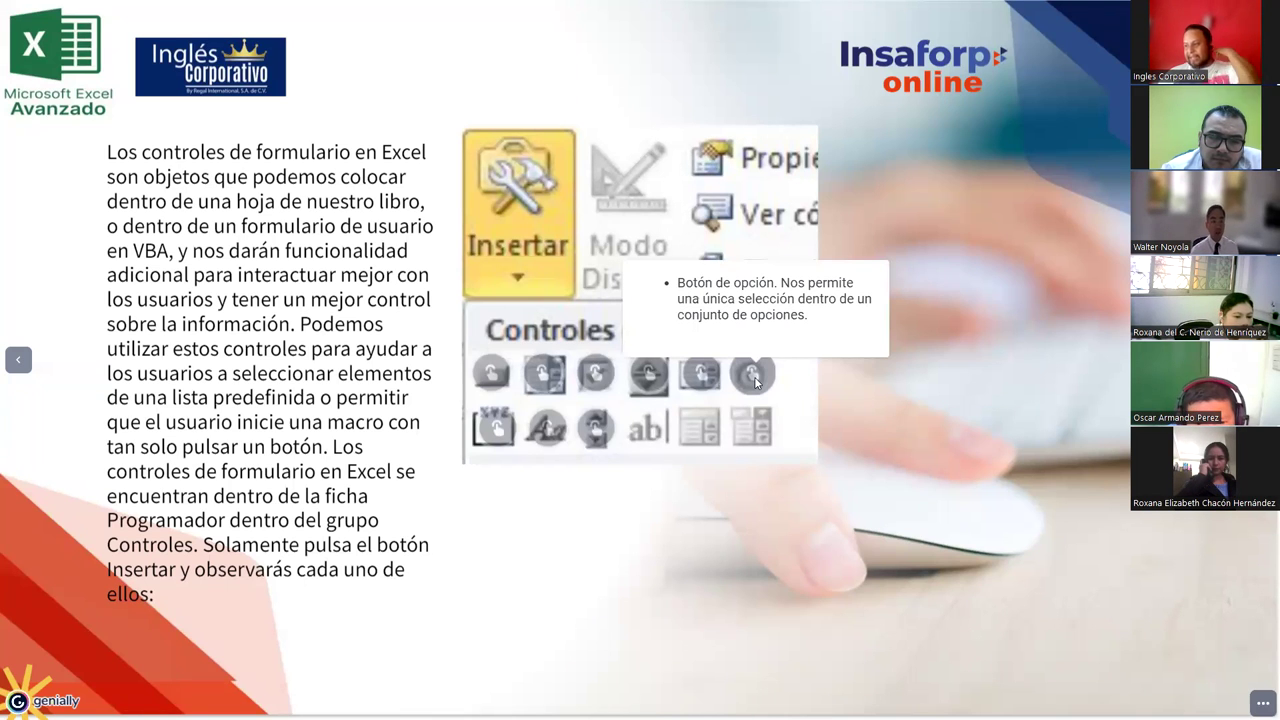
{"action": "mouse_move", "coordinate": [497, 432]}
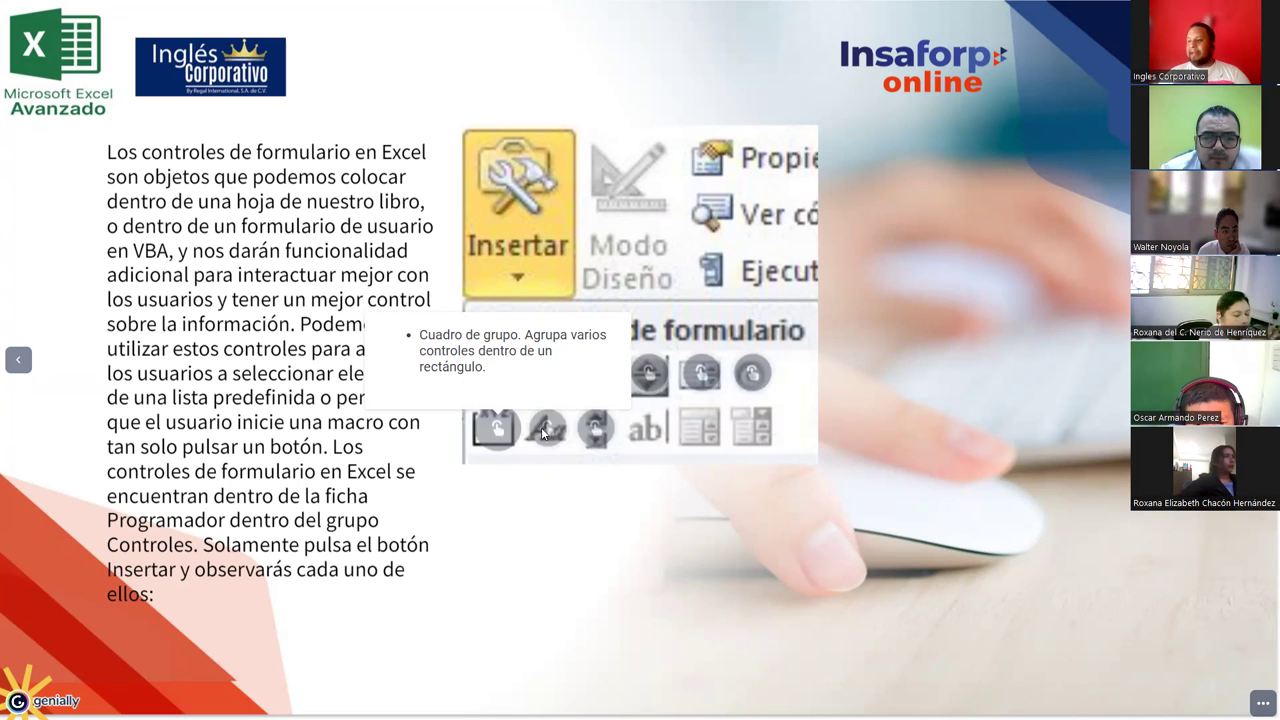
{"action": "mouse_move", "coordinate": [548, 432]}
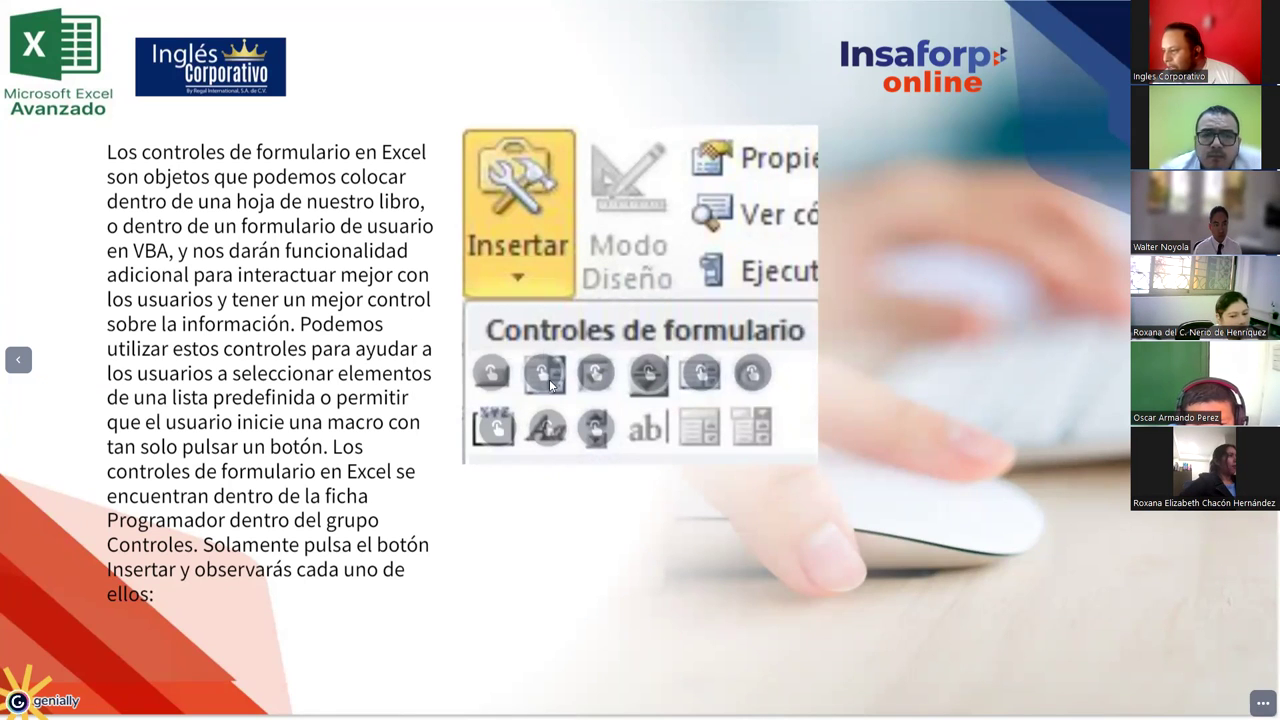
{"action": "mouse_move", "coordinate": [550, 384]}
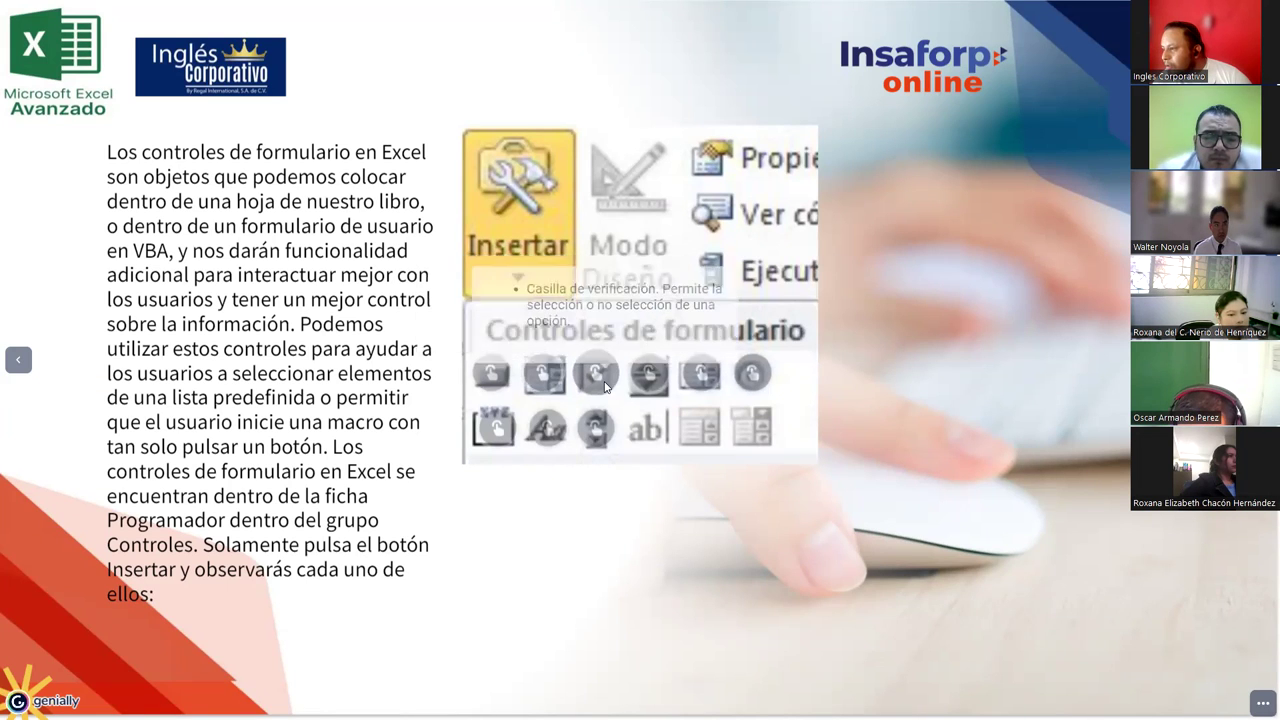
{"action": "mouse_move", "coordinate": [490, 385]}
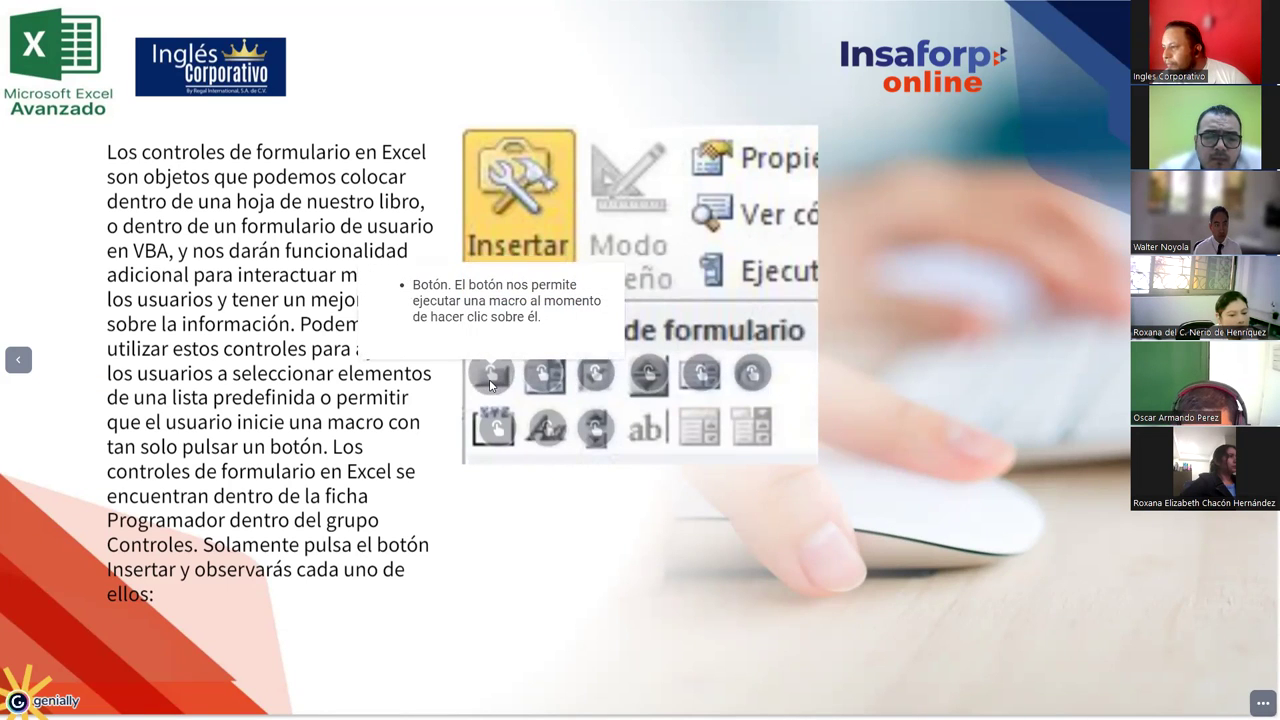
{"action": "mouse_move", "coordinate": [652, 380]}
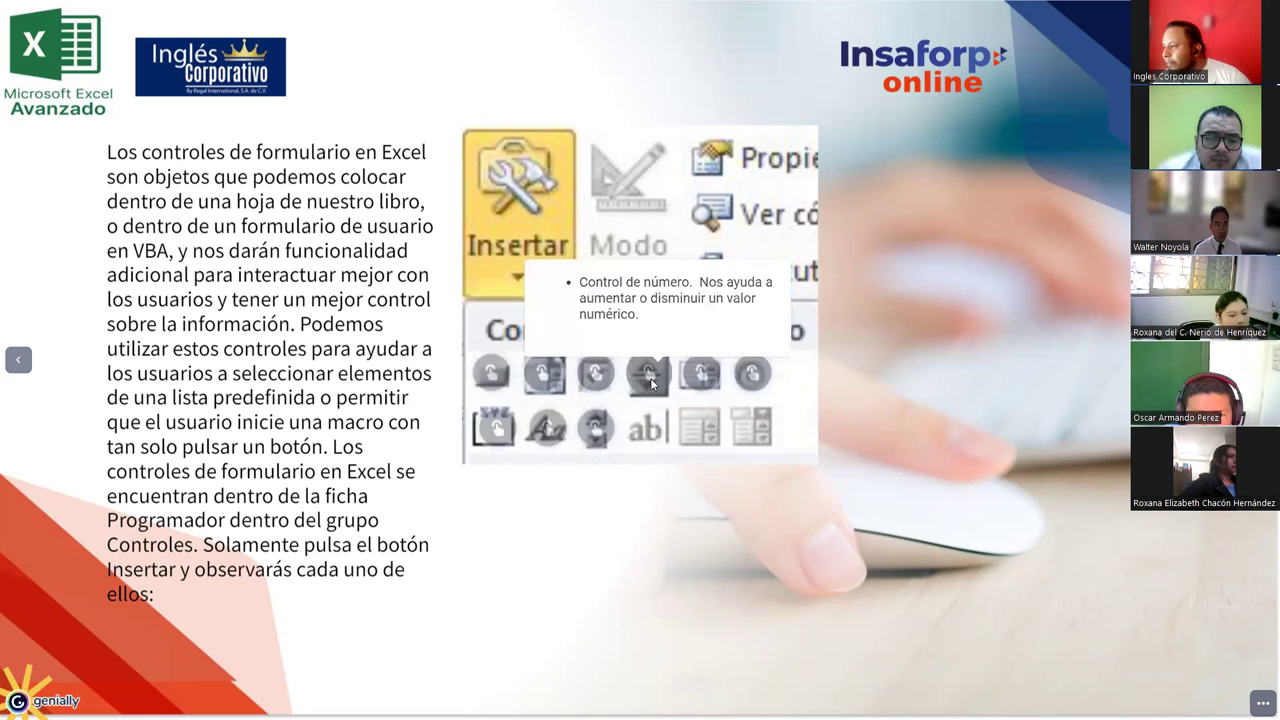
{"action": "mouse_move", "coordinate": [694, 382]}
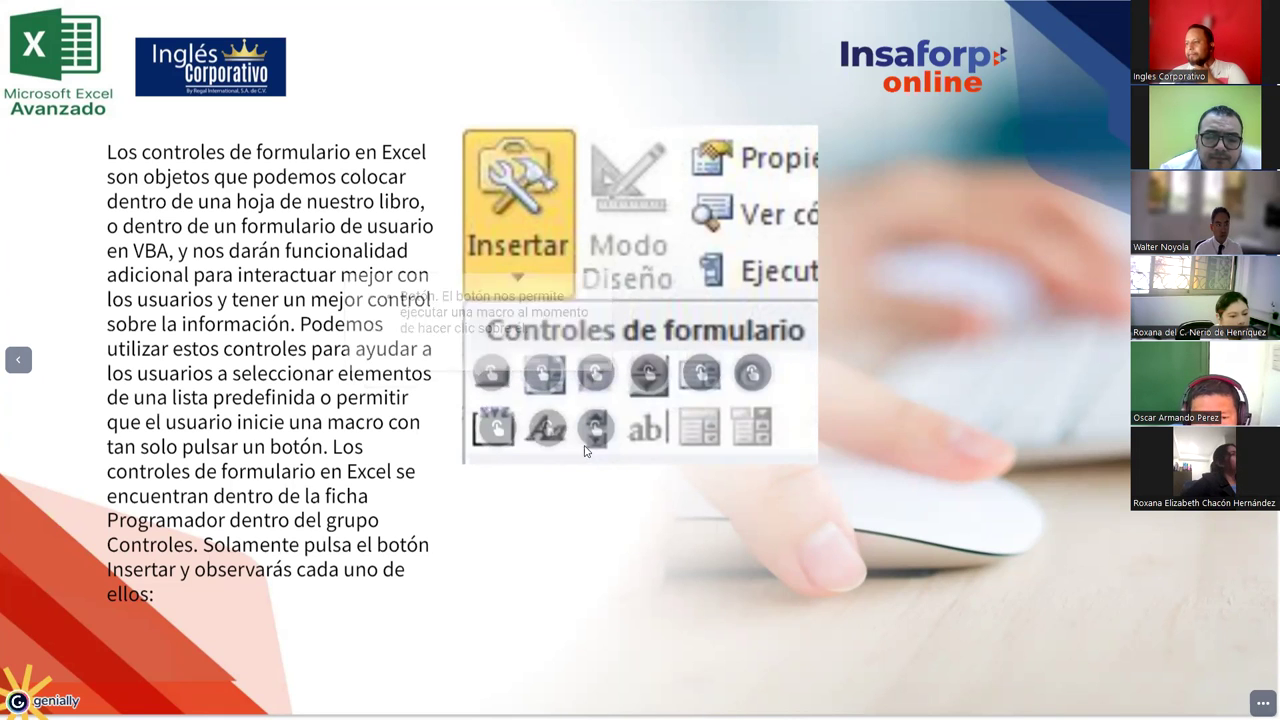
{"action": "mouse_move", "coordinate": [593, 440]}
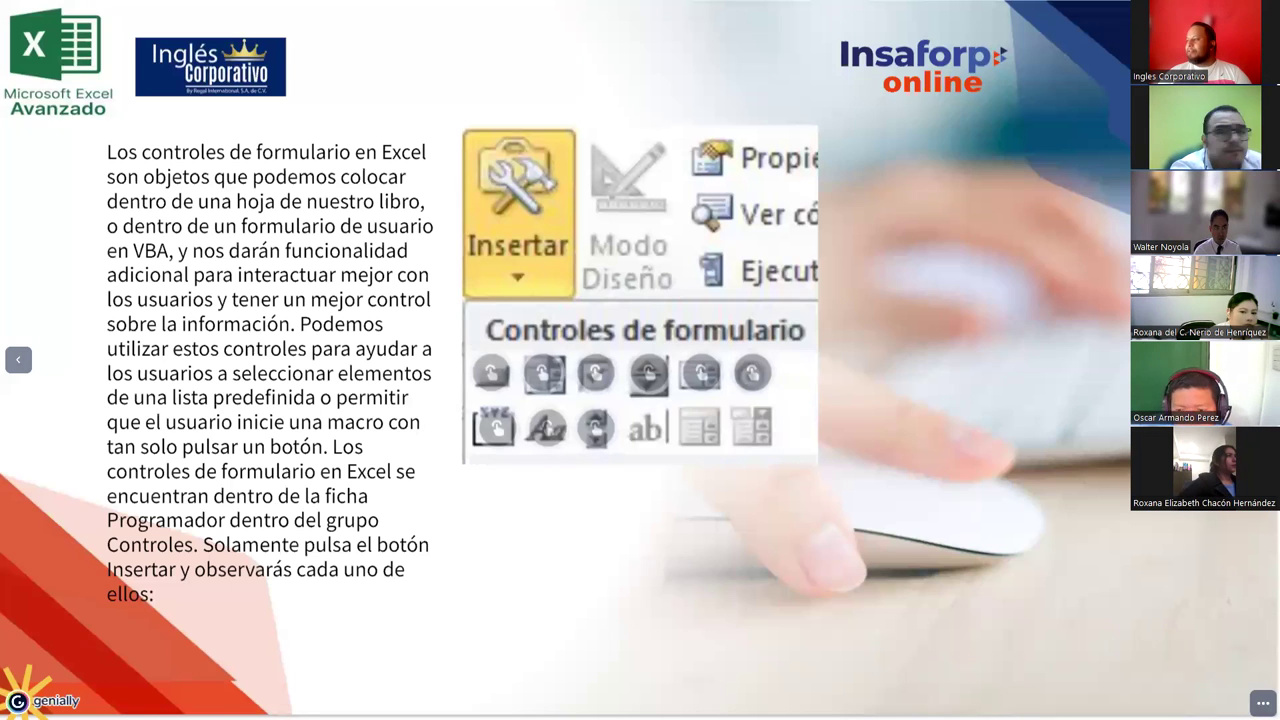
Advance to the Ejemplo slide with two travel agency tables, then return to Excel's Libro2
{"action": "key", "text": "Right"}
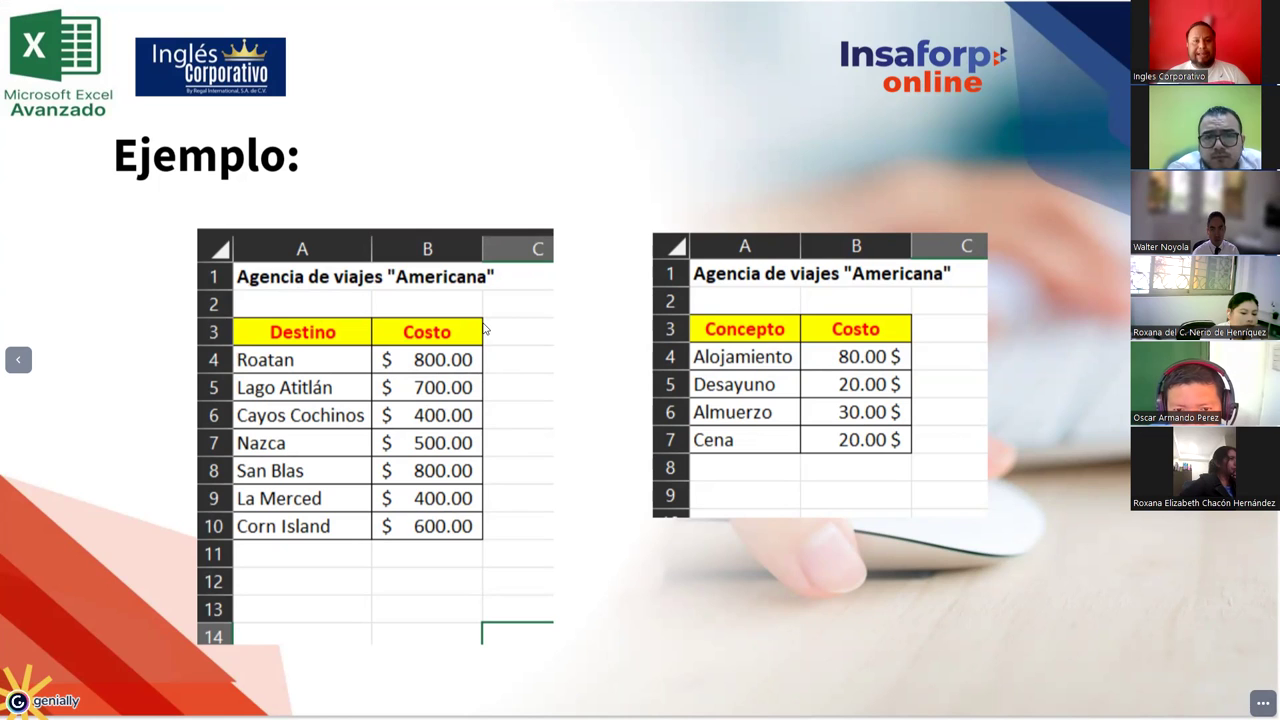
{"action": "key", "text": "alt+Tab"}
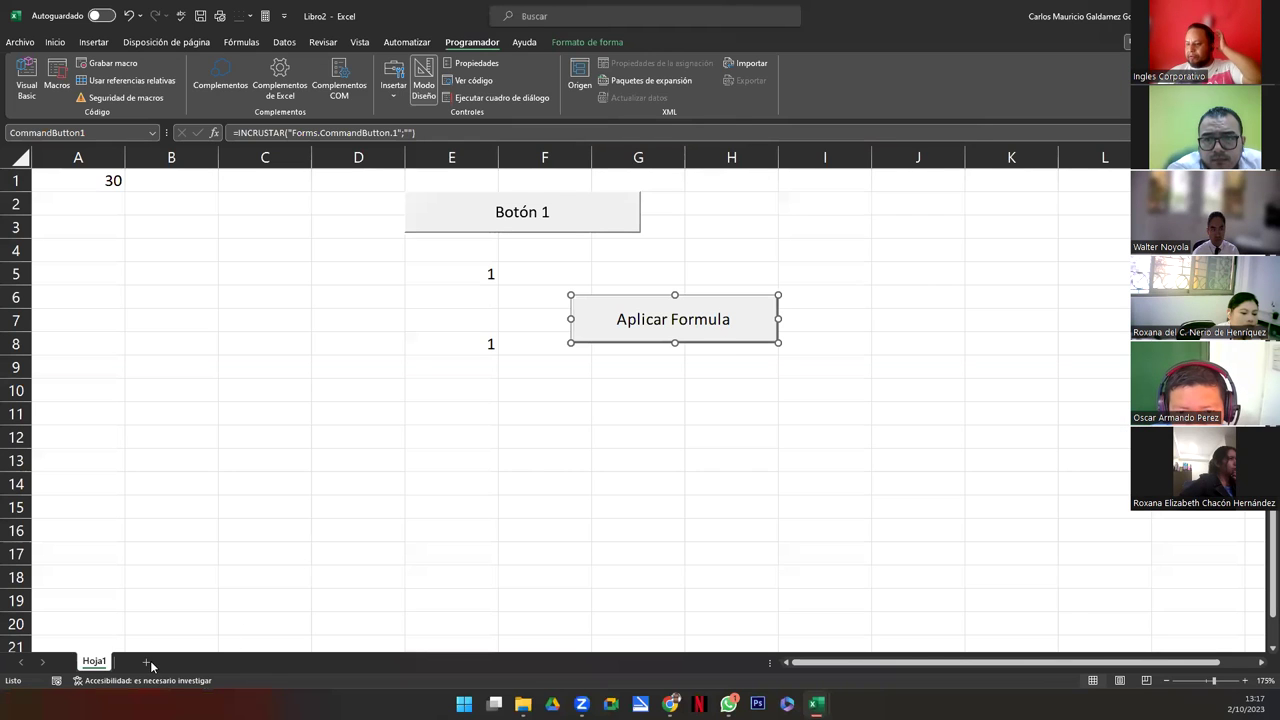
Add a new blank sheet, Hoja2
{"action": "left_click", "coordinate": [148, 663]}
{"action": "scroll", "coordinate": [287, 388], "scroll_direction": "up", "scroll_amount": 2, "text": "ctrl"}
{"action": "scroll", "coordinate": [287, 388], "scroll_direction": "up", "scroll_amount": 2, "text": "ctrl"}
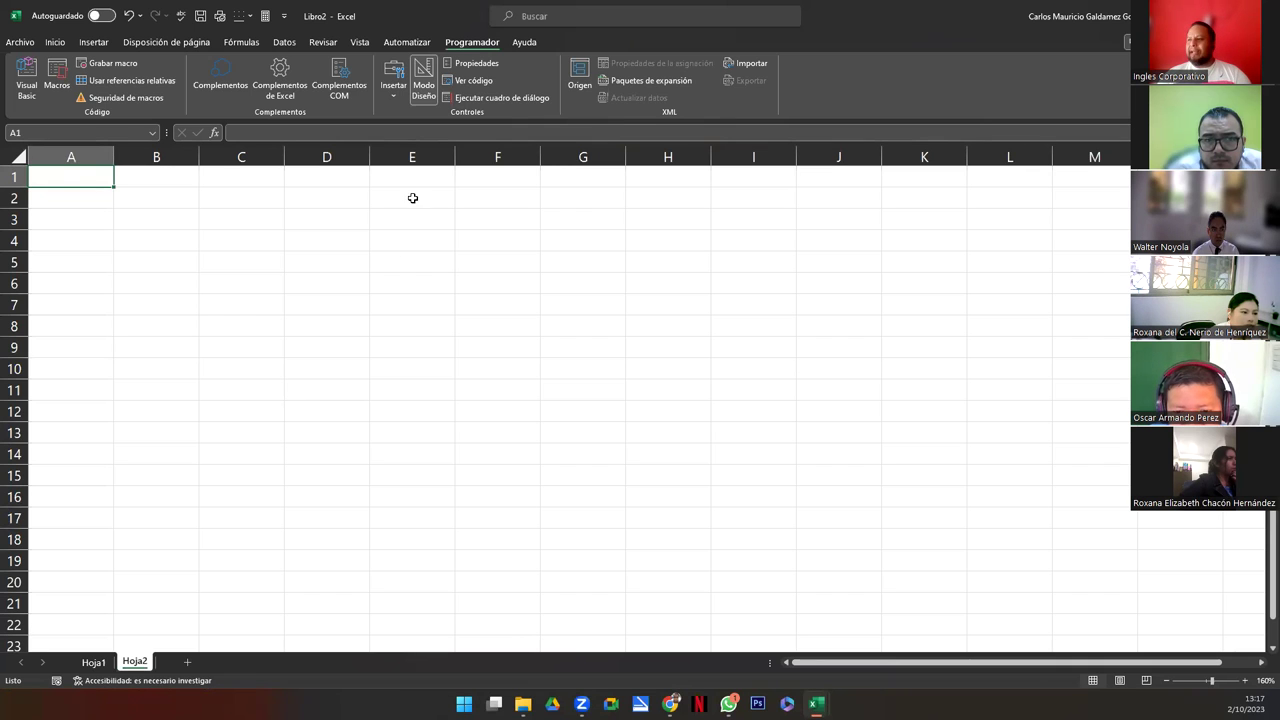
Draw form button Botón 1 over A2:C4 without a macro, then make it shorter
{"action": "left_click", "coordinate": [397, 95]}
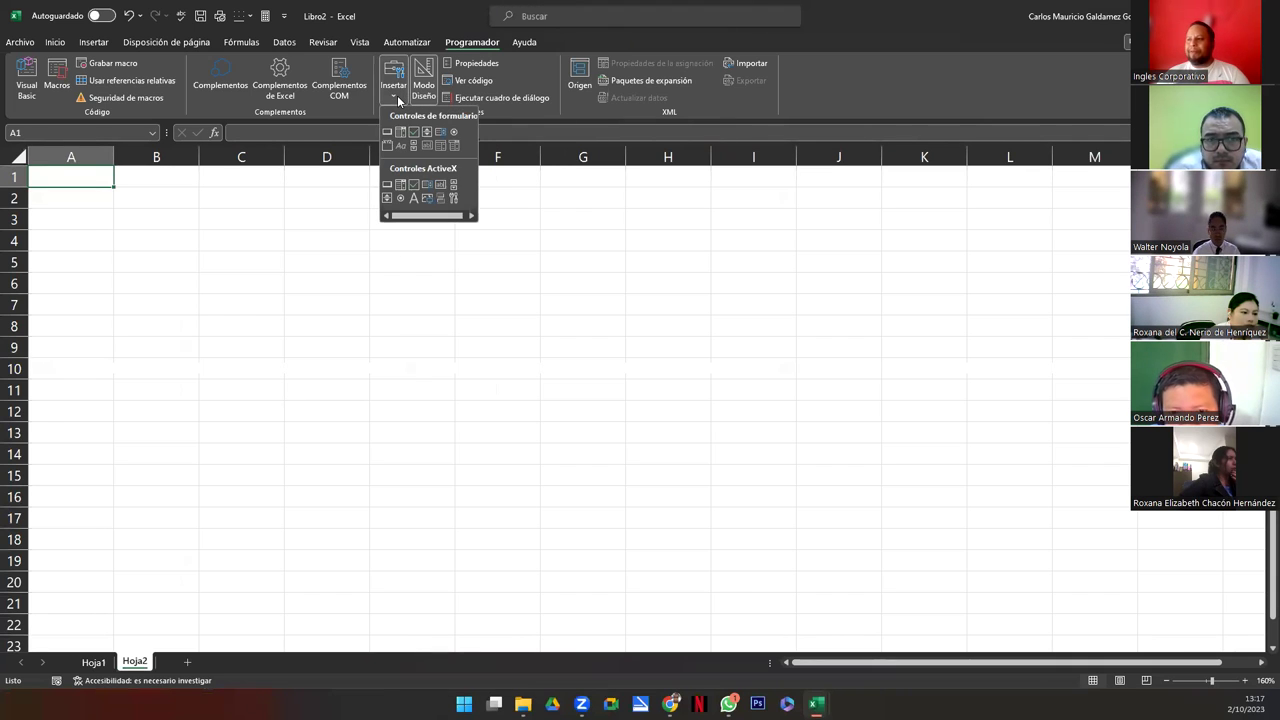
{"action": "left_click", "coordinate": [398, 95]}
{"action": "left_click", "coordinate": [398, 95]}
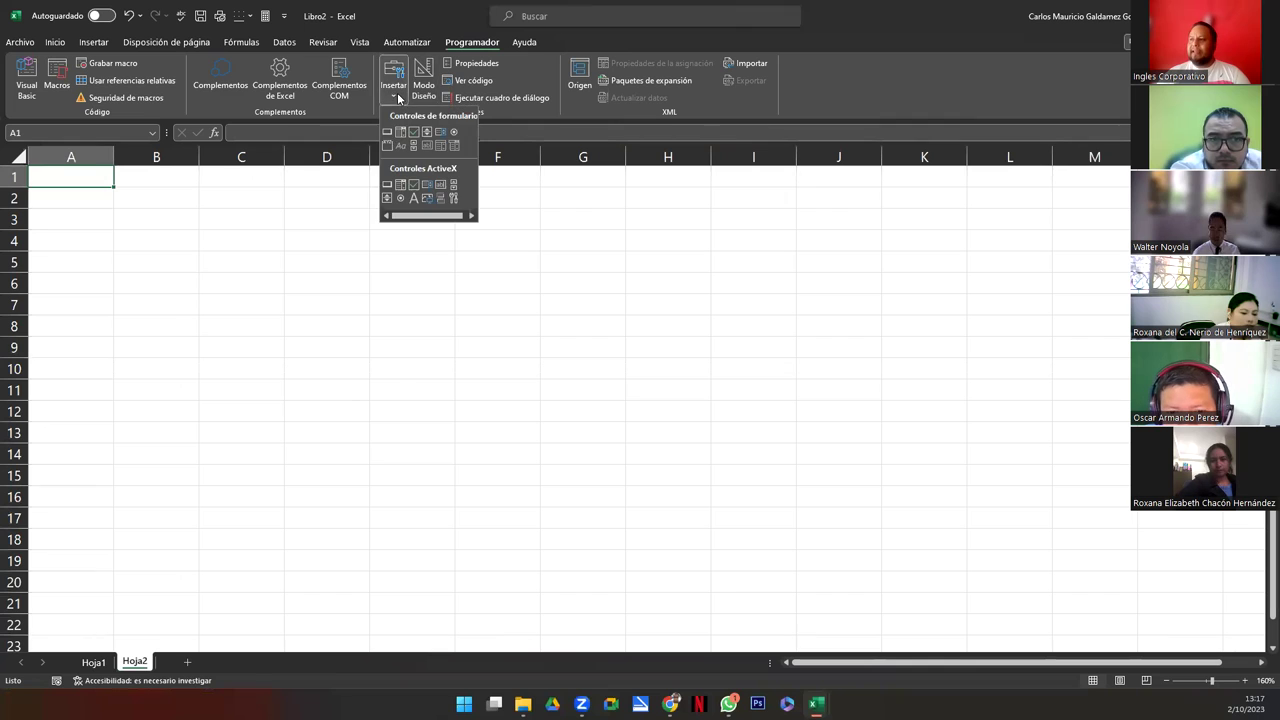
{"action": "left_click", "coordinate": [387, 150]}
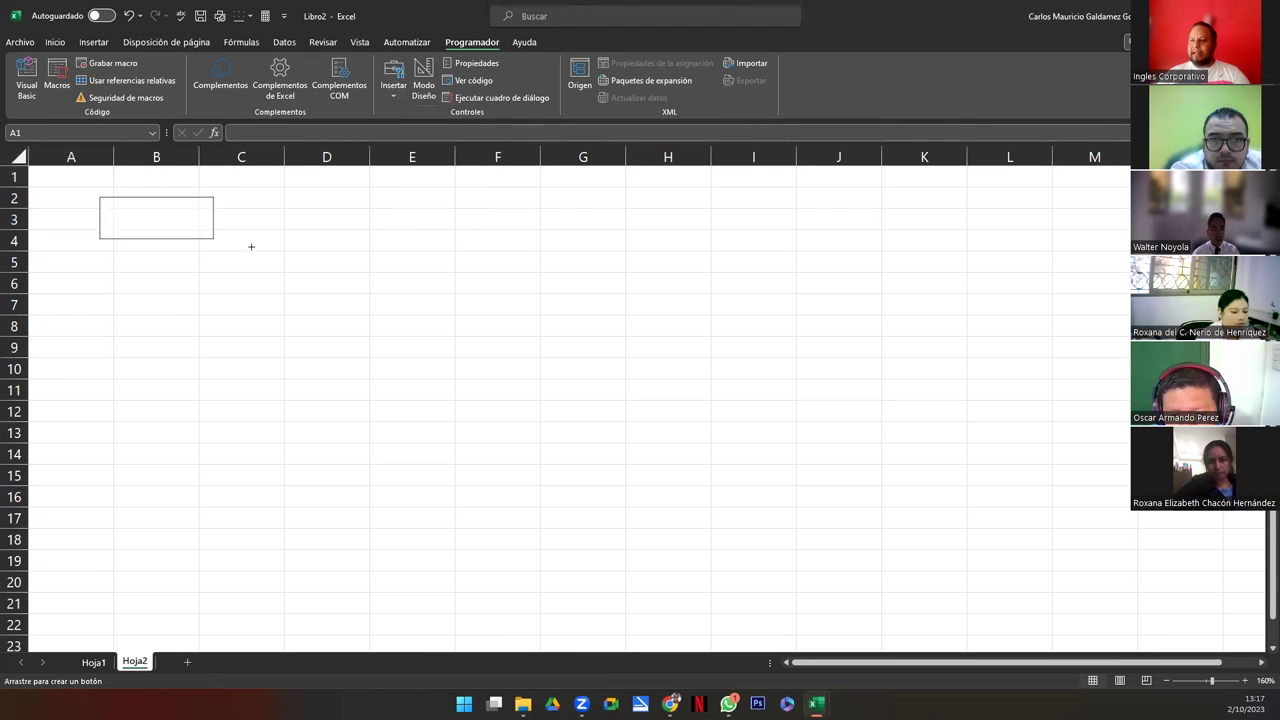
{"action": "left_click_drag", "start_coordinate": [98, 198], "coordinate": [277, 254]}
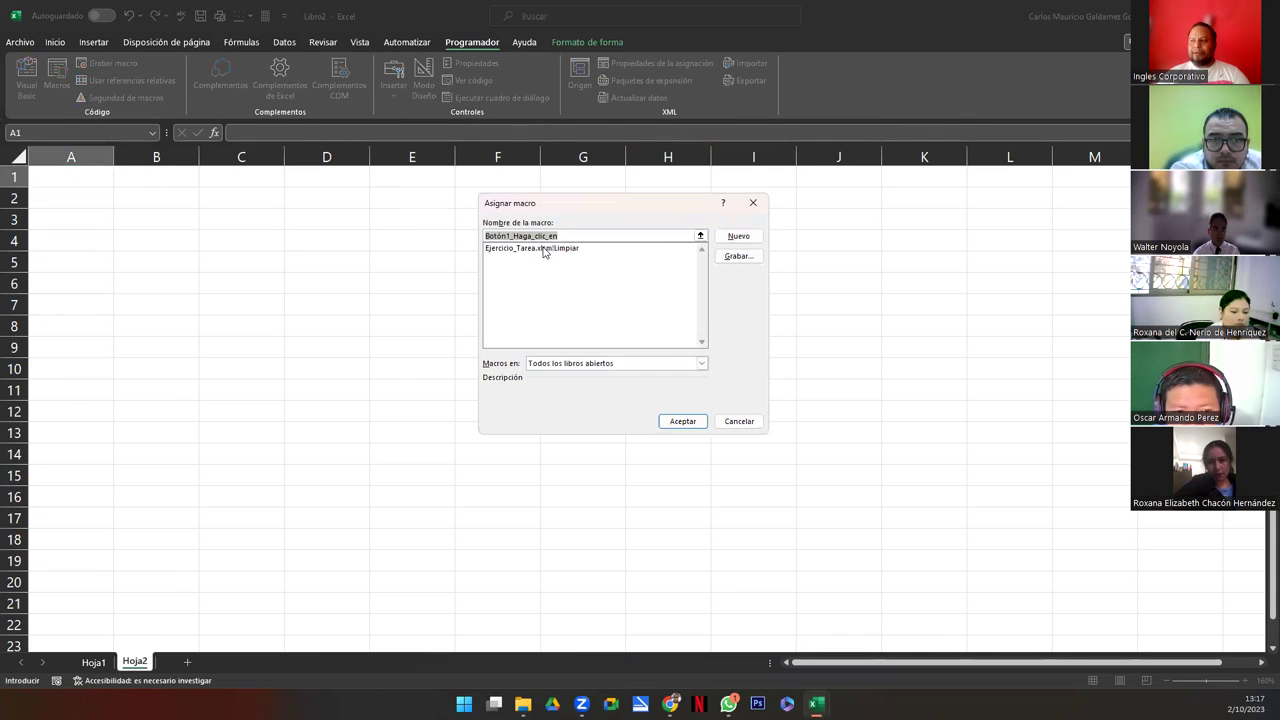
{"action": "left_click", "coordinate": [739, 421]}
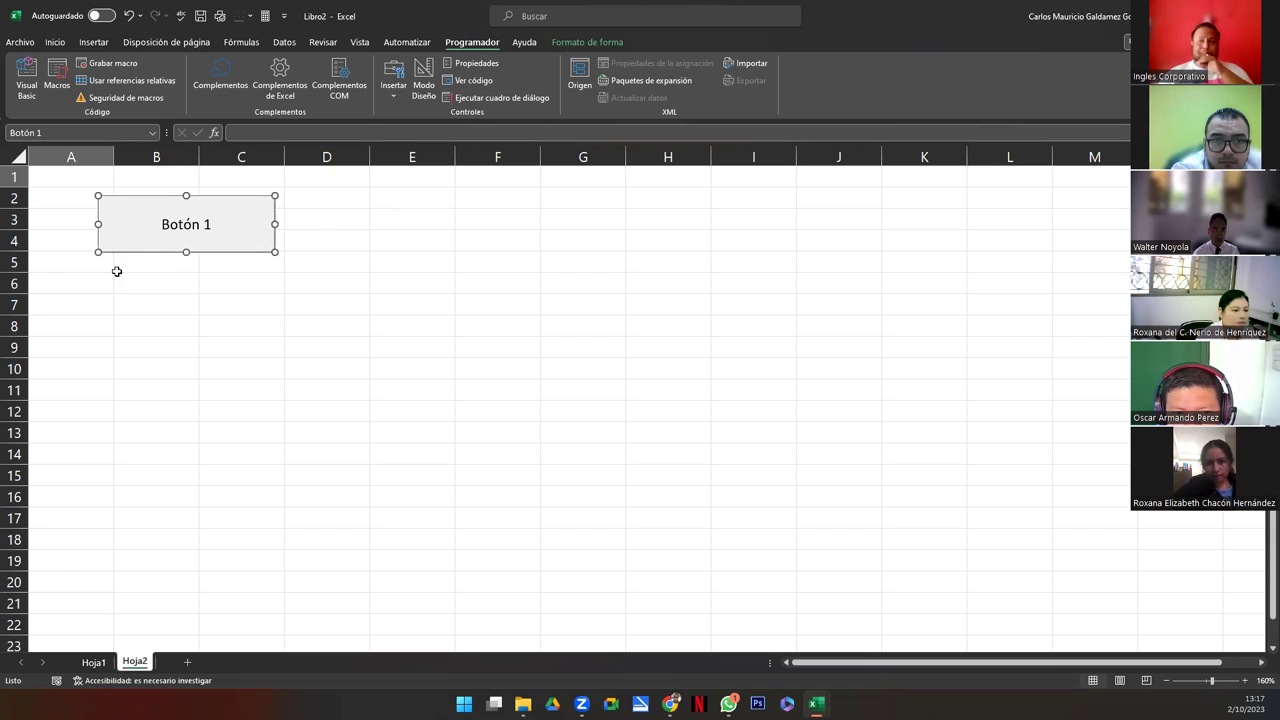
{"action": "left_click_drag", "start_coordinate": [186, 252], "coordinate": [186, 234]}
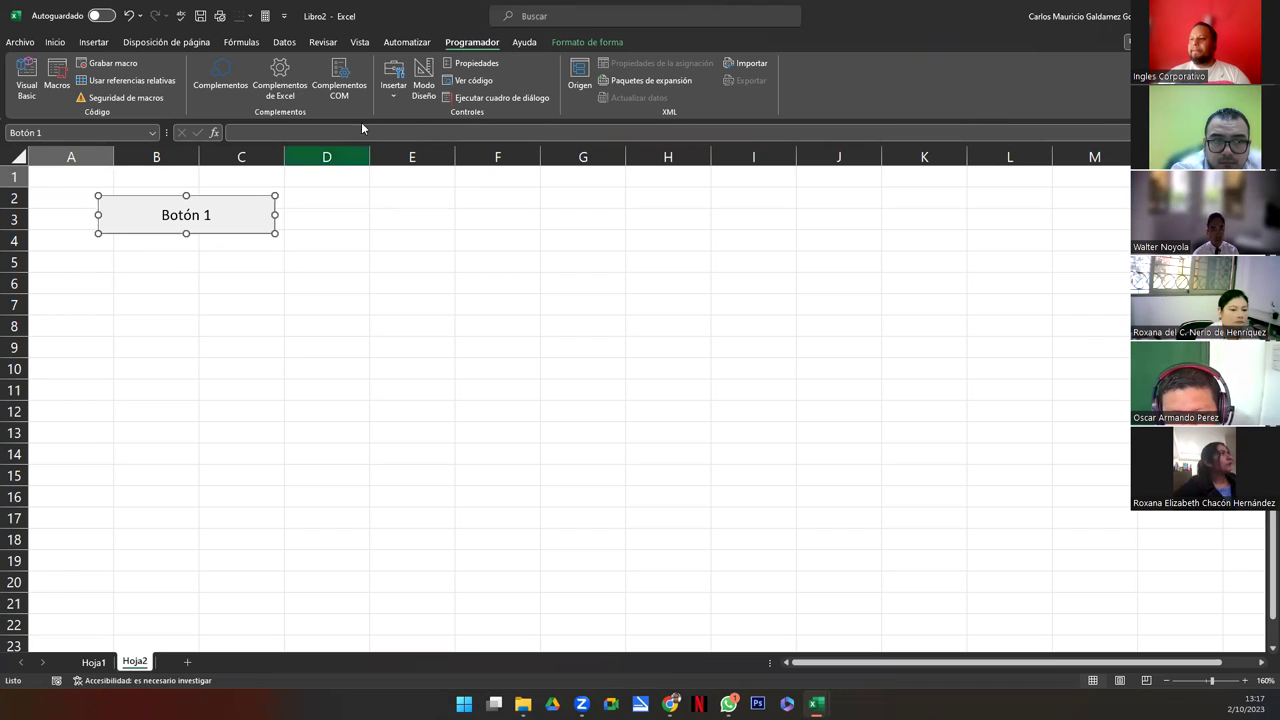
Draw dropdown list Lista desplegable 2 over D2:F8 and shrink it to one row
{"action": "left_click", "coordinate": [393, 85]}
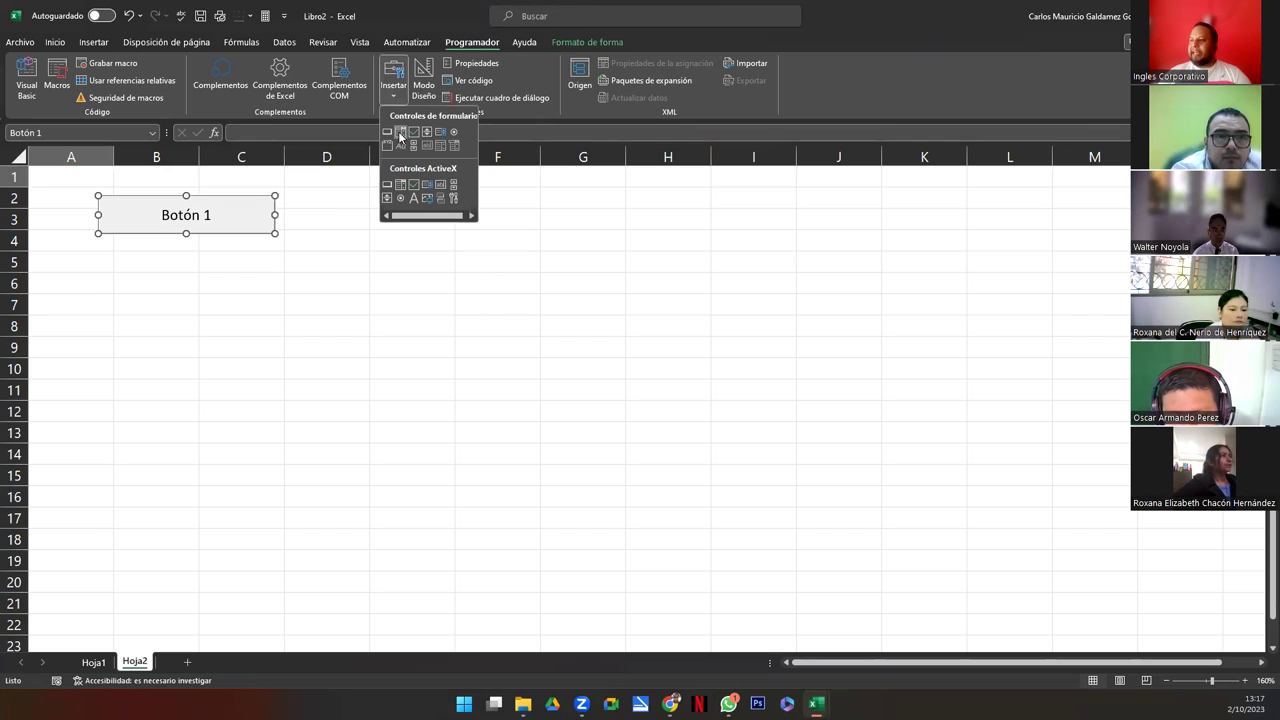
{"action": "left_click", "coordinate": [400, 136]}
{"action": "left_click_drag", "start_coordinate": [336, 195], "coordinate": [533, 342]}
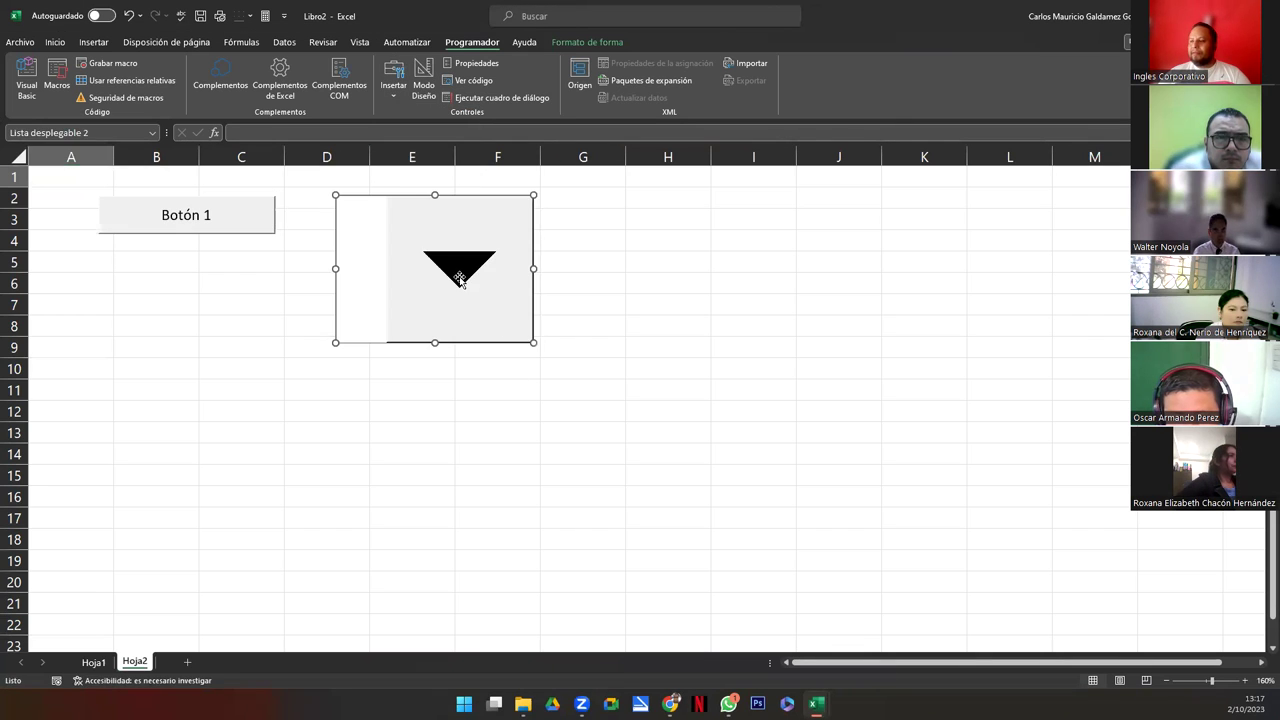
{"action": "left_click_drag", "start_coordinate": [435, 343], "coordinate": [440, 223]}
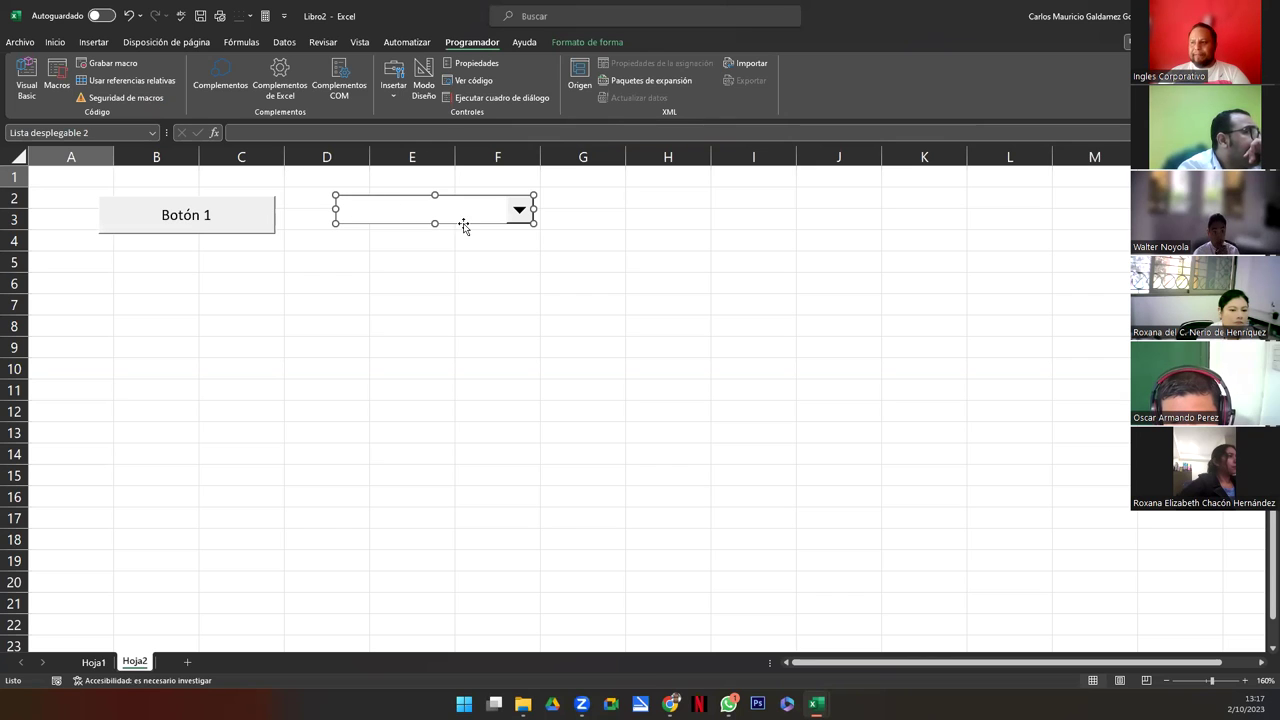
{"action": "left_click", "coordinate": [394, 90]}
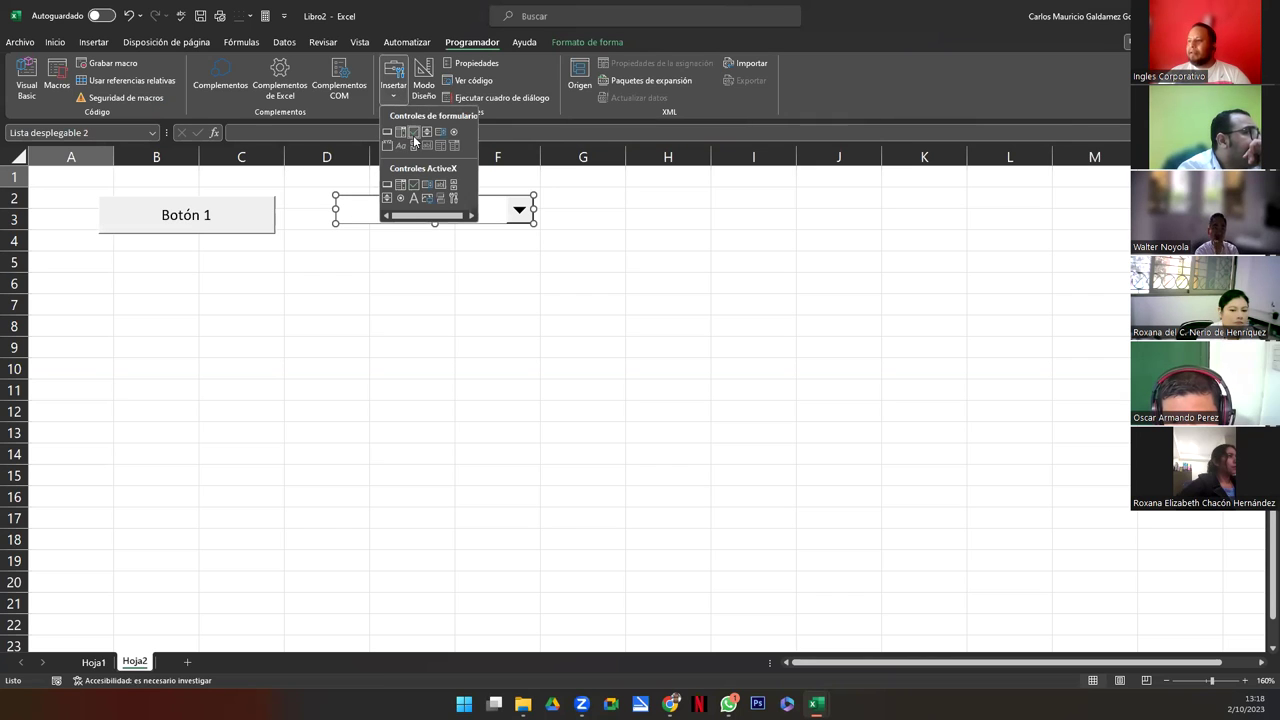
Draw a checkbox at cell H2 and position it at the cell's top-left
{"action": "left_click", "coordinate": [415, 139]}
{"action": "left_click_drag", "start_coordinate": [652, 197], "coordinate": [885, 224]}
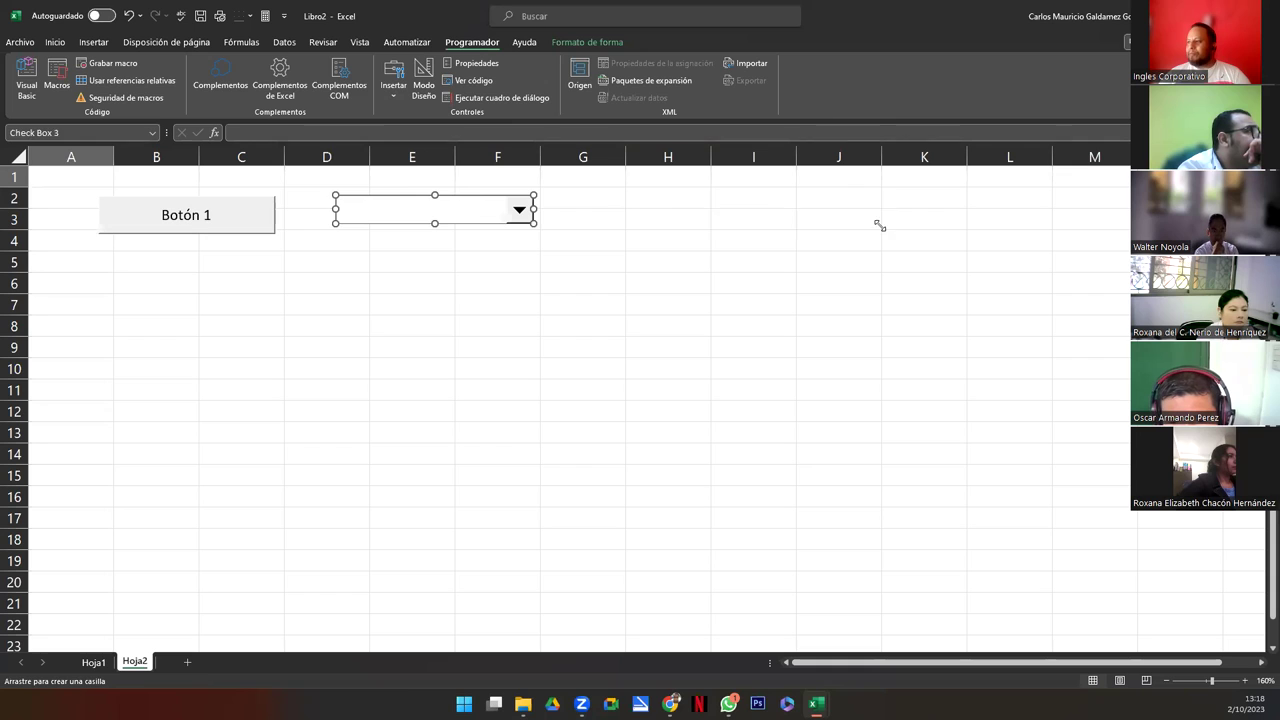
{"action": "key", "text": "Escape"}
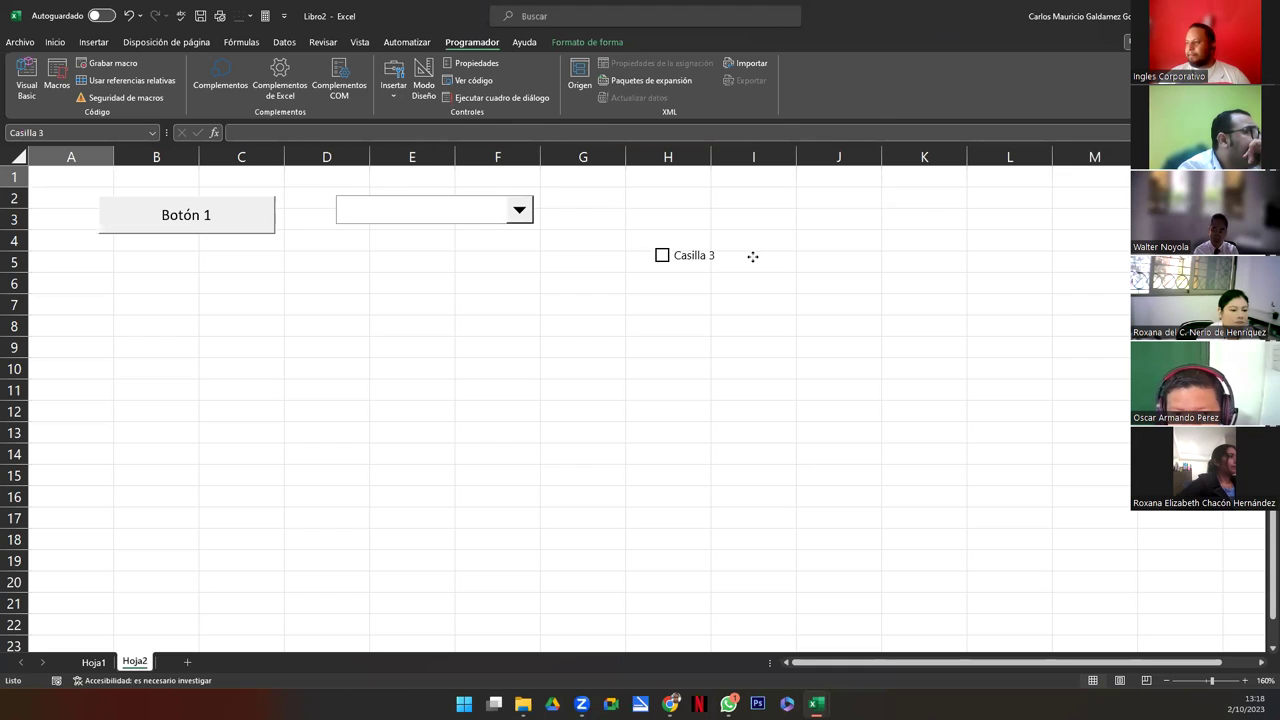
{"action": "left_click_drag", "start_coordinate": [733, 202], "coordinate": [737, 250]}
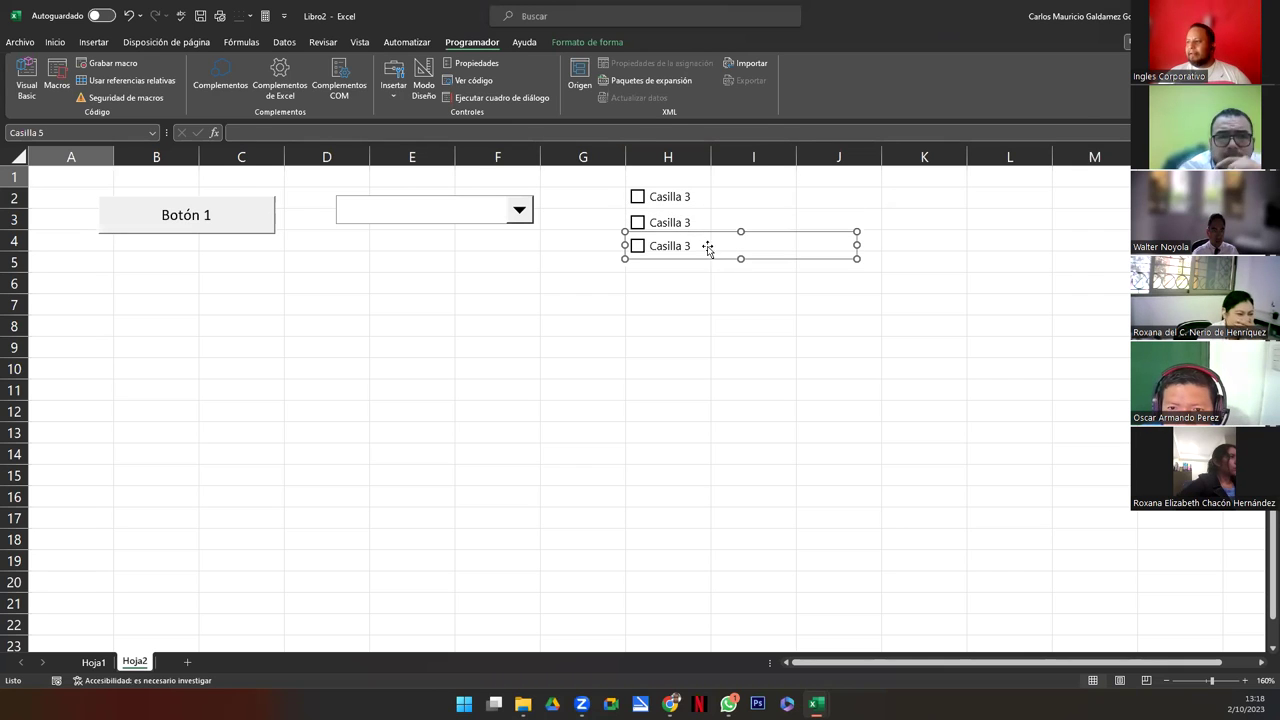
Tick and untick the column H checkboxes to test them, leaving all cleared
{"action": "left_click", "coordinate": [637, 196]}
{"action": "left_click", "coordinate": [637, 222]}
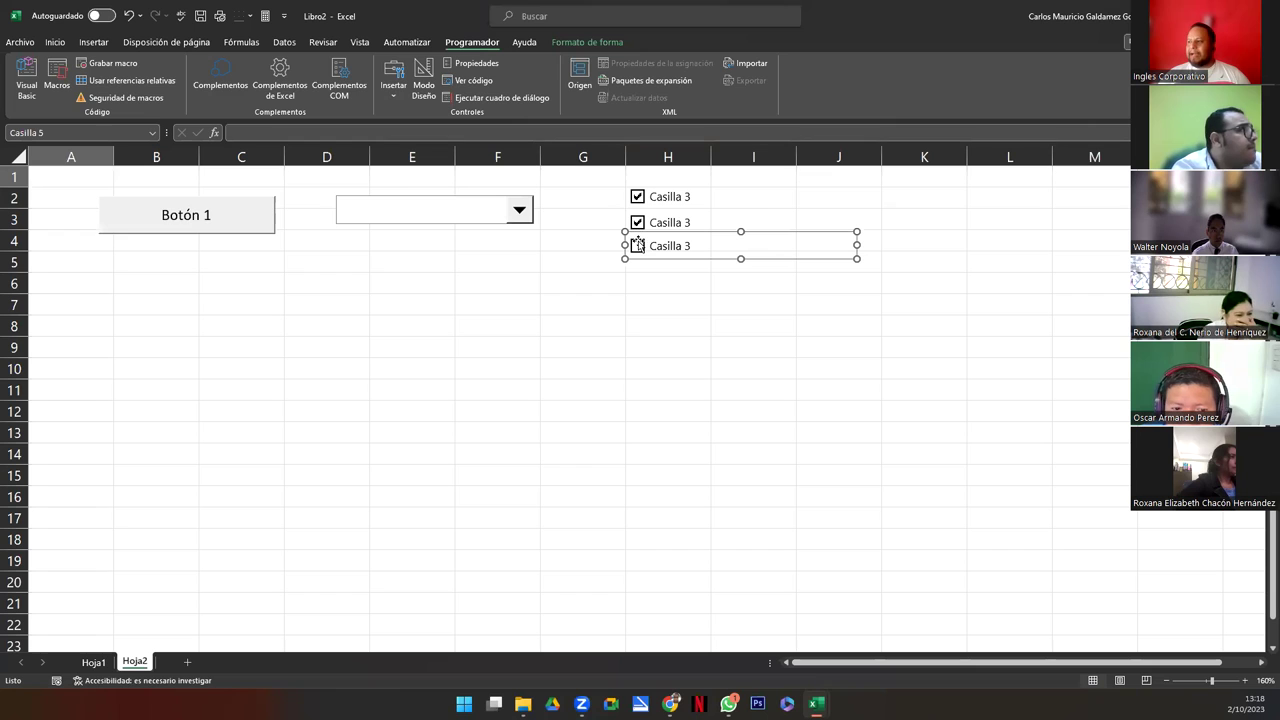
{"action": "left_click", "coordinate": [655, 280]}
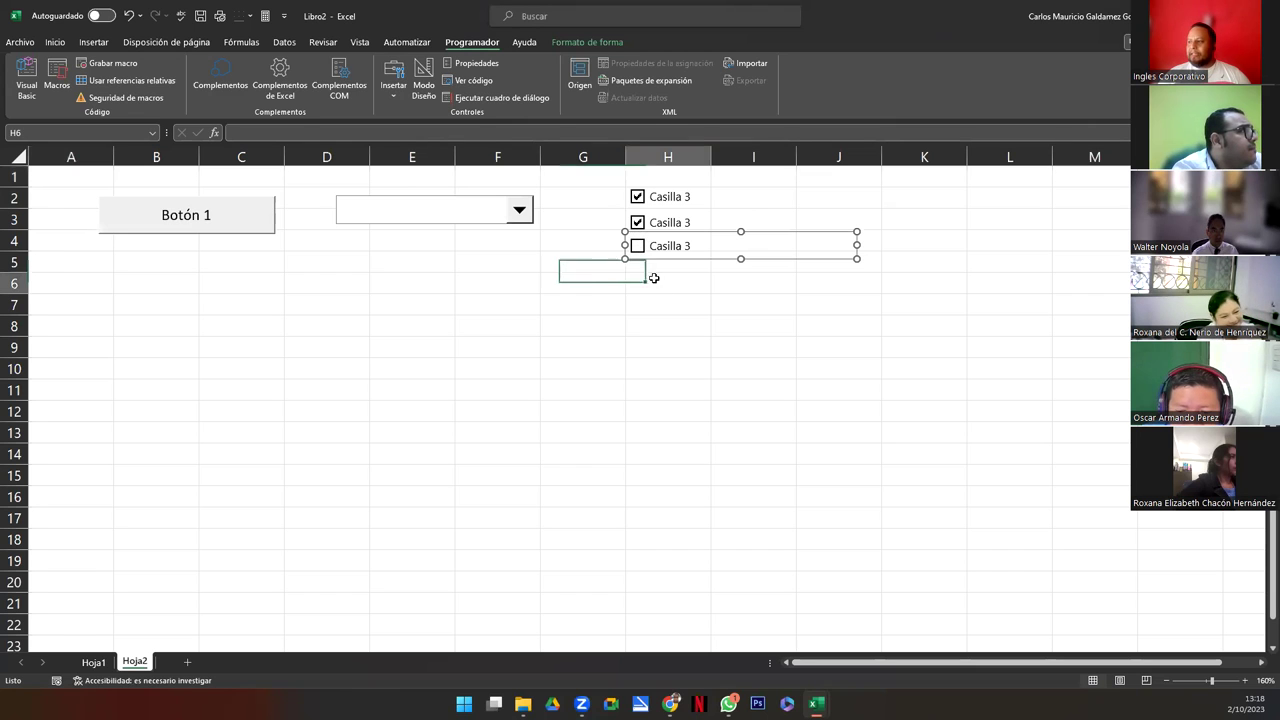
{"action": "left_click", "coordinate": [637, 224]}
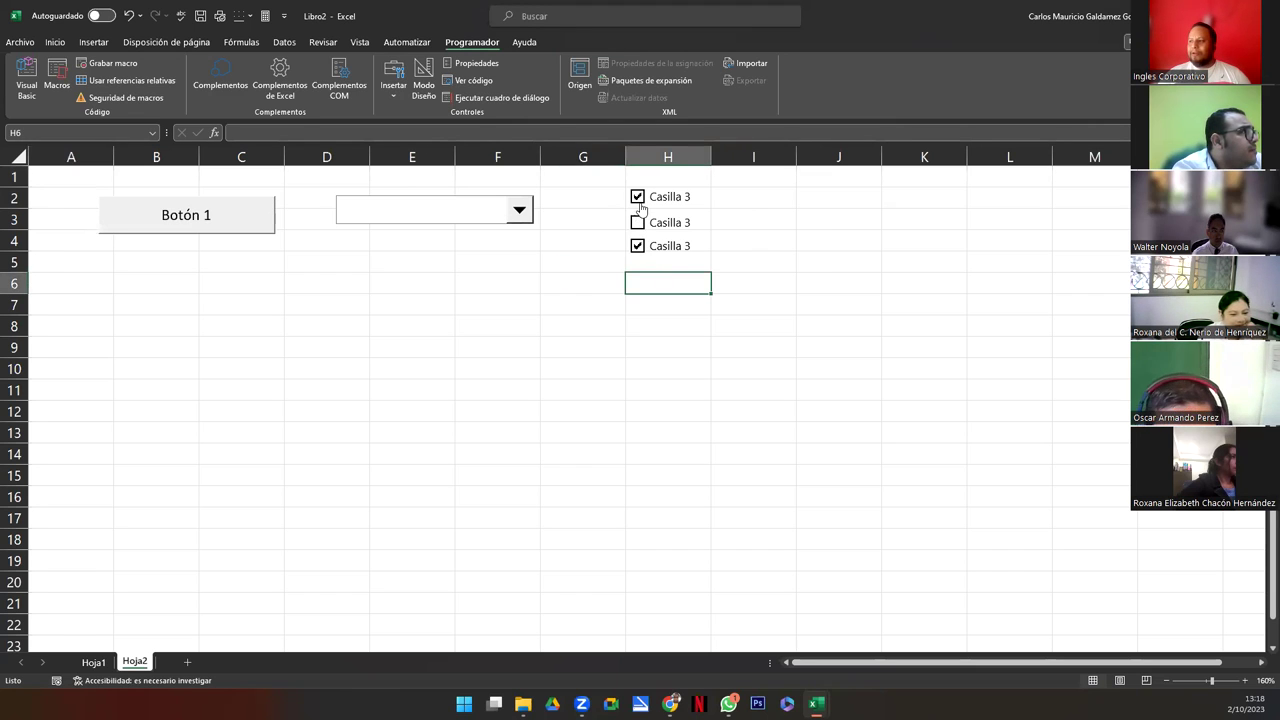
{"action": "left_click", "coordinate": [637, 196]}
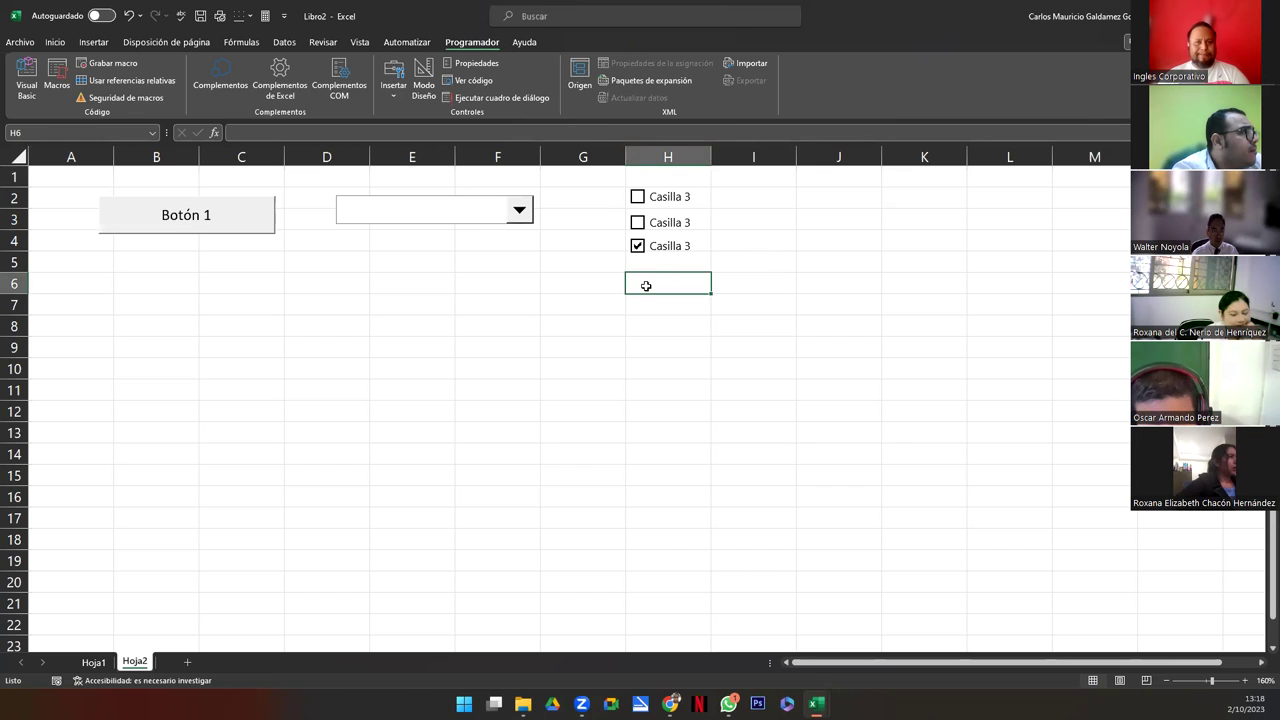
{"action": "left_click", "coordinate": [637, 197]}
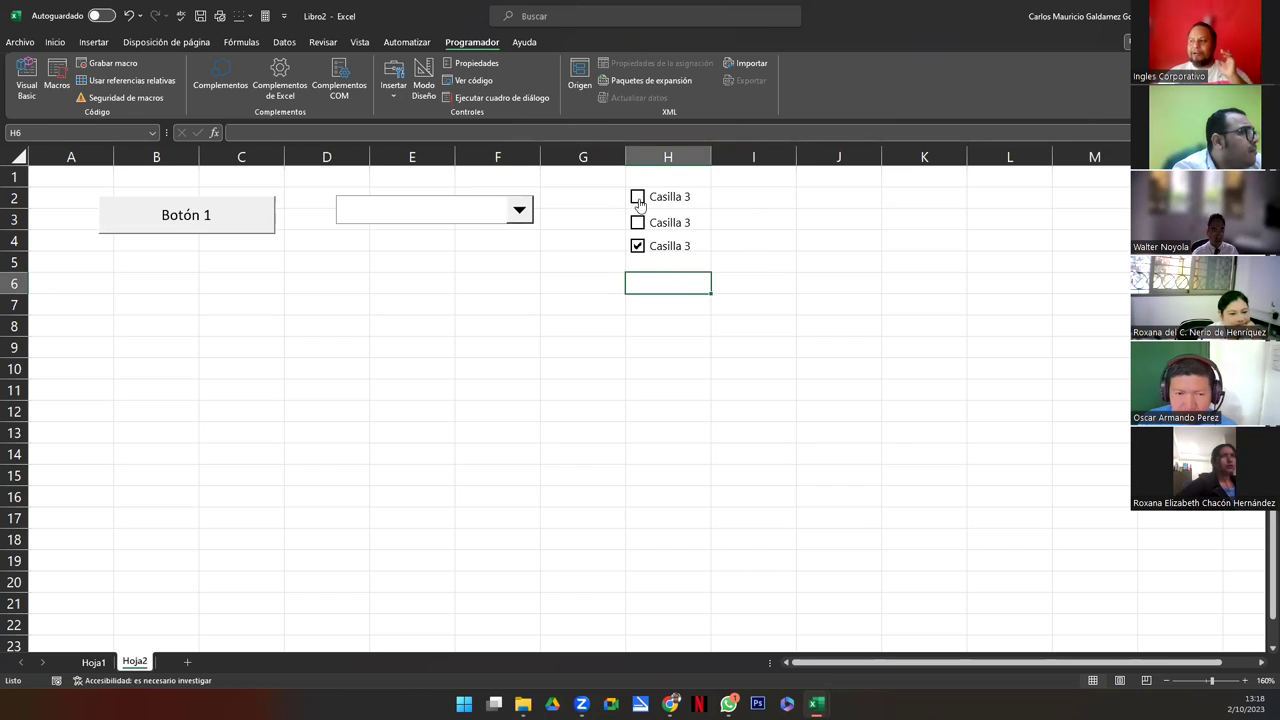
{"action": "left_click", "coordinate": [637, 197]}
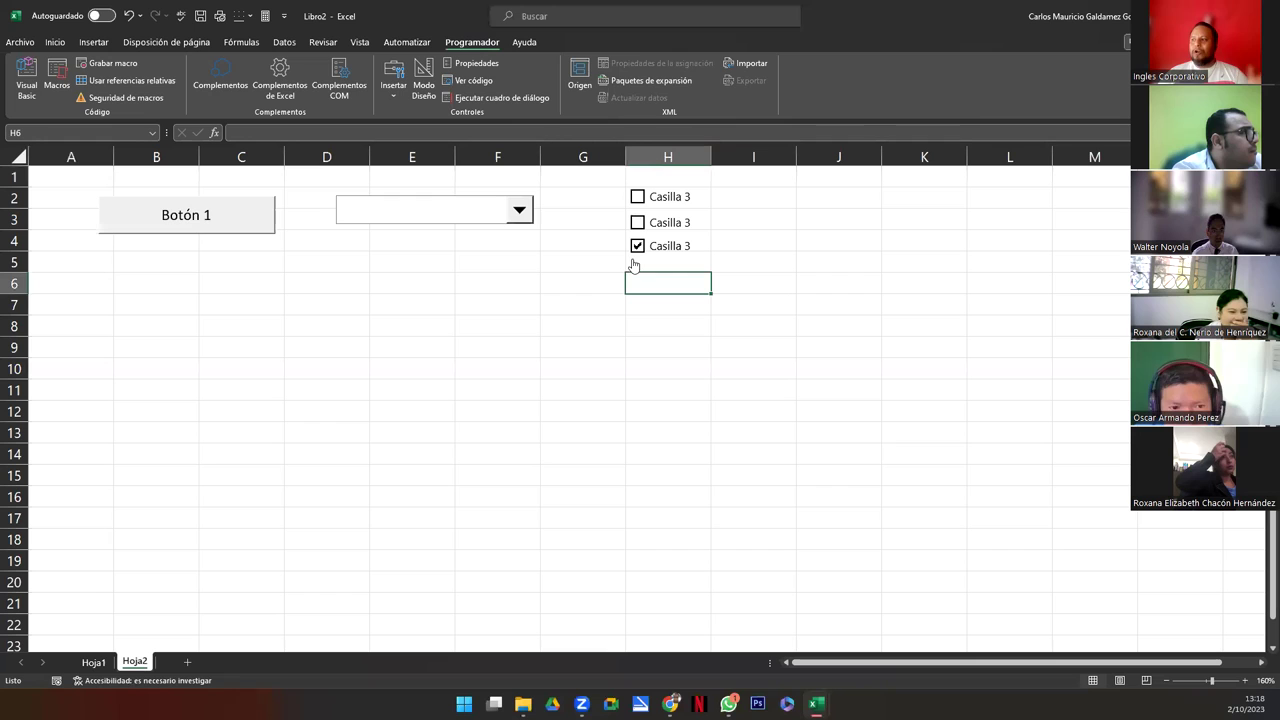
{"action": "left_click", "coordinate": [658, 367]}
{"action": "left_click", "coordinate": [393, 80]}
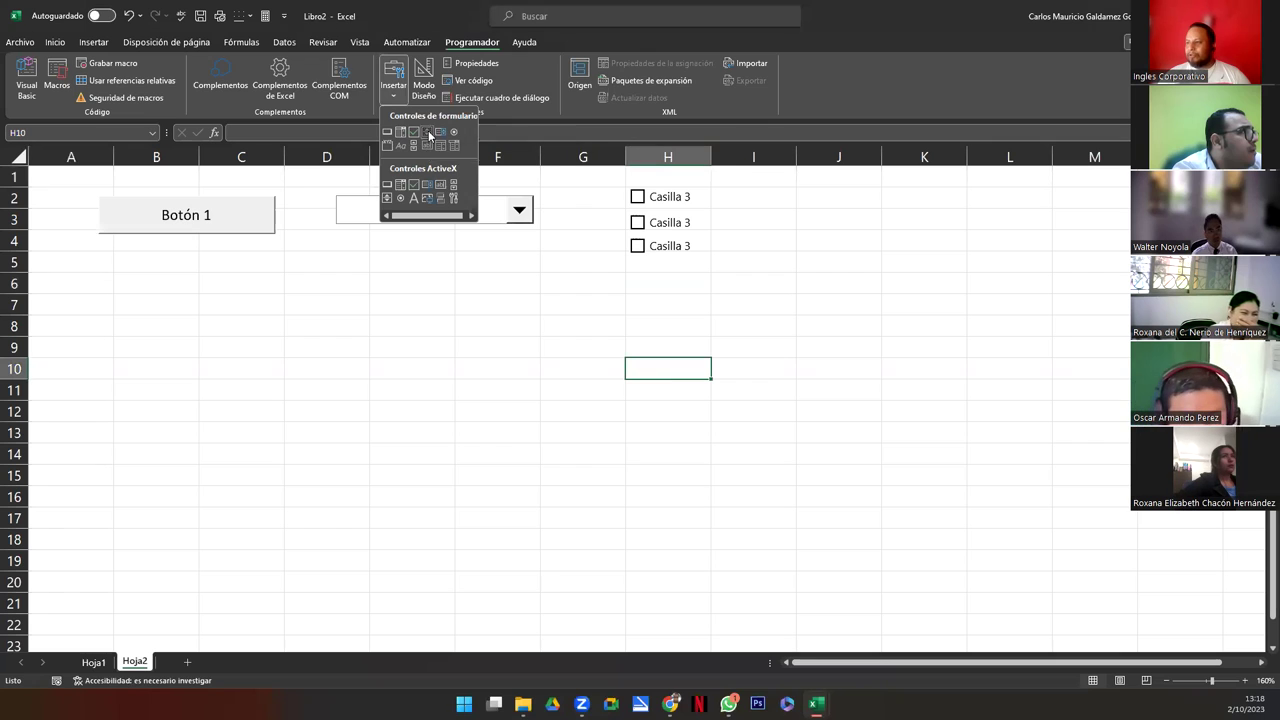
Draw a spin button over cells I7–I8 and test decreasing its value
{"action": "left_click", "coordinate": [429, 133]}
{"action": "left_click_drag", "start_coordinate": [756, 287], "coordinate": [797, 341]}
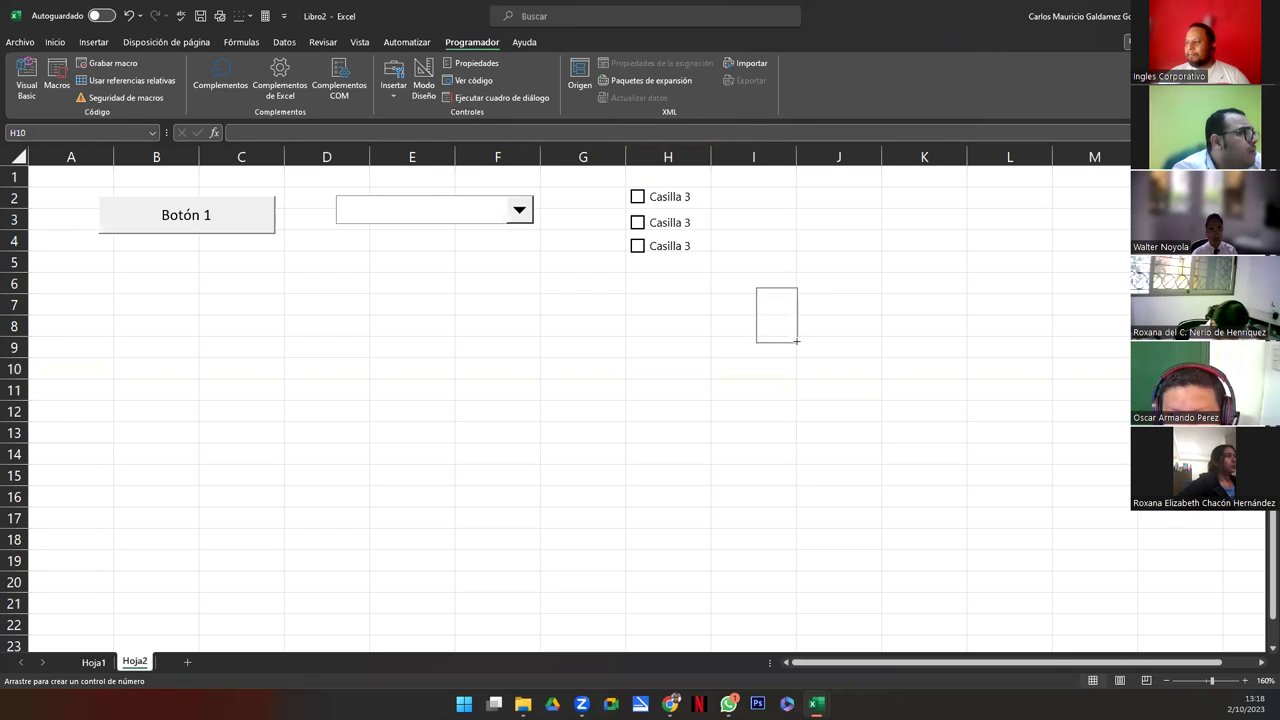
{"action": "key", "text": "Escape"}
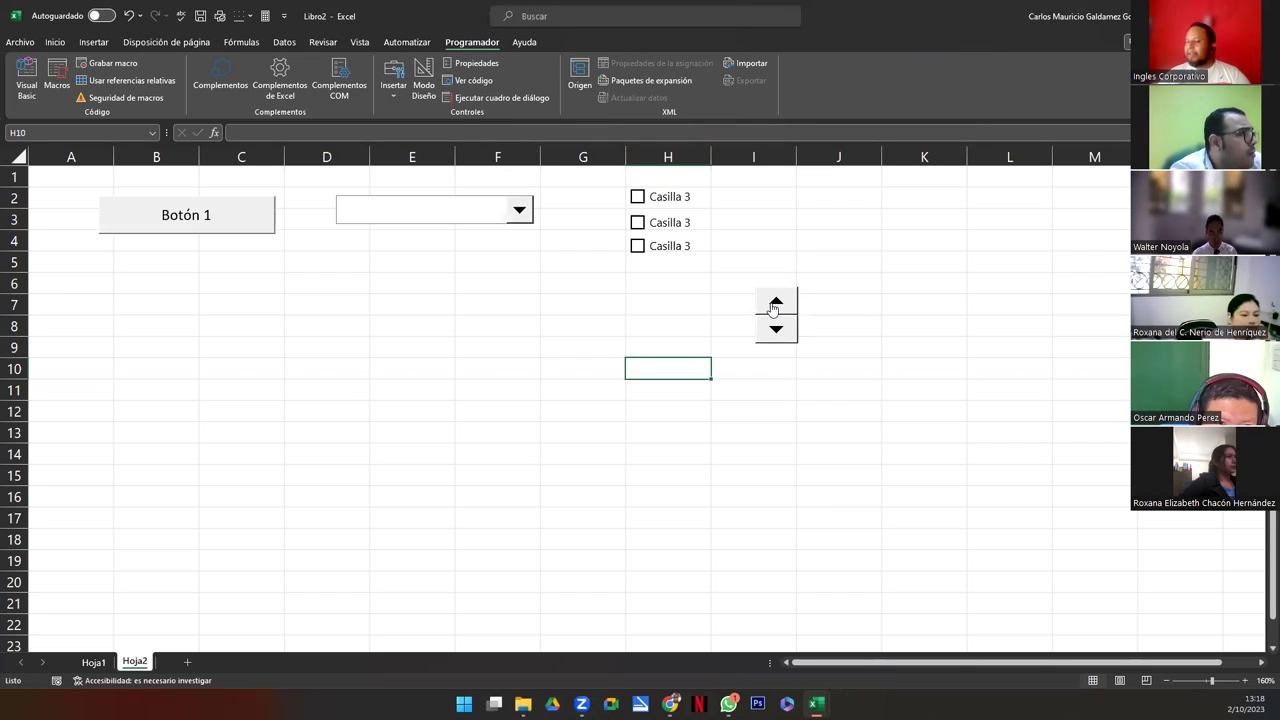
{"action": "left_click", "coordinate": [783, 337]}
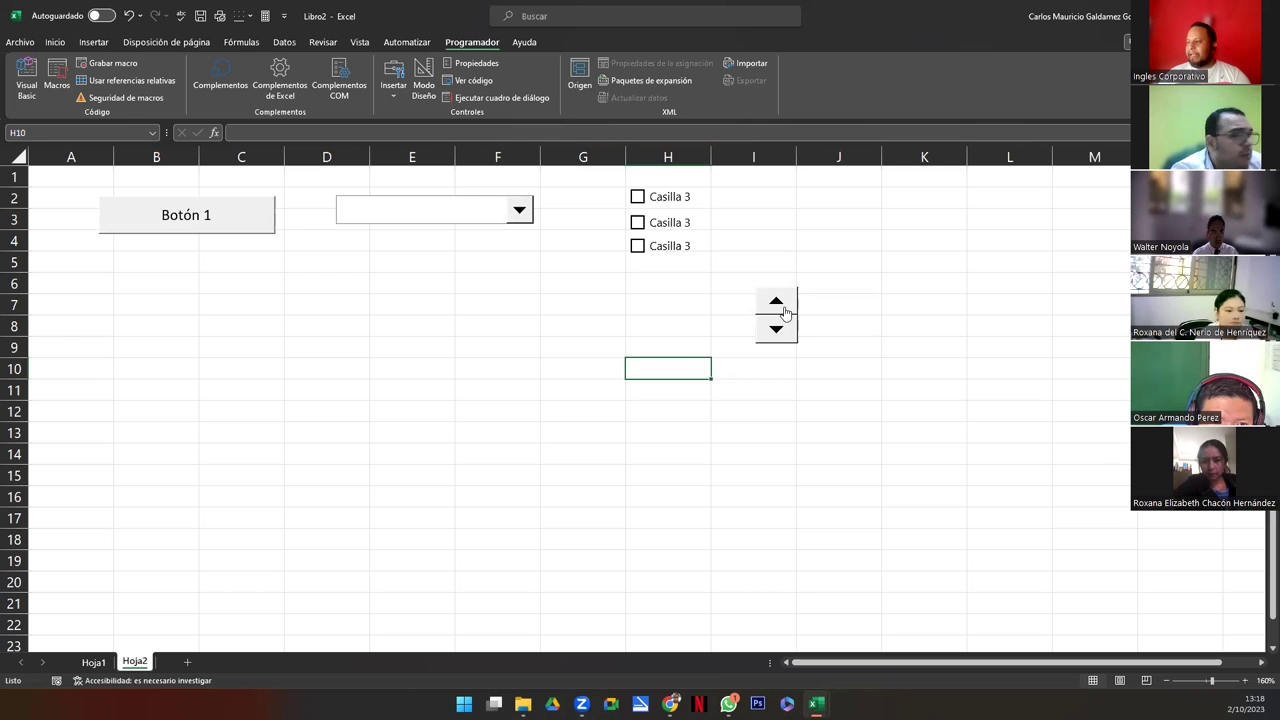
Move the spin button beside cell D6 and shrink it to a small size
{"action": "left_click", "coordinate": [780, 305], "text": "ctrl"}
{"action": "right_click", "coordinate": [780, 305]}
{"action": "key", "text": "Escape"}
{"action": "mouse_move", "coordinate": [783, 336]}
{"action": "left_mouse_down"}
{"action": "mouse_move", "coordinate": [830, 271]}
{"action": "mouse_move", "coordinate": [811, 245]}
{"action": "left_mouse_up"}
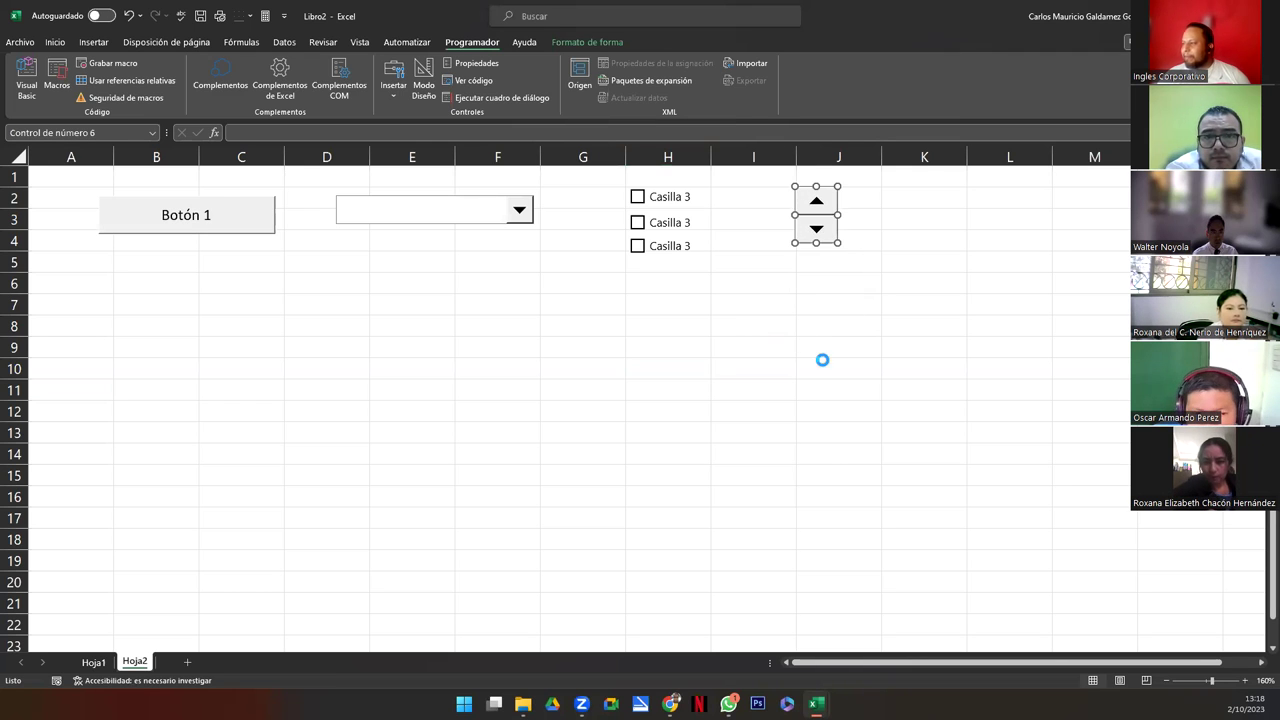
{"action": "scroll", "coordinate": [822, 360], "scroll_direction": "up", "scroll_amount": 3}
{"action": "mouse_move", "coordinate": [1044, 263]}
{"action": "left_mouse_down"}
{"action": "mouse_move", "coordinate": [654, 418]}
{"action": "mouse_move", "coordinate": [518, 372]}
{"action": "left_mouse_up"}
{"action": "left_click", "coordinate": [503, 368]}
{"action": "left_click_drag", "start_coordinate": [527, 380], "coordinate": [507, 335]}
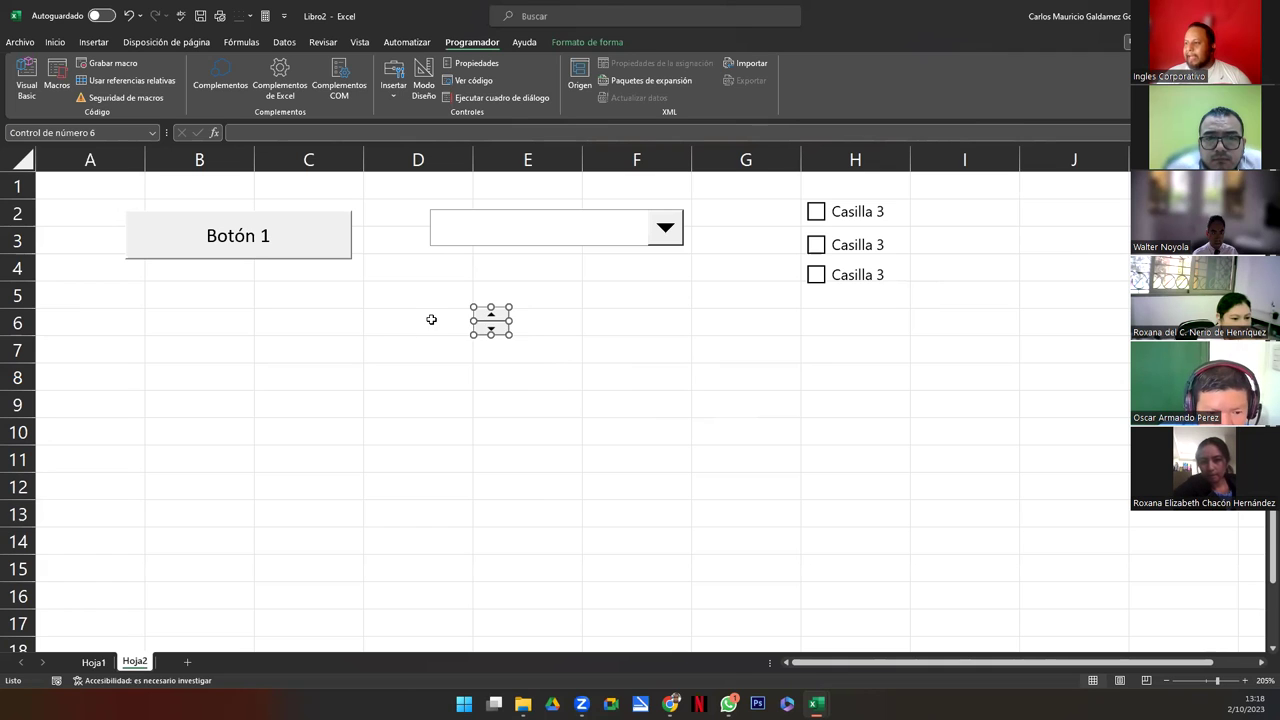
{"action": "left_click", "coordinate": [431, 320]}
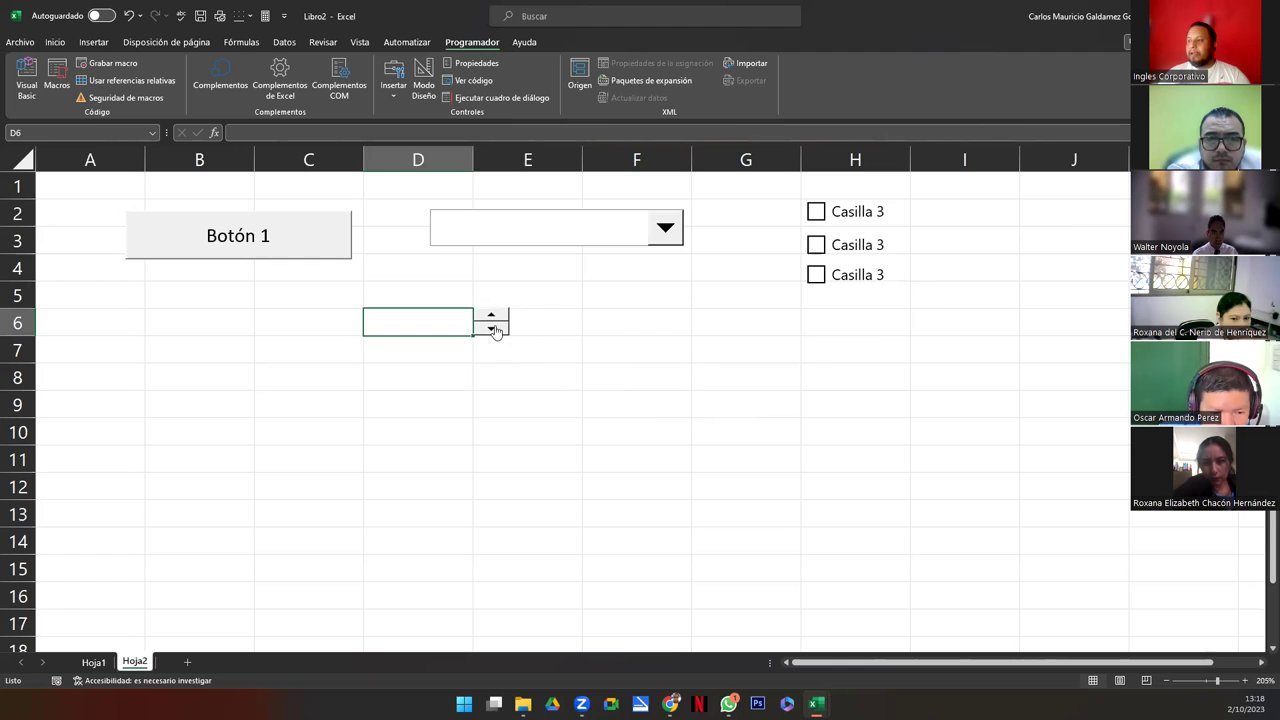
Set the spin button to value 1, minimum 1, maximum 10, increment 1, linked to $D$6
{"action": "right_click", "coordinate": [494, 331]}
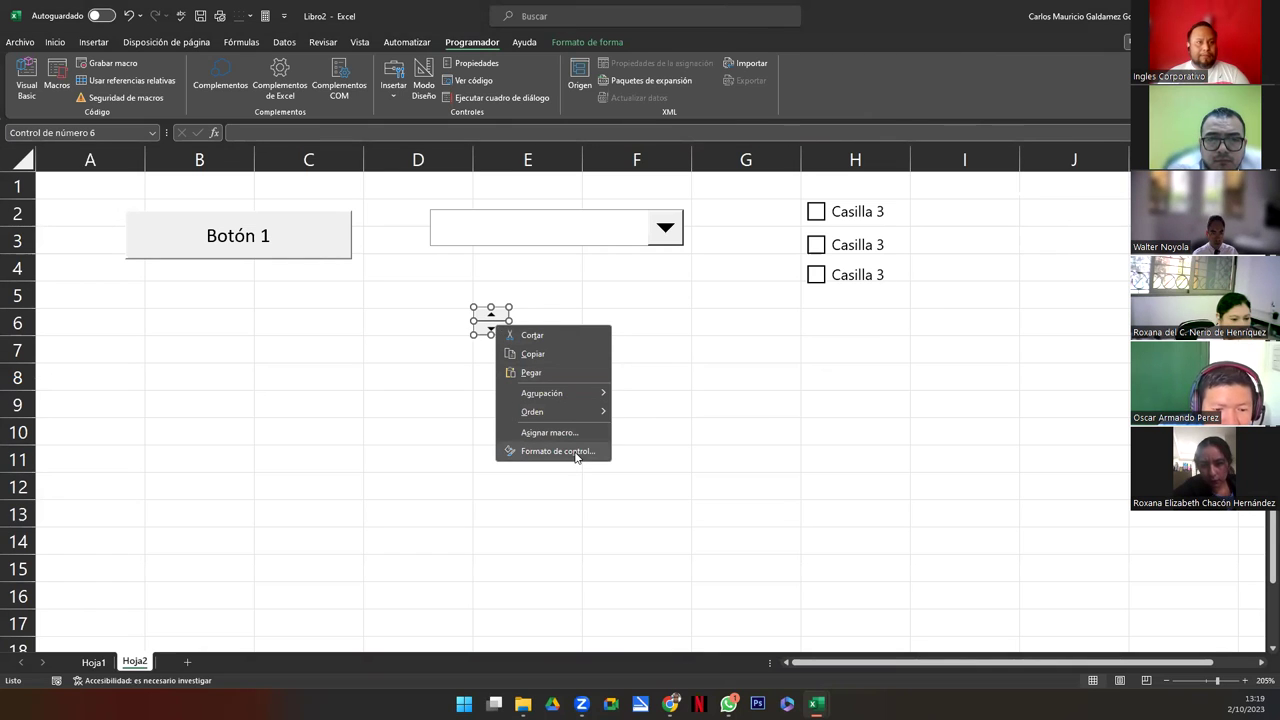
{"action": "left_click", "coordinate": [577, 455]}
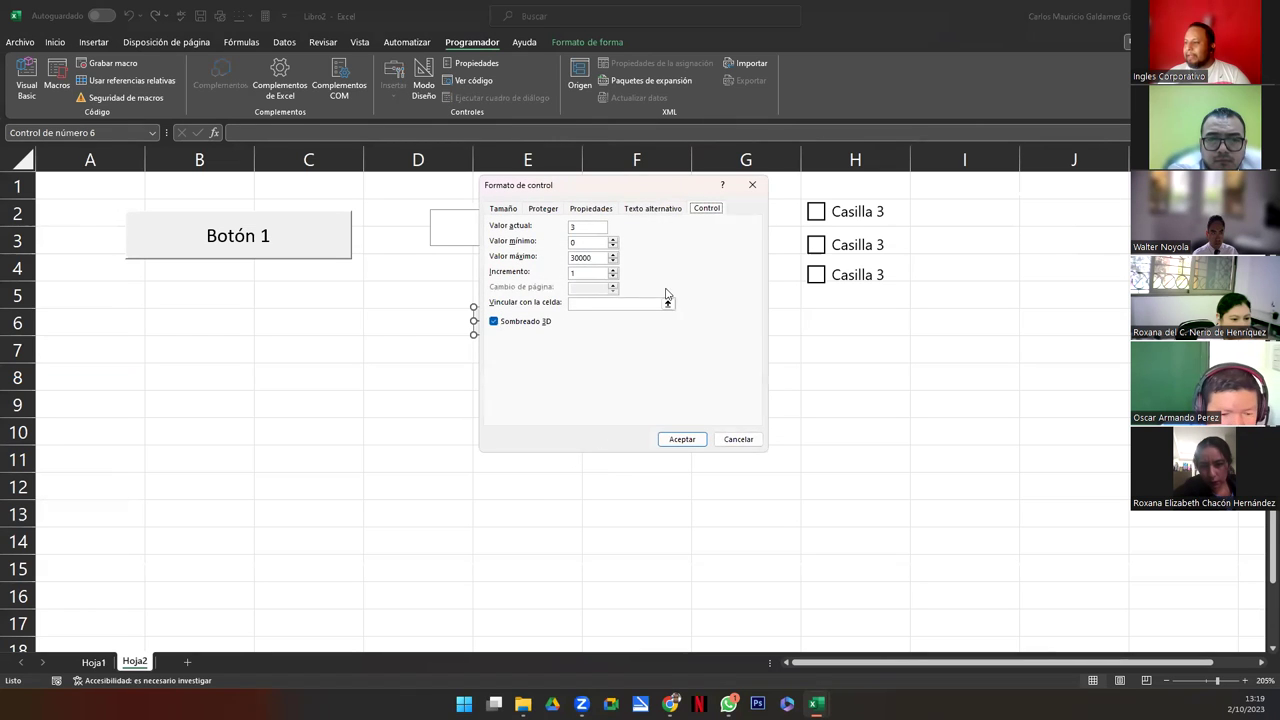
{"action": "left_click_drag", "start_coordinate": [633, 185], "coordinate": [729, 214]}
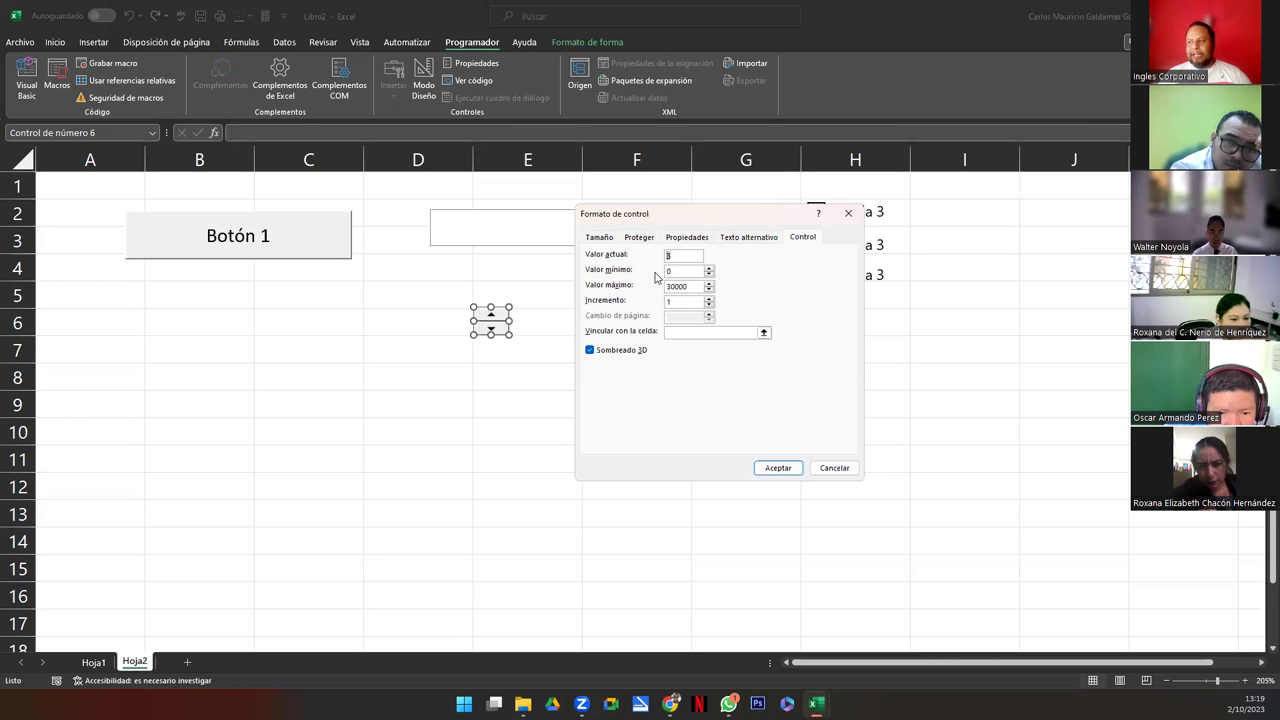
{"action": "type", "text": "1"}
{"action": "key", "text": "Tab"}
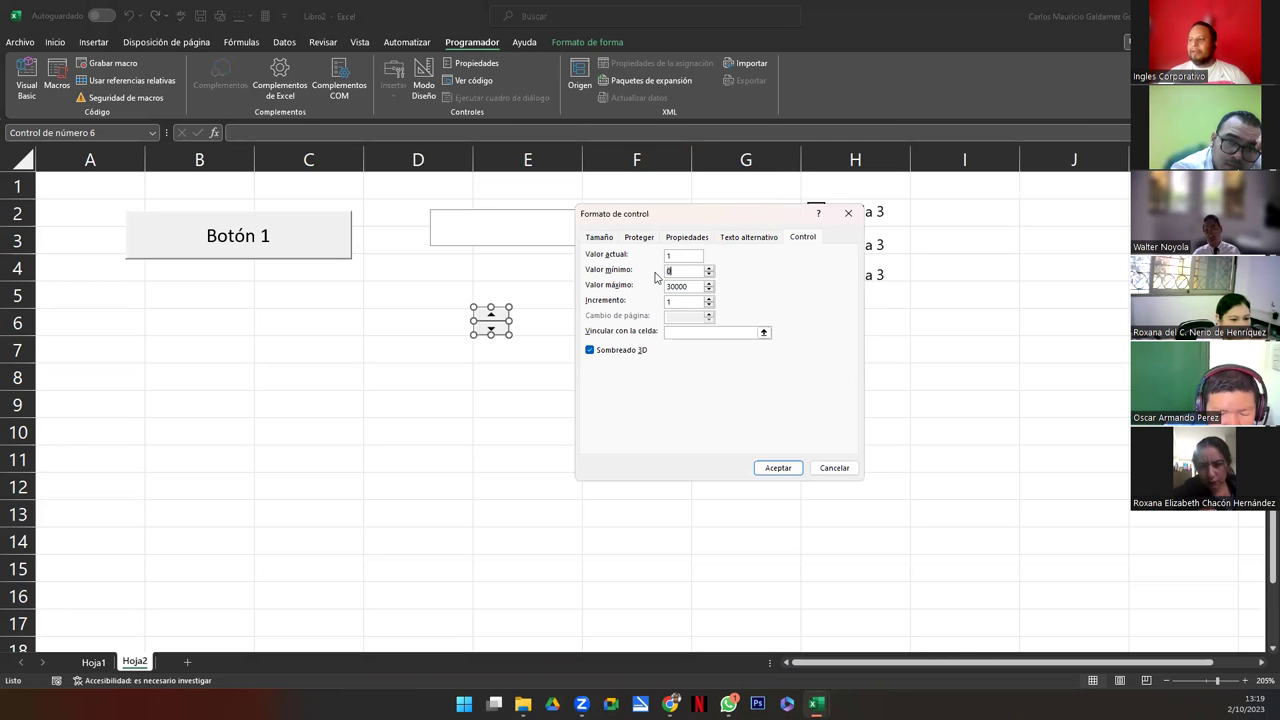
{"action": "type", "text": "1"}
{"action": "key", "text": "Tab"}
{"action": "type", "text": "2"}
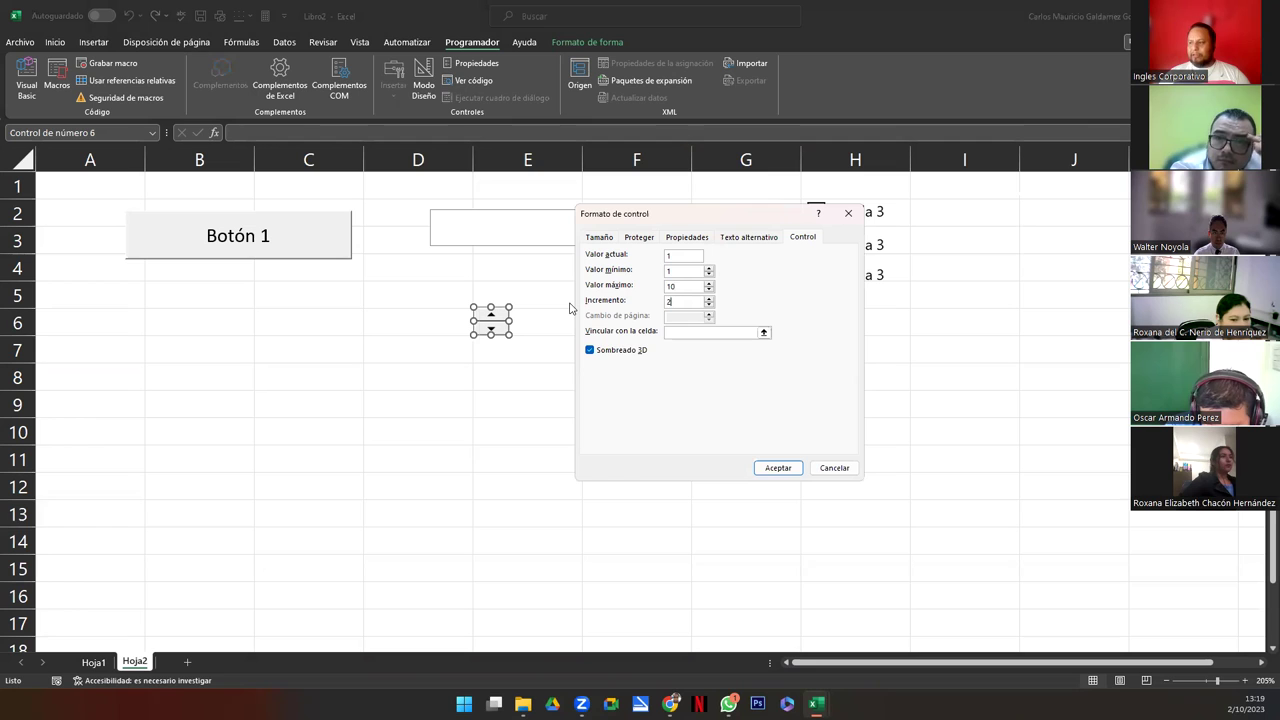
{"action": "key", "text": "Tab"}
{"action": "key", "text": "Tab"}
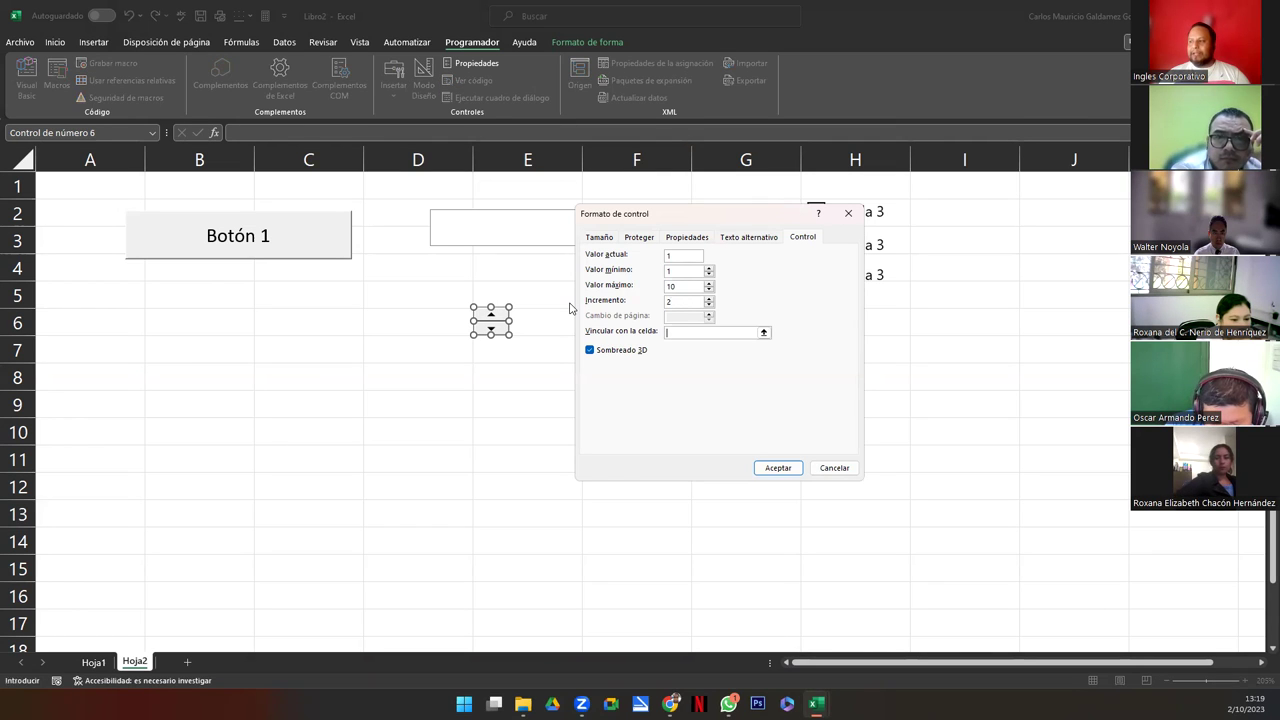
{"action": "left_click", "coordinate": [708, 305]}
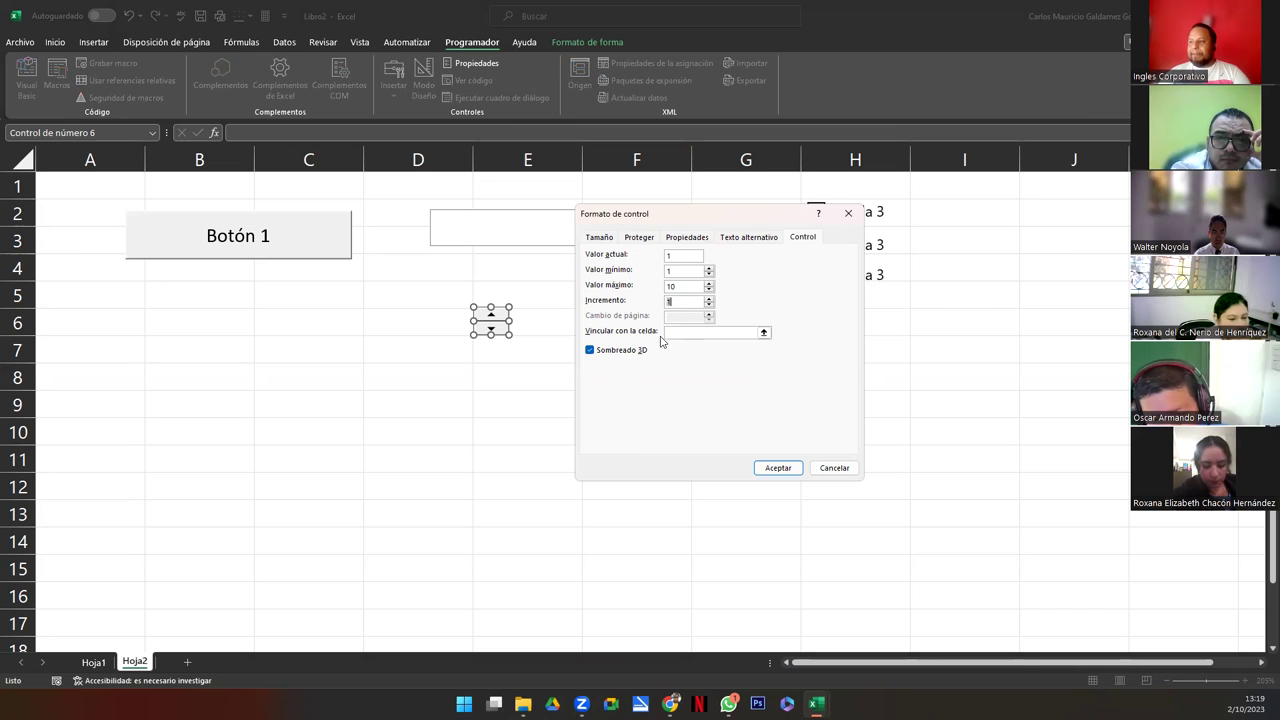
{"action": "left_click", "coordinate": [763, 332]}
{"action": "left_click", "coordinate": [417, 323]}
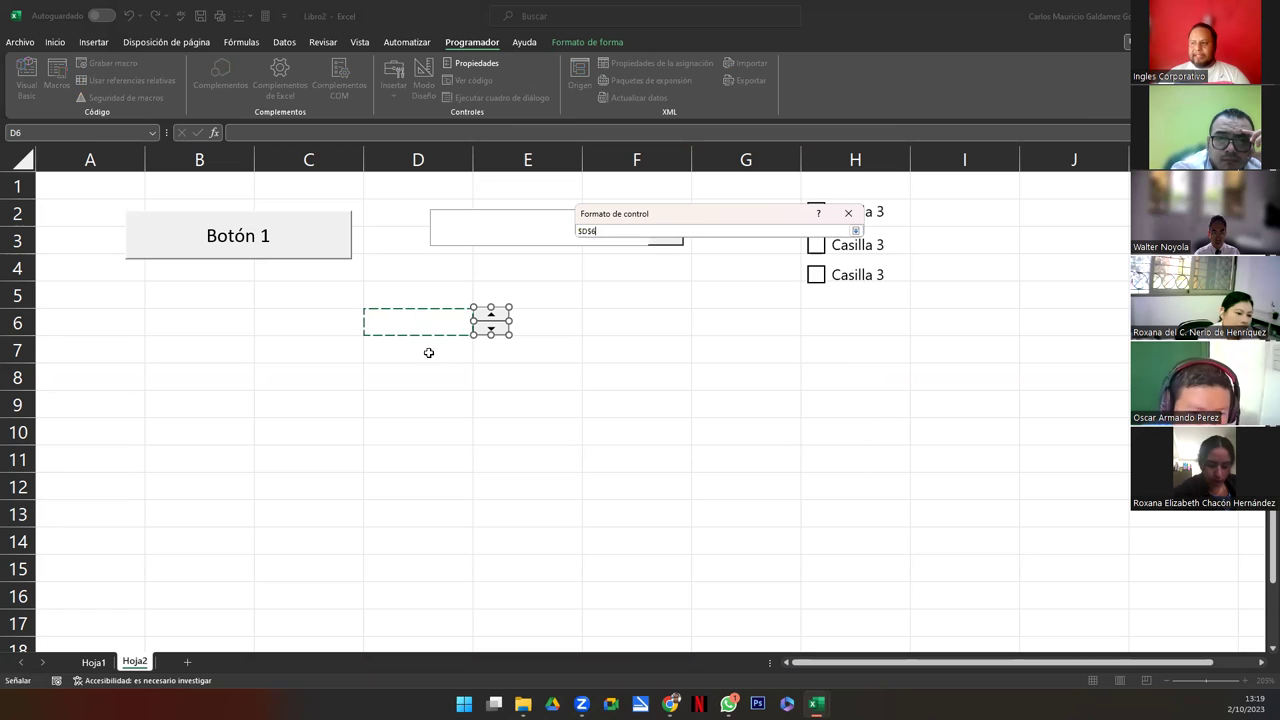
{"action": "left_click", "coordinate": [855, 231]}
{"action": "left_click", "coordinate": [777, 470]}
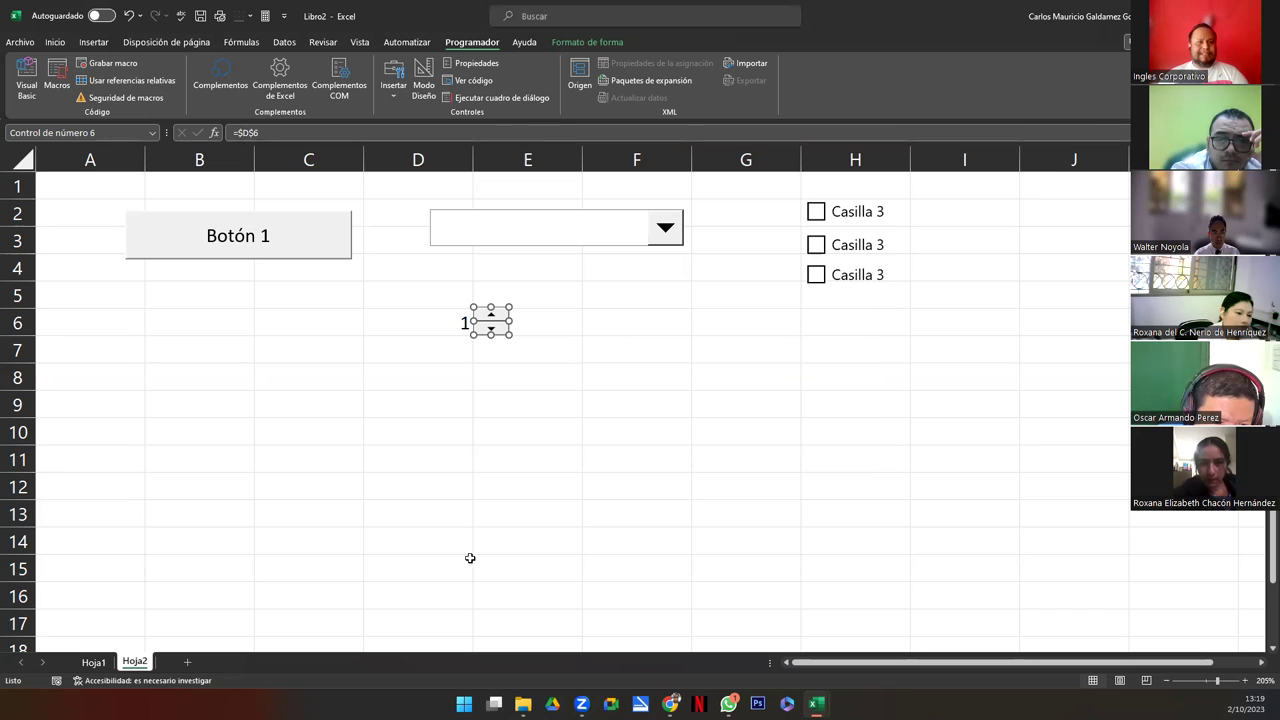
{"action": "left_click", "coordinate": [403, 319]}
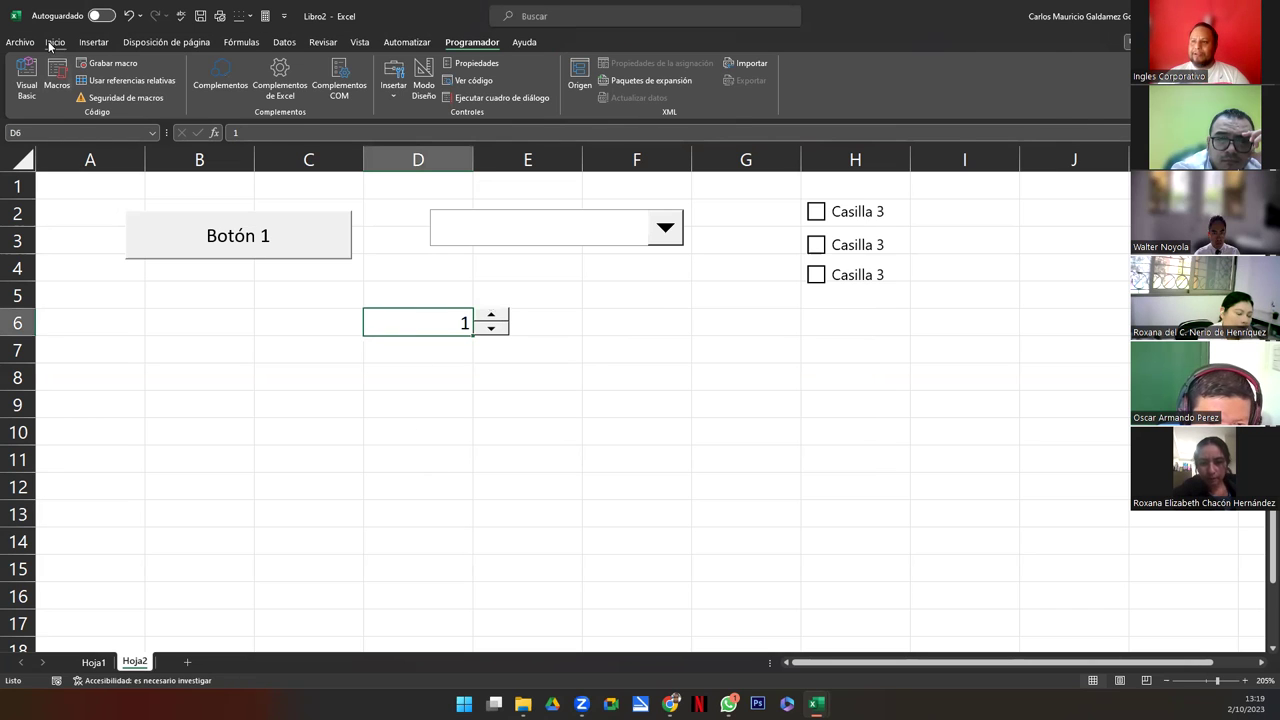
Give cell D6 an outside border (Bordes externos)
{"action": "left_click", "coordinate": [54, 43]}
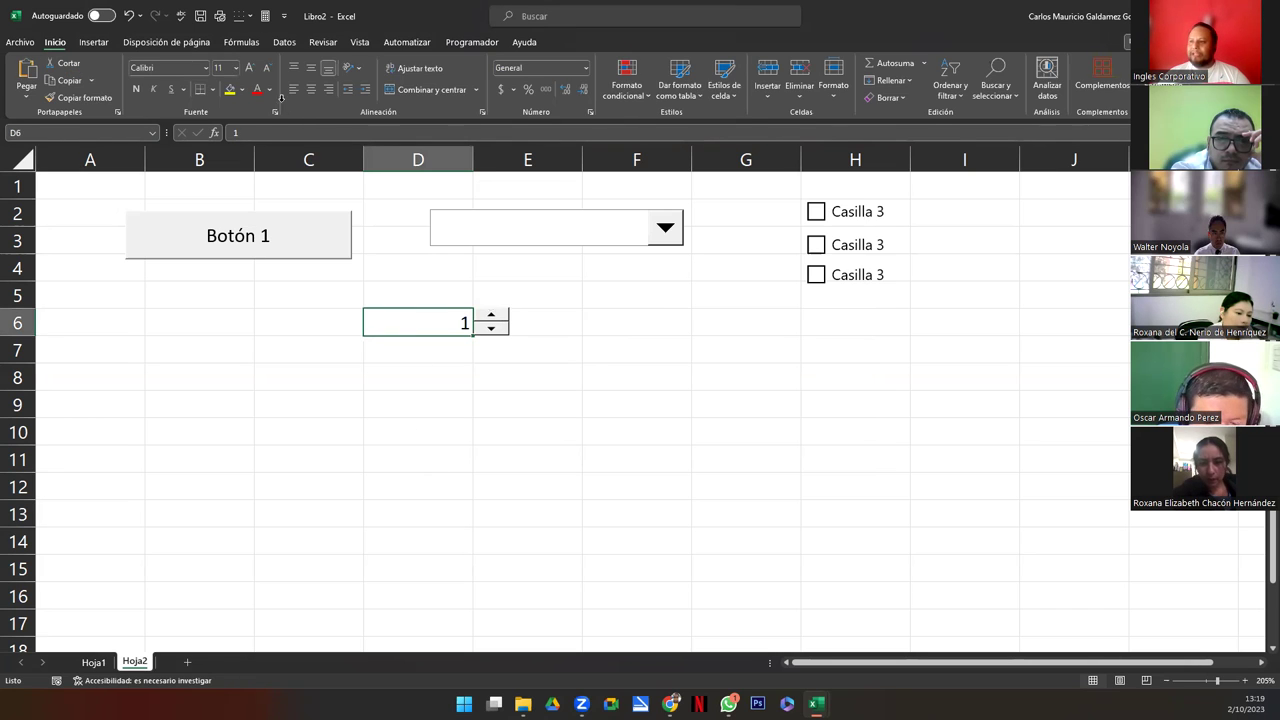
{"action": "left_click", "coordinate": [211, 89]}
{"action": "left_click", "coordinate": [252, 242]}
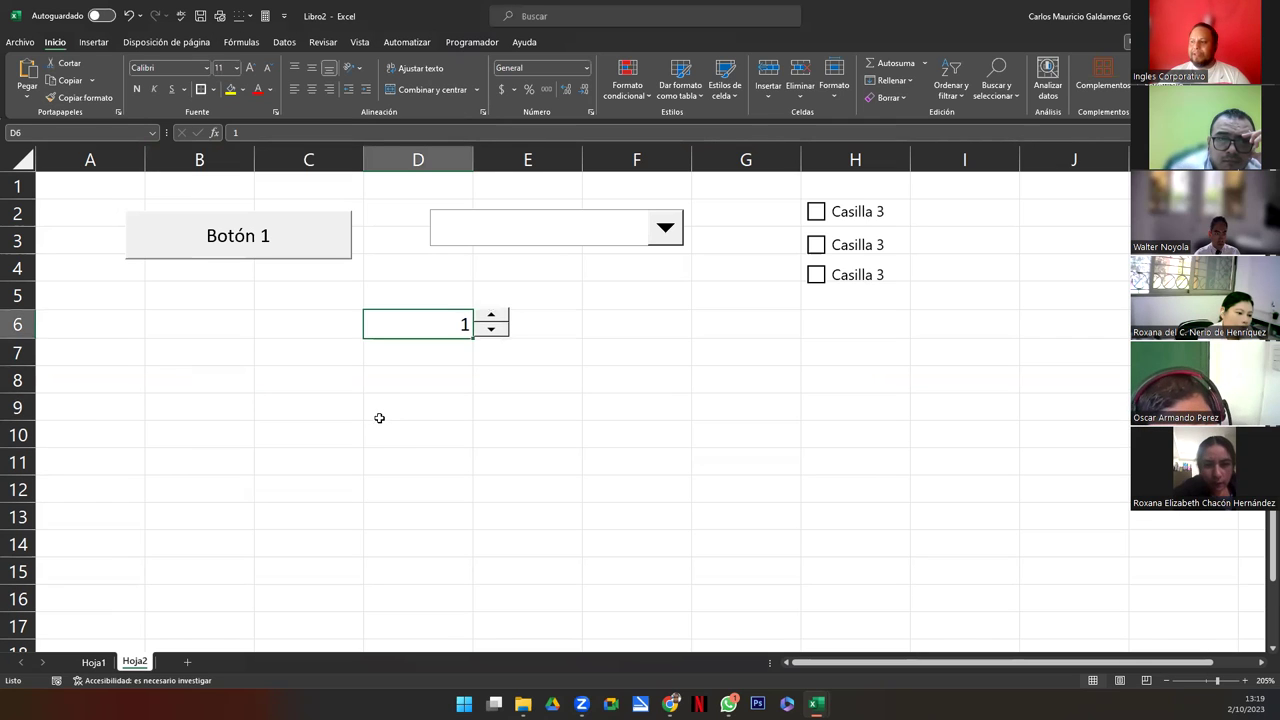
{"action": "left_click", "coordinate": [380, 418]}
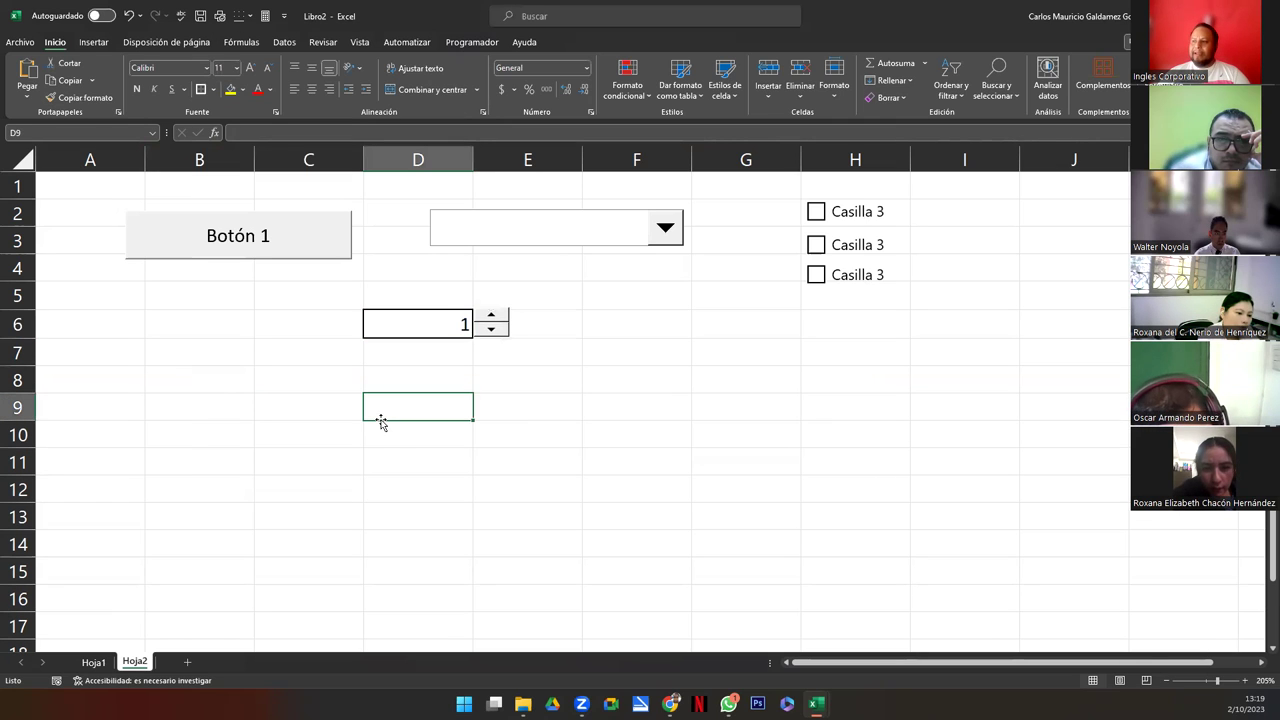
Nudge the spin button against D6 and recheck its control settings without changes
{"action": "left_click", "coordinate": [496, 330], "text": "ctrl"}
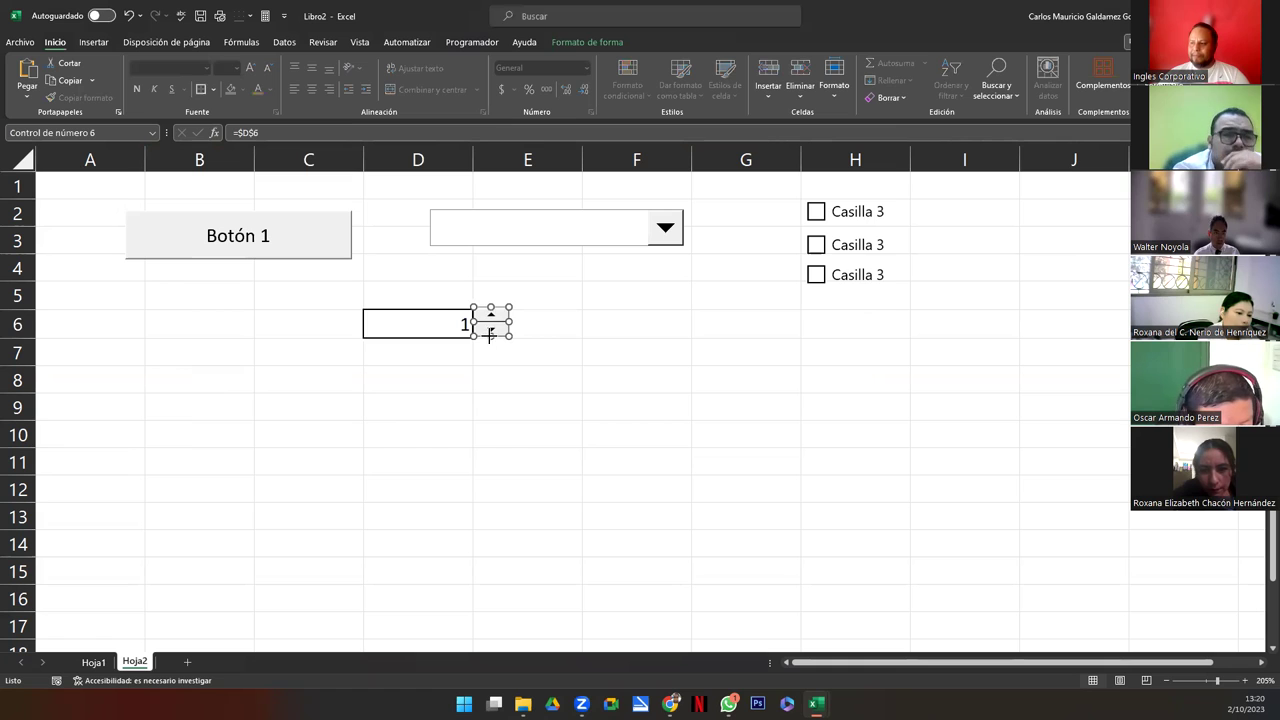
{"action": "left_click_drag", "start_coordinate": [501, 341], "coordinate": [489, 340]}
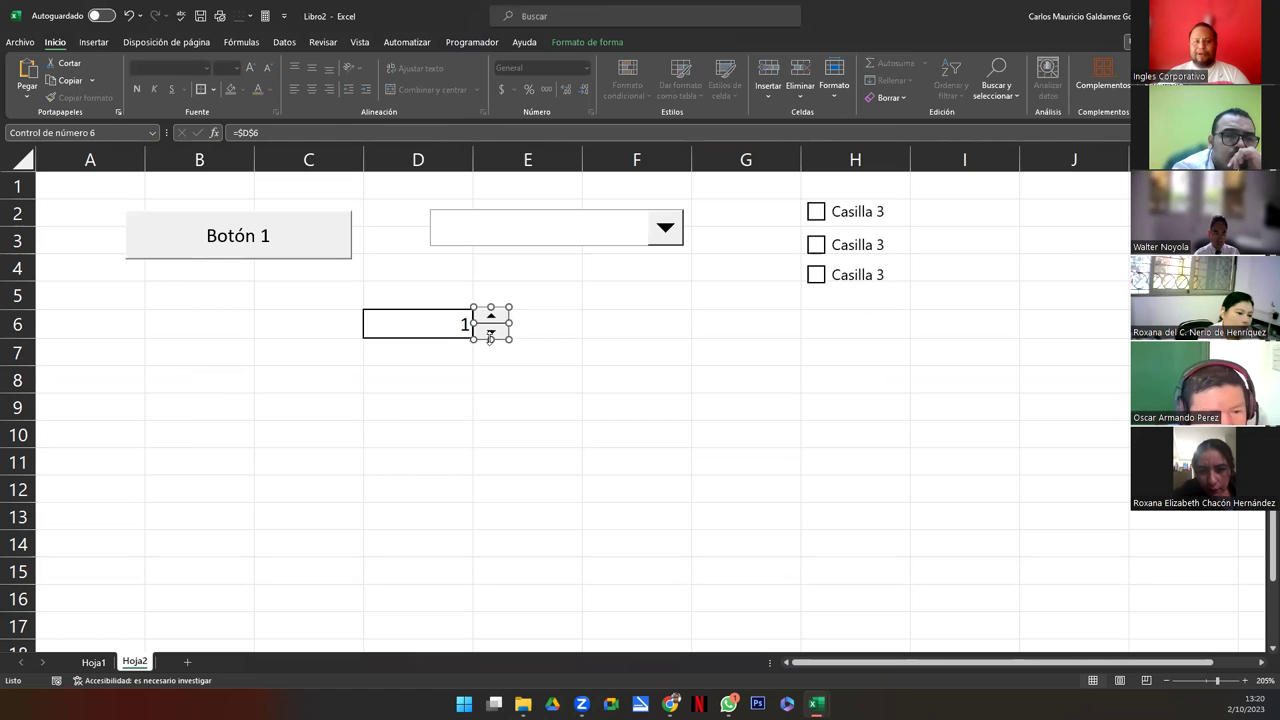
{"action": "right_click", "coordinate": [489, 335]}
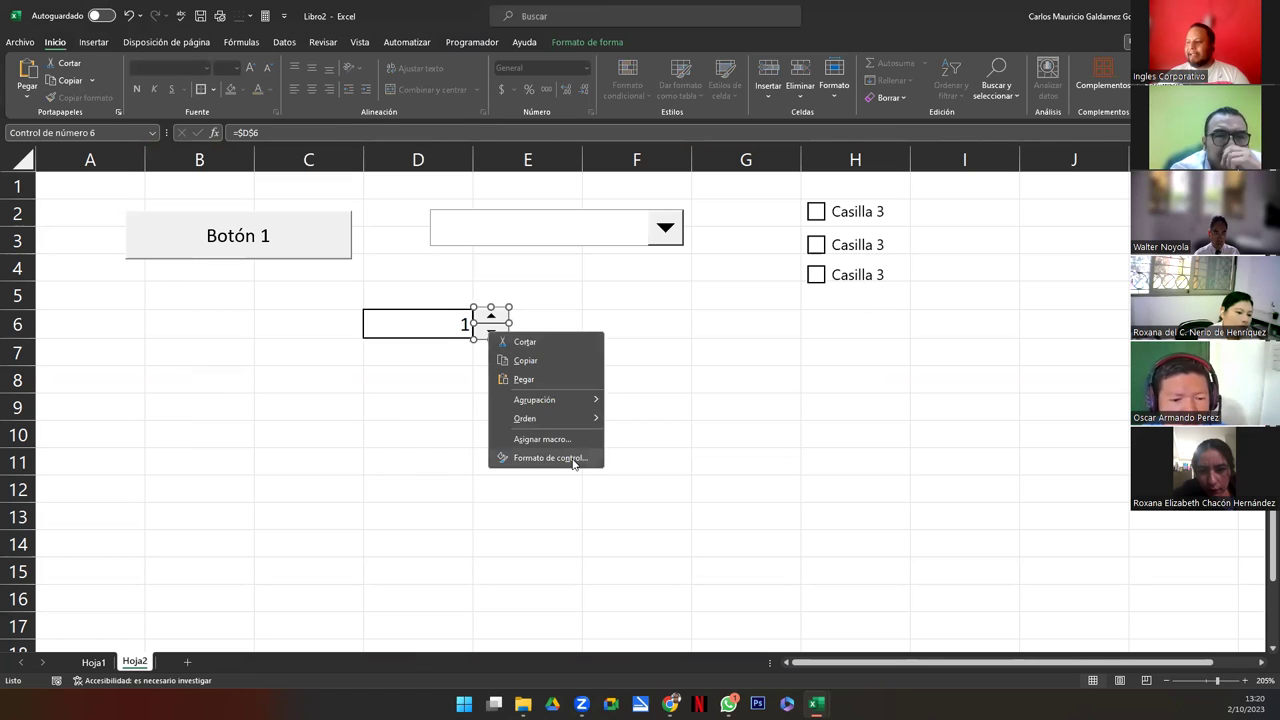
{"action": "left_click", "coordinate": [574, 458]}
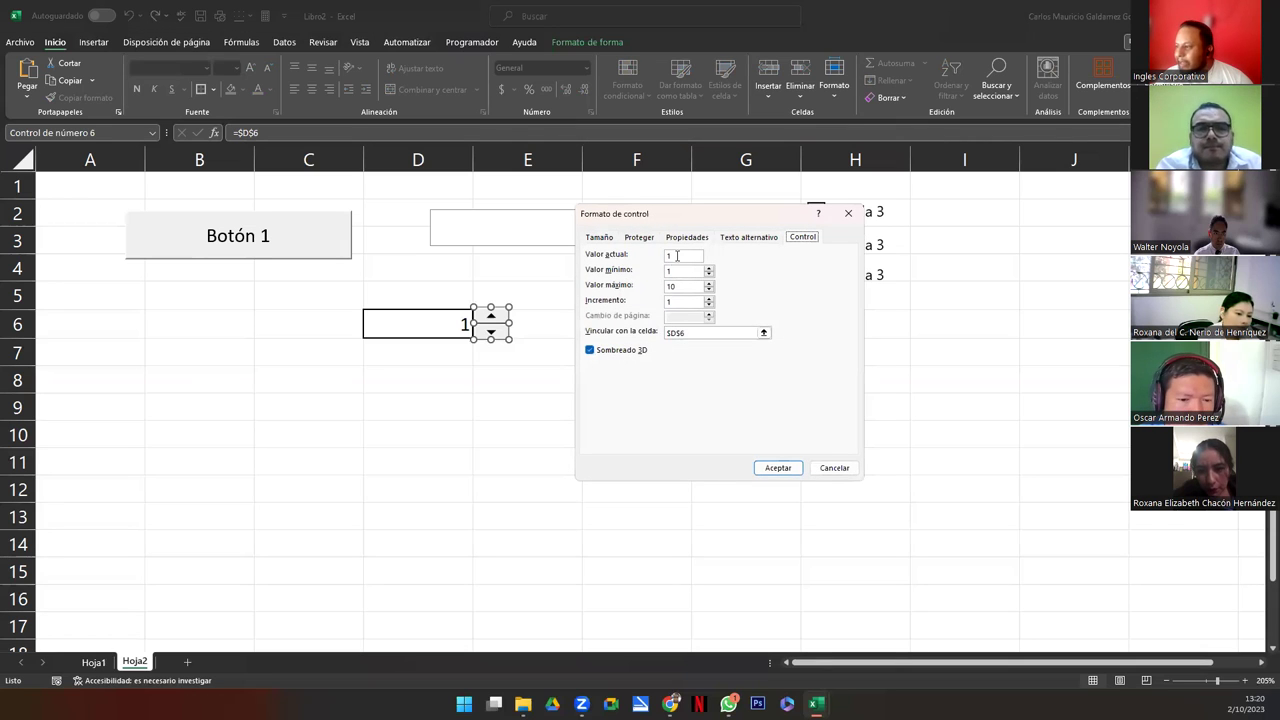
{"action": "left_click", "coordinate": [676, 258]}
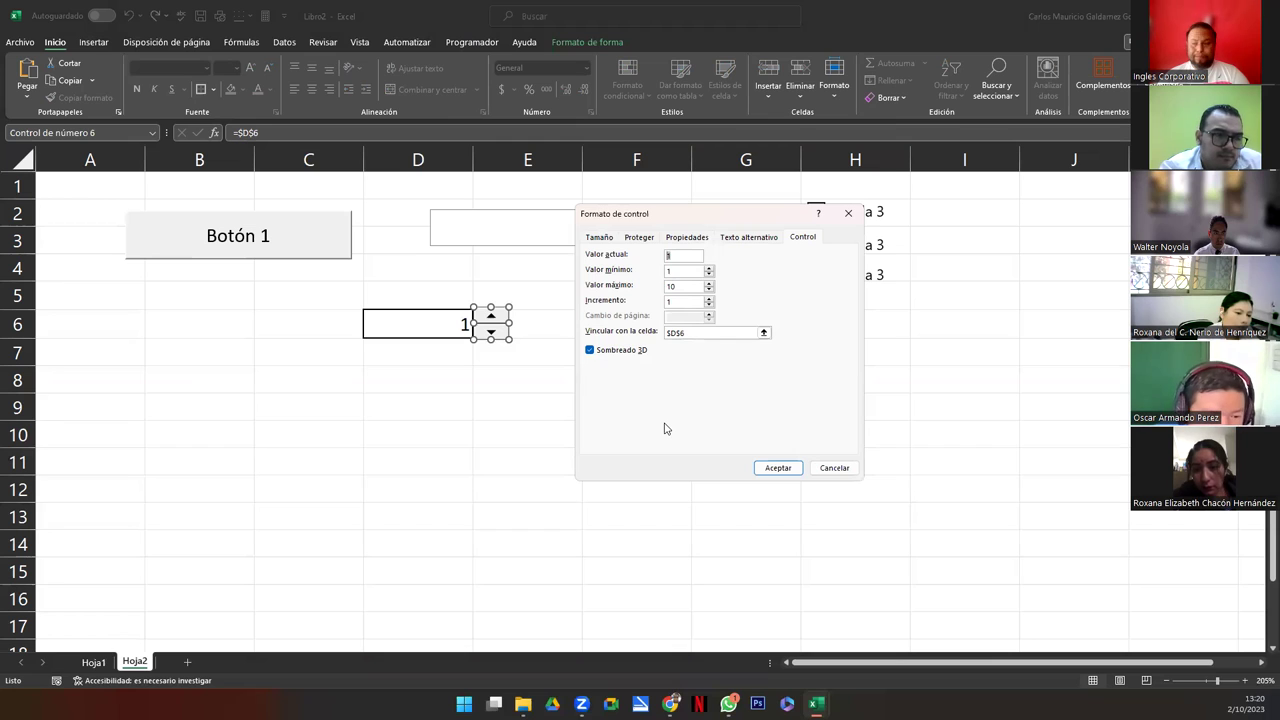
{"action": "key", "text": "Return"}
{"action": "left_click", "coordinate": [530, 388]}
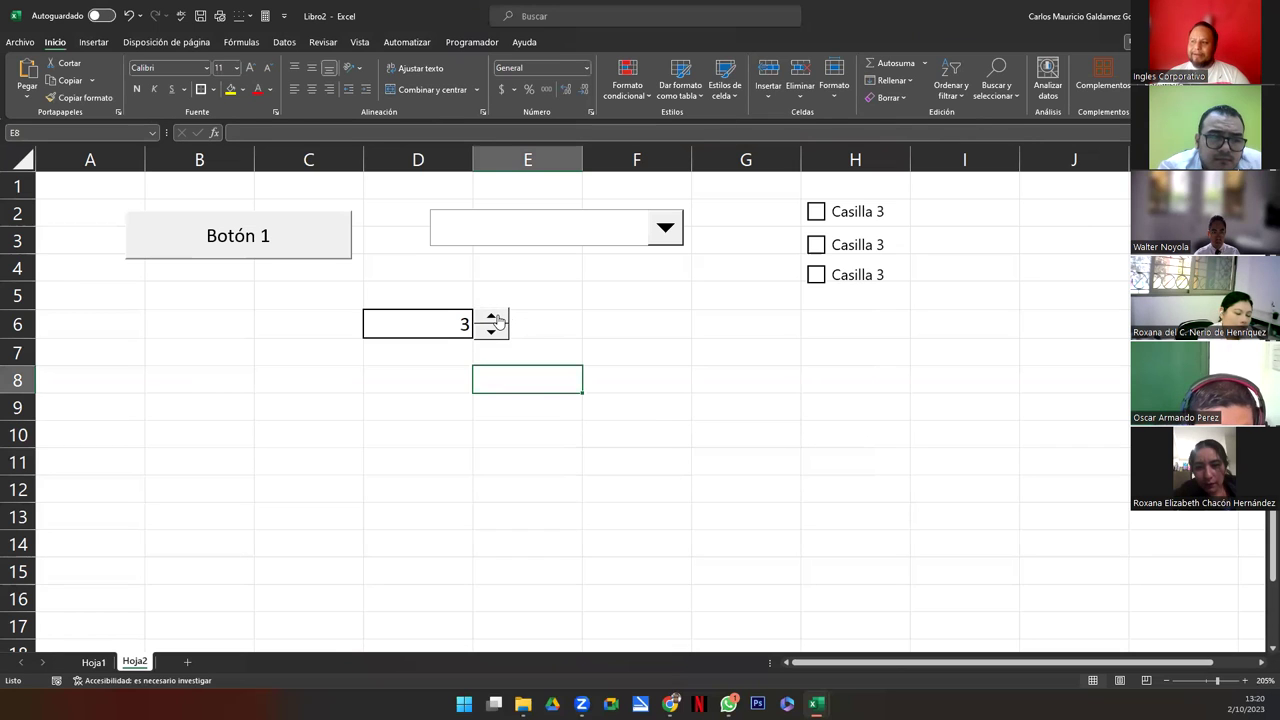
Step D6 up to the spin button's maximum of 10, then back down to 1
{"action": "left_click", "coordinate": [491, 317]}
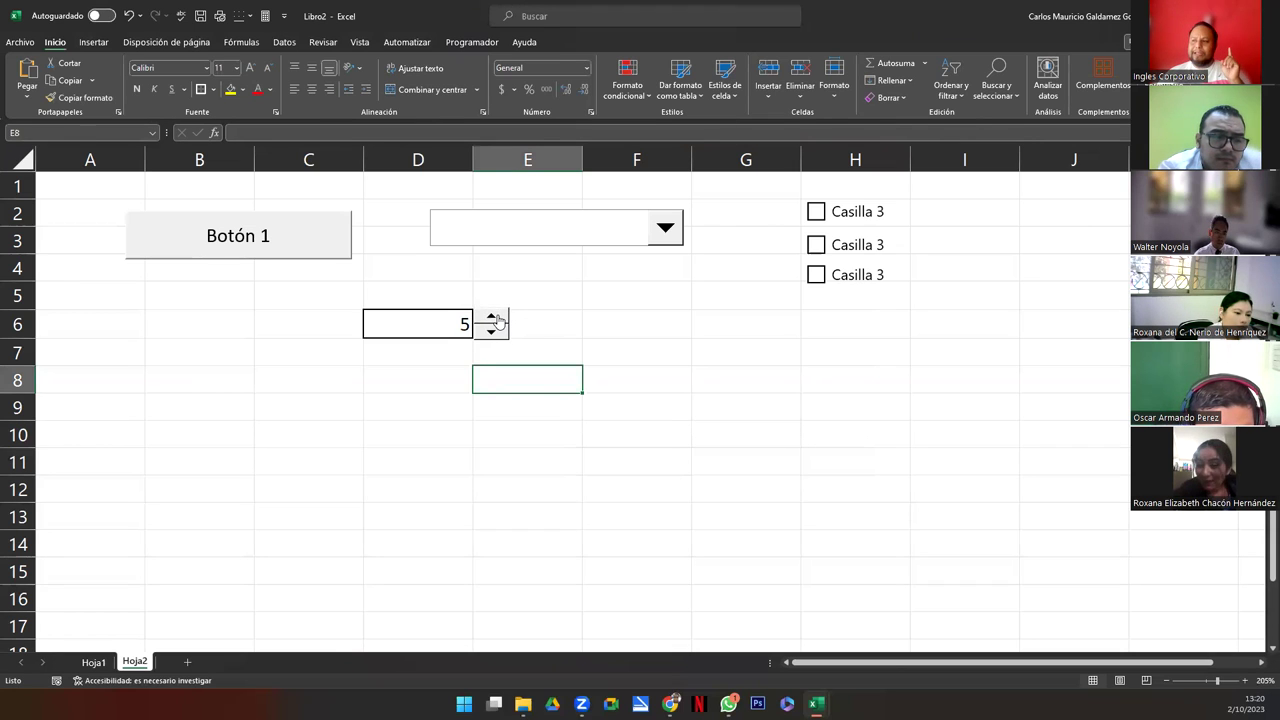
{"action": "left_click", "coordinate": [497, 319]}
{"action": "left_click", "coordinate": [497, 319]}
{"action": "left_click", "coordinate": [497, 319]}
{"action": "left_click", "coordinate": [497, 319]}
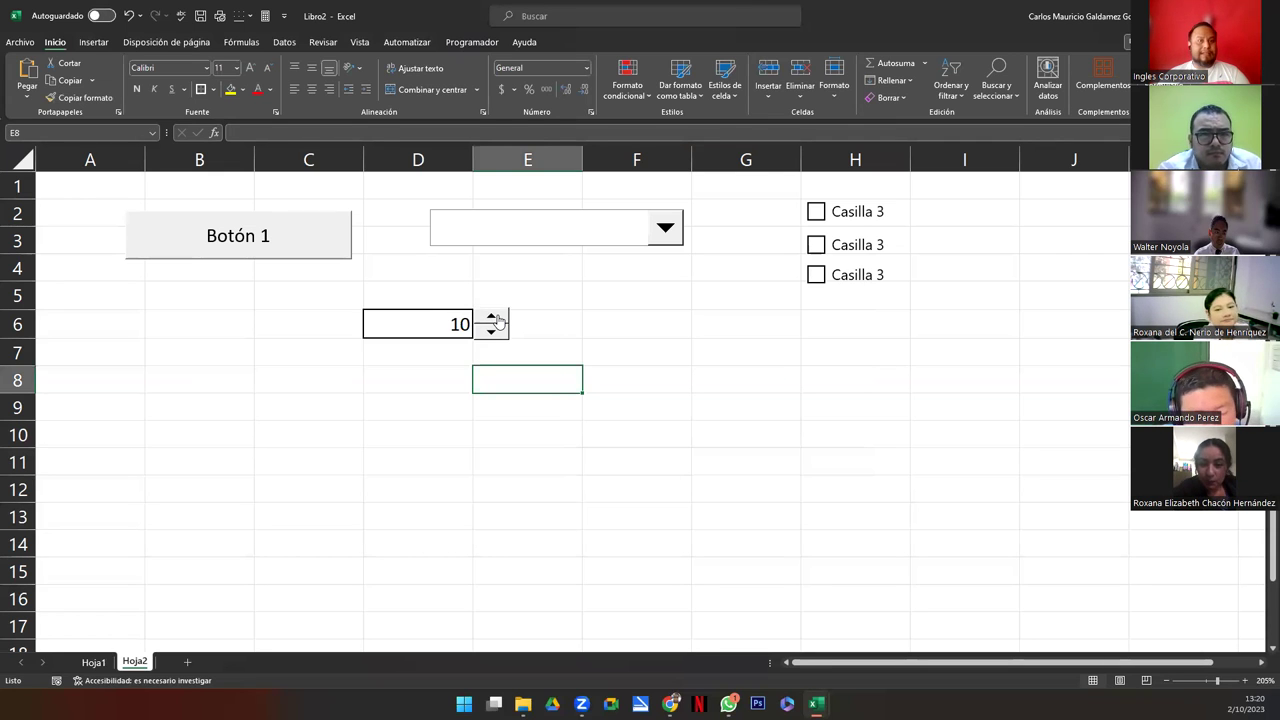
{"action": "left_click", "coordinate": [492, 333]}
{"action": "left_click", "coordinate": [492, 333]}
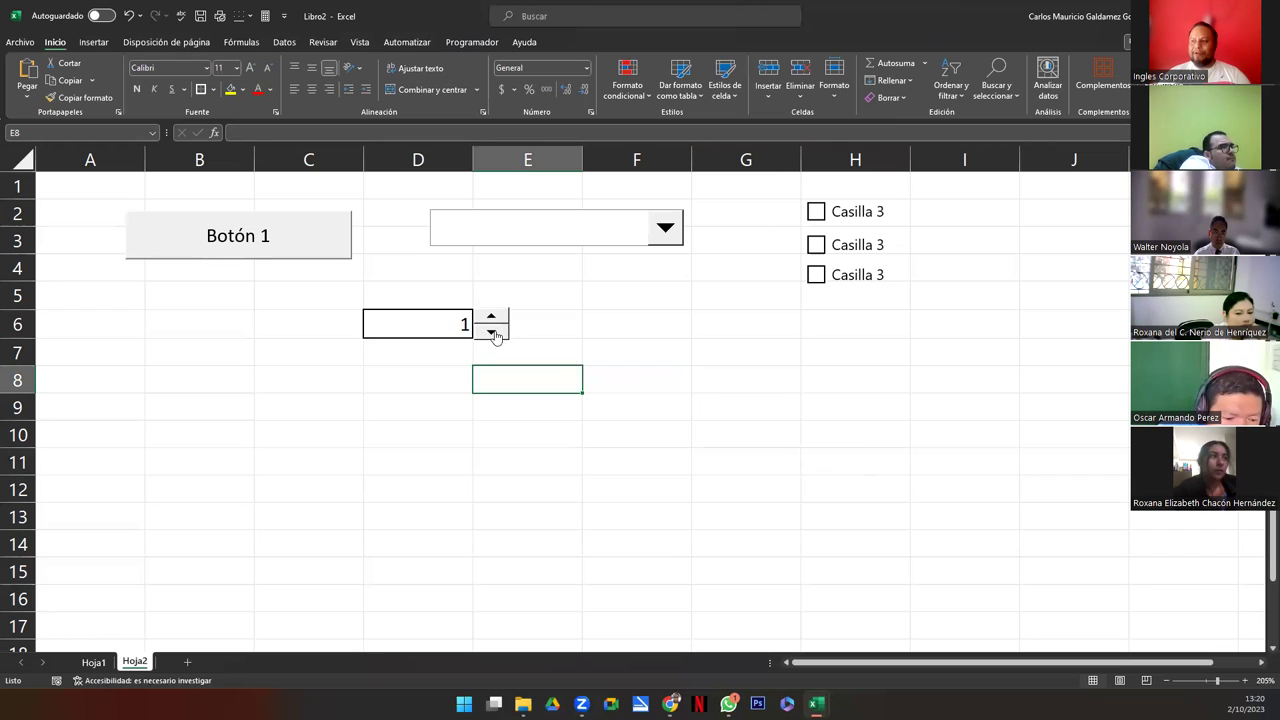
Check the spin button's context menu, then deselect it by selecting E8
{"action": "right_click", "coordinate": [493, 335]}
{"action": "left_click", "coordinate": [533, 360]}
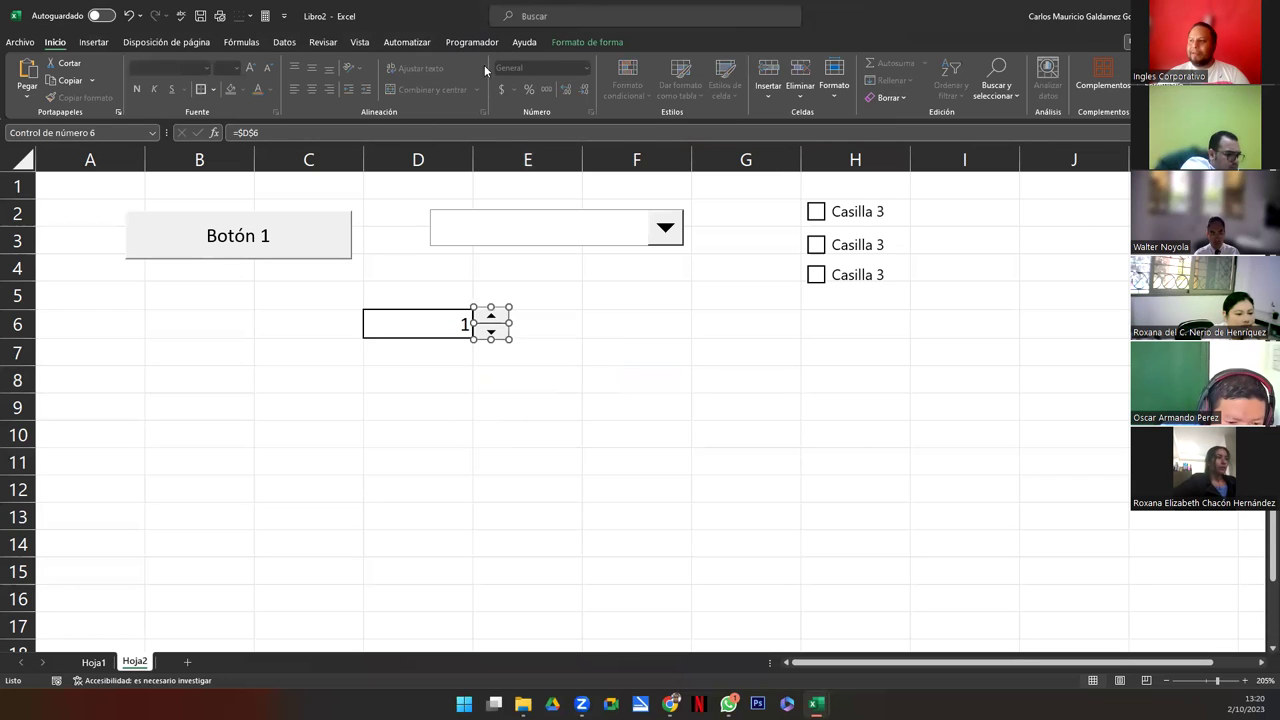
{"action": "left_click", "coordinate": [523, 44]}
{"action": "left_click", "coordinate": [520, 374]}
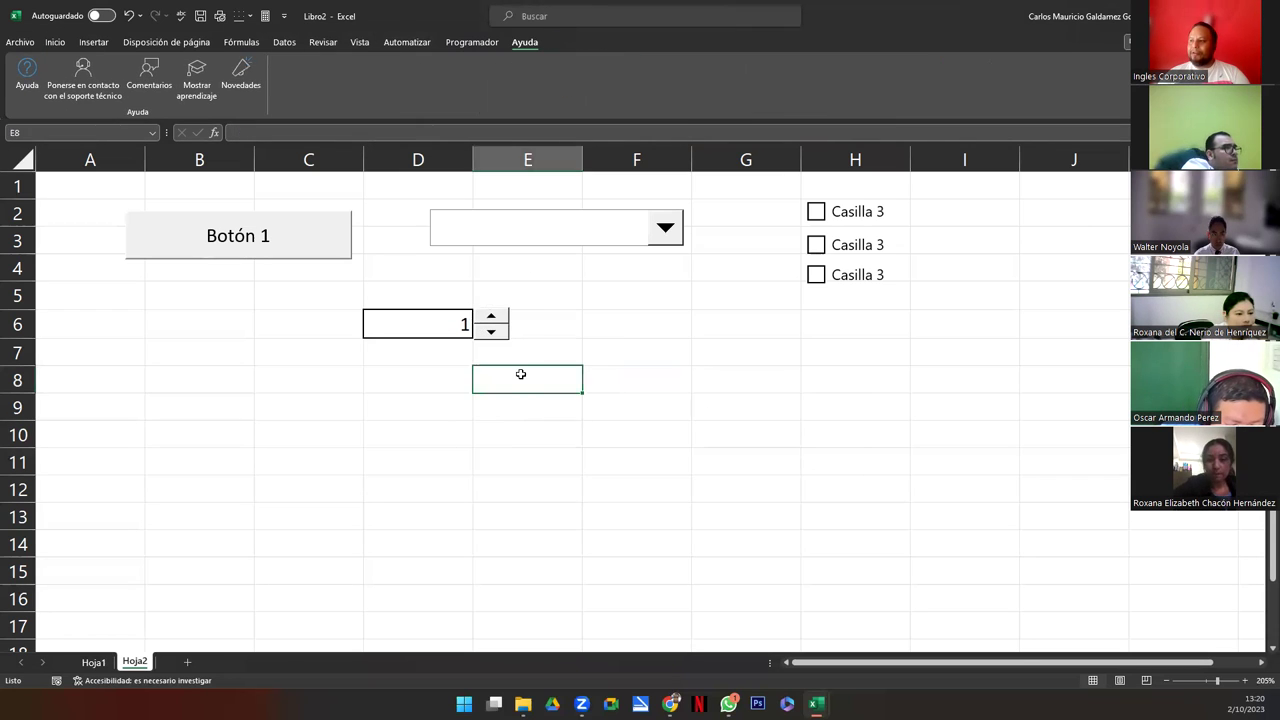
{"action": "left_click", "coordinate": [449, 45]}
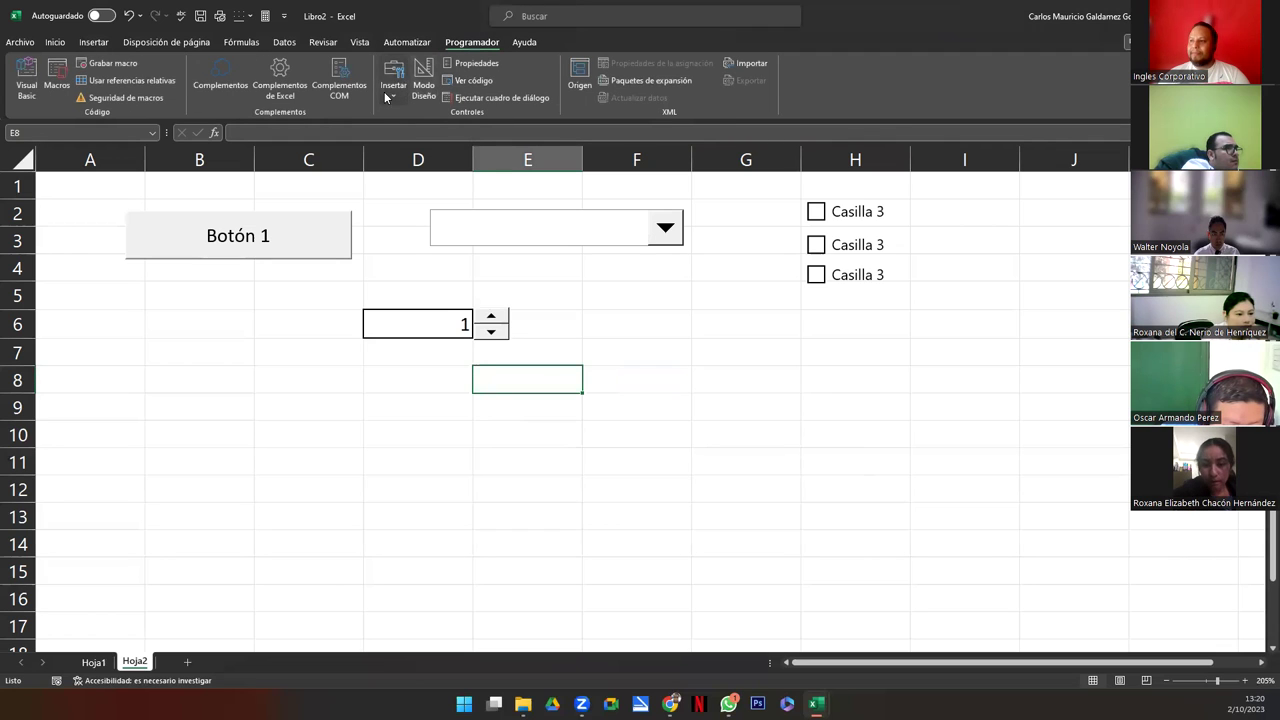
{"action": "left_click", "coordinate": [393, 80]}
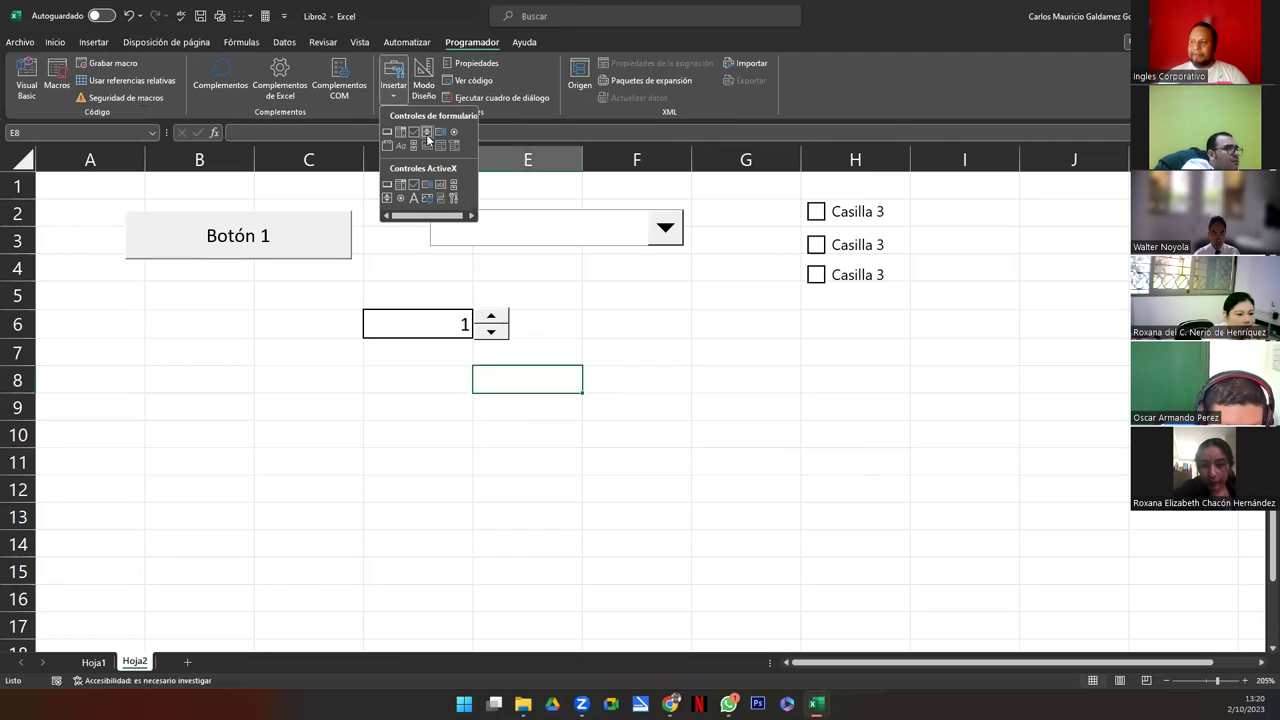
{"action": "left_click", "coordinate": [598, 243]}
{"action": "right_click", "coordinate": [582, 232]}
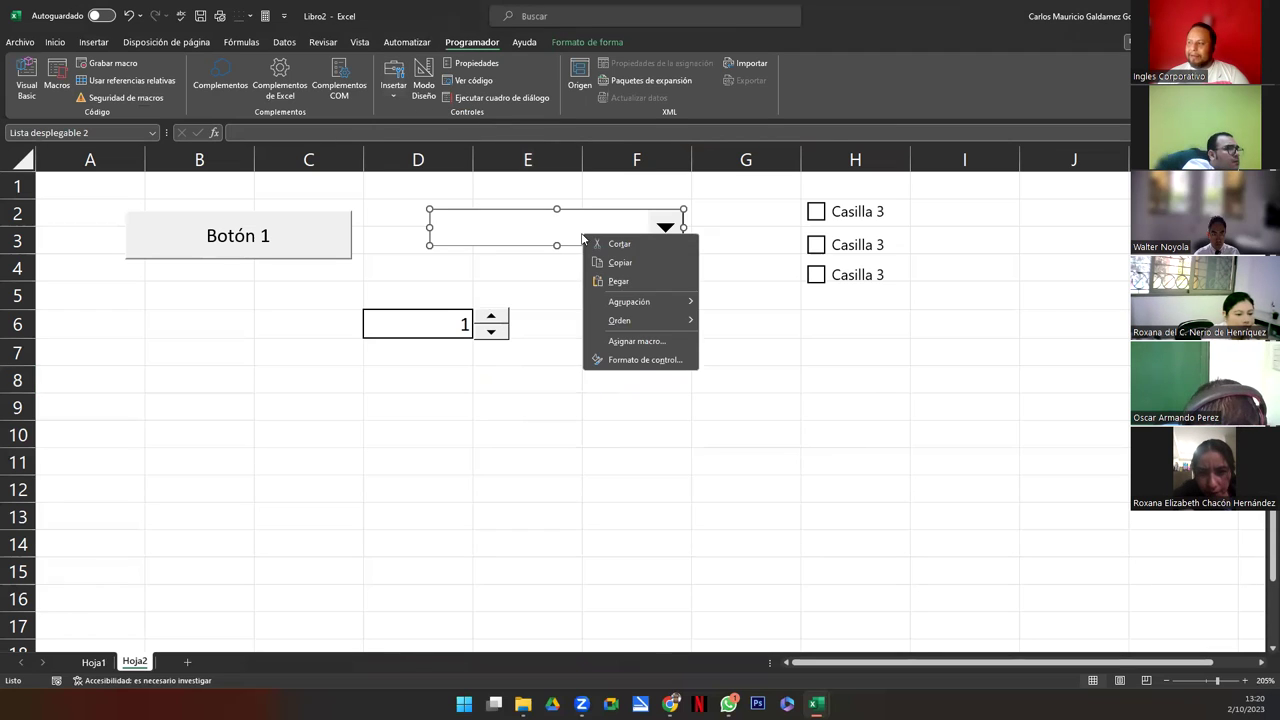
{"action": "left_click", "coordinate": [642, 362]}
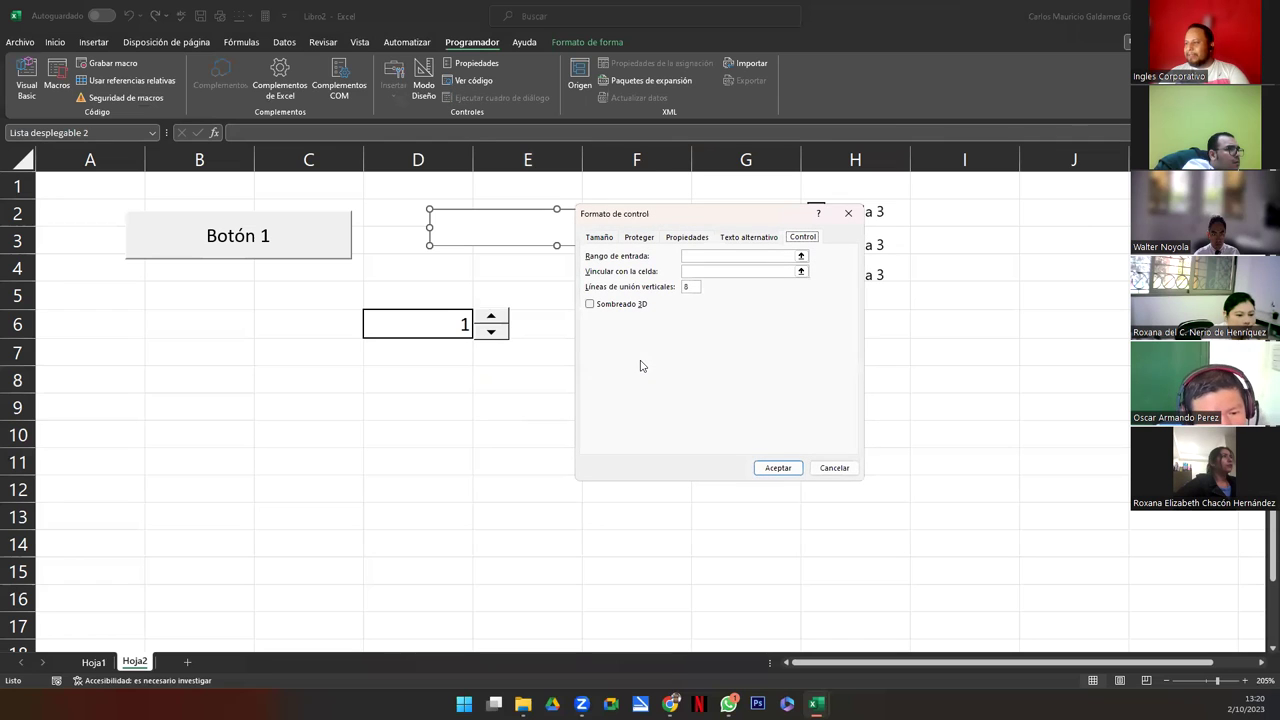
{"action": "left_click", "coordinate": [706, 260]}
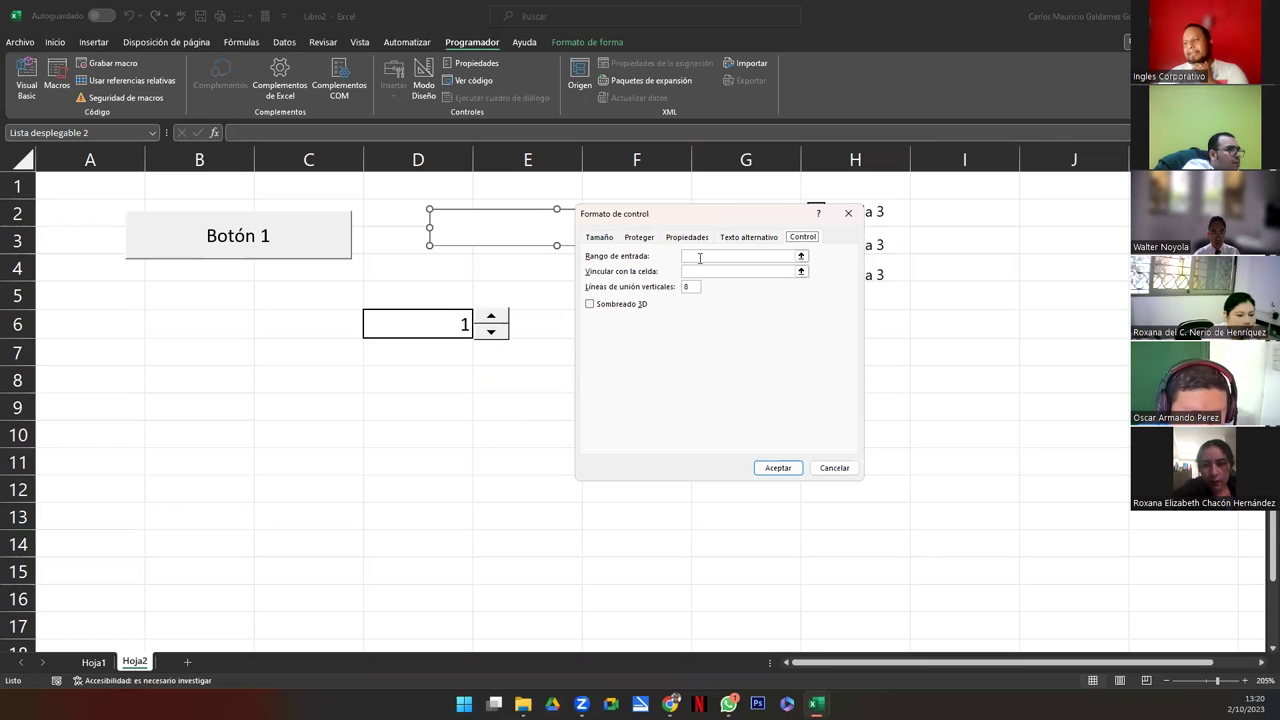
{"action": "key", "text": "Escape"}
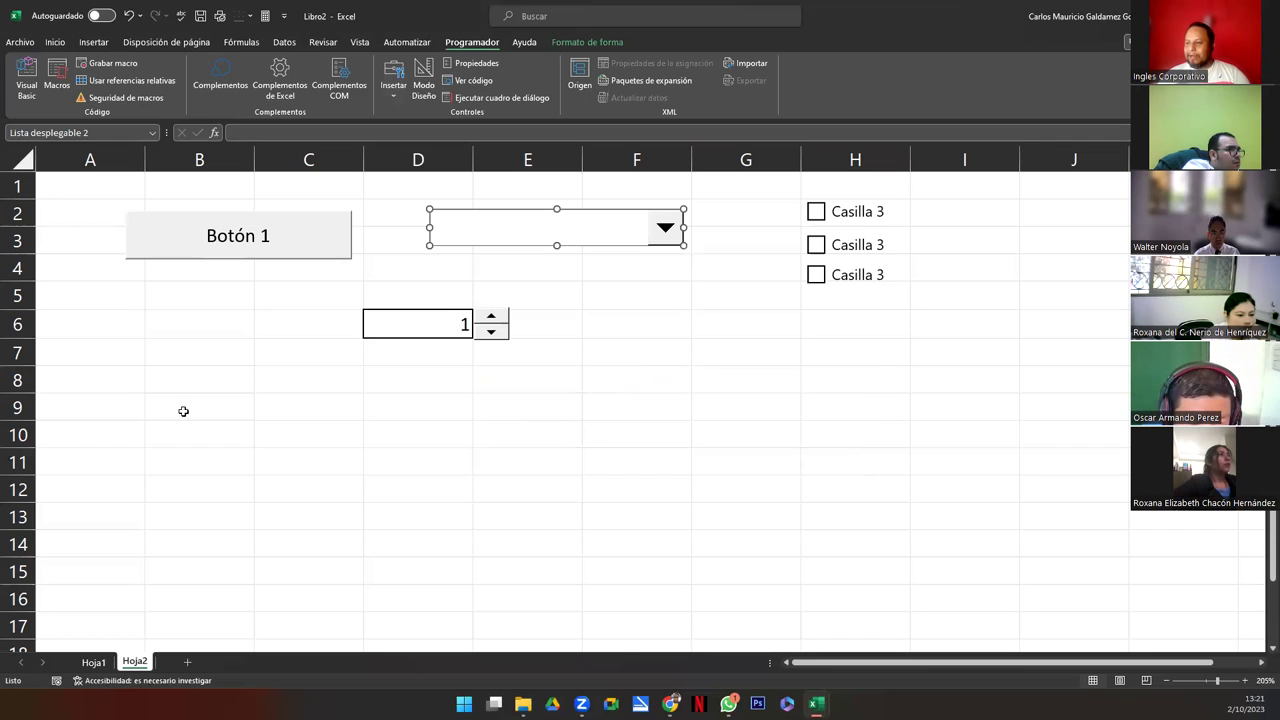
{"action": "left_click", "coordinate": [183, 411]}
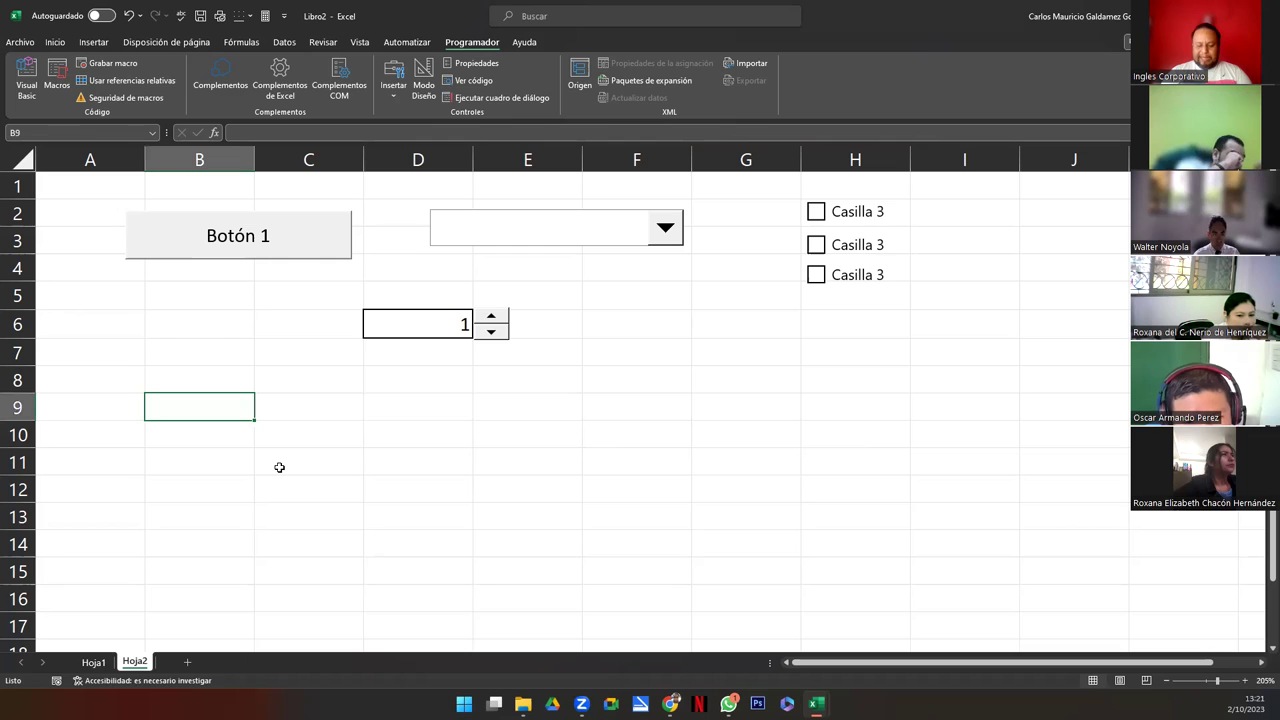
Enter the headers Dia in B9 and Platillos in C9
{"action": "type", "text": "Pa"}
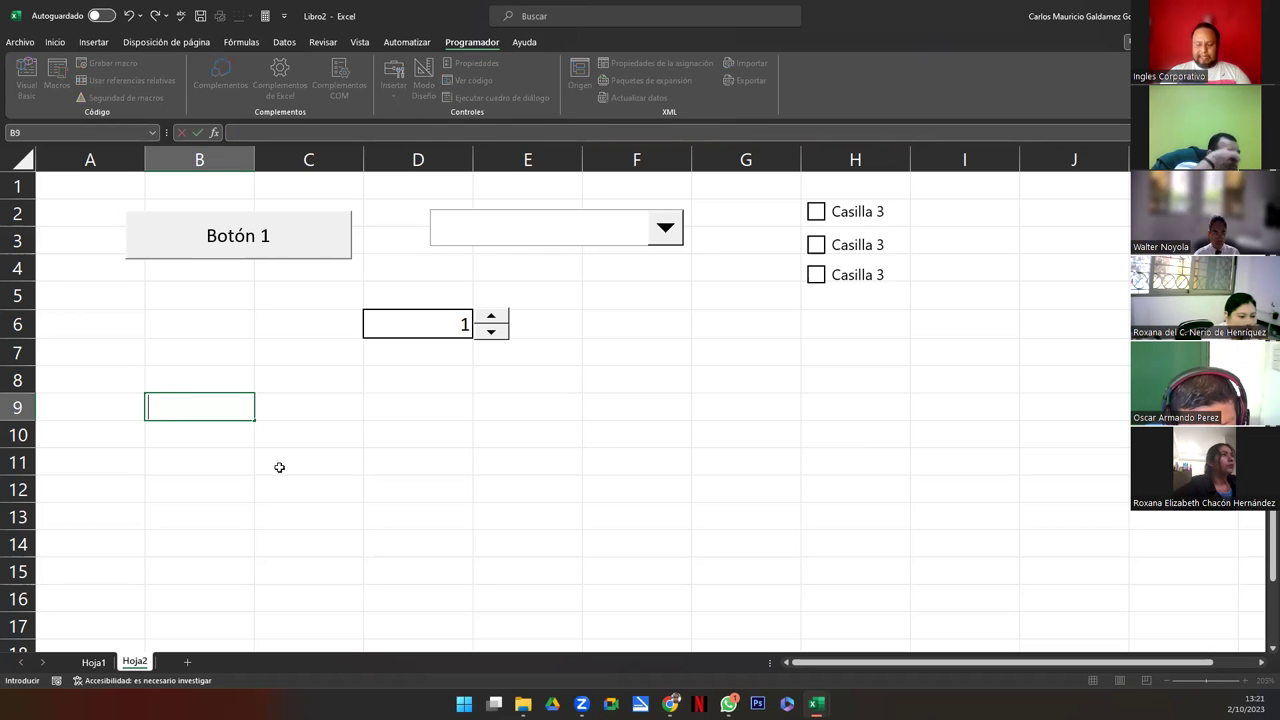
{"action": "type", "text": "Dia"}
{"action": "key", "text": "Tab"}
{"action": "type", "text": "Pl"}
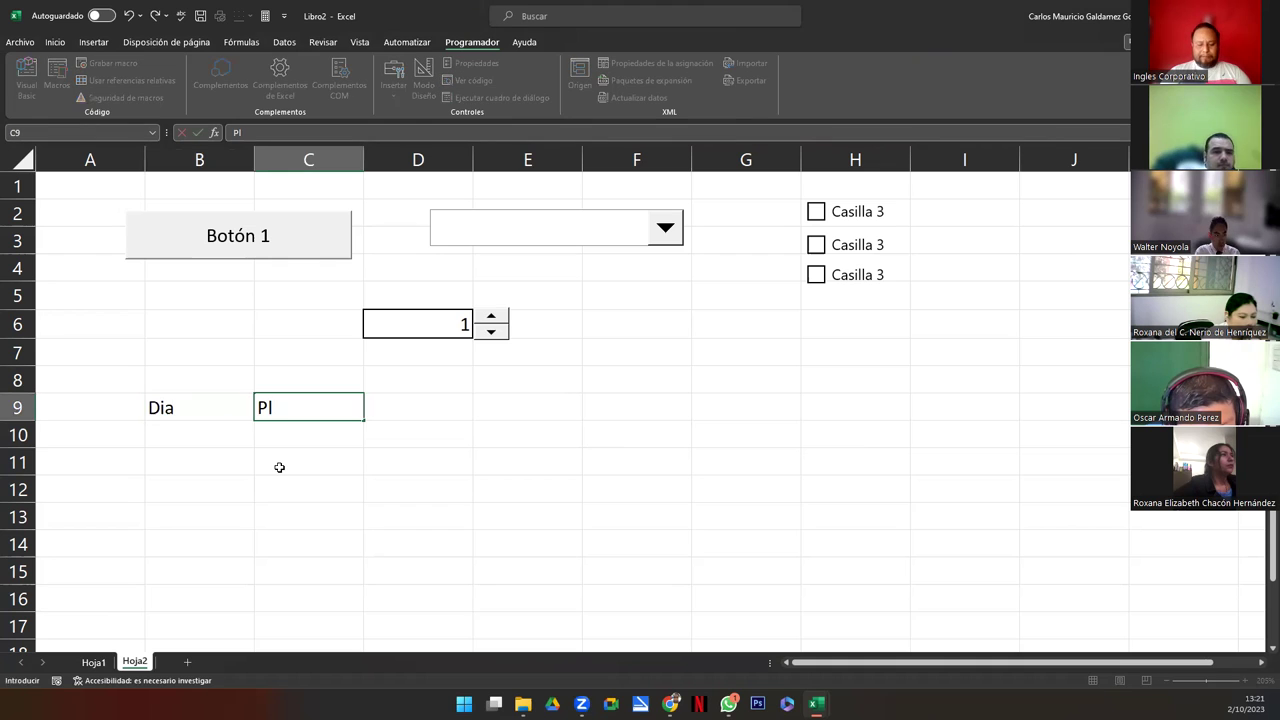
{"action": "type", "text": "il"}
{"action": "key", "text": "BackSpace"}
{"action": "key", "text": "BackSpace"}
{"action": "key", "text": "BackSpace"}
{"action": "key", "text": "BackSpace"}
{"action": "key", "text": "BackSpace"}
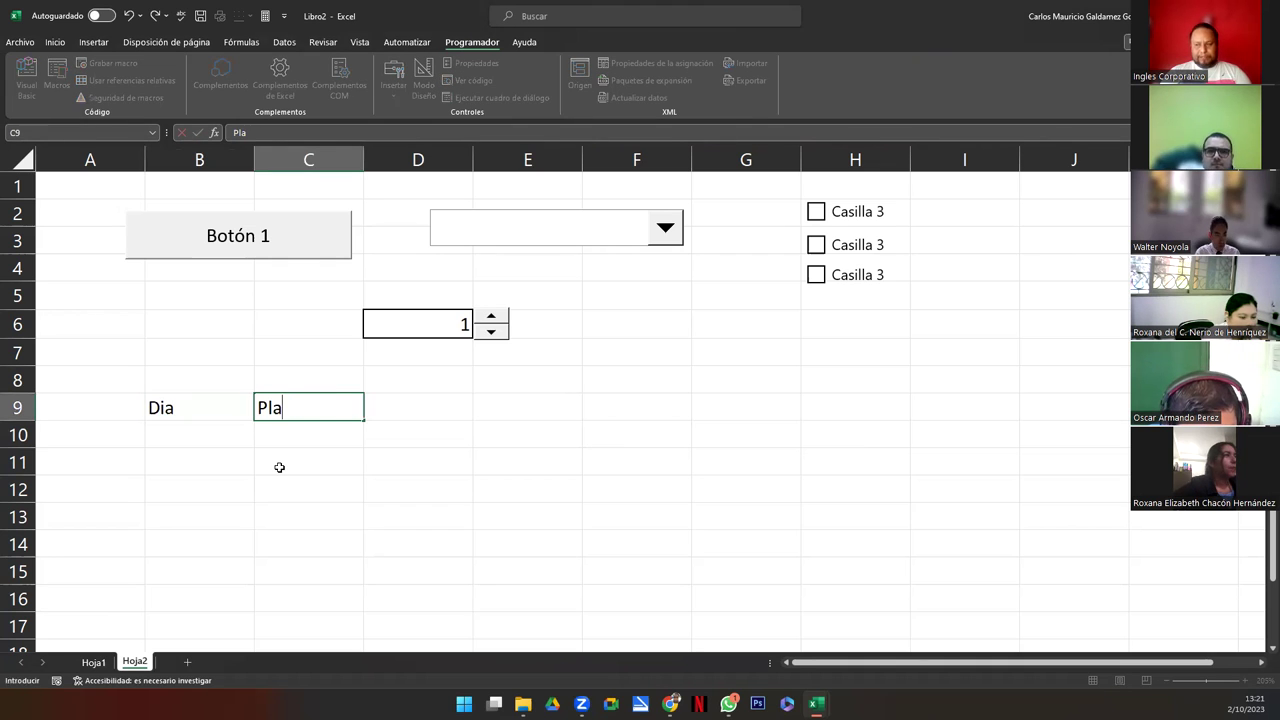
{"action": "type", "text": "tillos"}
{"action": "key", "text": "Return"}
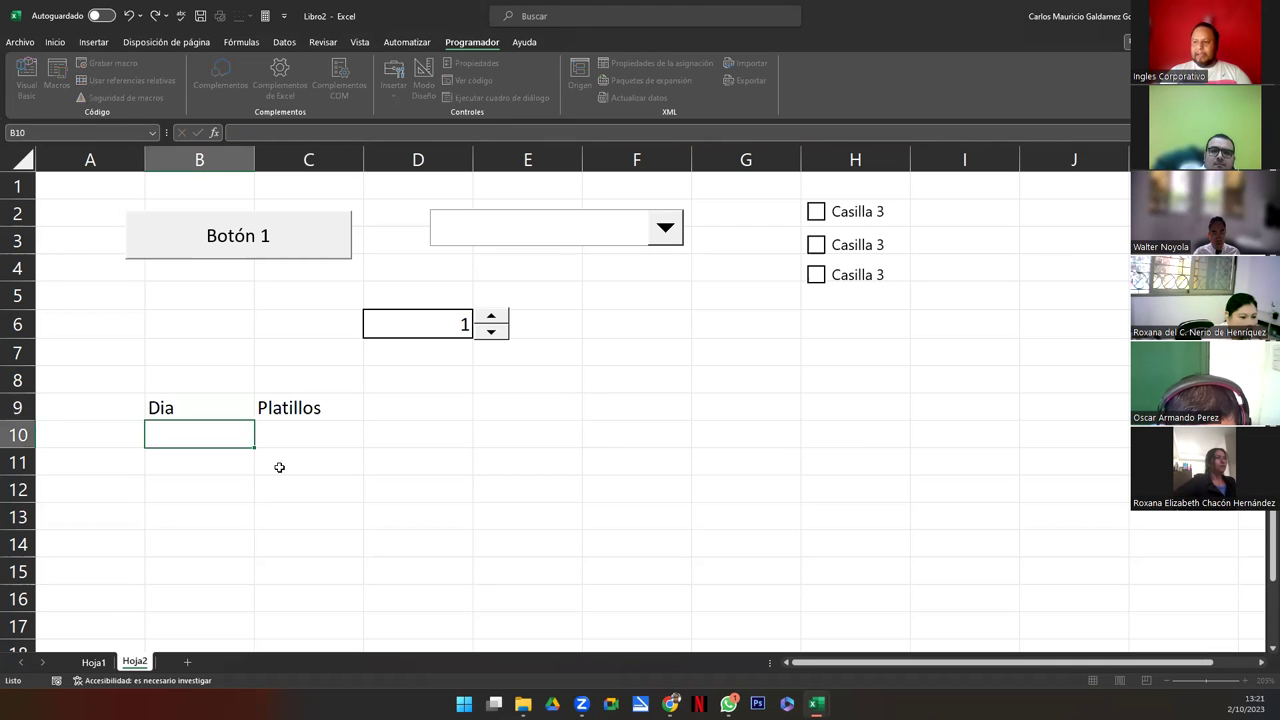
Enter Lunes and Martes in B10:B11 and select them to extend the weekday series
{"action": "type", "text": "Lunes"}
{"action": "key", "text": "Return"}
{"action": "type", "text": "Mar"}
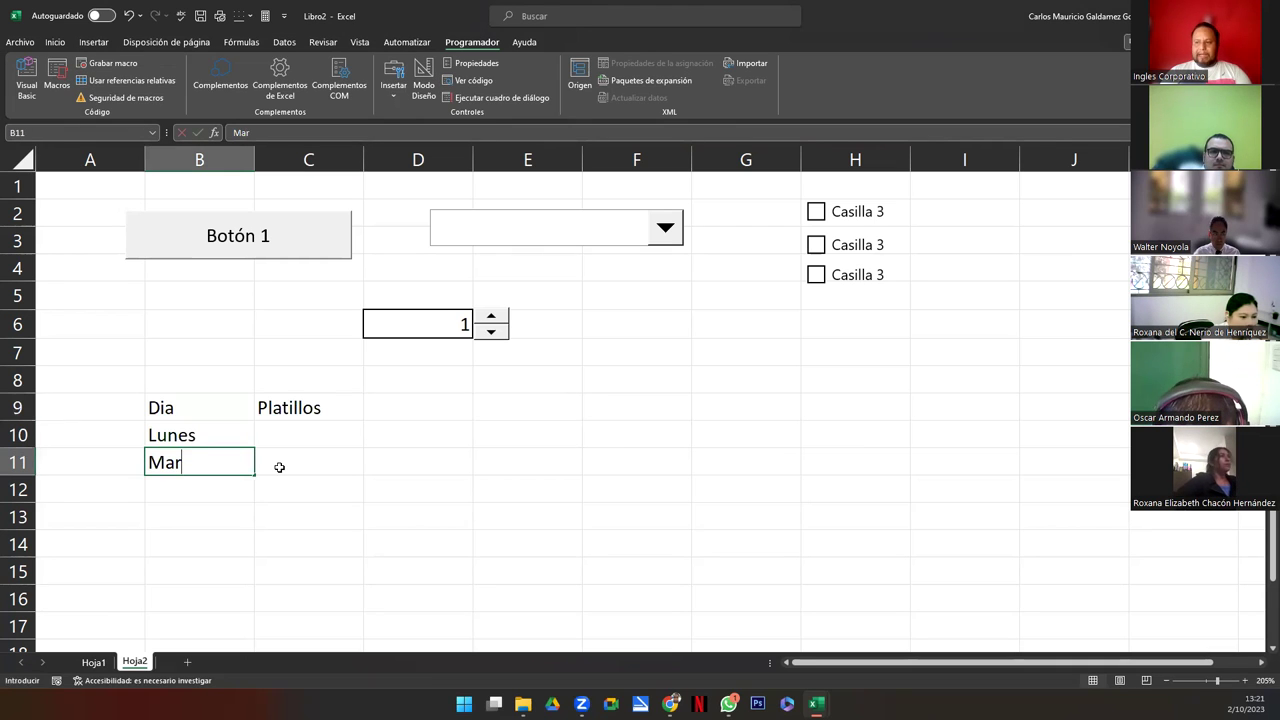
{"action": "type", "text": "e"}
{"action": "key", "text": "BackSpace"}
{"action": "key", "text": "BackSpace"}
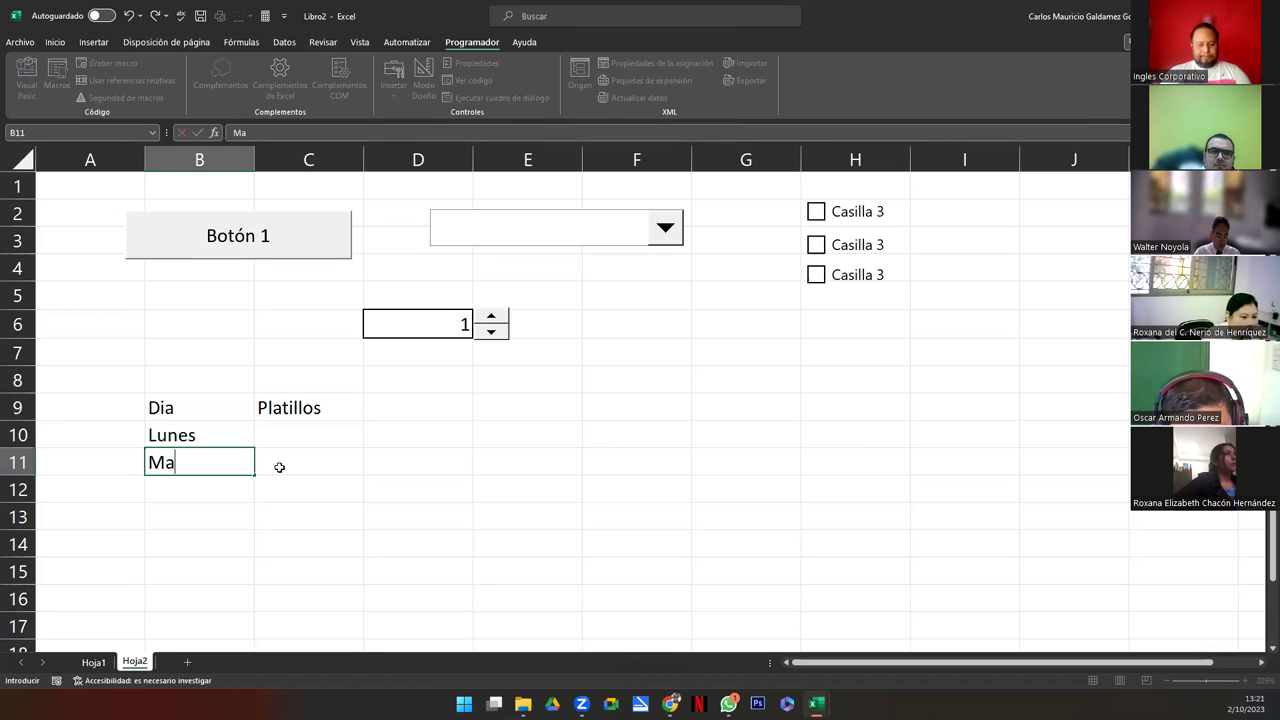
{"action": "type", "text": "tes"}
{"action": "key", "text": "Return"}
{"action": "mouse_move", "coordinate": [186, 437]}
{"action": "left_mouse_down"}
{"action": "mouse_move", "coordinate": [220, 465]}
{"action": "mouse_move", "coordinate": [255, 612]}
{"action": "left_mouse_up"}
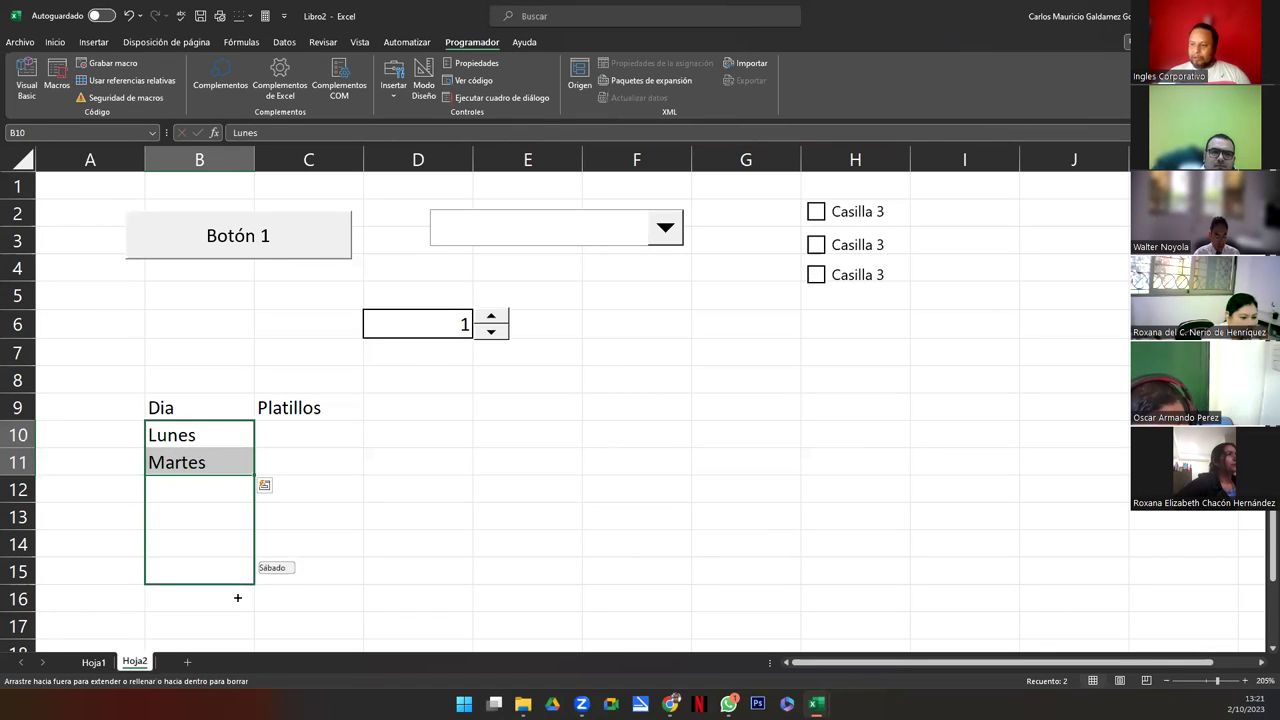
Enter Tacos de Birria, Sopa de Patas and Chaomin in C10:C12
{"action": "left_click", "coordinate": [346, 433]}
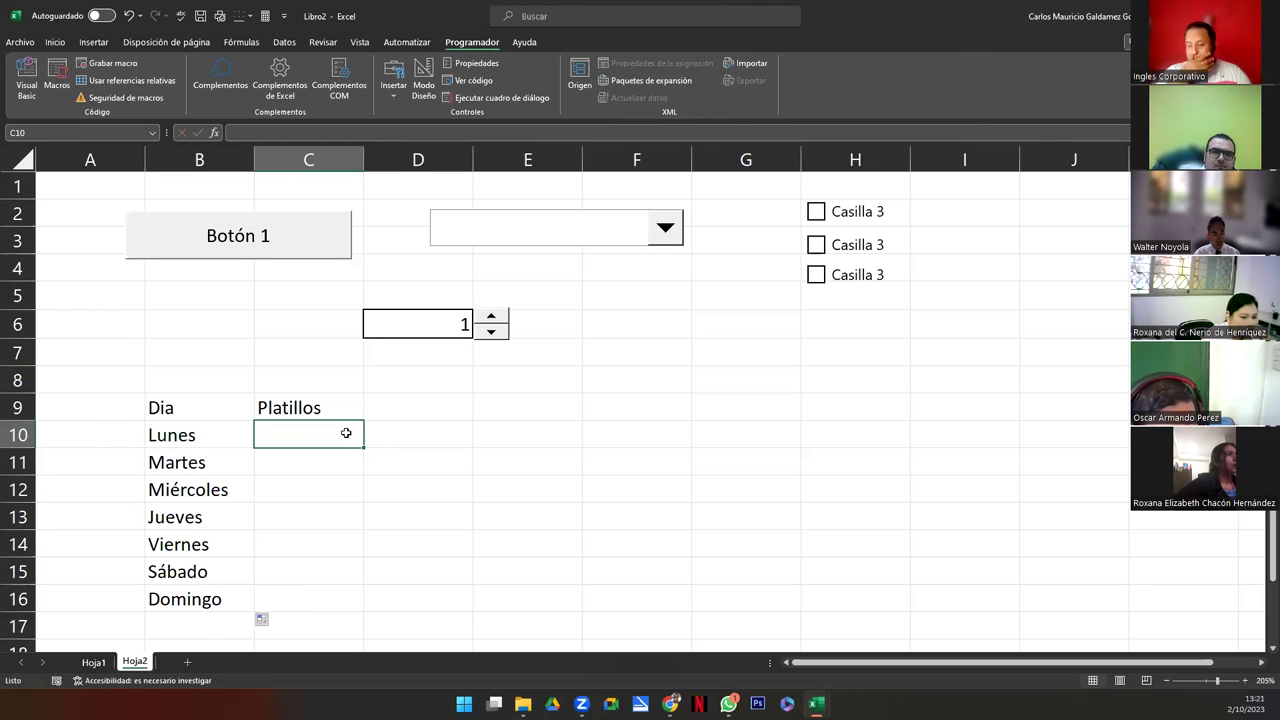
{"action": "type", "text": "Tacos de"}
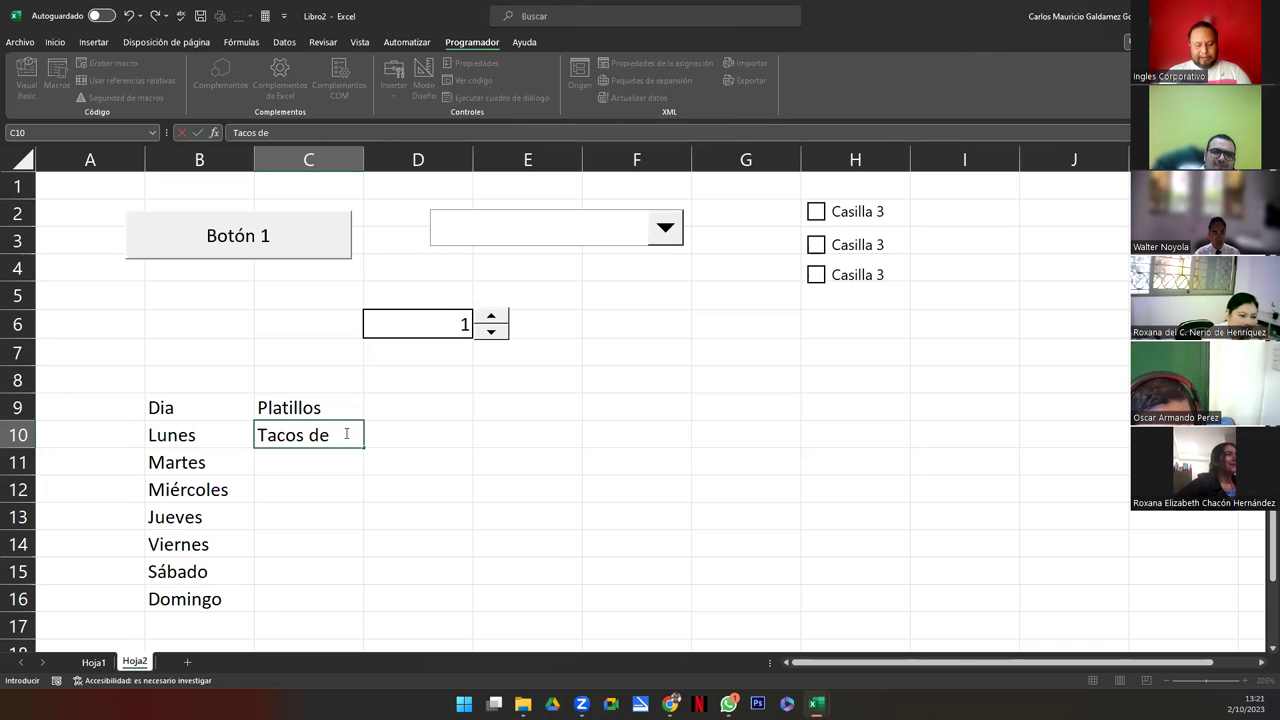
{"action": "type", "text": " Birria"}
{"action": "key", "text": "Return"}
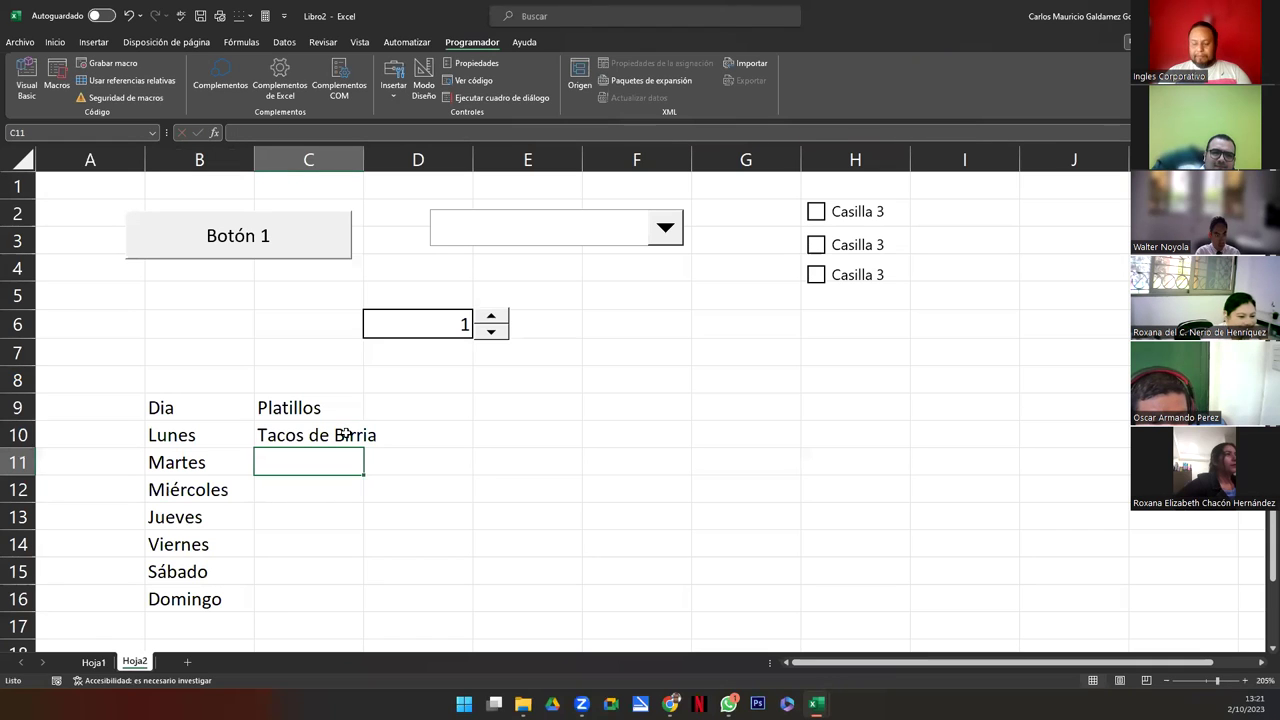
{"action": "type", "text": "sopa de"}
{"action": "key", "text": "BackSpace"}
{"action": "key", "text": "BackSpace"}
{"action": "key", "text": "BackSpace"}
{"action": "key", "text": "BackSpace"}
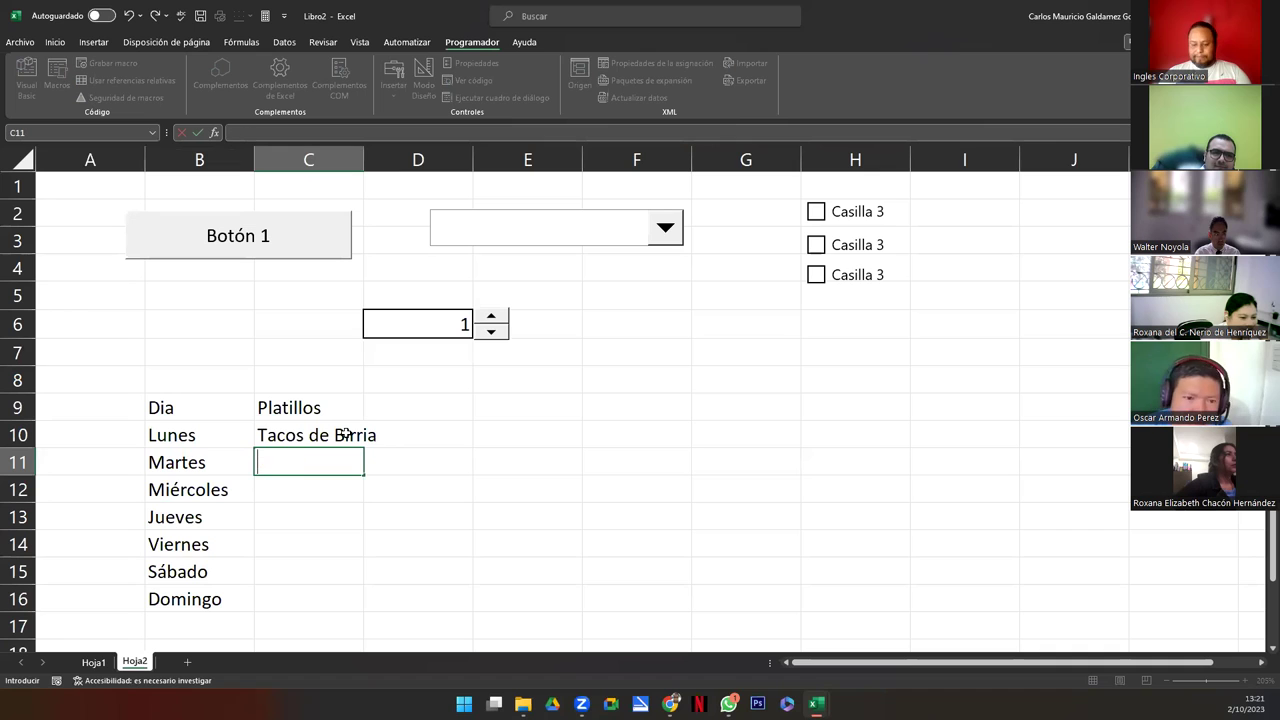
{"action": "type", "text": "Sopa de Pagas"}
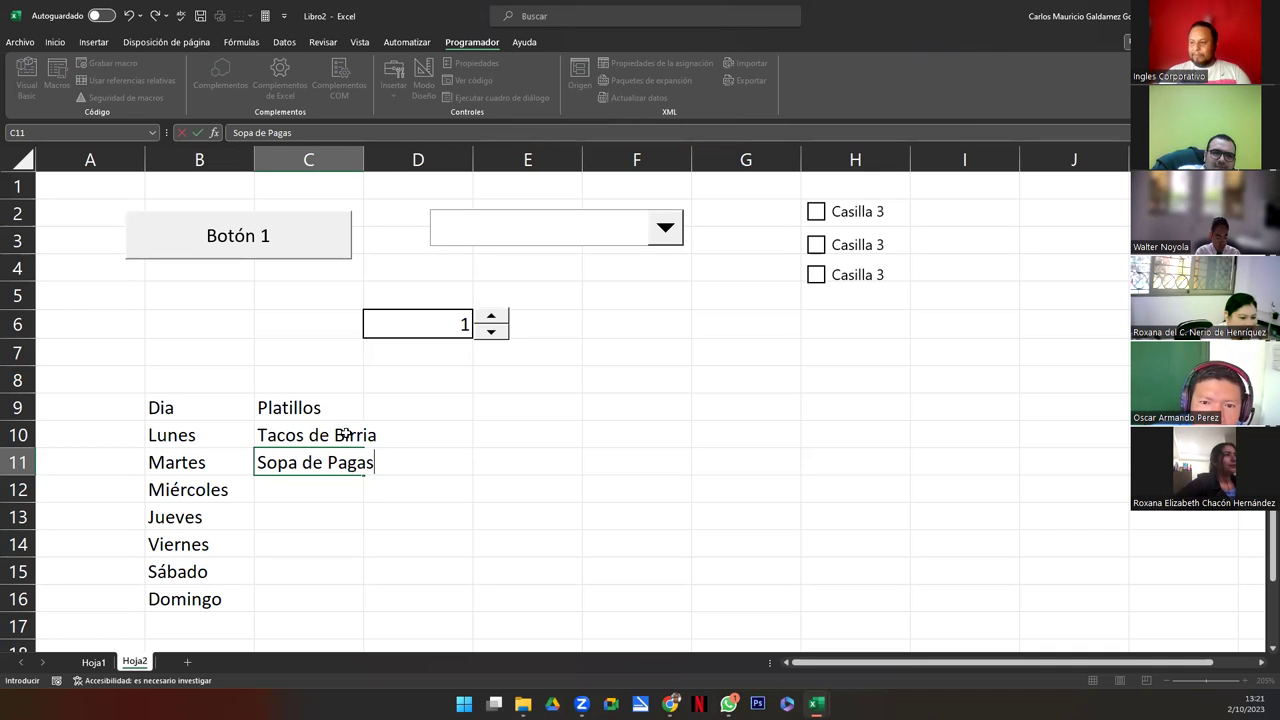
{"action": "key", "text": "Return"}
{"action": "key", "text": "Up"}
{"action": "key", "text": "F2"}
{"action": "key", "text": "BackSpace"}
{"action": "key", "text": "BackSpace"}
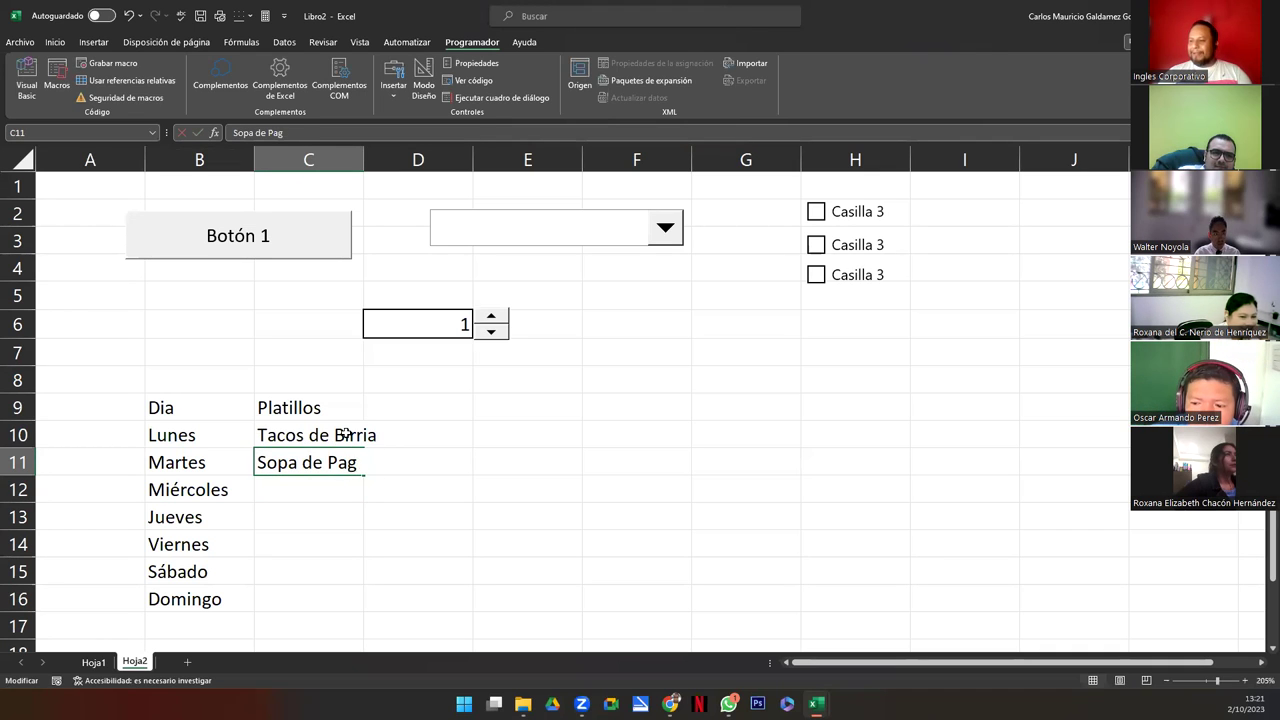
{"action": "key", "text": "BackSpace"}
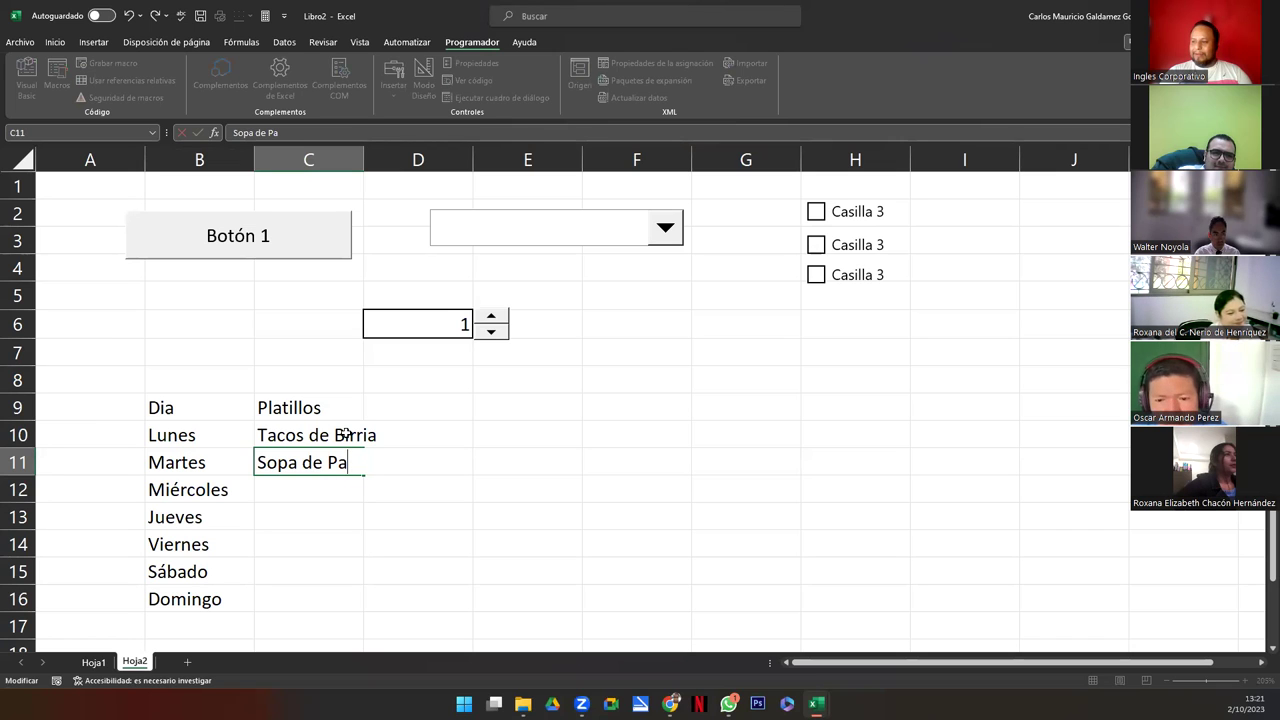
{"action": "key", "text": "Return"}
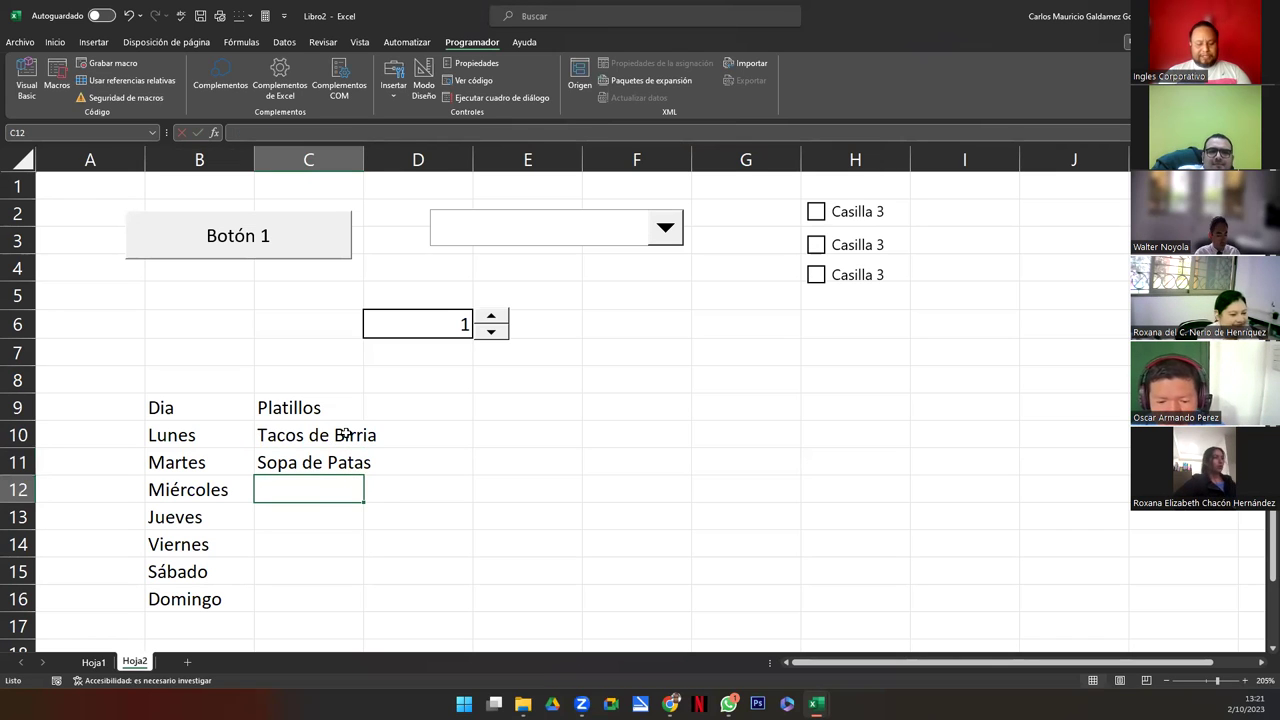
{"action": "type", "text": "Chaomin"}
{"action": "key", "text": "Return"}
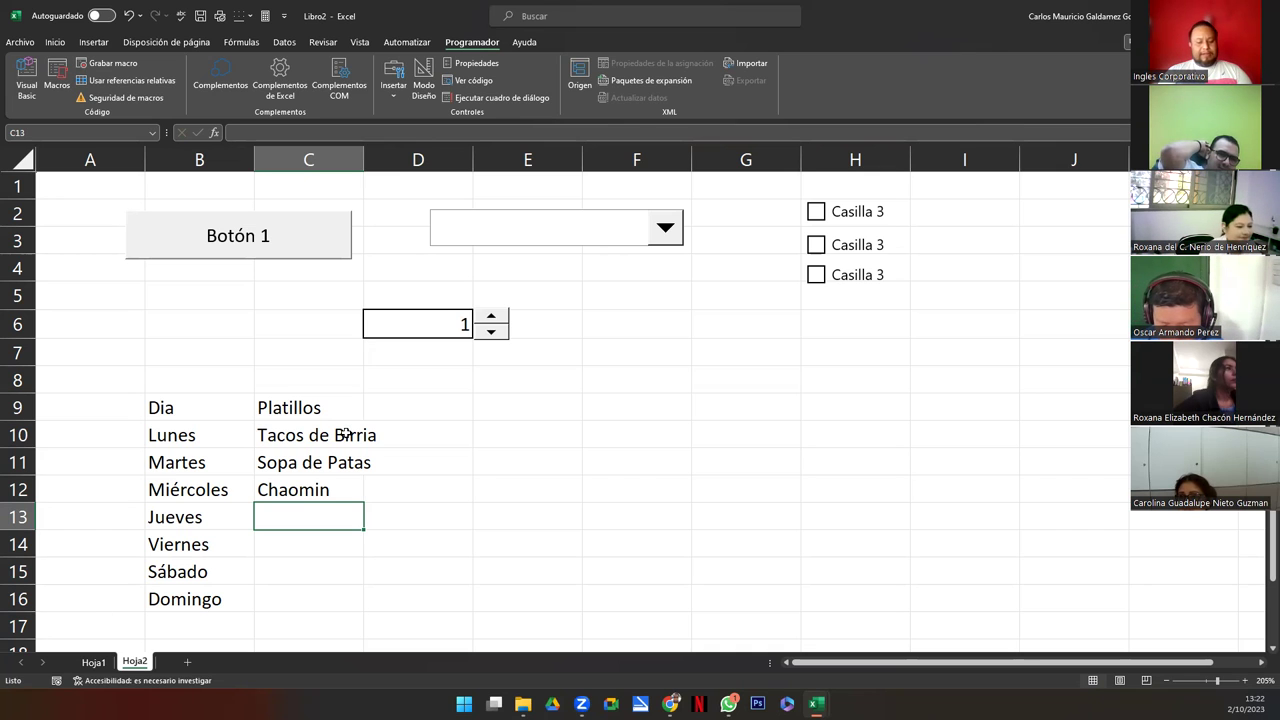
Enter Carne Asada, Sopa de Res, Tamales de Res and Atol de Elote in C13:C16
{"action": "type", "text": "Carne Asada"}
{"action": "key", "text": "Return"}
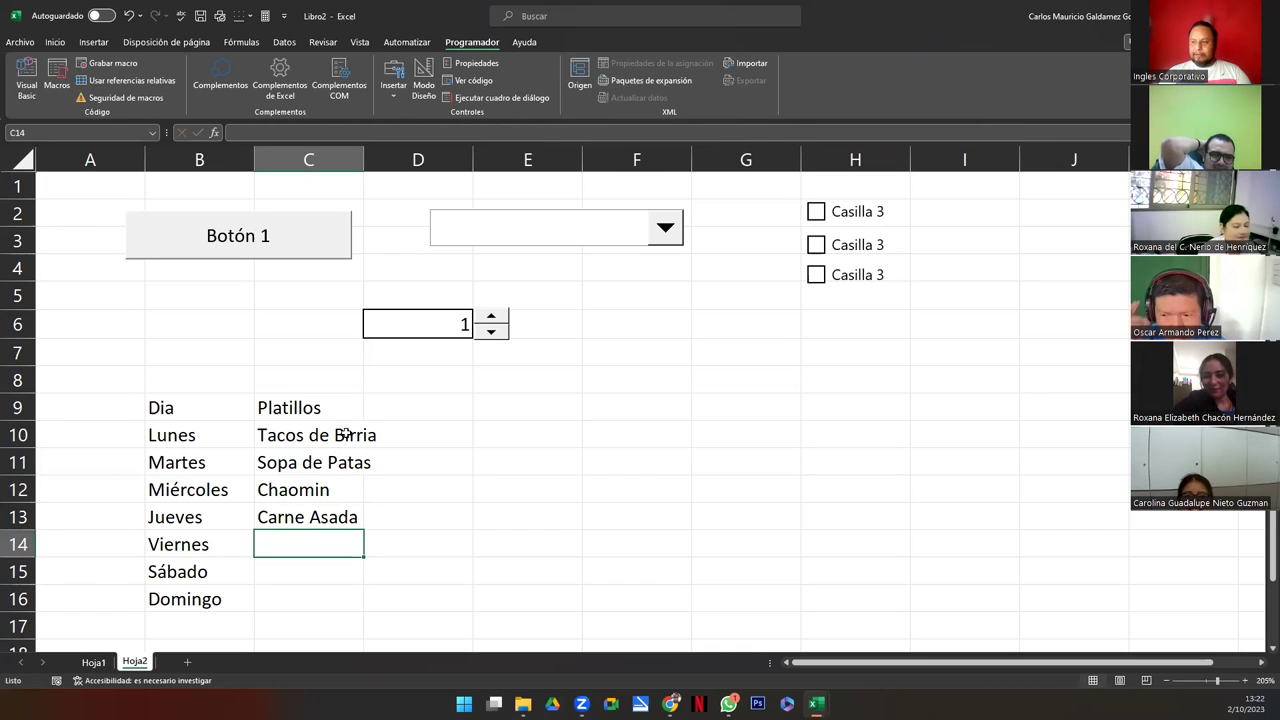
{"action": "type", "text": "Sopa de Re"}
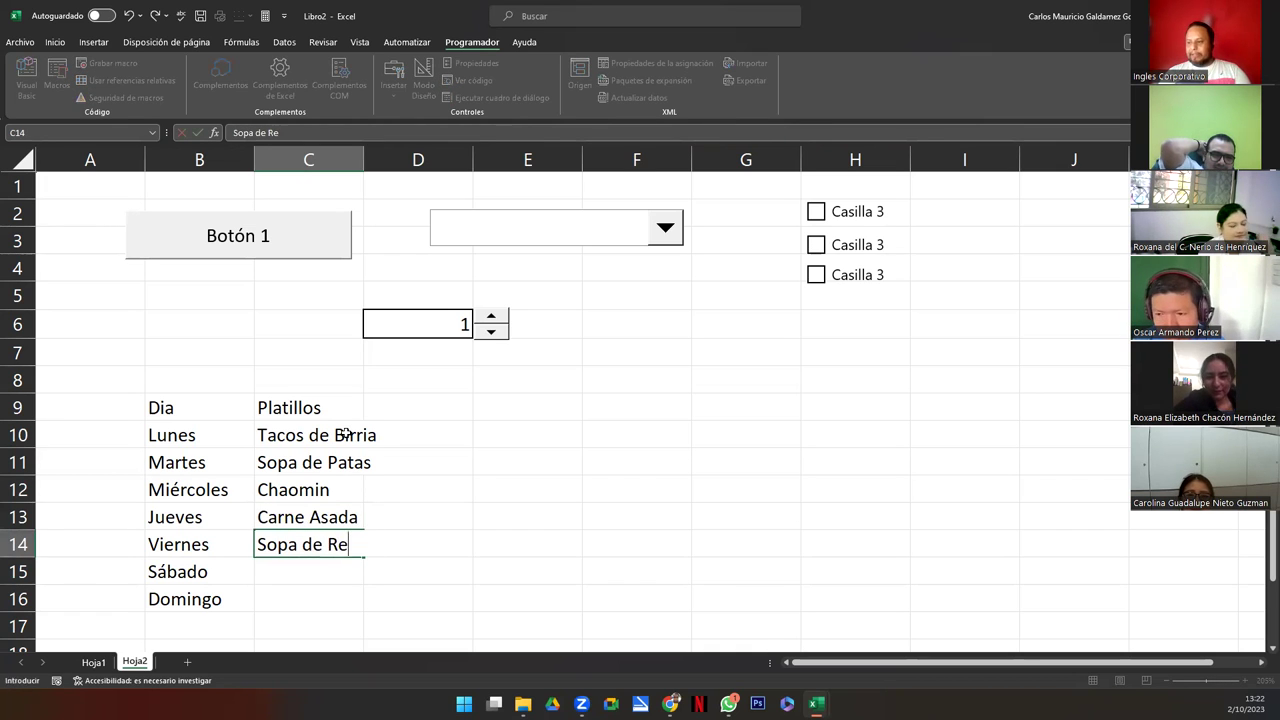
{"action": "type", "text": "s"}
{"action": "key", "text": "Return"}
{"action": "type", "text": "T"}
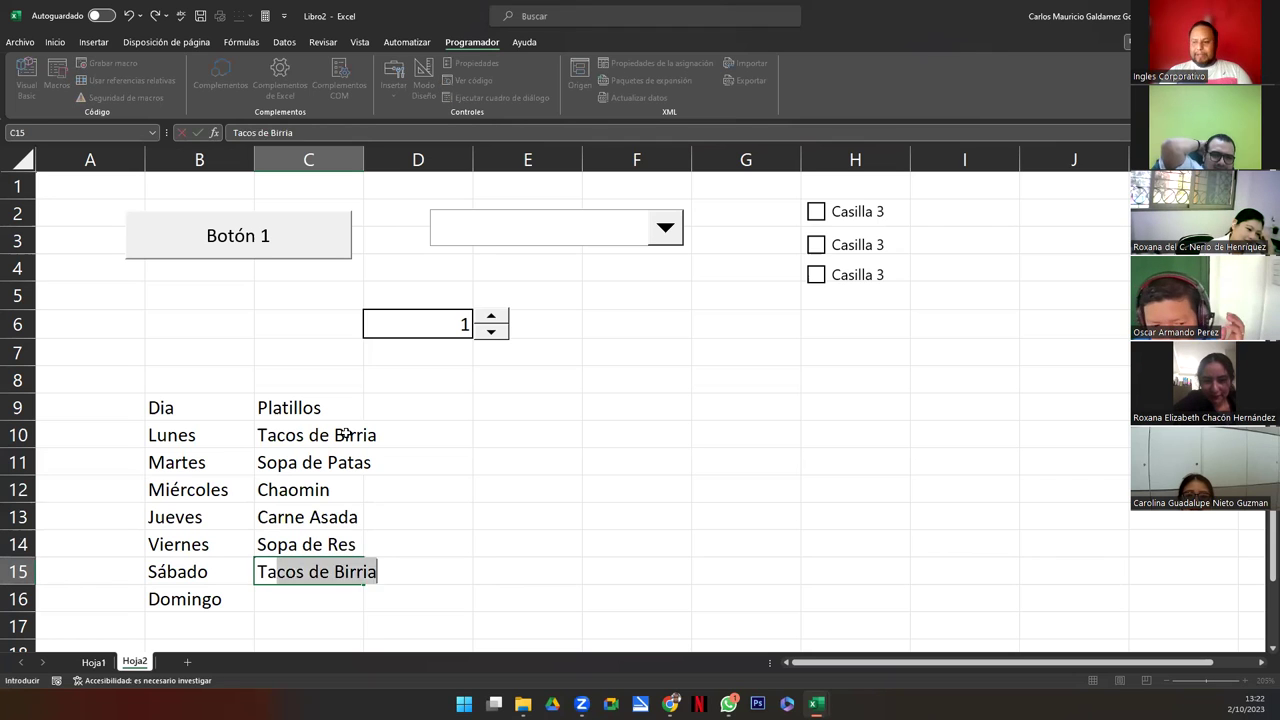
{"action": "type", "text": "amales de Res"}
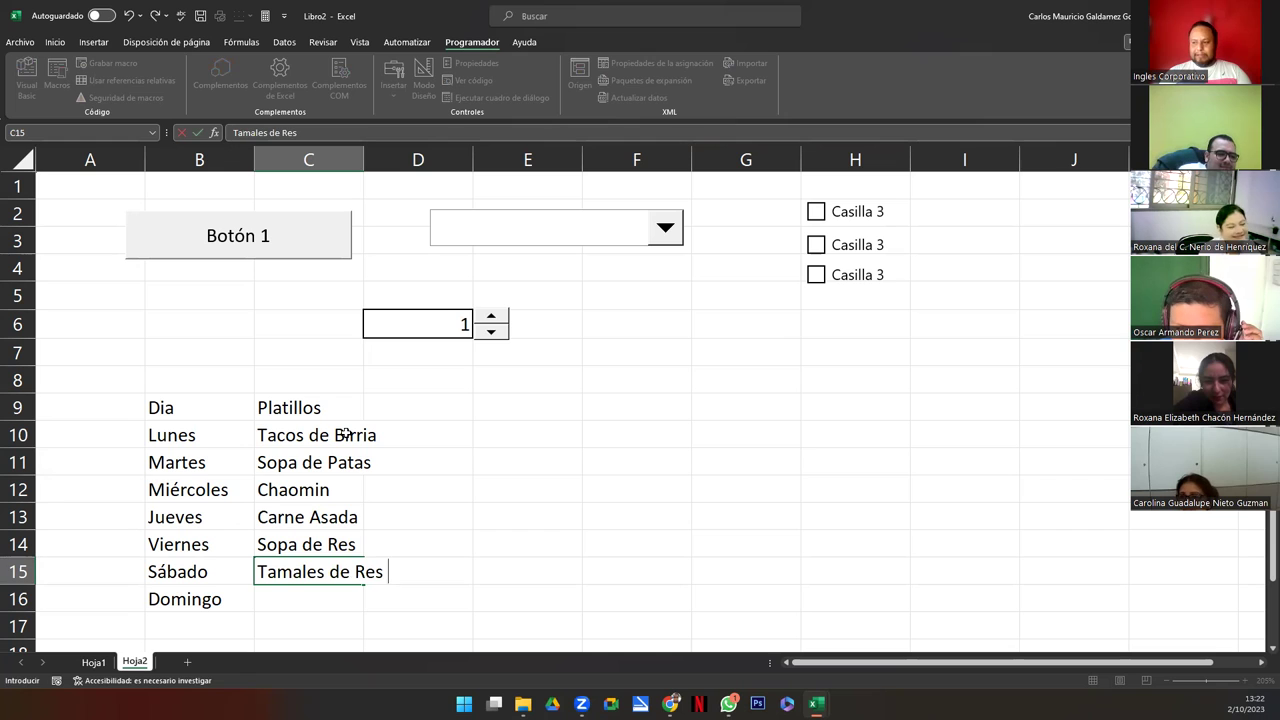
{"action": "key", "text": "Return"}
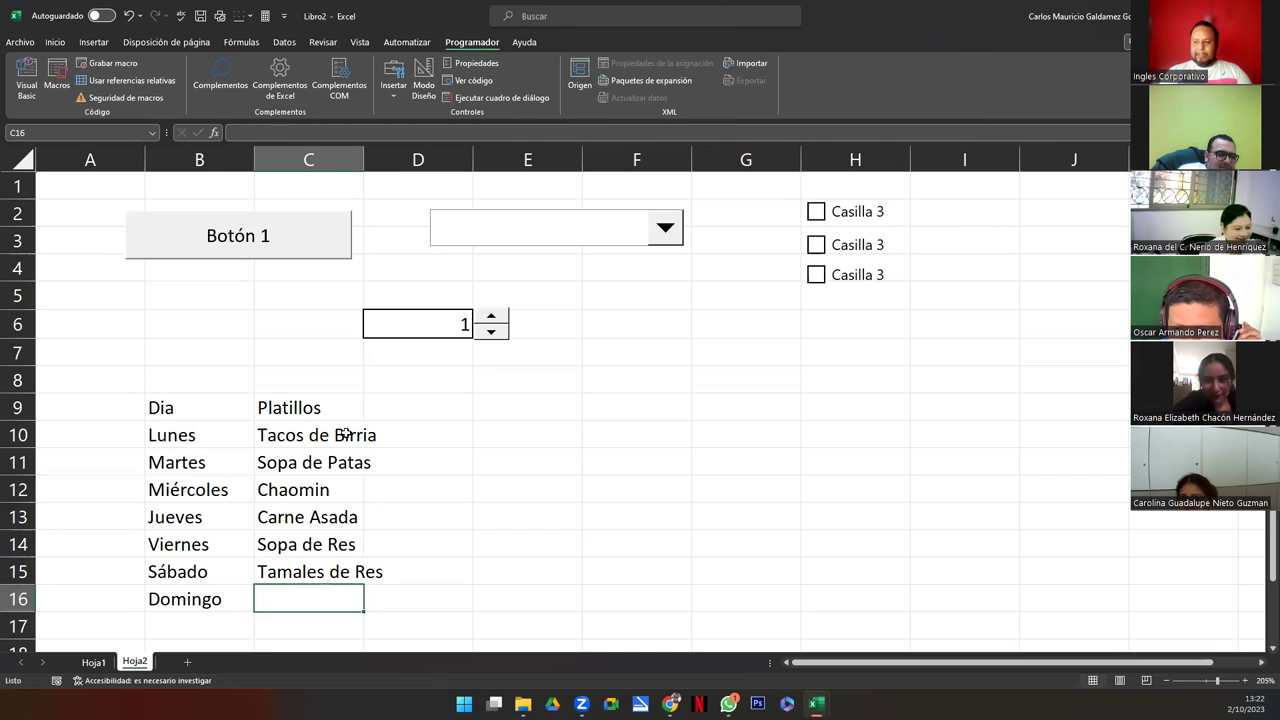
{"action": "type", "text": "A"}
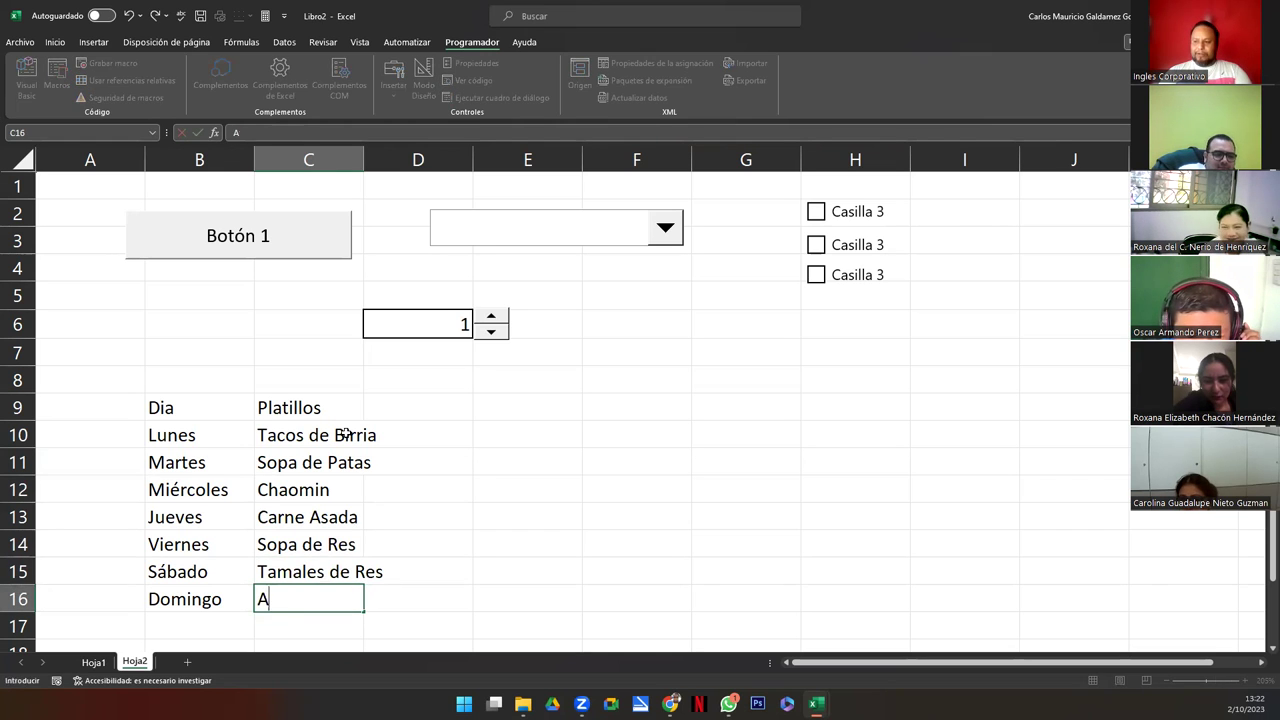
{"action": "type", "text": "tol de Elo"}
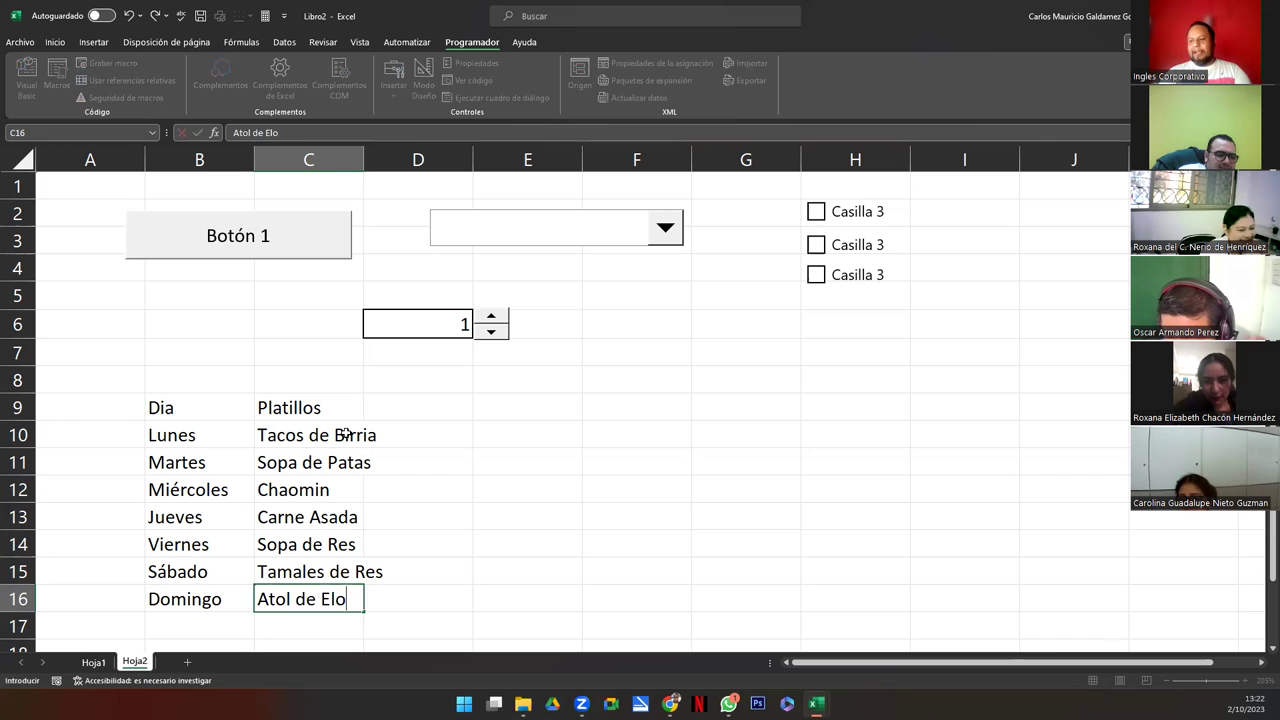
{"action": "key", "text": "Return"}
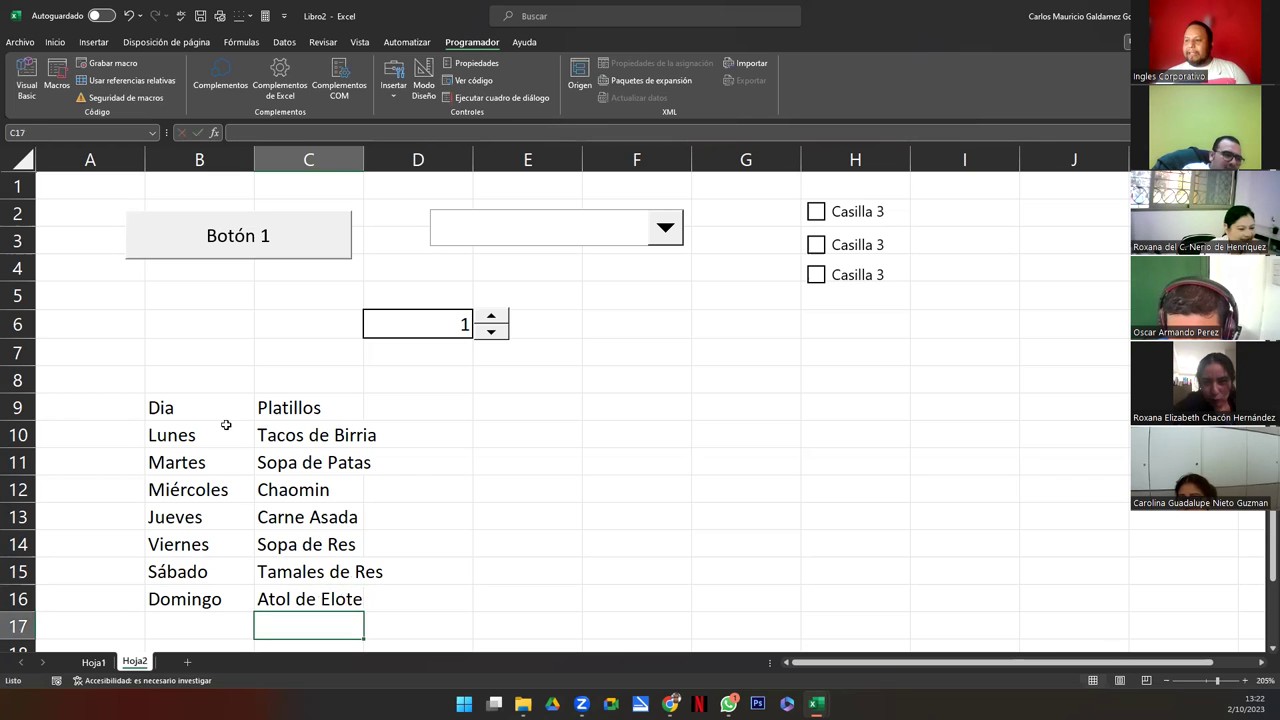
Autofit column C to the dish names and apply Todos los bordes to B9:C16
{"action": "left_click_drag", "start_coordinate": [200, 407], "coordinate": [320, 598]}
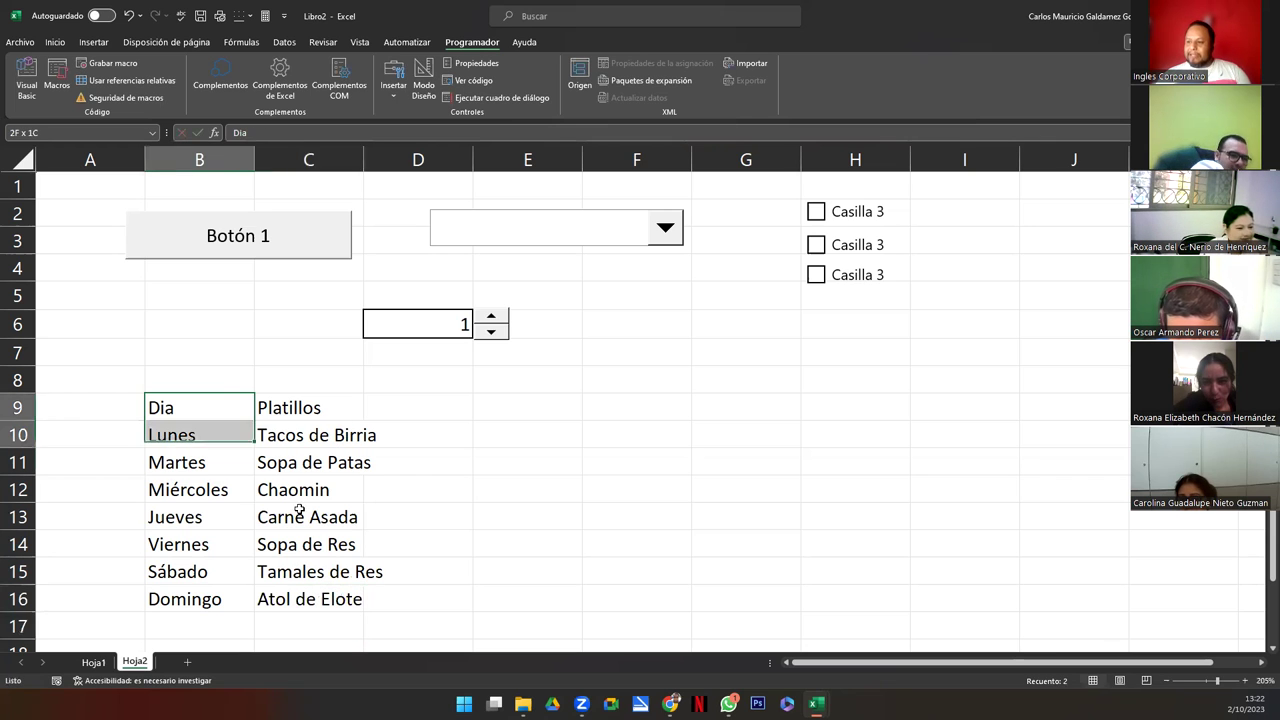
{"action": "double_click", "coordinate": [366, 160]}
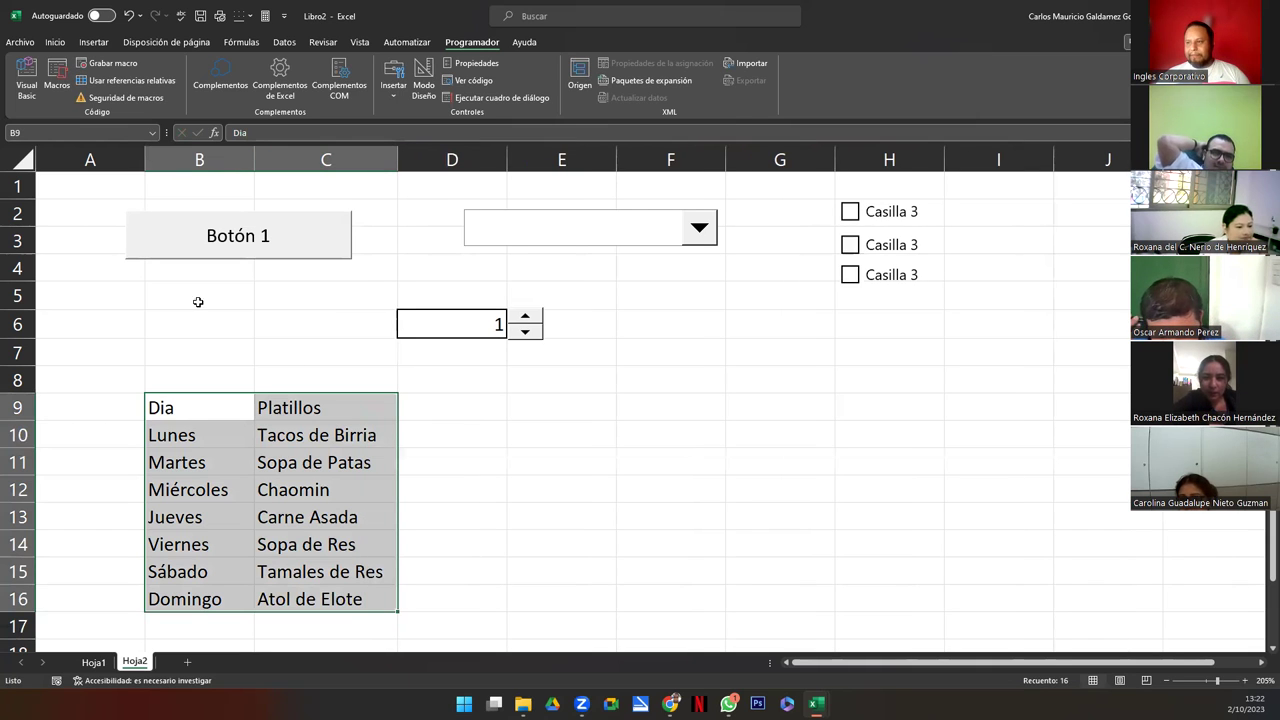
{"action": "left_click", "coordinate": [55, 42]}
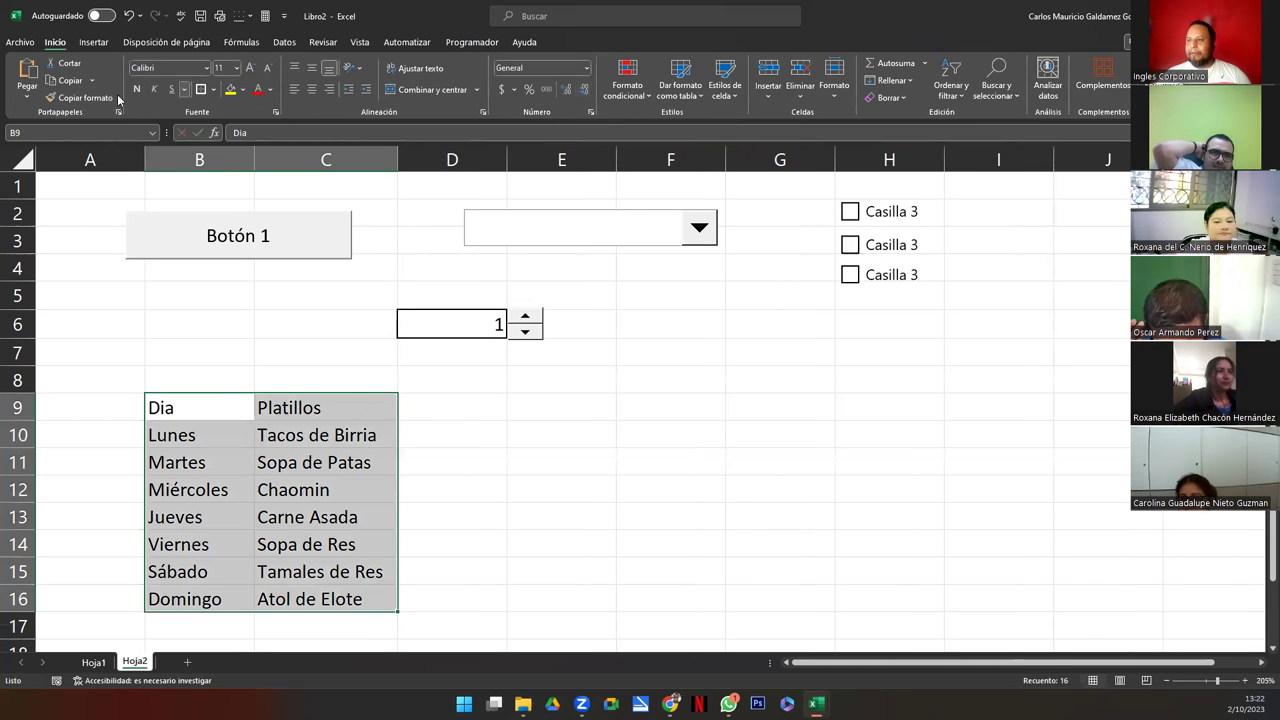
{"action": "left_click", "coordinate": [212, 89]}
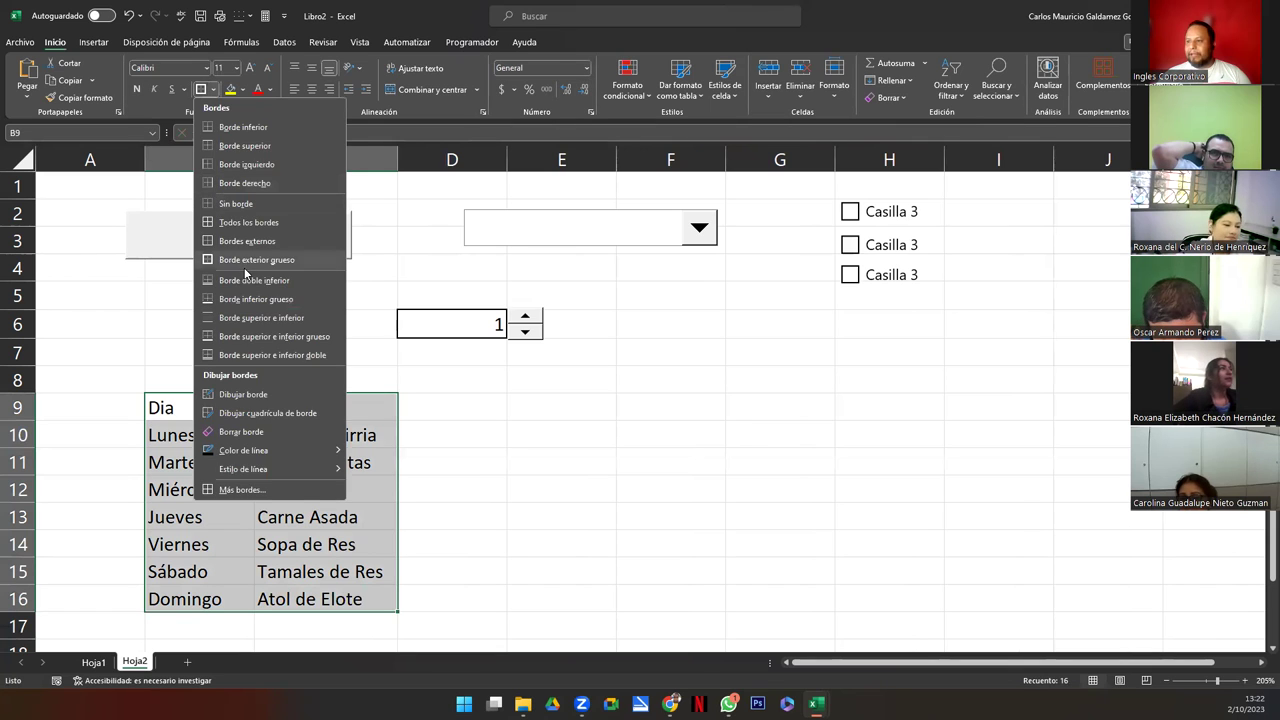
{"action": "left_click", "coordinate": [249, 222]}
{"action": "left_click", "coordinate": [326, 489]}
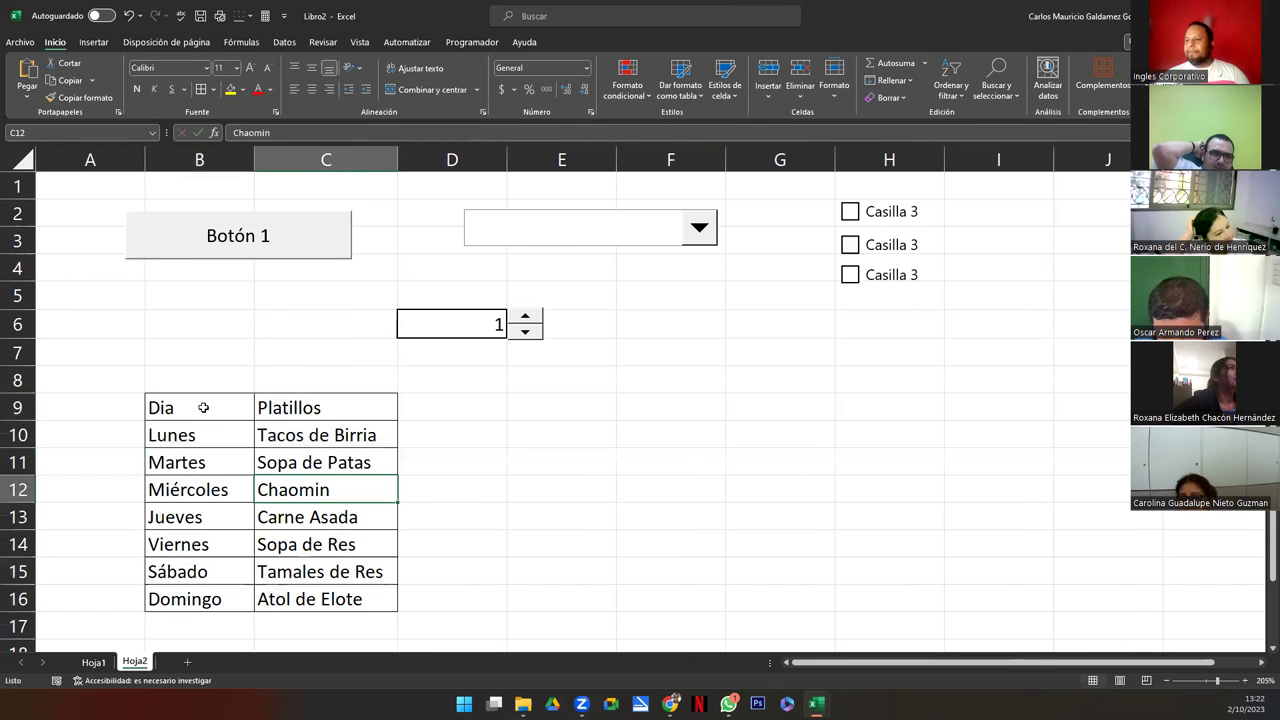
Open the still-empty combo box dropdown and close it again
{"action": "left_click", "coordinate": [203, 407]}
{"action": "left_click", "coordinate": [698, 240]}
{"action": "left_click", "coordinate": [698, 240]}
Set the combo box's input range to $C$10:$C$16 and its linked cell to $E$8
{"action": "right_click", "coordinate": [698, 240]}
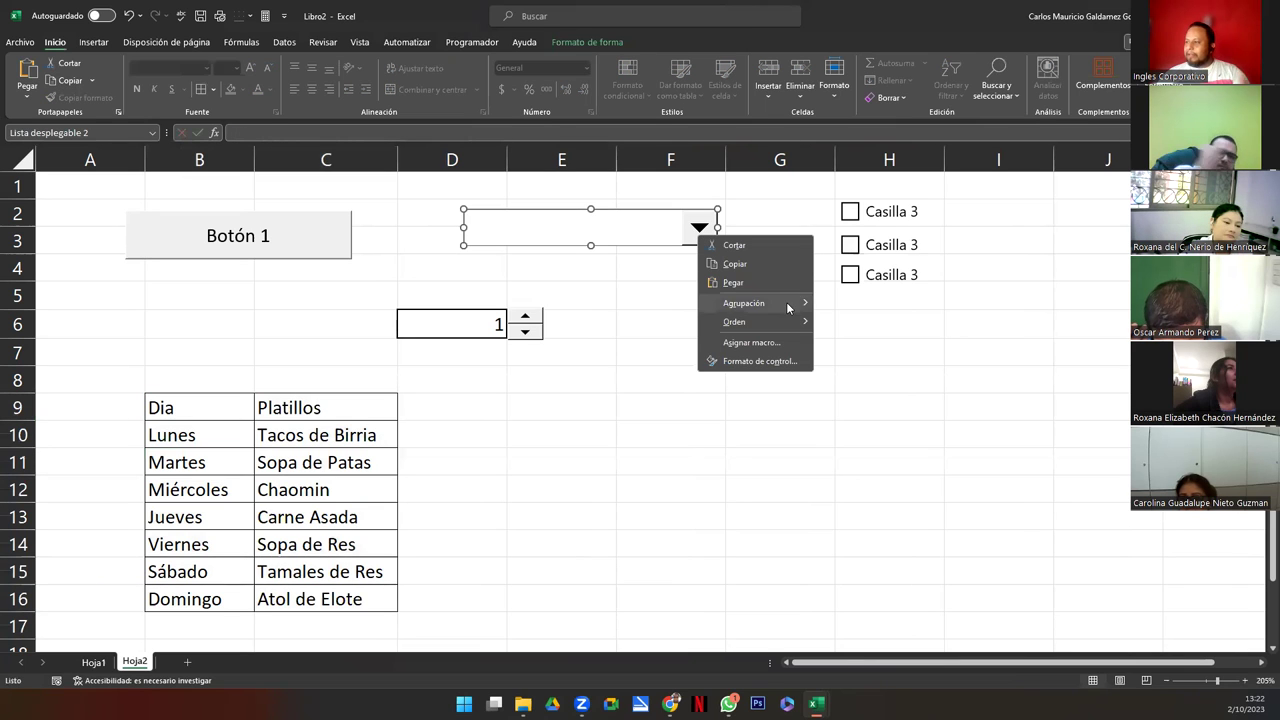
{"action": "left_click", "coordinate": [774, 362]}
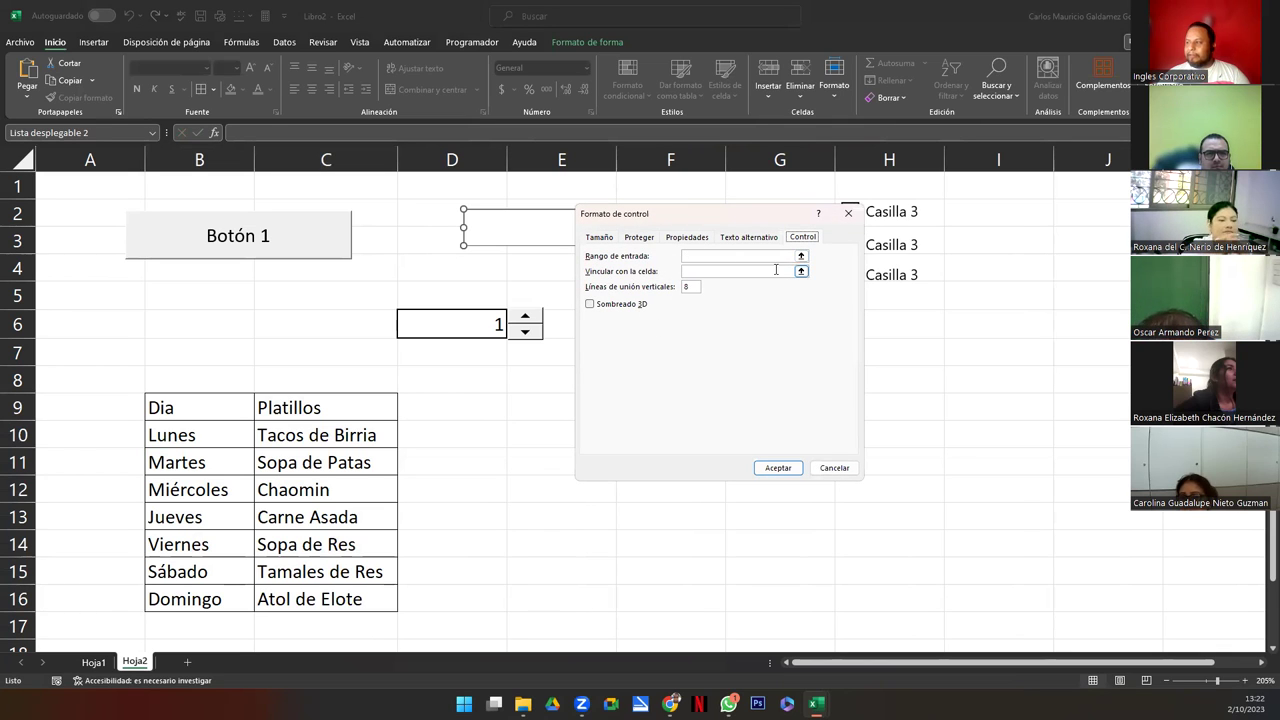
{"action": "left_click", "coordinate": [695, 256]}
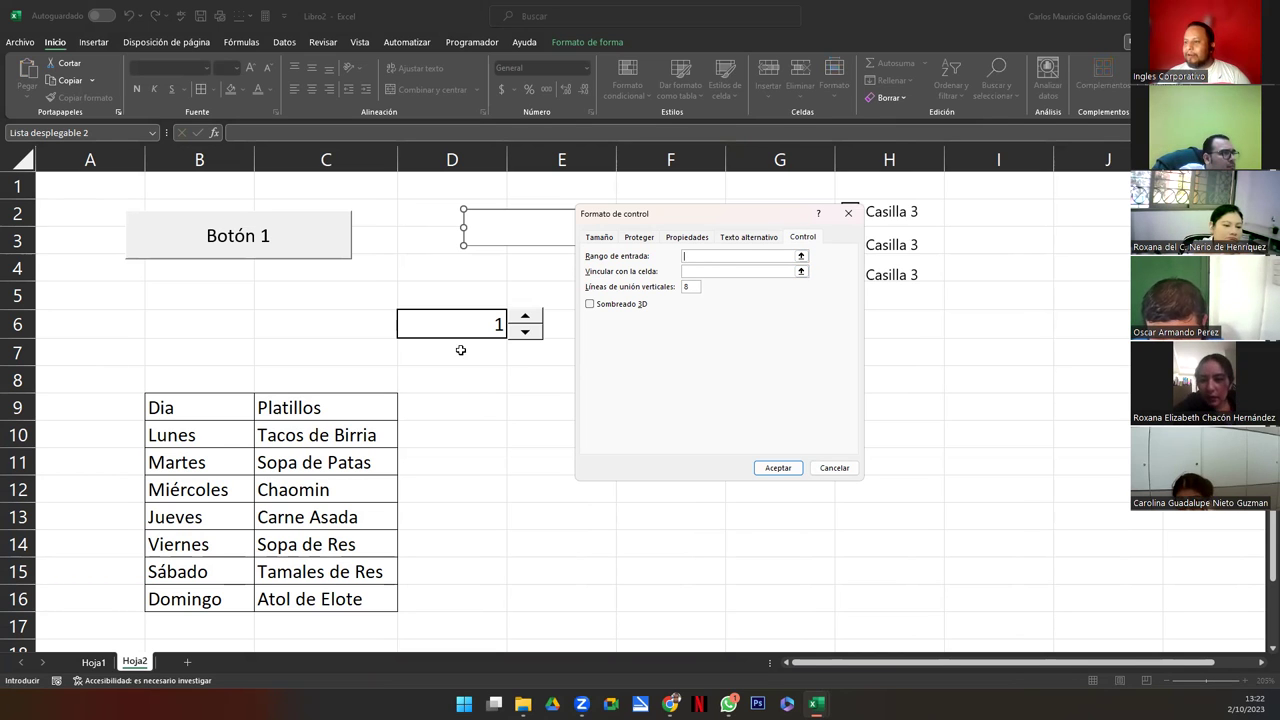
{"action": "left_click_drag", "start_coordinate": [285, 437], "coordinate": [303, 598]}
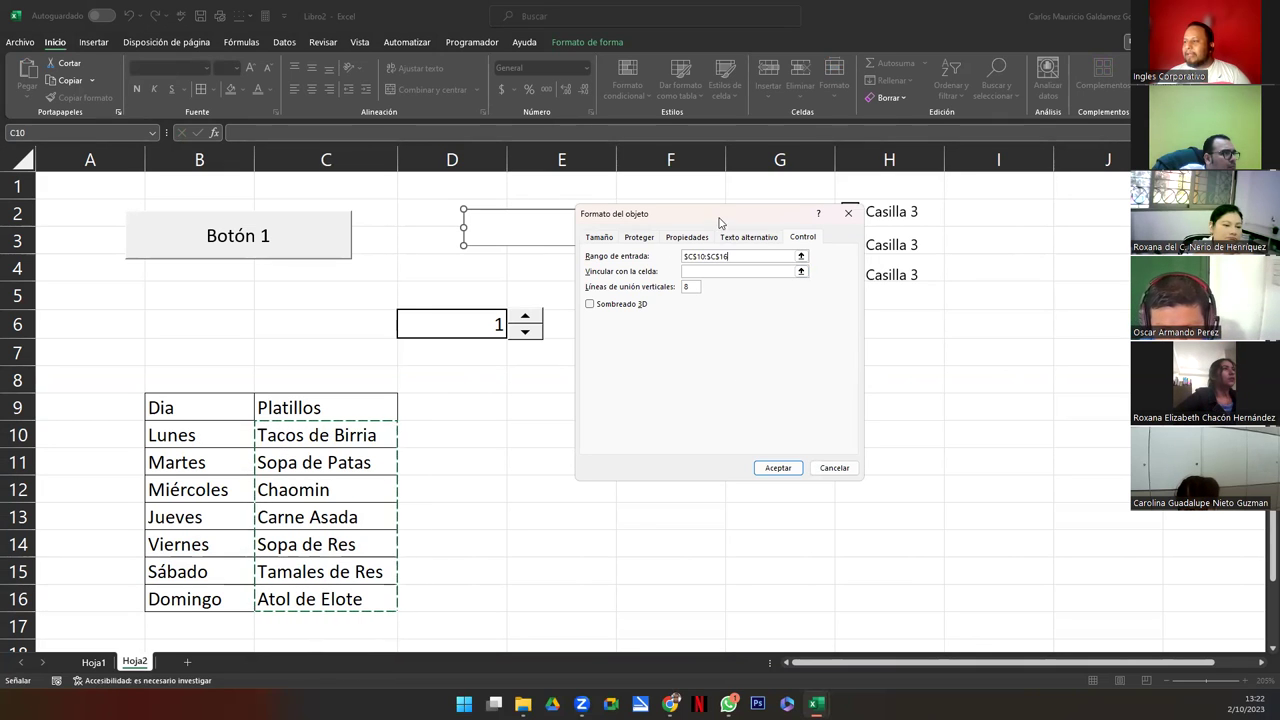
{"action": "left_click_drag", "start_coordinate": [724, 222], "coordinate": [930, 317]}
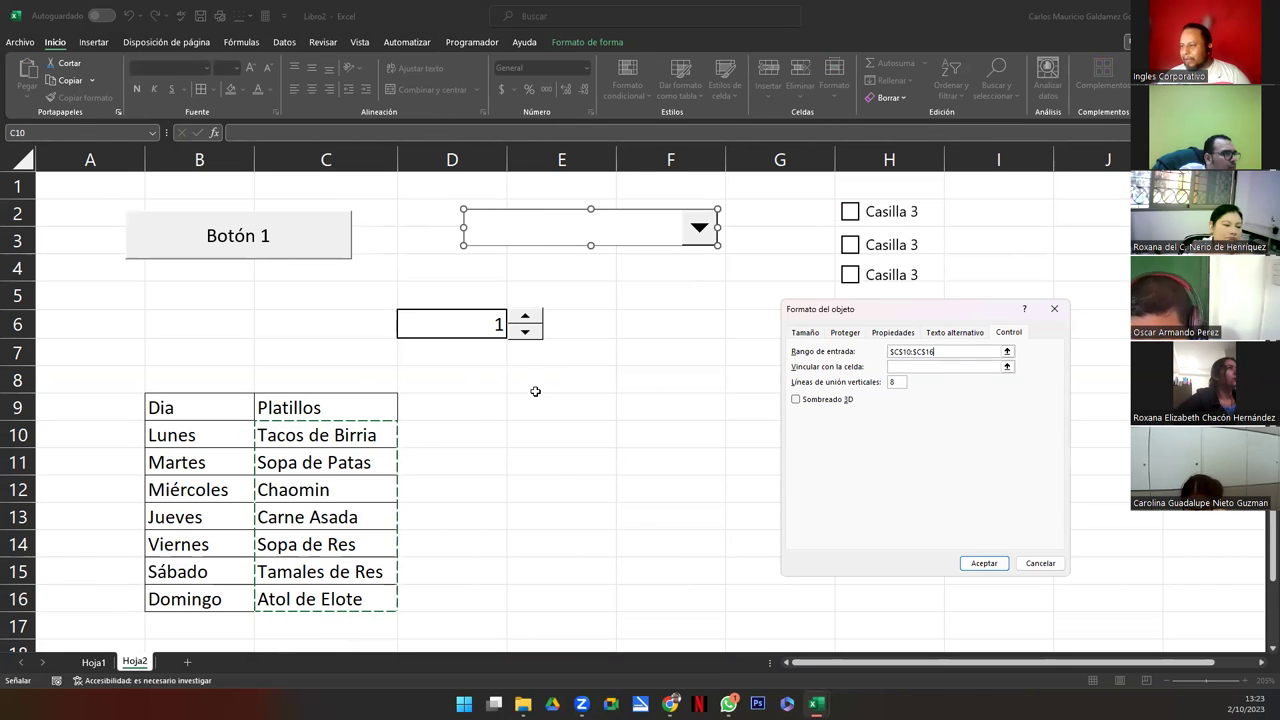
{"action": "key", "text": "Tab"}
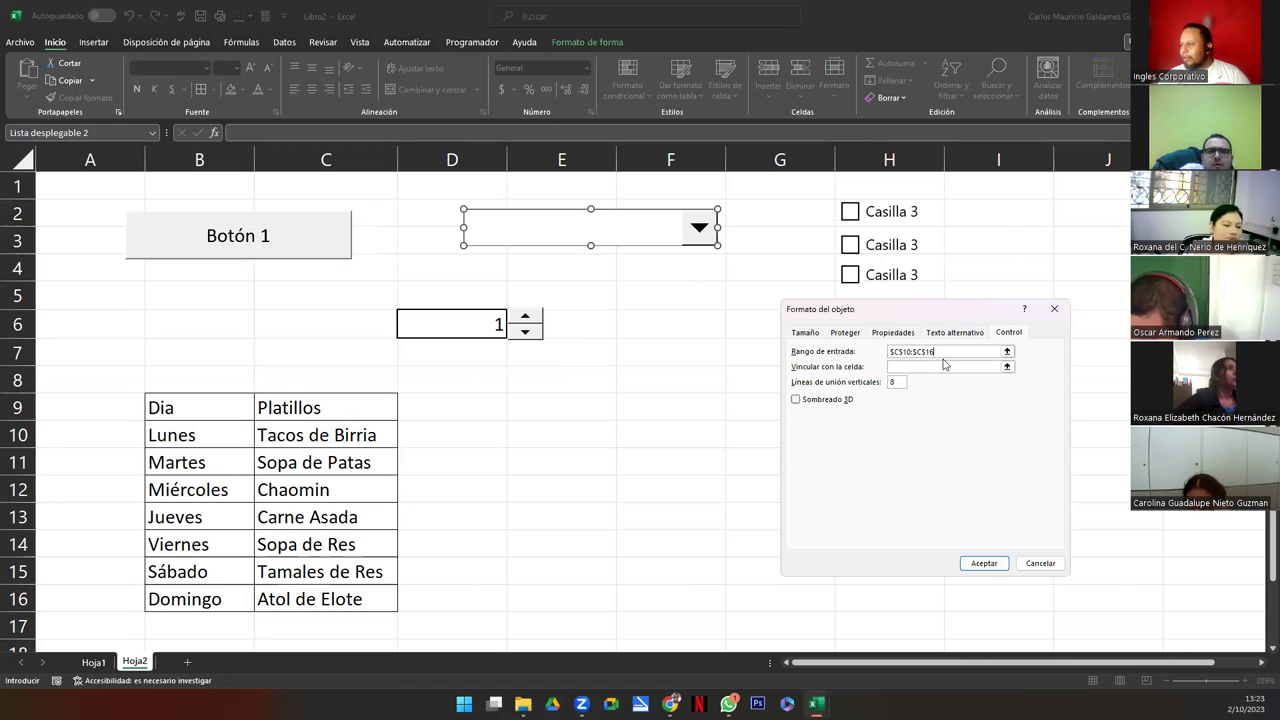
{"action": "left_click", "coordinate": [552, 382]}
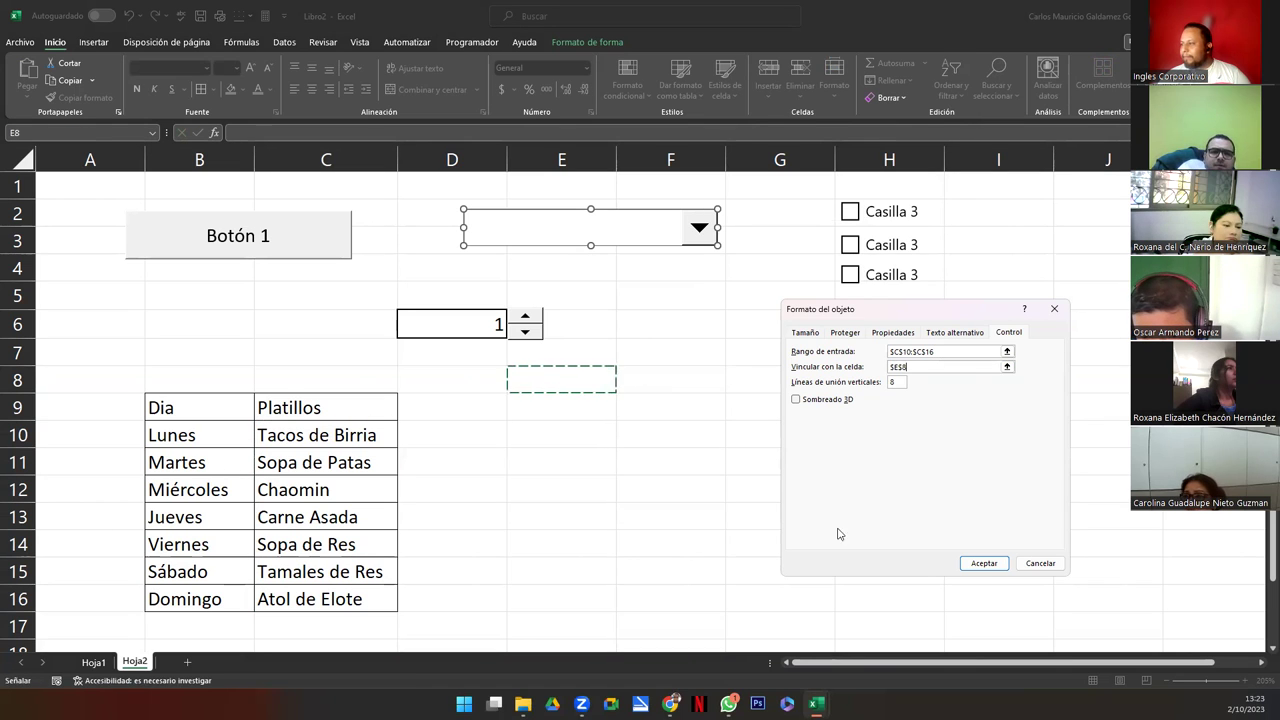
{"action": "left_click", "coordinate": [993, 564]}
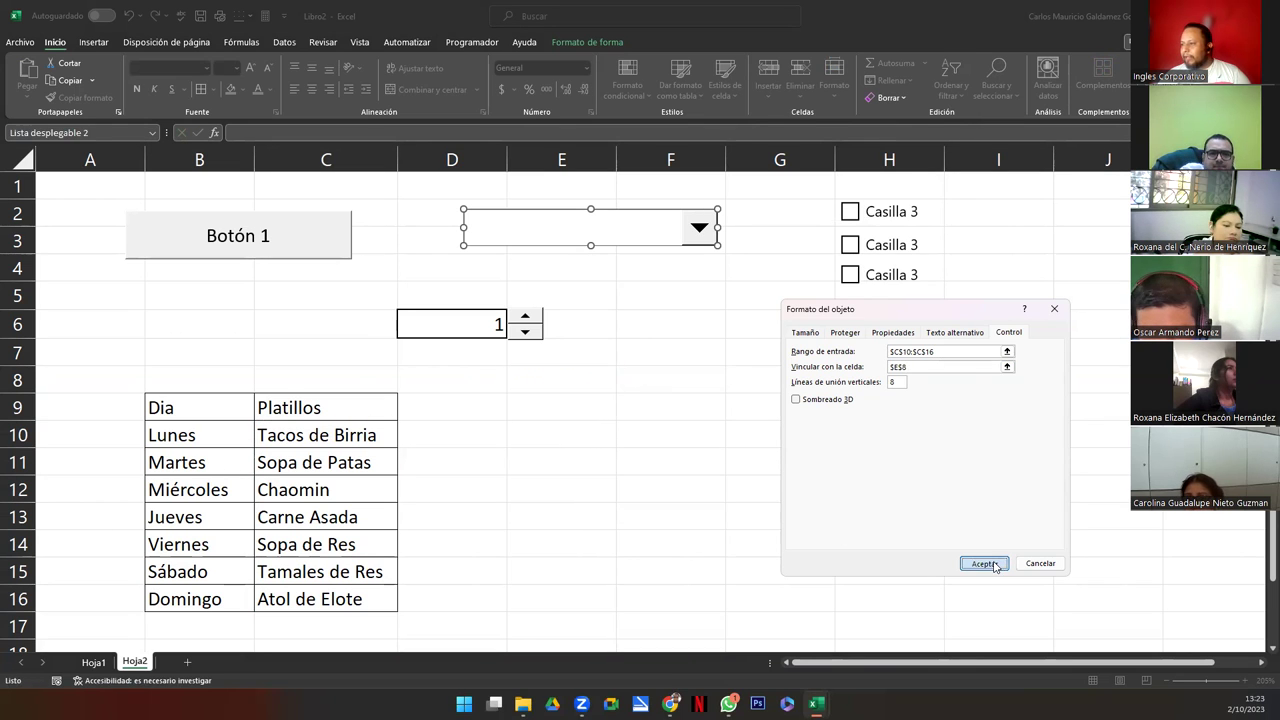
Move the dropdown beside E8, narrow it, and pick Tacos de Birria to check E8
{"action": "mouse_move", "coordinate": [678, 240]}
{"action": "left_mouse_down"}
{"action": "mouse_move", "coordinate": [841, 391]}
{"action": "mouse_move", "coordinate": [830, 395]}
{"action": "left_mouse_up"}
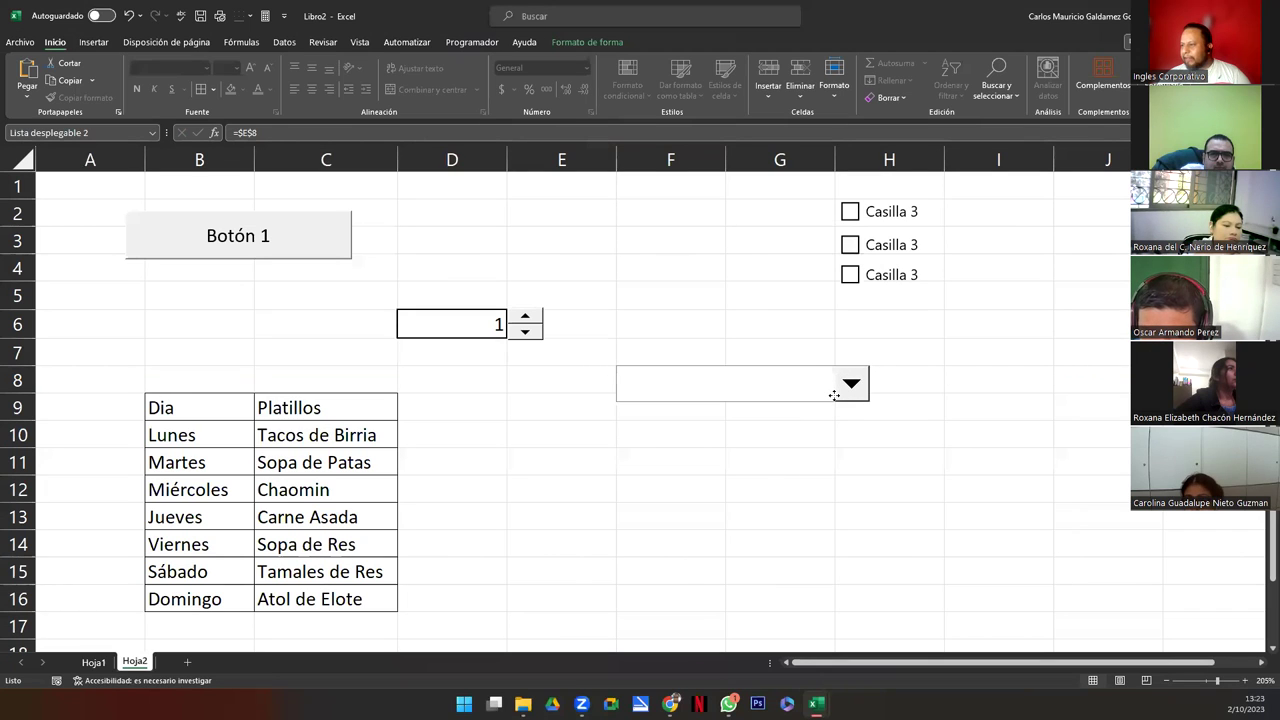
{"action": "left_click_drag", "start_coordinate": [871, 404], "coordinate": [833, 394]}
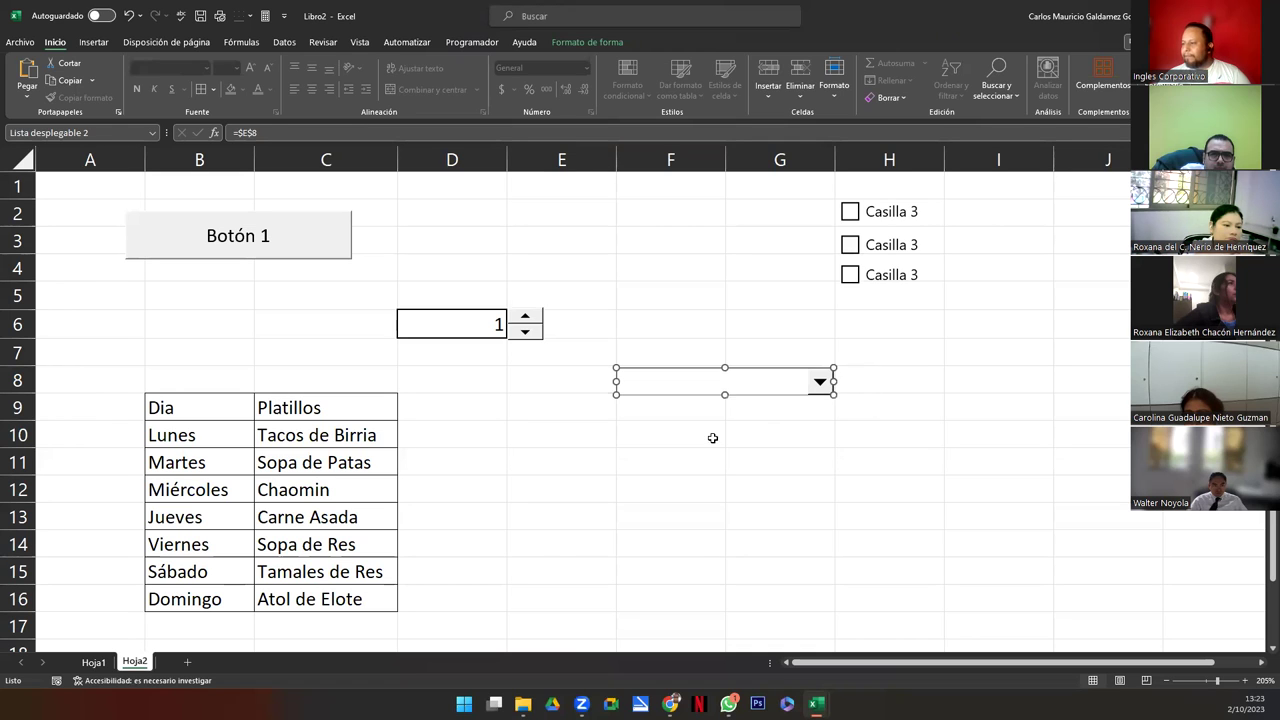
{"action": "left_click", "coordinate": [711, 437]}
{"action": "left_click", "coordinate": [820, 385]}
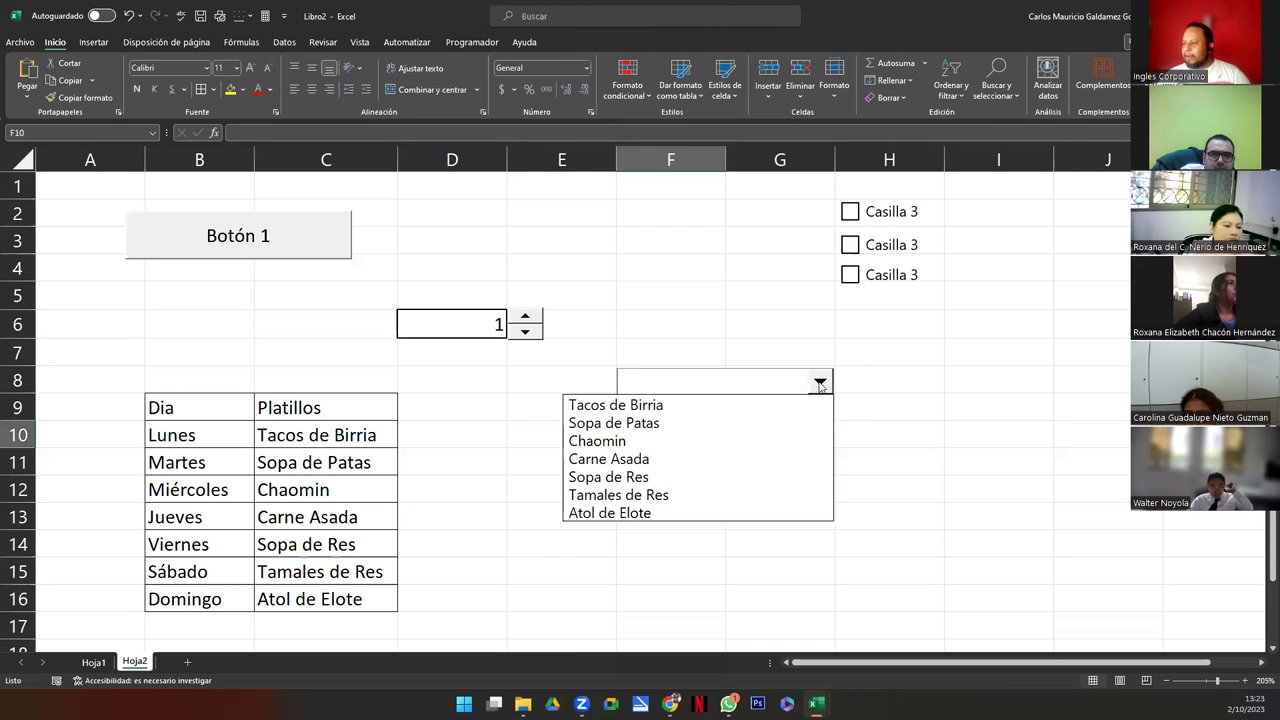
{"action": "left_click", "coordinate": [643, 406]}
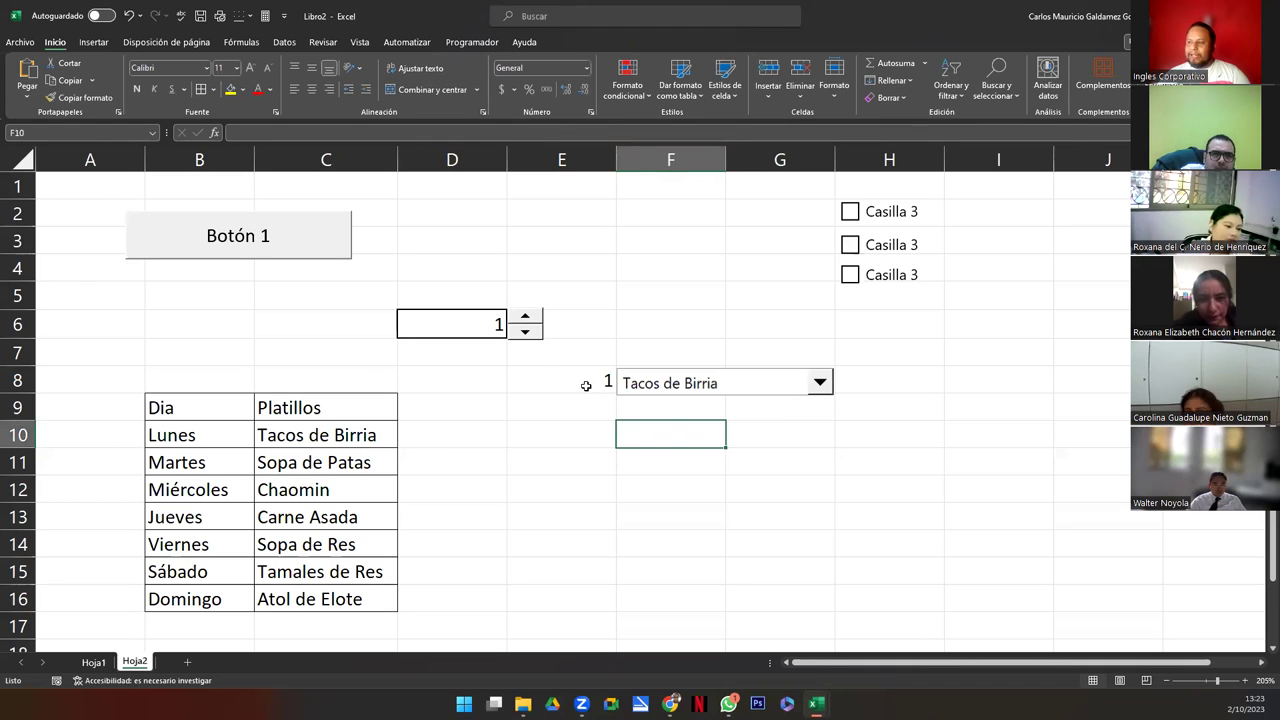
{"action": "left_click", "coordinate": [590, 385]}
{"action": "left_click", "coordinate": [221, 437]}
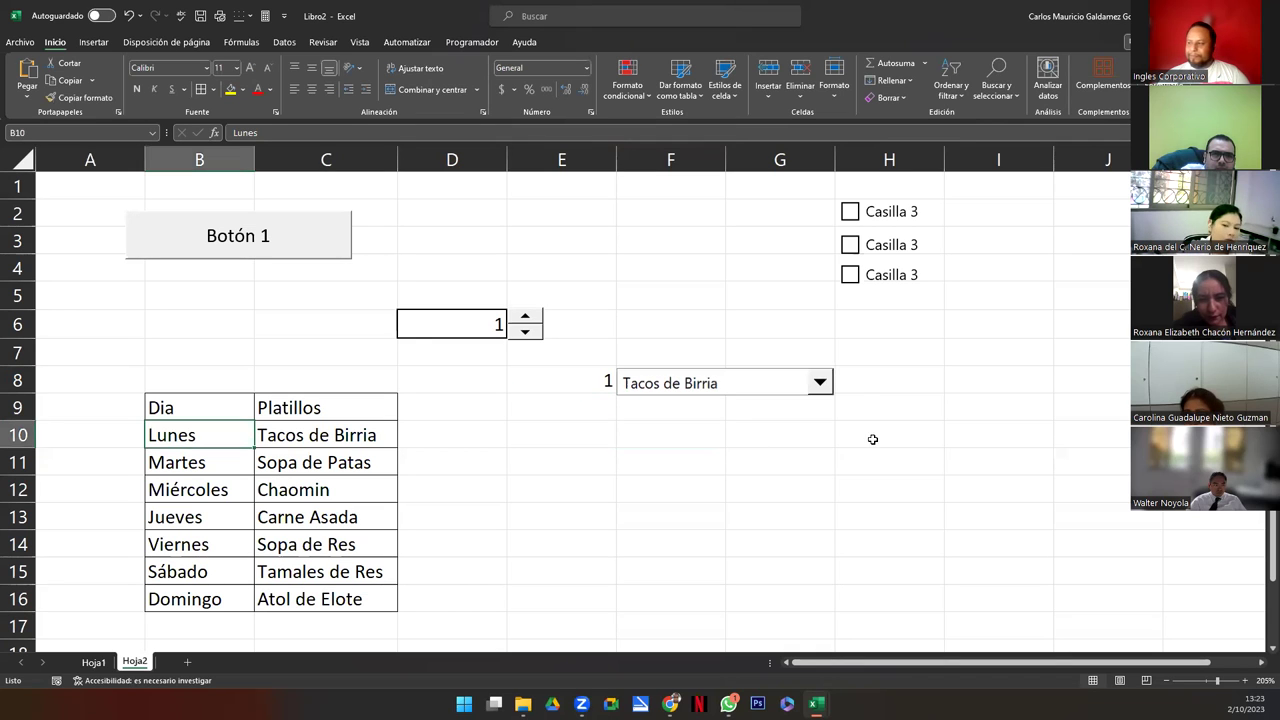
Test dropdown picks Sopa de Patas, Chaomin (E8 shows 3) and Sopa de Res
{"action": "left_click", "coordinate": [820, 383]}
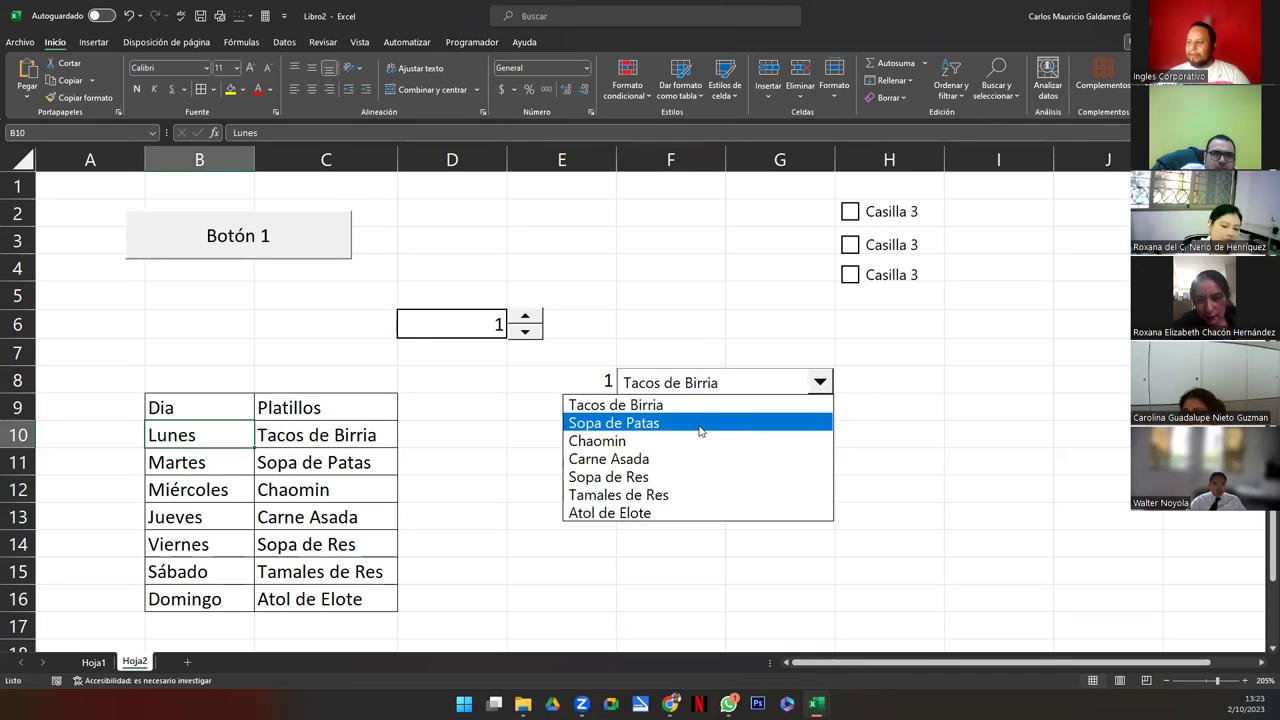
{"action": "left_click", "coordinate": [701, 430]}
{"action": "left_click", "coordinate": [822, 390]}
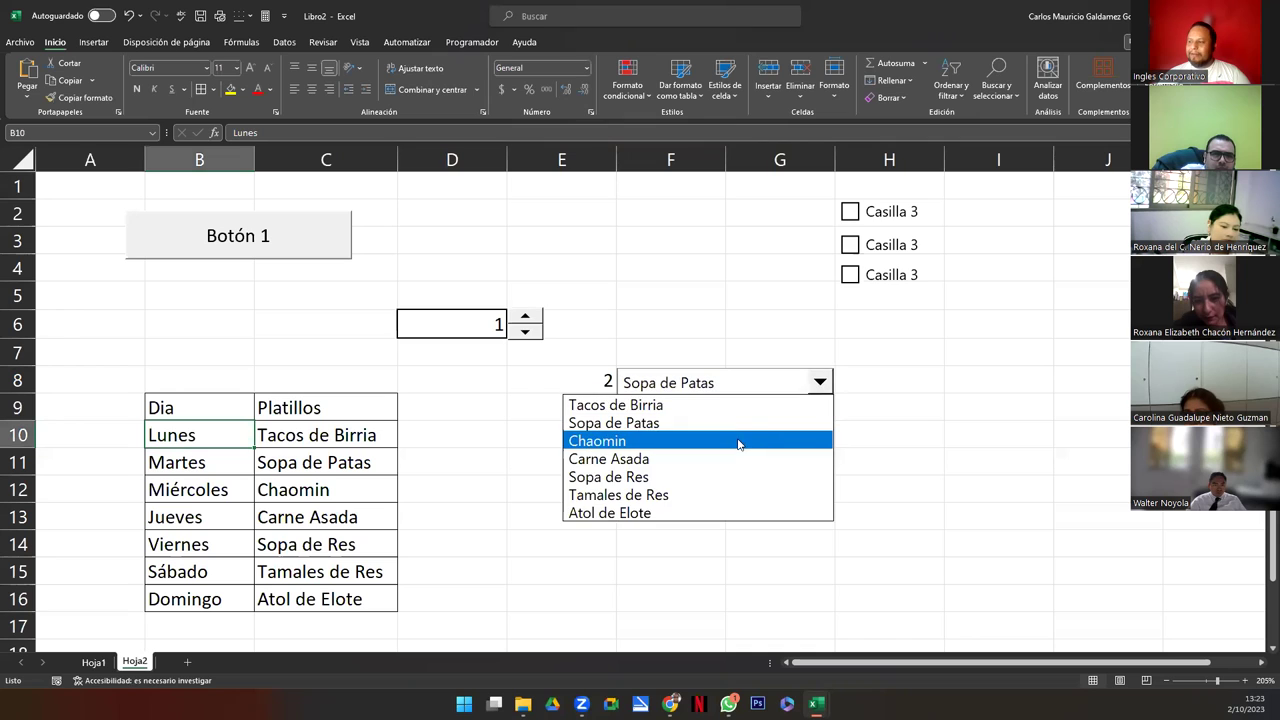
{"action": "left_click", "coordinate": [740, 443]}
{"action": "left_click", "coordinate": [593, 377]}
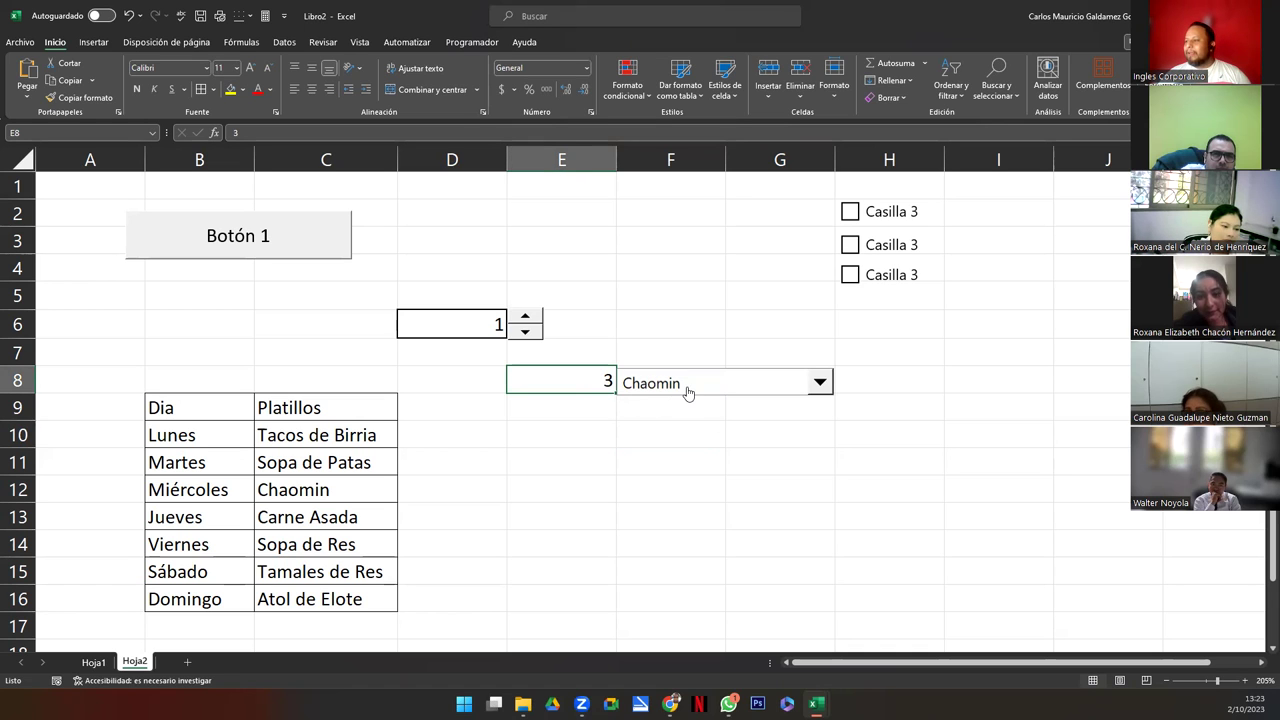
{"action": "left_click", "coordinate": [703, 432]}
{"action": "right_click", "coordinate": [703, 432]}
{"action": "key", "text": "Escape"}
{"action": "left_click", "coordinate": [820, 383]}
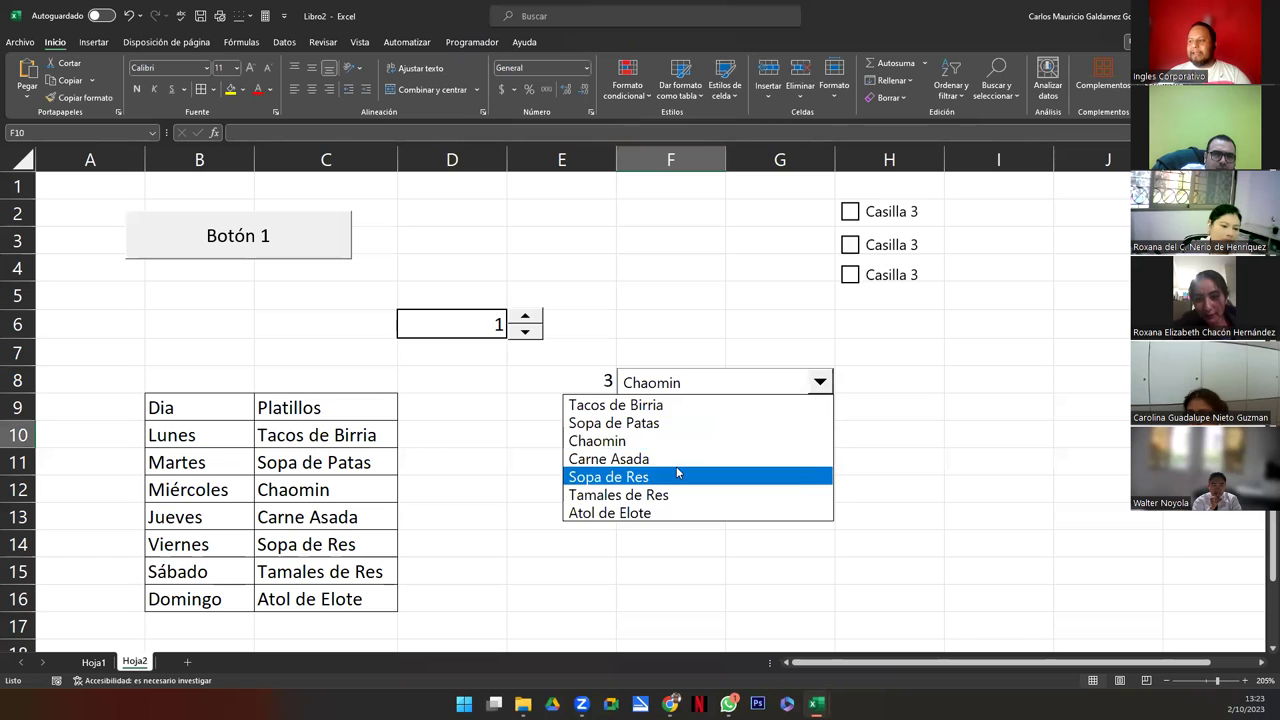
{"action": "left_click", "coordinate": [679, 472]}
Move the dropdown up to E2:F2 and its linked cell from E8 to D2
{"action": "right_click", "coordinate": [706, 397]}
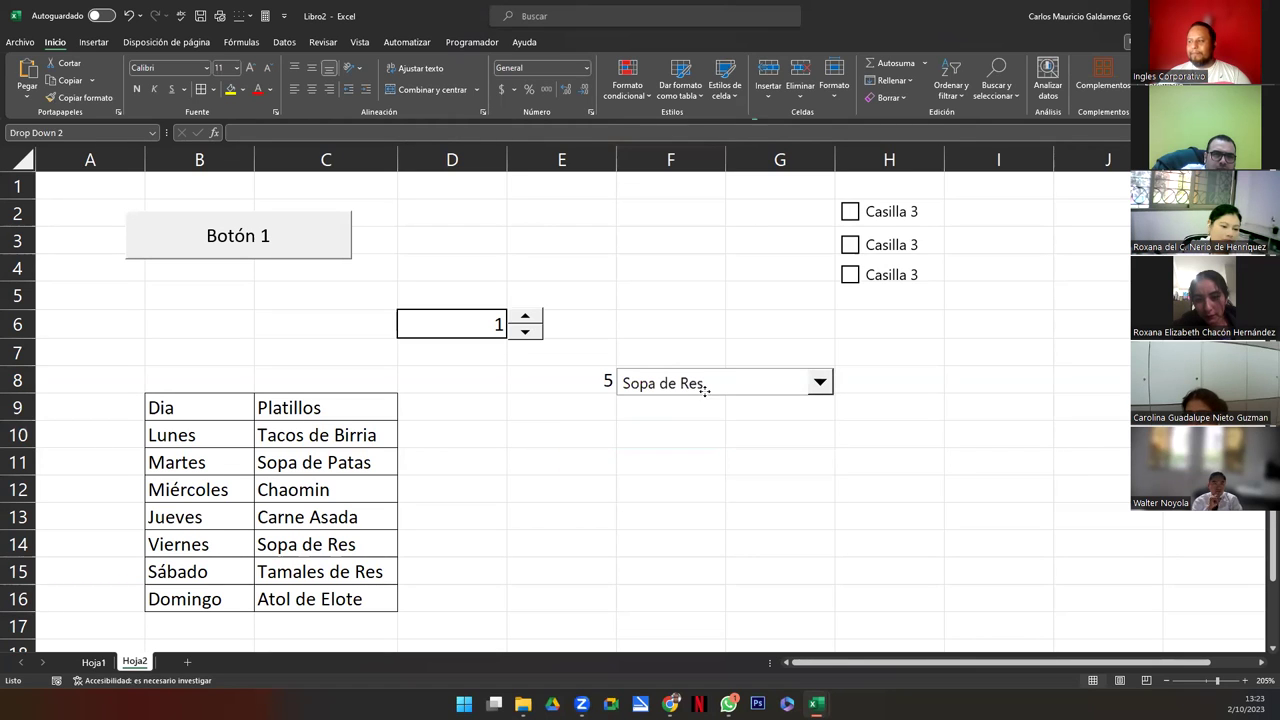
{"action": "key", "text": "Escape"}
{"action": "left_click_drag", "start_coordinate": [706, 391], "coordinate": [597, 226]}
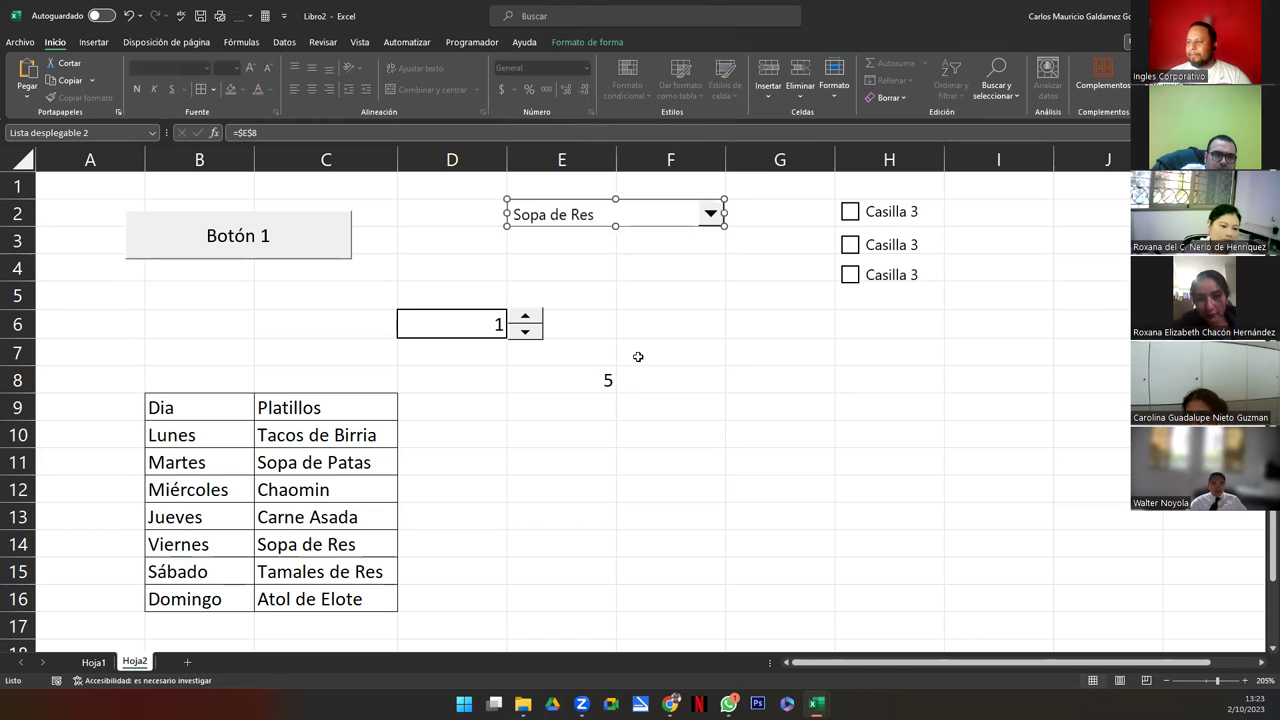
{"action": "right_click", "coordinate": [590, 385]}
{"action": "left_click", "coordinate": [581, 381]}
{"action": "left_click_drag", "start_coordinate": [583, 392], "coordinate": [462, 216]}
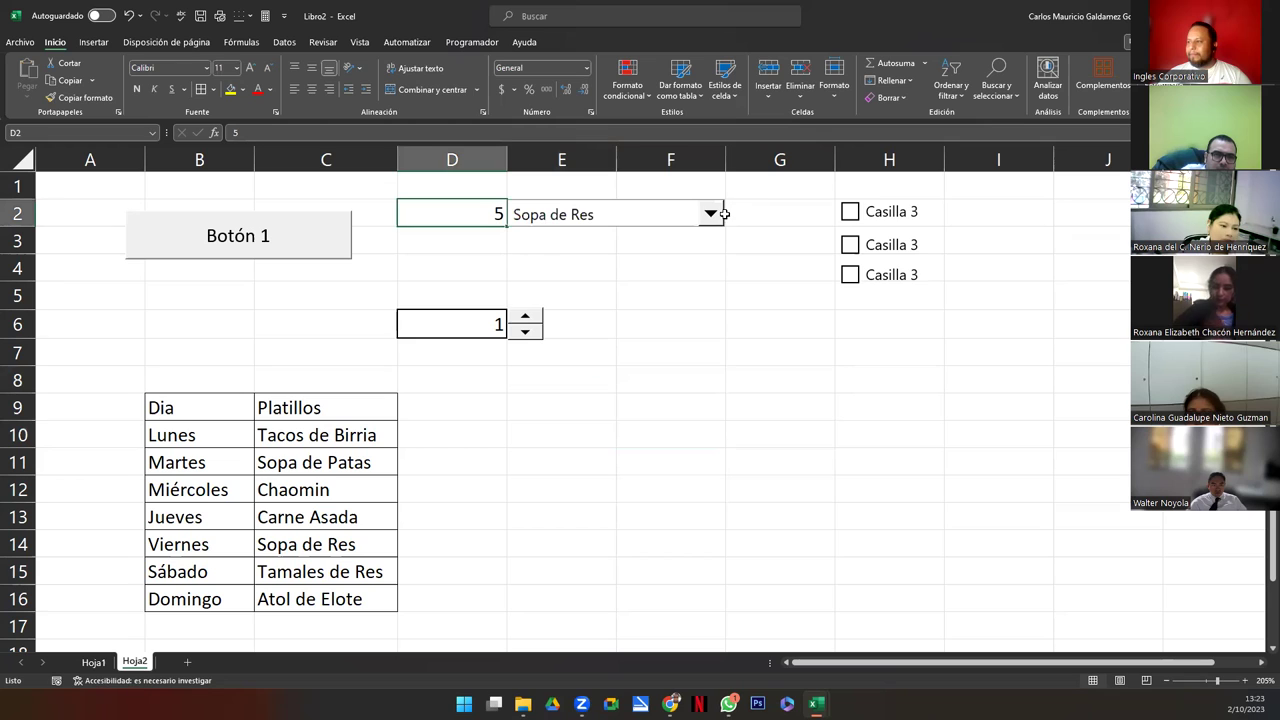
Choose Sopa de Patas in the moved dropdown so D2 shows 2
{"action": "left_click", "coordinate": [724, 213]}
{"action": "left_click", "coordinate": [711, 214]}
{"action": "left_click", "coordinate": [608, 300]}
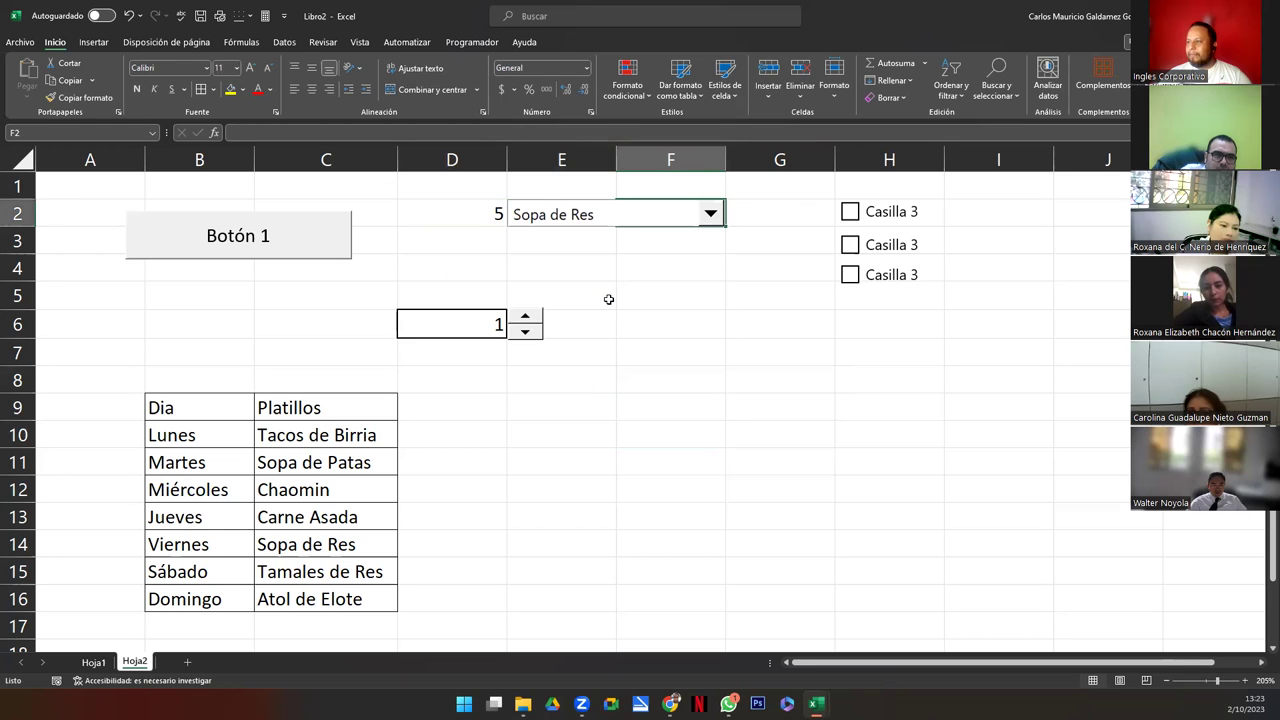
{"action": "left_click", "coordinate": [609, 254]}
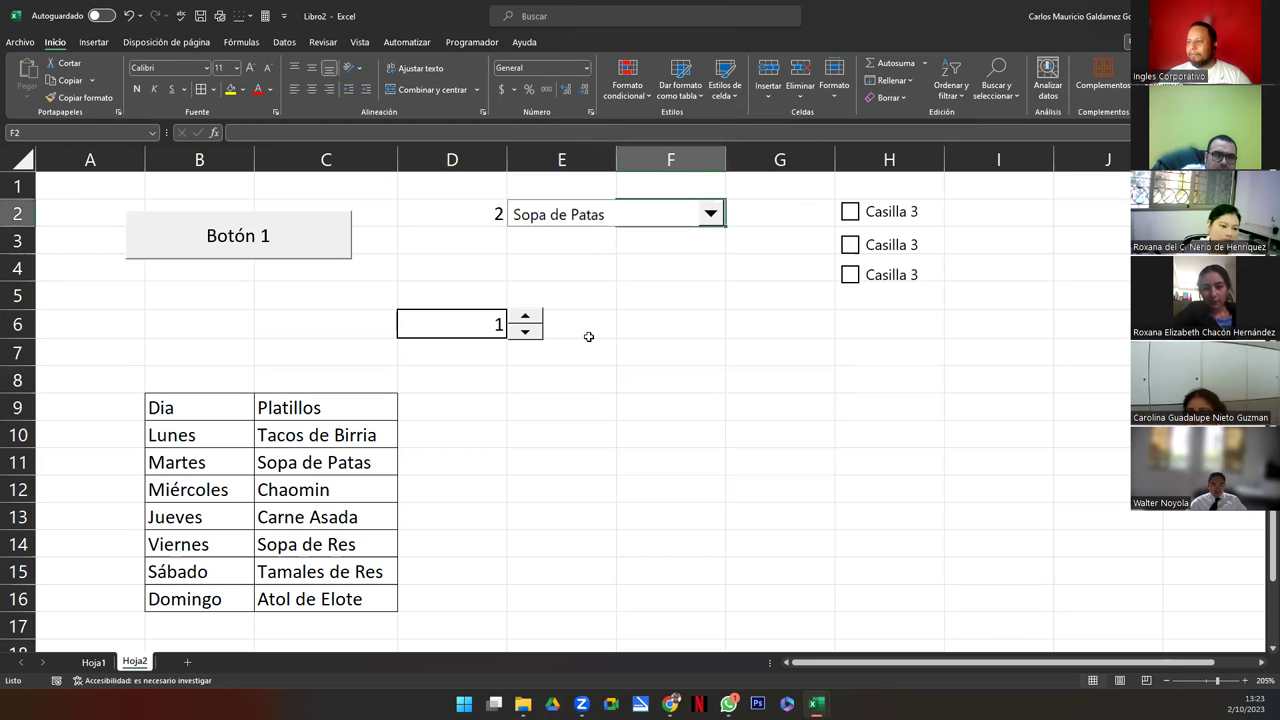
{"action": "left_click", "coordinate": [606, 379]}
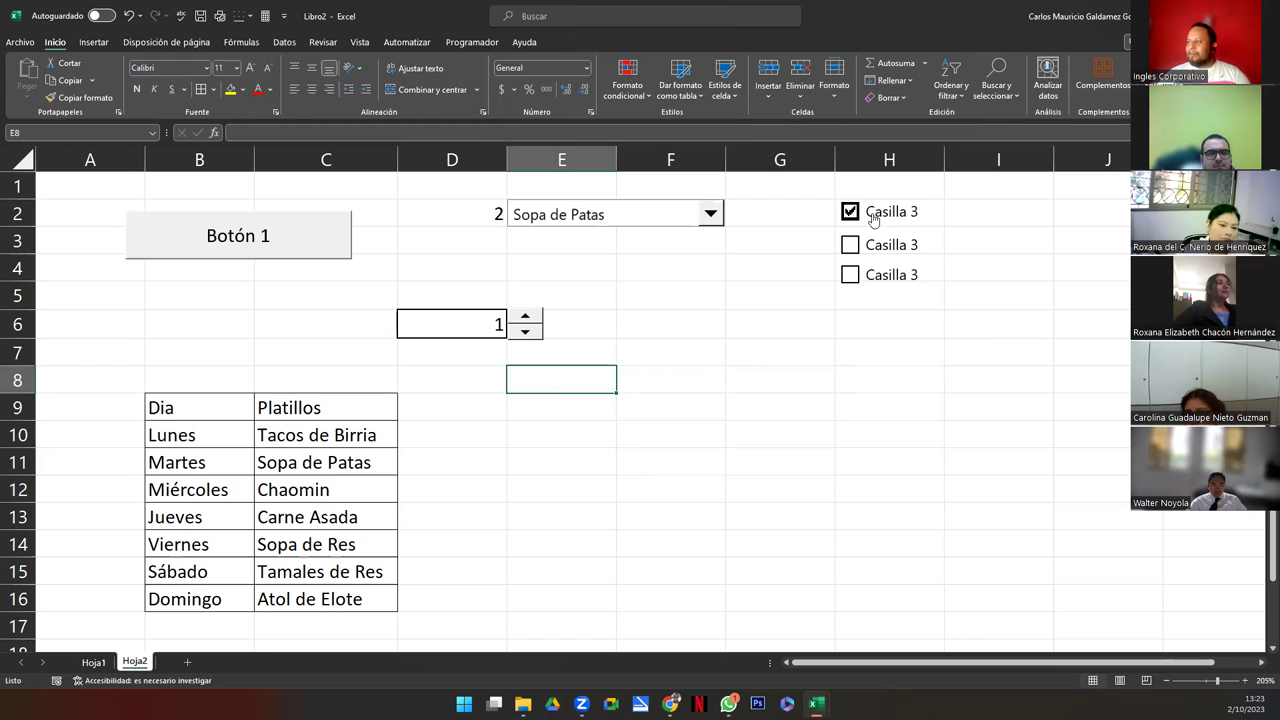
Link the first Casilla 3 checkbox to cell G2 via Formato de control
{"action": "left_click", "coordinate": [873, 219]}
{"action": "right_click", "coordinate": [873, 215]}
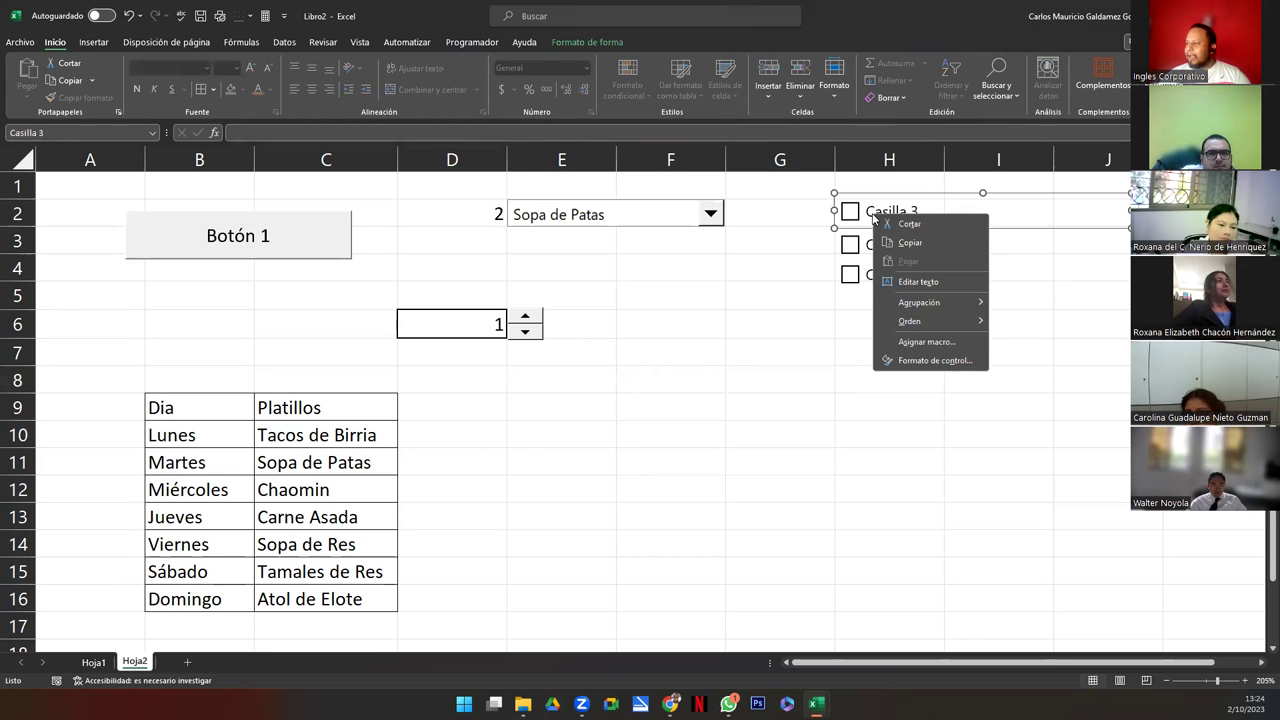
{"action": "left_click", "coordinate": [941, 361]}
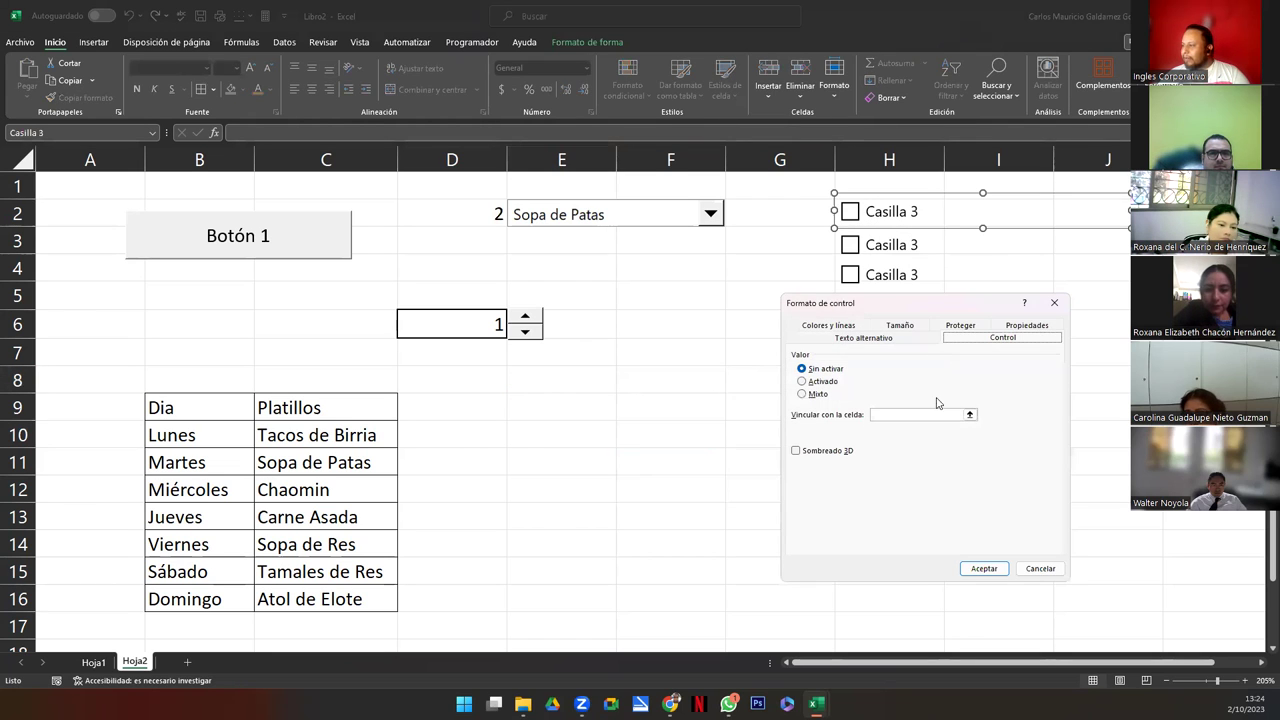
{"action": "left_click", "coordinate": [903, 419]}
{"action": "left_click", "coordinate": [799, 219]}
{"action": "left_click", "coordinate": [984, 568]}
Link the second checkbox to G3 and the third checkbox to G4
{"action": "right_click", "coordinate": [872, 247]}
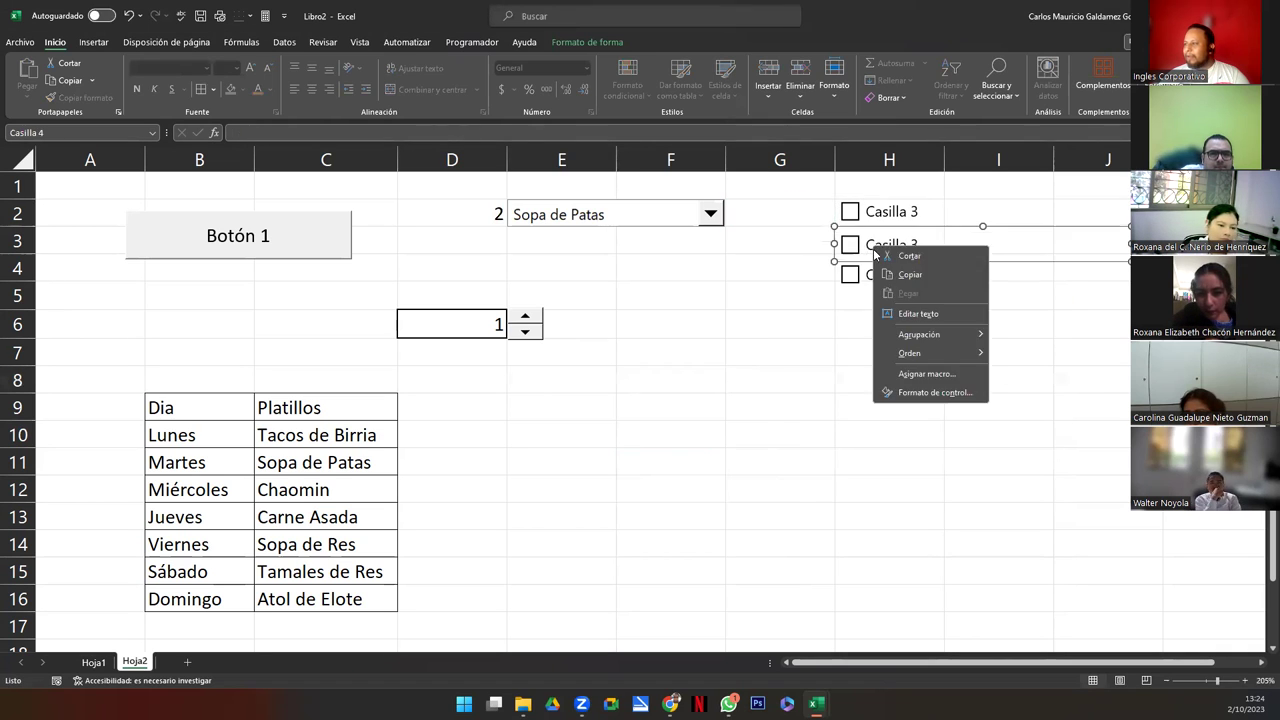
{"action": "left_click", "coordinate": [932, 393]}
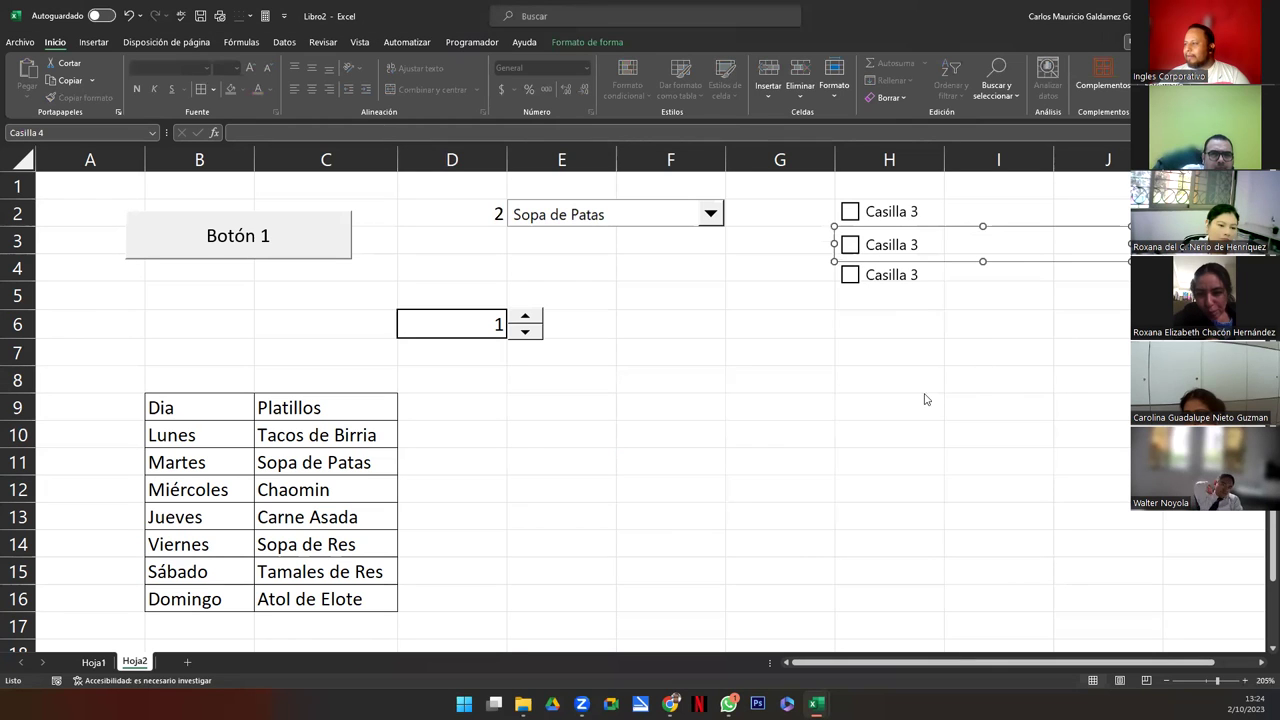
{"action": "left_click", "coordinate": [898, 413]}
{"action": "left_click", "coordinate": [777, 243]}
{"action": "left_click", "coordinate": [983, 568]}
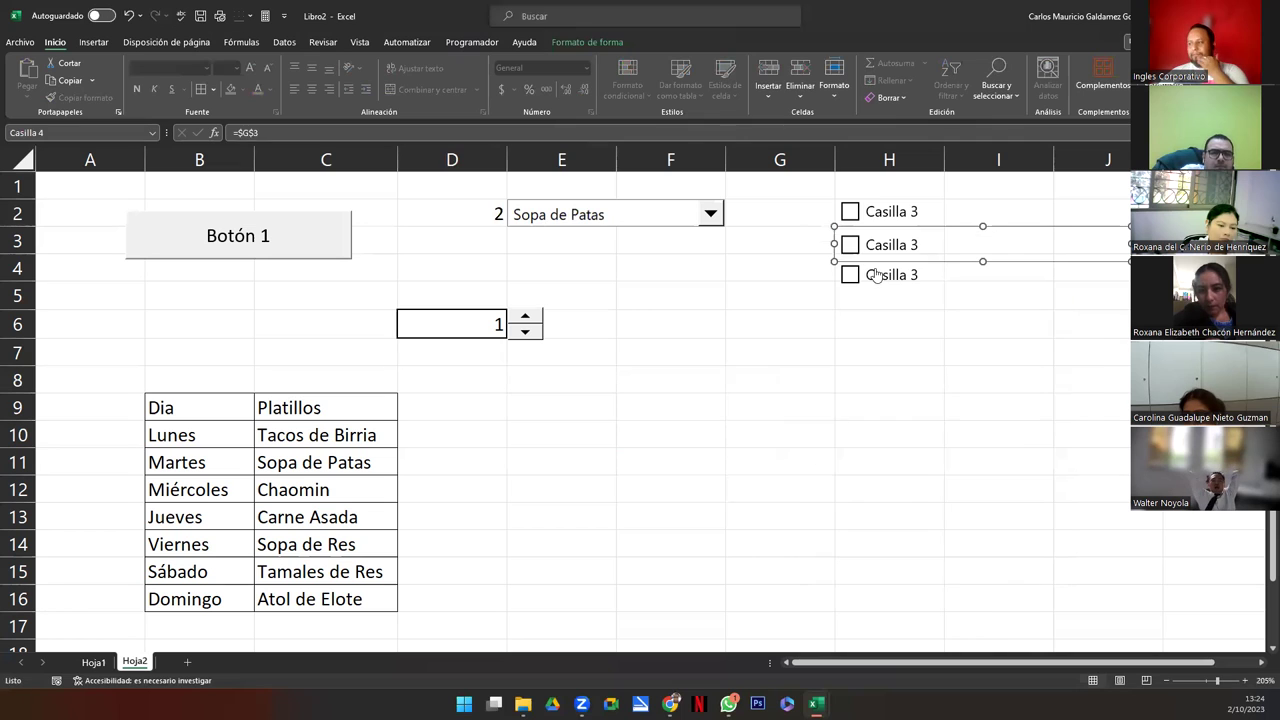
{"action": "right_click", "coordinate": [900, 277]}
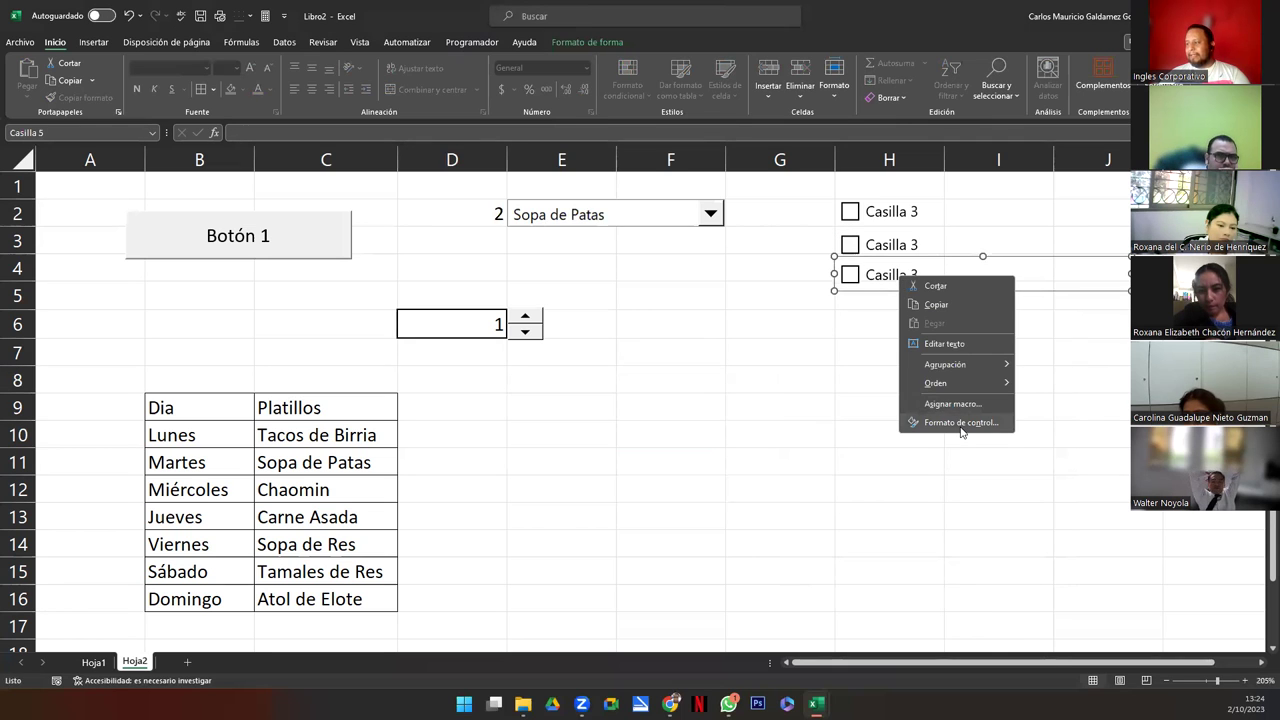
{"action": "left_click", "coordinate": [960, 422]}
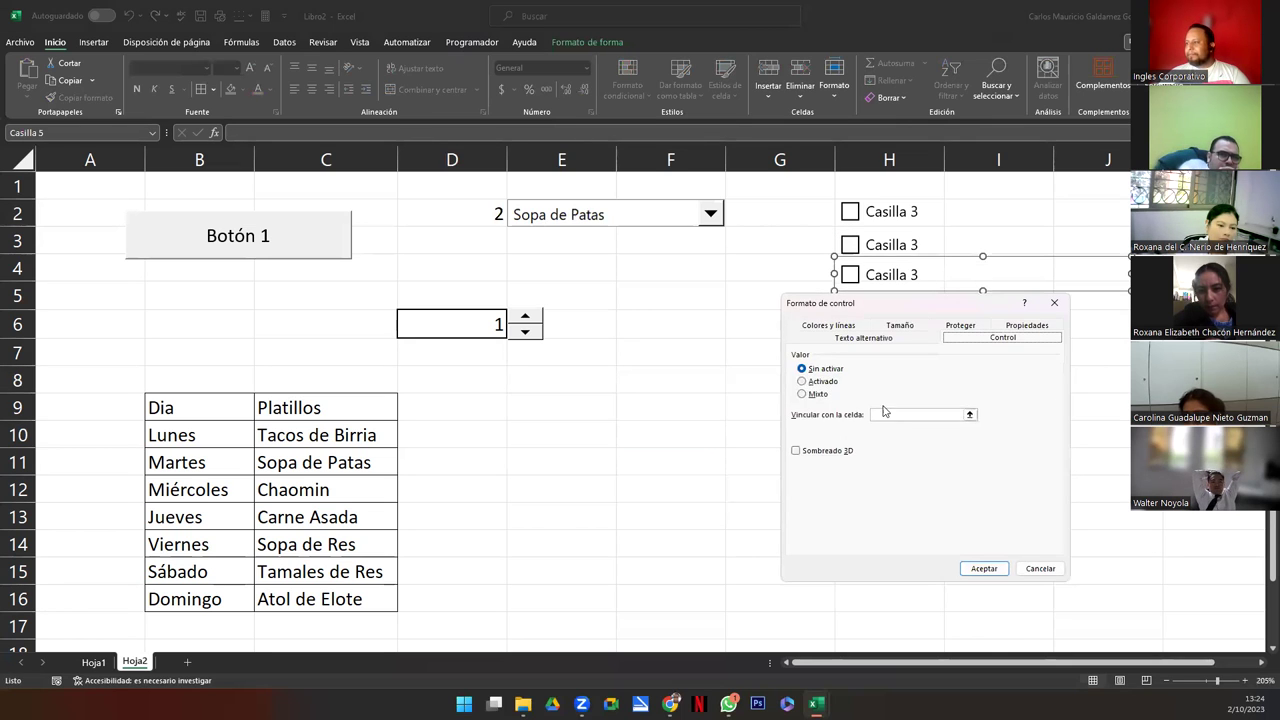
{"action": "left_click", "coordinate": [895, 416]}
{"action": "left_click", "coordinate": [774, 274]}
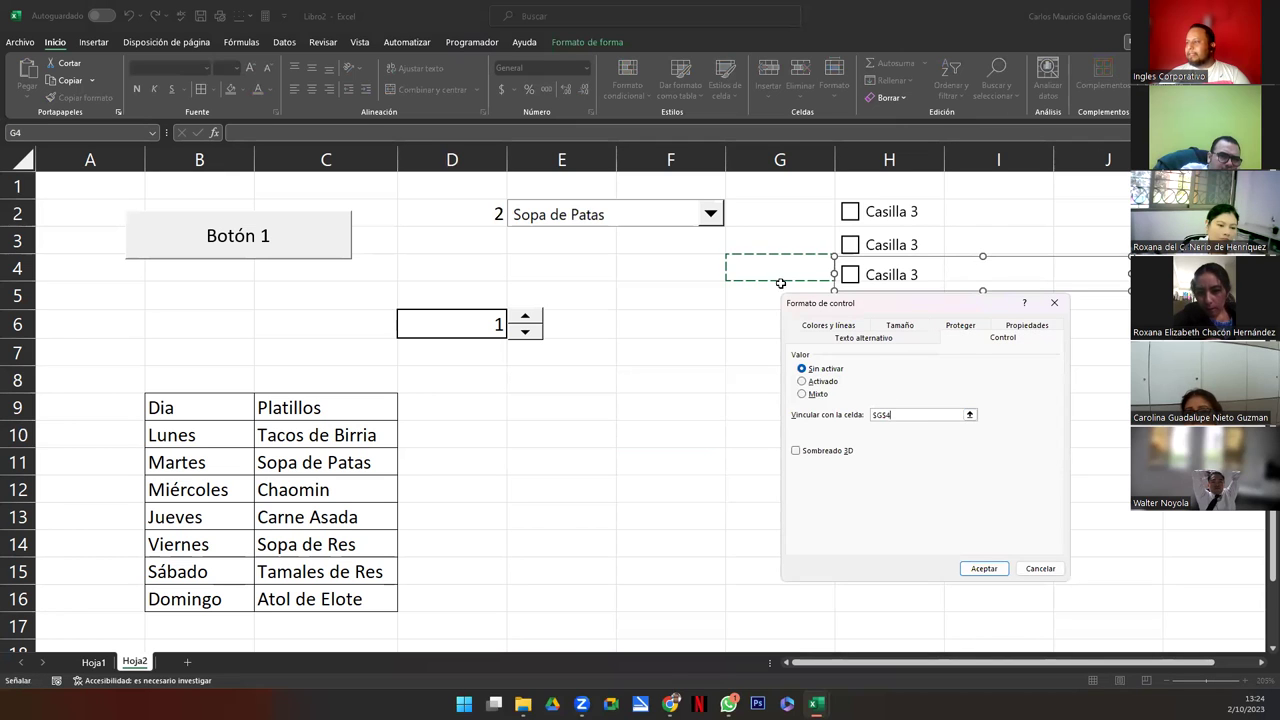
{"action": "left_click", "coordinate": [993, 568]}
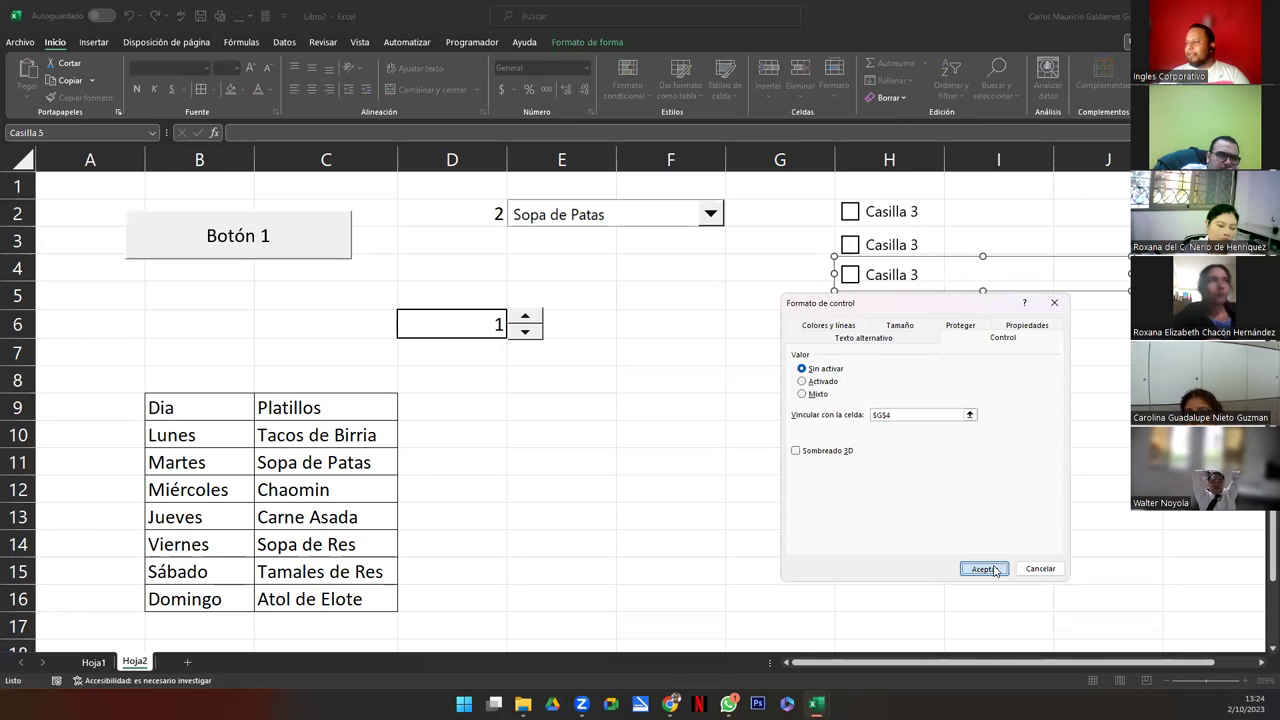
Tick and untick the first two checkboxes, then tick the third, watching G2:G4
{"action": "left_click", "coordinate": [849, 213]}
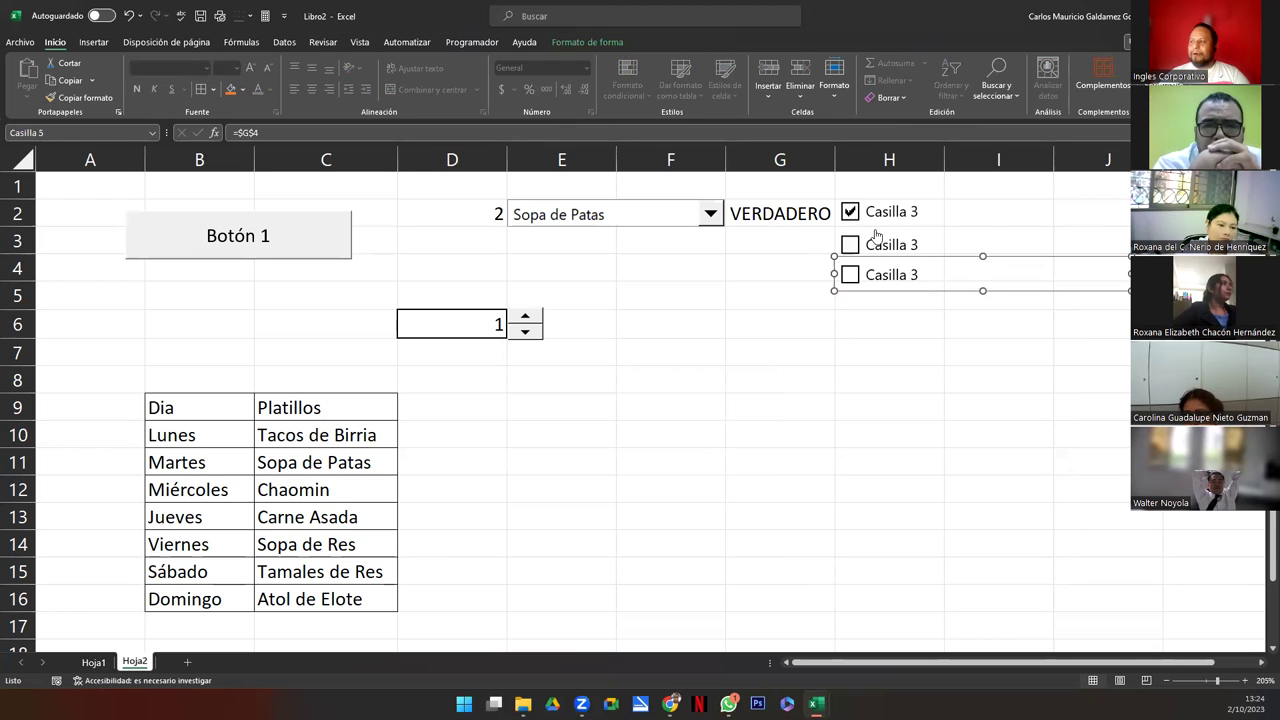
{"action": "left_click", "coordinate": [850, 216]}
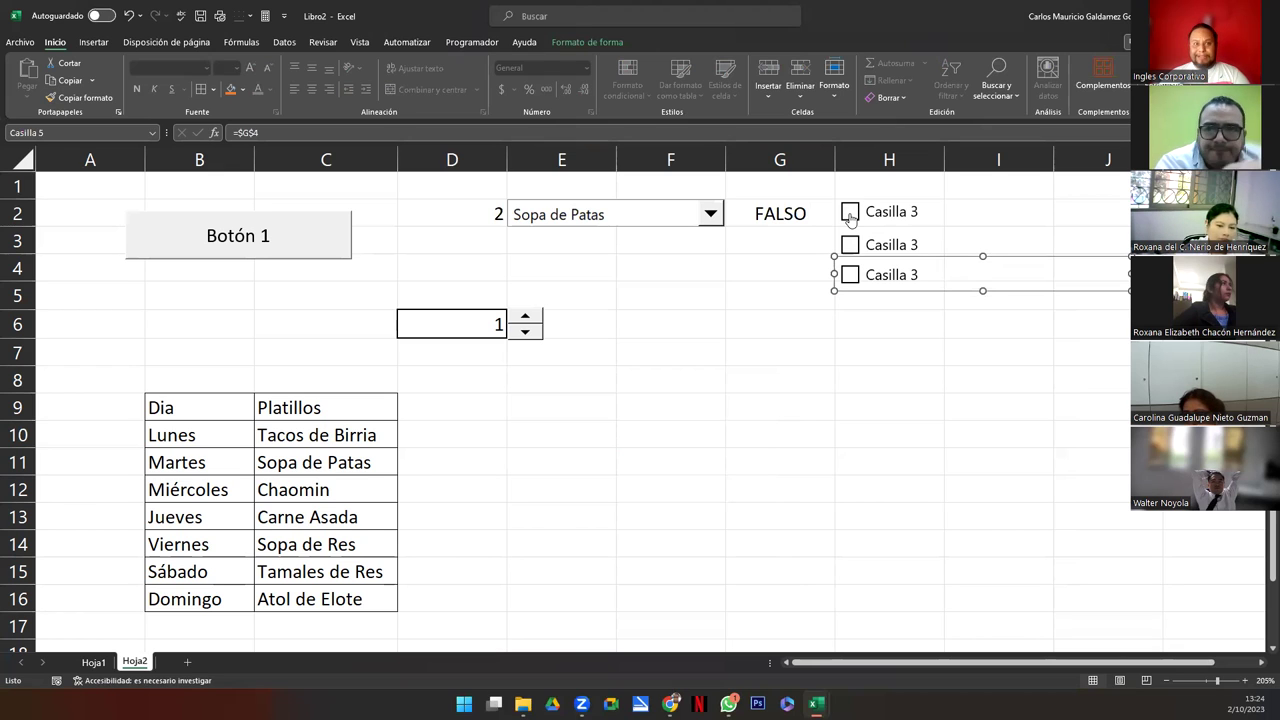
{"action": "left_click", "coordinate": [850, 245]}
{"action": "left_click", "coordinate": [850, 245]}
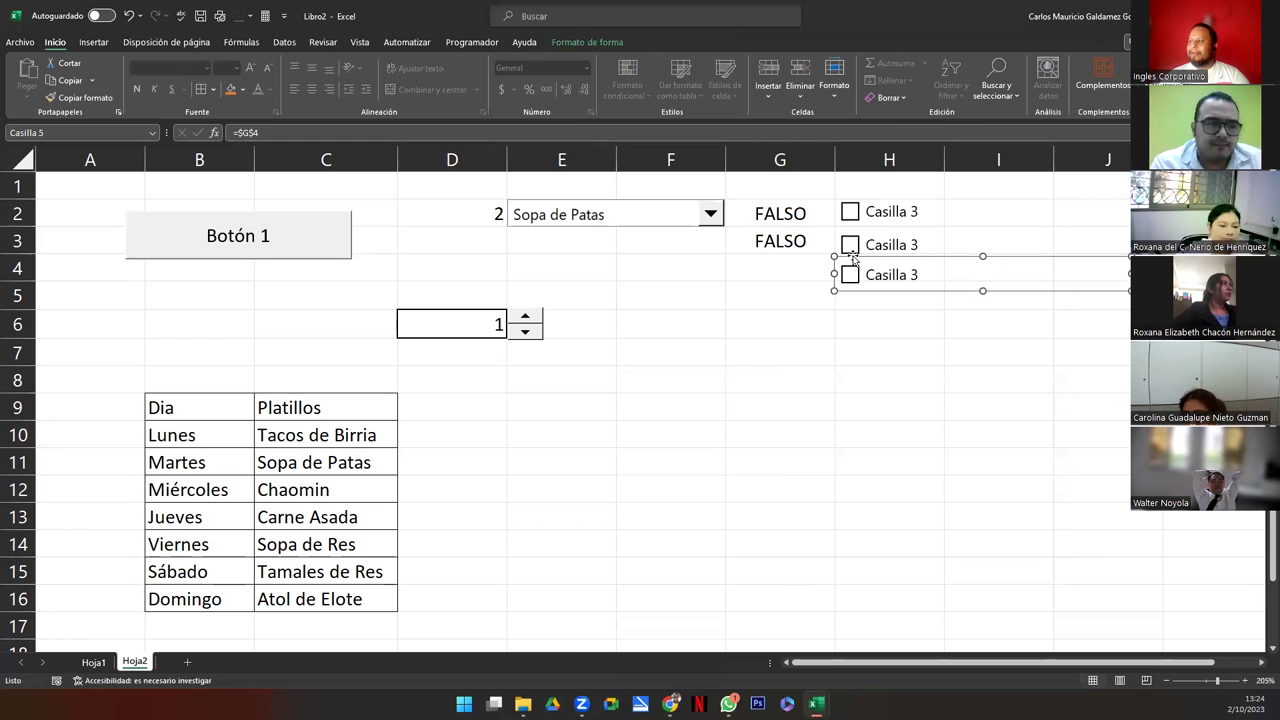
{"action": "left_click", "coordinate": [854, 350]}
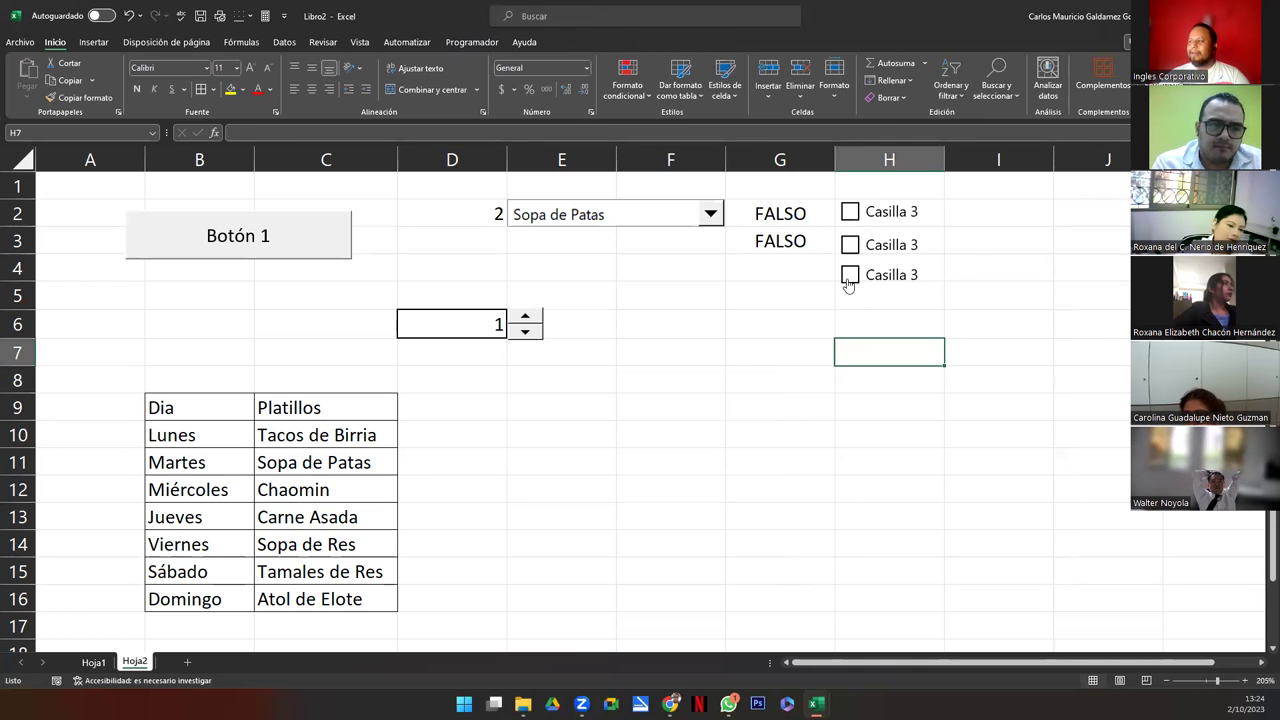
{"action": "left_click", "coordinate": [850, 276]}
Tick then untick all three checkboxes, leaving G2:G4 reading FALSO
{"action": "left_click", "coordinate": [849, 245]}
{"action": "left_click", "coordinate": [850, 212]}
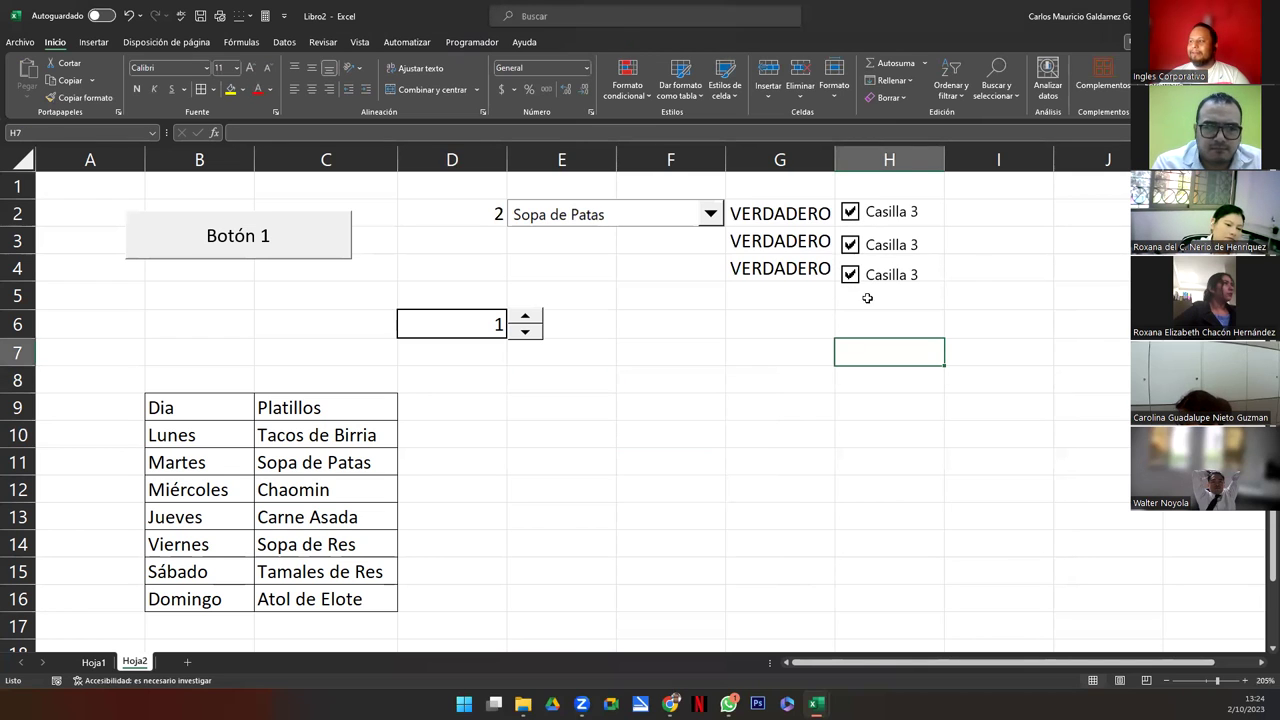
{"action": "left_click", "coordinate": [850, 212]}
{"action": "left_click", "coordinate": [849, 244]}
{"action": "left_click", "coordinate": [850, 276]}
{"action": "left_click_drag", "start_coordinate": [790, 214], "coordinate": [783, 268]}
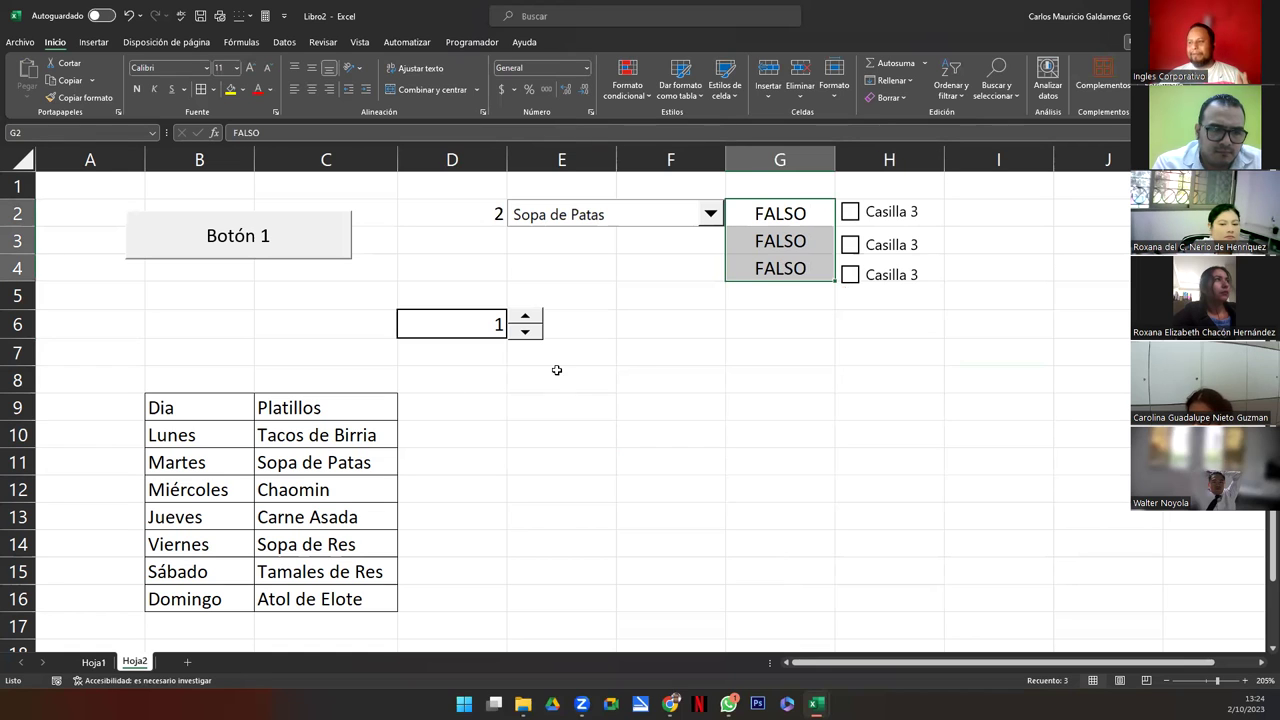
{"action": "left_click", "coordinate": [632, 397]}
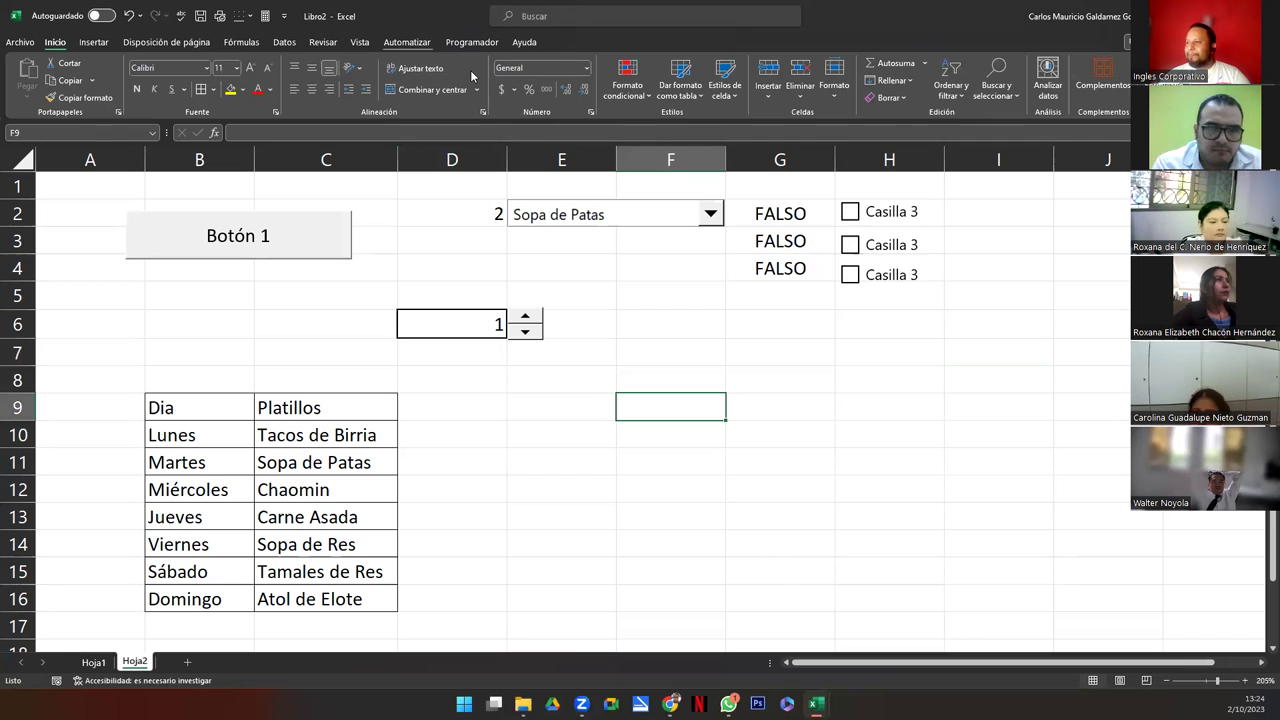
Insert a form-control option button at G7 and nudge it into row 7
{"action": "left_click", "coordinate": [472, 42]}
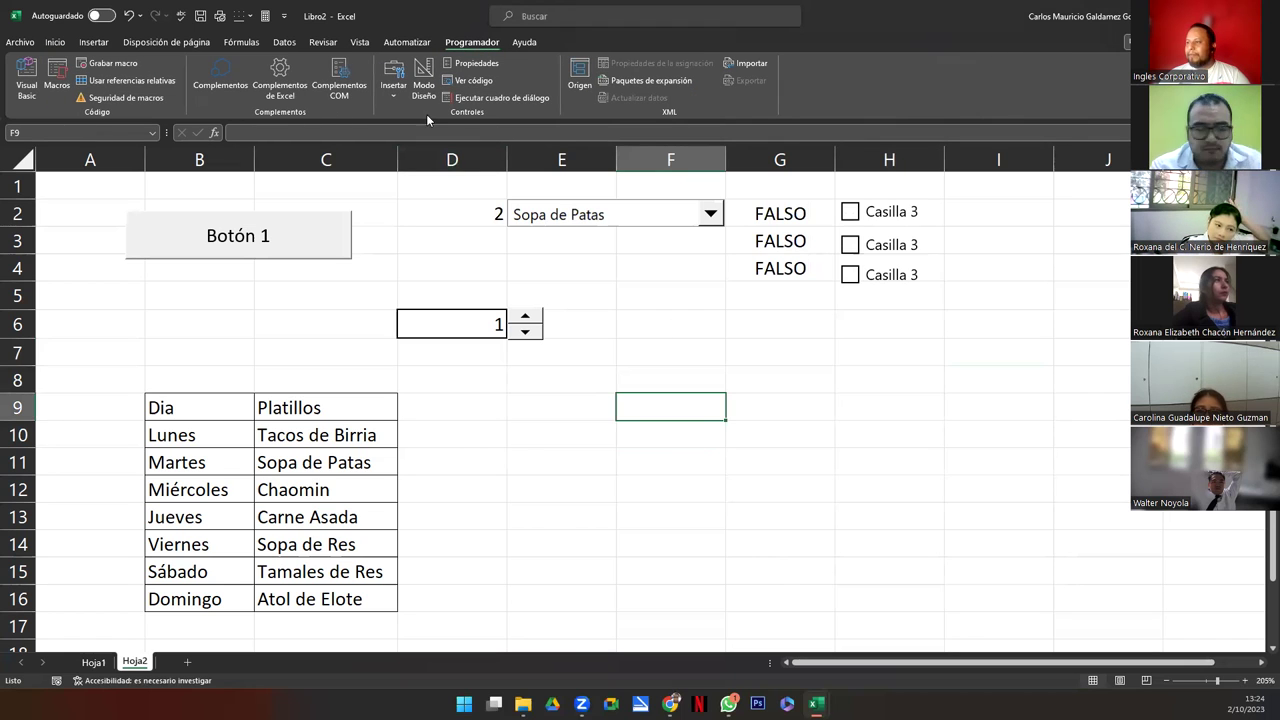
{"action": "left_click", "coordinate": [393, 82]}
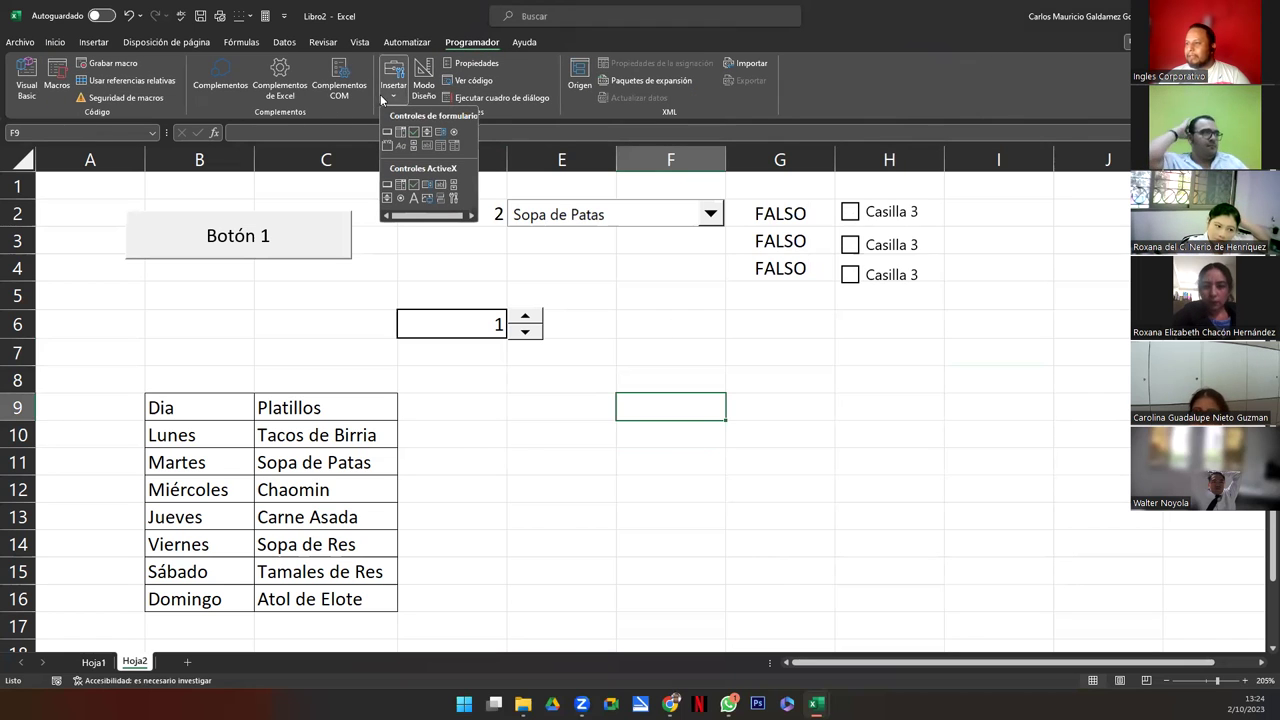
{"action": "left_click", "coordinate": [453, 134]}
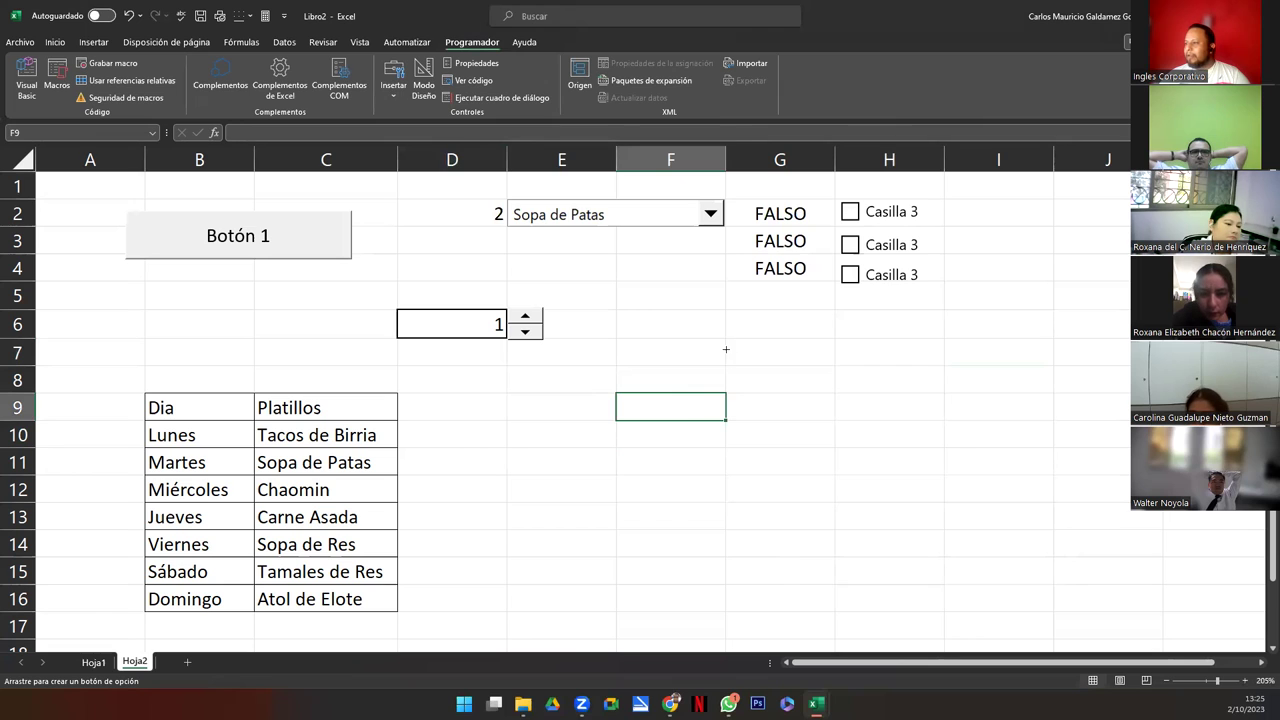
{"action": "left_click", "coordinate": [726, 349]}
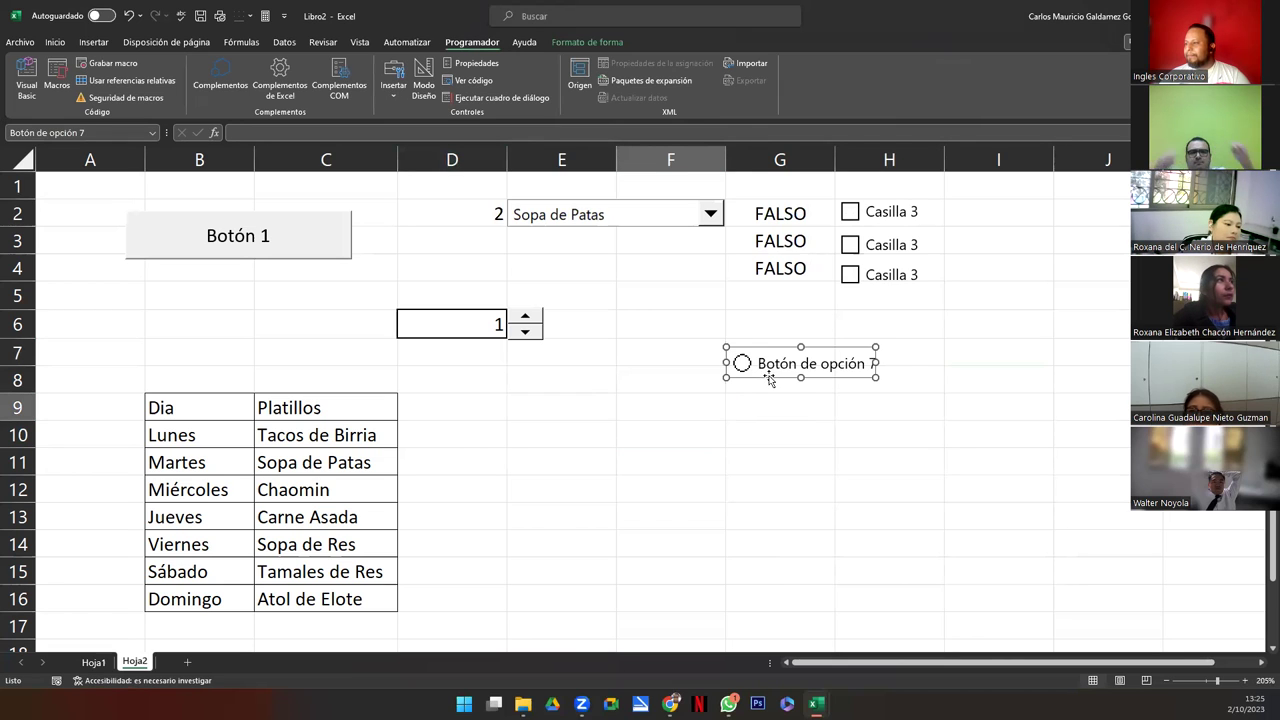
{"action": "left_click", "coordinate": [766, 363]}
{"action": "left_click_drag", "start_coordinate": [766, 365], "coordinate": [766, 357]}
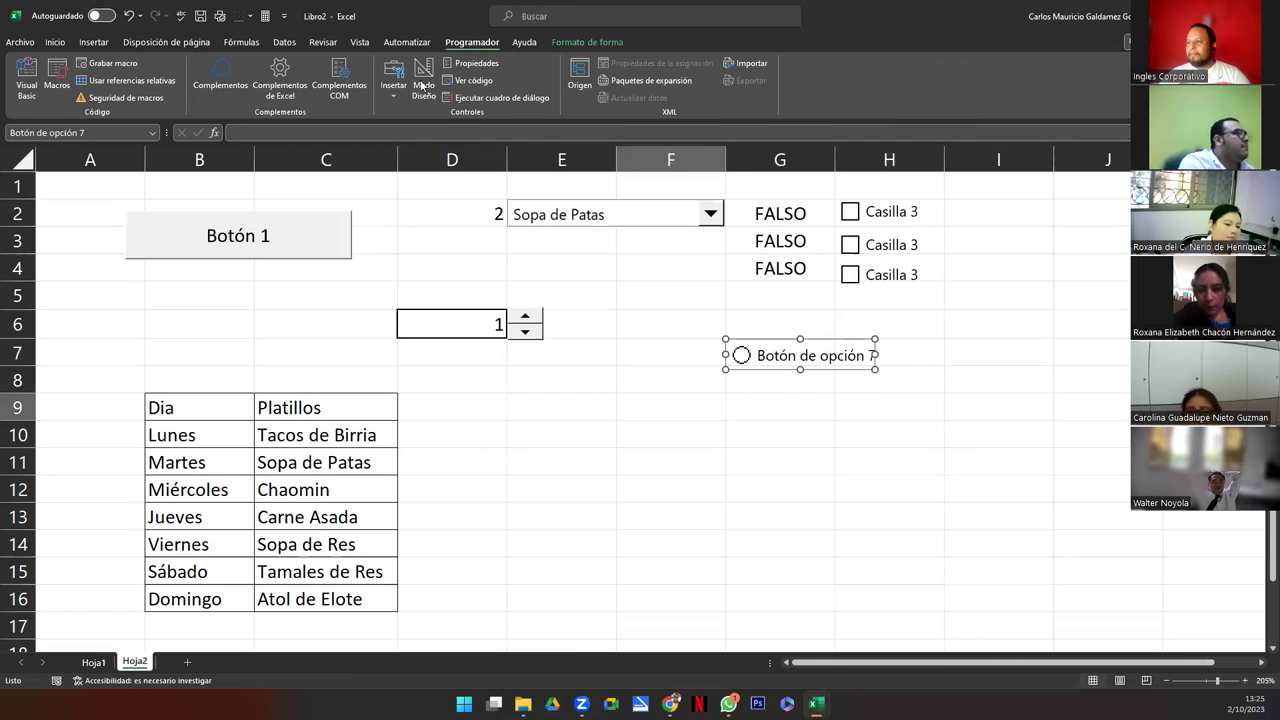
Copy the option button into rows 8 and 9 to form a stack of three
{"action": "left_click", "coordinate": [780, 362]}
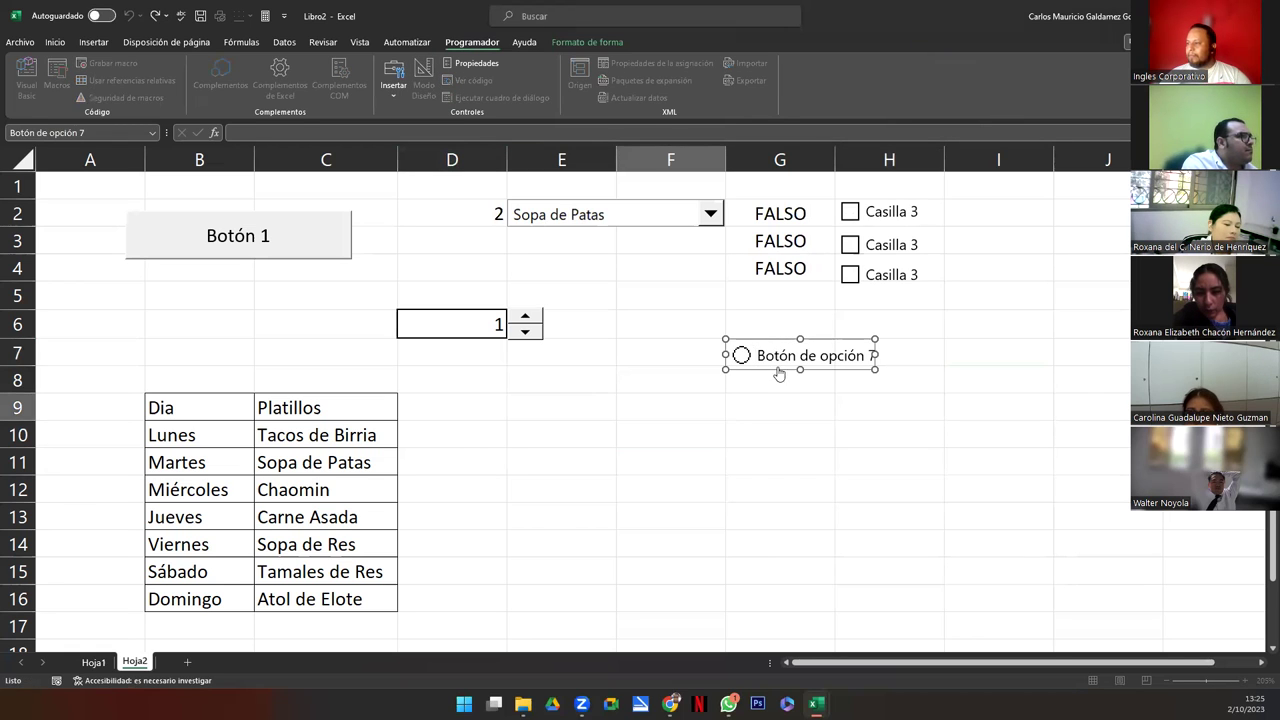
{"action": "key", "text": "Escape"}
{"action": "right_click", "coordinate": [777, 356]}
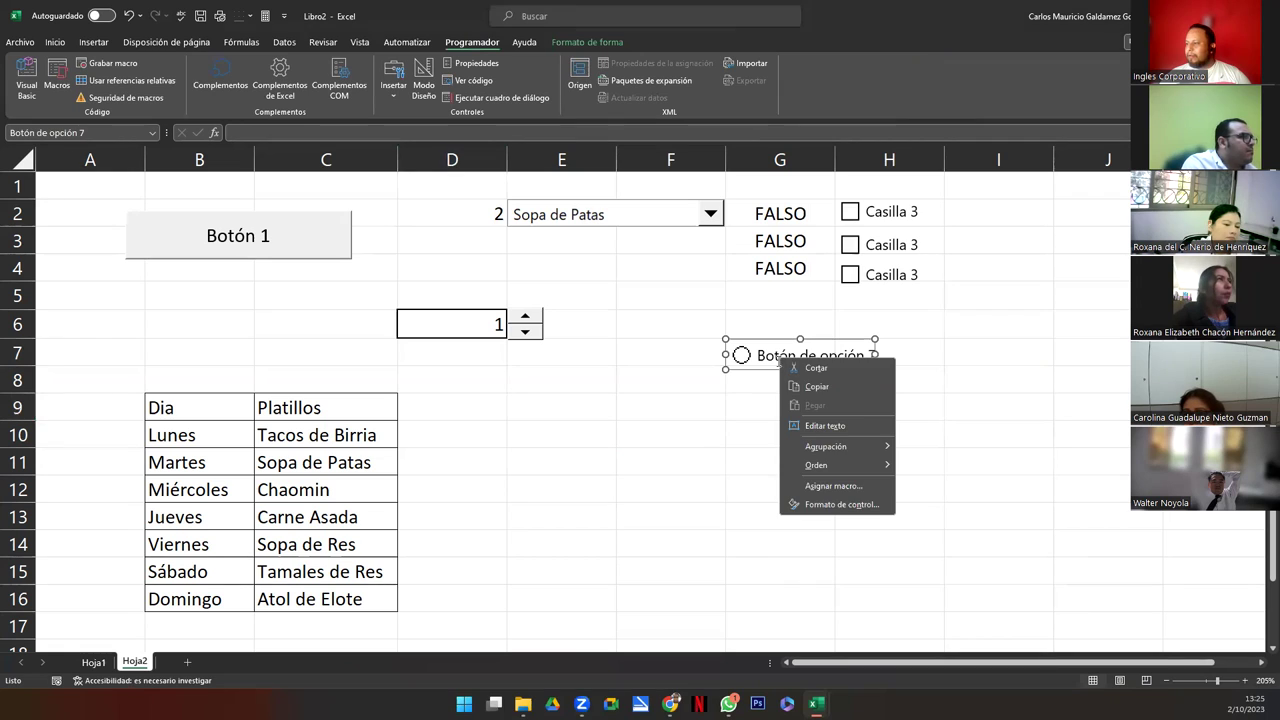
{"action": "key", "text": "Escape"}
{"action": "left_click_drag", "start_coordinate": [777, 370], "coordinate": [778, 431]}
Test the group by choosing the second, third, first, then third option
{"action": "left_click", "coordinate": [745, 386]}
{"action": "left_click", "coordinate": [757, 481]}
{"action": "left_click", "coordinate": [743, 411]}
{"action": "left_click", "coordinate": [741, 356]}
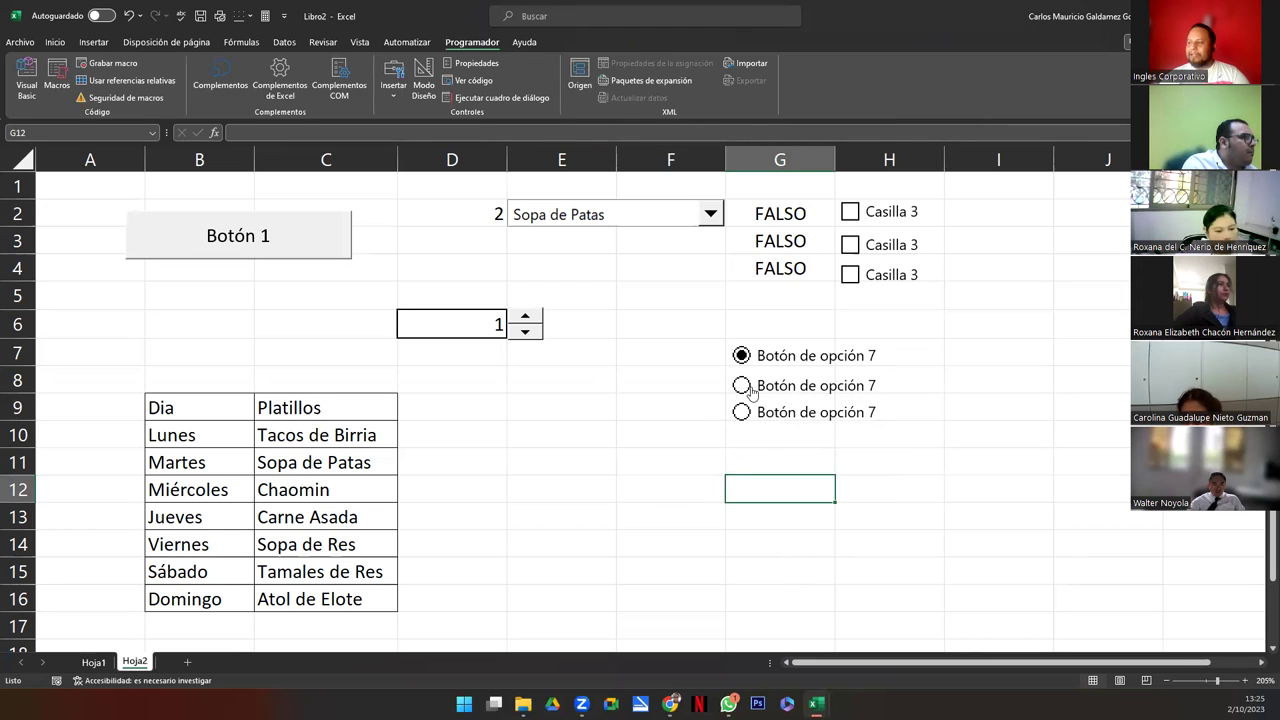
{"action": "left_click", "coordinate": [742, 412]}
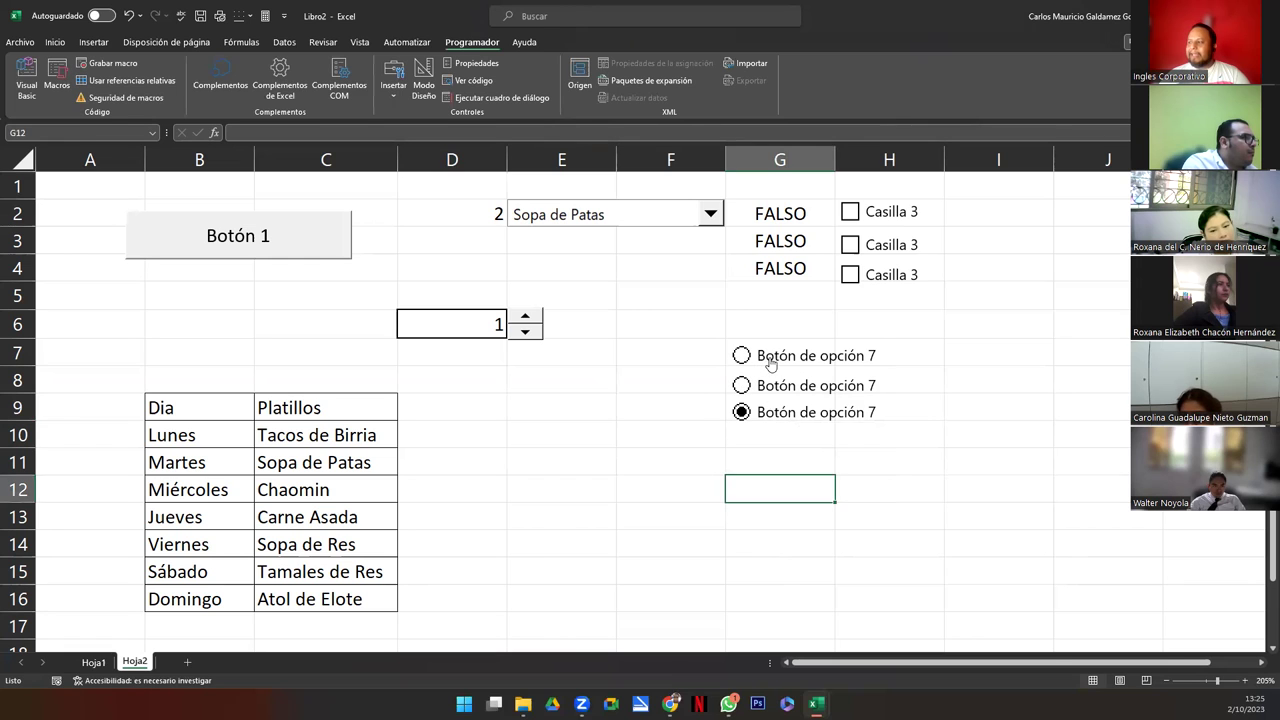
Link the option button group to cell $F$7 through Formato de control
{"action": "right_click", "coordinate": [771, 364]}
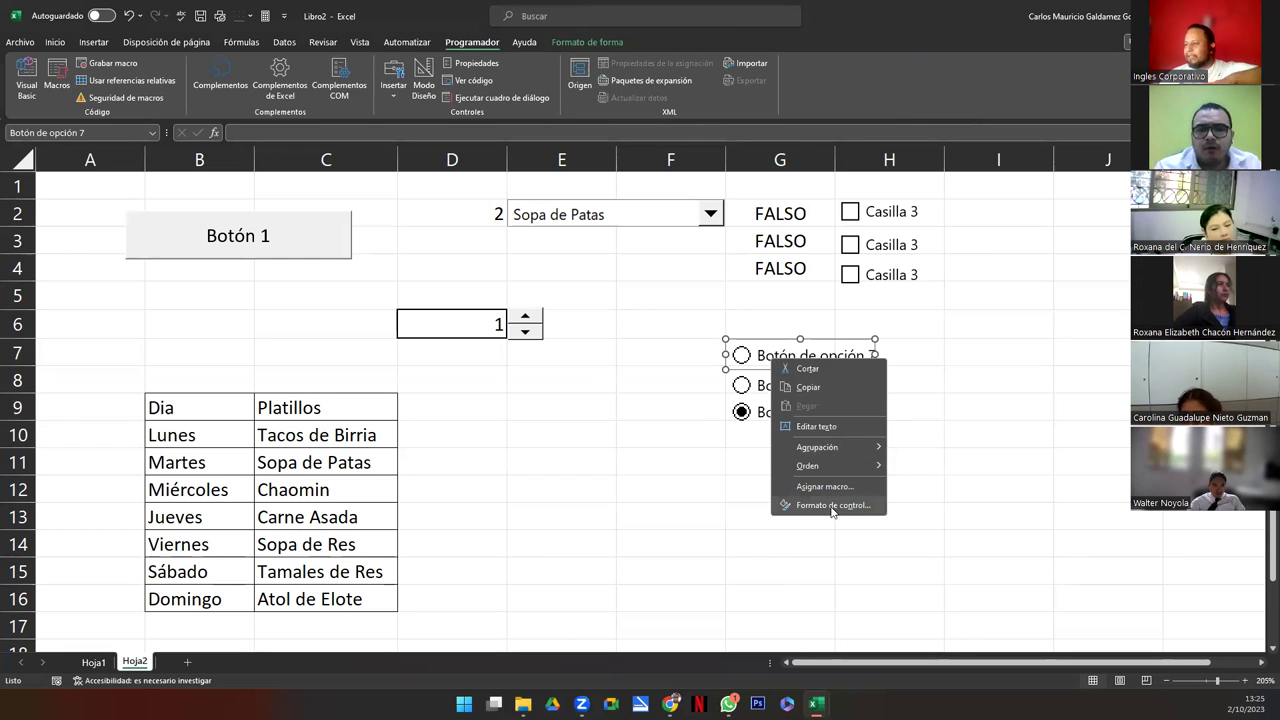
{"action": "left_click", "coordinate": [831, 506]}
{"action": "left_click", "coordinate": [904, 413]}
{"action": "left_click", "coordinate": [704, 355]}
{"action": "left_click", "coordinate": [984, 568]}
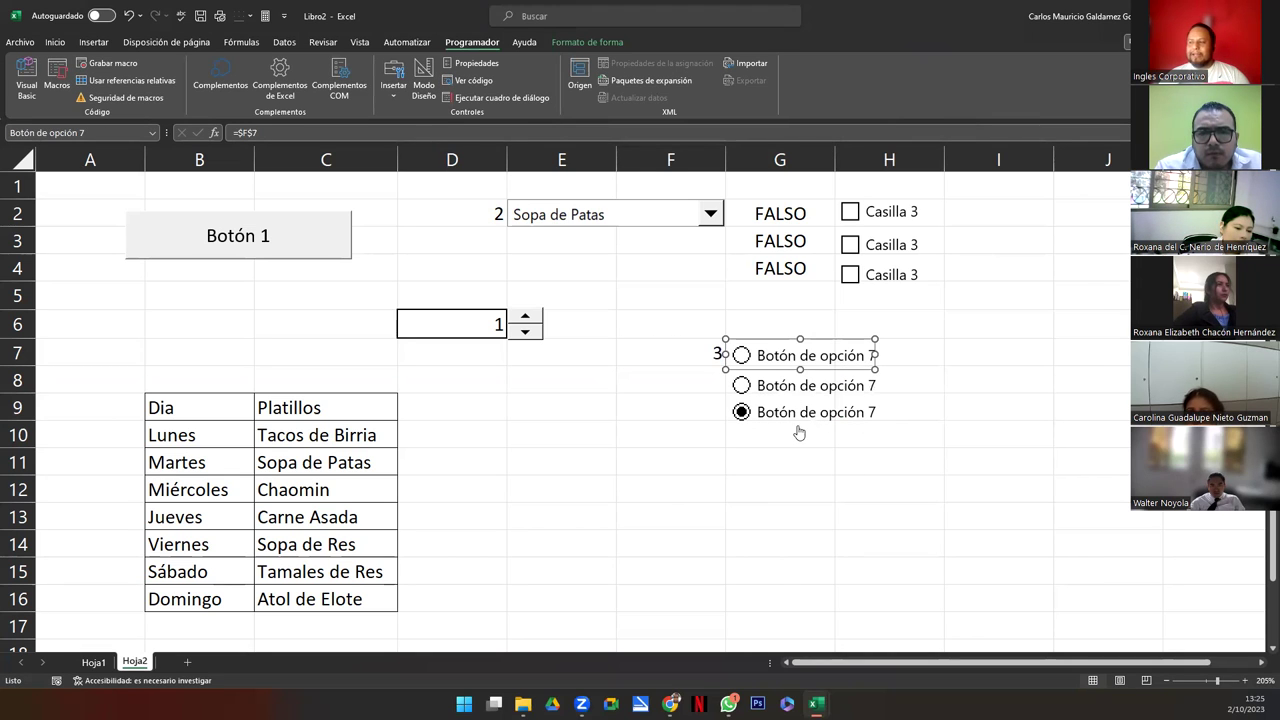
Test the option buttons, switching F7 between 2 and 1, and select cells G2 to G4
{"action": "left_click", "coordinate": [742, 386]}
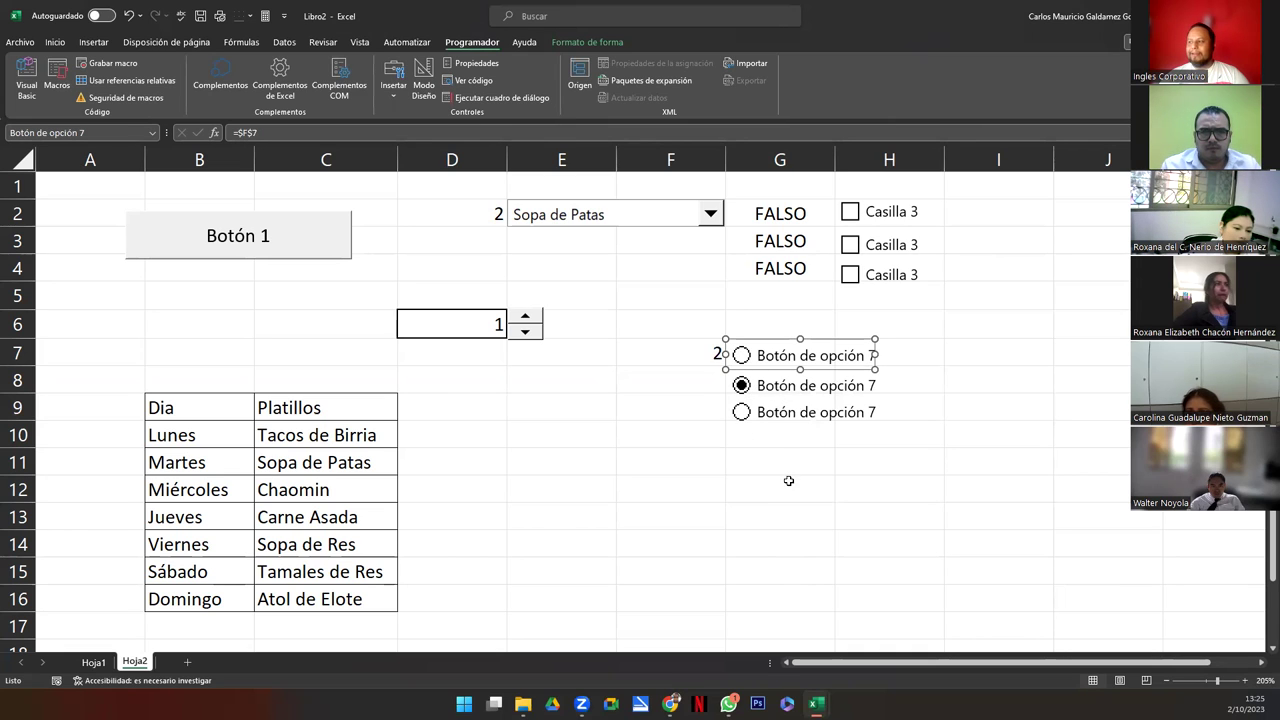
{"action": "left_click", "coordinate": [785, 480]}
{"action": "left_click", "coordinate": [741, 355]}
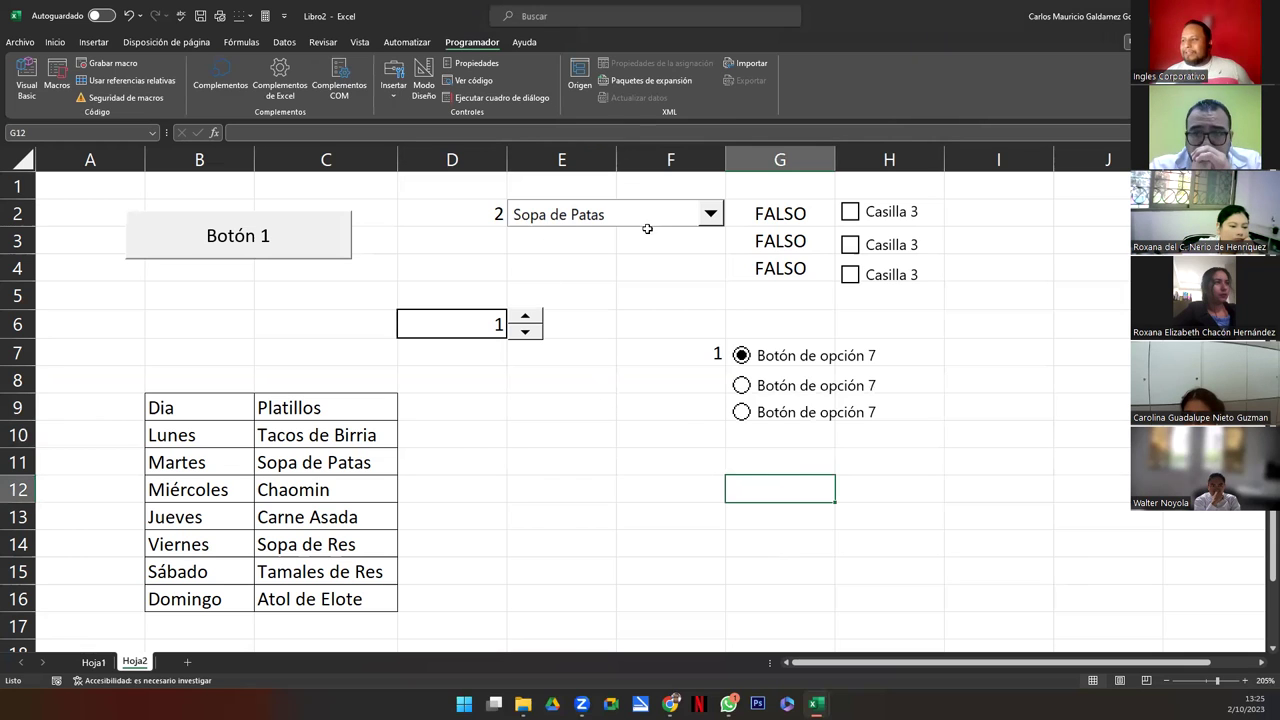
{"action": "left_click", "coordinate": [777, 212]}
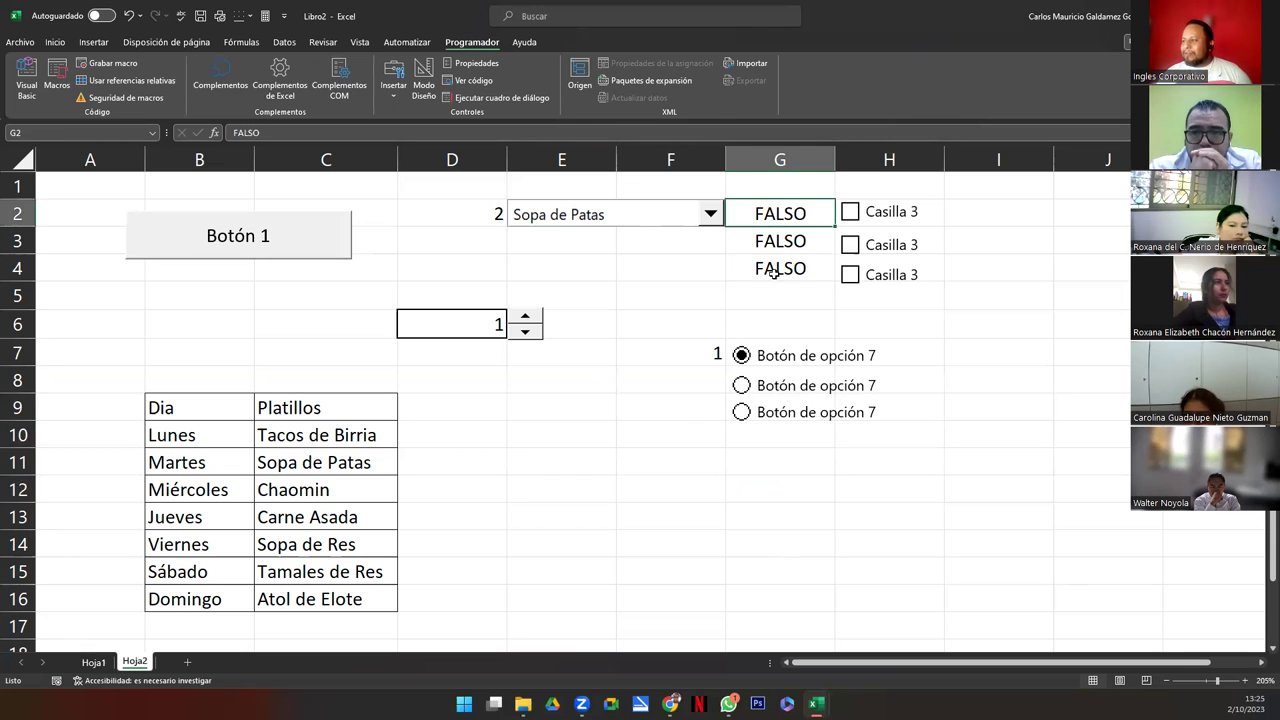
{"action": "left_click_drag", "start_coordinate": [771, 270], "coordinate": [762, 212]}
Select the third option so F7 reads 3, and choose Tamales de Res (6) from the dish list
{"action": "left_click", "coordinate": [741, 386]}
{"action": "left_click", "coordinate": [741, 414]}
{"action": "left_click", "coordinate": [593, 215]}
{"action": "left_click", "coordinate": [564, 324]}
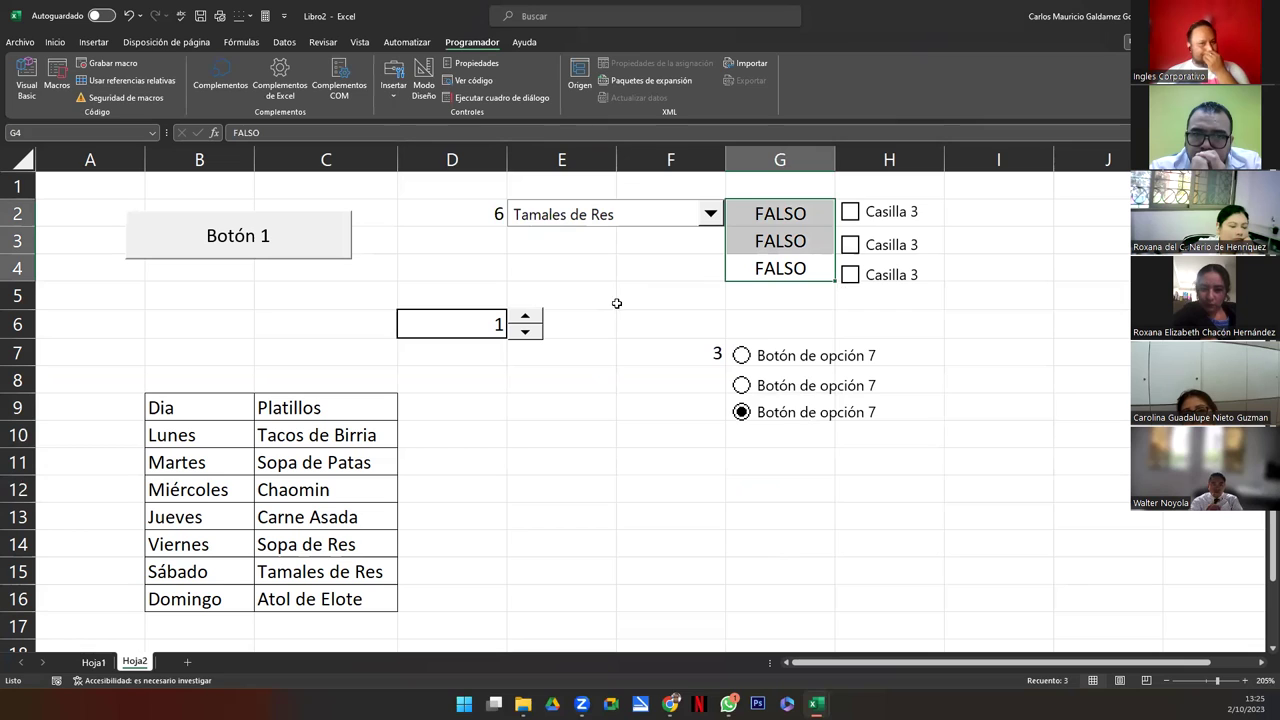
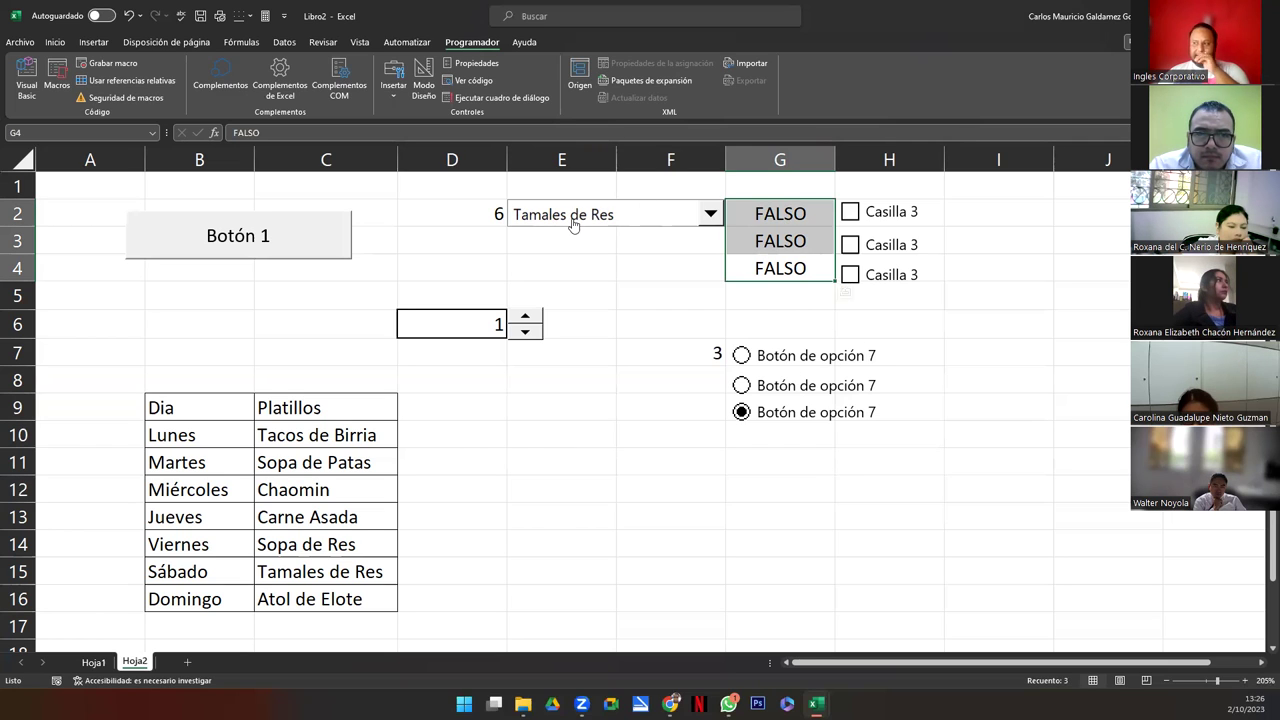
Select cells of the Dia/Platillos table, settle on F10, and open the form controls gallery
{"action": "left_click_drag", "start_coordinate": [438, 404], "coordinate": [449, 606]}
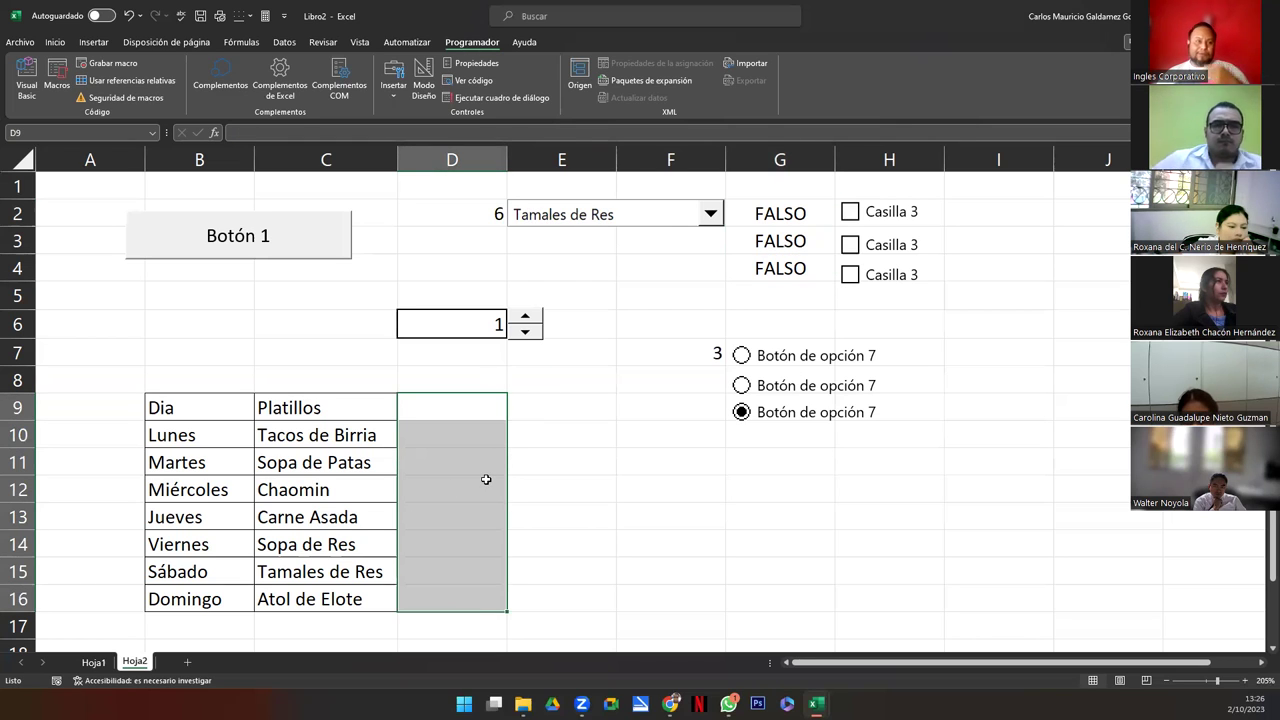
{"action": "left_click", "coordinate": [440, 220]}
{"action": "left_click_drag", "start_coordinate": [223, 437], "coordinate": [454, 599]}
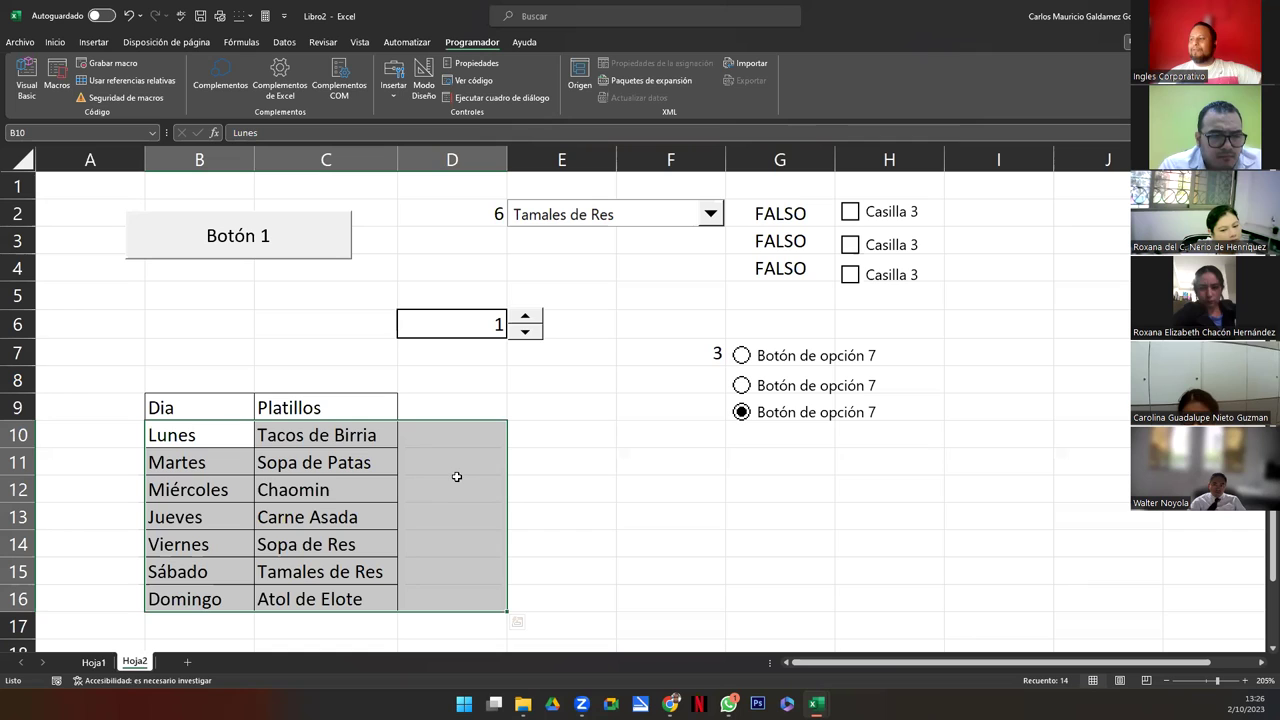
{"action": "left_click", "coordinate": [622, 432]}
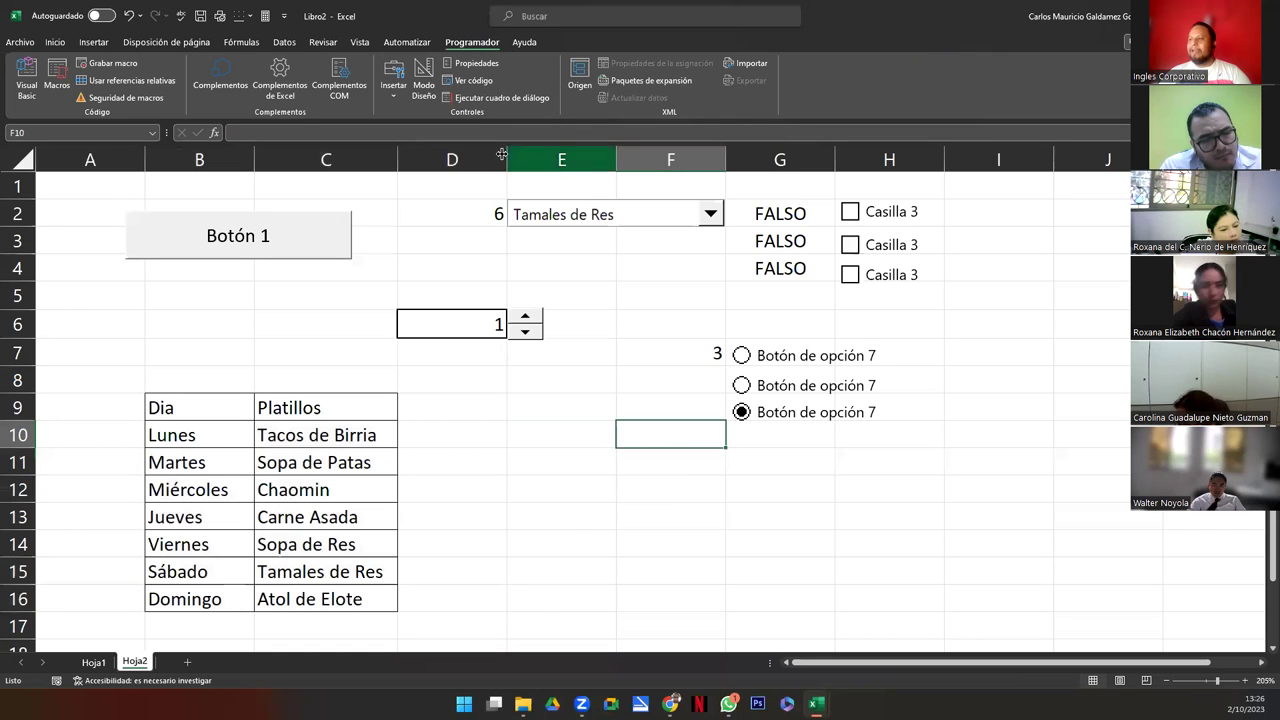
{"action": "left_click", "coordinate": [392, 90]}
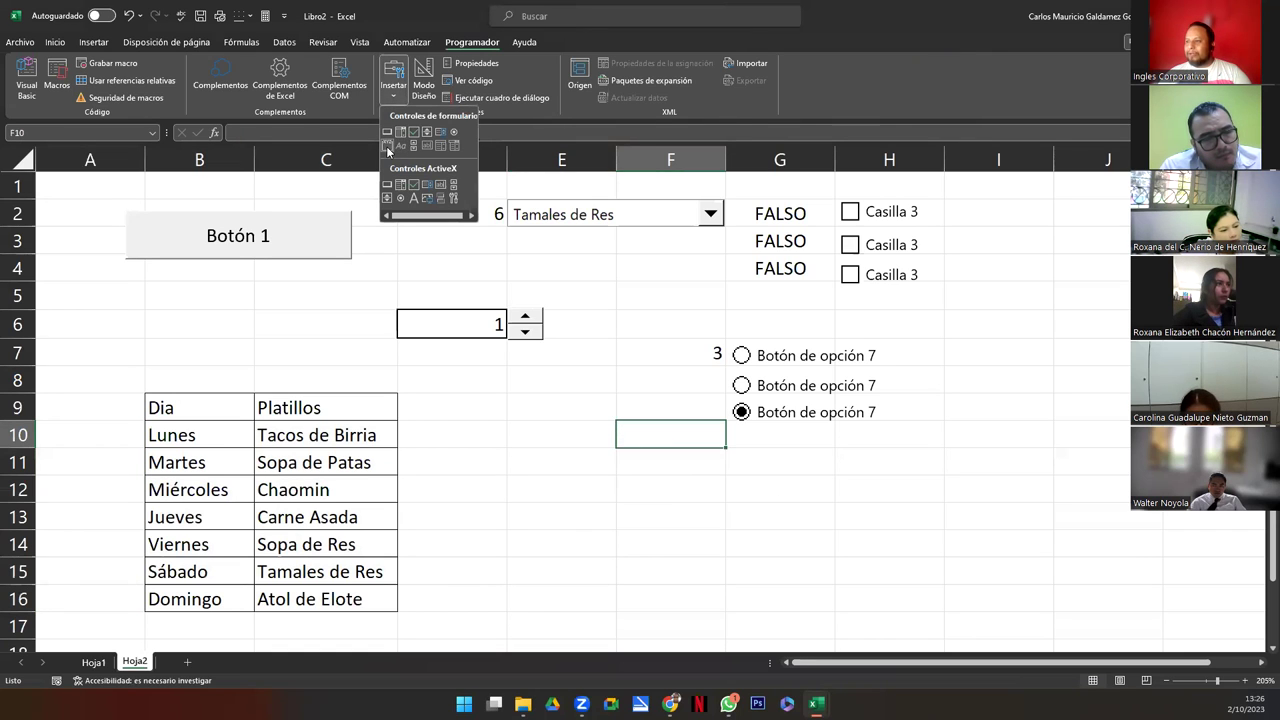
Draw a group box over roughly D11:F16 and move the three option buttons into it
{"action": "left_click_drag", "start_coordinate": [494, 451], "coordinate": [768, 607]}
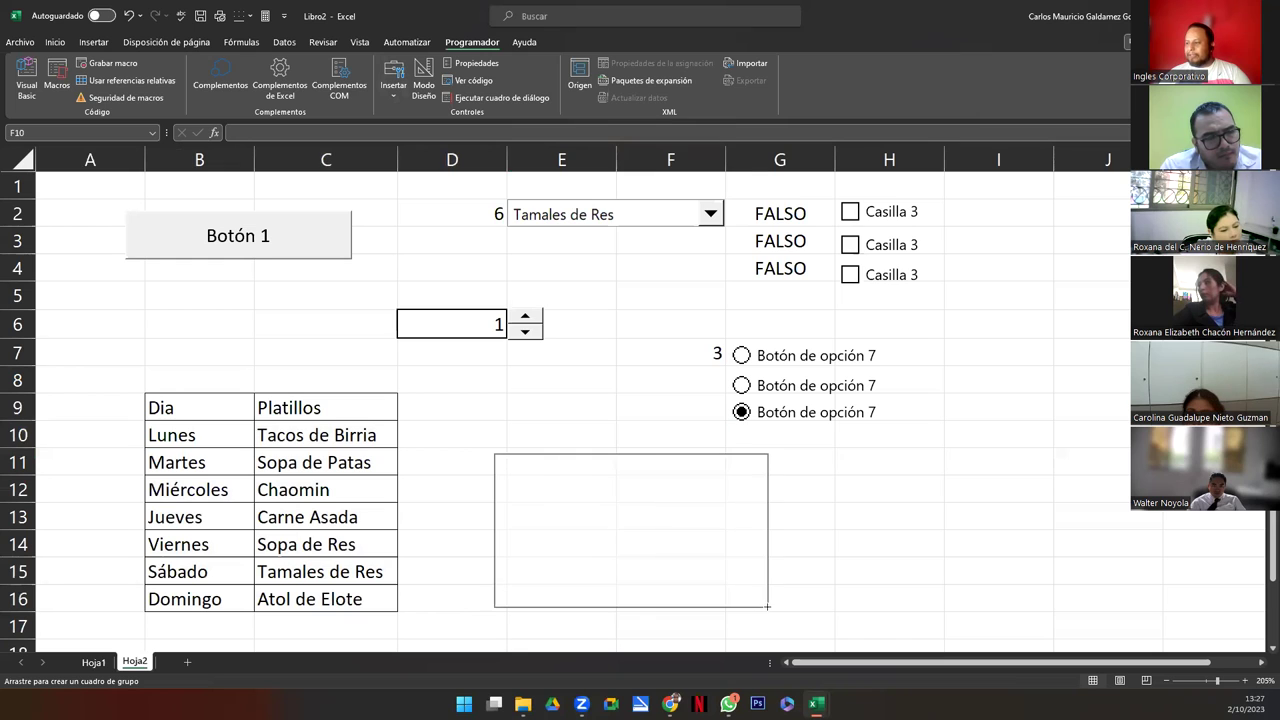
{"action": "right_click", "coordinate": [800, 352]}
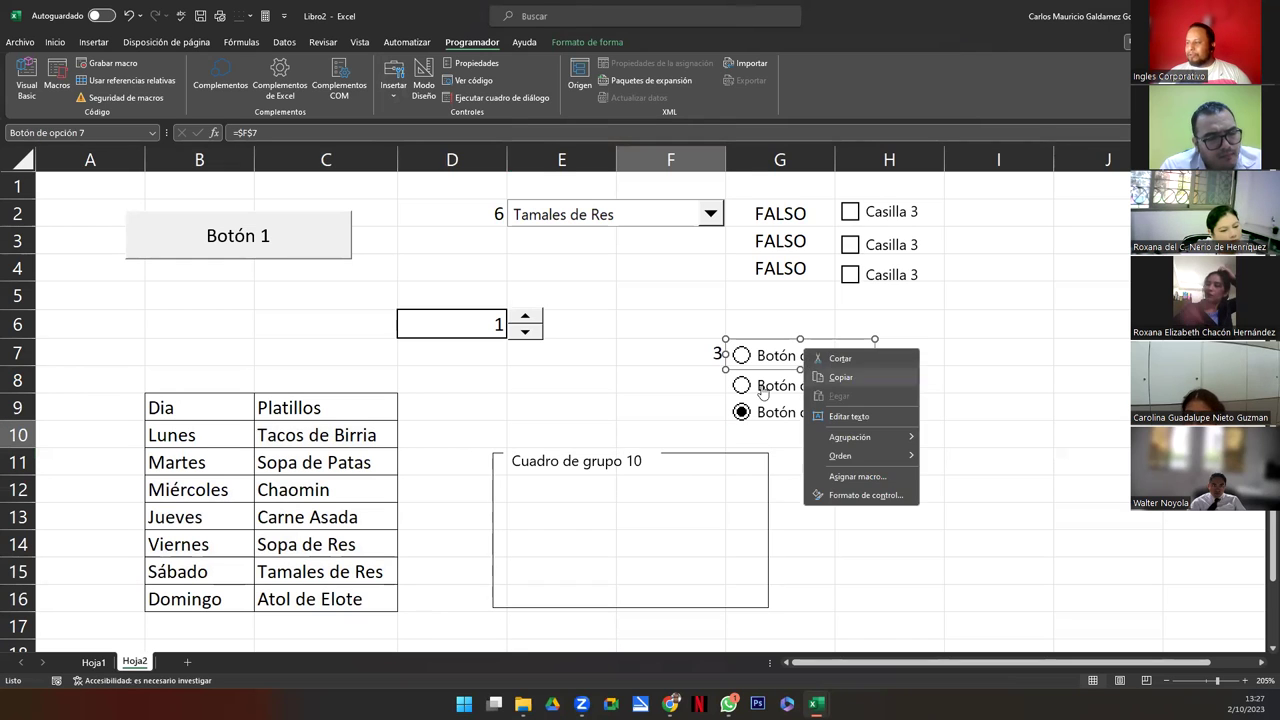
{"action": "right_click", "coordinate": [765, 390]}
{"action": "right_click", "coordinate": [749, 418]}
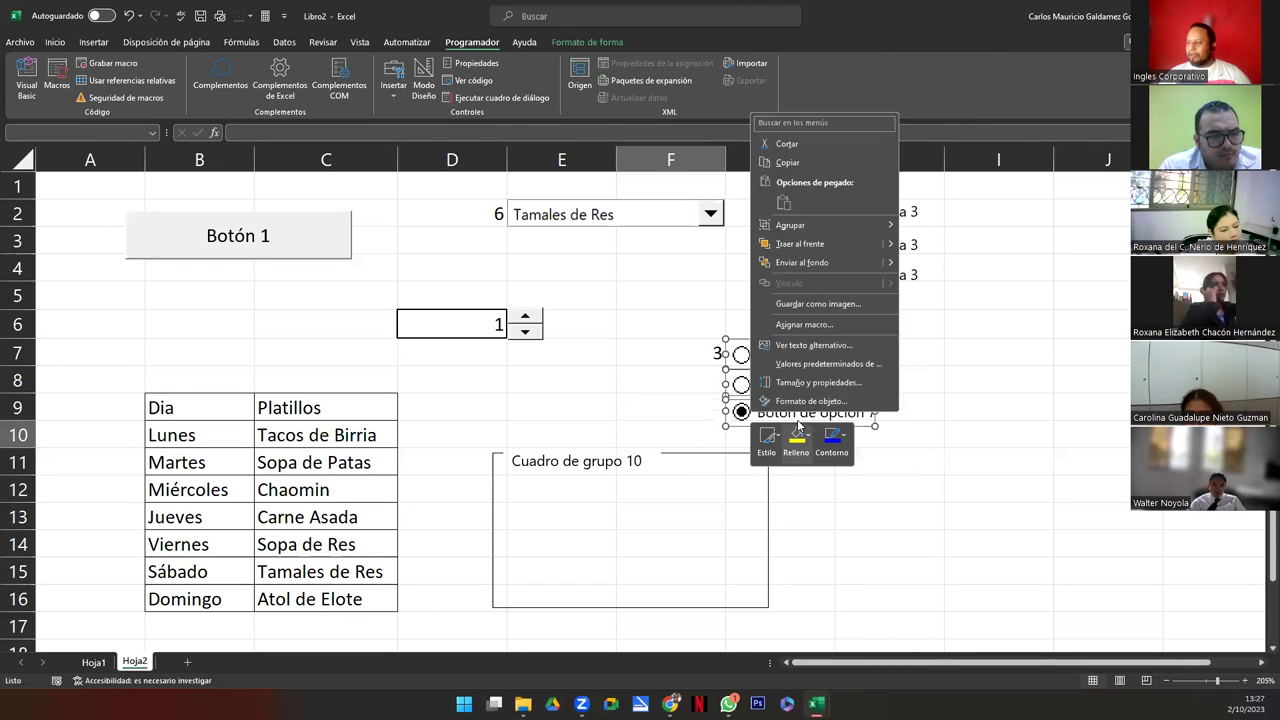
{"action": "left_click_drag", "start_coordinate": [749, 418], "coordinate": [578, 563]}
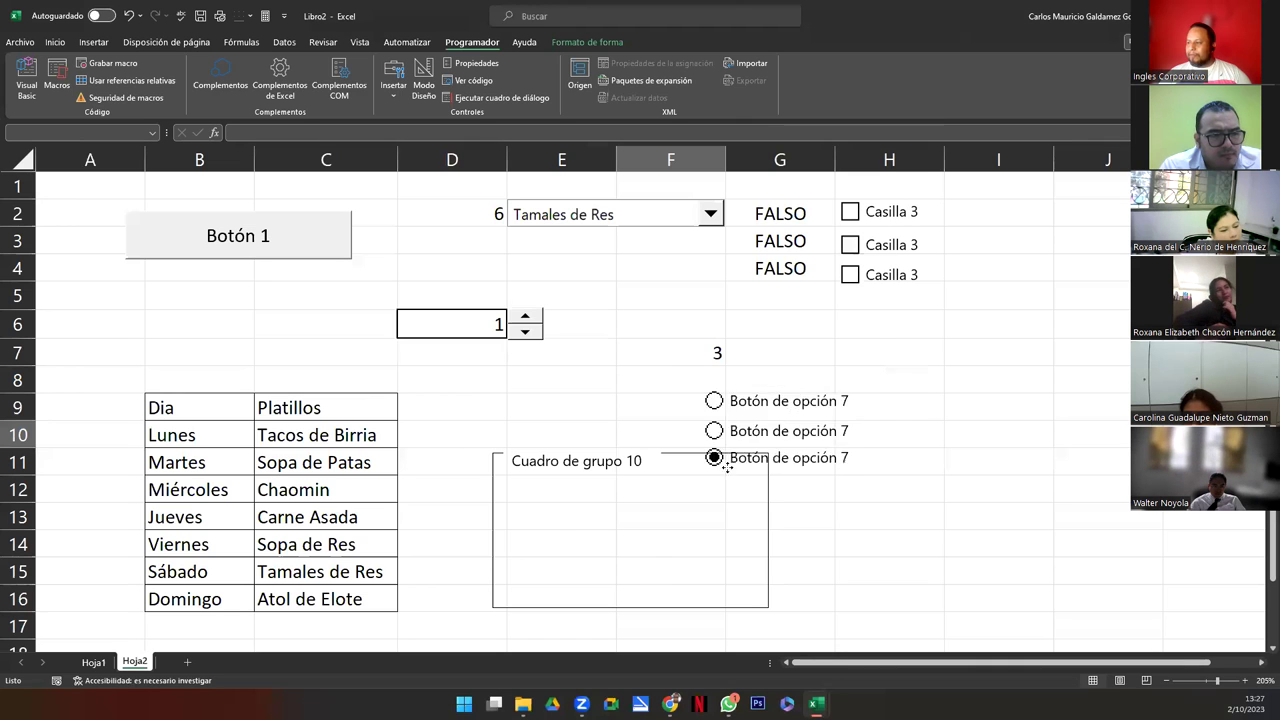
{"action": "left_click", "coordinate": [498, 459]}
{"action": "left_click", "coordinate": [800, 546]}
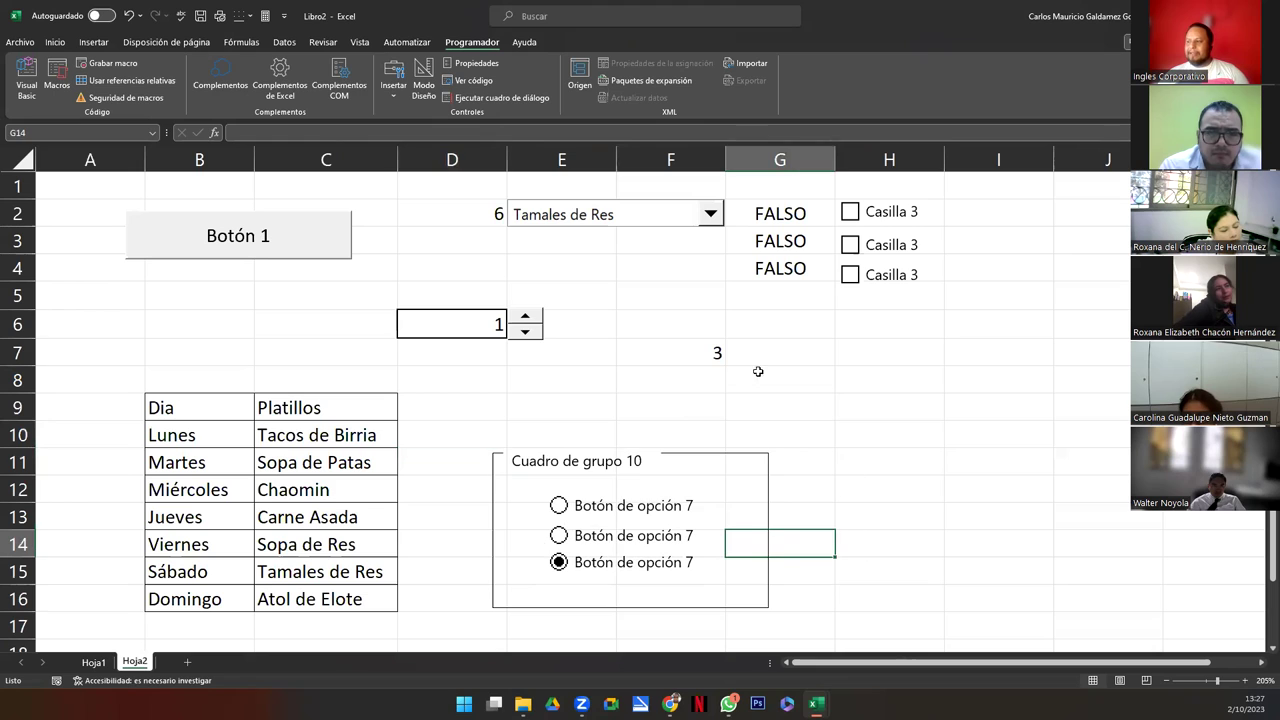
Move the option buttons' linked value from F7 to D12 and test the options
{"action": "left_click", "coordinate": [559, 506]}
{"action": "left_click", "coordinate": [559, 536]}
{"action": "left_click", "coordinate": [704, 369]}
{"action": "left_click_drag", "start_coordinate": [704, 369], "coordinate": [475, 495]}
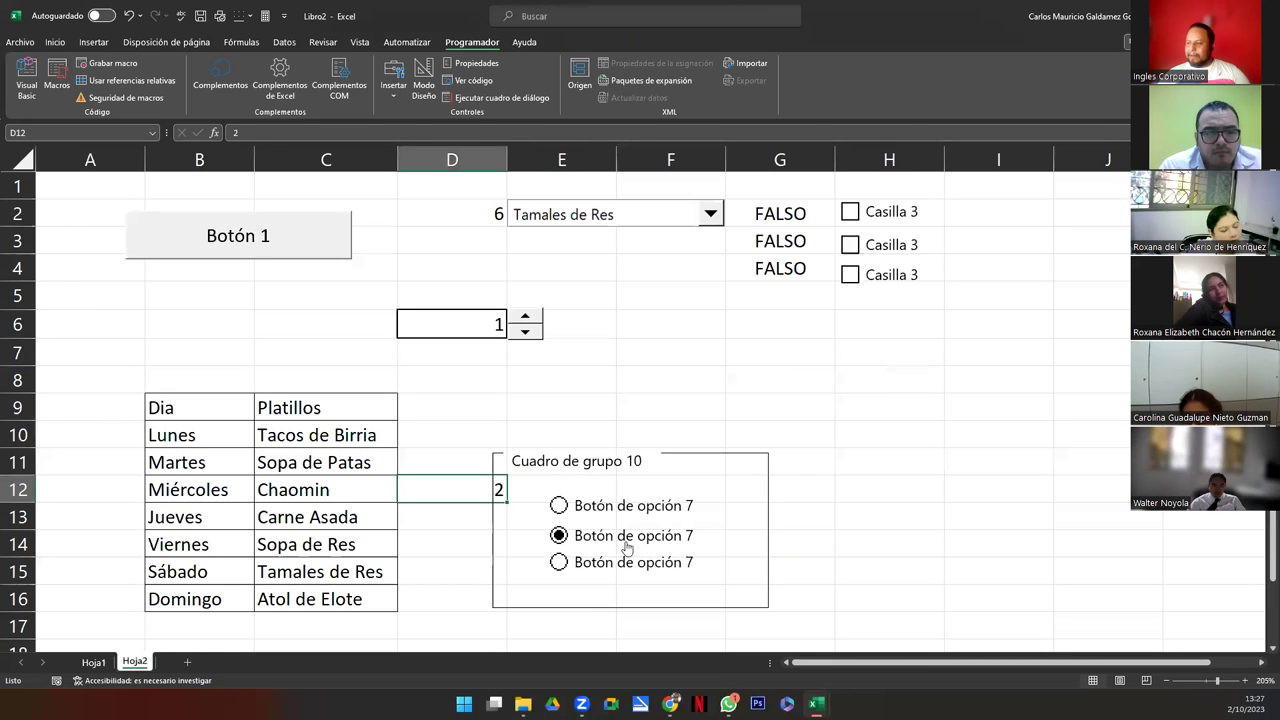
{"action": "left_click", "coordinate": [631, 510]}
{"action": "left_click", "coordinate": [638, 566]}
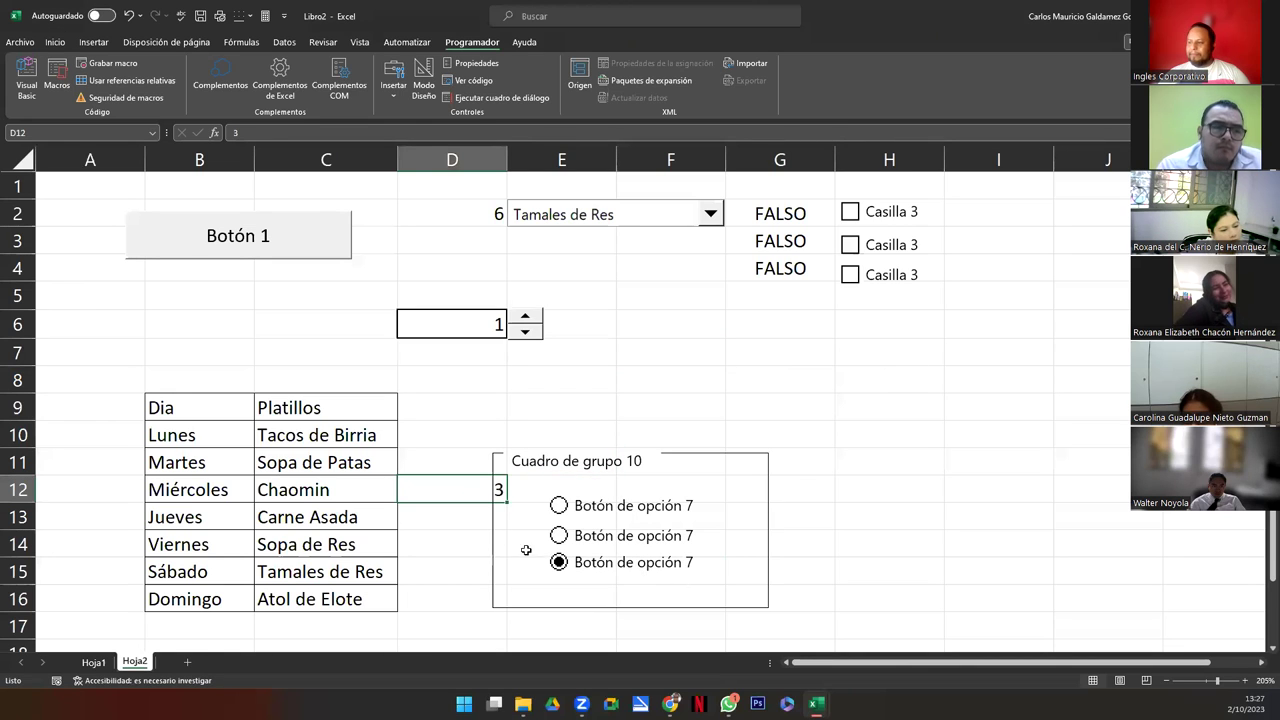
Try to select the group box frame and its controls, dismissing the context menu
{"action": "left_click", "coordinate": [523, 460]}
{"action": "right_click", "coordinate": [523, 460]}
{"action": "left_click", "coordinate": [672, 450]}
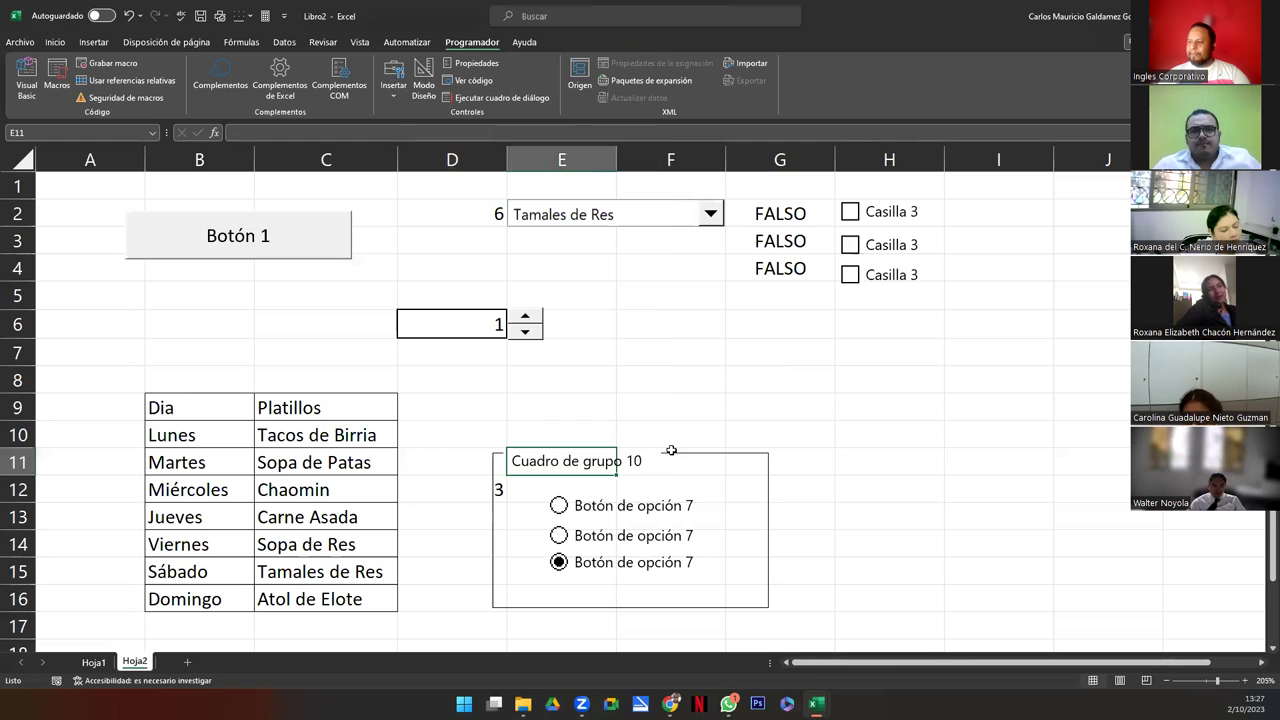
{"action": "left_click", "coordinate": [675, 454]}
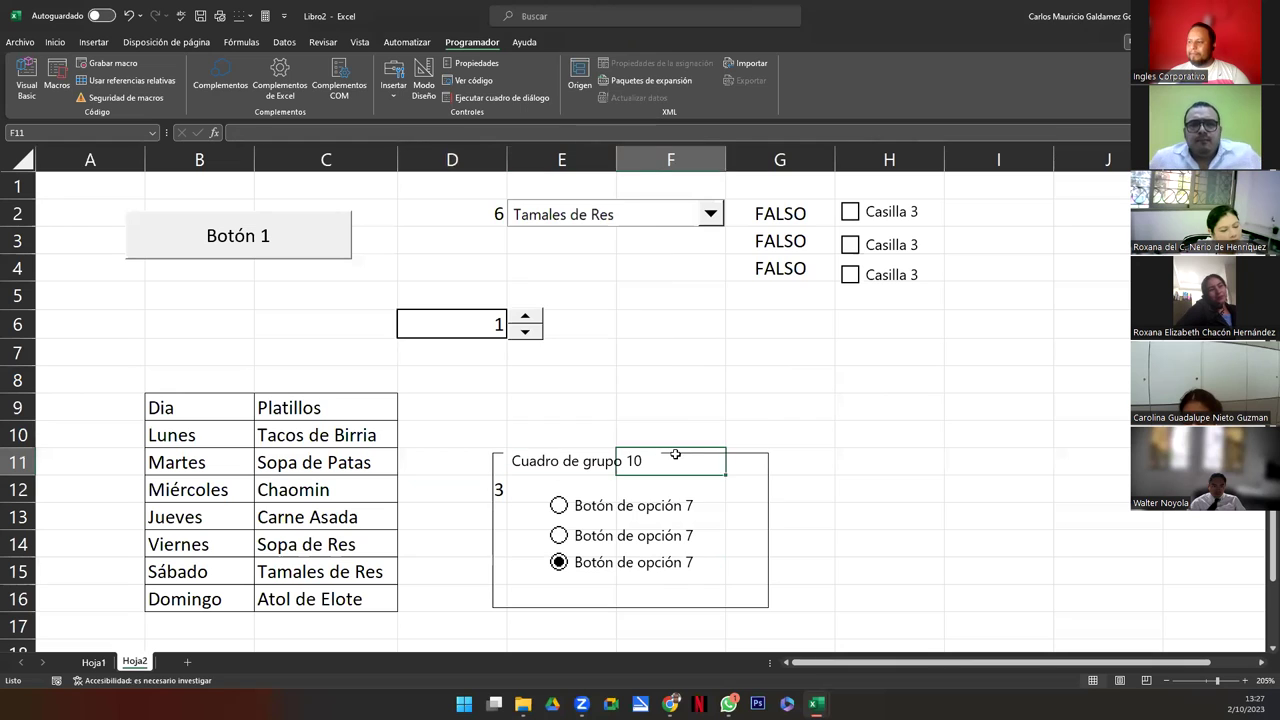
{"action": "left_click", "coordinate": [497, 458]}
{"action": "right_click", "coordinate": [497, 458]}
{"action": "left_click", "coordinate": [790, 355]}
{"action": "right_click", "coordinate": [830, 358]}
{"action": "key", "text": "Escape"}
{"action": "left_click", "coordinate": [493, 465]}
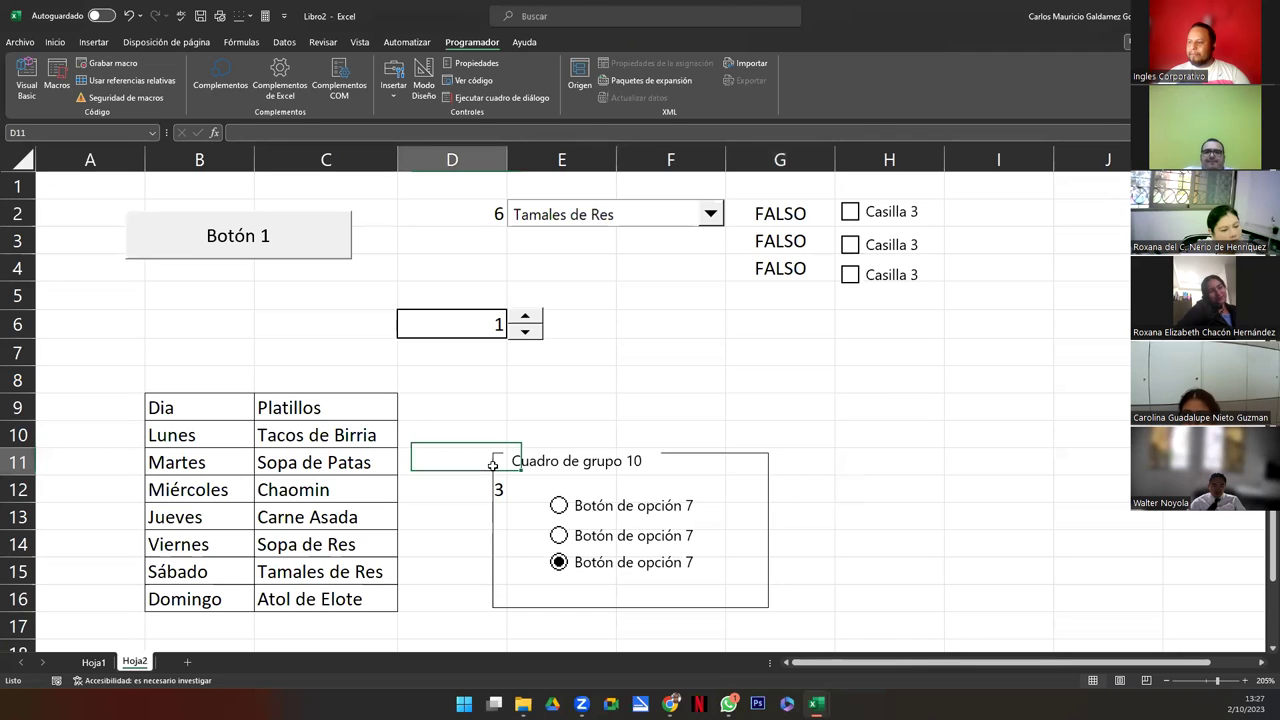
Turn on Design Mode and adjust the group box's left and top edges
{"action": "left_click", "coordinate": [421, 85]}
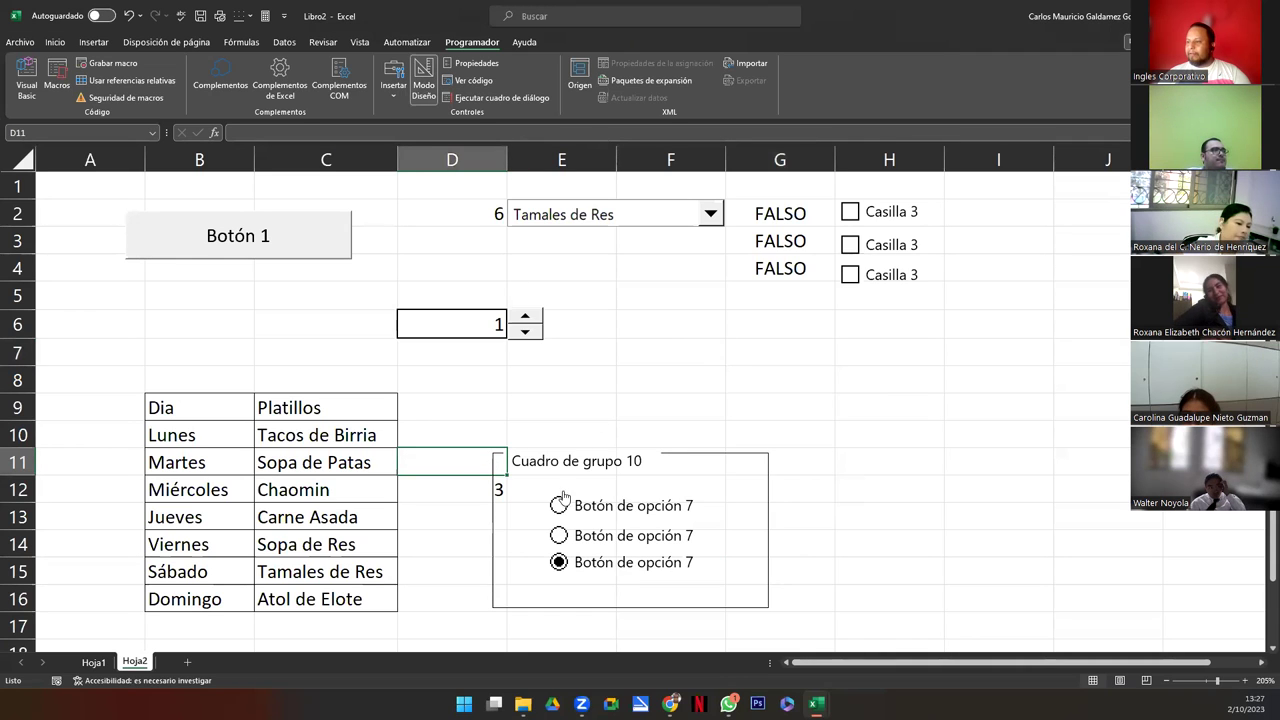
{"action": "left_click", "coordinate": [491, 507]}
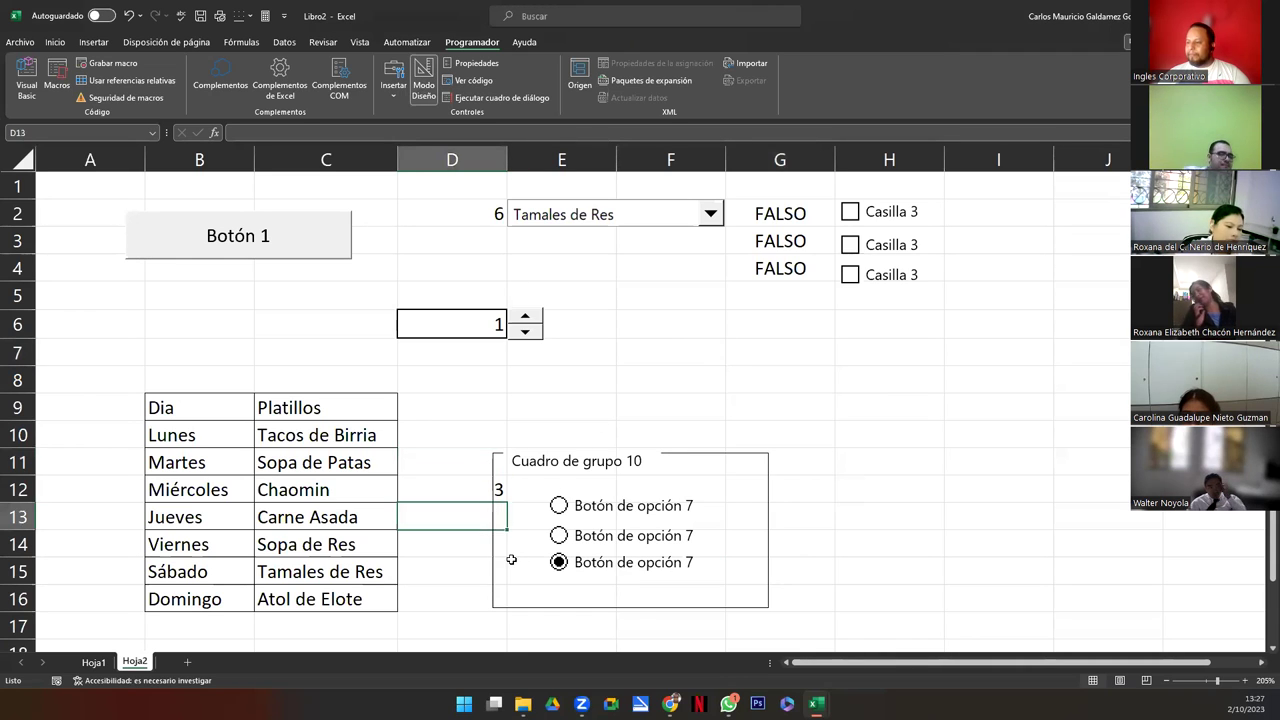
{"action": "left_click", "coordinate": [640, 600]}
{"action": "left_click", "coordinate": [680, 455]}
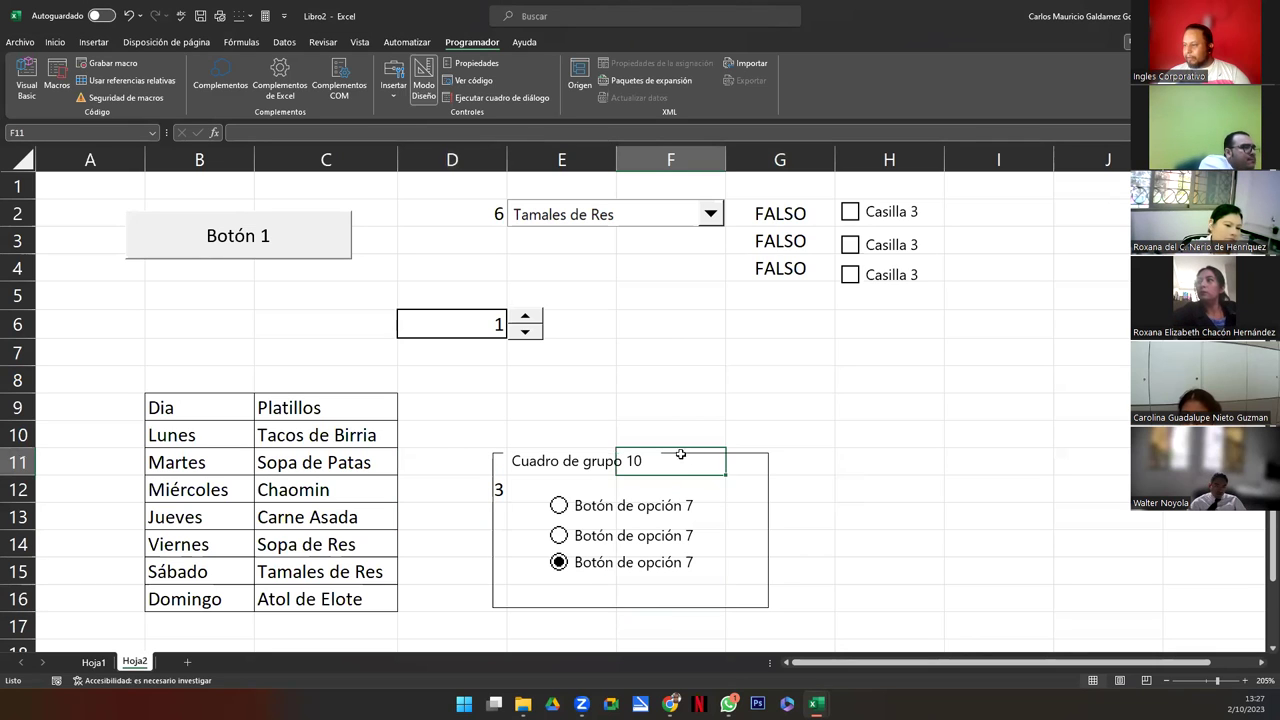
{"action": "left_click", "coordinate": [617, 460]}
{"action": "left_click_drag", "start_coordinate": [493, 529], "coordinate": [507, 529]}
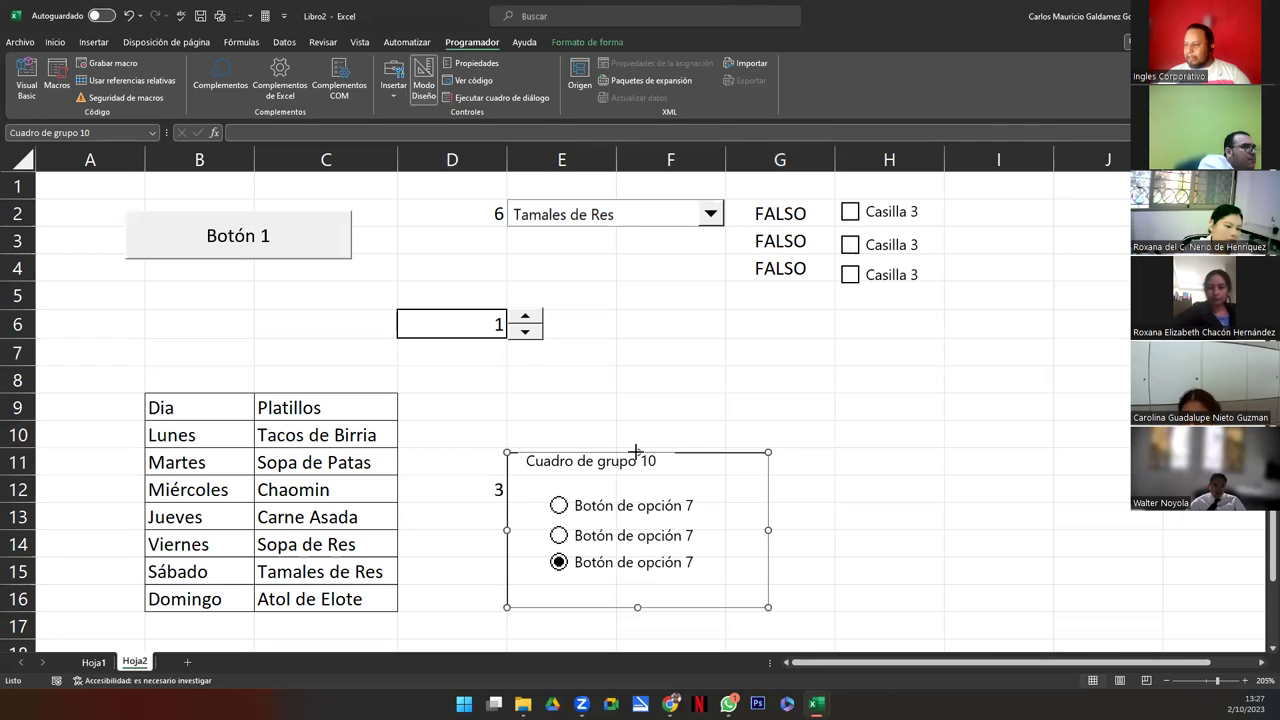
{"action": "left_click_drag", "start_coordinate": [636, 452], "coordinate": [637, 448]}
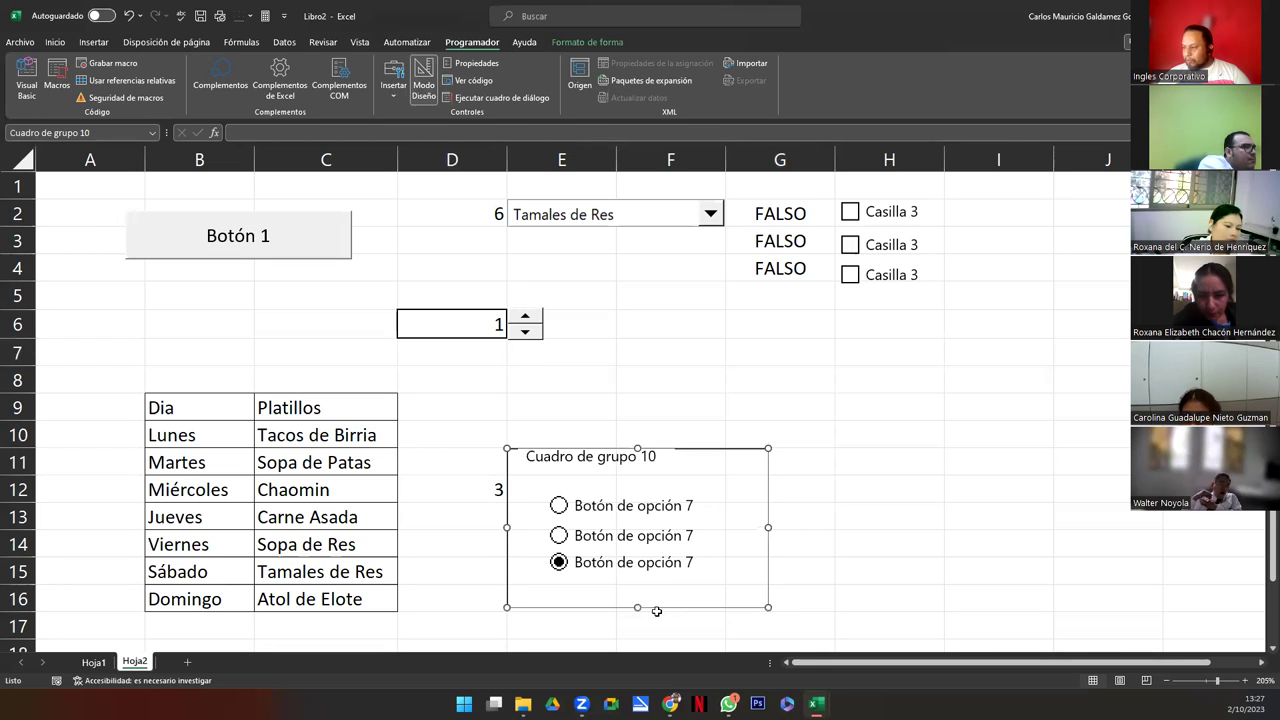
{"action": "right_click", "coordinate": [608, 505]}
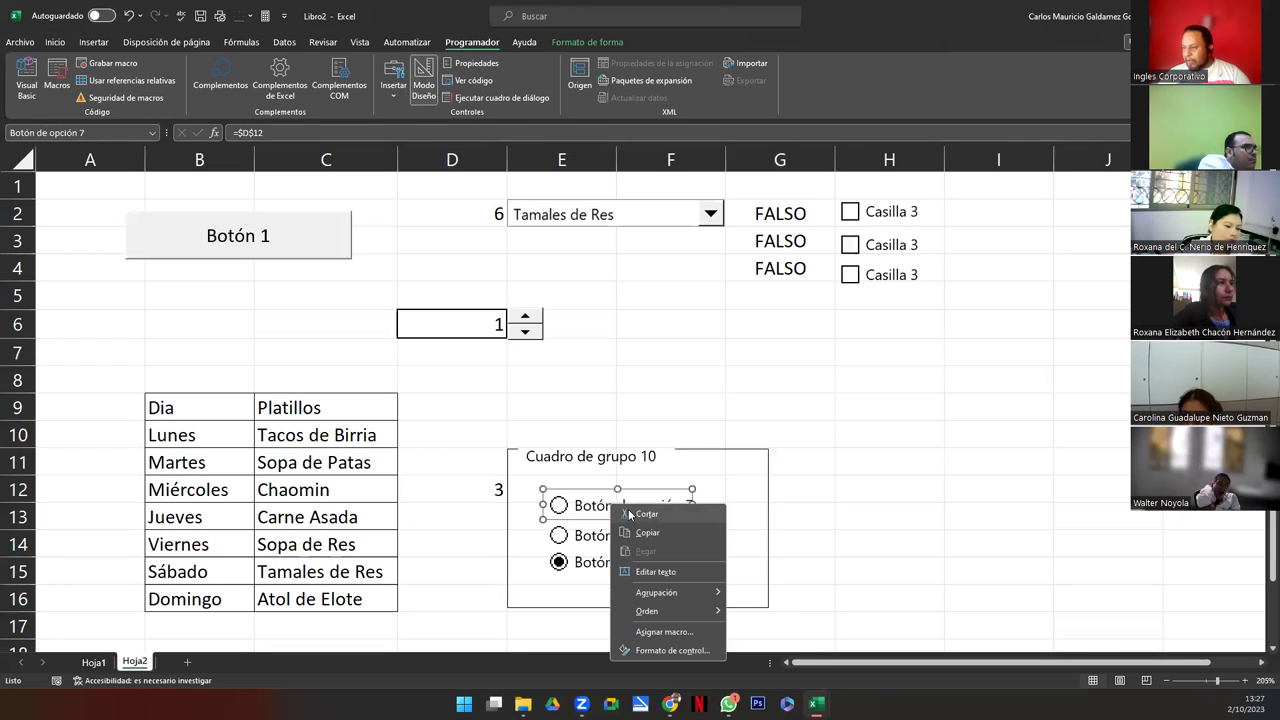
Align the three option buttons in a neat column inside the group box
{"action": "key", "text": "Escape"}
{"action": "left_click_drag", "start_coordinate": [579, 514], "coordinate": [558, 498]}
{"action": "right_click", "coordinate": [588, 546]}
{"action": "key", "text": "Escape"}
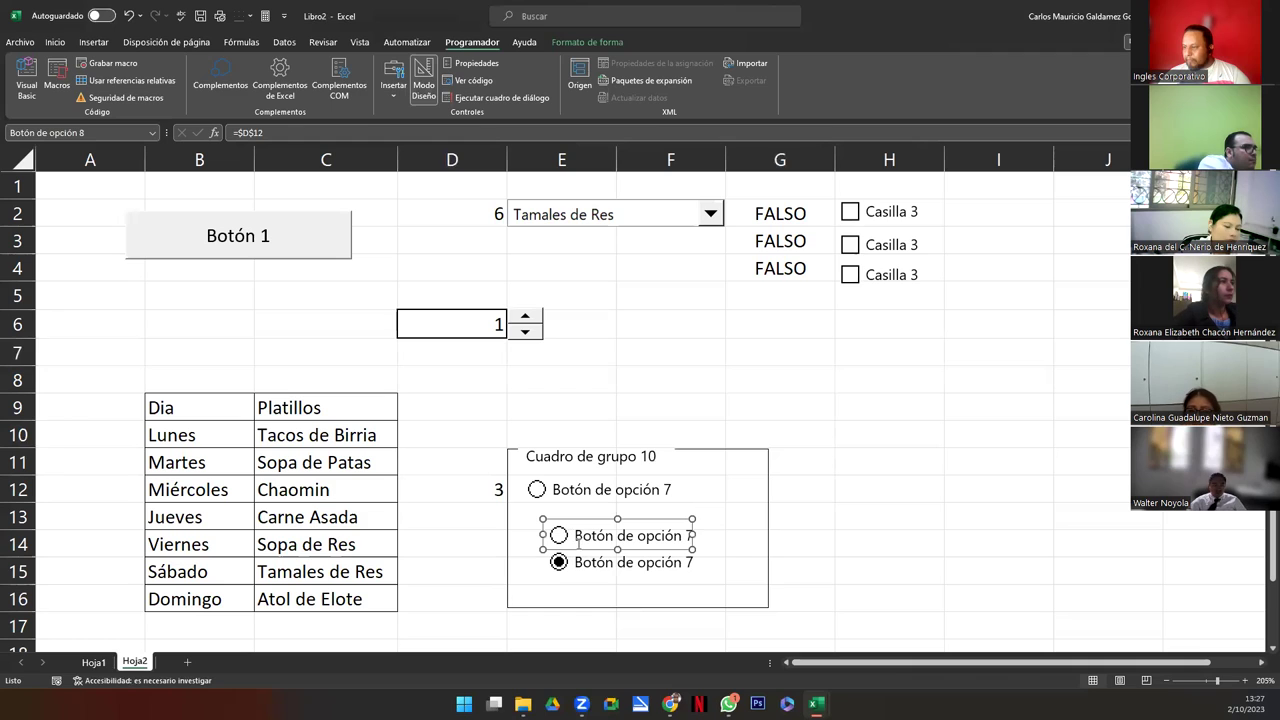
{"action": "left_click_drag", "start_coordinate": [580, 548], "coordinate": [559, 531]}
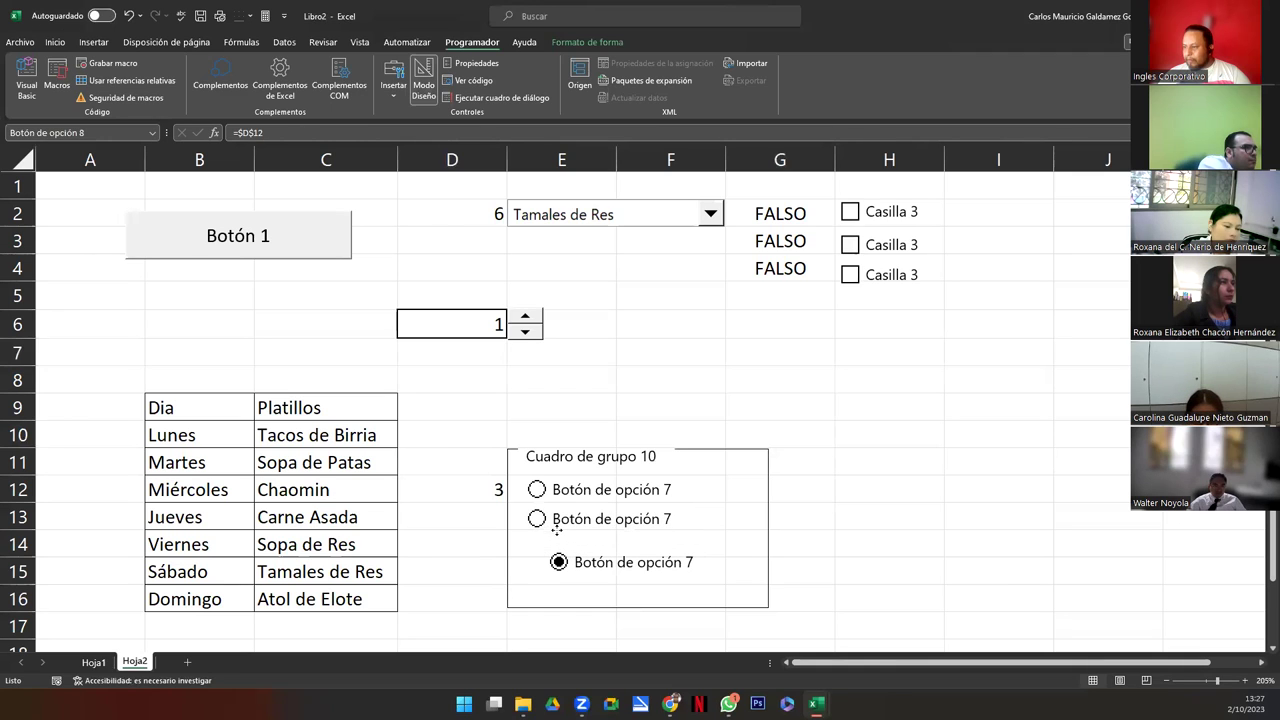
{"action": "key", "text": "Escape"}
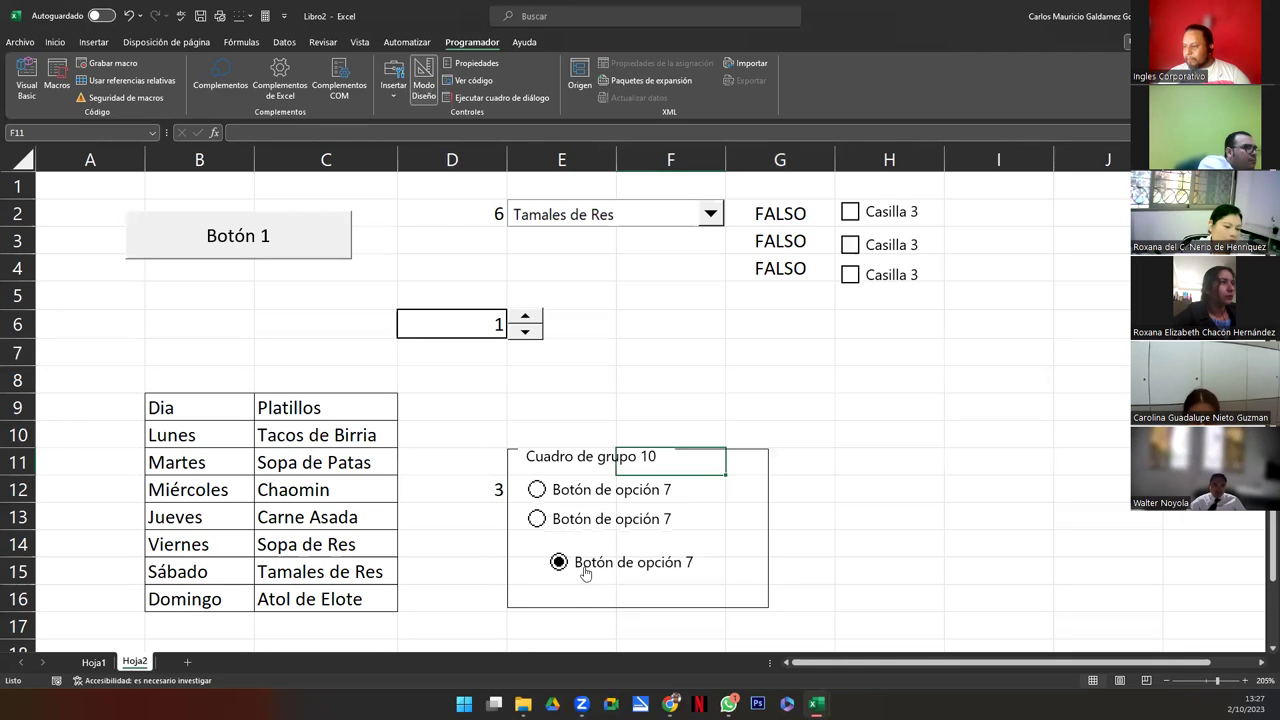
{"action": "right_click", "coordinate": [586, 573]}
{"action": "key", "text": "Escape"}
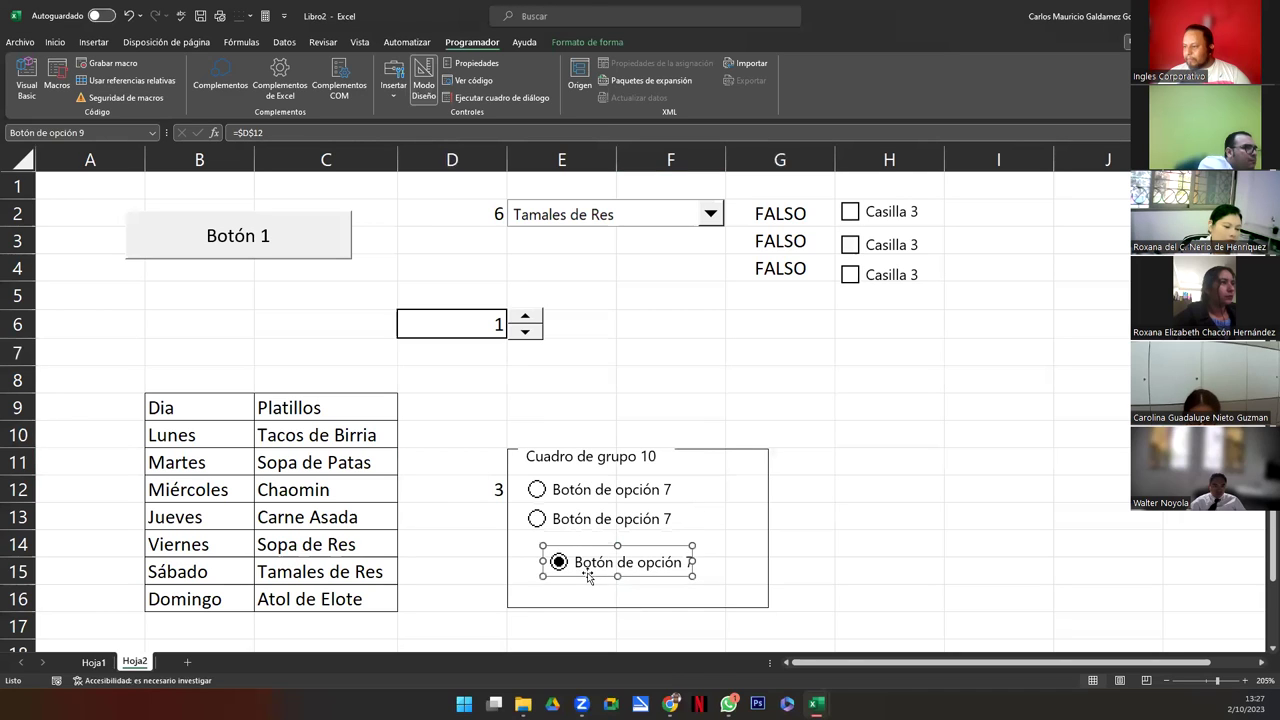
{"action": "left_click_drag", "start_coordinate": [589, 575], "coordinate": [566, 557]}
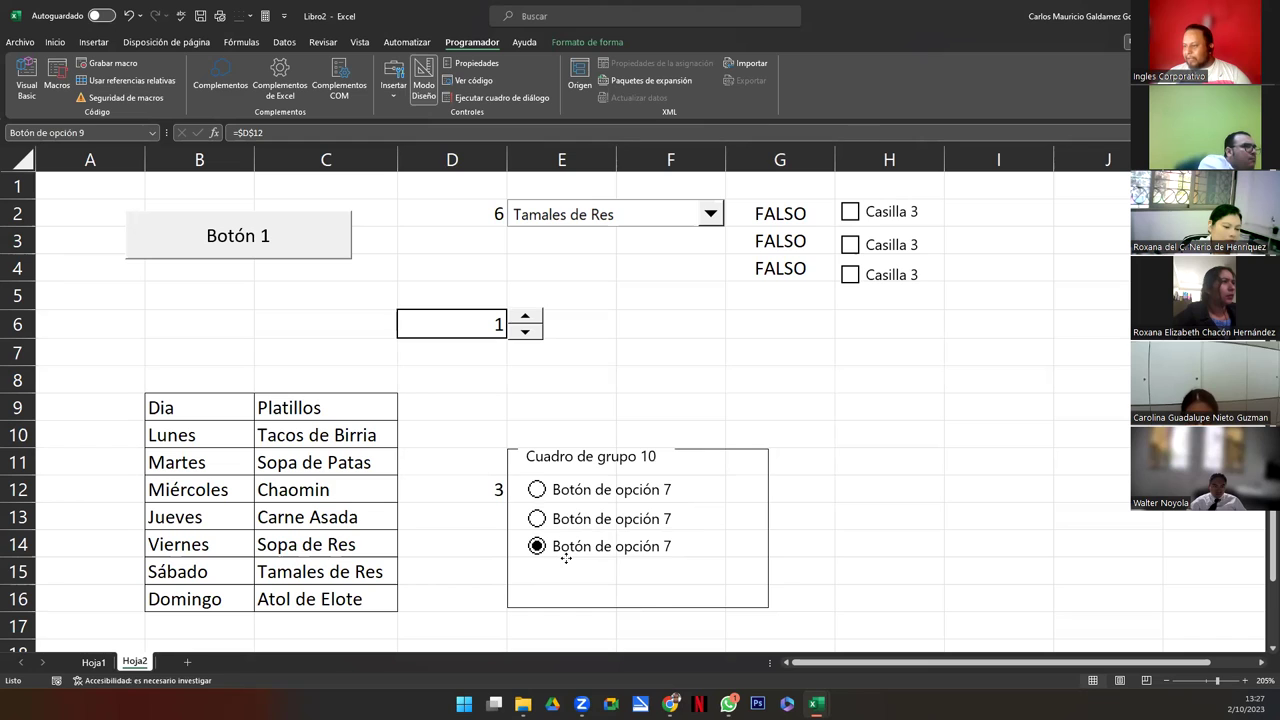
{"action": "left_click", "coordinate": [656, 608]}
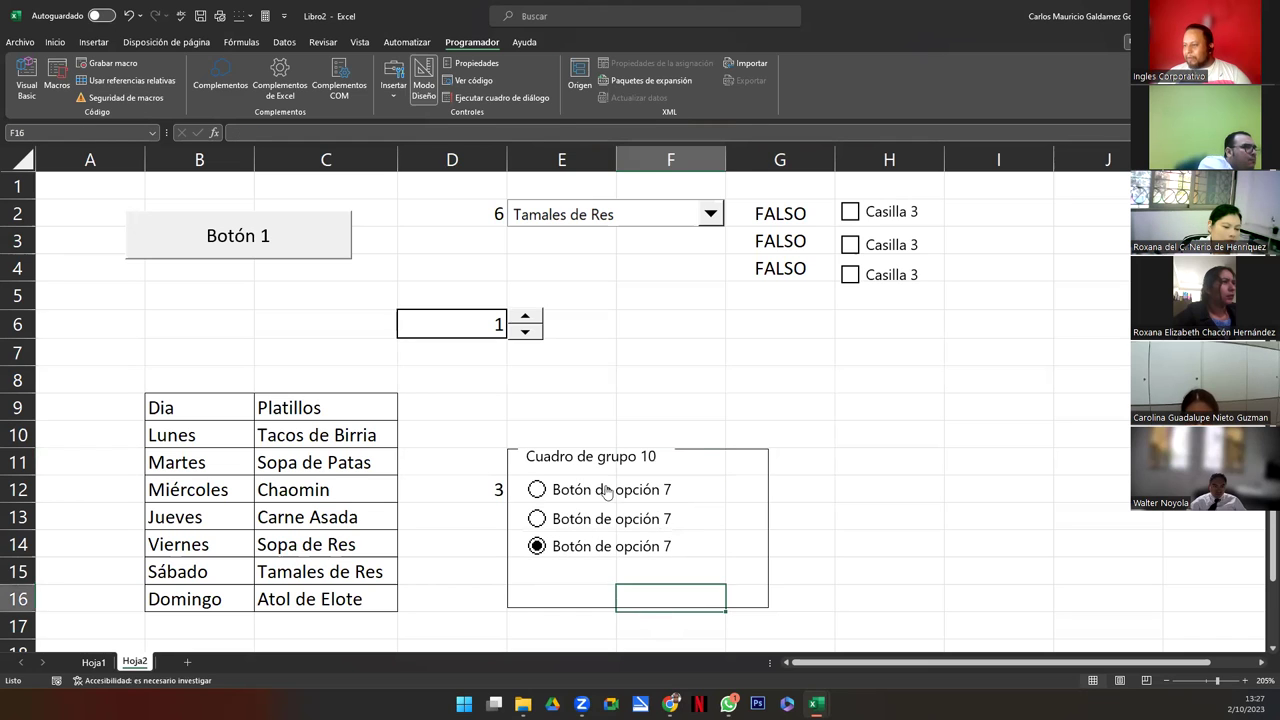
Pull the group box's right and bottom edges inward to fit the buttons
{"action": "left_click", "coordinate": [567, 455]}
{"action": "key", "text": "Escape"}
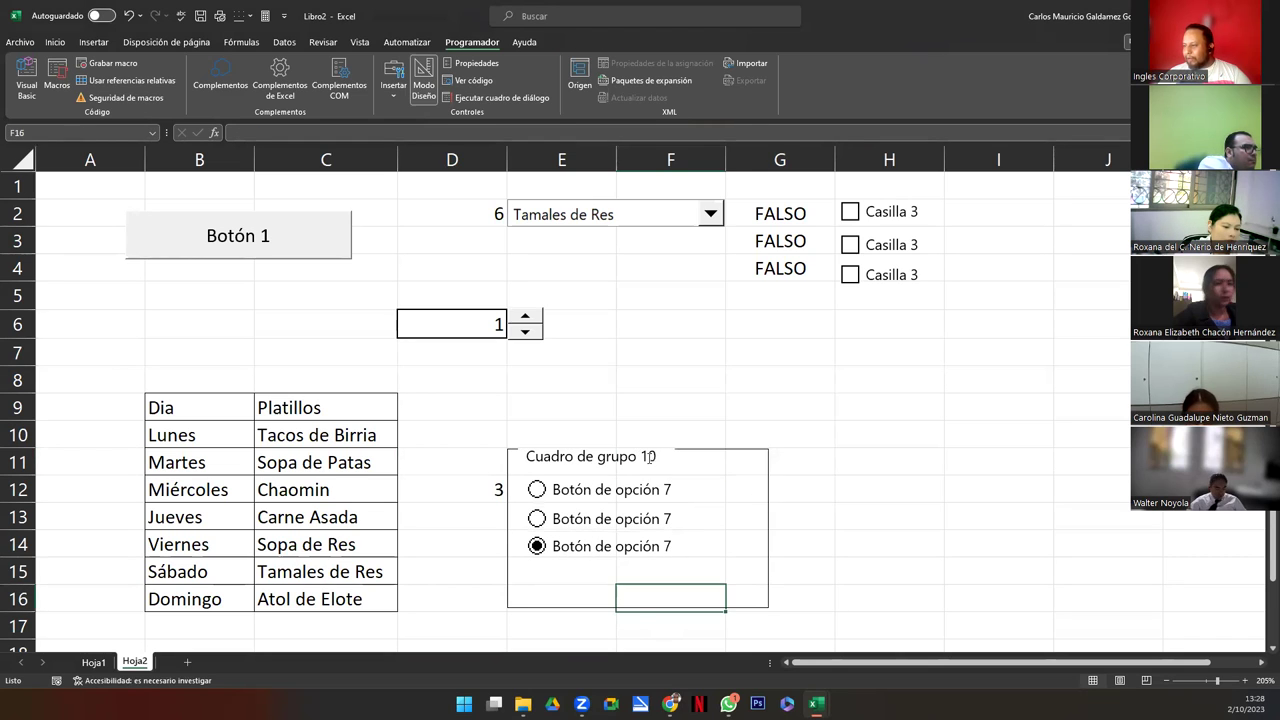
{"action": "left_click", "coordinate": [674, 452]}
{"action": "left_click_drag", "start_coordinate": [768, 527], "coordinate": [722, 527]}
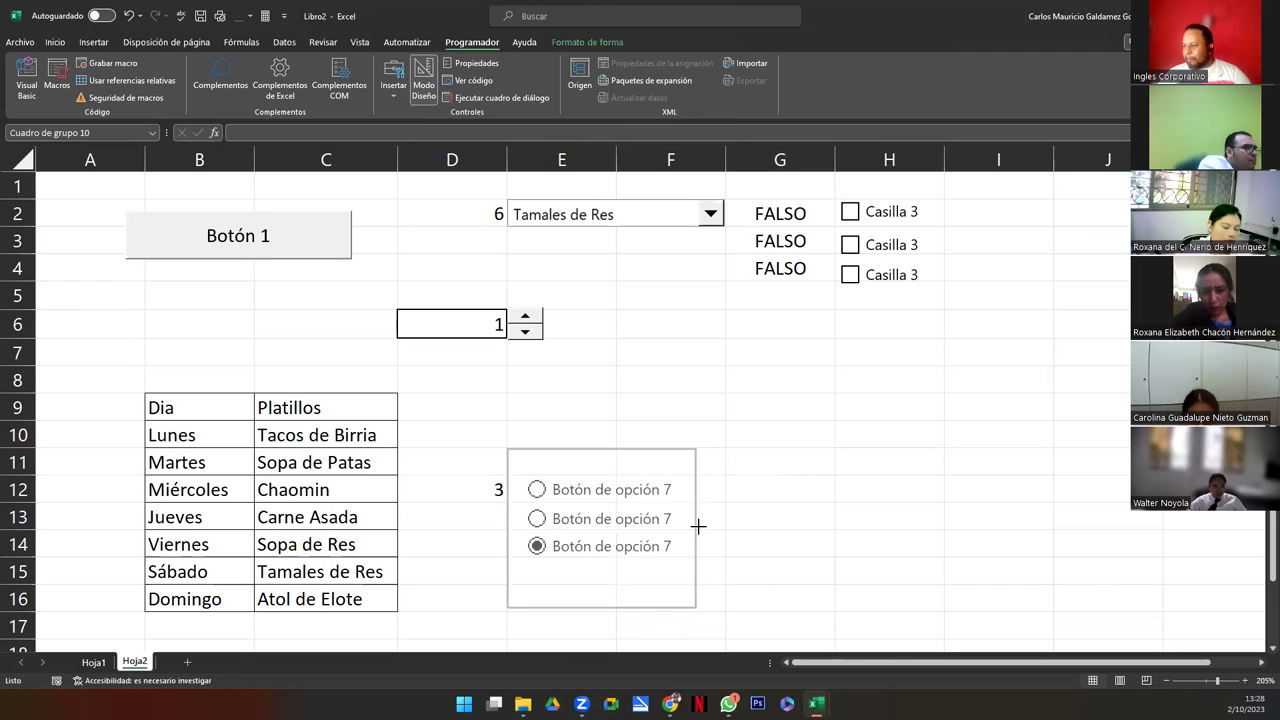
{"action": "left_click_drag", "start_coordinate": [615, 607], "coordinate": [622, 570]}
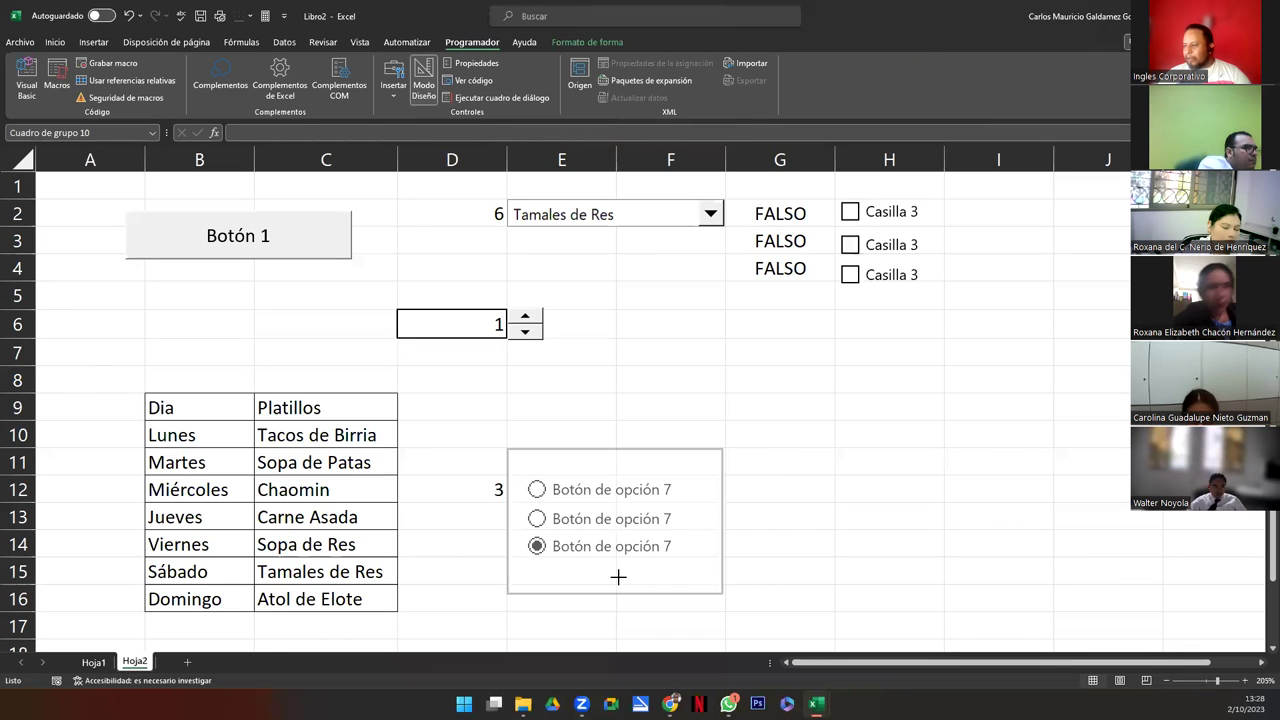
Relabel the first option button 'Sin Factura'
{"action": "left_click", "coordinate": [594, 497]}
{"action": "right_click", "coordinate": [594, 496]}
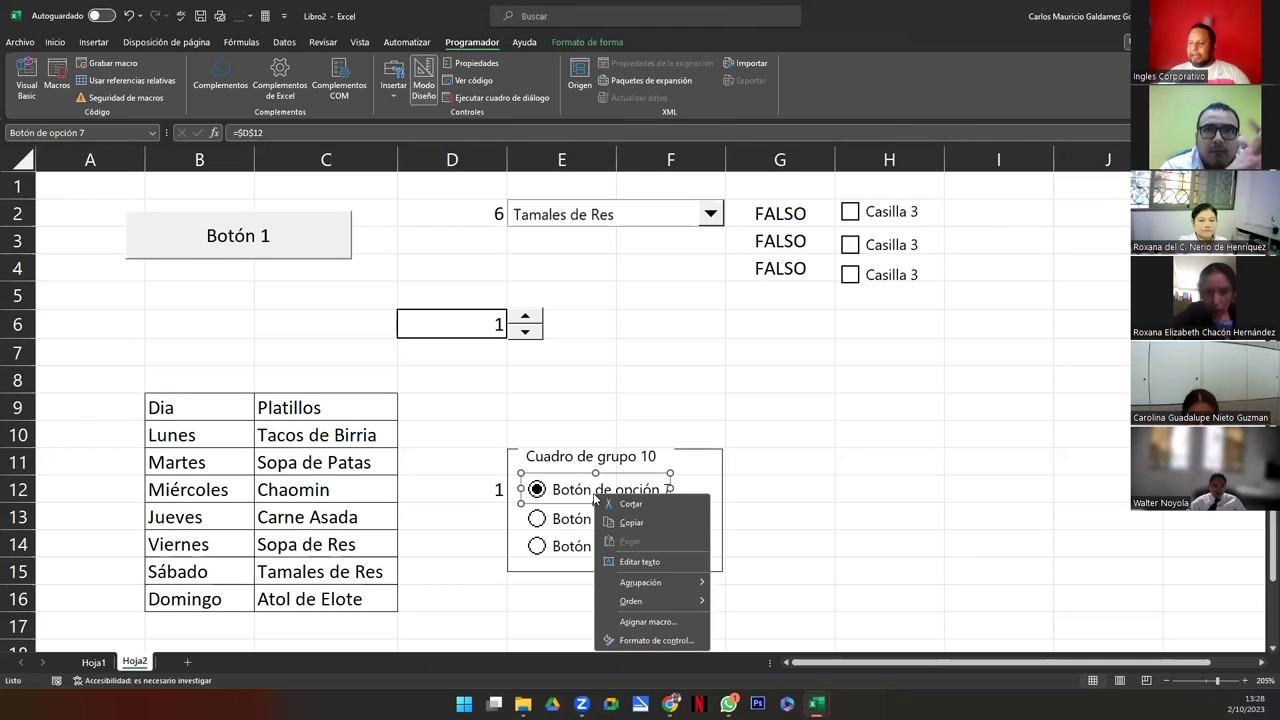
{"action": "left_click", "coordinate": [640, 562]}
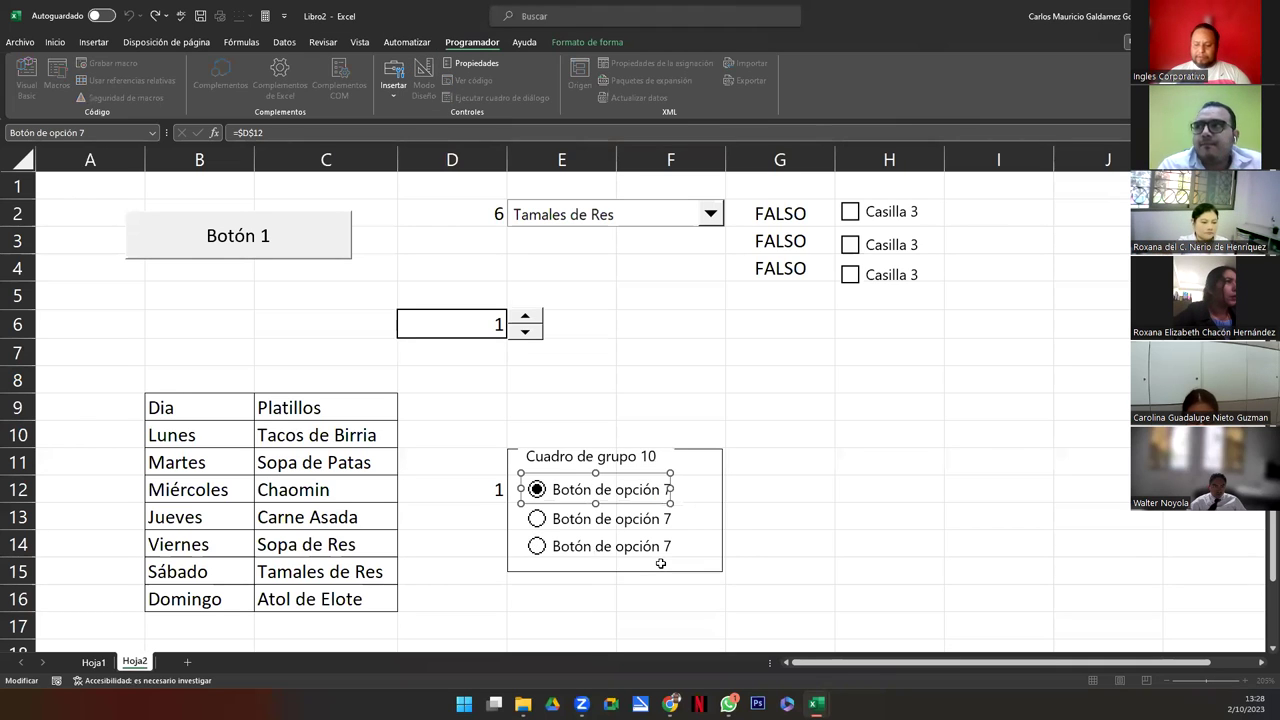
{"action": "key", "text": "ctrl+a"}
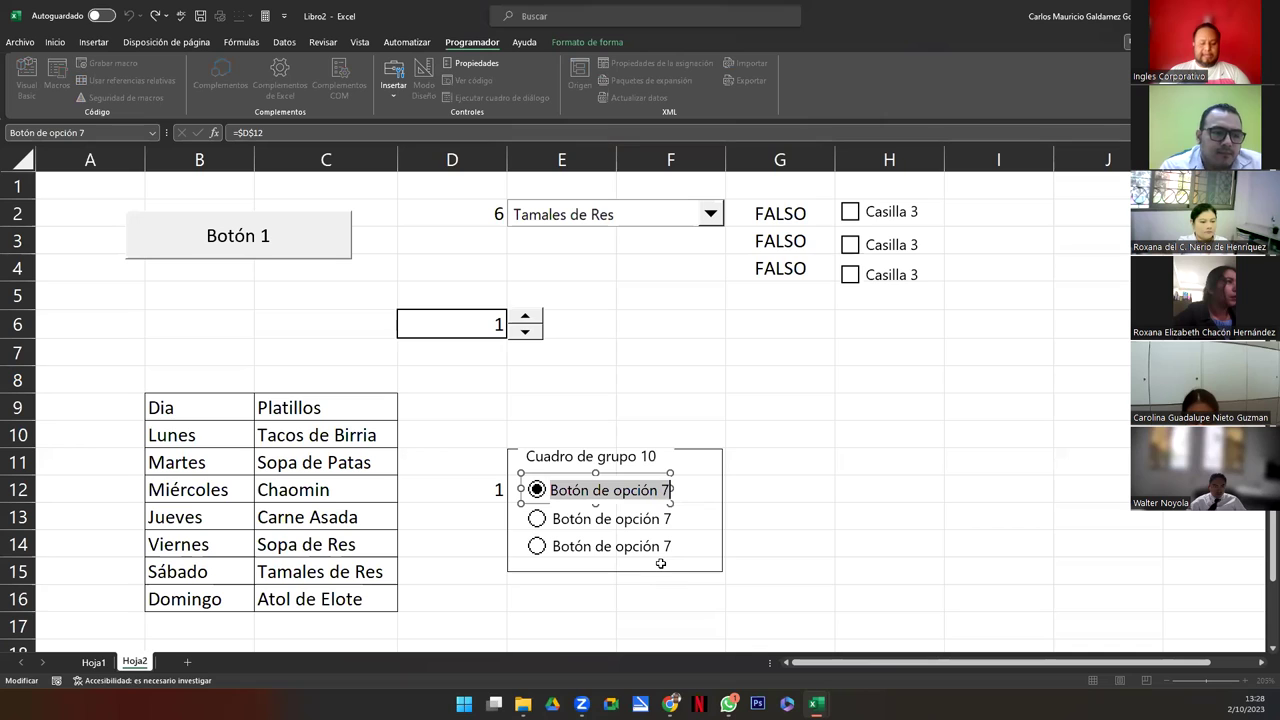
{"action": "type", "text": "Factura"}
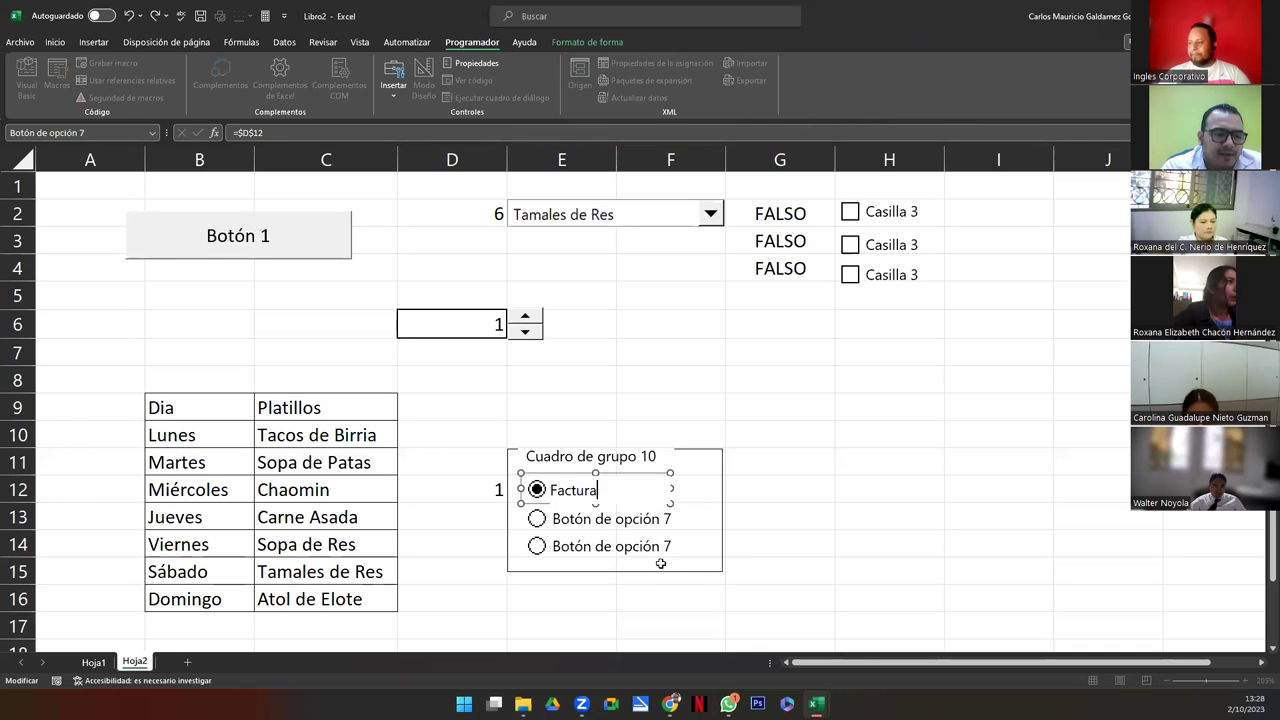
{"action": "key", "text": "ctrl+a"}
{"action": "type", "text": "Sin Fa"}
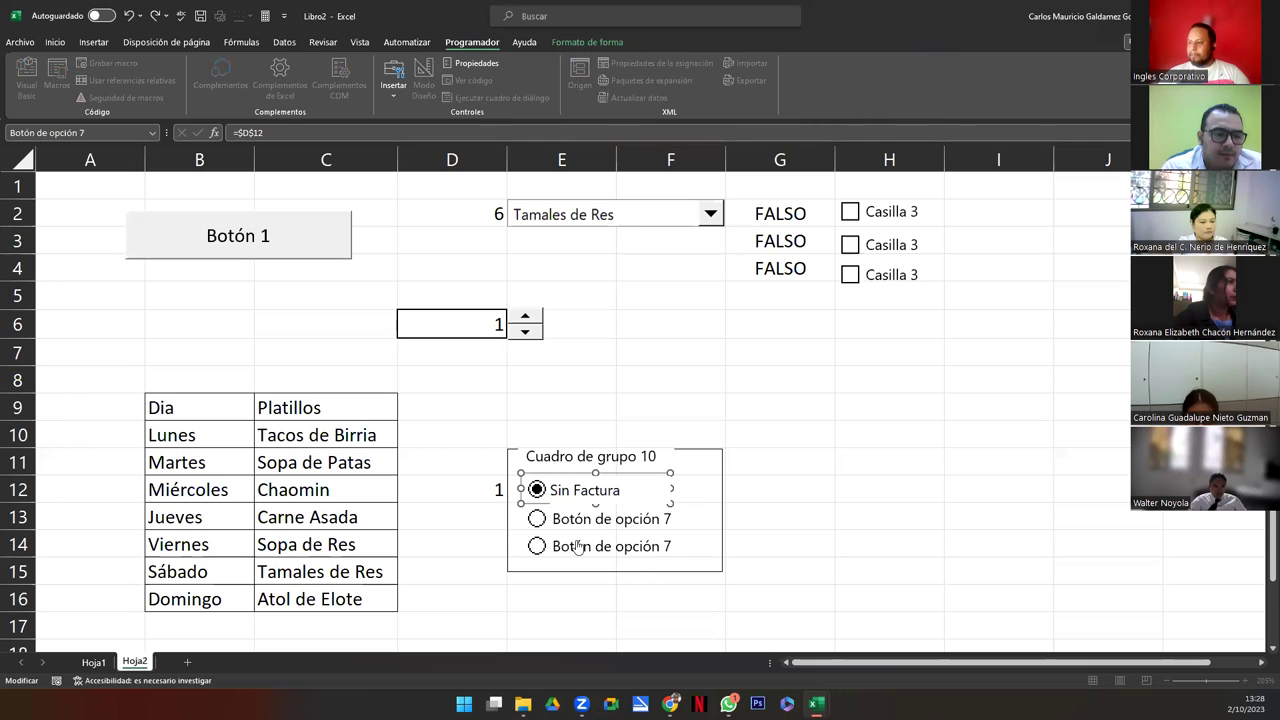
{"action": "left_click", "coordinate": [577, 521]}
Relabel the other options 'Con Factura' and 'Con Ticket', then check D12's linked value
{"action": "right_click", "coordinate": [577, 521]}
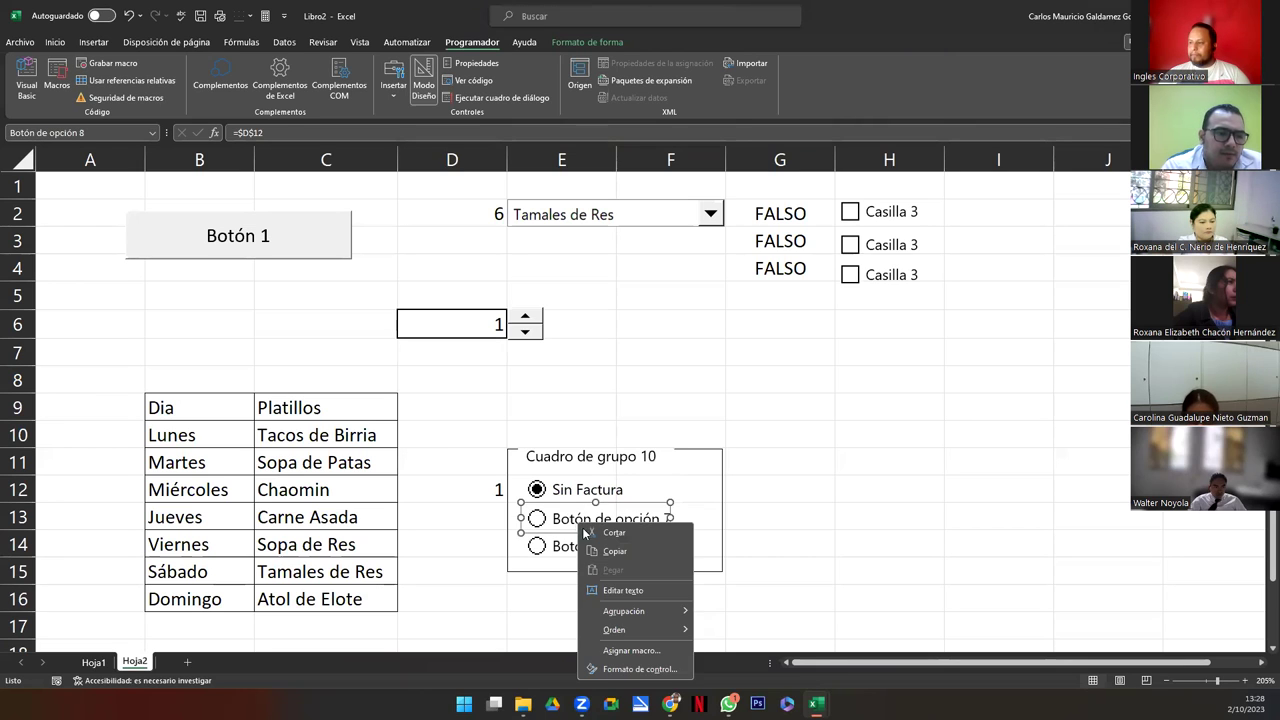
{"action": "left_click", "coordinate": [624, 592]}
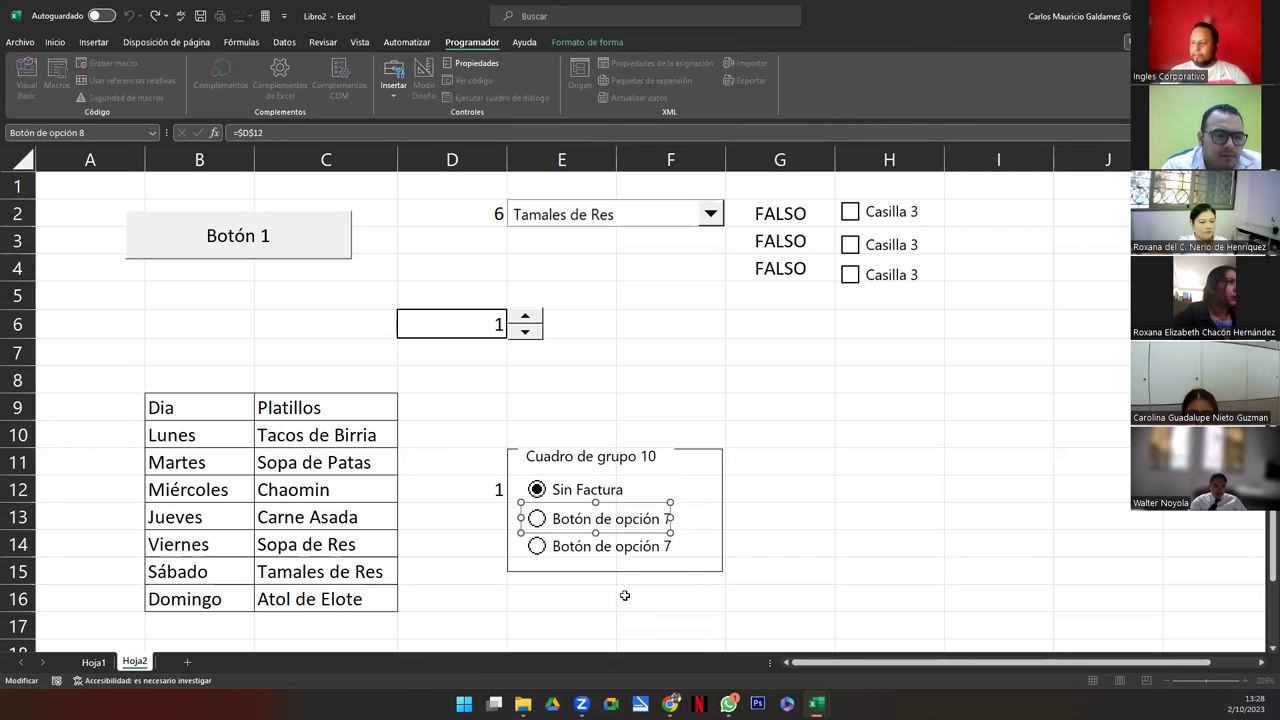
{"action": "key", "text": "ctrl+a"}
{"action": "type", "text": "C"}
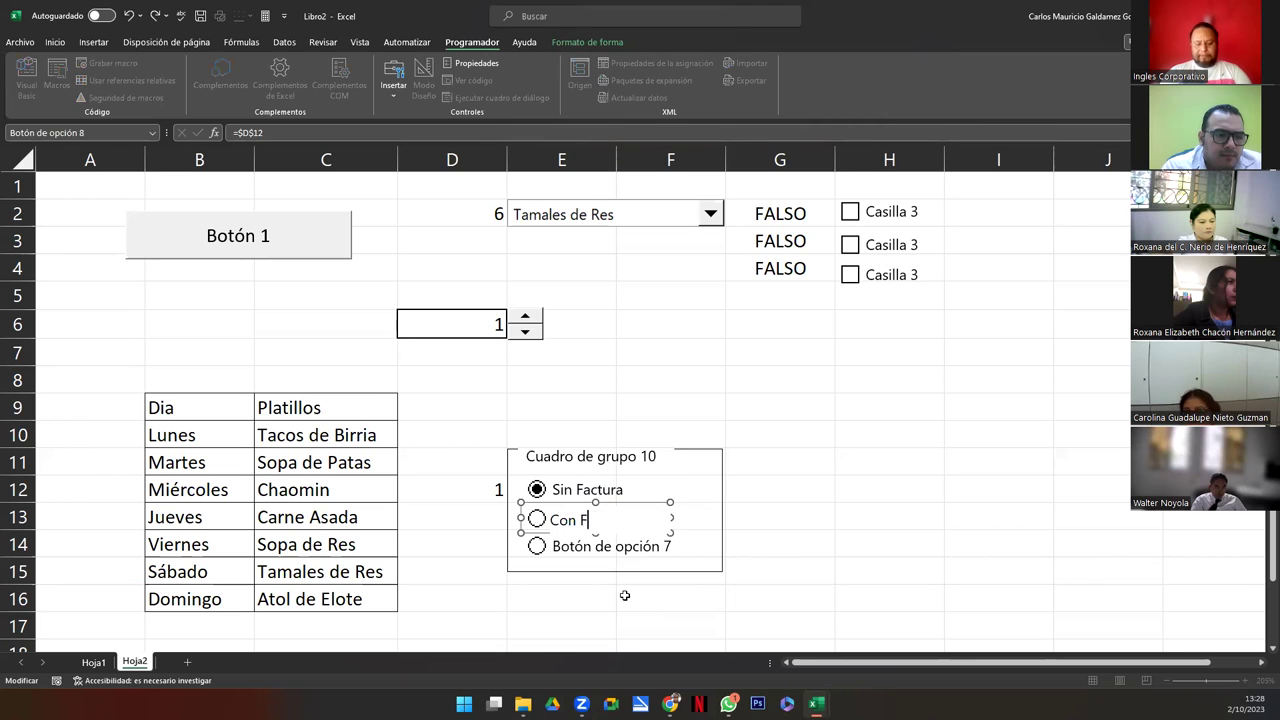
{"action": "type", "text": "ra"}
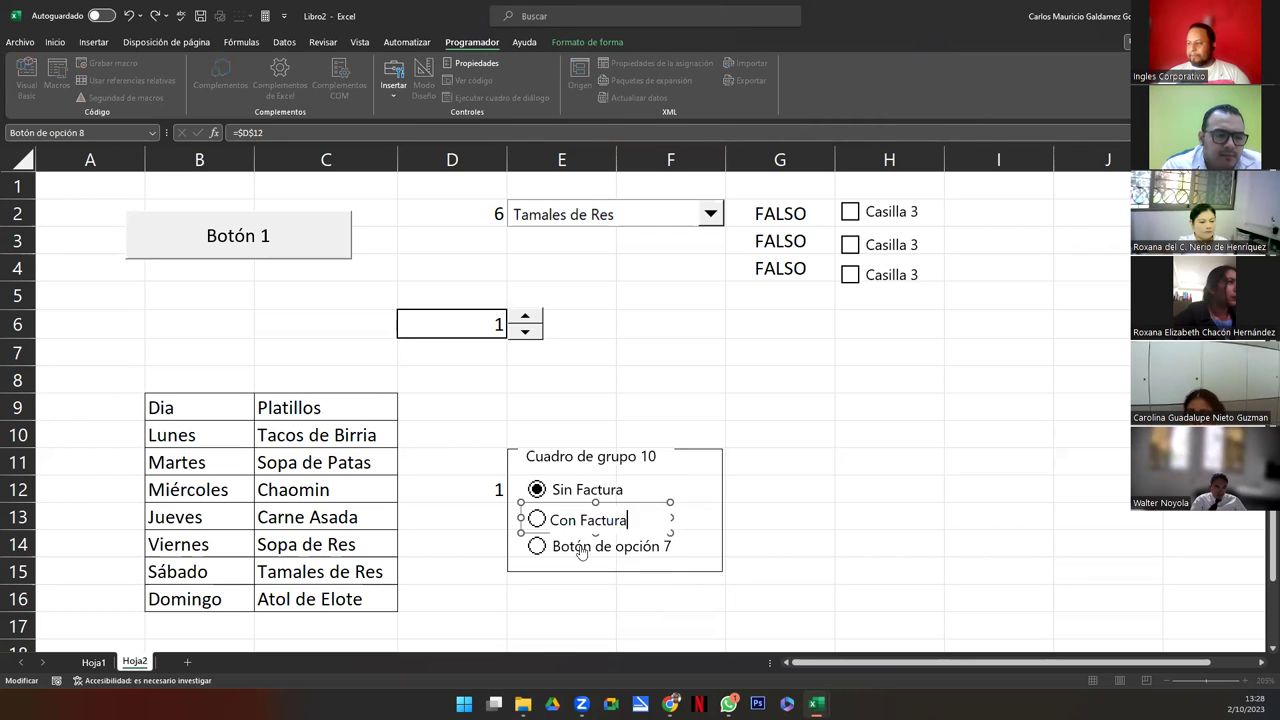
{"action": "left_click", "coordinate": [583, 547]}
{"action": "right_click", "coordinate": [581, 545]}
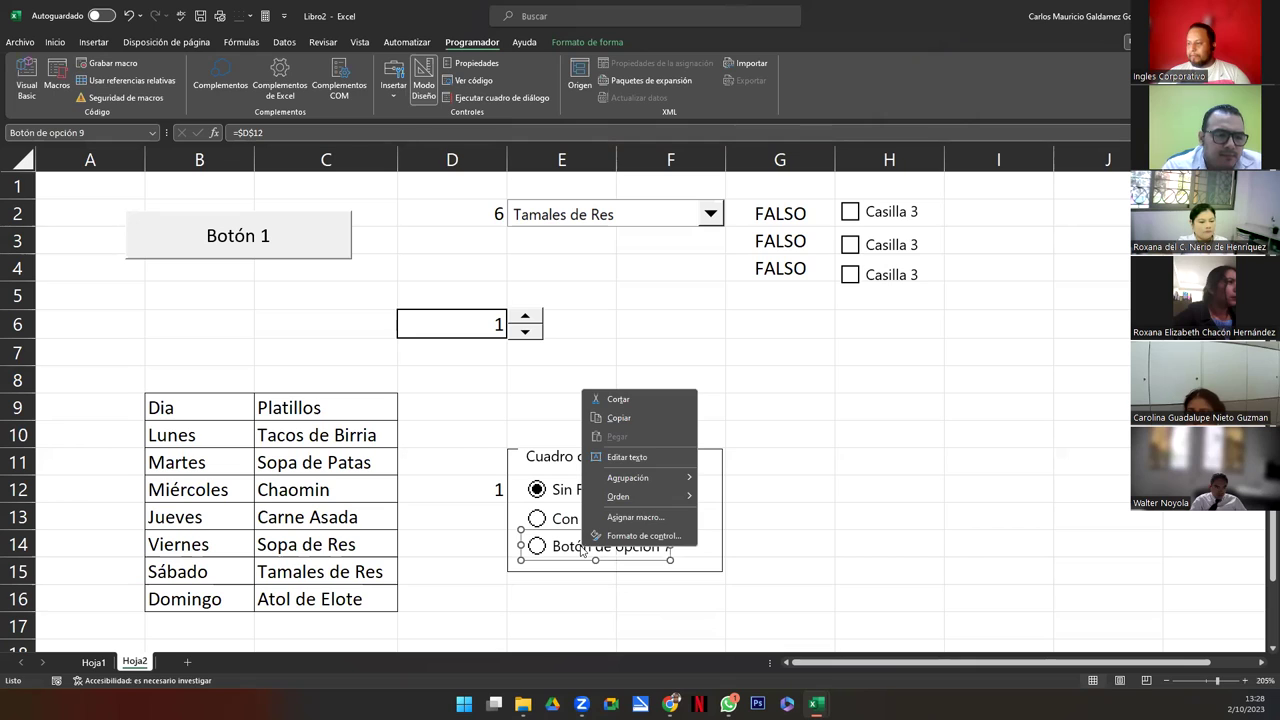
{"action": "left_click", "coordinate": [643, 459]}
{"action": "key", "text": "ctrl+a"}
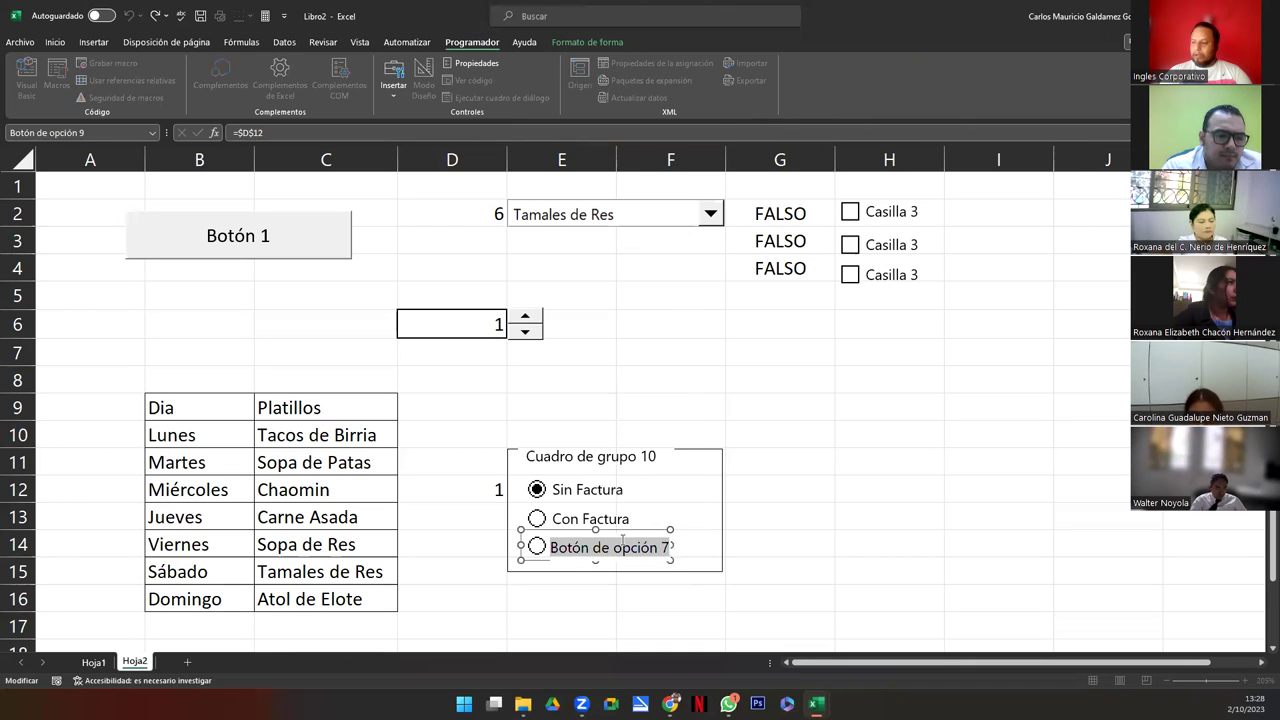
{"action": "type", "text": "Con Ticket"}
{"action": "left_click", "coordinate": [605, 601]}
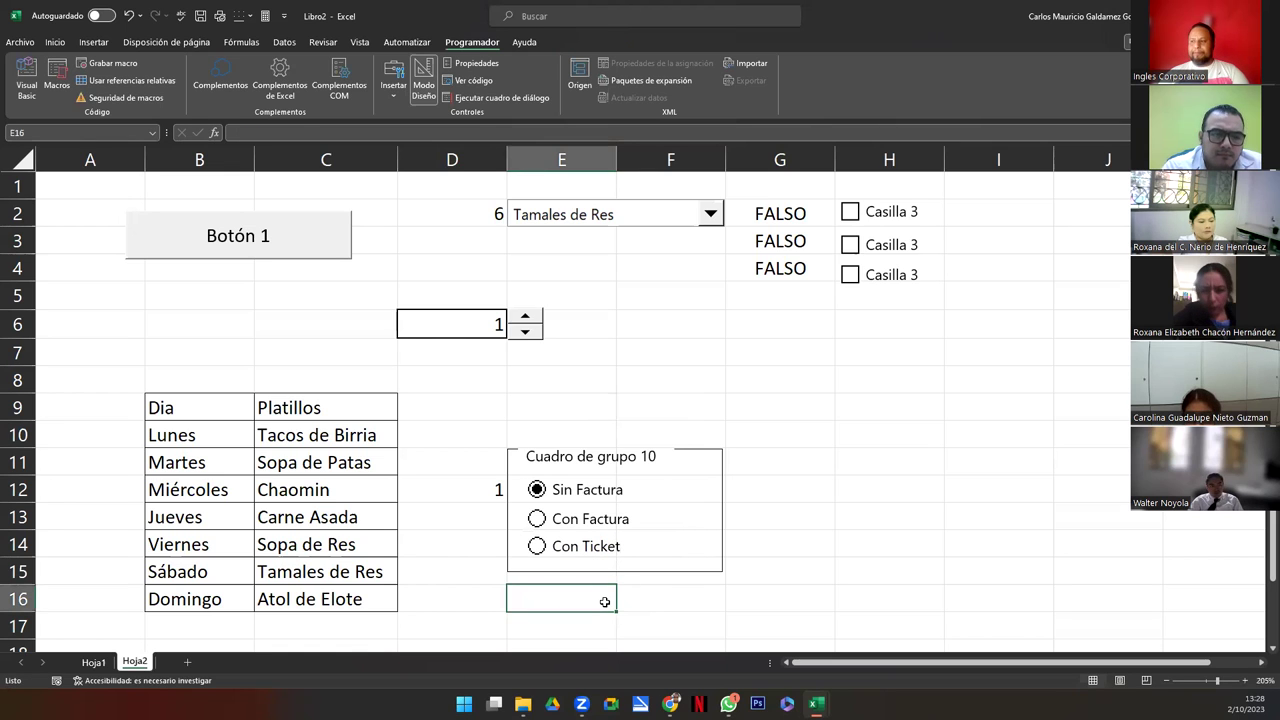
{"action": "left_click", "coordinate": [483, 491]}
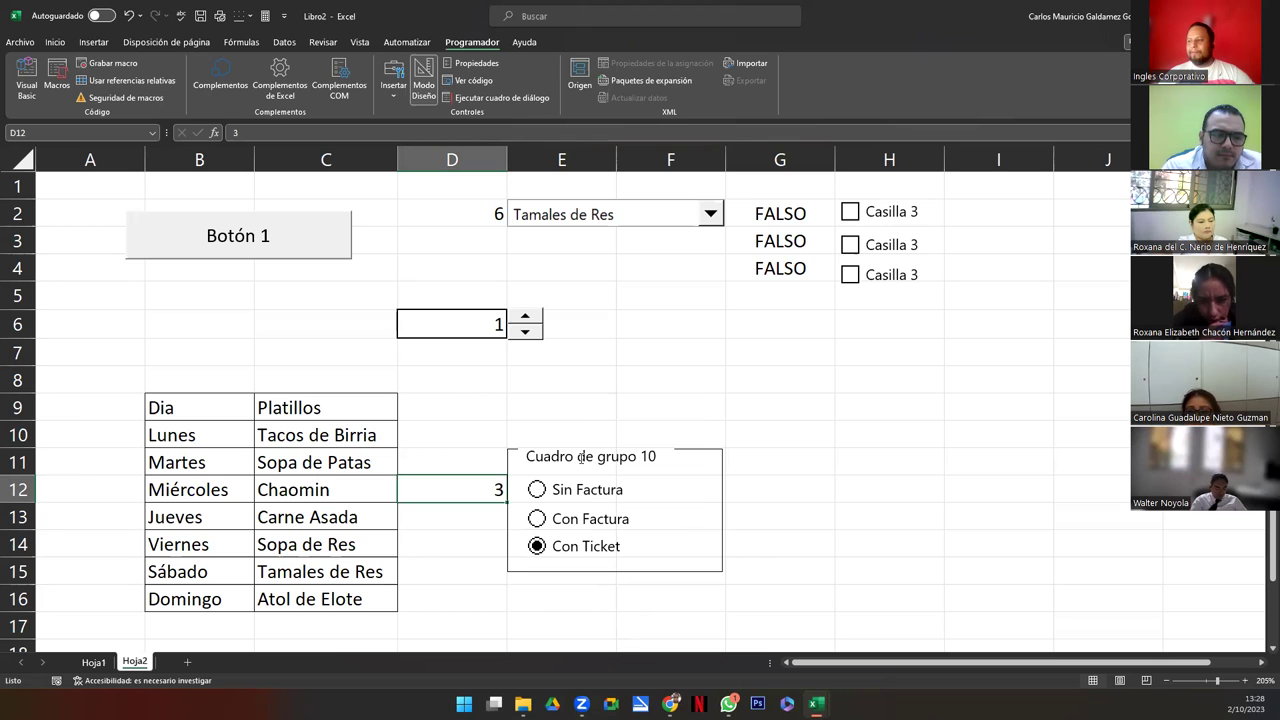
Change the group box caption to 'Seleccione tipo'
{"action": "left_click", "coordinate": [581, 456]}
{"action": "left_click", "coordinate": [581, 456]}
{"action": "left_click", "coordinate": [581, 457]}
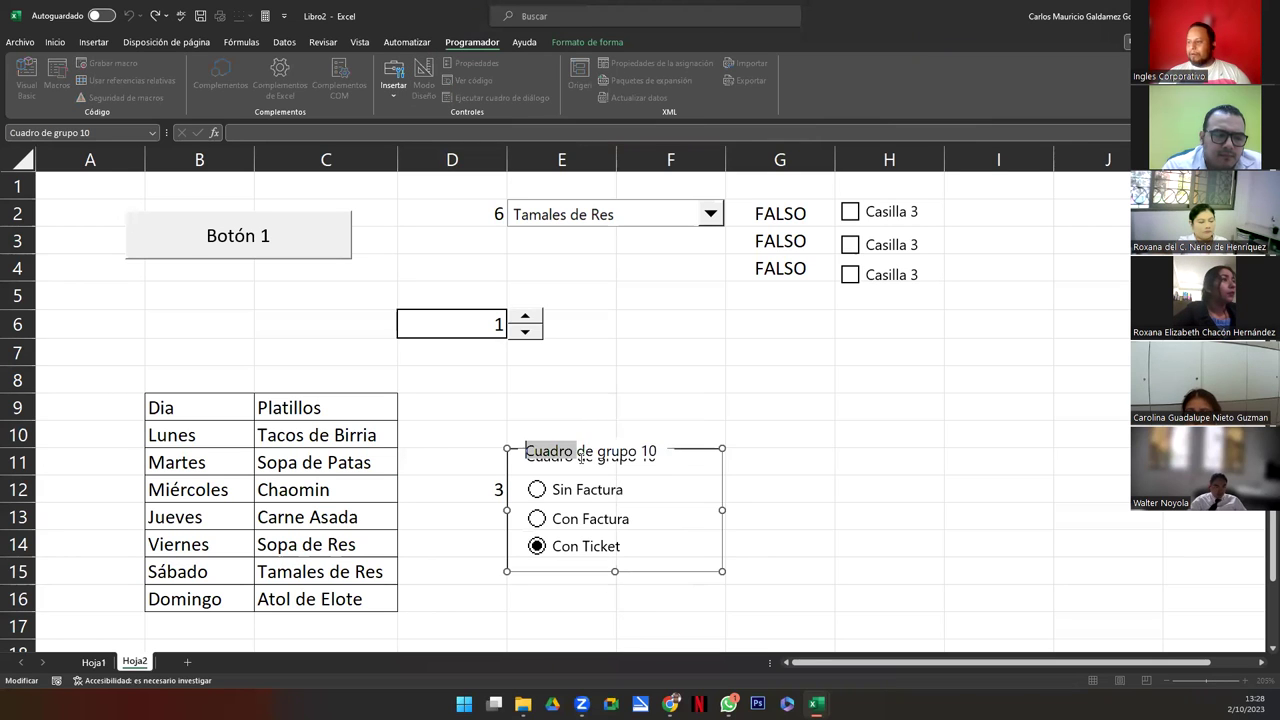
{"action": "type", "text": "Seleccione tipo"}
{"action": "left_click", "coordinate": [627, 416]}
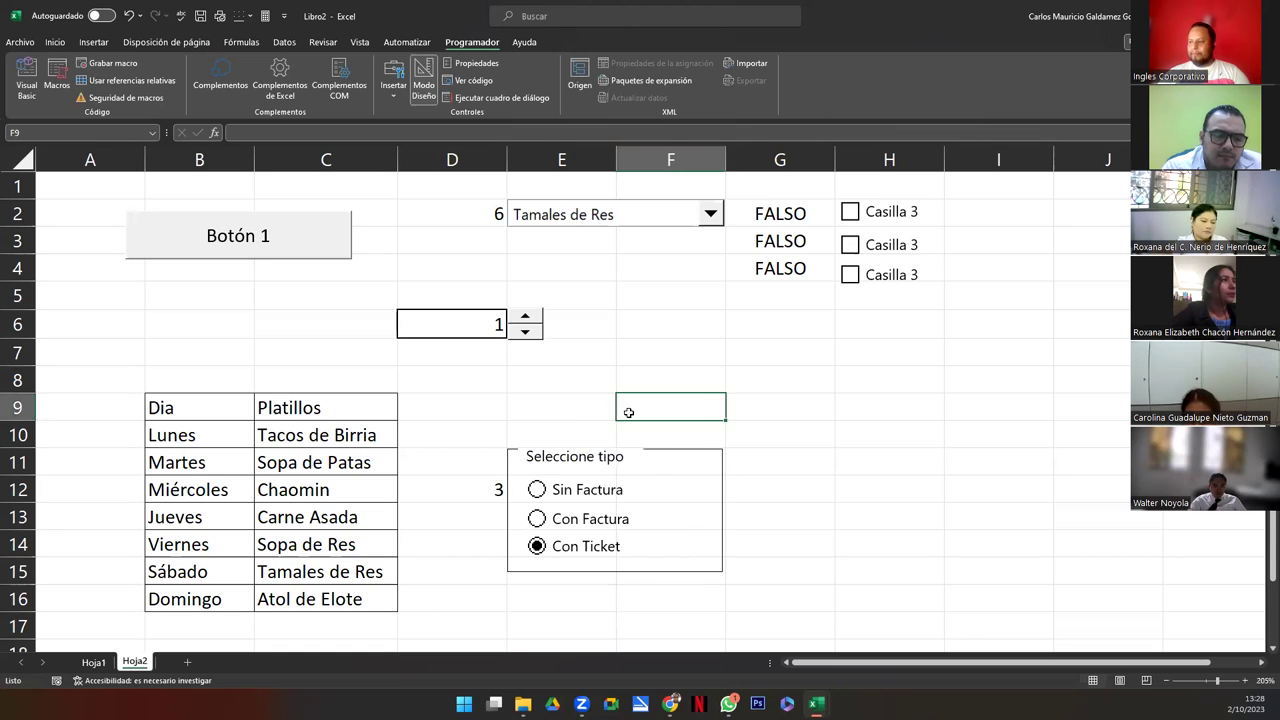
{"action": "left_click", "coordinate": [786, 508]}
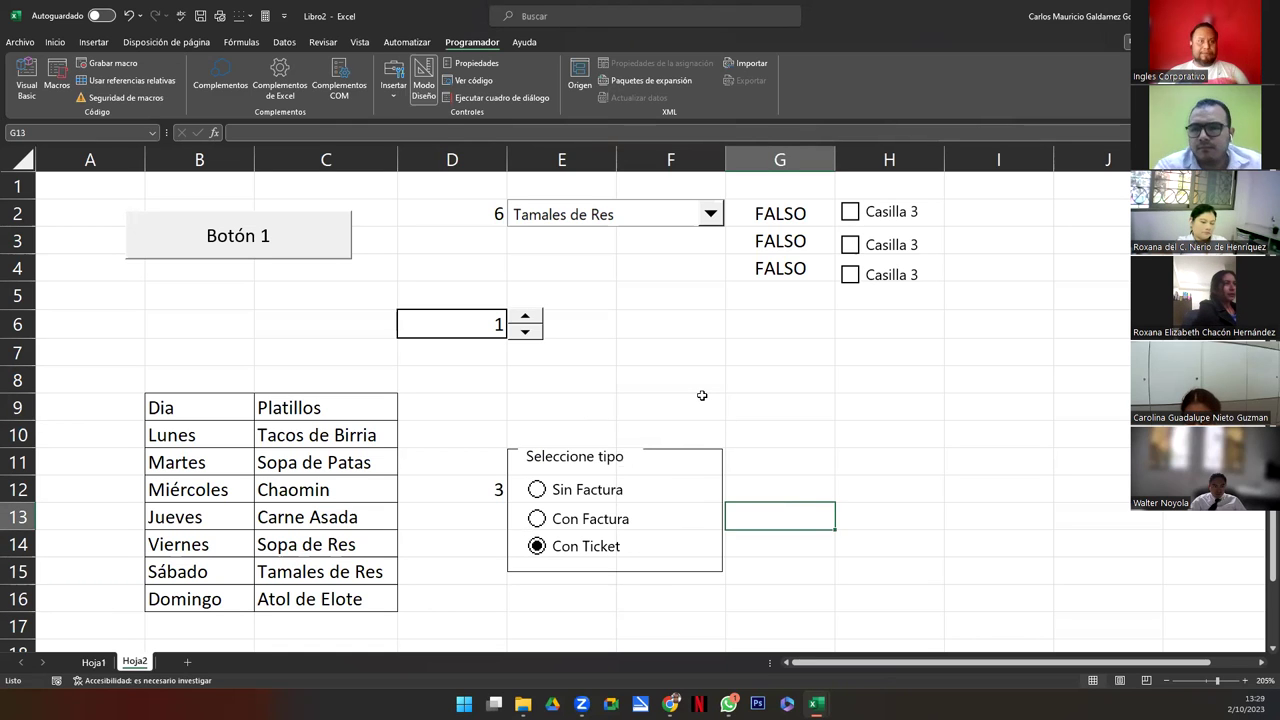
Insert a label across G7:H7 reading 'Seleccione las opciones para calcular el cobro:'
{"action": "left_click", "coordinate": [394, 78]}
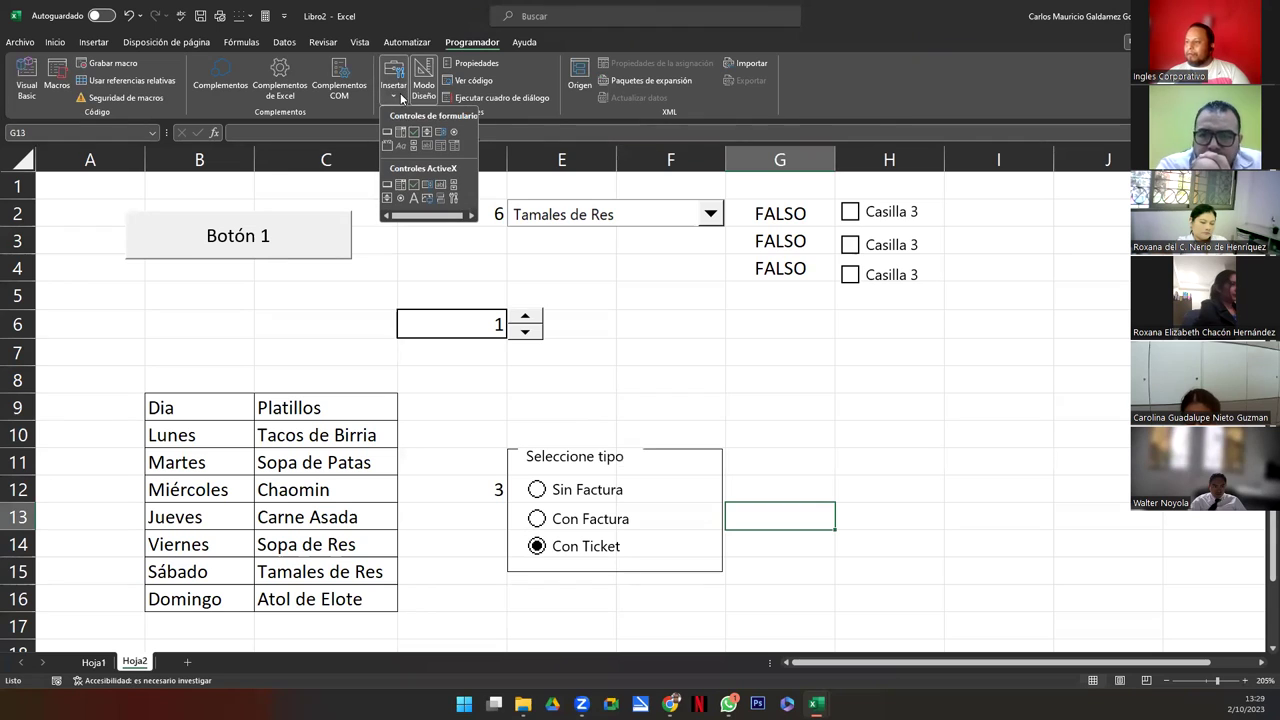
{"action": "left_click", "coordinate": [401, 146]}
{"action": "left_click_drag", "start_coordinate": [723, 340], "coordinate": [944, 366]}
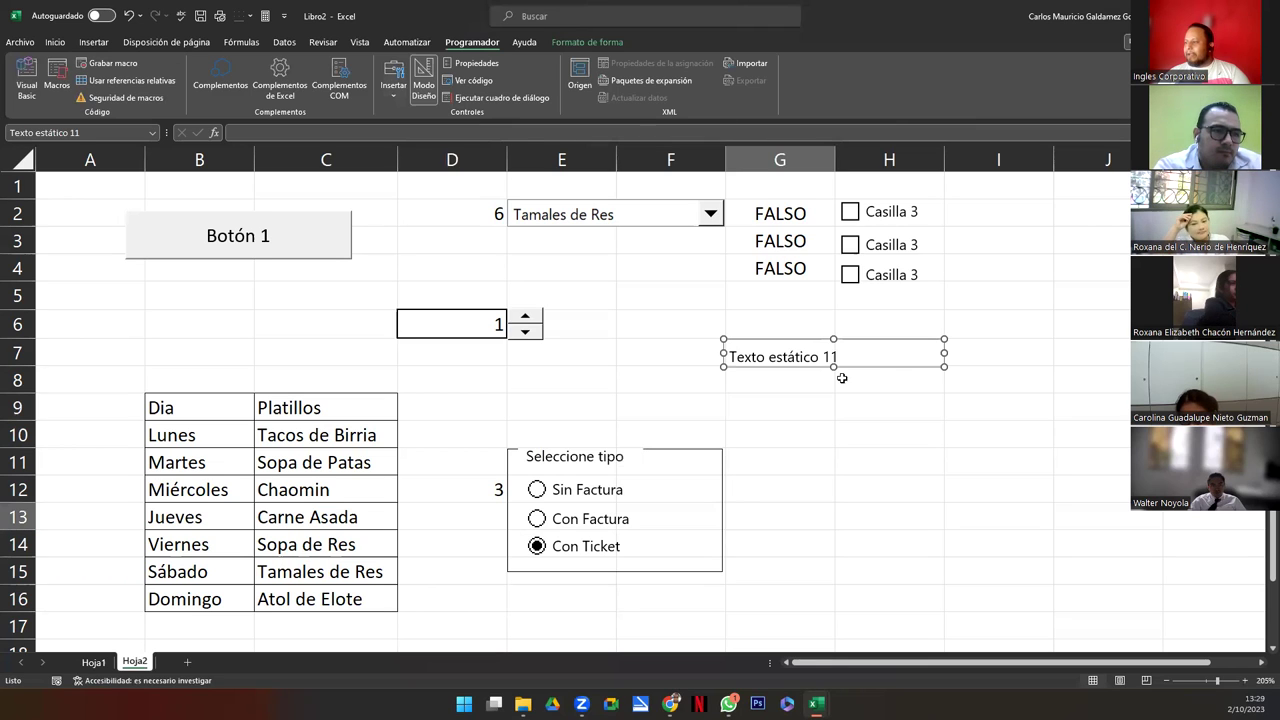
{"action": "left_click", "coordinate": [799, 355]}
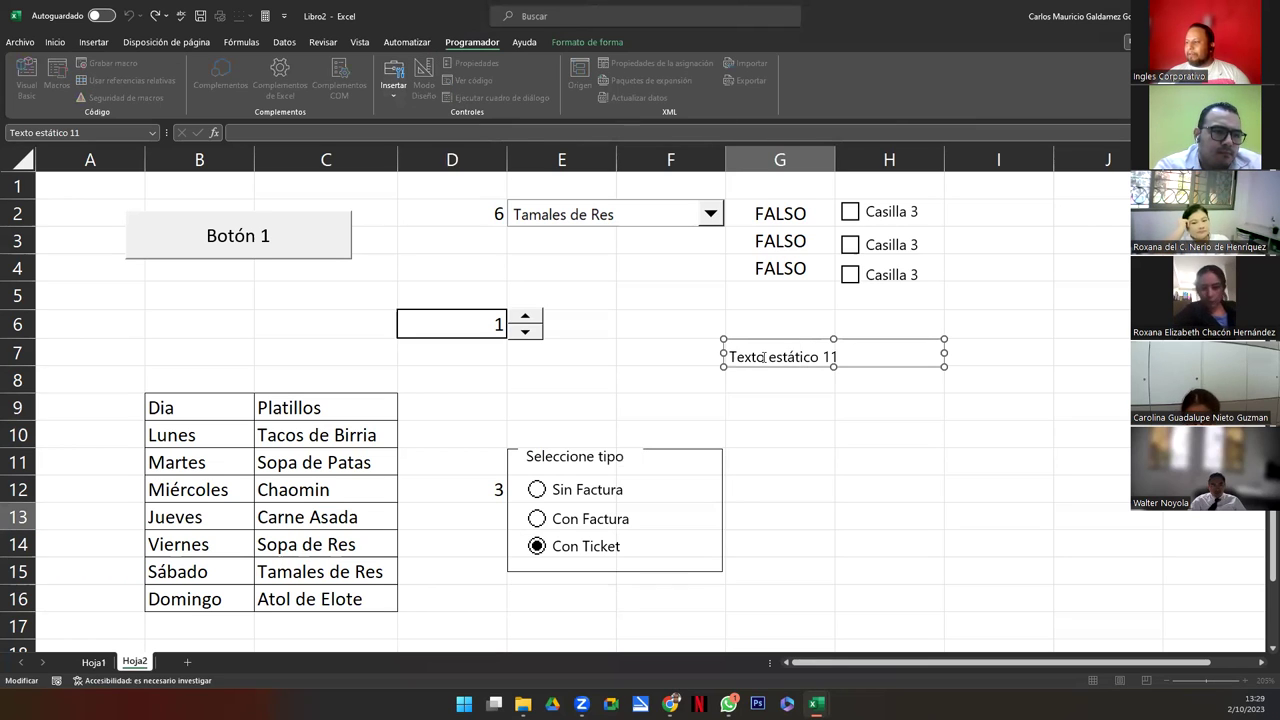
{"action": "double_click", "coordinate": [819, 361]}
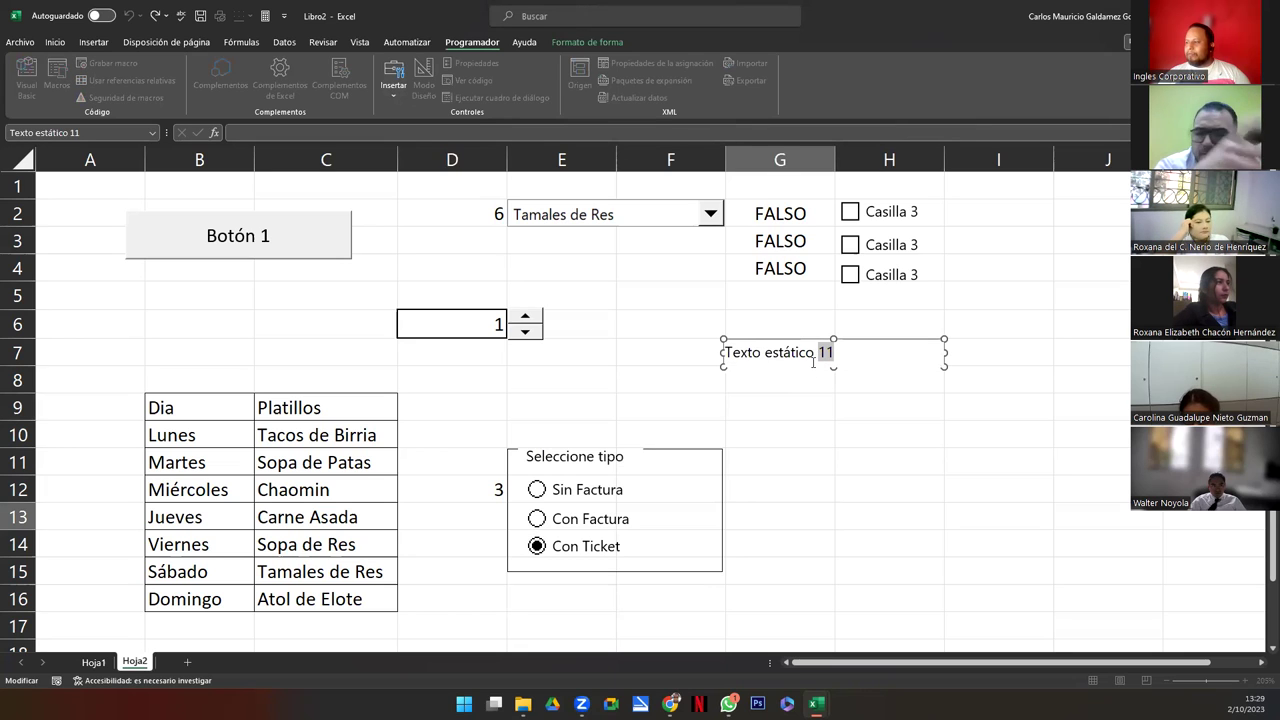
{"action": "triple_click", "coordinate": [813, 363]}
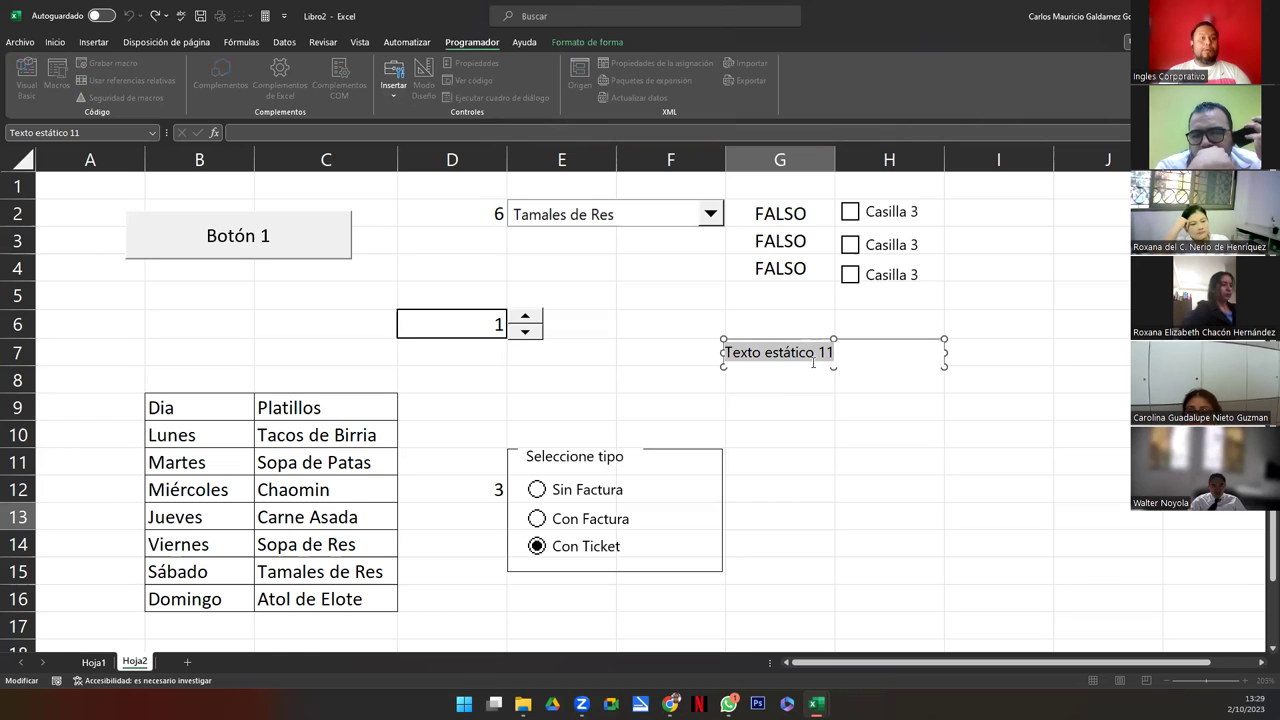
{"action": "type", "text": "Sel"}
{"action": "type", "text": "ione "}
{"action": "type", "text": "las opciones para "}
{"action": "type", "text": "calcul"}
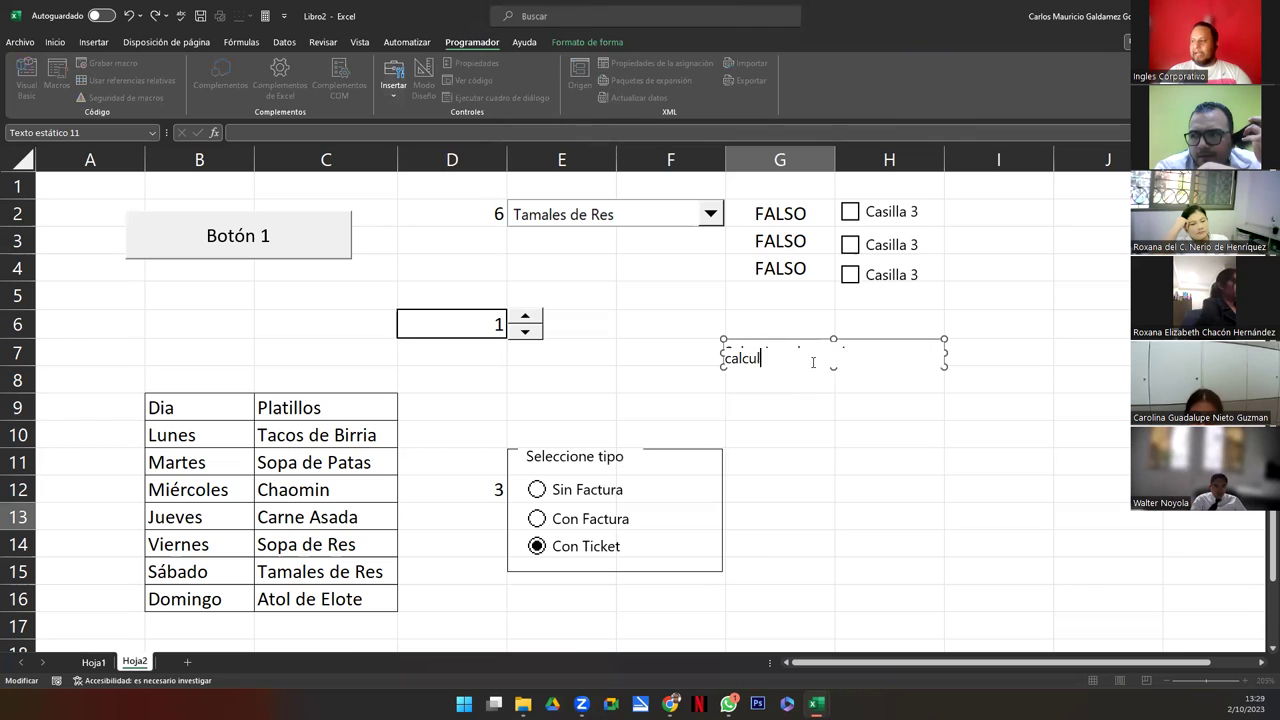
{"action": "type", "text": "bro:"}
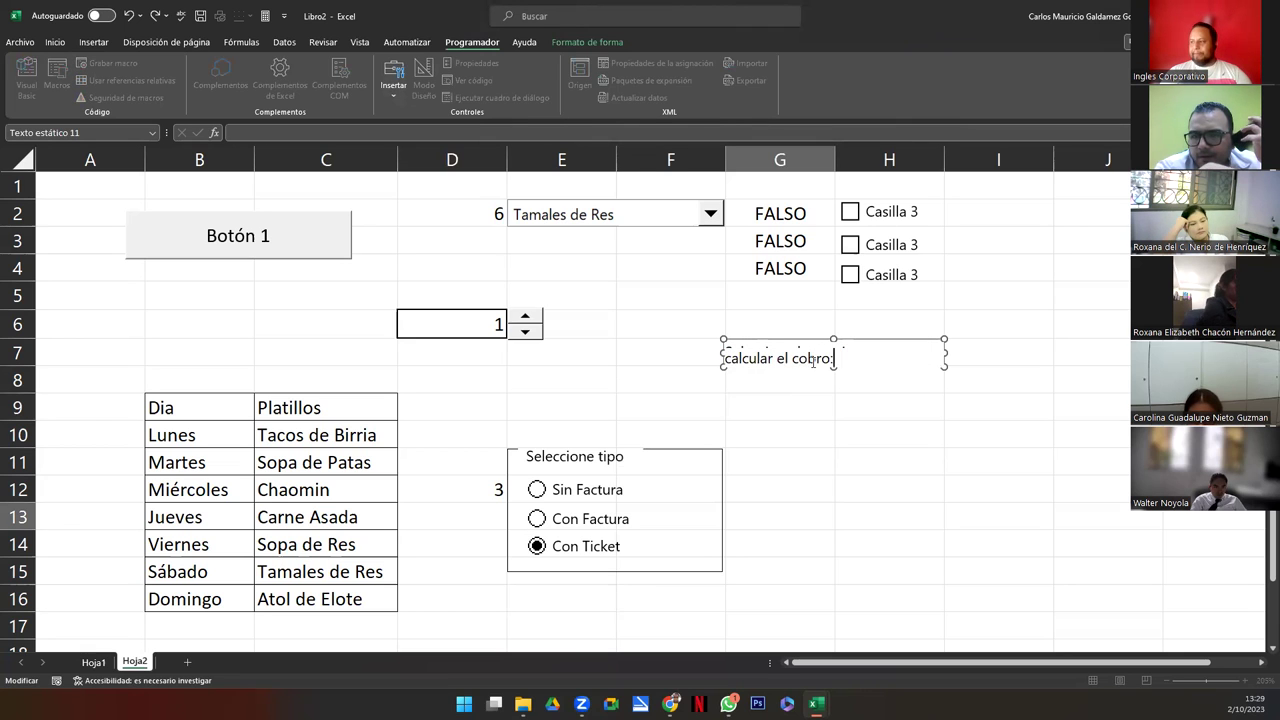
{"action": "left_click", "coordinate": [809, 411]}
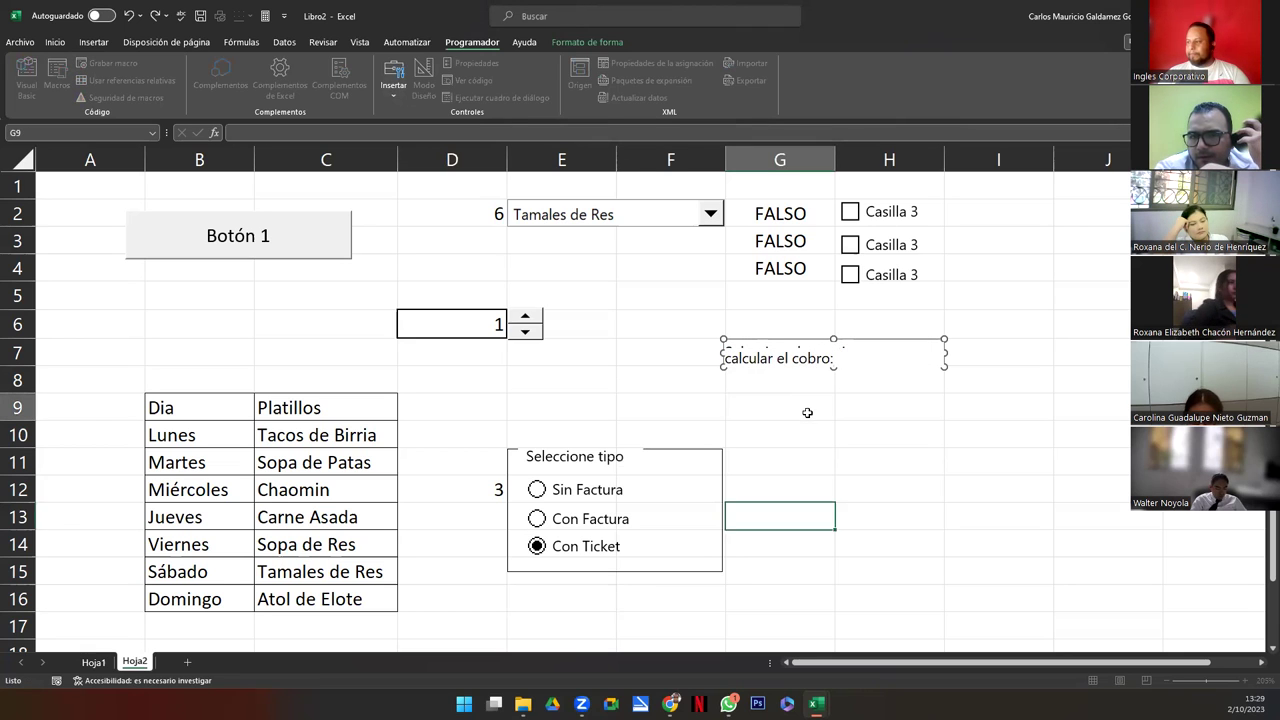
Resize the label to span two rows, G7:H8
{"action": "left_click", "coordinate": [821, 361]}
{"action": "left_click_drag", "start_coordinate": [832, 366], "coordinate": [831, 399]}
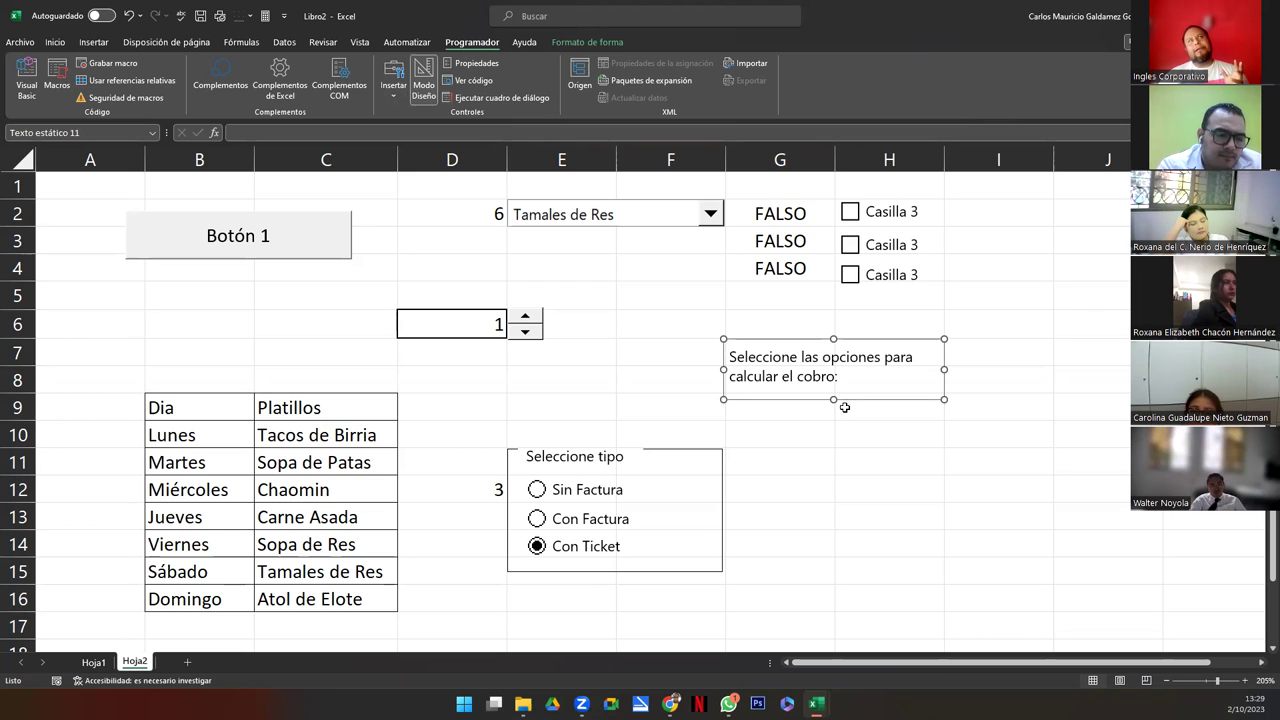
{"action": "left_click_drag", "start_coordinate": [836, 401], "coordinate": [834, 393]}
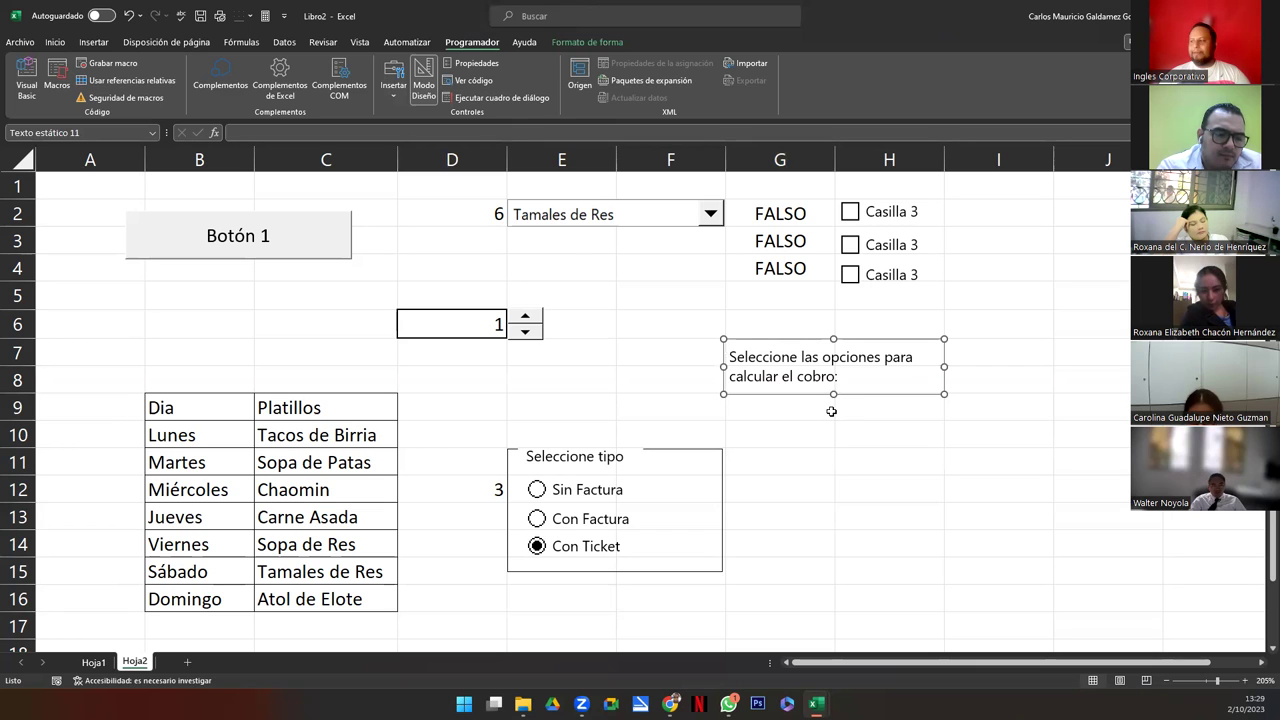
{"action": "left_click", "coordinate": [393, 80]}
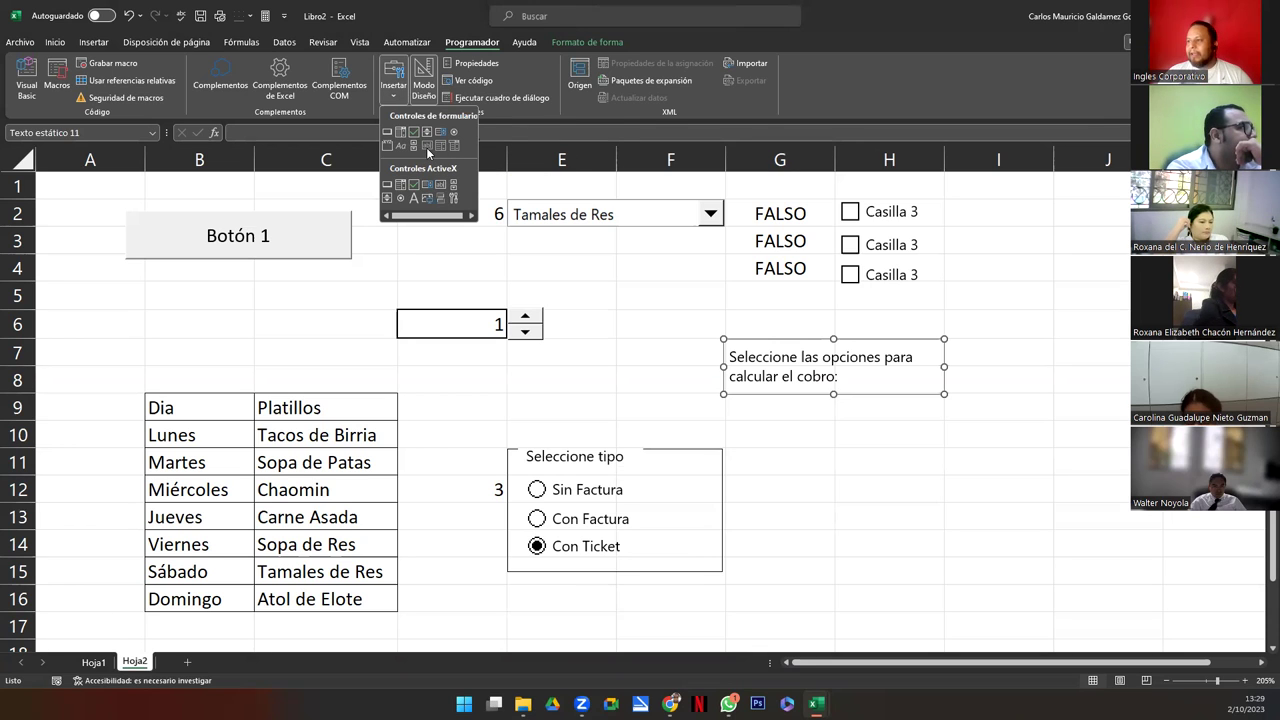
{"action": "left_click", "coordinate": [829, 440]}
{"action": "left_click", "coordinate": [780, 430]}
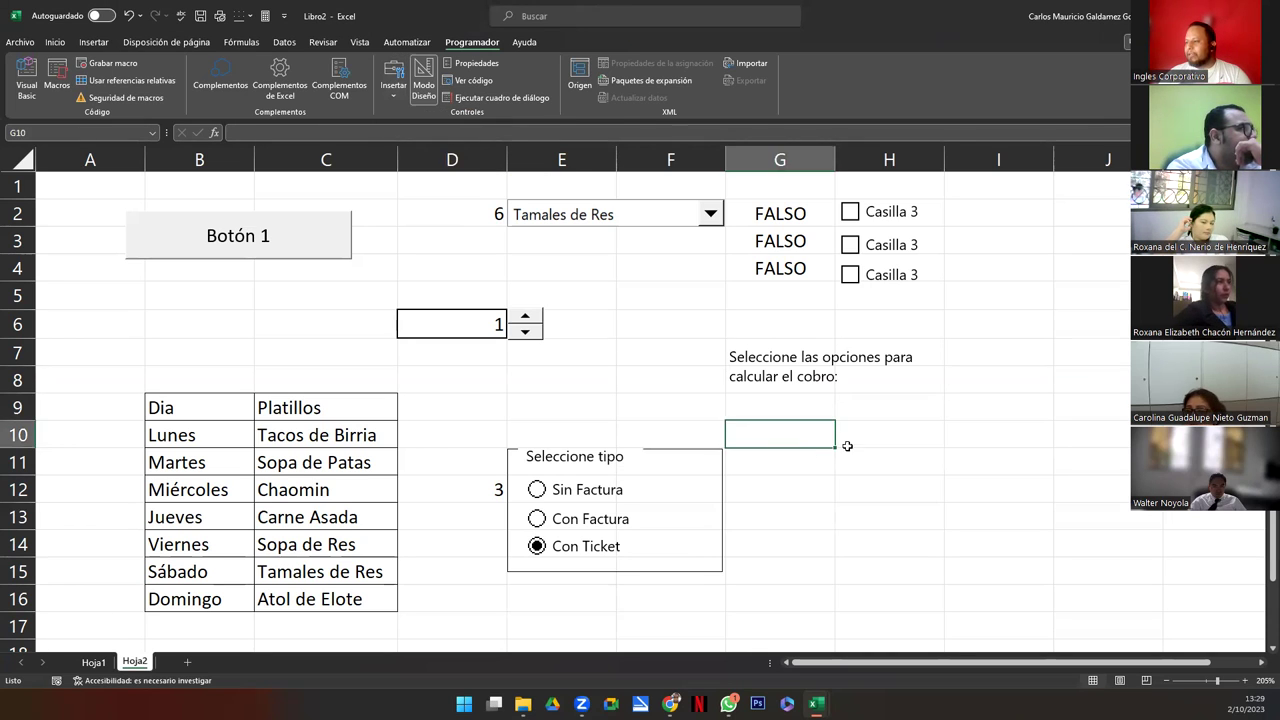
{"action": "left_click", "coordinate": [393, 85]}
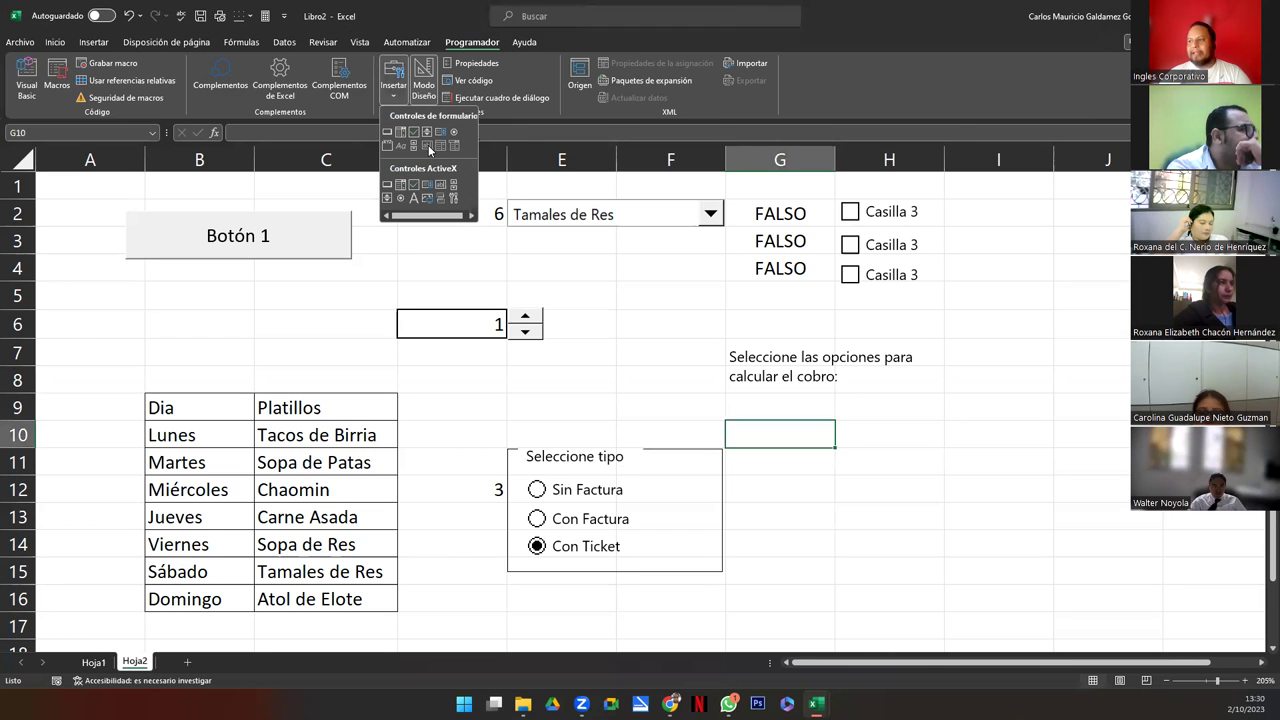
{"action": "left_click", "coordinate": [879, 434]}
{"action": "left_click", "coordinate": [879, 434]}
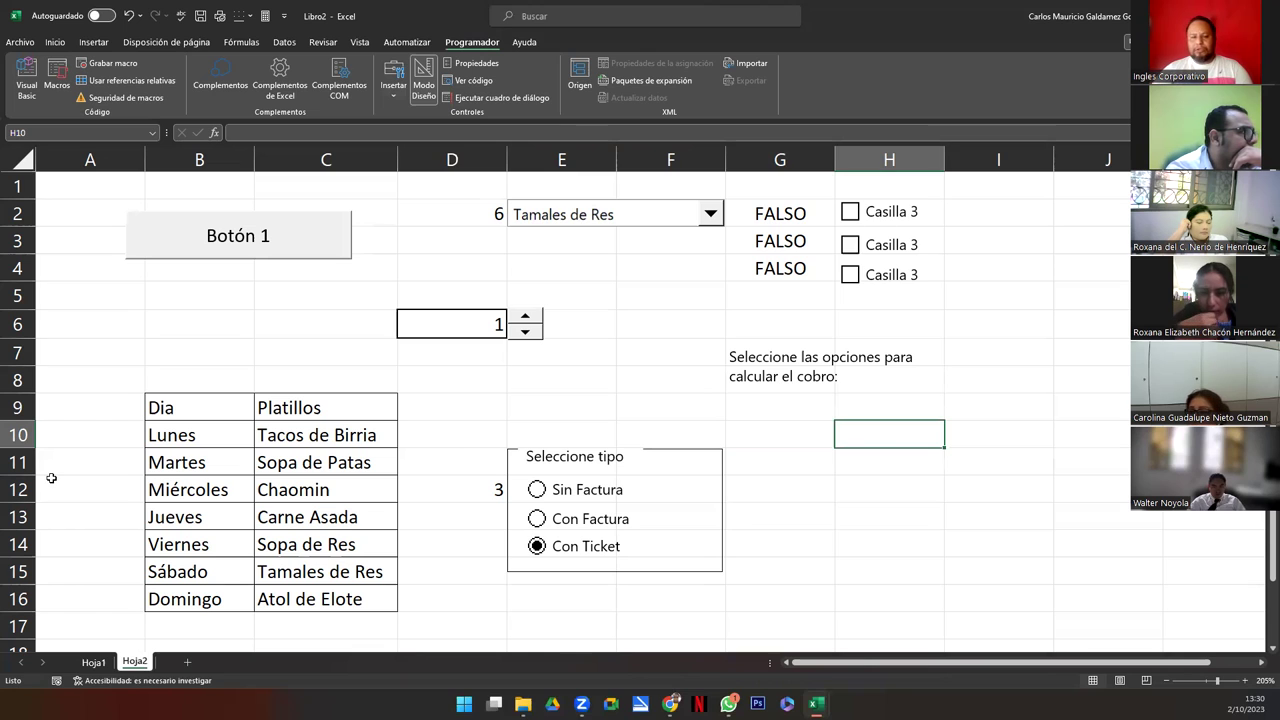
{"action": "left_click", "coordinate": [395, 84]}
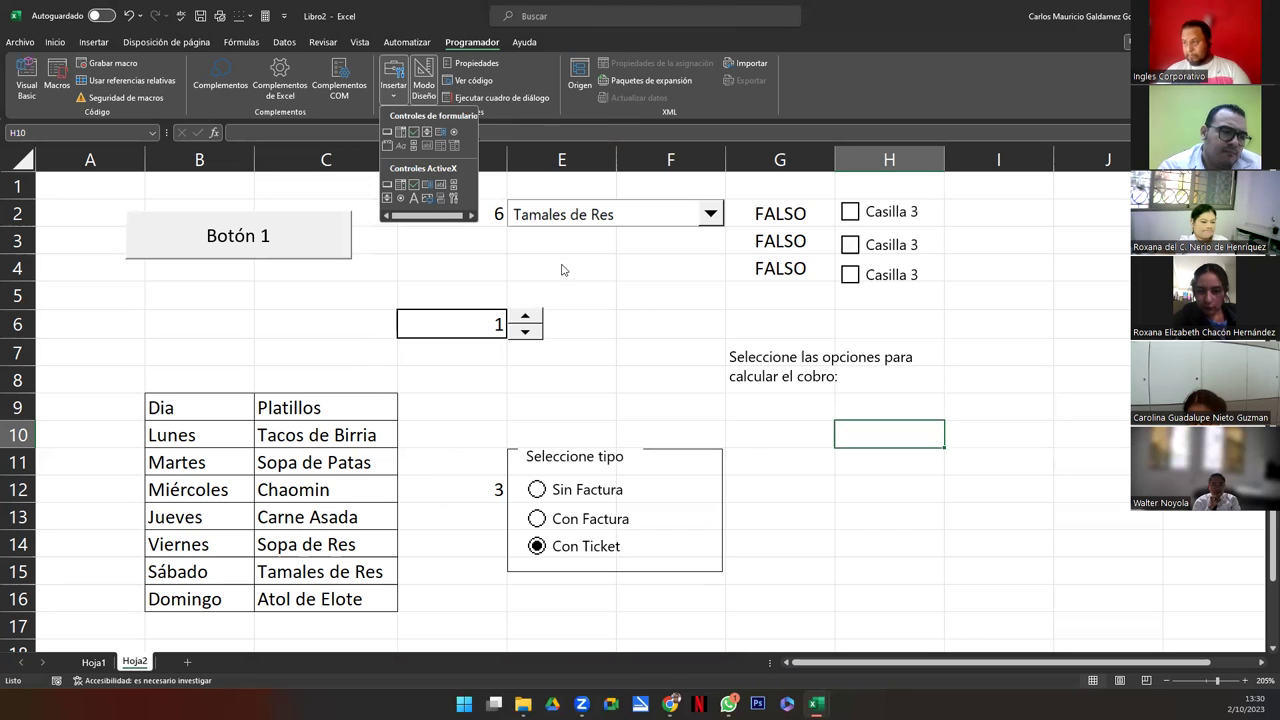
{"action": "left_click", "coordinate": [103, 667]}
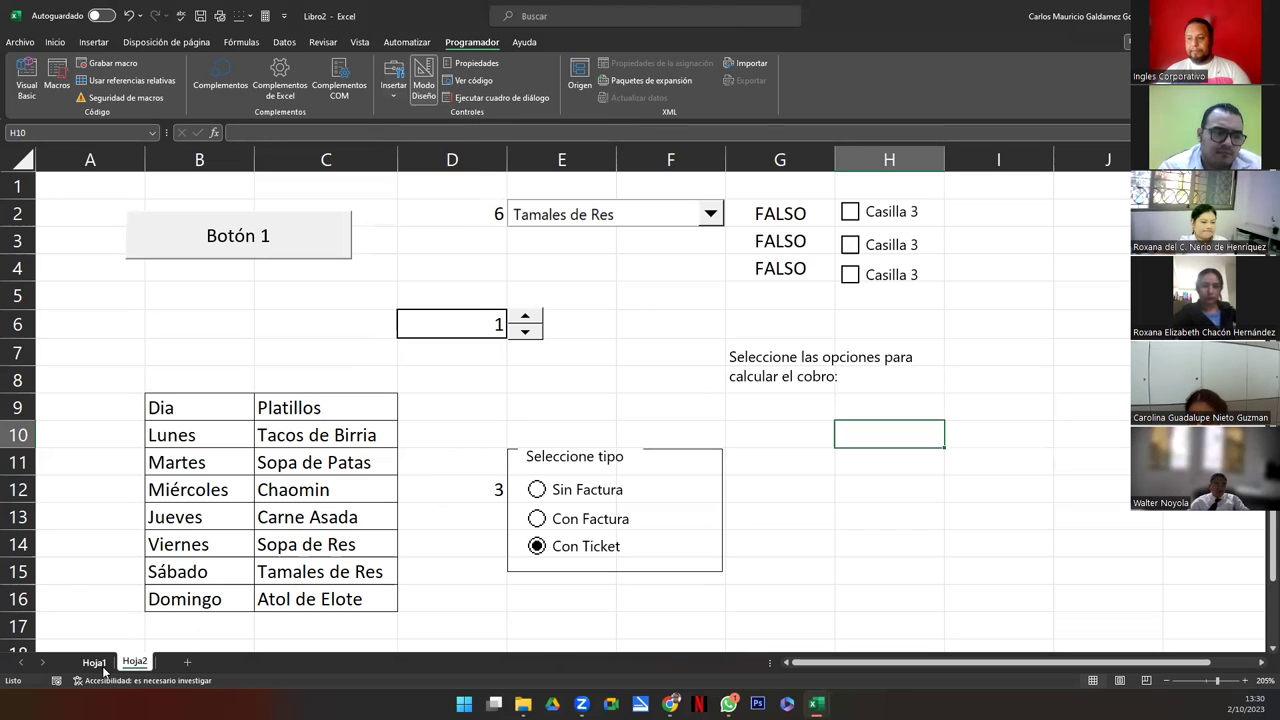
{"action": "left_click", "coordinate": [143, 664]}
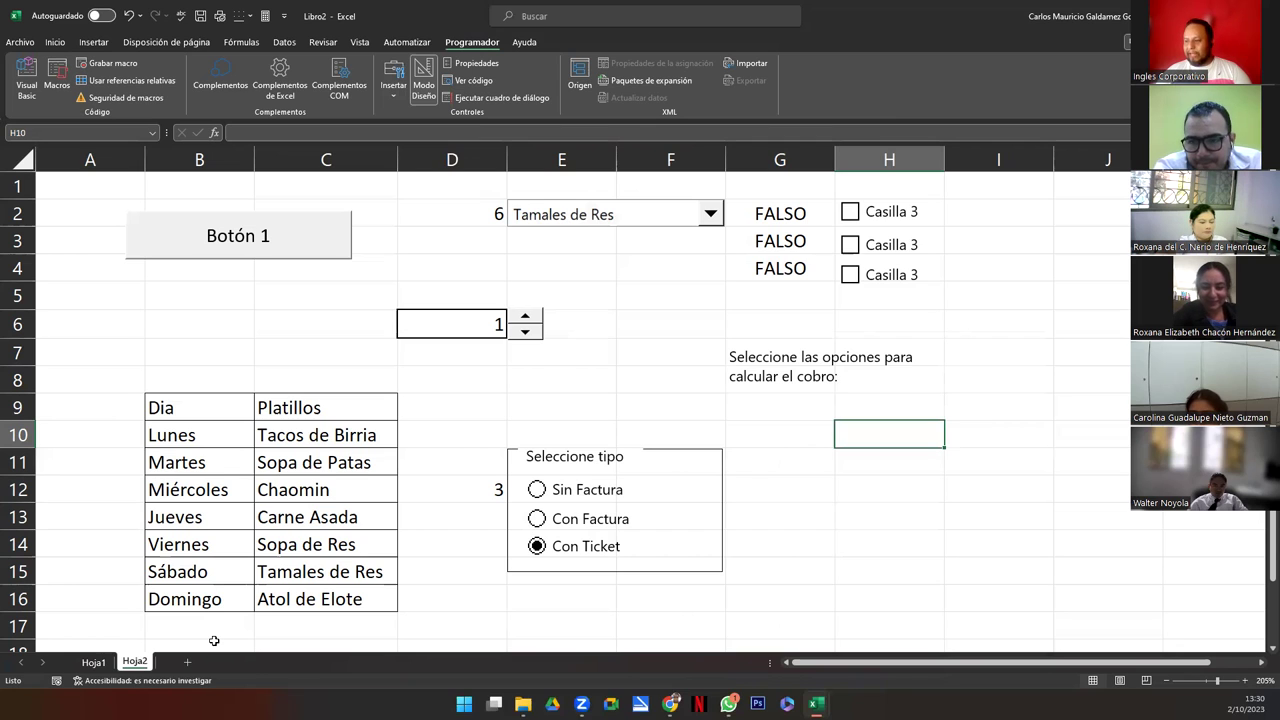
{"action": "left_click", "coordinate": [446, 409]}
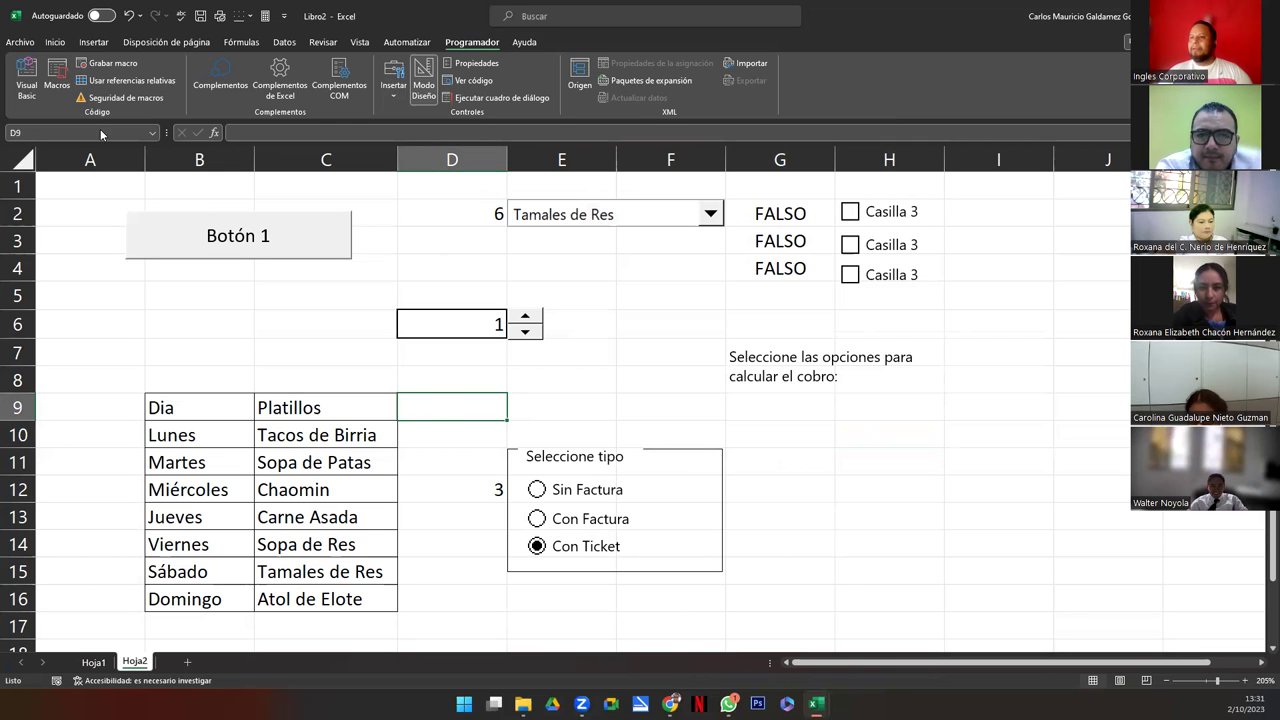
Create blank workbook Libro3 and select cell B90 further down the sheet
{"action": "left_click", "coordinate": [21, 42]}
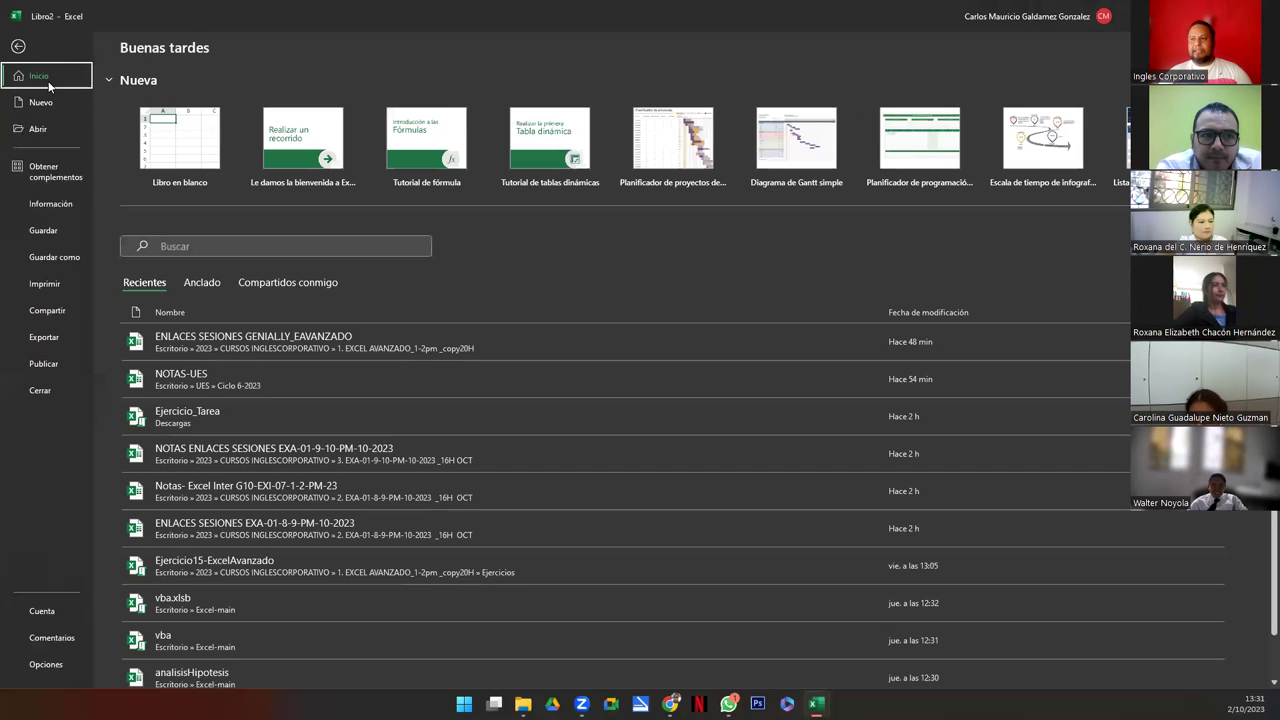
{"action": "left_click", "coordinate": [51, 111]}
{"action": "left_click", "coordinate": [632, 484]}
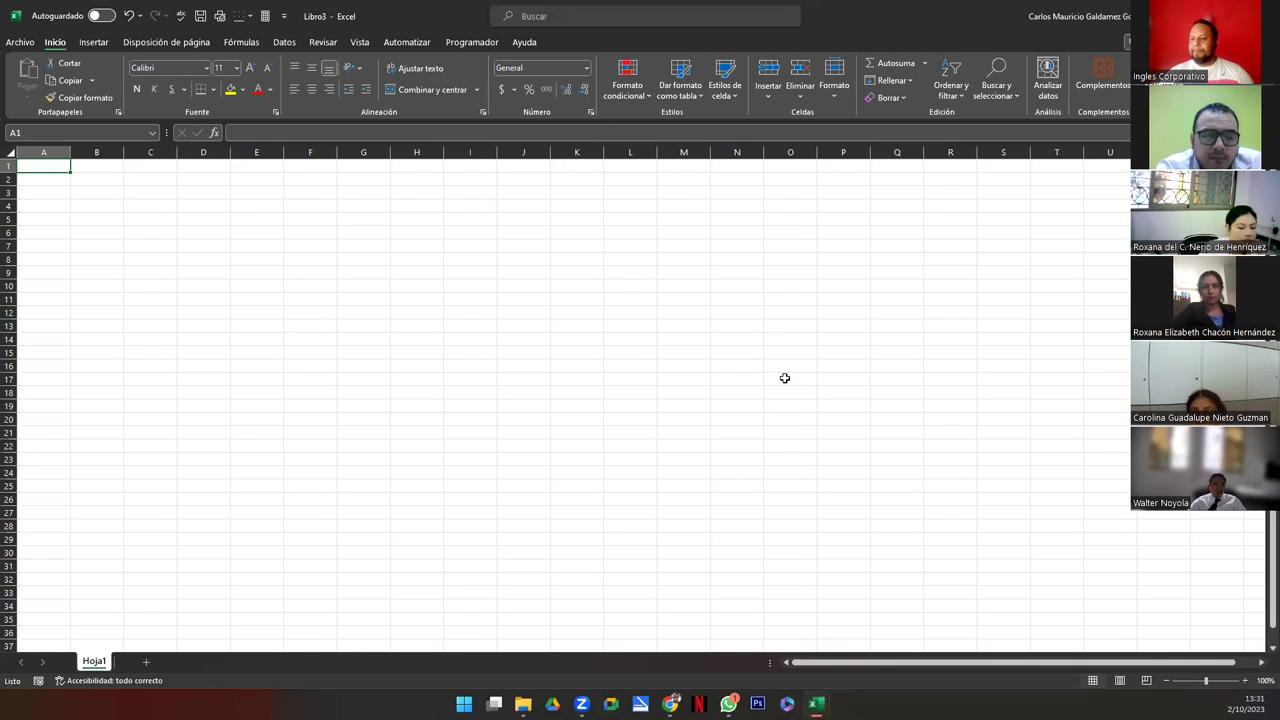
{"action": "scroll", "coordinate": [220, 340], "scroll_direction": "up", "scroll_amount": 2}
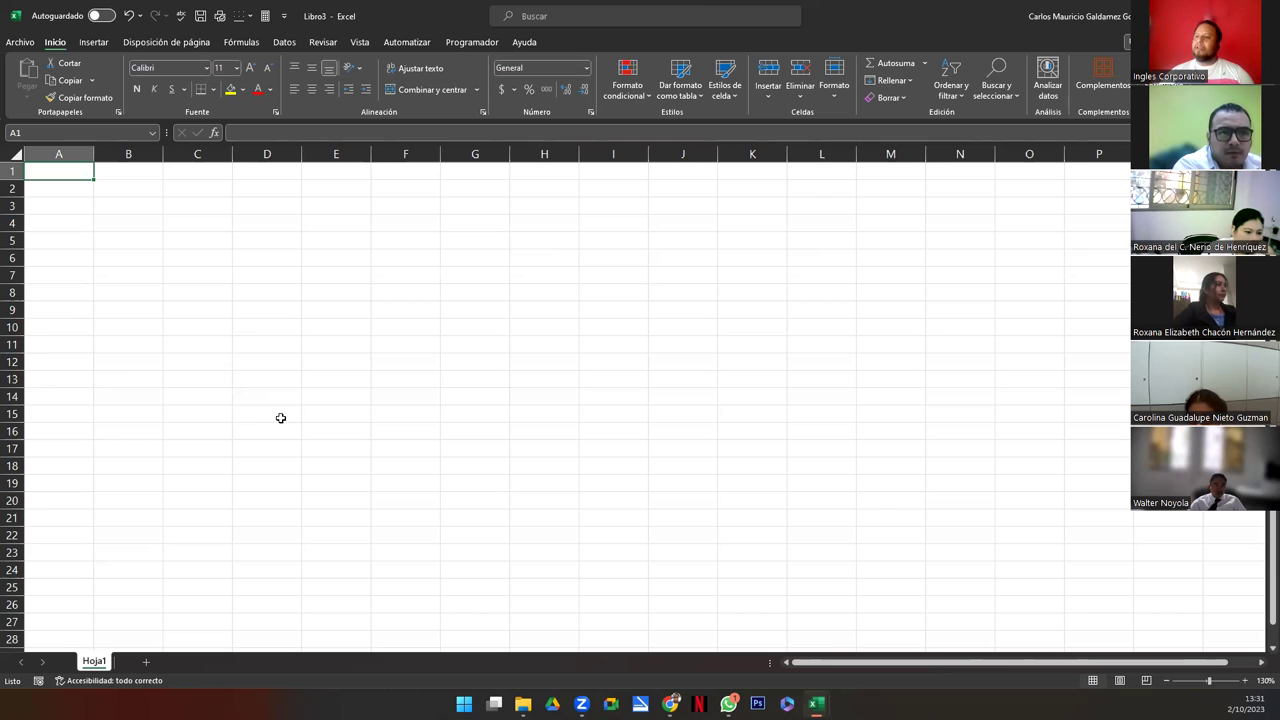
{"action": "scroll", "coordinate": [240, 450], "scroll_direction": "down", "scroll_amount": 12}
{"action": "scroll", "coordinate": [260, 450], "scroll_direction": "down", "scroll_amount": 5}
{"action": "scroll", "coordinate": [200, 445], "scroll_direction": "down", "scroll_amount": 5}
{"action": "scroll", "coordinate": [125, 429], "scroll_direction": "down", "scroll_amount": 4}
{"action": "left_click", "coordinate": [124, 415]}
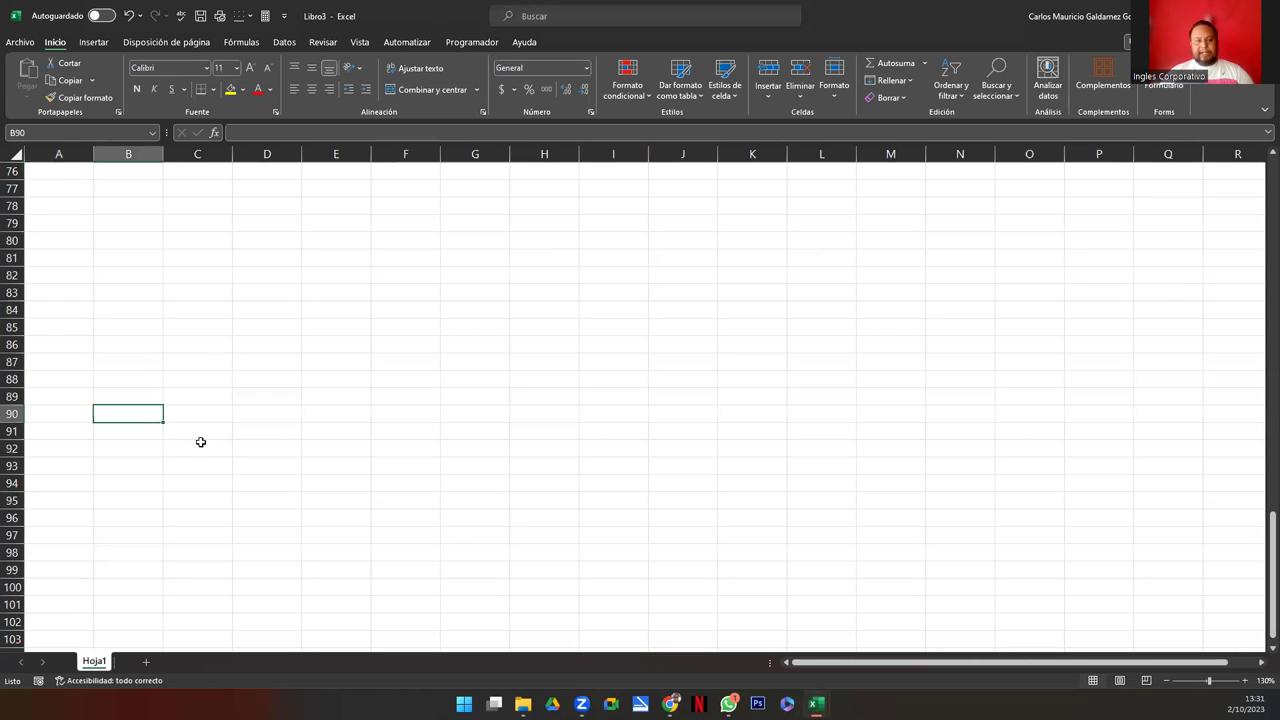
Enter the headers Destinos and Costo in B90:C90
{"action": "type", "text": "Destinos"}
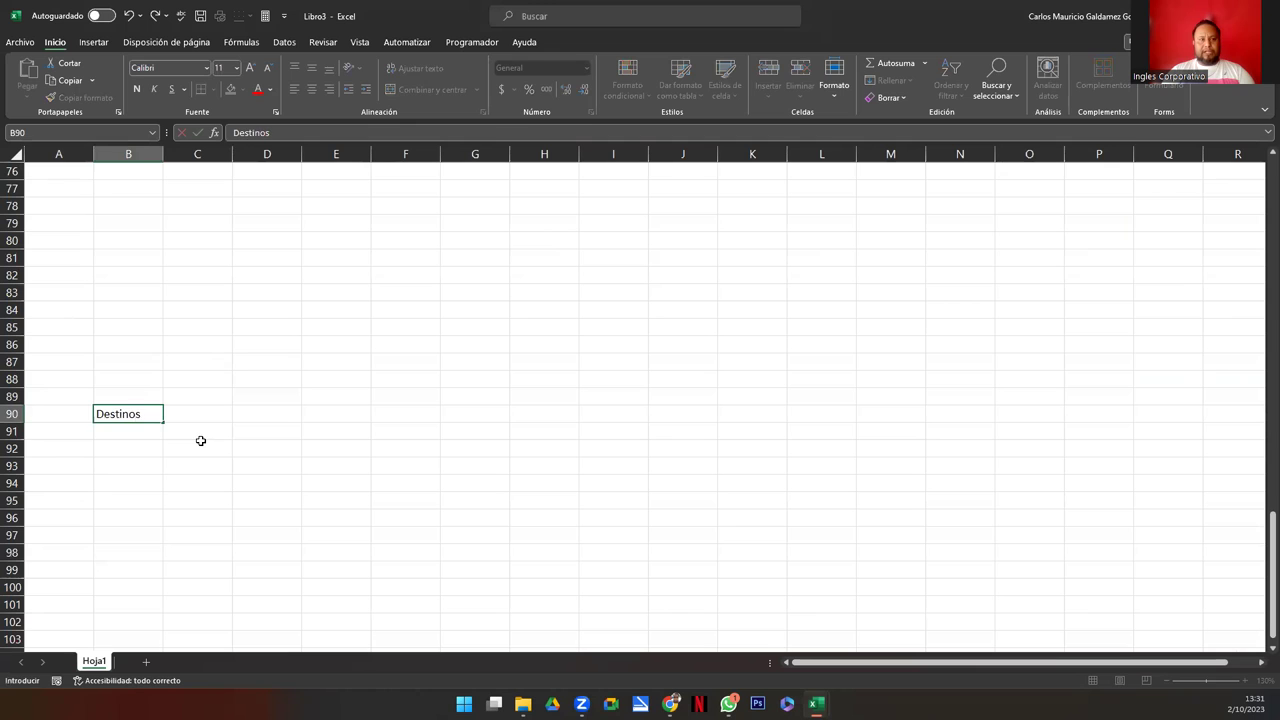
{"action": "key", "text": "Tab"}
{"action": "type", "text": "Co"}
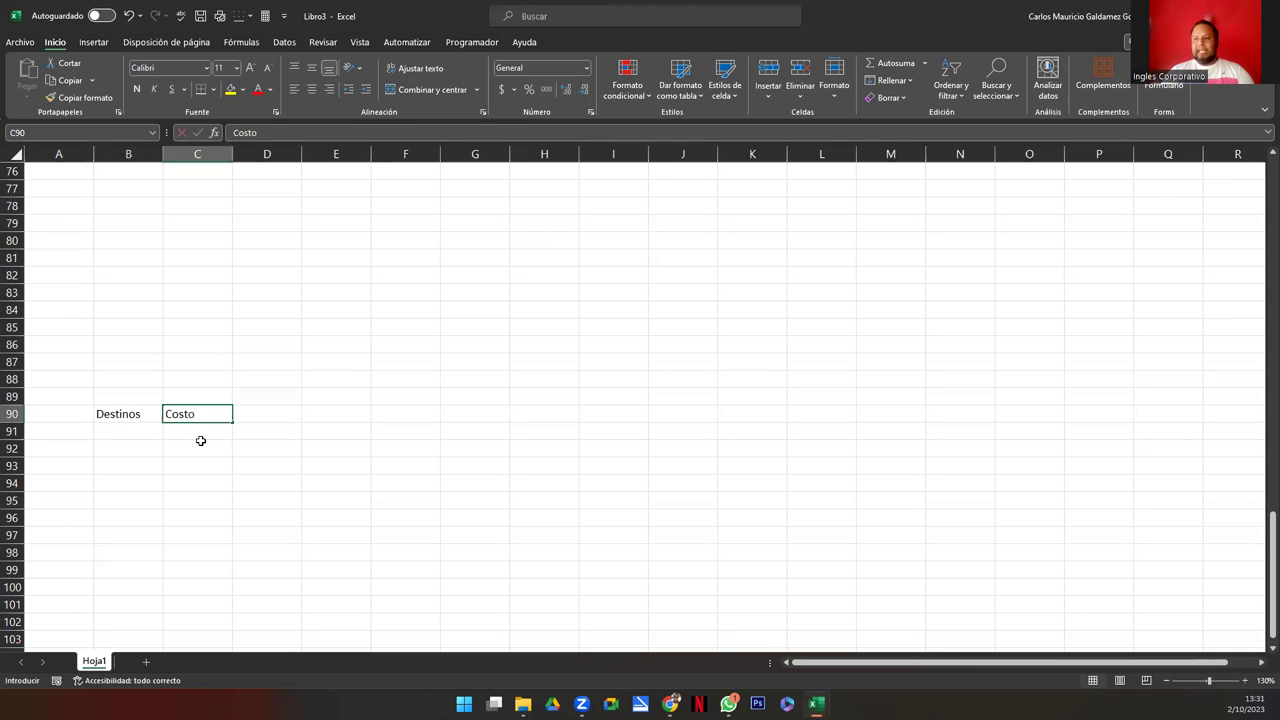
{"action": "key", "text": "Return"}
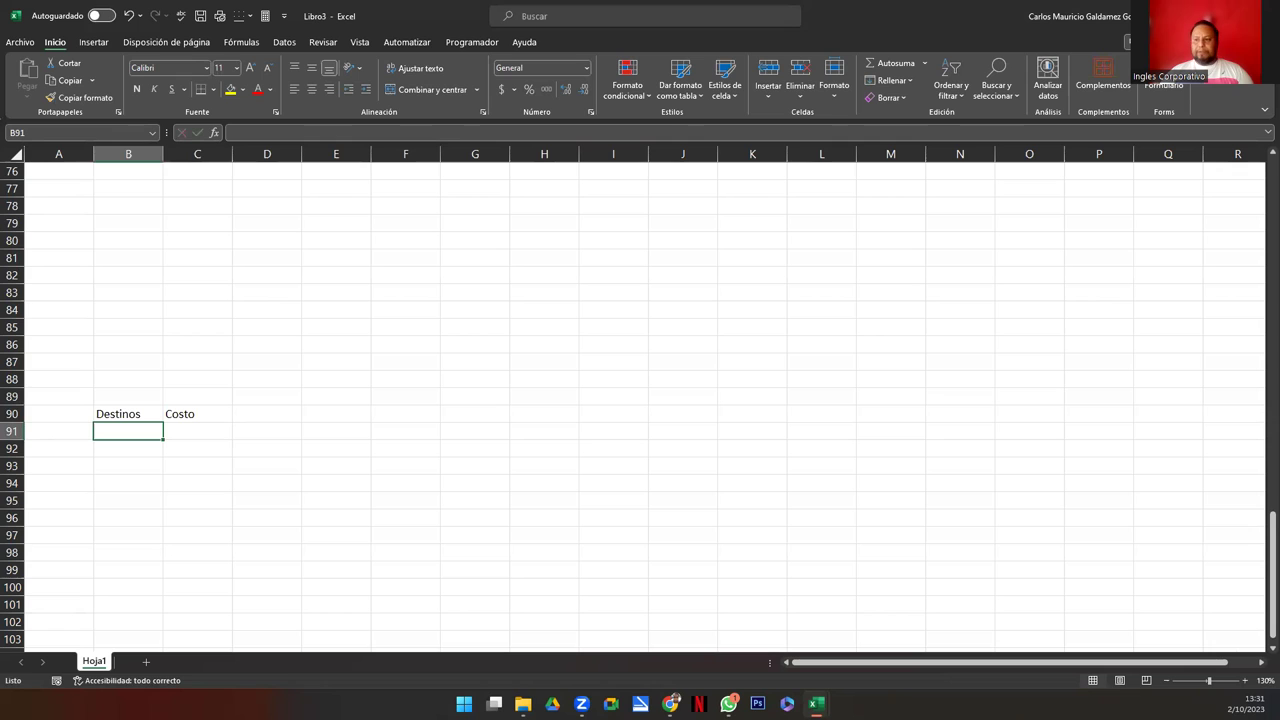
List Roatan, Lago Atitlán, Cayos Cochinos, Nazca, San Blas, La merced, Corn Islan; autofit column B
{"action": "type", "text": "Roatan"}
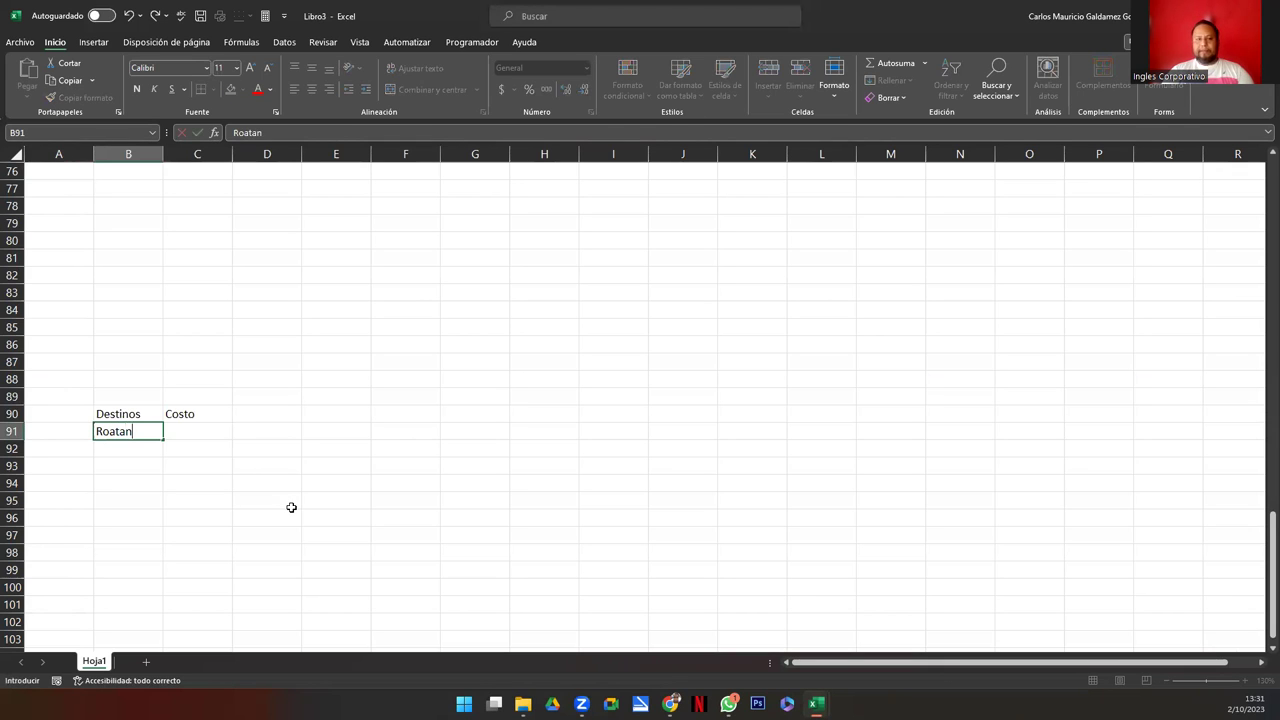
{"action": "key", "text": "Return"}
{"action": "type", "text": "Lago Atitl"}
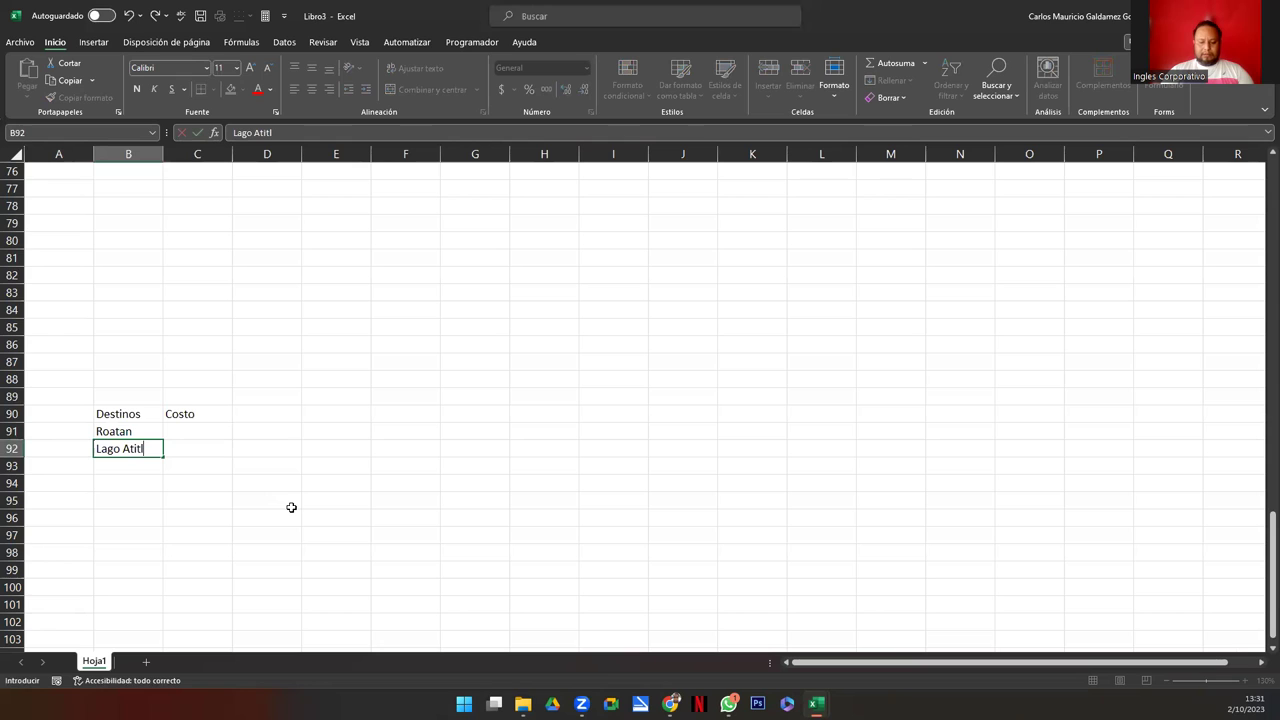
{"action": "key", "text": "Return"}
{"action": "type", "text": "Cayos Cochinos"}
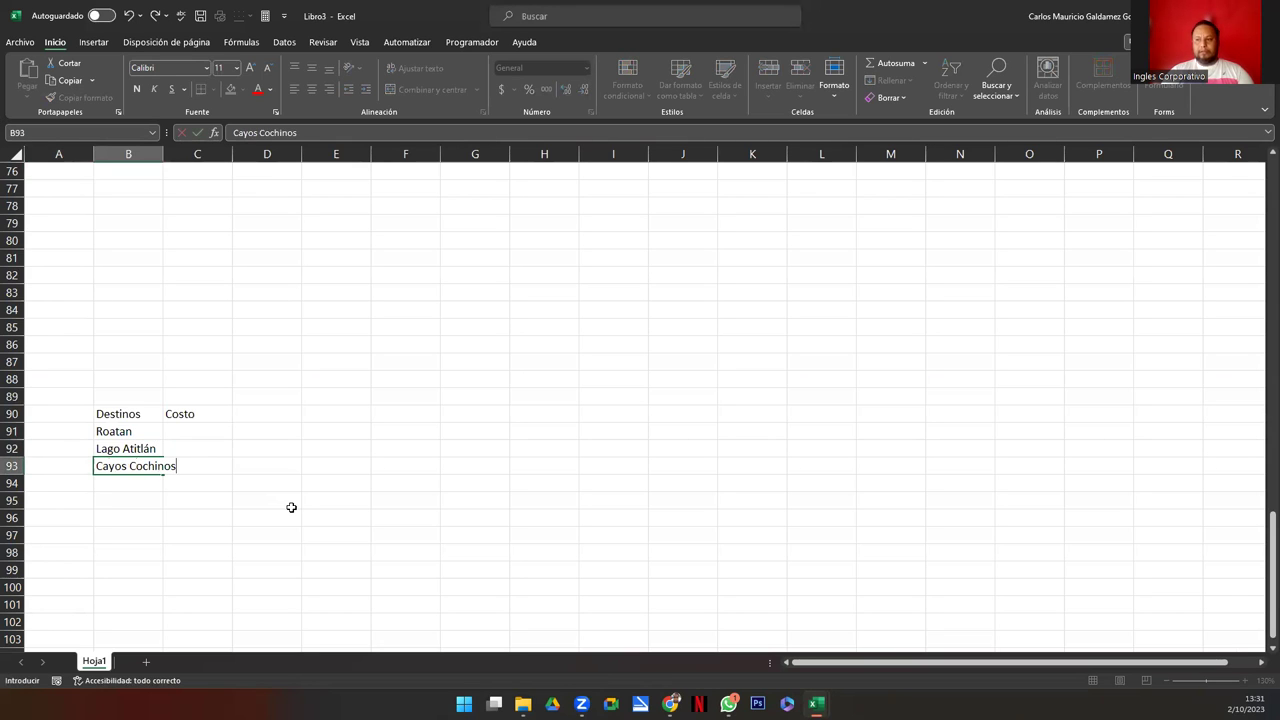
{"action": "key", "text": "Return"}
{"action": "type", "text": "Nazca"}
{"action": "key", "text": "Return"}
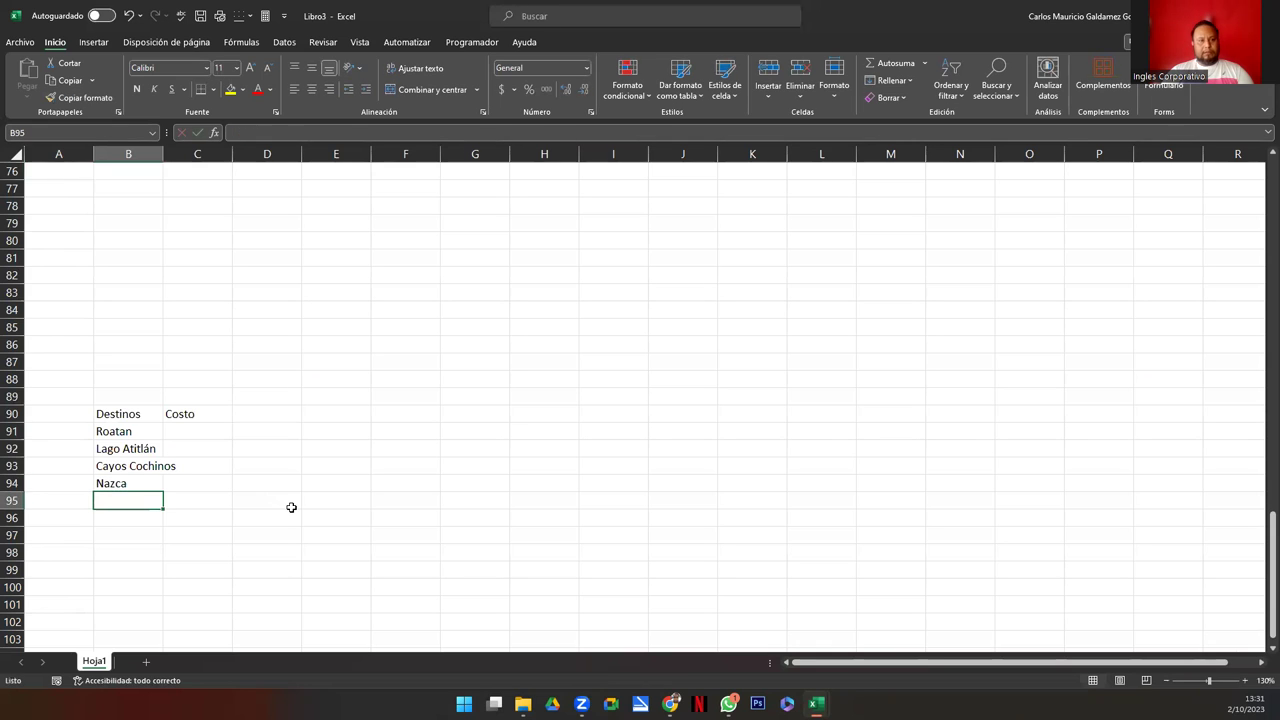
{"action": "type", "text": "San Blas"}
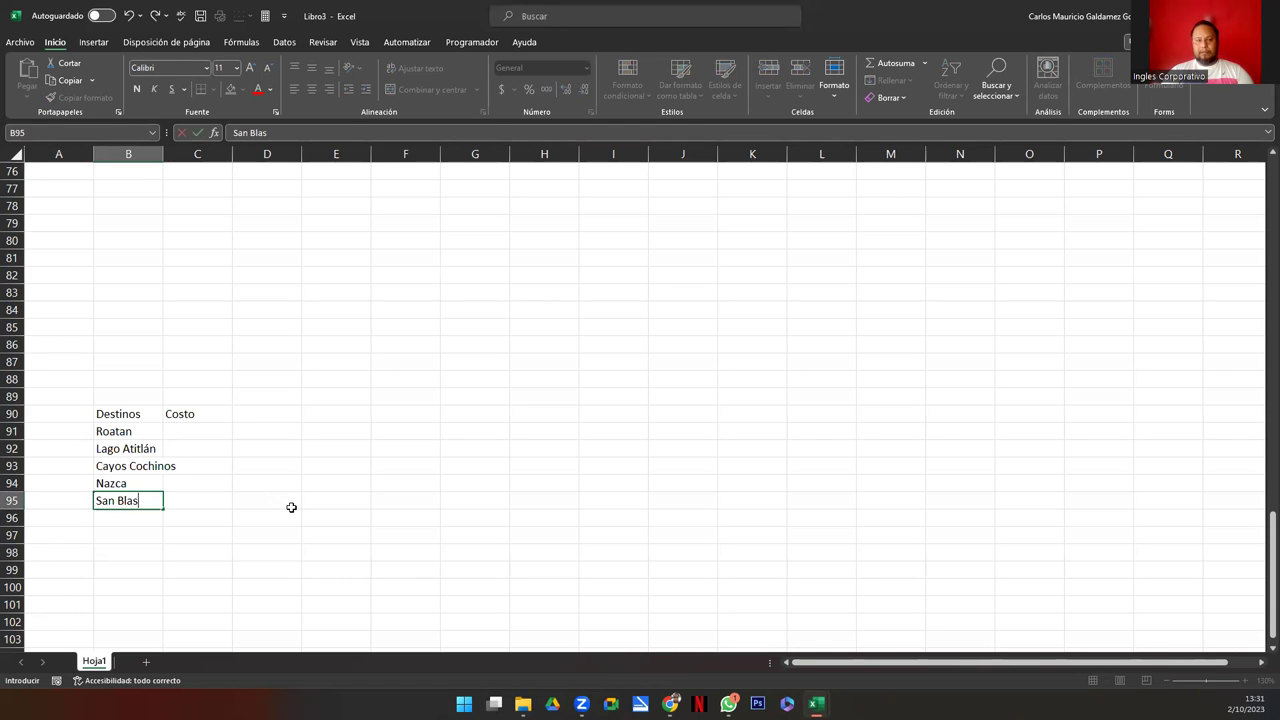
{"action": "key", "text": "Return"}
{"action": "type", "text": "La merced"}
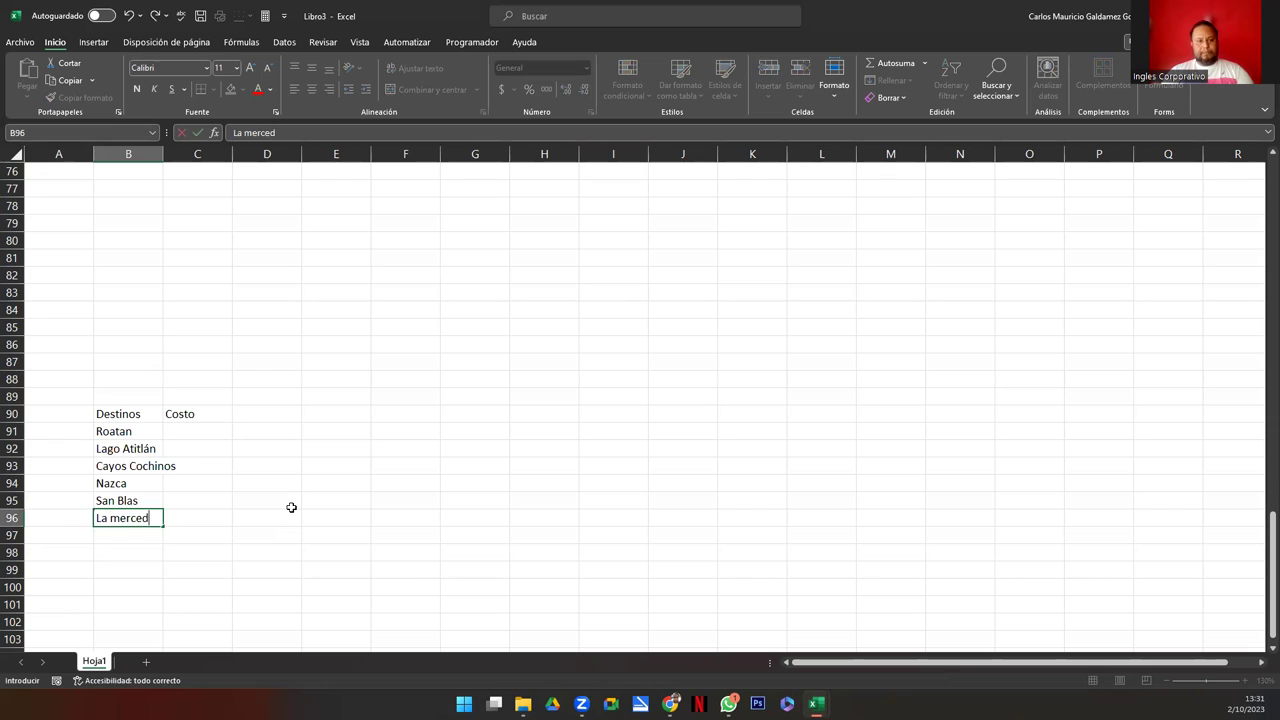
{"action": "key", "text": "Return"}
{"action": "type", "text": "Co"}
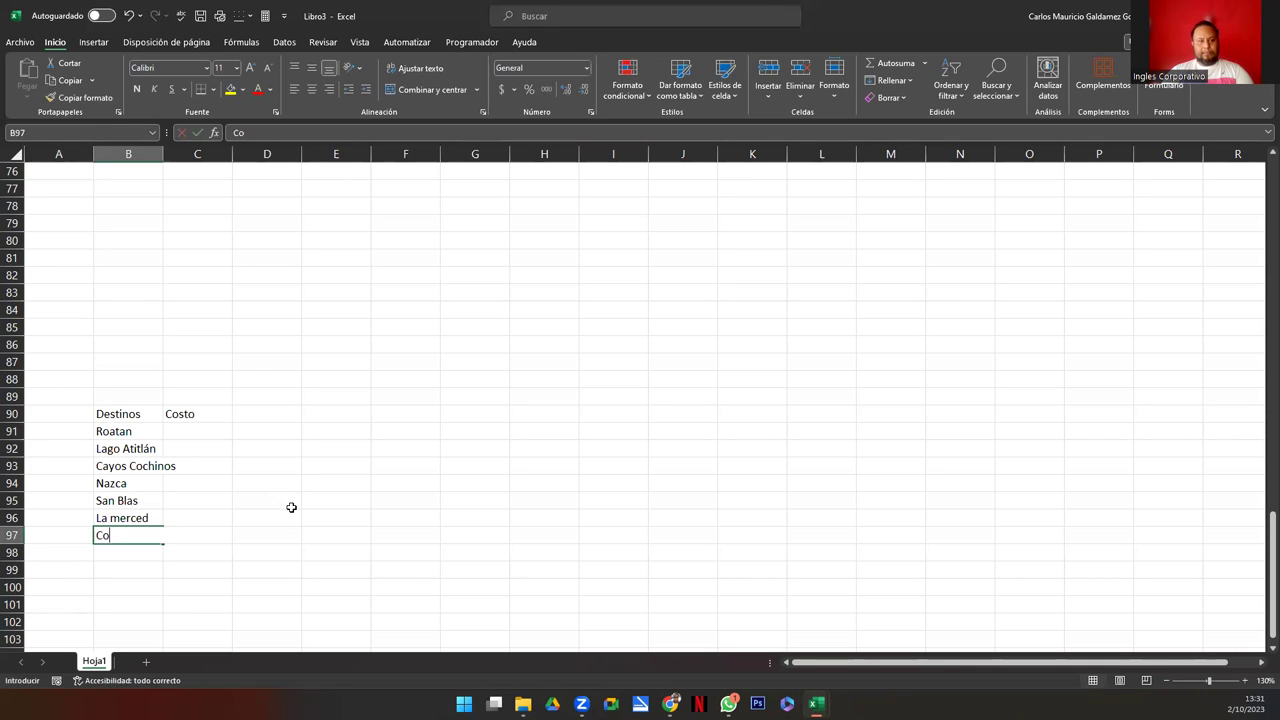
{"action": "type", "text": "rn Islan"}
{"action": "key", "text": "Tab"}
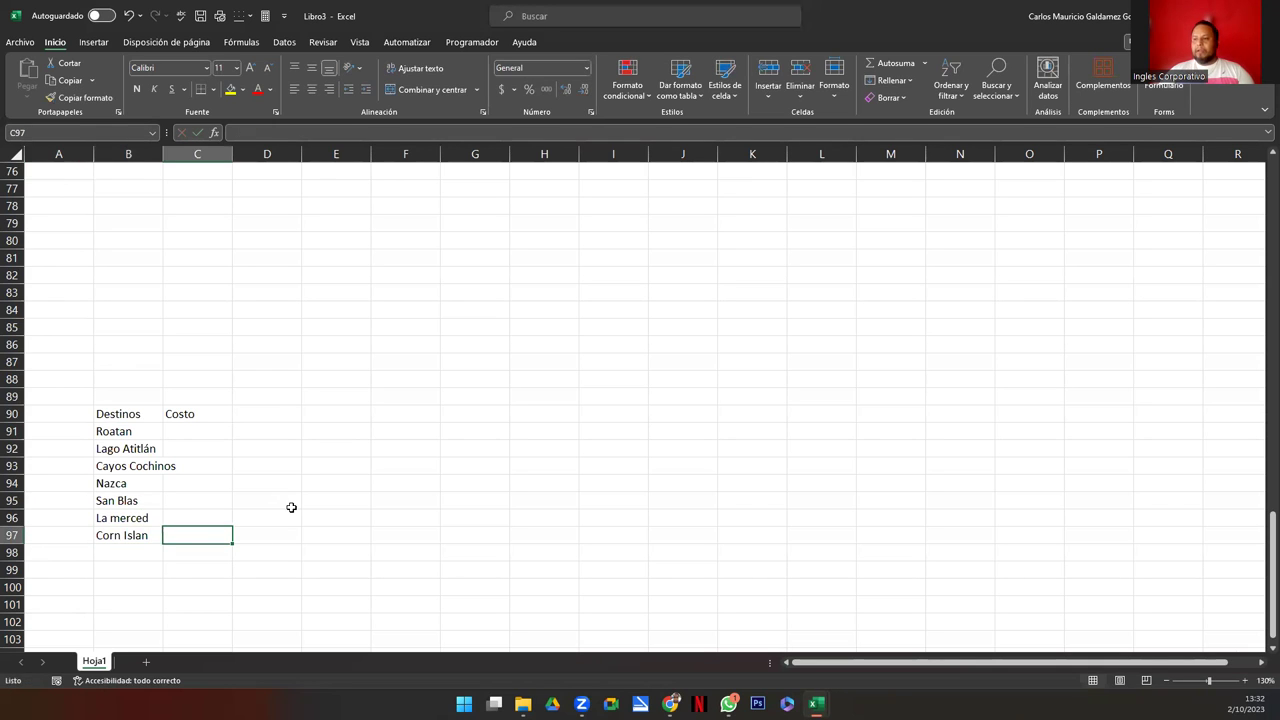
{"action": "double_click", "coordinate": [163, 157]}
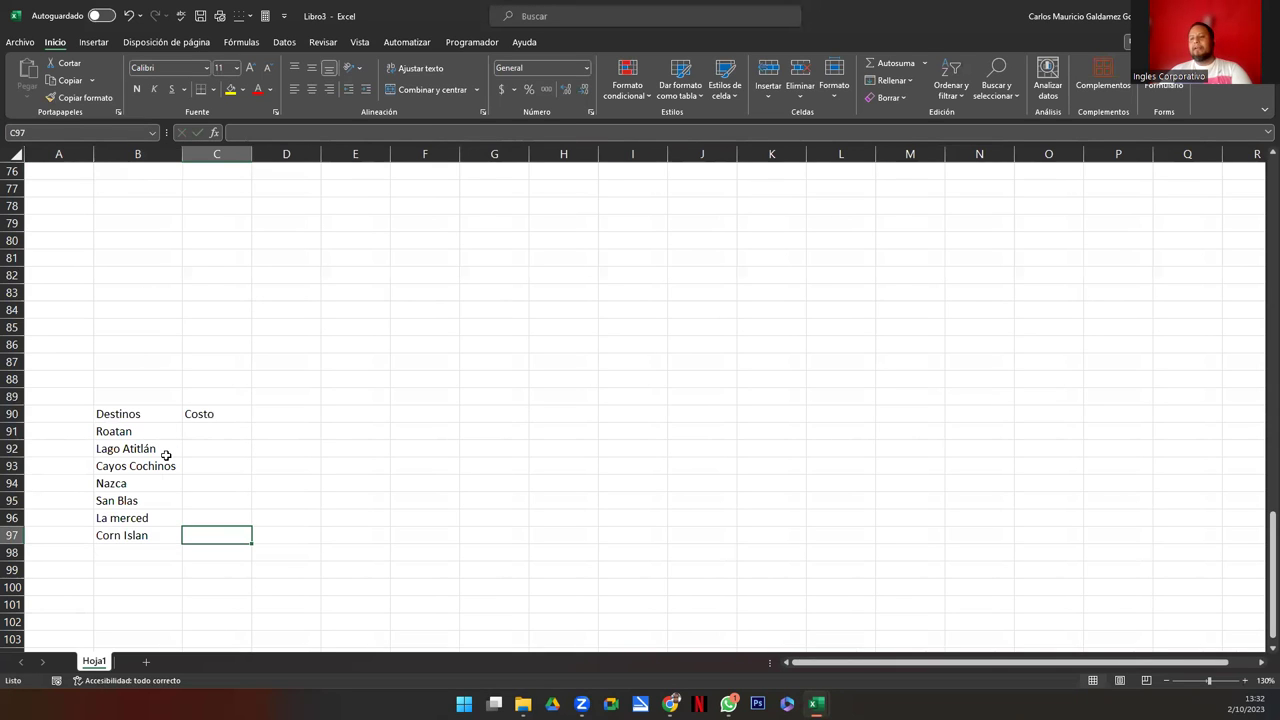
Enter costs 800, 700, 400, 500, 800, 400, 600 in C91:C97 with accounting format
{"action": "left_click", "coordinate": [208, 437]}
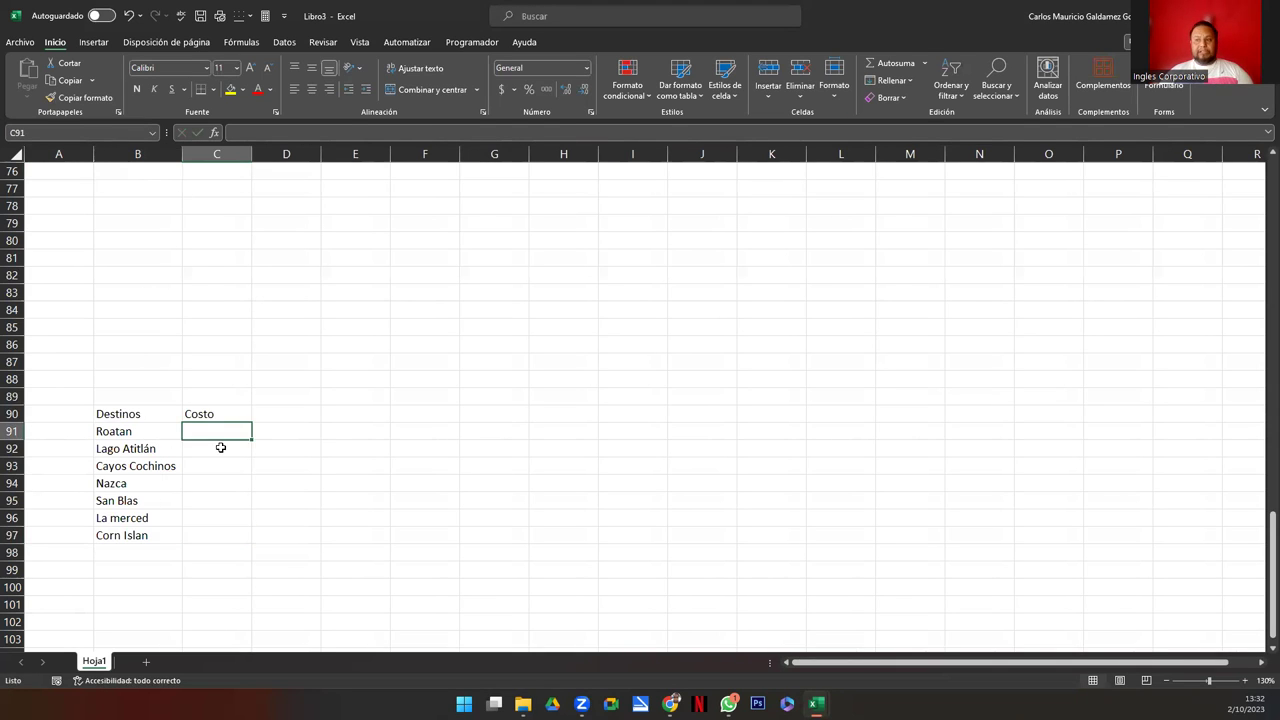
{"action": "type", "text": "800"}
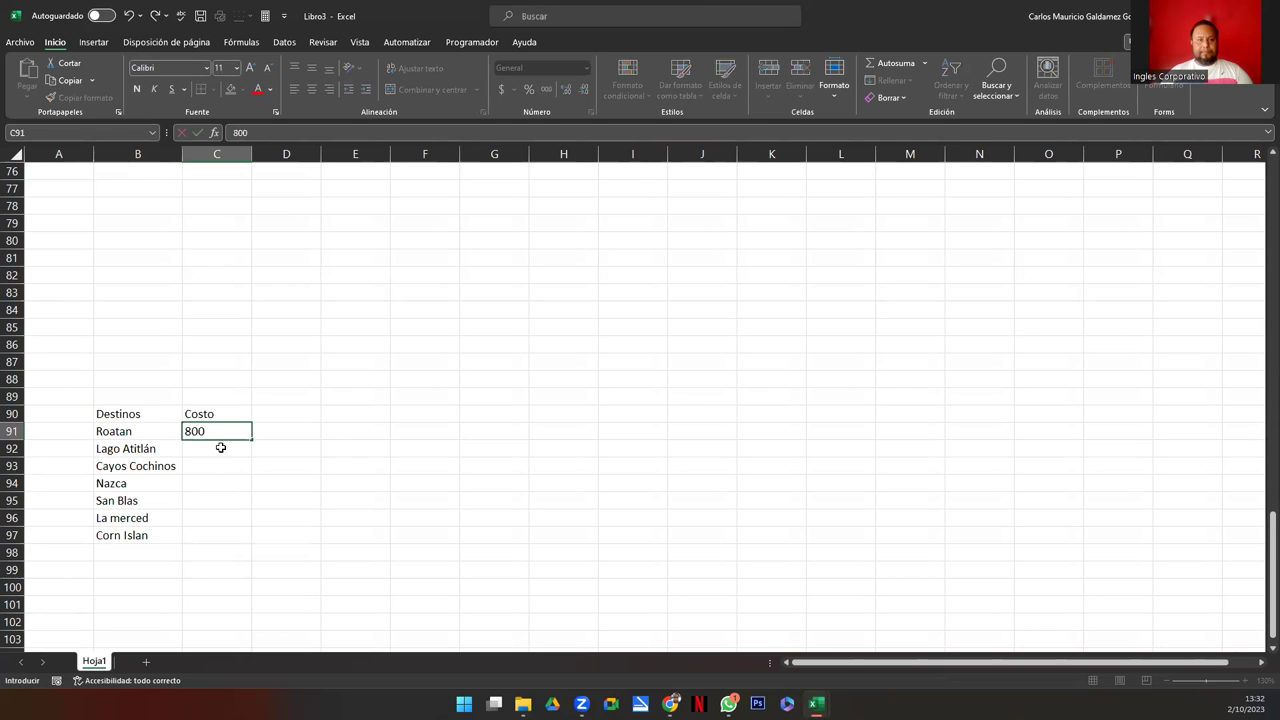
{"action": "left_click", "coordinate": [220, 448]}
{"action": "type", "text": "7"}
{"action": "key", "text": "Return"}
{"action": "type", "text": "400"}
{"action": "key", "text": "Return"}
{"action": "type", "text": "500"}
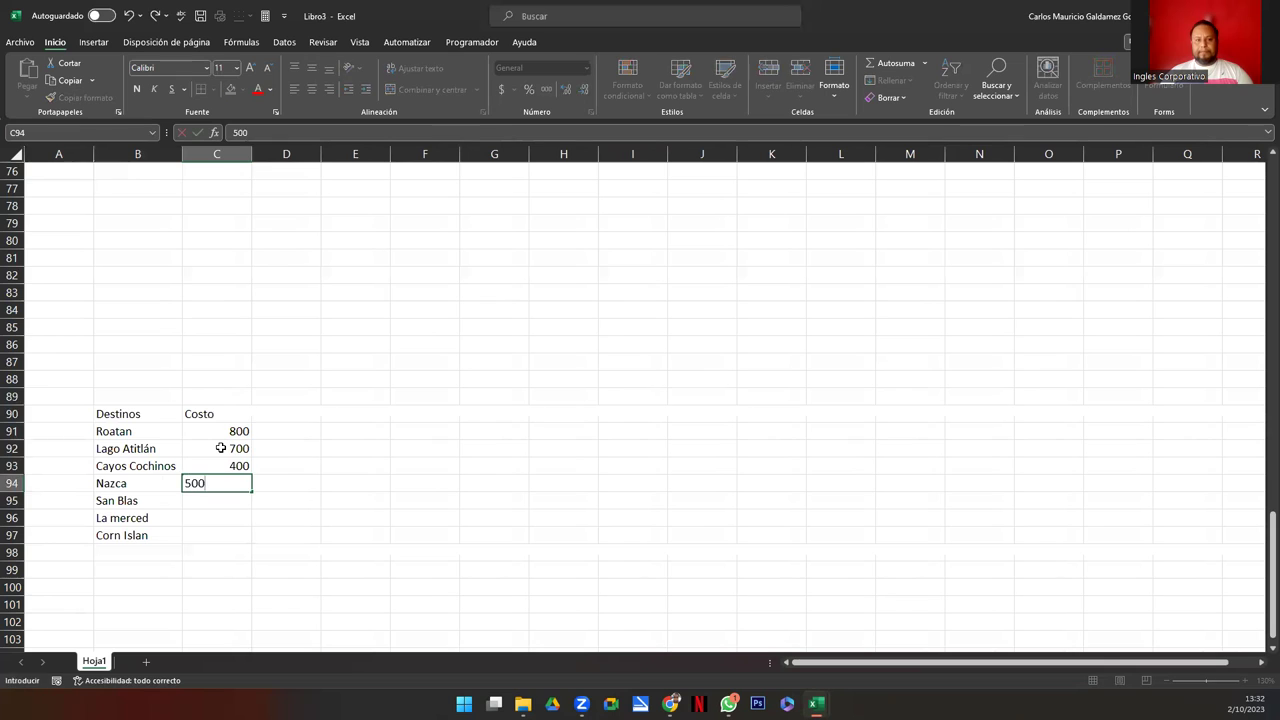
{"action": "key", "text": "Return"}
{"action": "type", "text": "80"}
{"action": "key", "text": "Return"}
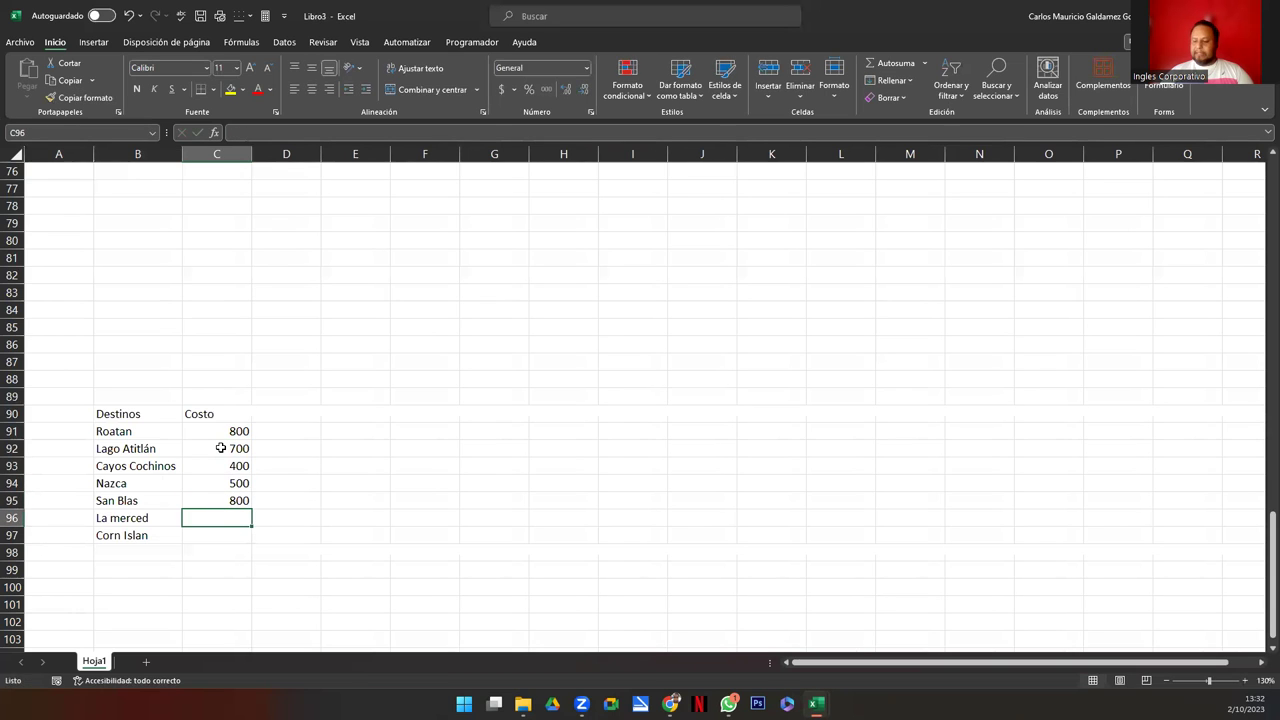
{"action": "type", "text": "40"}
{"action": "key", "text": "Return"}
{"action": "type", "text": "600"}
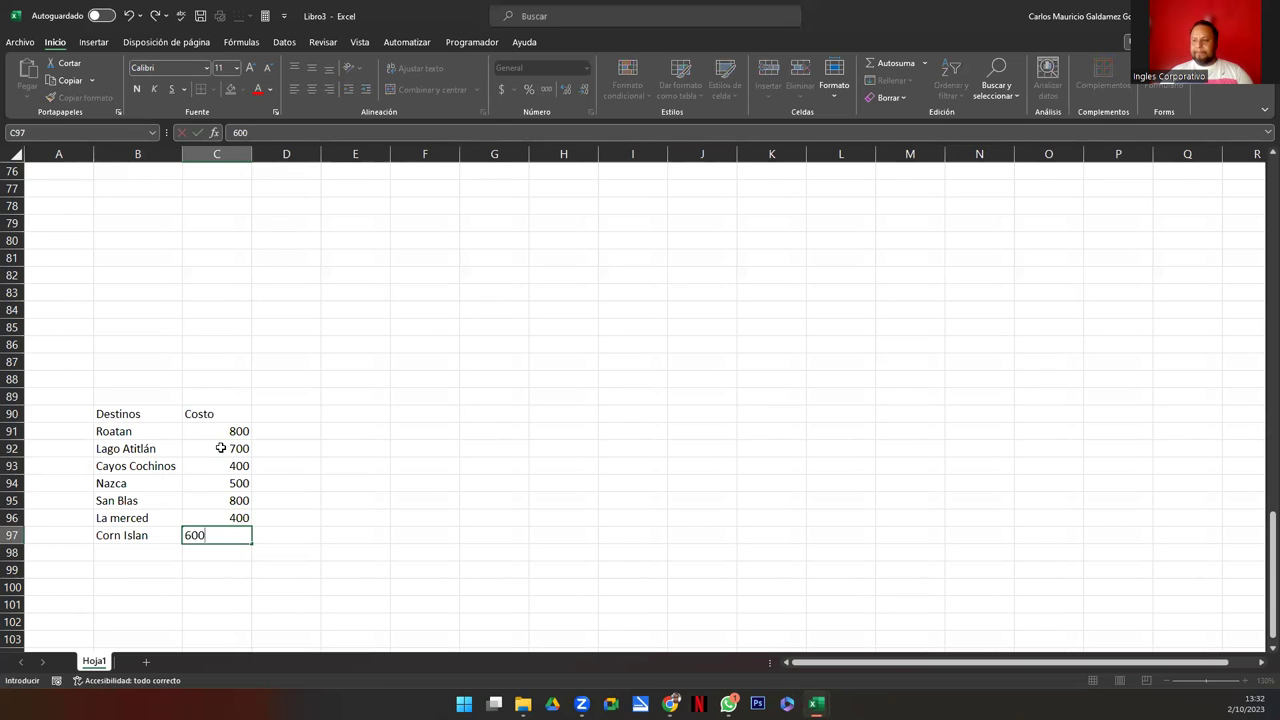
{"action": "key", "text": "Return"}
{"action": "left_click_drag", "start_coordinate": [223, 430], "coordinate": [234, 535]}
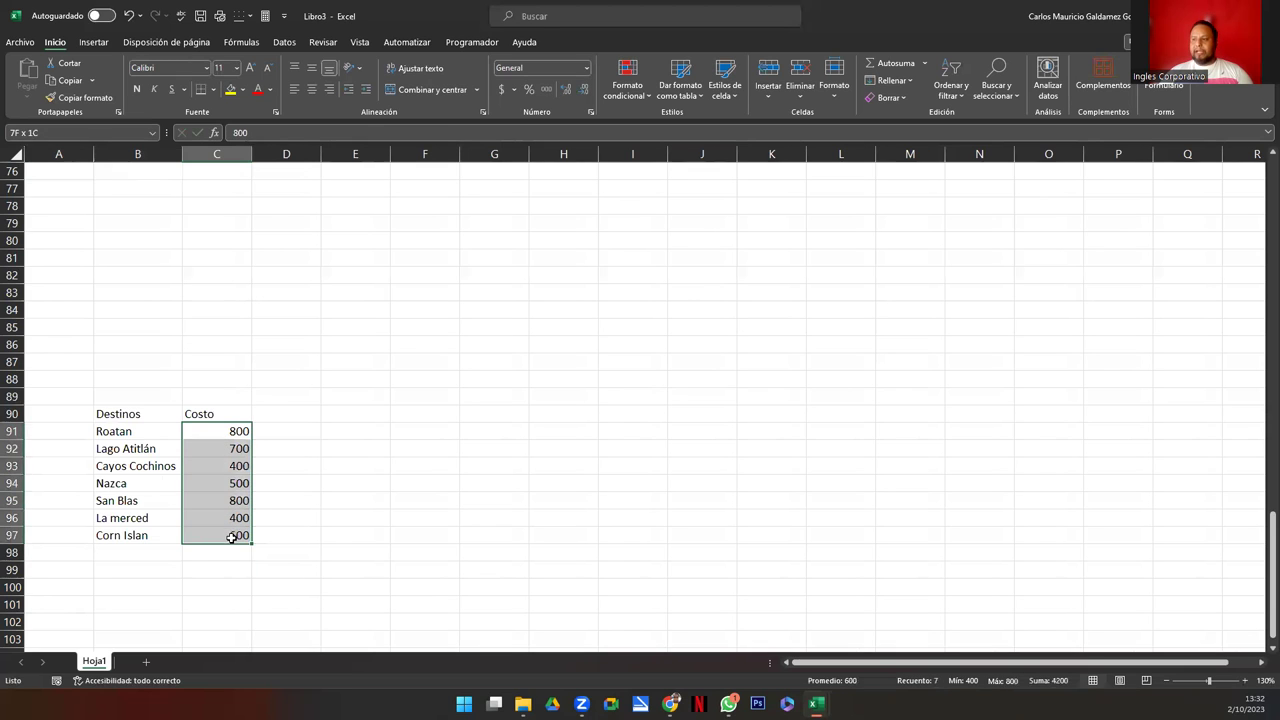
{"action": "left_click", "coordinate": [501, 89]}
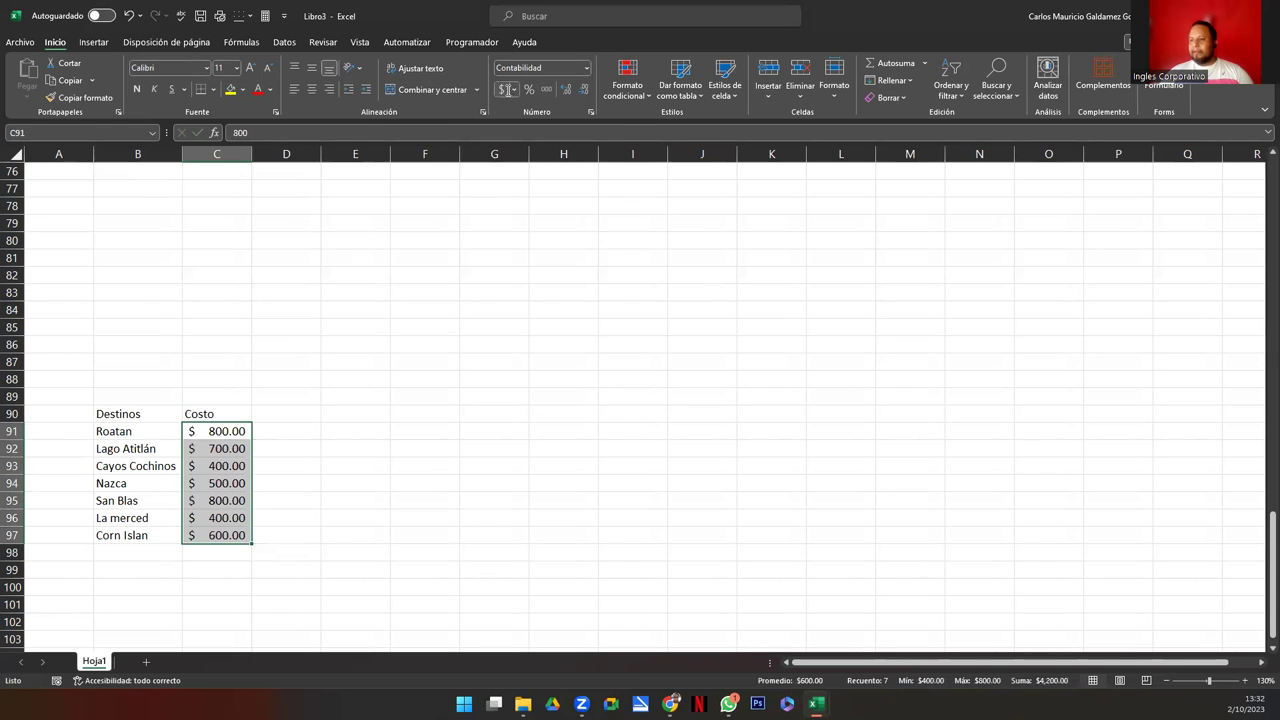
Apply the Encabezado 1 heading style to the Destinos and Costo headers in B90:C90
{"action": "left_click_drag", "start_coordinate": [118, 416], "coordinate": [236, 534]}
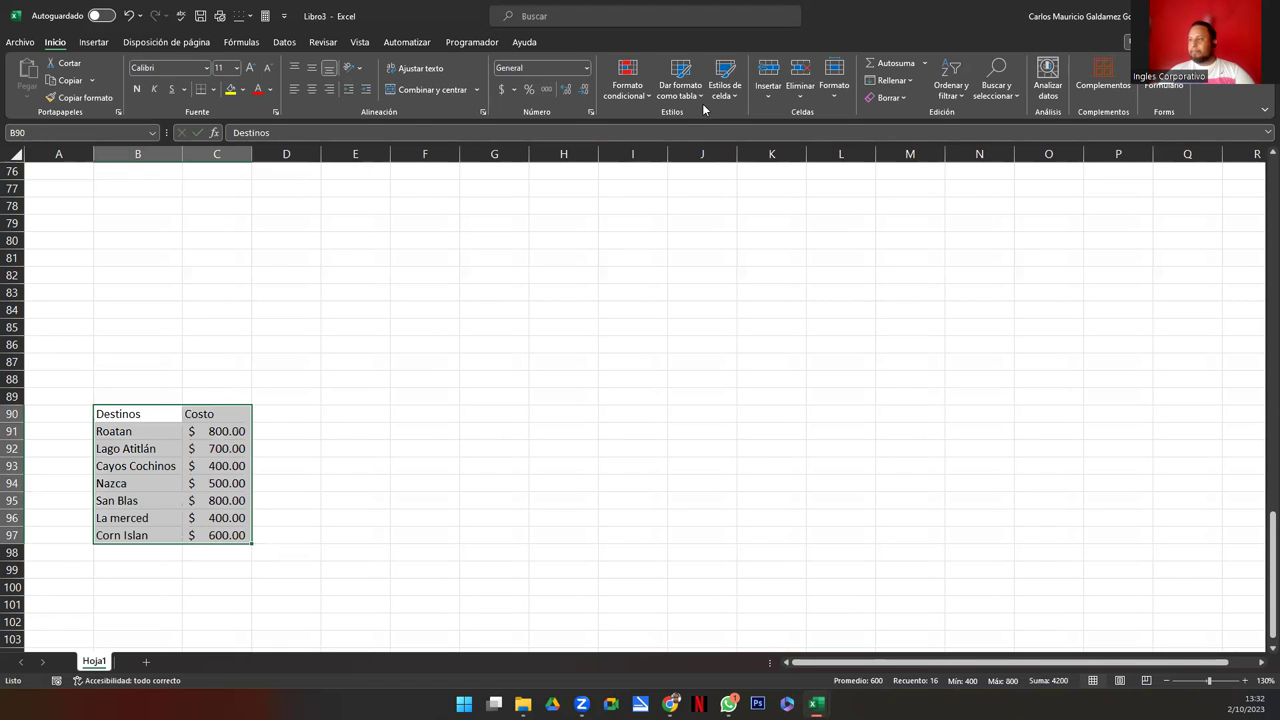
{"action": "left_click", "coordinate": [734, 101]}
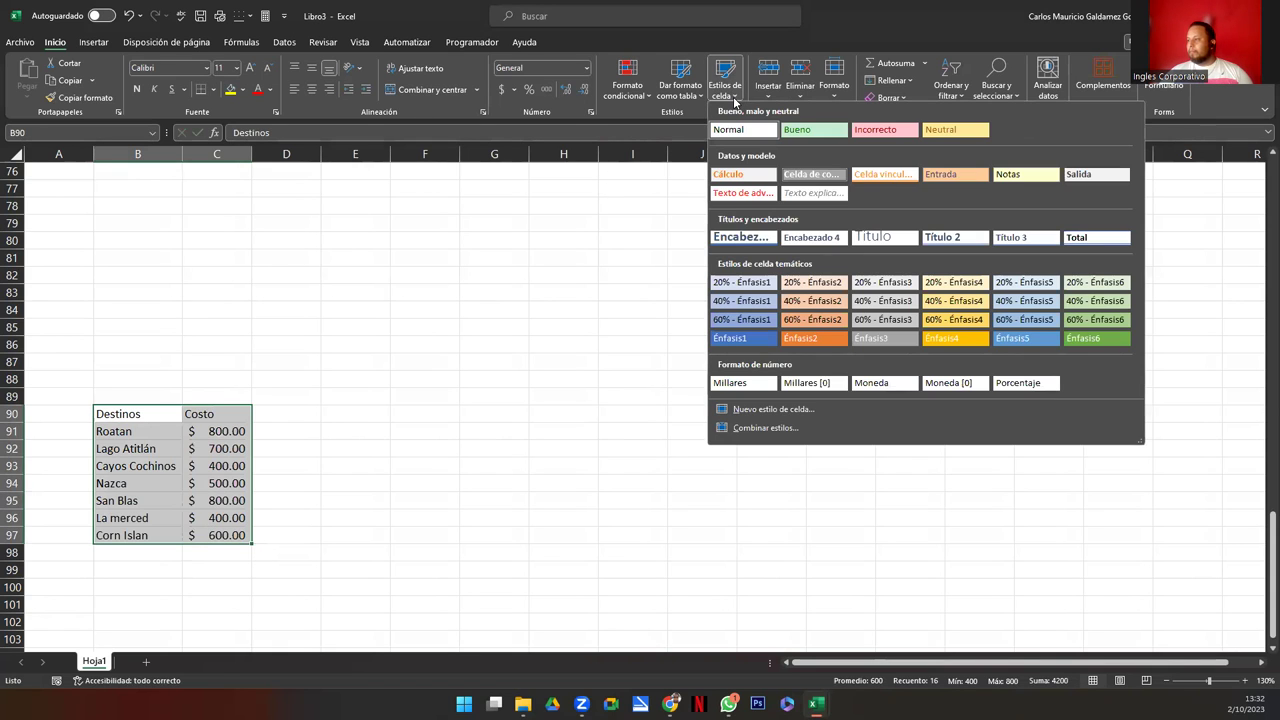
{"action": "left_click", "coordinate": [171, 414]}
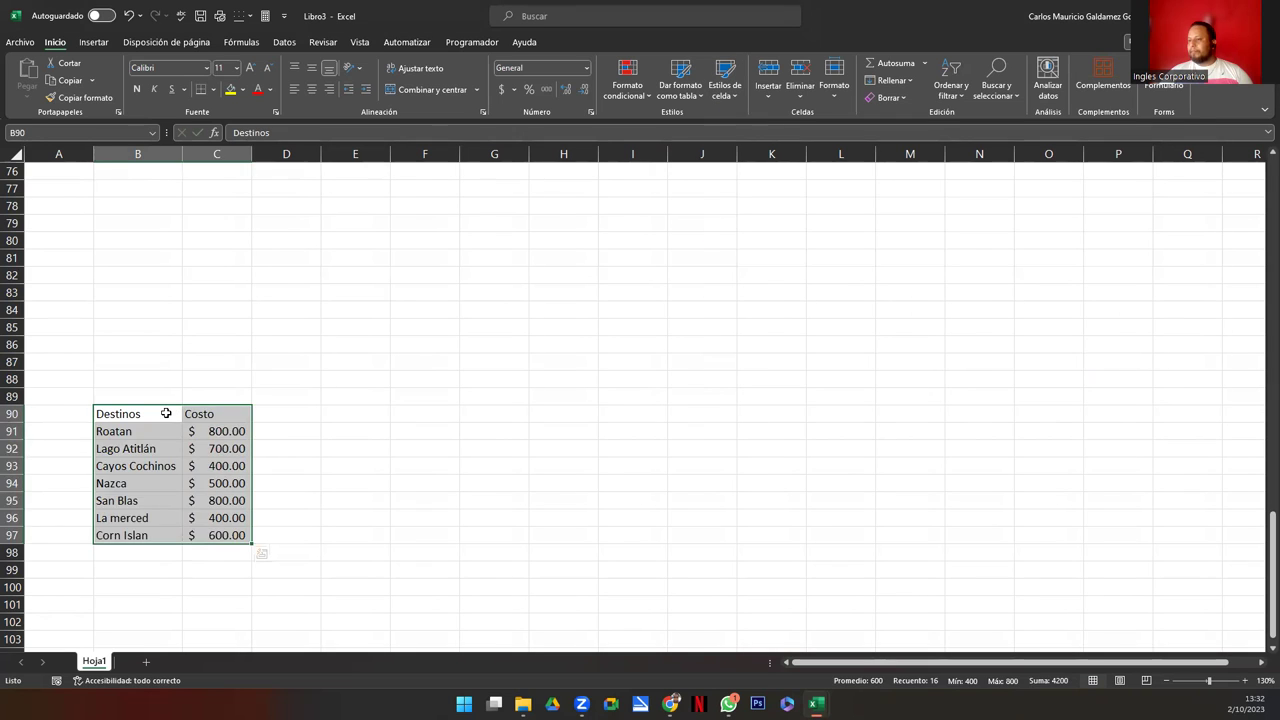
{"action": "left_click_drag", "start_coordinate": [171, 414], "coordinate": [198, 413]}
{"action": "left_click", "coordinate": [724, 88]}
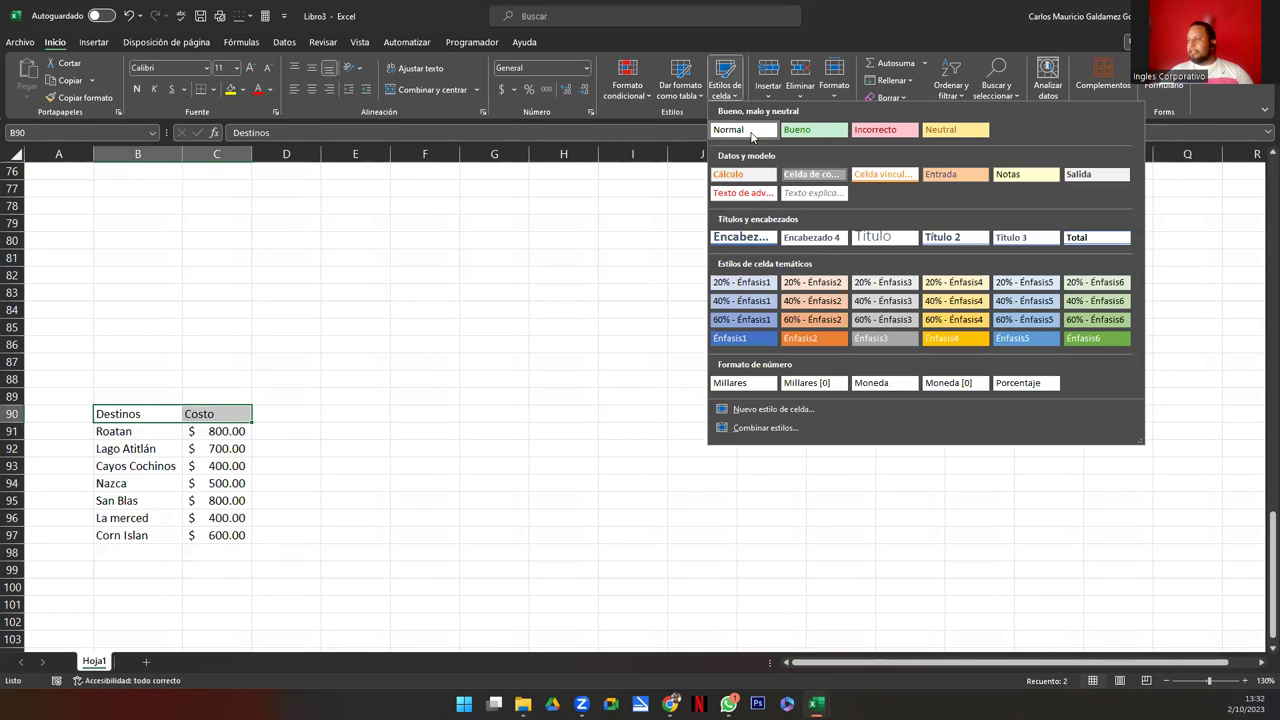
{"action": "left_click", "coordinate": [746, 240]}
Fill the destination rows B91:C97 with the orange 60% - Énfasis2 cell style
{"action": "left_click_drag", "start_coordinate": [162, 438], "coordinate": [195, 537]}
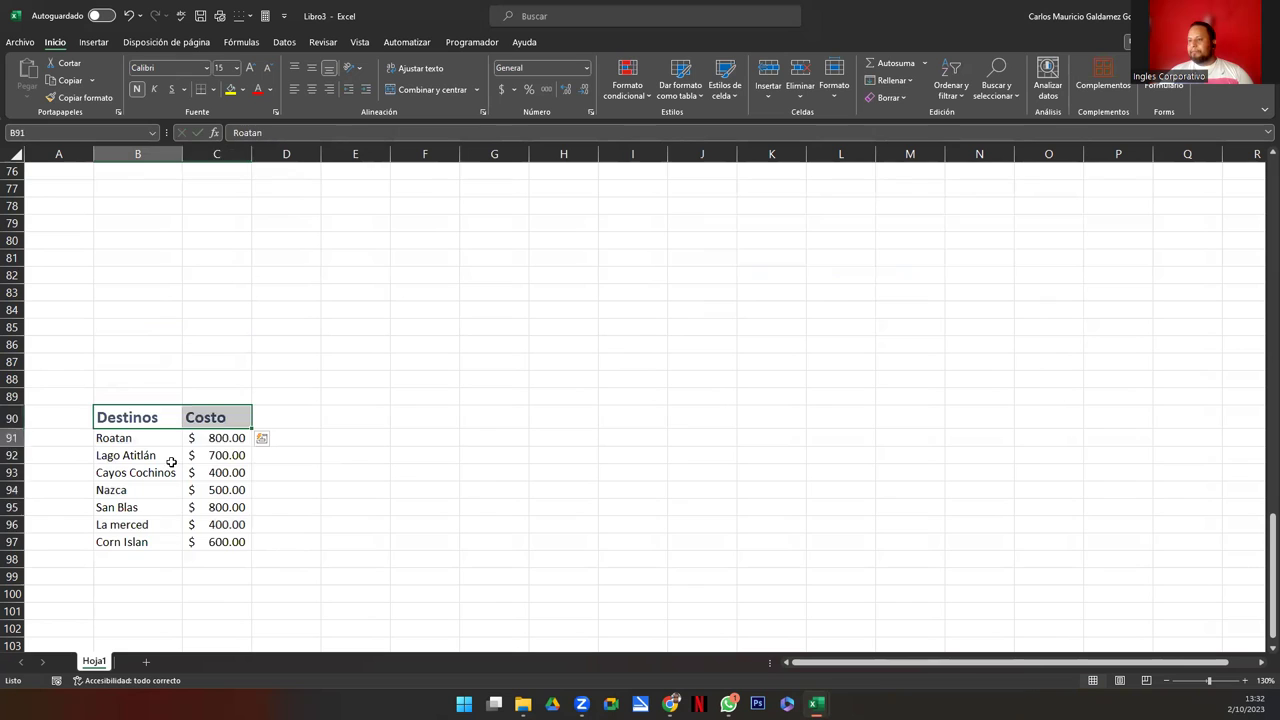
{"action": "left_click", "coordinate": [724, 88]}
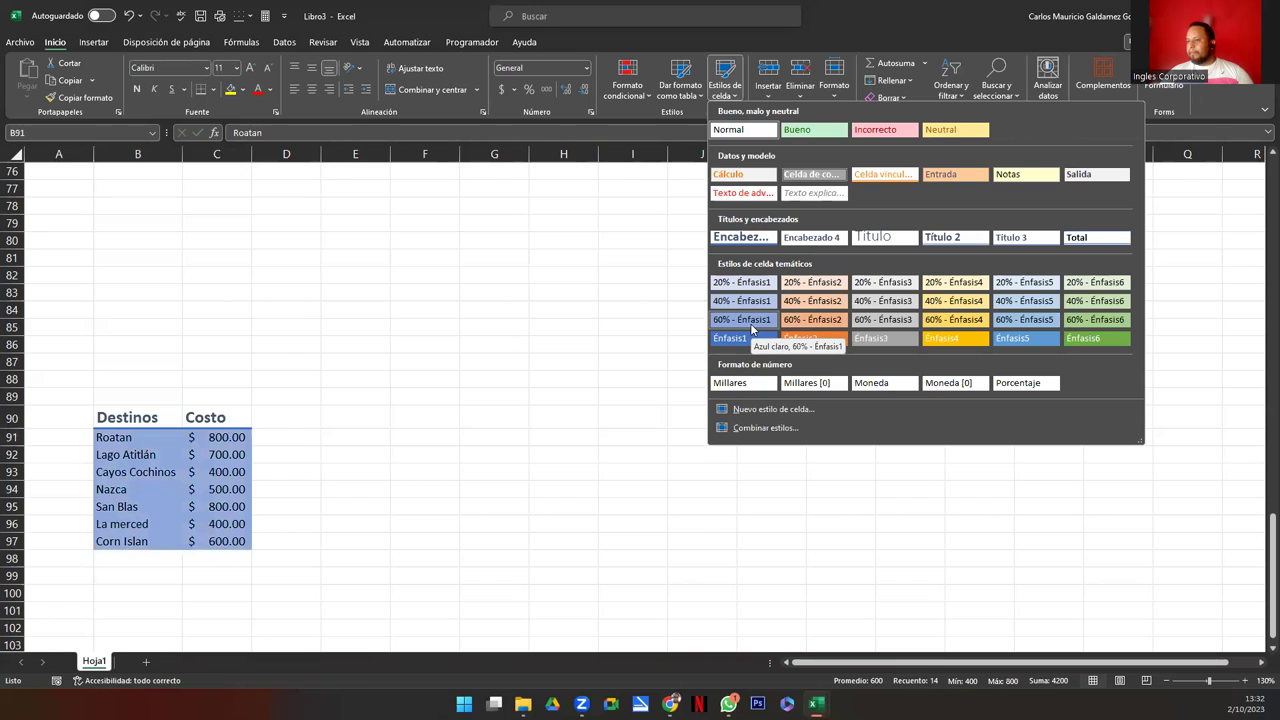
{"action": "left_click", "coordinate": [812, 320]}
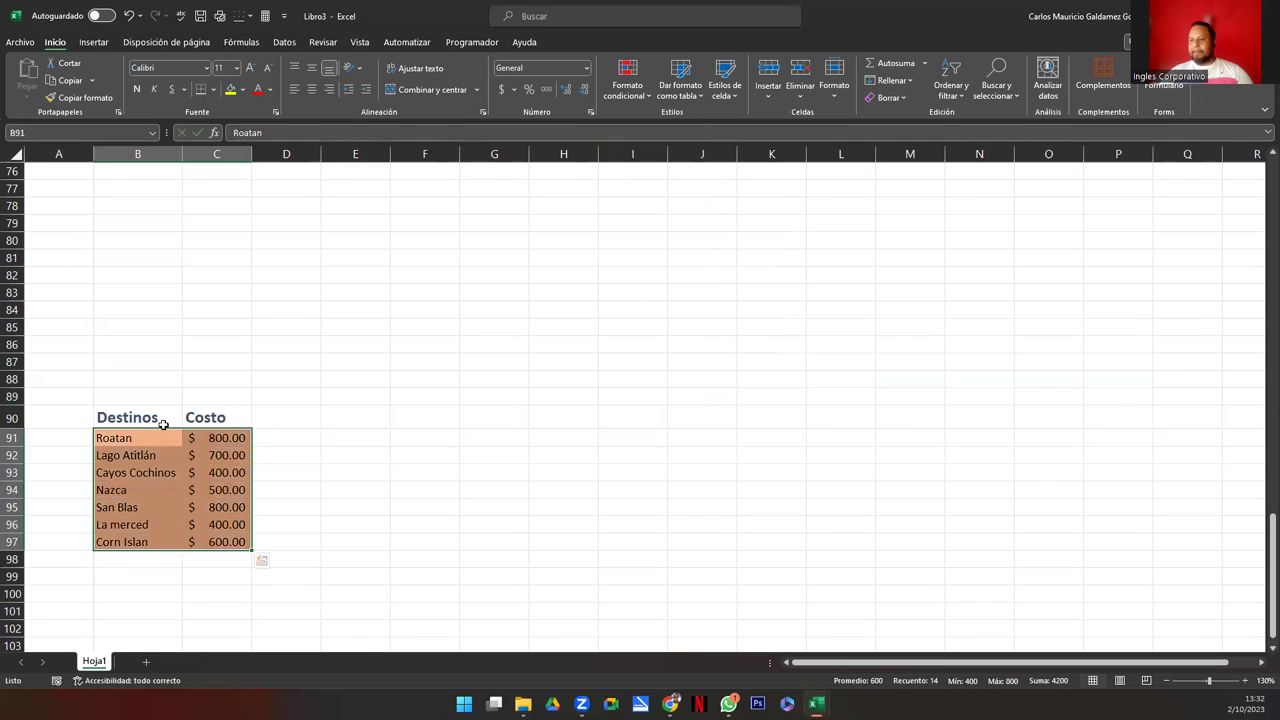
Put Todos los bordes (all borders) on every cell of B90:C97
{"action": "left_click_drag", "start_coordinate": [163, 425], "coordinate": [225, 545]}
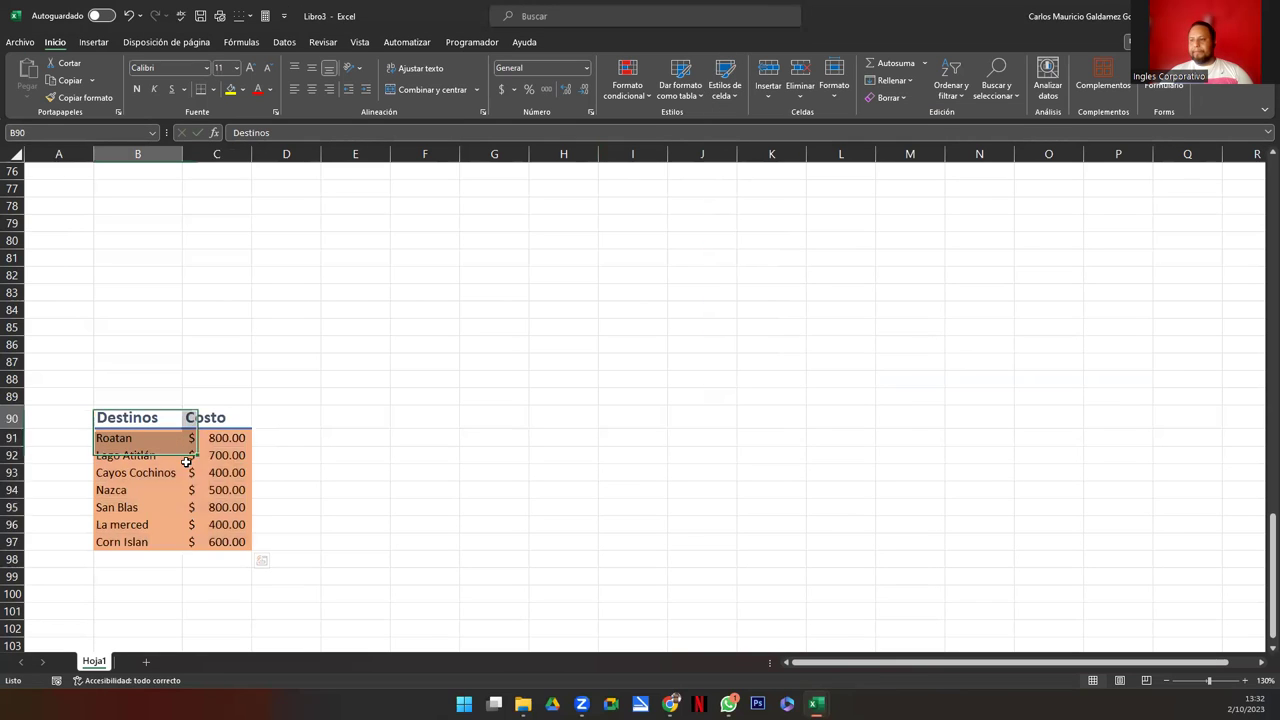
{"action": "left_click", "coordinate": [213, 89]}
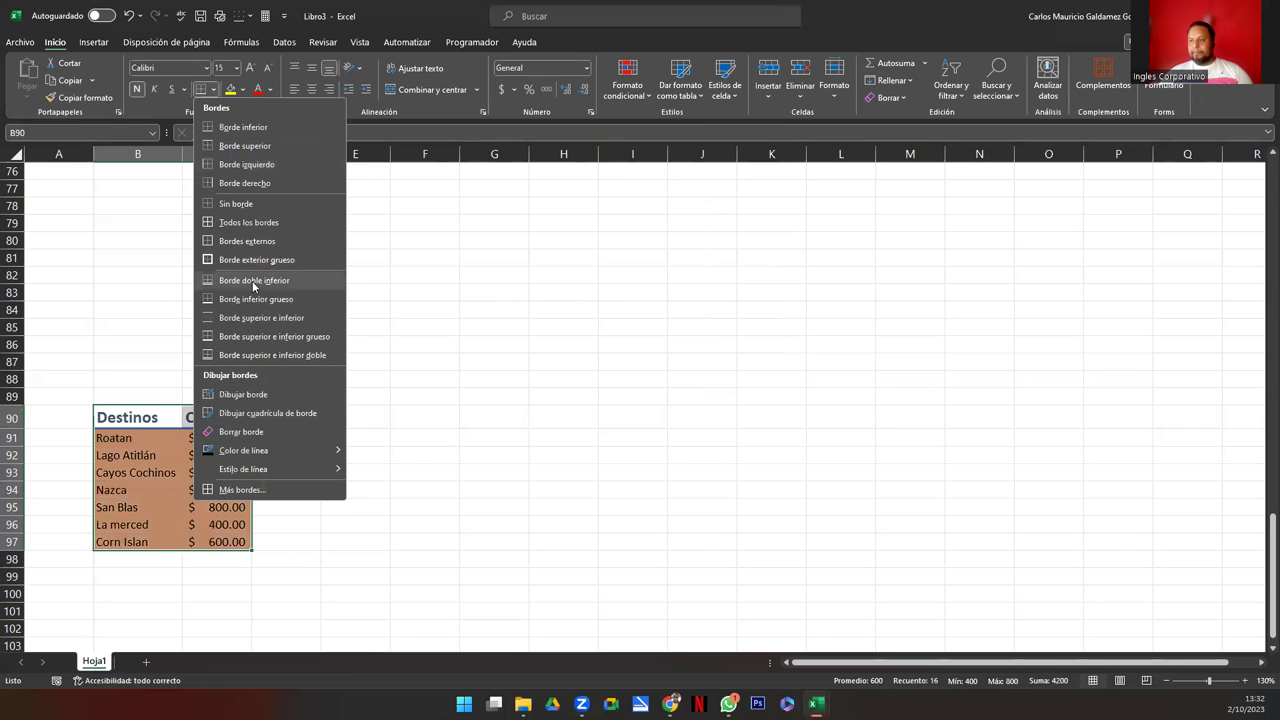
{"action": "left_click", "coordinate": [248, 222]}
Copy B90:C94, the header plus the first four destinations, and paste it at E90
{"action": "left_click", "coordinate": [205, 503]}
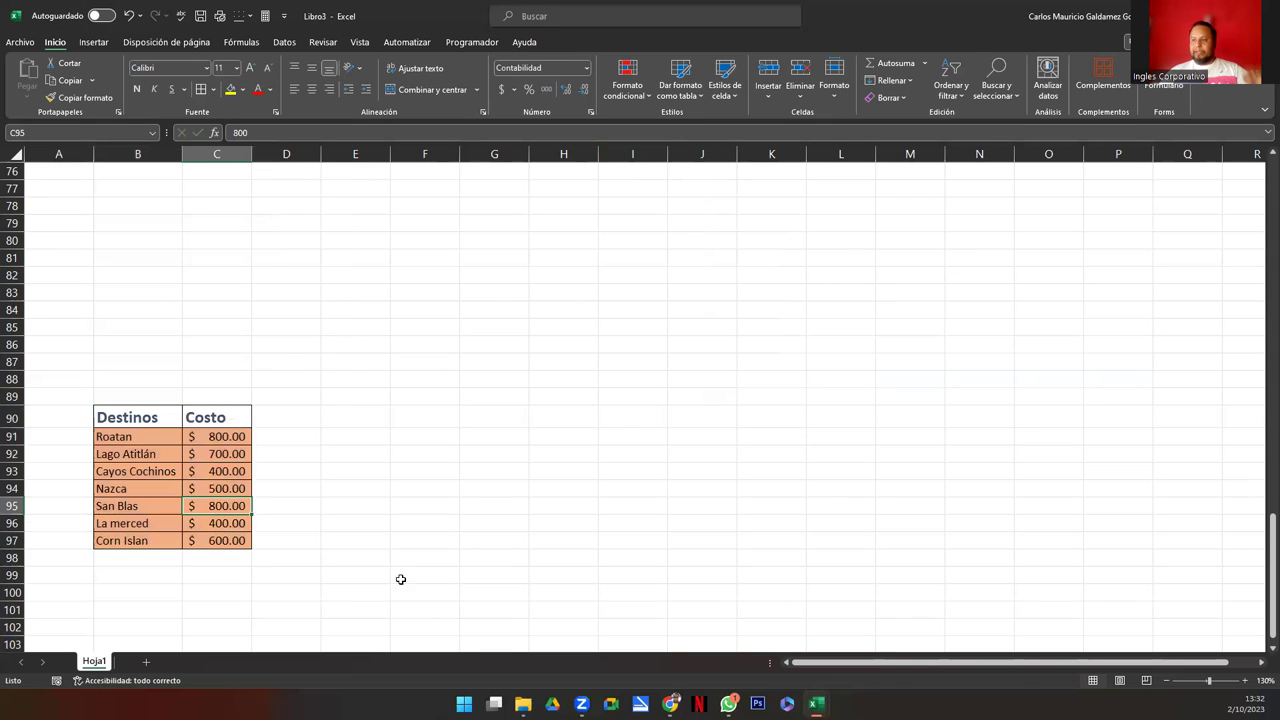
{"action": "left_click", "coordinate": [351, 417]}
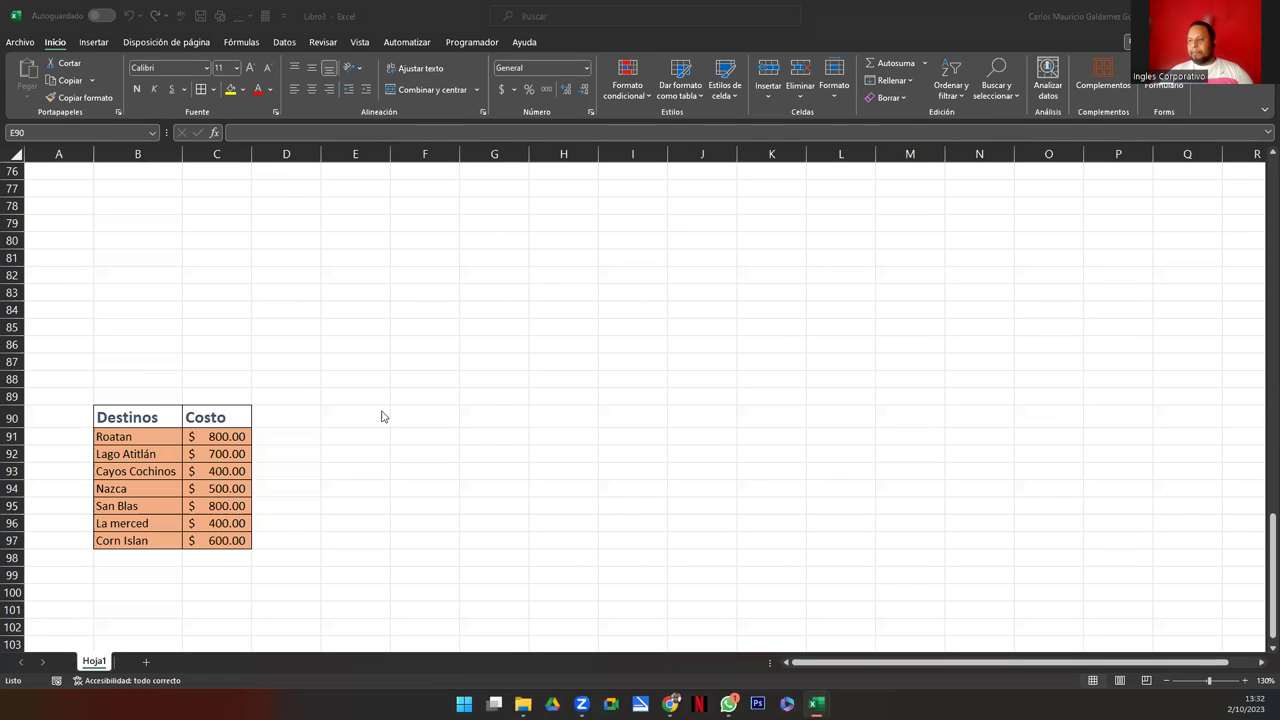
{"action": "left_click", "coordinate": [372, 415]}
{"action": "type", "text": "Co"}
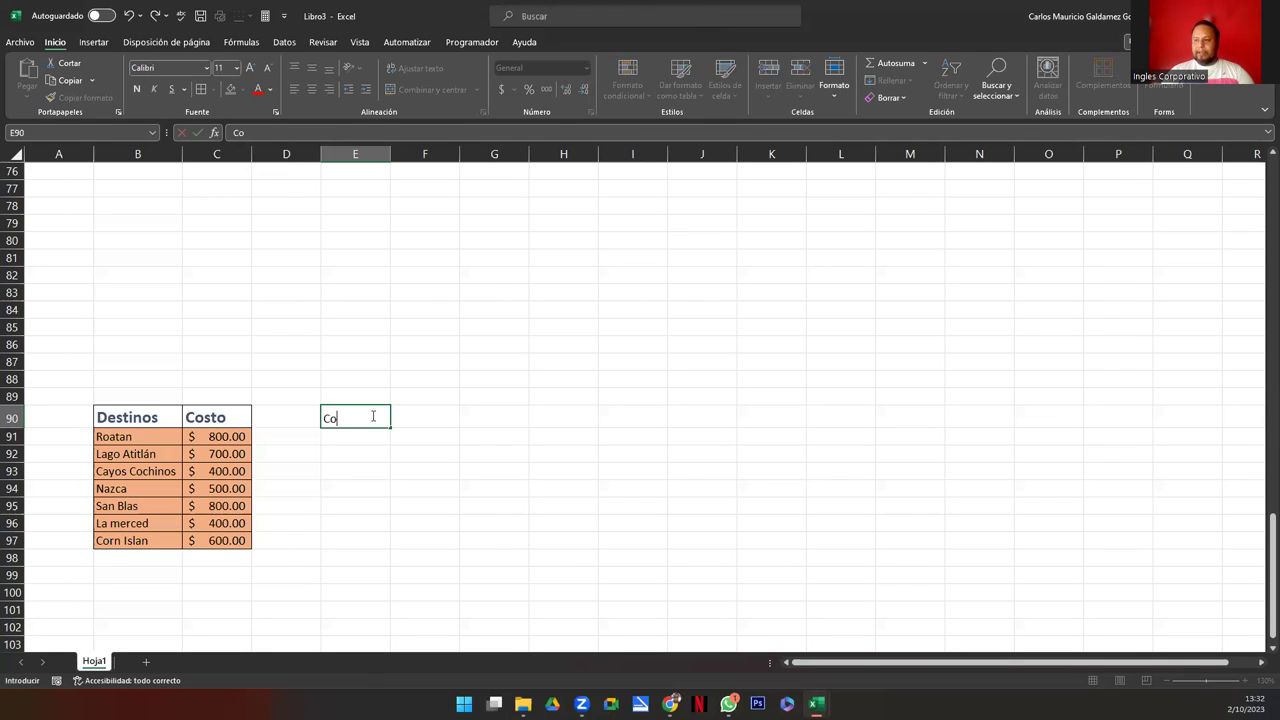
{"action": "key", "text": "Left"}
{"action": "key", "text": "Left"}
{"action": "key", "text": "Left"}
{"action": "key", "text": "Left"}
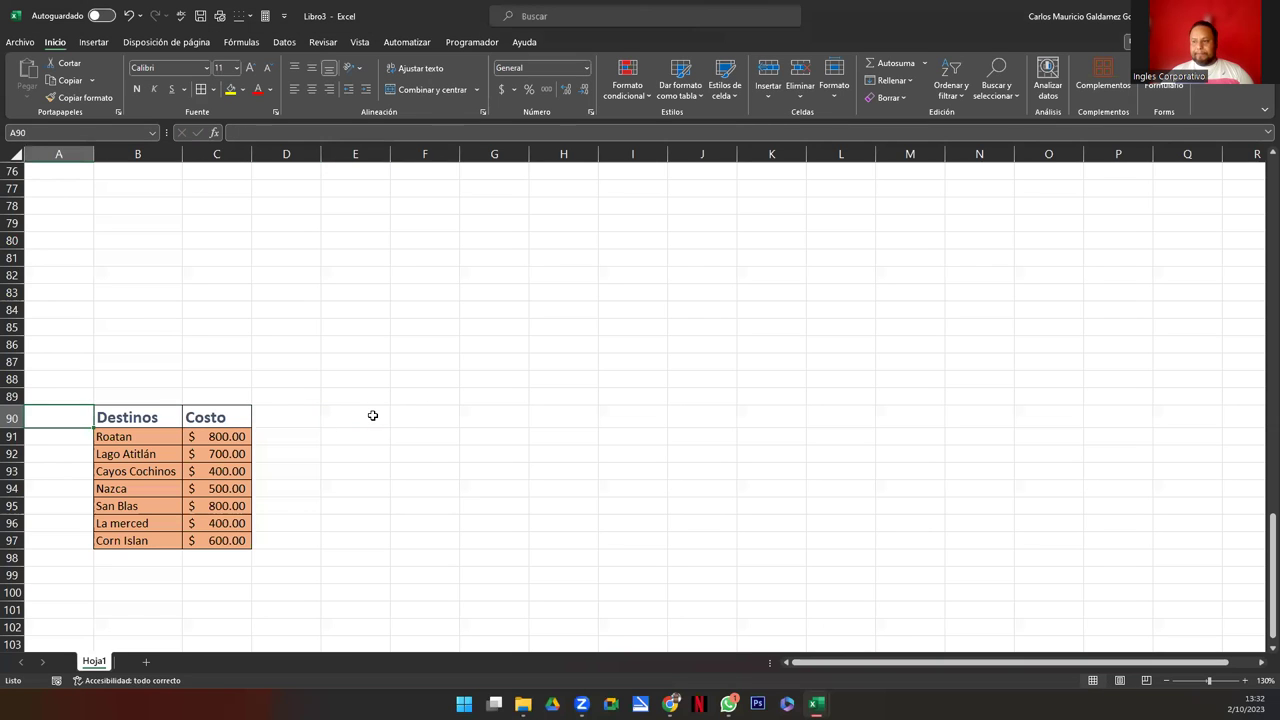
{"action": "key", "text": "Right"}
{"action": "key", "text": "shift+Right"}
{"action": "key", "text": "shift+Down"}
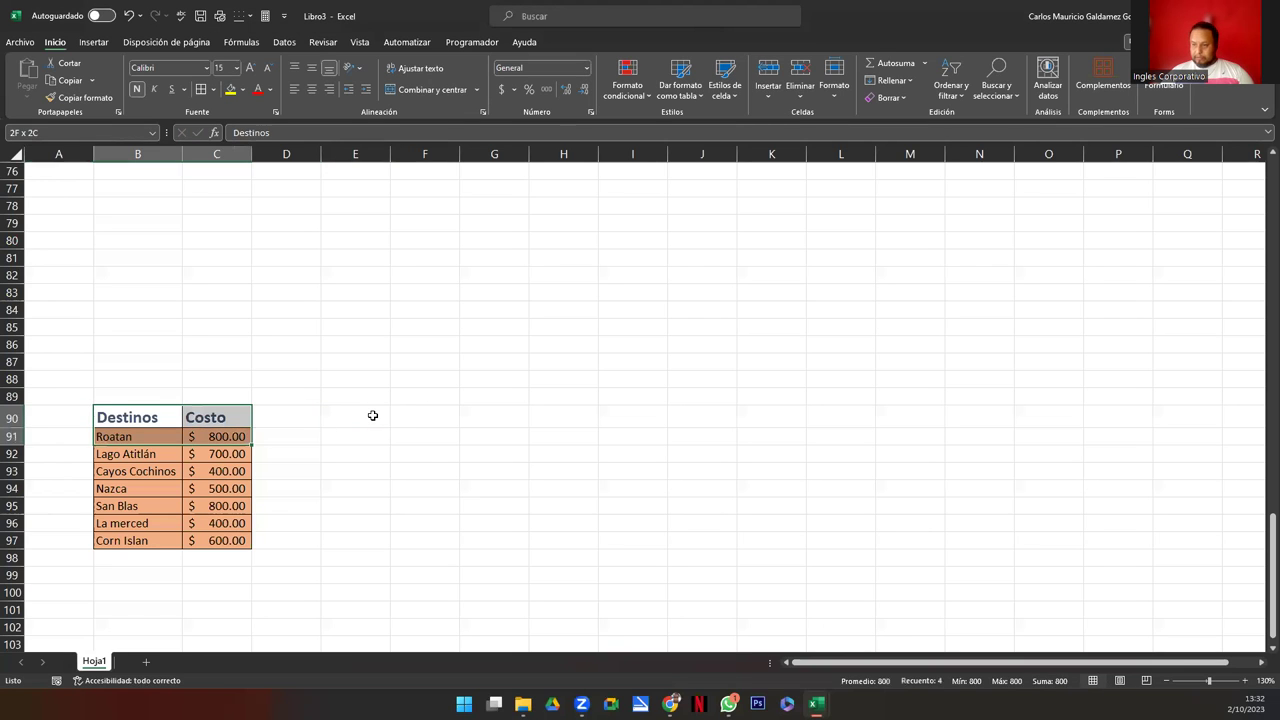
{"action": "key", "text": "shift+Down"}
{"action": "key", "text": "shift+Down"}
{"action": "key", "text": "shift+Down"}
{"action": "key", "text": "ctrl+c"}
{"action": "key", "text": "Right"}
{"action": "key", "text": "Right"}
{"action": "key", "text": "Right"}
{"action": "key", "text": "ctrl+v"}
{"action": "key", "text": "Left"}
{"action": "key", "text": "Right"}
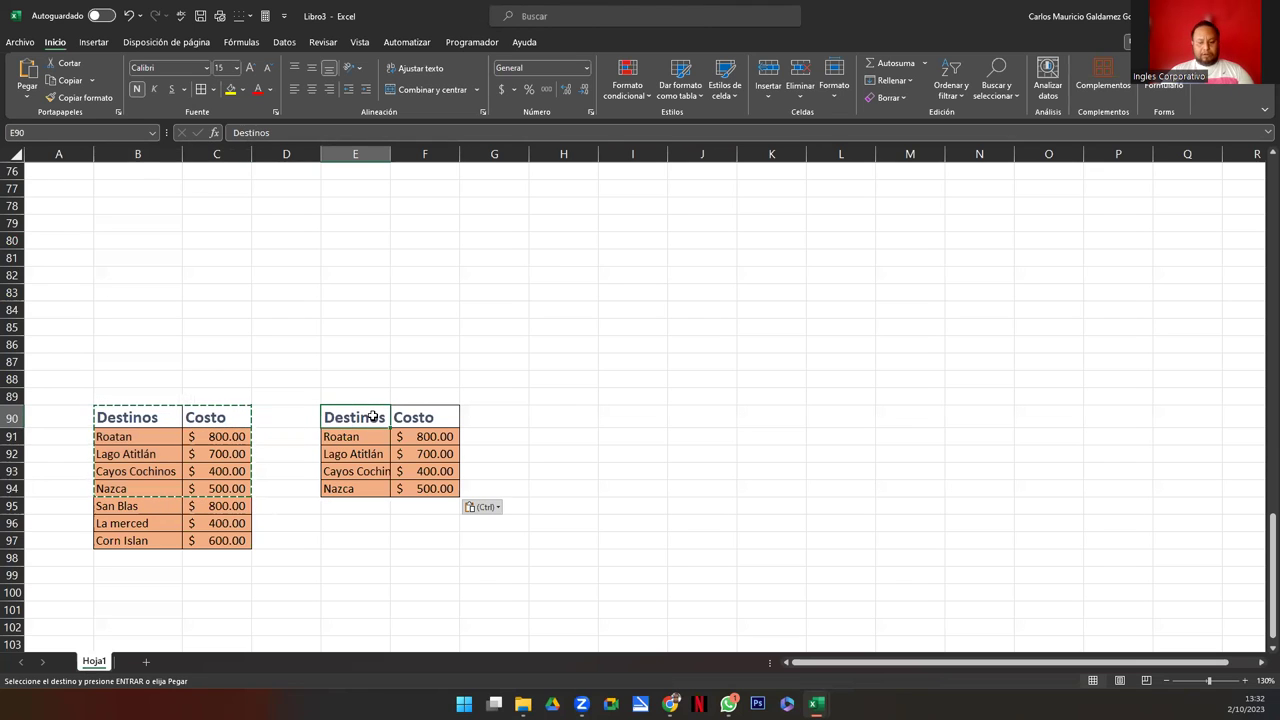
Type Concepto in E90 and the items Alojamiento, Desayuno, Almuerzo and Cena below it
{"action": "type", "text": "Concepto"}
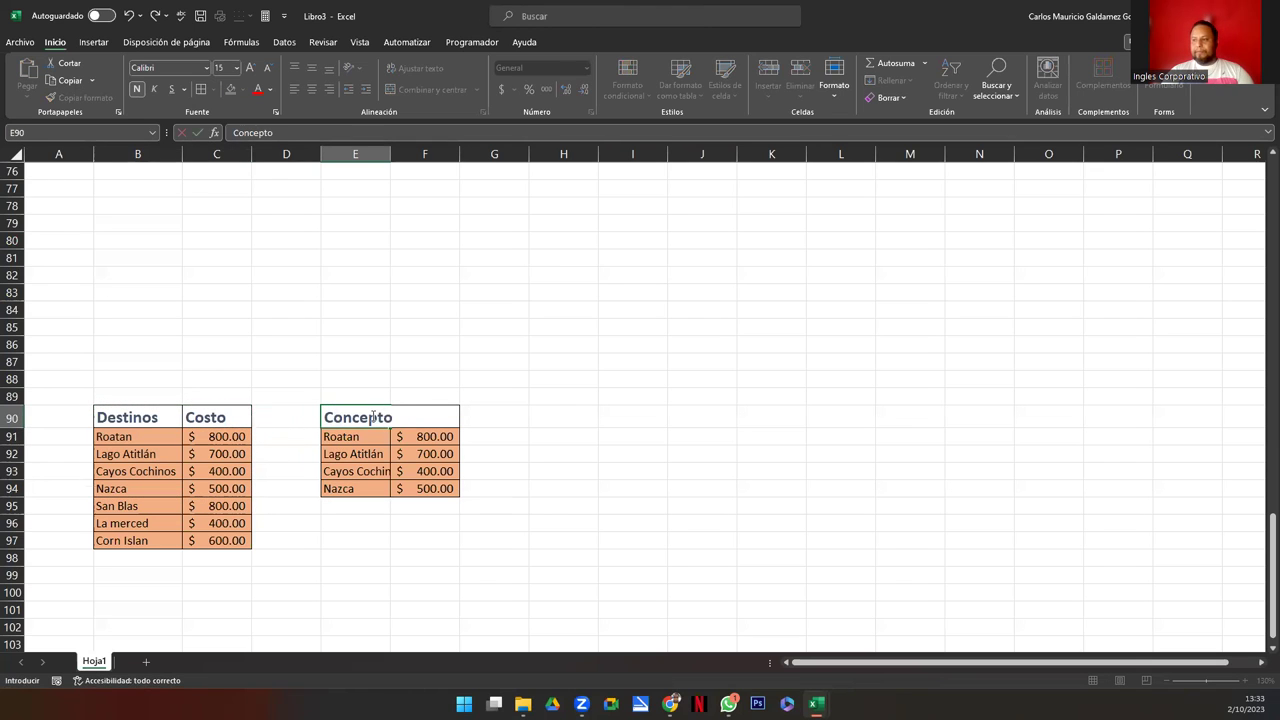
{"action": "key", "text": "Tab"}
{"action": "key", "text": "Return"}
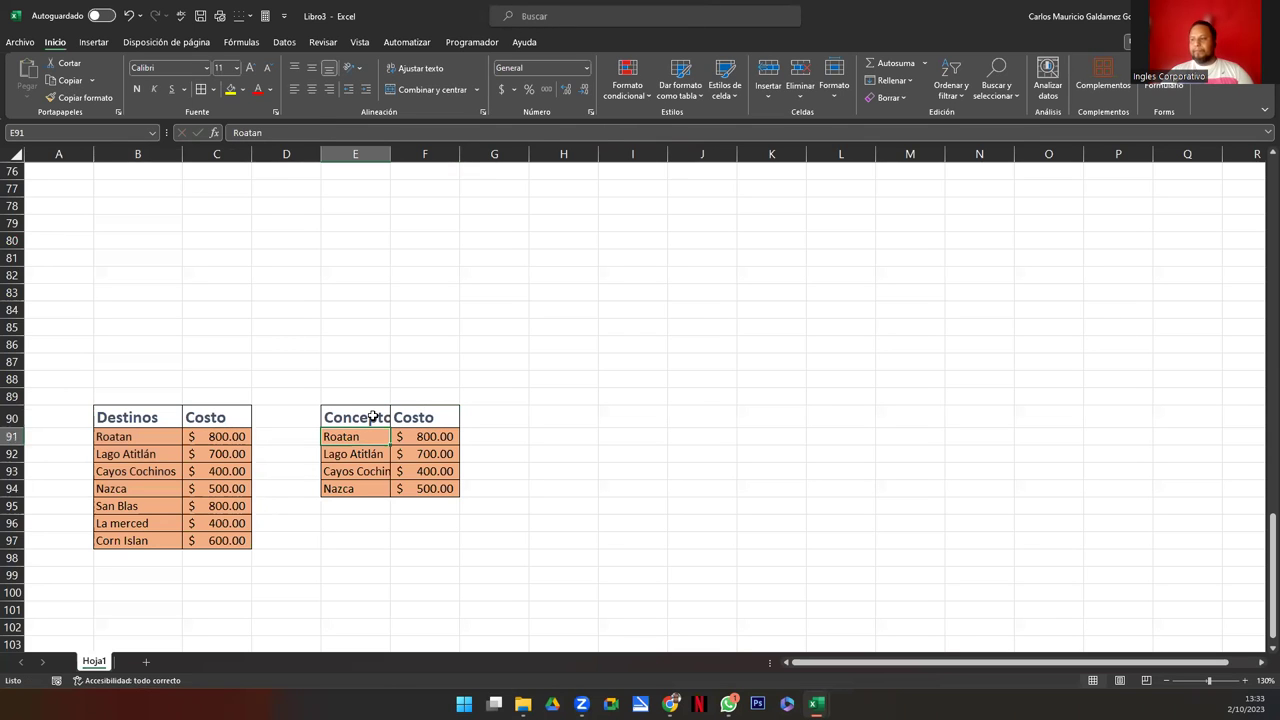
{"action": "type", "text": "Alojamiento"}
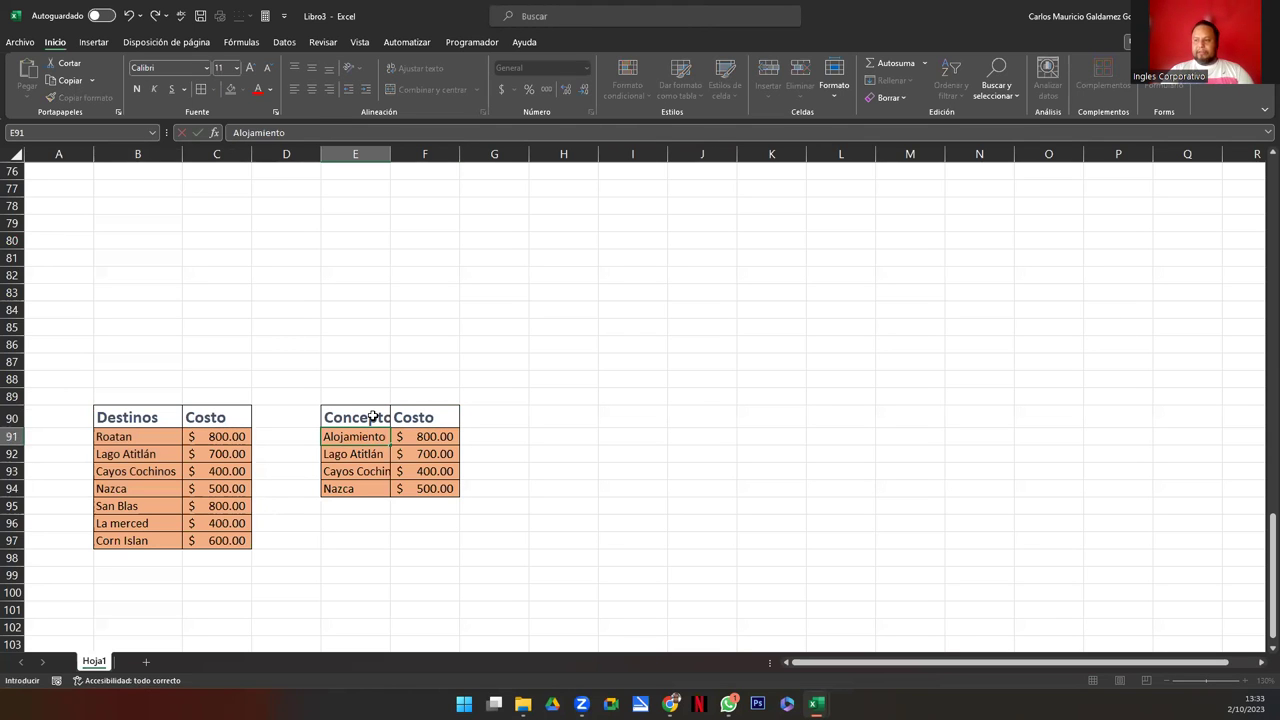
{"action": "key", "text": "Return"}
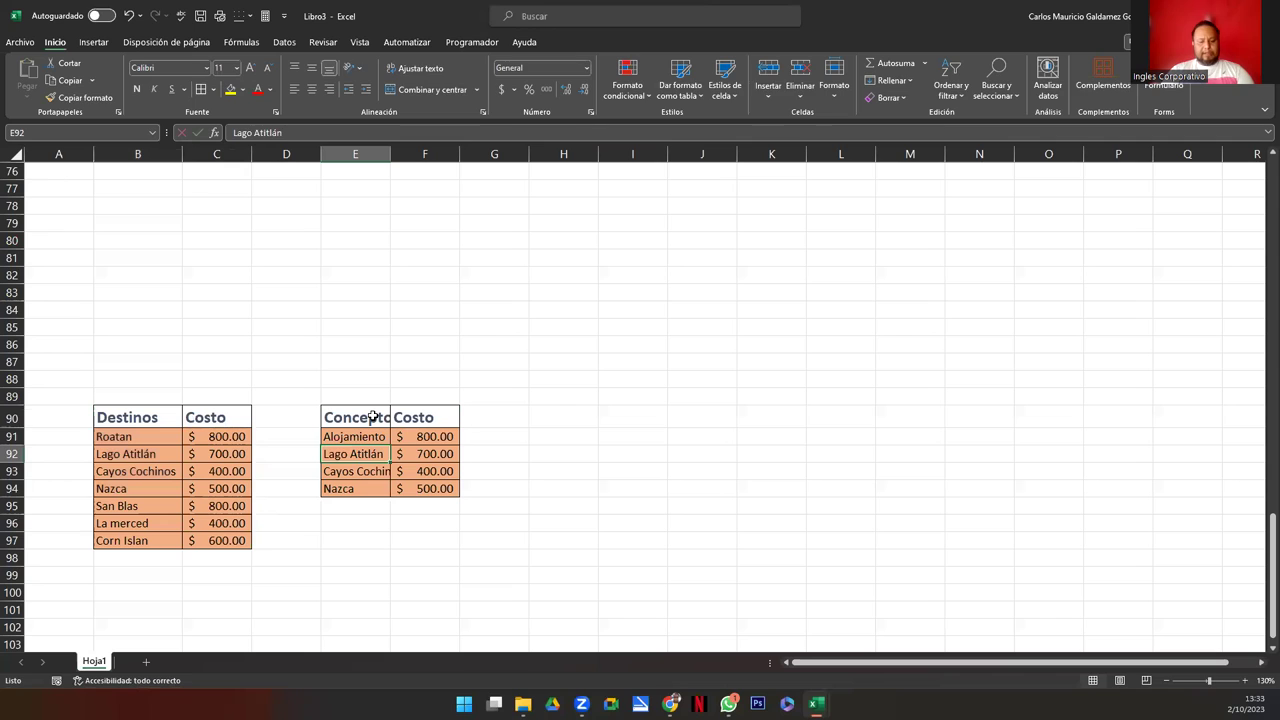
{"action": "type", "text": "Desayuno"}
{"action": "key", "text": "Return"}
{"action": "type", "text": "Almuerzo"}
{"action": "key", "text": "Return"}
{"action": "type", "text": "Ce"}
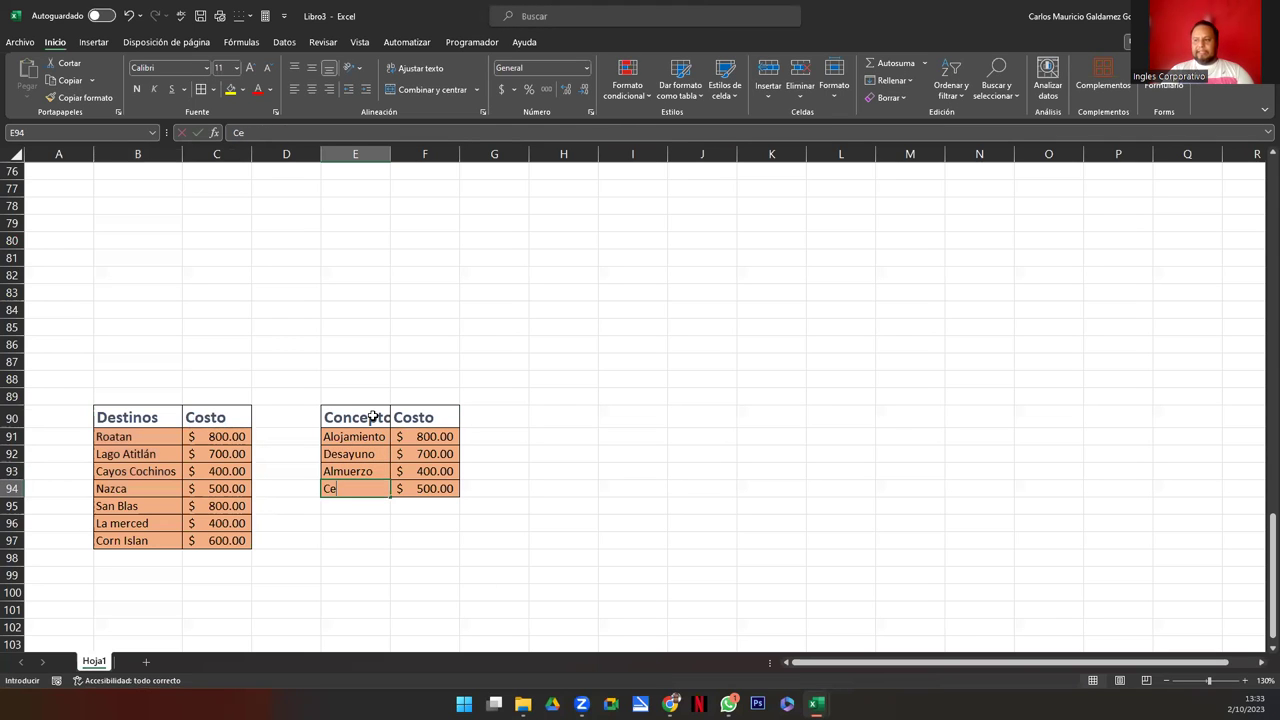
{"action": "key", "text": "Tab"}
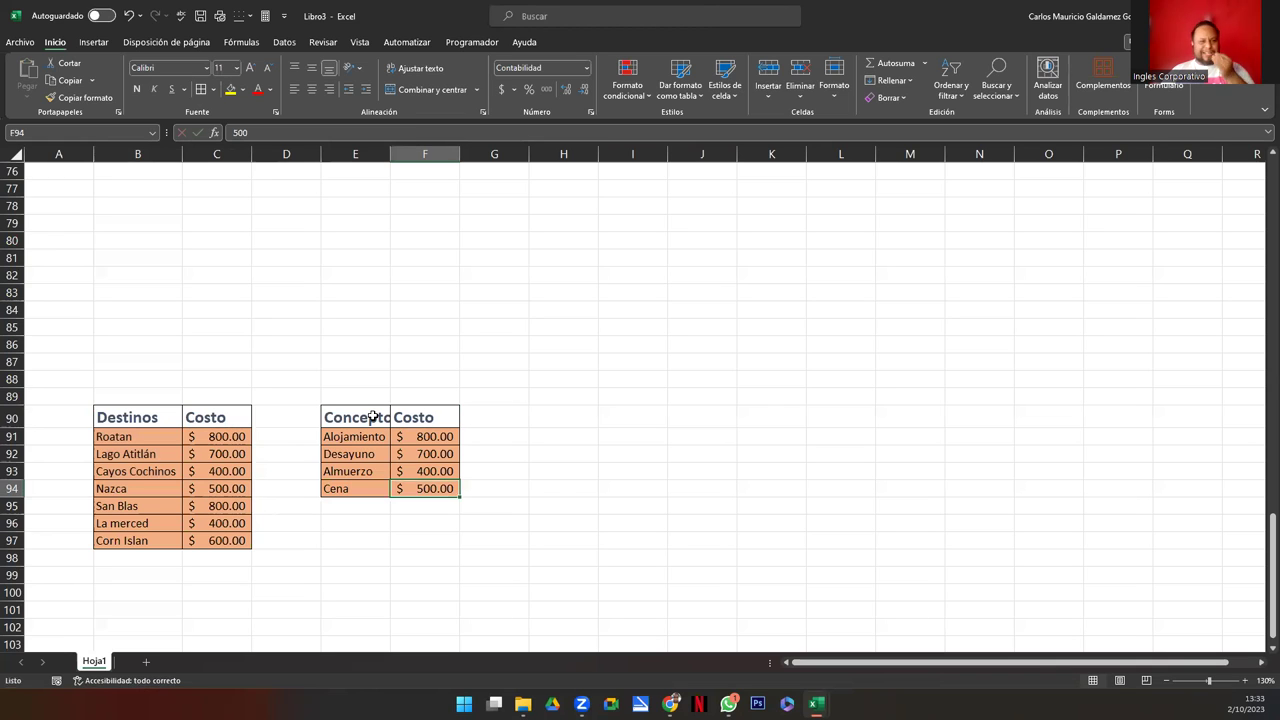
Enter the costs 80, 20, 30 and 20 in F91:F94
{"action": "key", "text": "Up"}
{"action": "key", "text": "Up"}
{"action": "key", "text": "Up"}
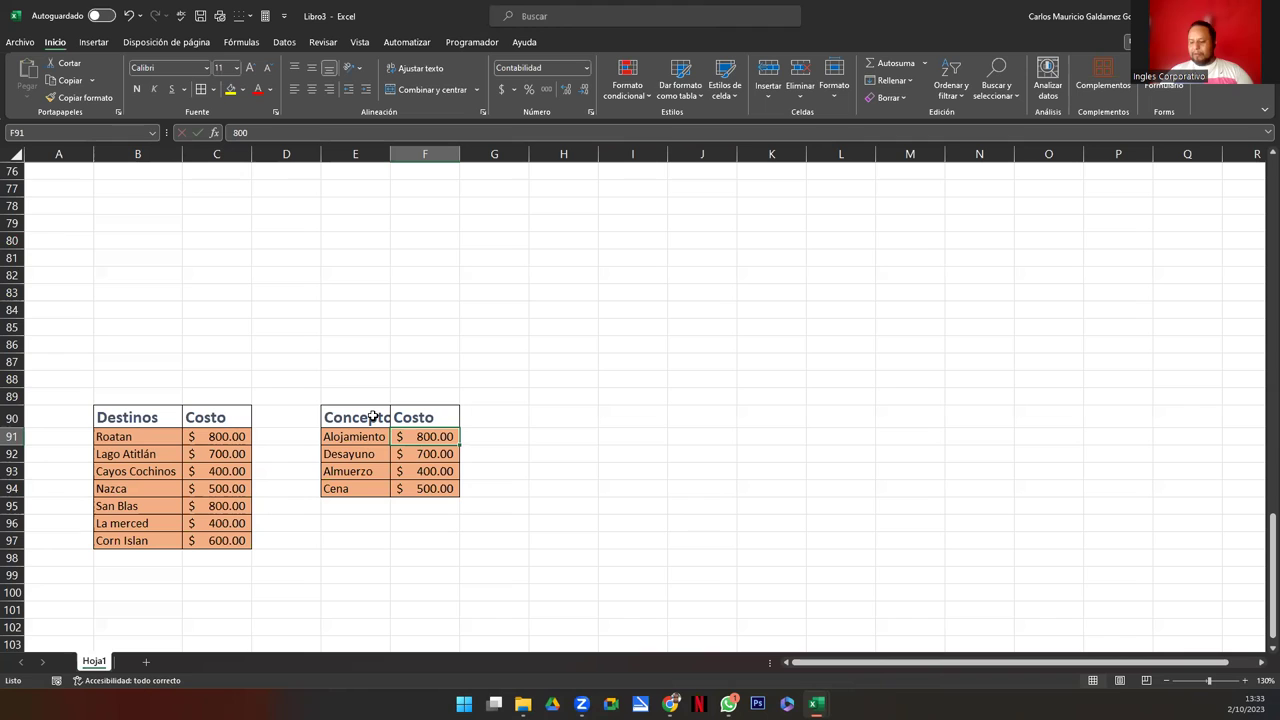
{"action": "type", "text": "80"}
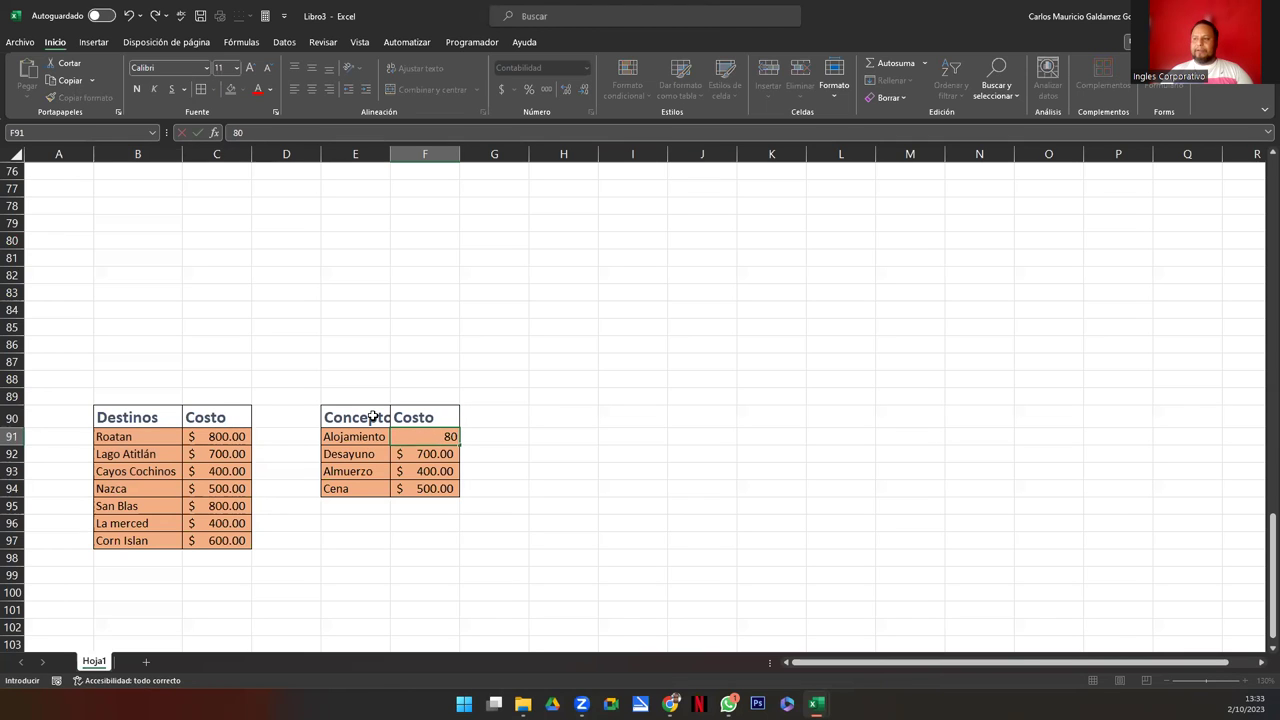
{"action": "key", "text": "Return"}
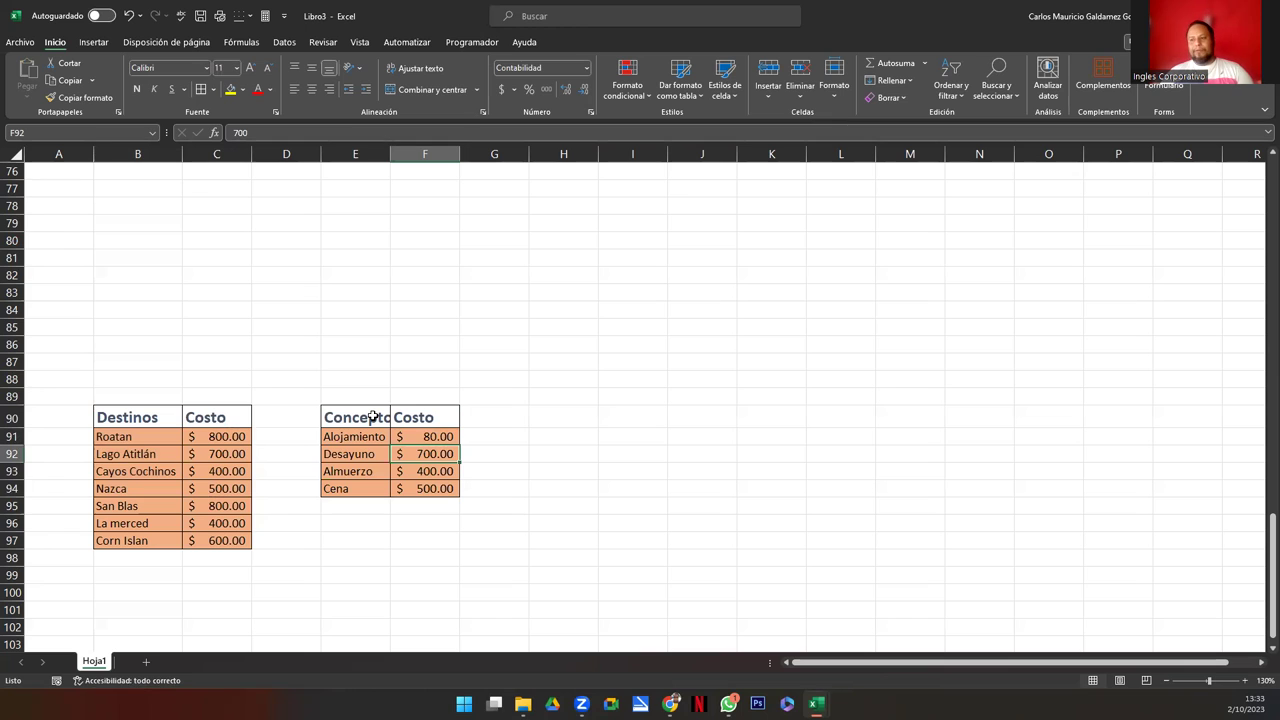
{"action": "type", "text": "20"}
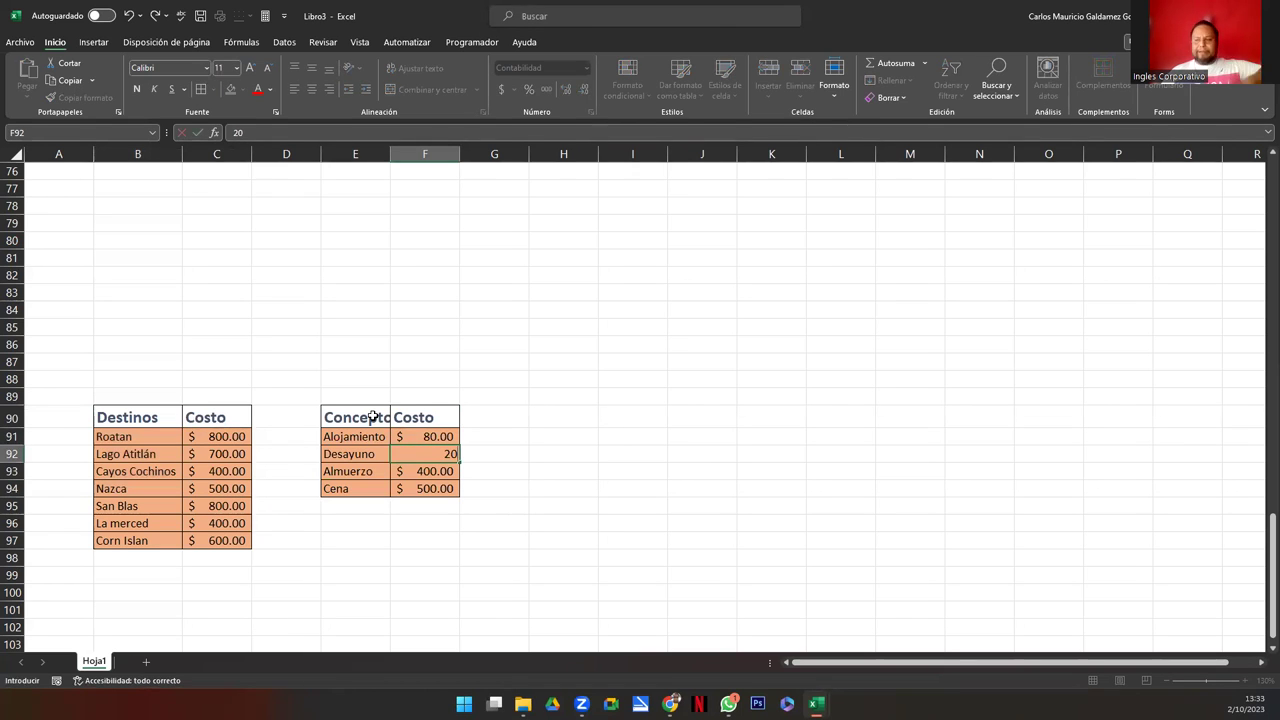
{"action": "key", "text": "Return"}
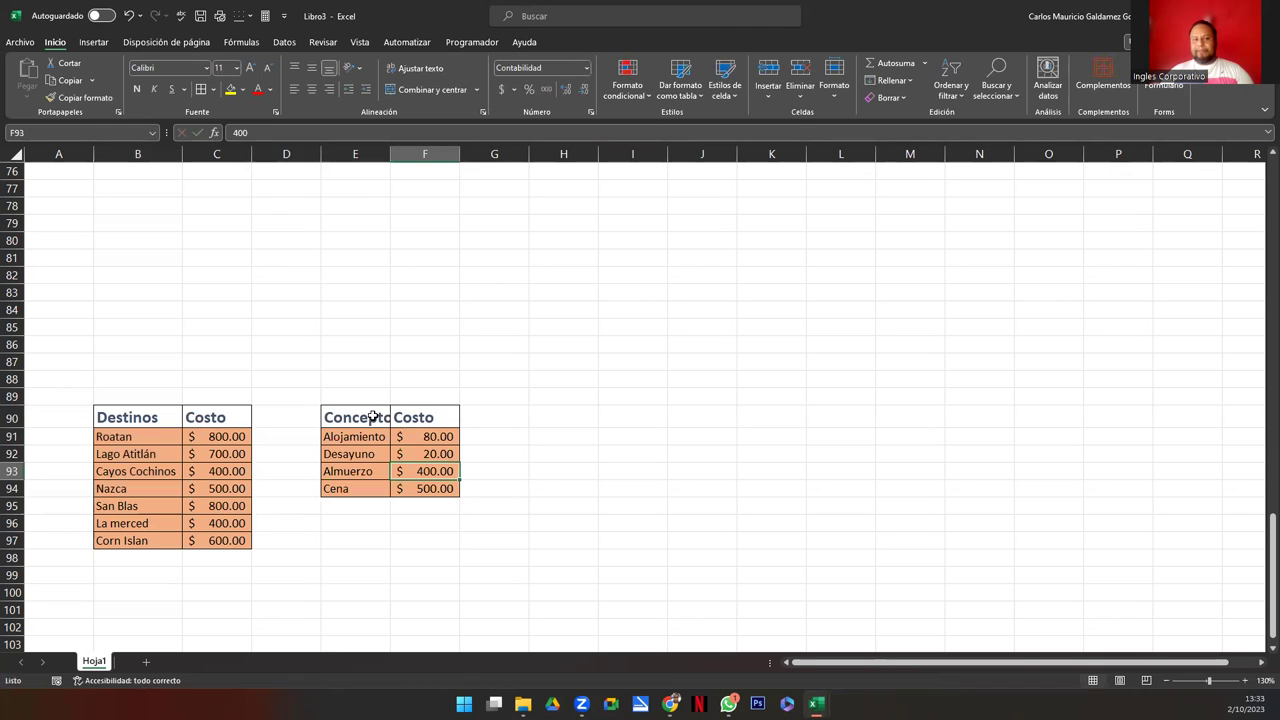
{"action": "type", "text": "30"}
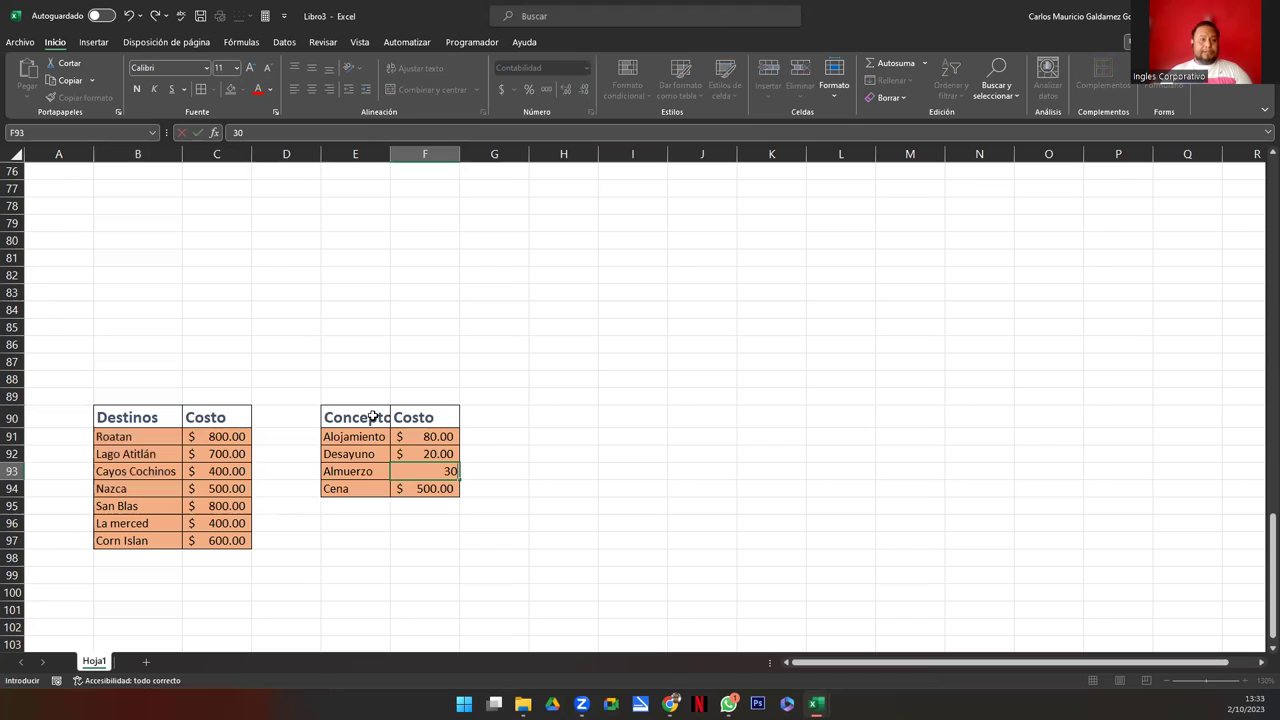
{"action": "key", "text": "Return"}
{"action": "type", "text": "210"}
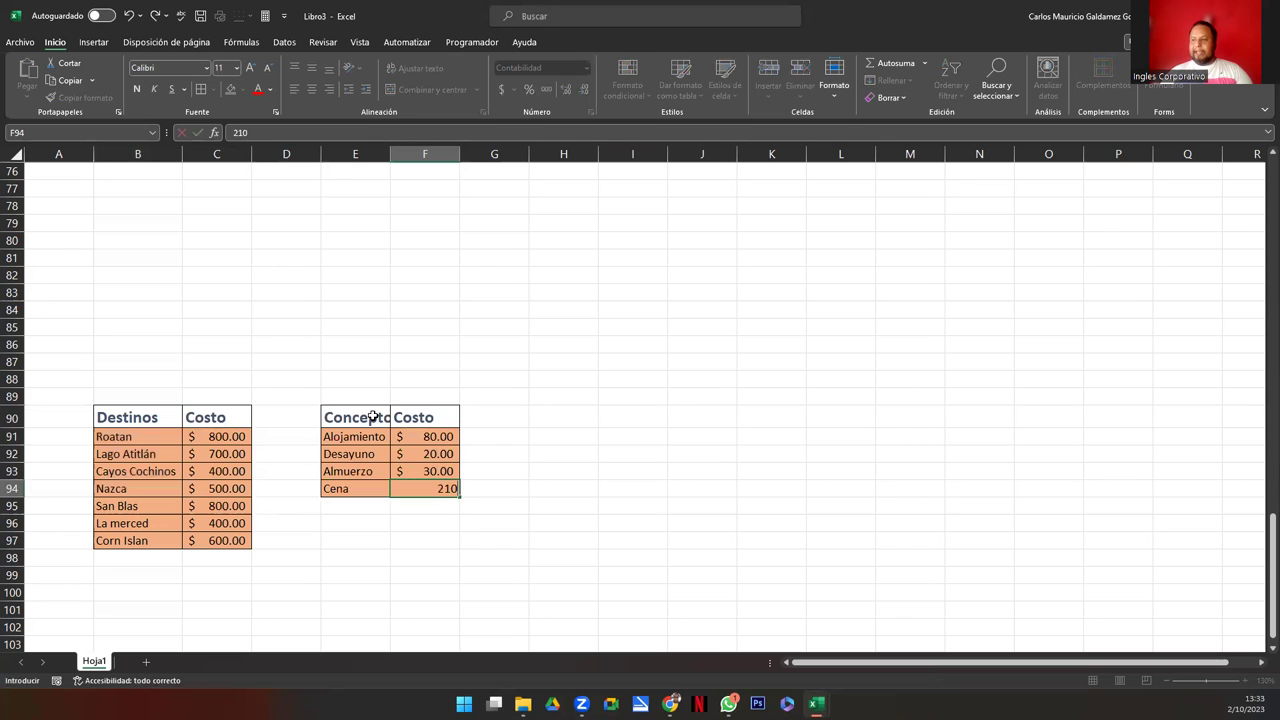
{"action": "key", "text": "BackSpace"}
{"action": "key", "text": "BackSpace"}
{"action": "key", "text": "Return"}
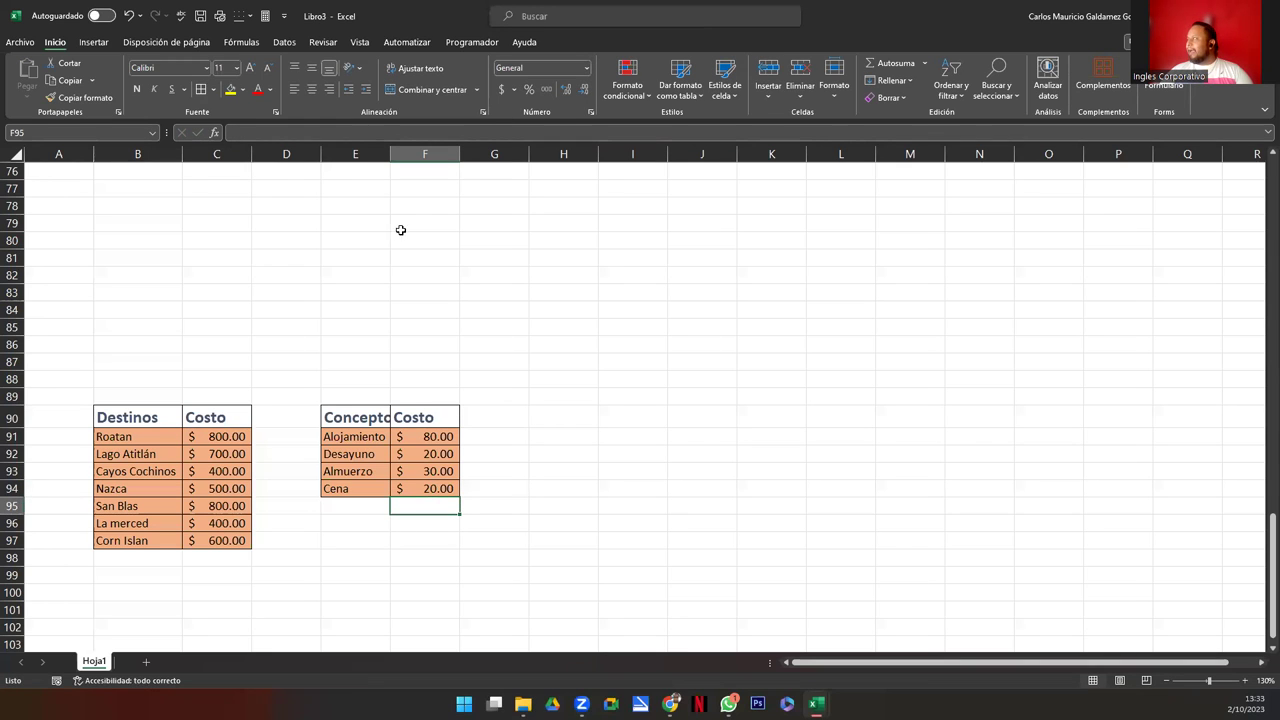
Autofit column E so Concepto and its items show in full
{"action": "double_click", "coordinate": [387, 161]}
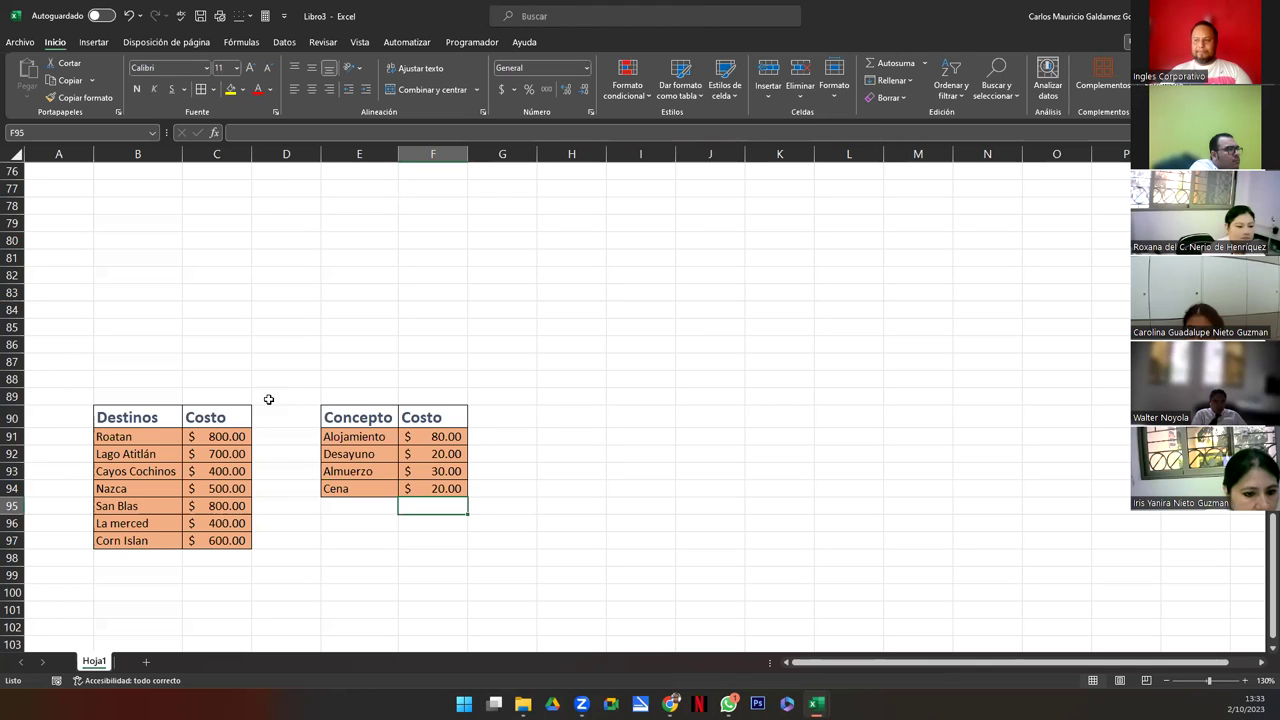
{"action": "left_click", "coordinate": [287, 509]}
{"action": "scroll", "coordinate": [288, 509], "scroll_direction": "up", "scroll_amount": 1}
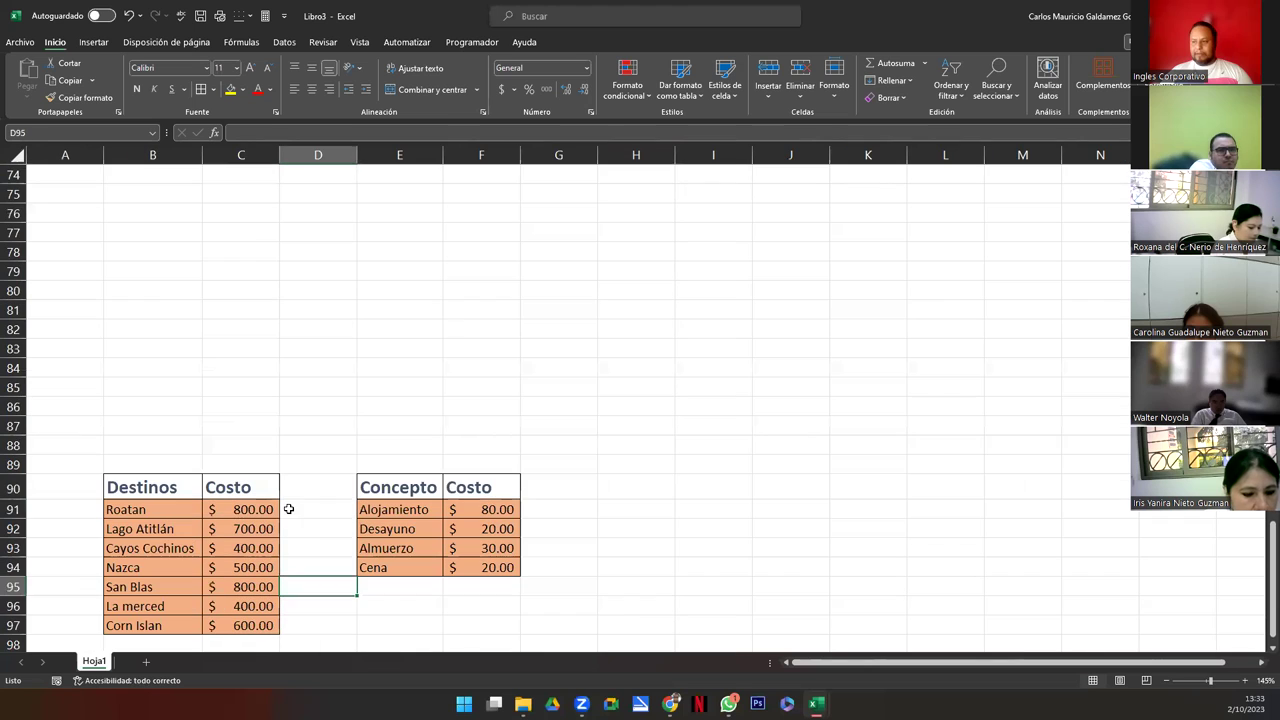
Take a screen capture of the area containing both tables
{"action": "left_click", "coordinate": [415, 630]}
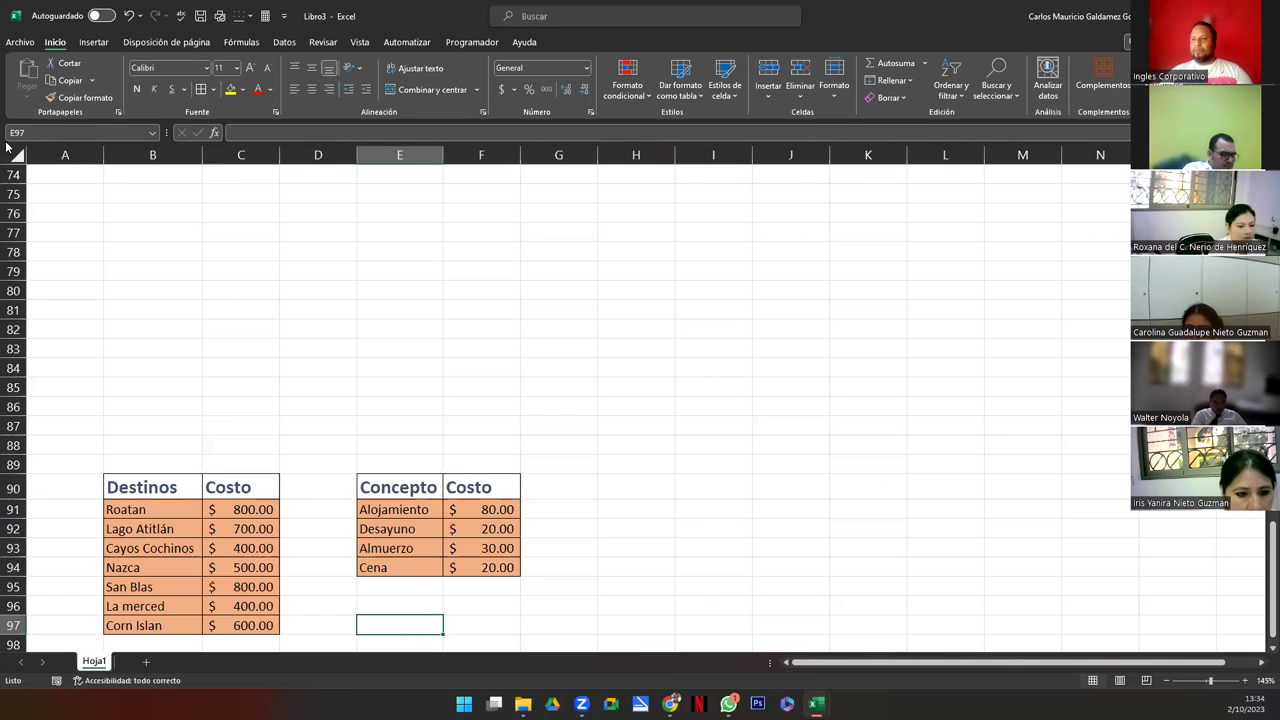
{"action": "key", "text": "super+shift+s"}
{"action": "left_click_drag", "start_coordinate": [3, 119], "coordinate": [524, 648]}
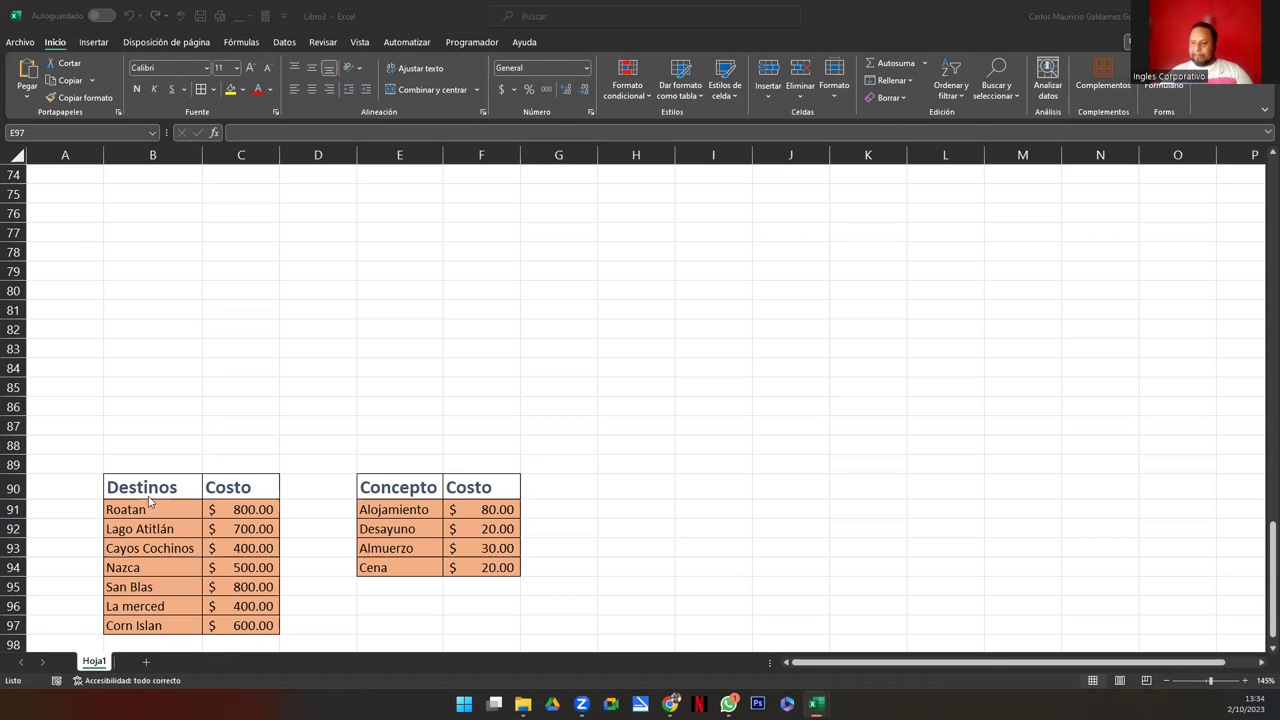
Select B91:C97 and name it Destinos in the Name Box
{"action": "left_click_drag", "start_coordinate": [143, 511], "coordinate": [240, 625]}
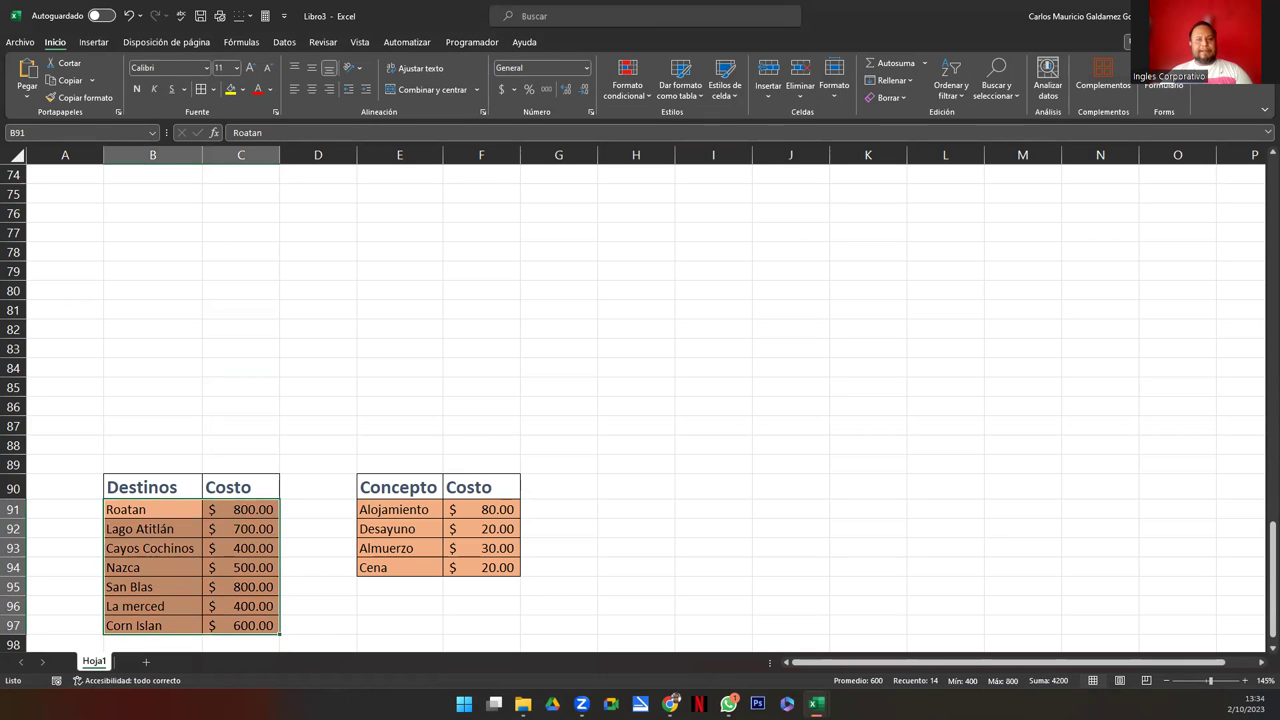
{"action": "left_click", "coordinate": [72, 133]}
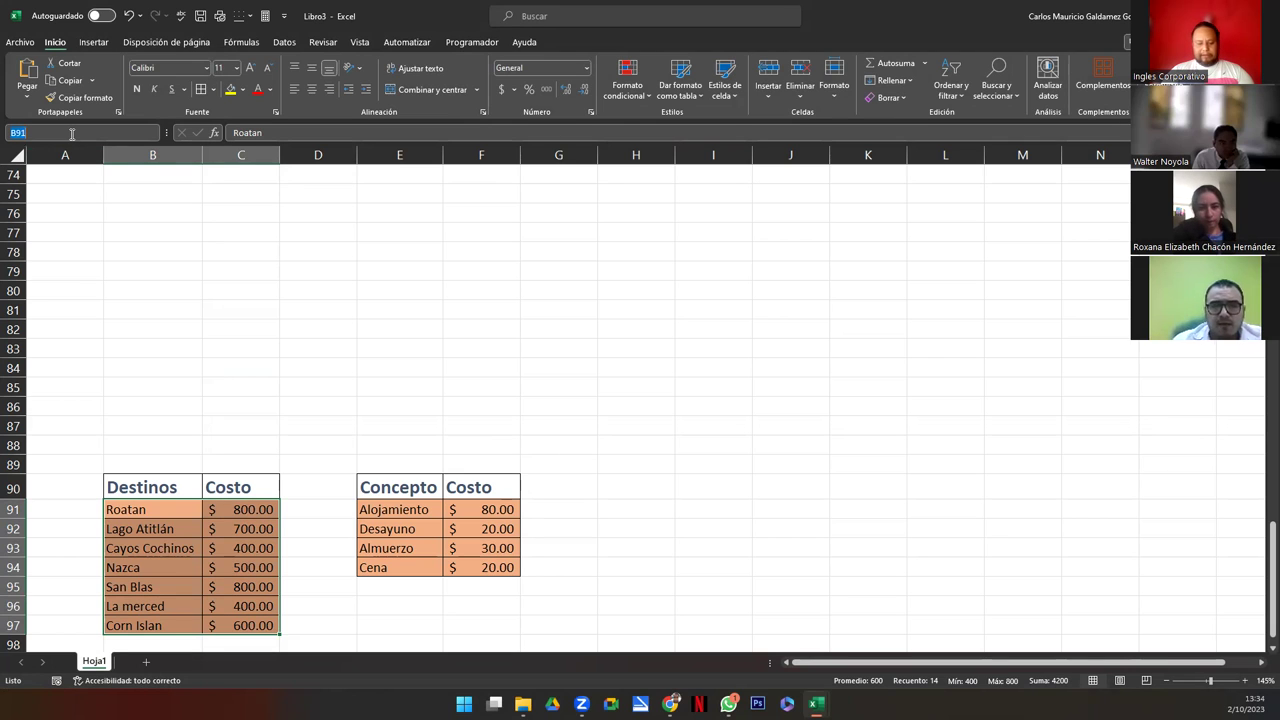
{"action": "type", "text": "dE"}
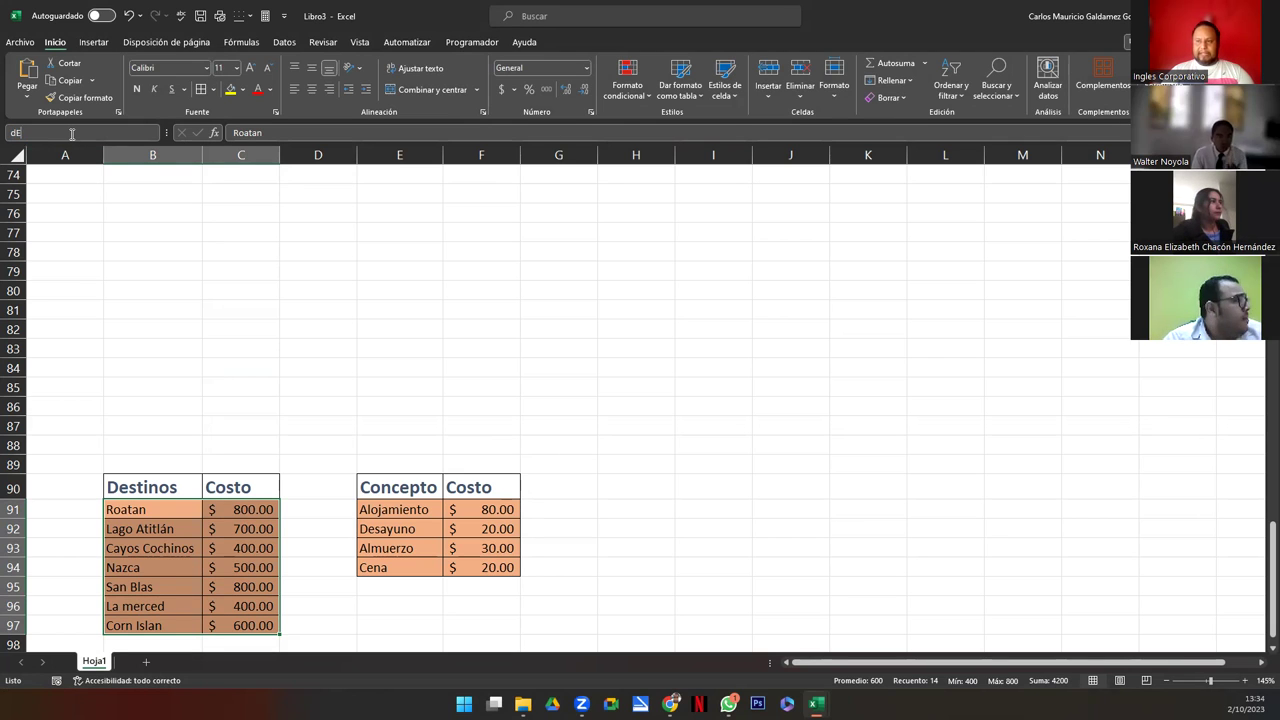
{"action": "key", "text": "BackSpace"}
{"action": "key", "text": "BackSpace"}
{"action": "type", "text": "Desti"}
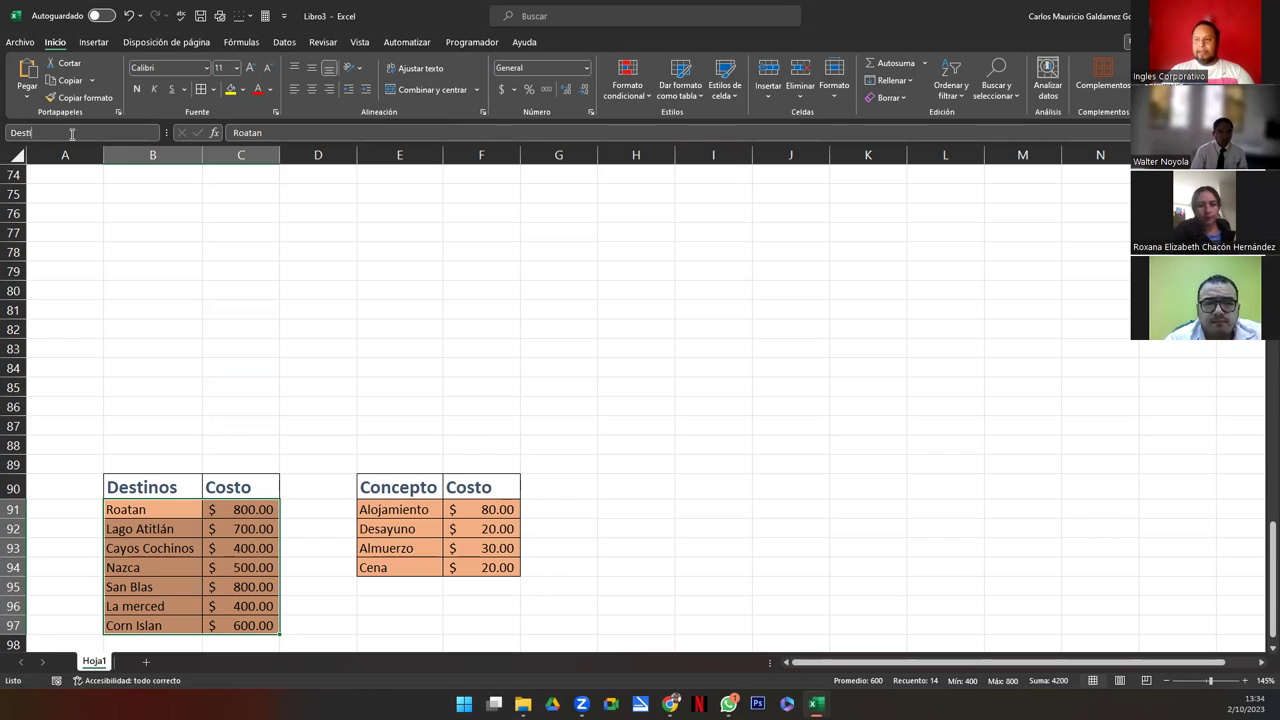
{"action": "type", "text": "nos"}
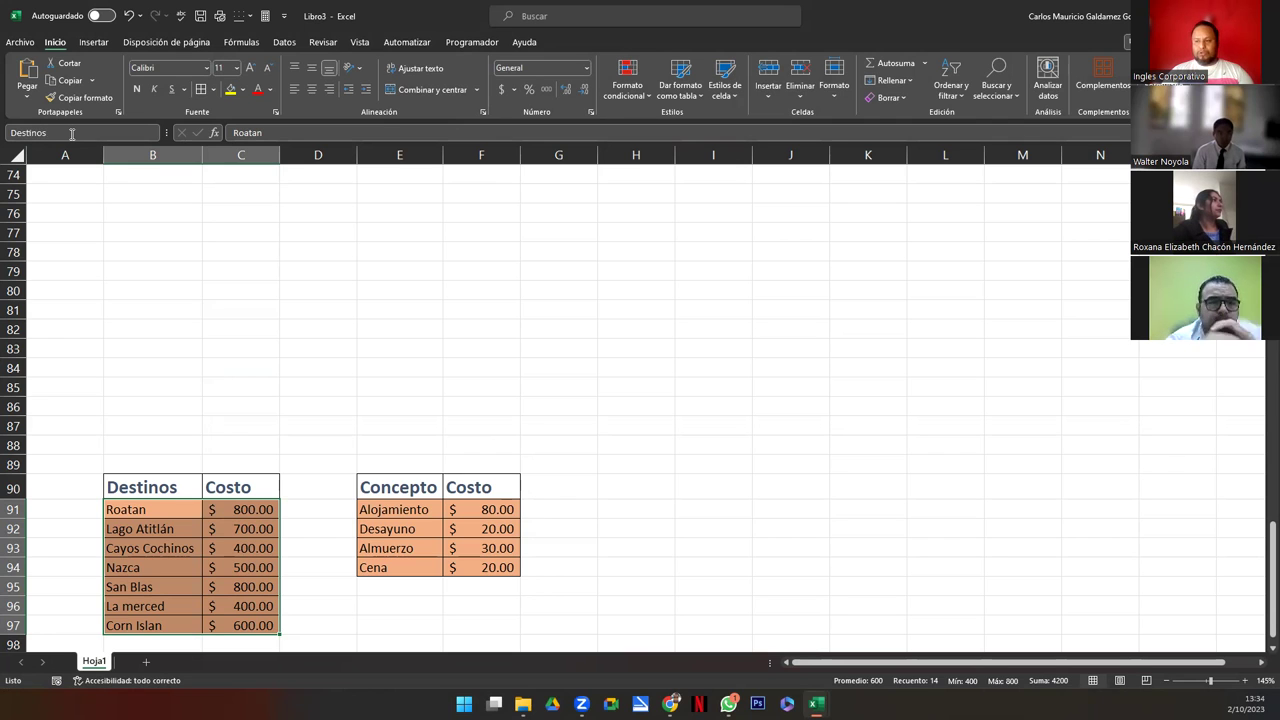
{"action": "key", "text": "Return"}
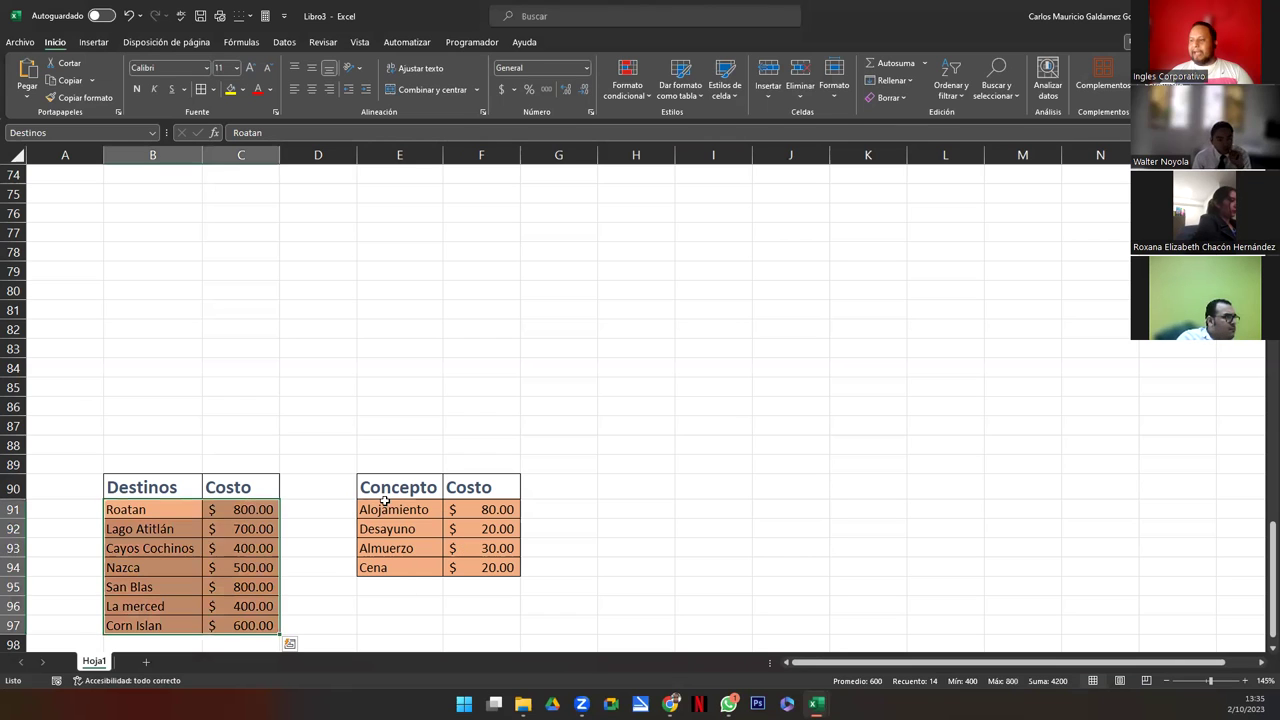
Select E91:F94 and name it Costos in the Name Box
{"action": "left_click_drag", "start_coordinate": [391, 510], "coordinate": [462, 566]}
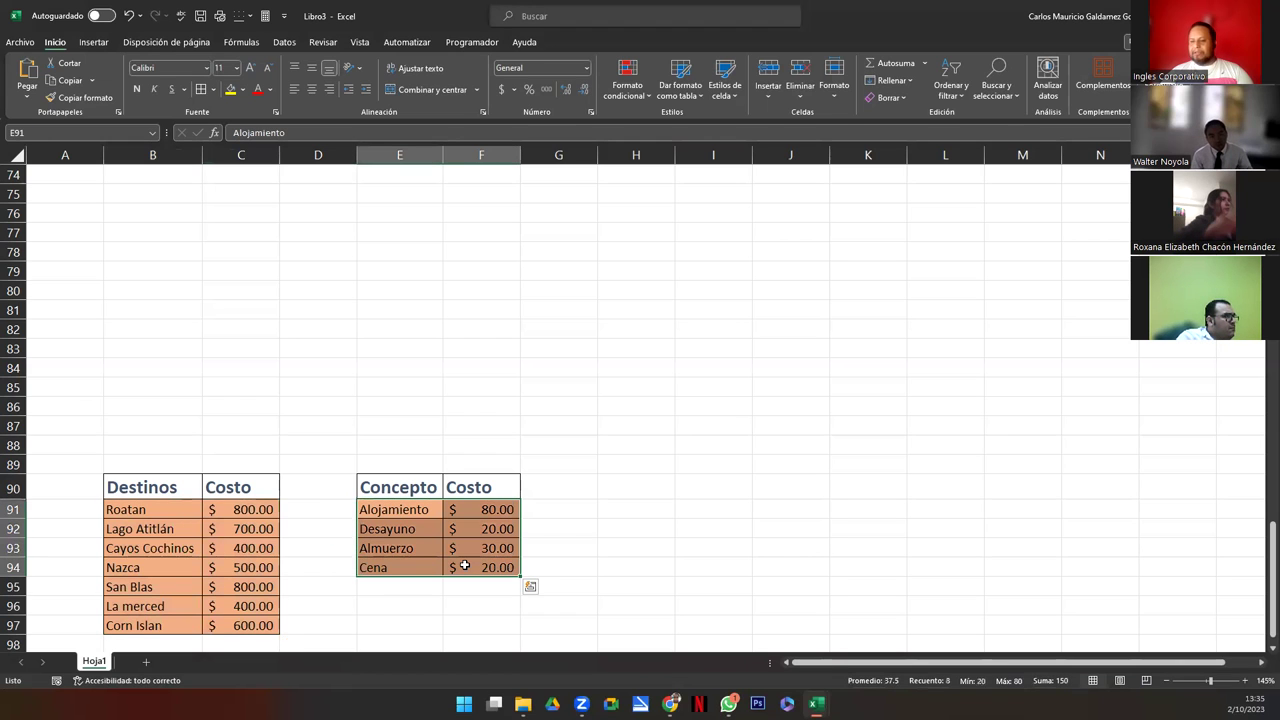
{"action": "type", "text": "Costos"}
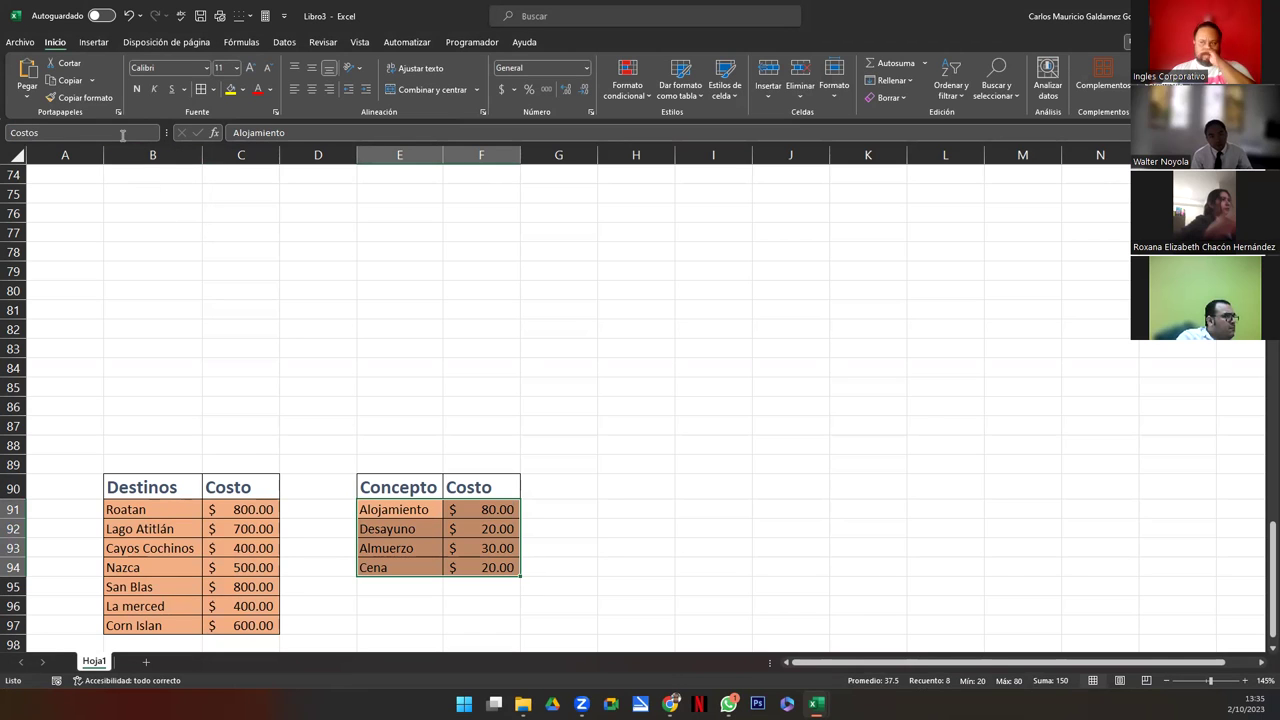
{"action": "key", "text": "Return"}
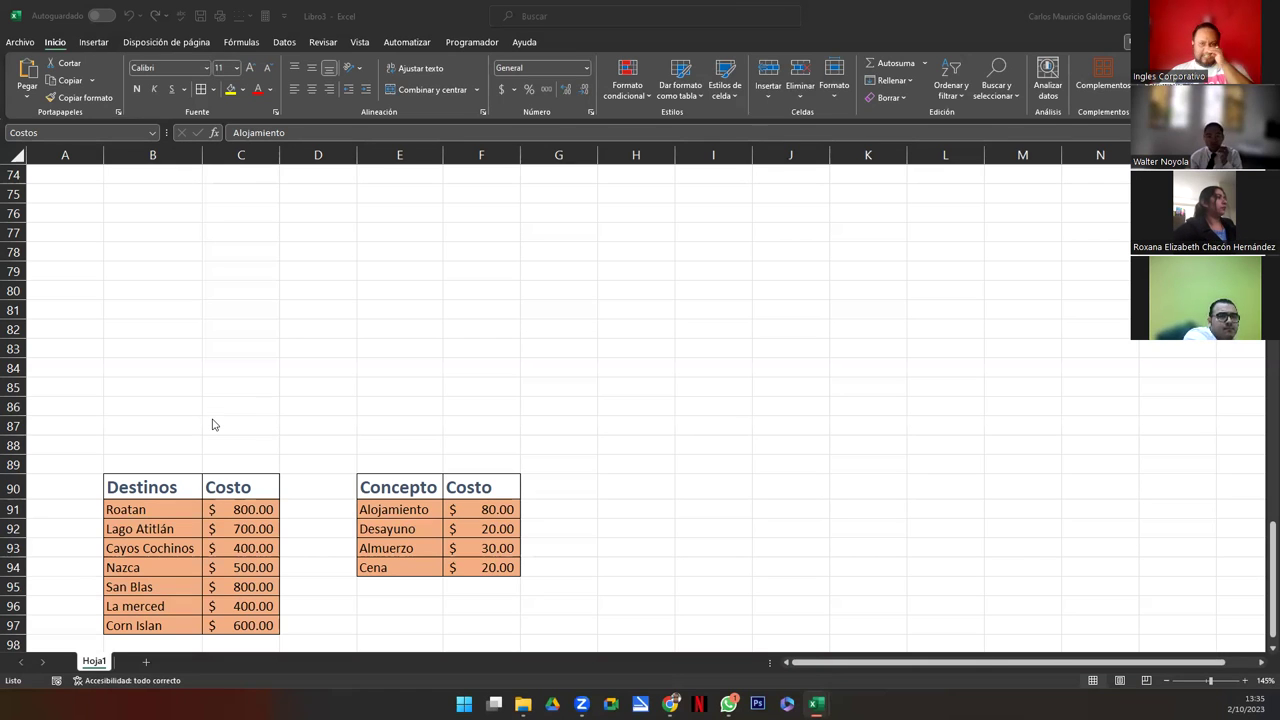
Enter the title AGENCIA DE VIAJES "LA AMERICANA" in cell A1
{"action": "key", "text": "ctrl+z"}
{"action": "scroll", "coordinate": [199, 370], "scroll_direction": "up", "scroll_amount": 20}
{"action": "left_click", "coordinate": [57, 179]}
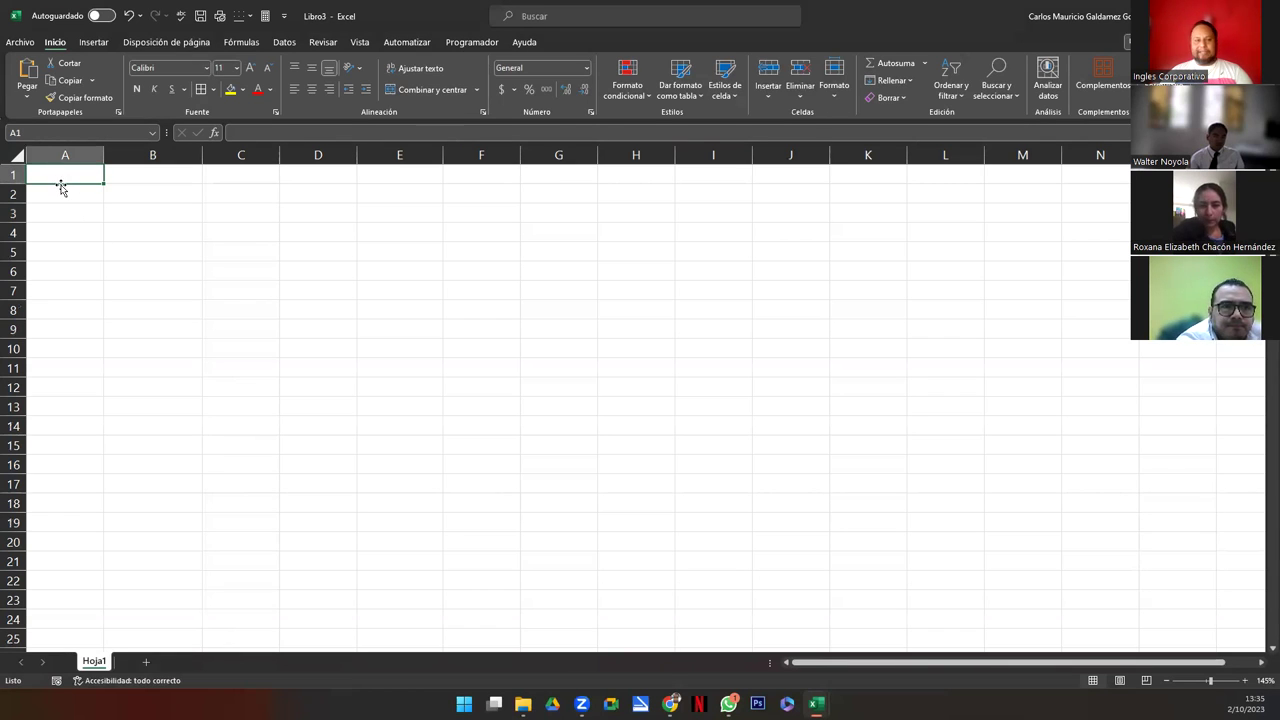
{"action": "type", "text": "AGENCIA DE VIAJES "}
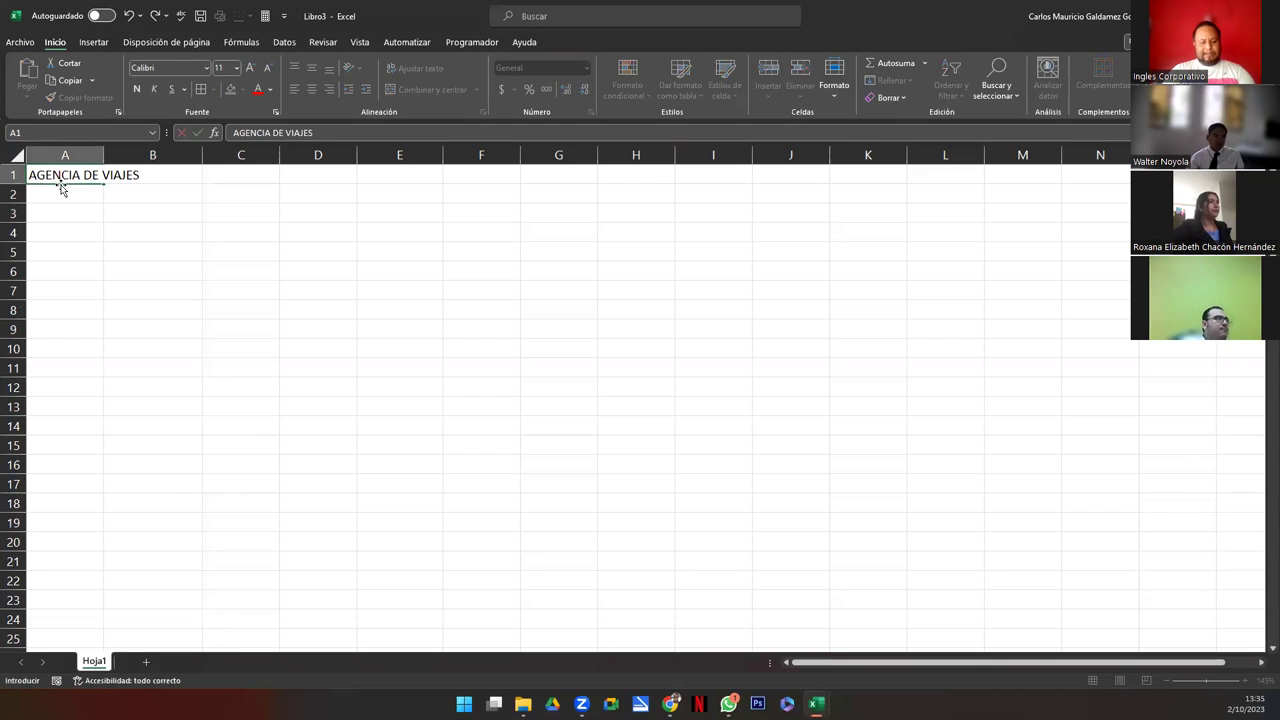
{"action": "type", "text": "\"LA AMERICANA"}
{"action": "key", "text": "Return"}
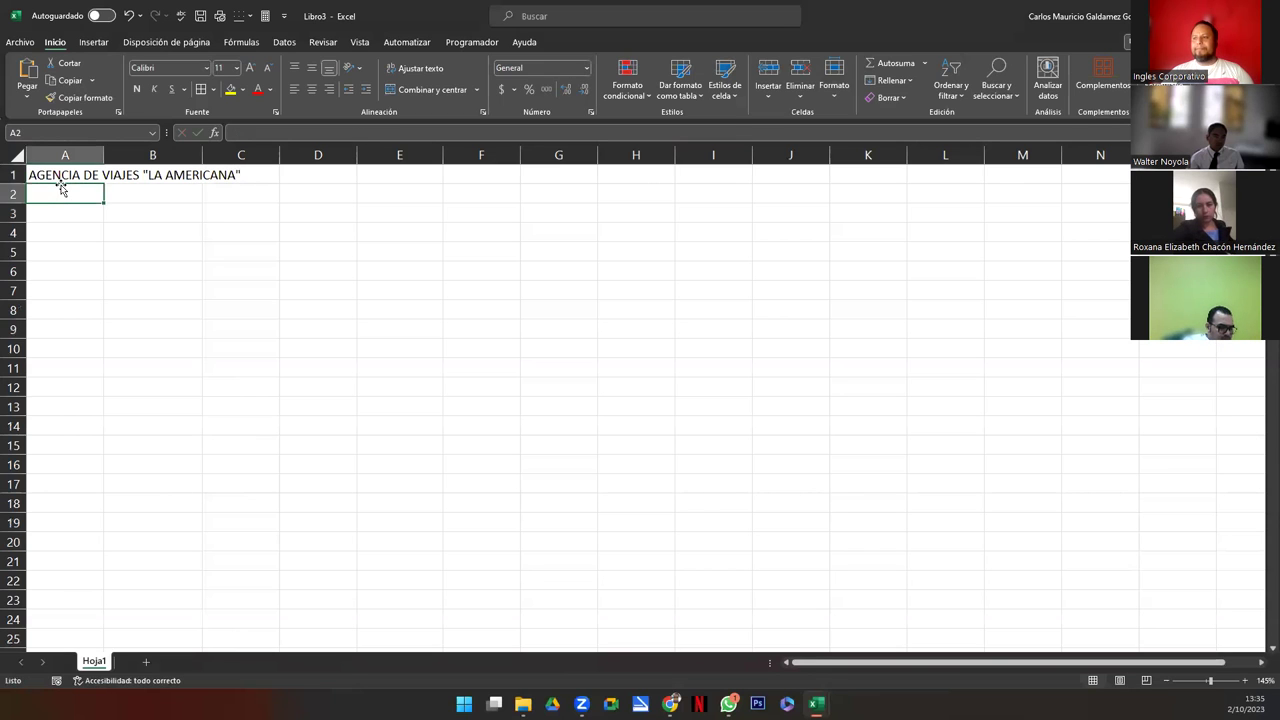
Give the A1 title a heading cell style and enlarge it to font size 20
{"action": "left_click", "coordinate": [60, 180]}
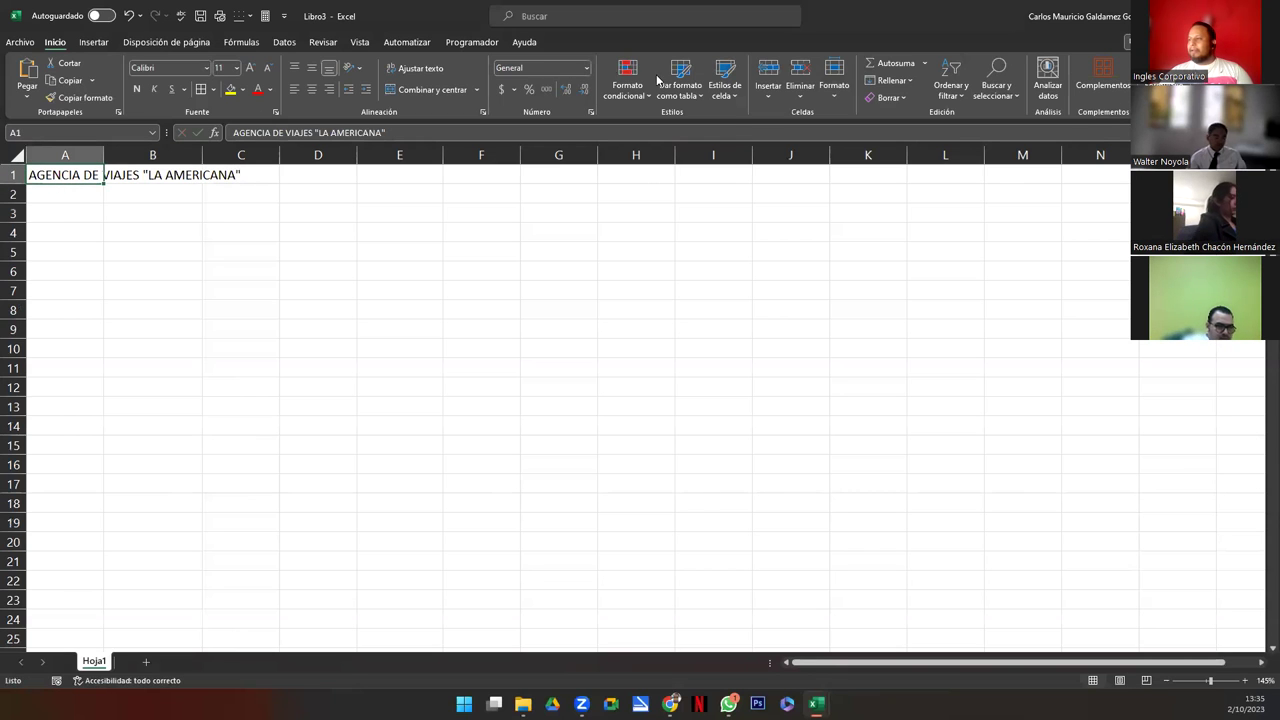
{"action": "left_click", "coordinate": [632, 96]}
{"action": "left_click", "coordinate": [684, 99]}
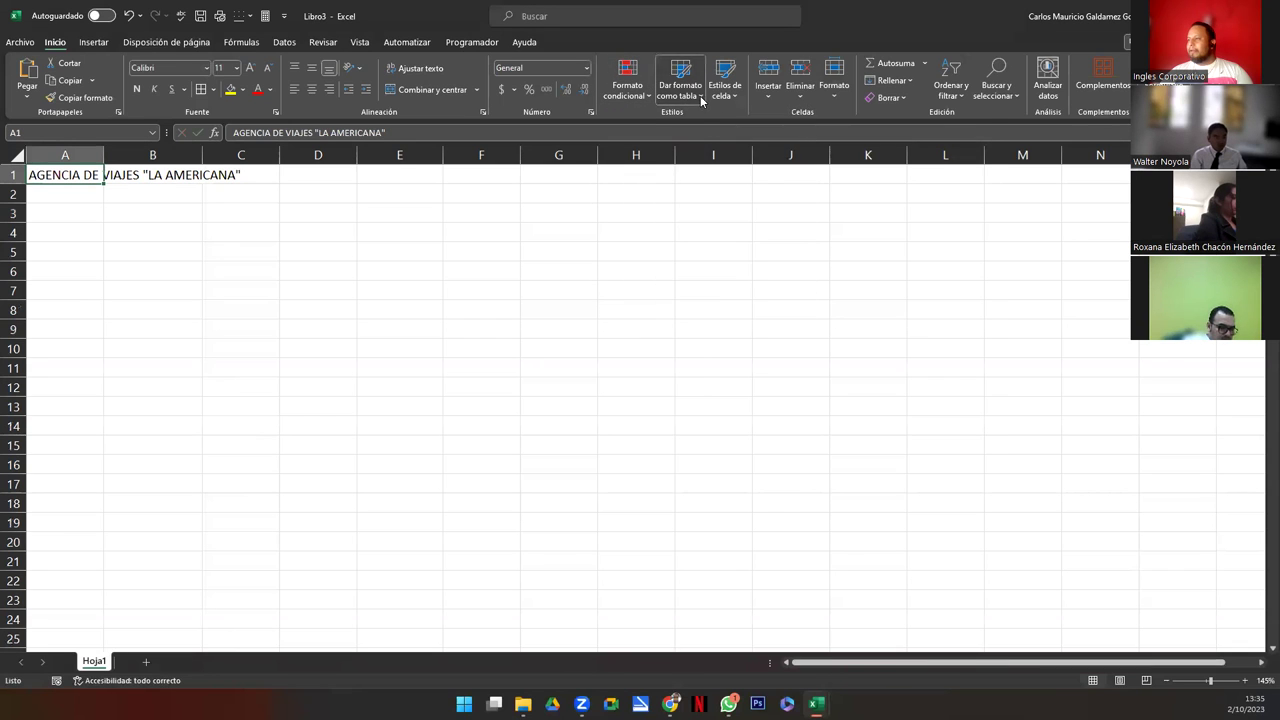
{"action": "left_click", "coordinate": [700, 95]}
{"action": "left_click", "coordinate": [722, 95]}
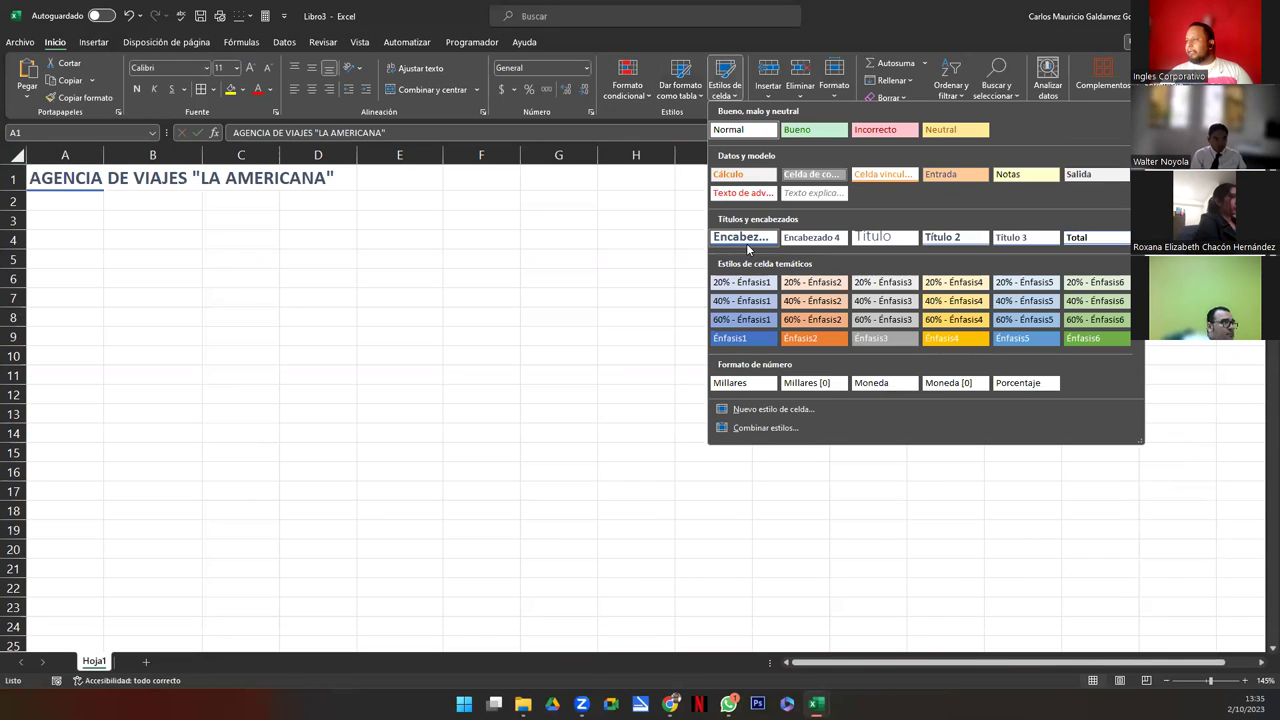
{"action": "left_click", "coordinate": [760, 244]}
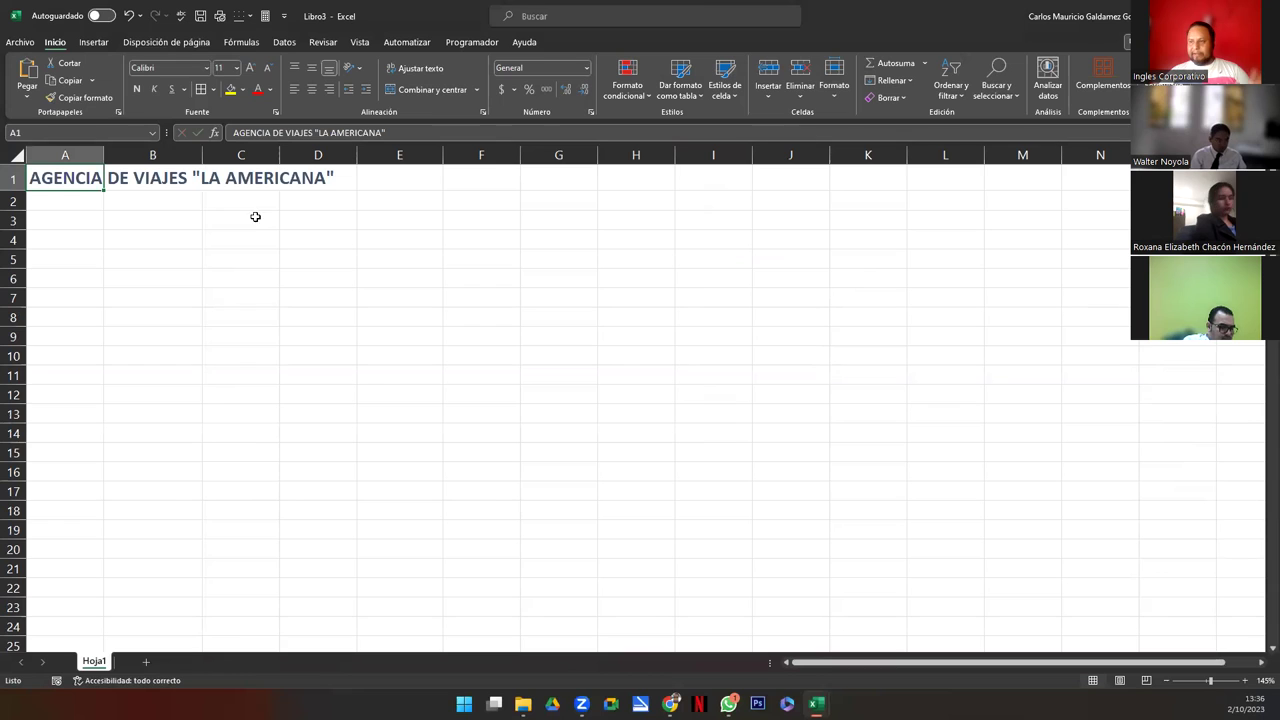
{"action": "left_click", "coordinate": [250, 68]}
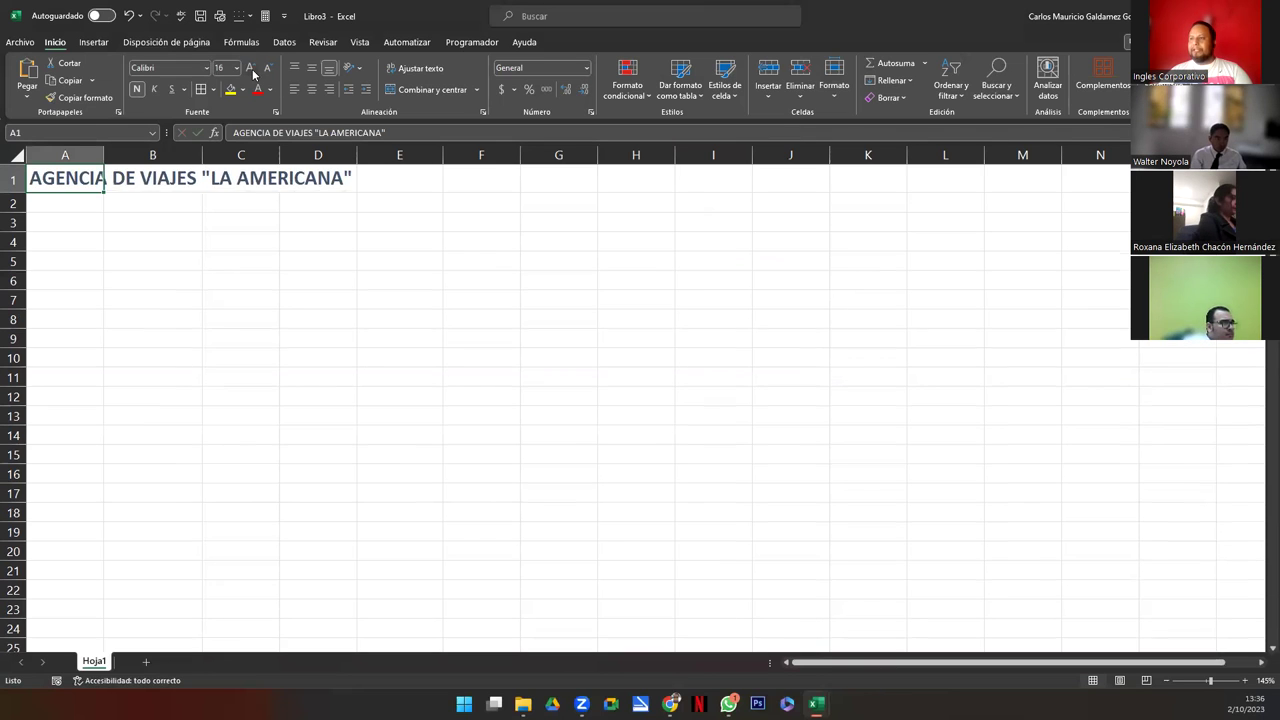
{"action": "left_click", "coordinate": [251, 70]}
{"action": "left_click", "coordinate": [251, 69]}
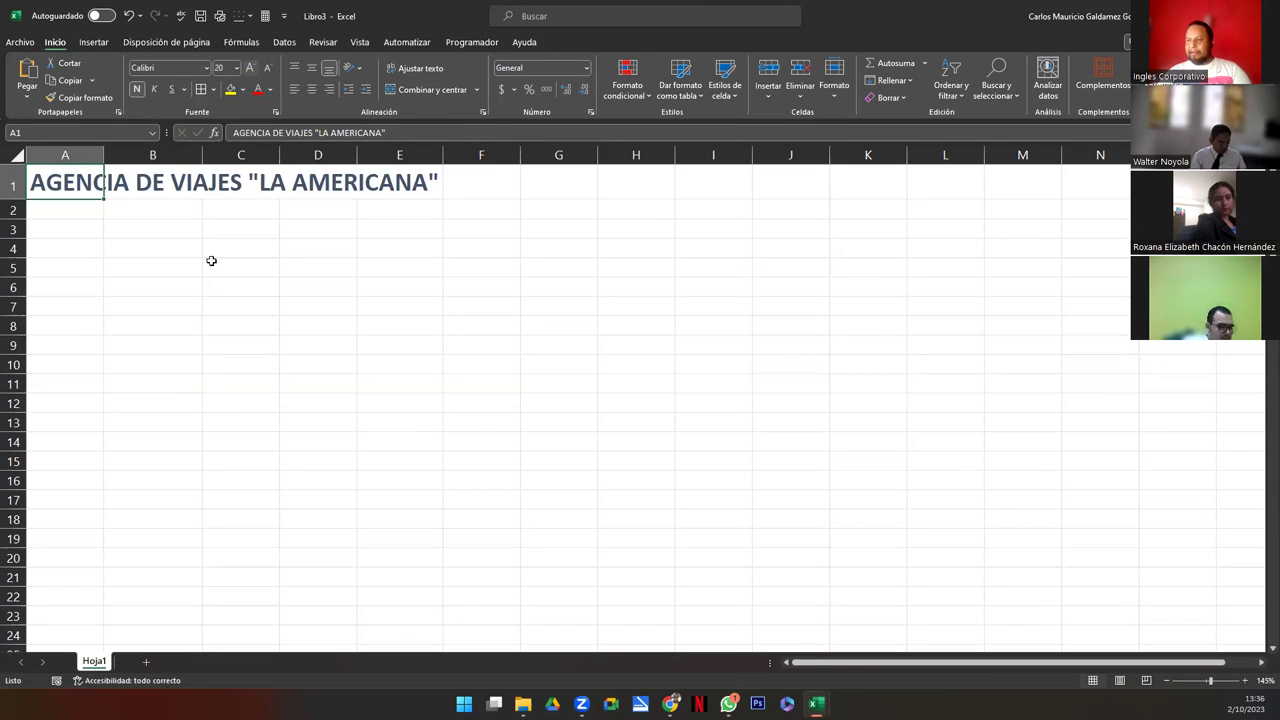
{"action": "left_click", "coordinate": [140, 231]}
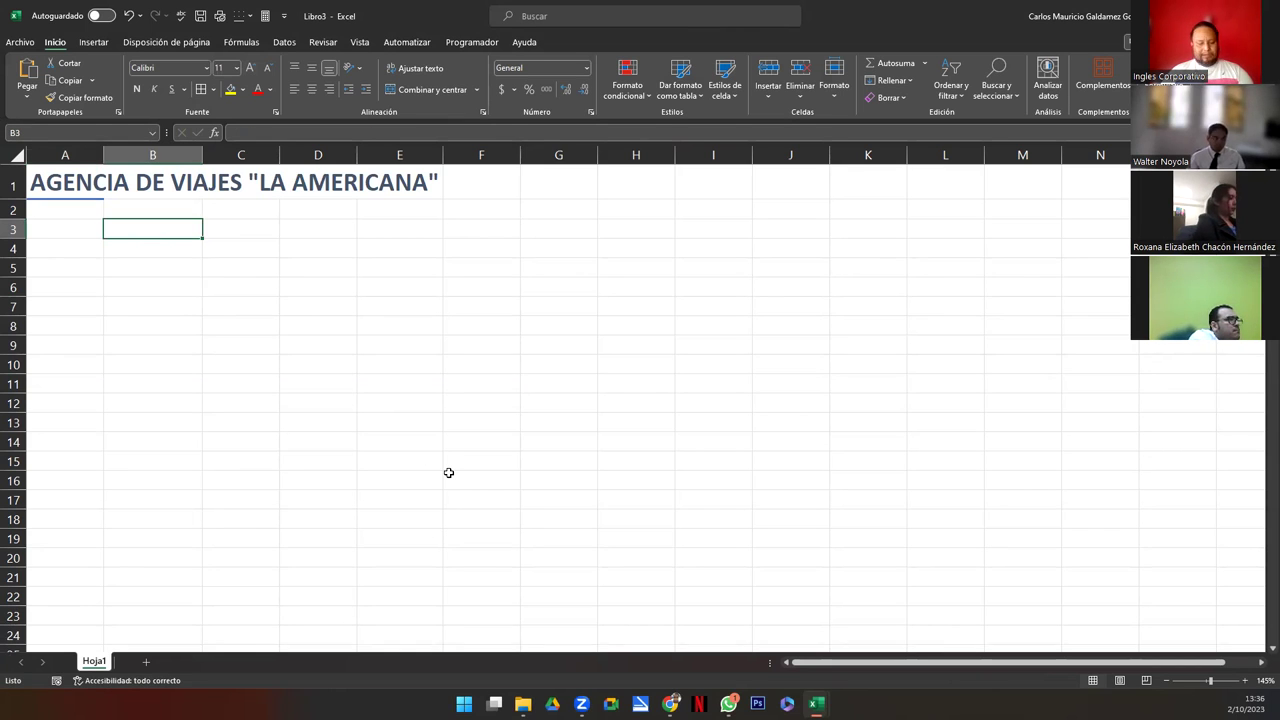
Enter DESTINOS in B3, then PERSONAS and DIAS, placed in B6:B7
{"action": "type", "text": "DESTINOS"}
{"action": "key", "text": "Return"}
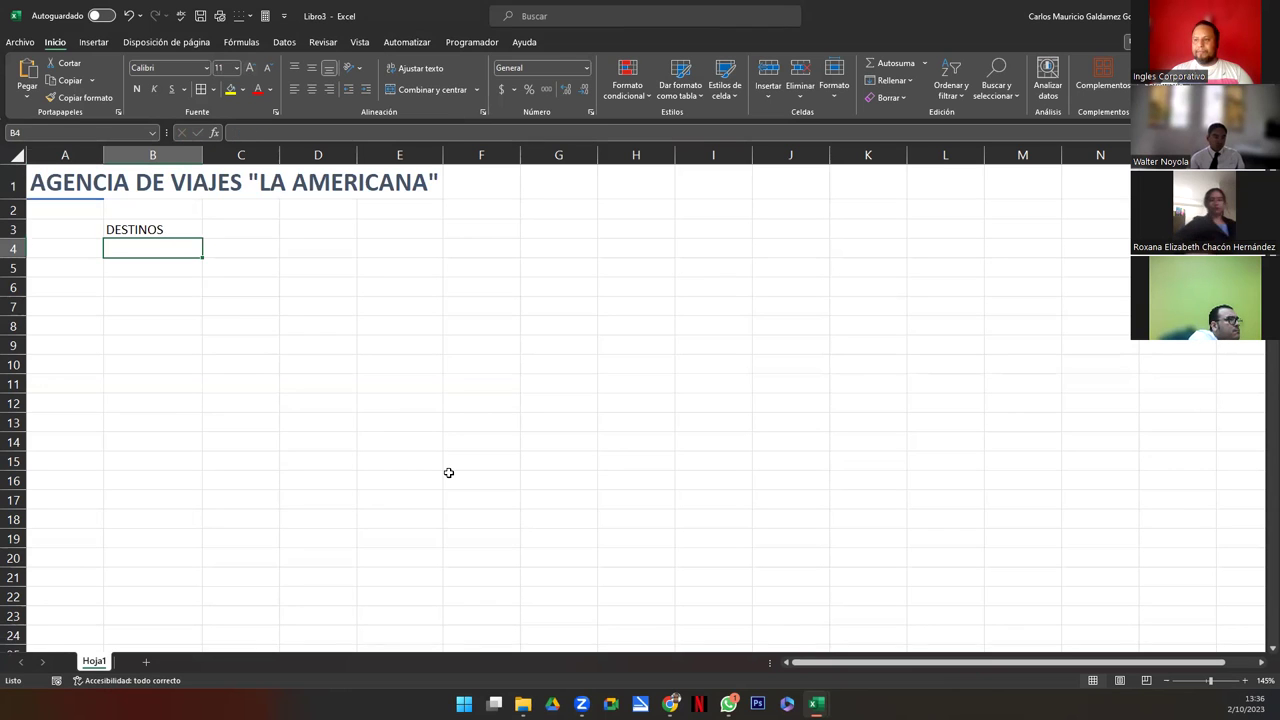
{"action": "type", "text": "PERSONAS"}
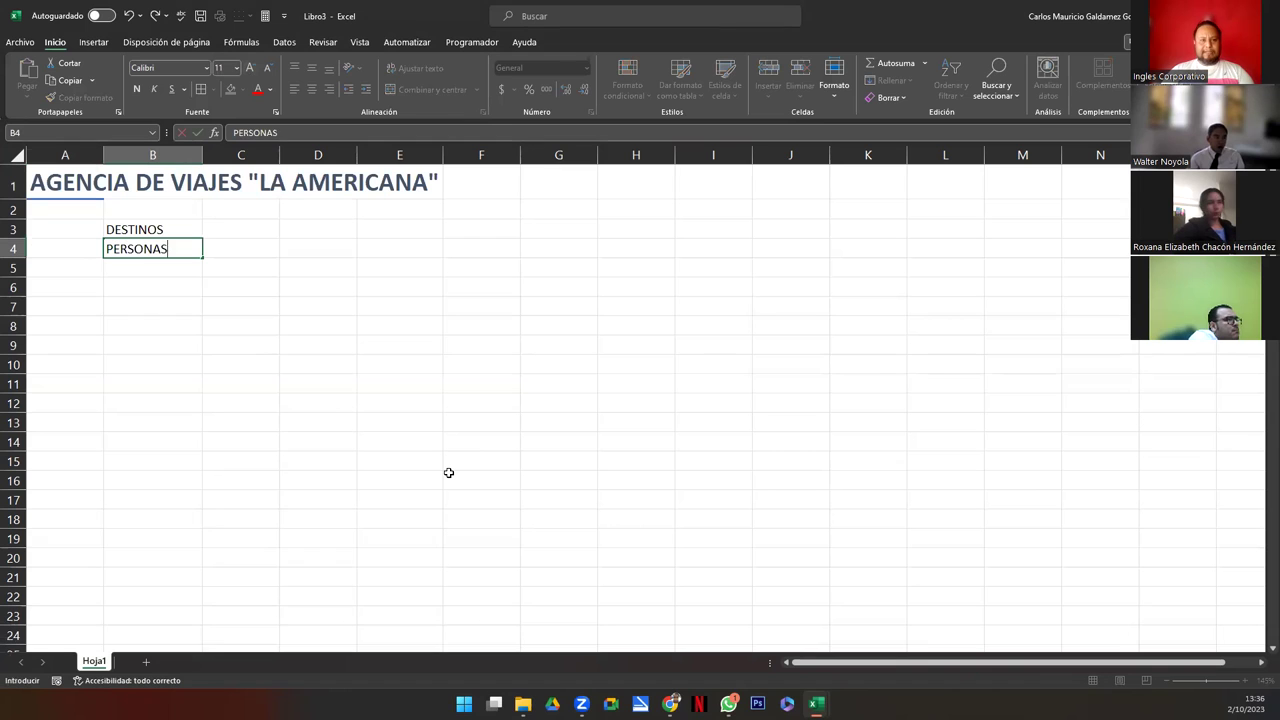
{"action": "key", "text": "Return"}
{"action": "type", "text": "DIAS"}
{"action": "key", "text": "Return"}
{"action": "key", "text": "Up"}
{"action": "key", "text": "Up"}
{"action": "key", "text": "shift+Down"}
{"action": "key", "text": "ctrl+c"}
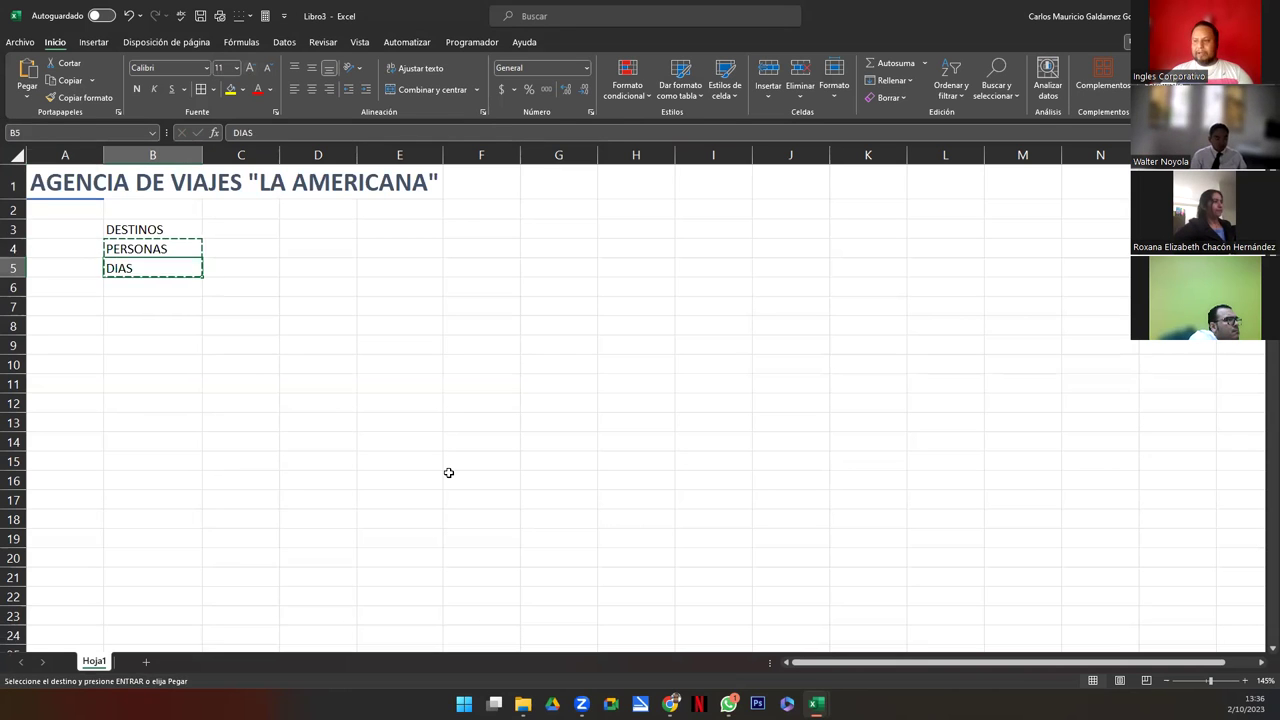
{"action": "key", "text": "Down"}
{"action": "key", "text": "Down"}
{"action": "key", "text": "shift+Down"}
{"action": "key", "text": "ctrl+v"}
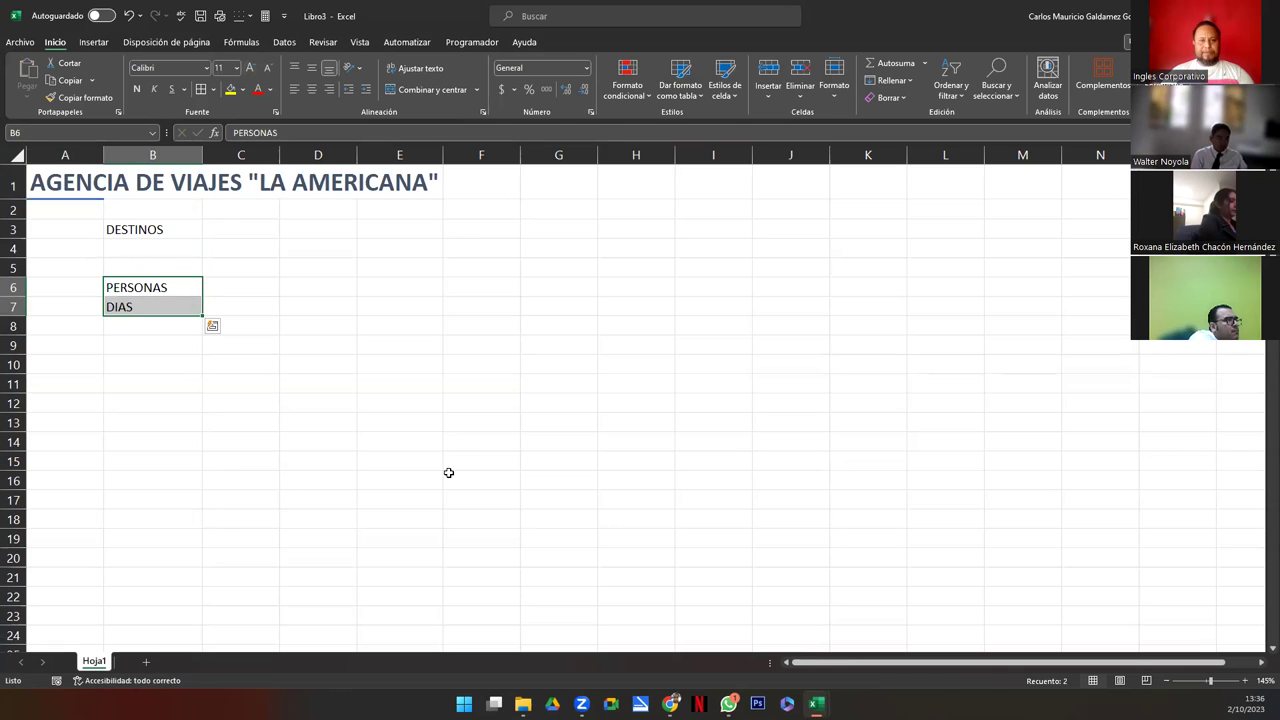
{"action": "key", "text": "Down"}
{"action": "key", "text": "Down"}
{"action": "key", "text": "Down"}
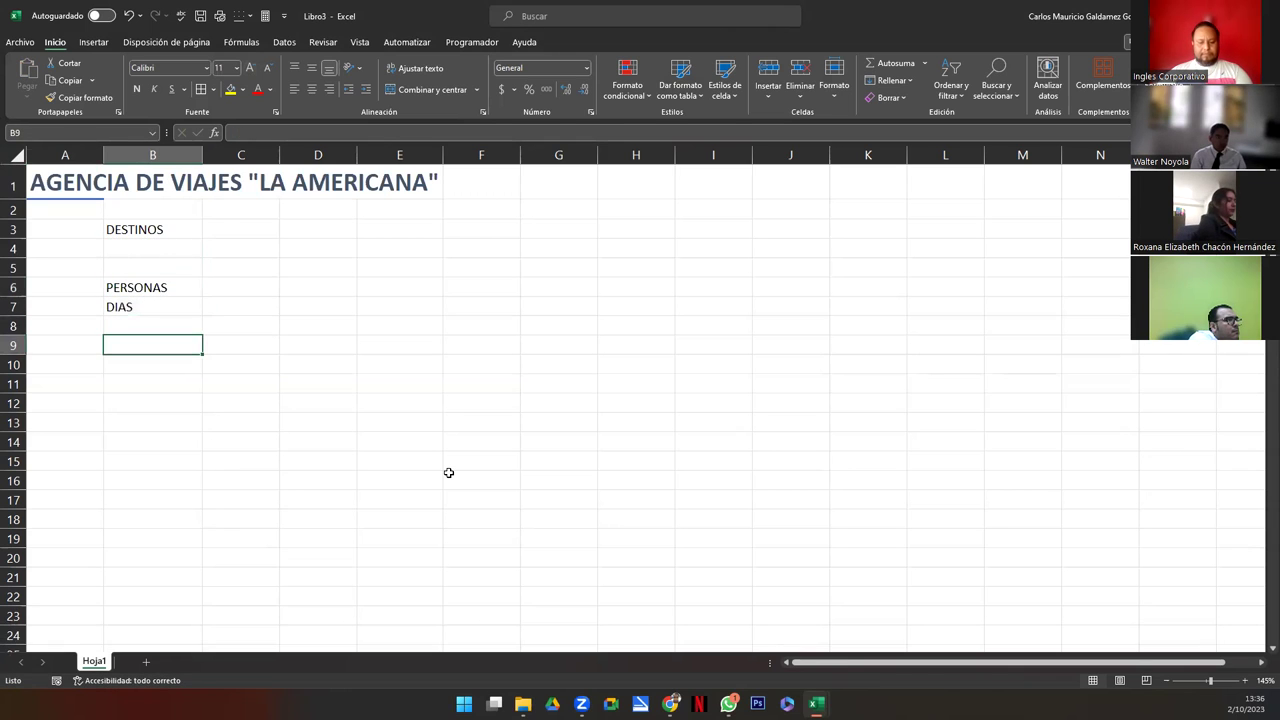
Add the labels TIPOS DE ALOJAMIENTO in B9 and GASTOS ADICIONALES in B11
{"action": "type", "text": "TIPOS DE ALOJAMIENTO"}
{"action": "key", "text": "Return"}
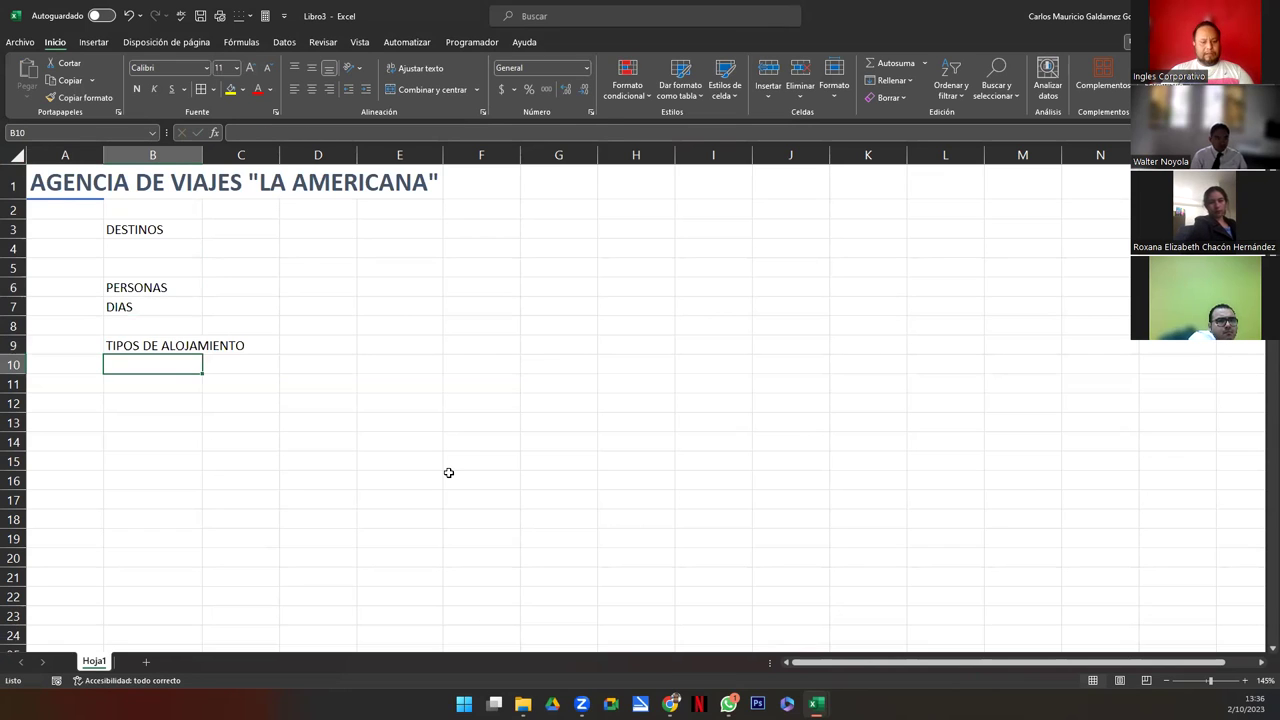
{"action": "key", "text": "Return"}
{"action": "type", "text": "GATOS"}
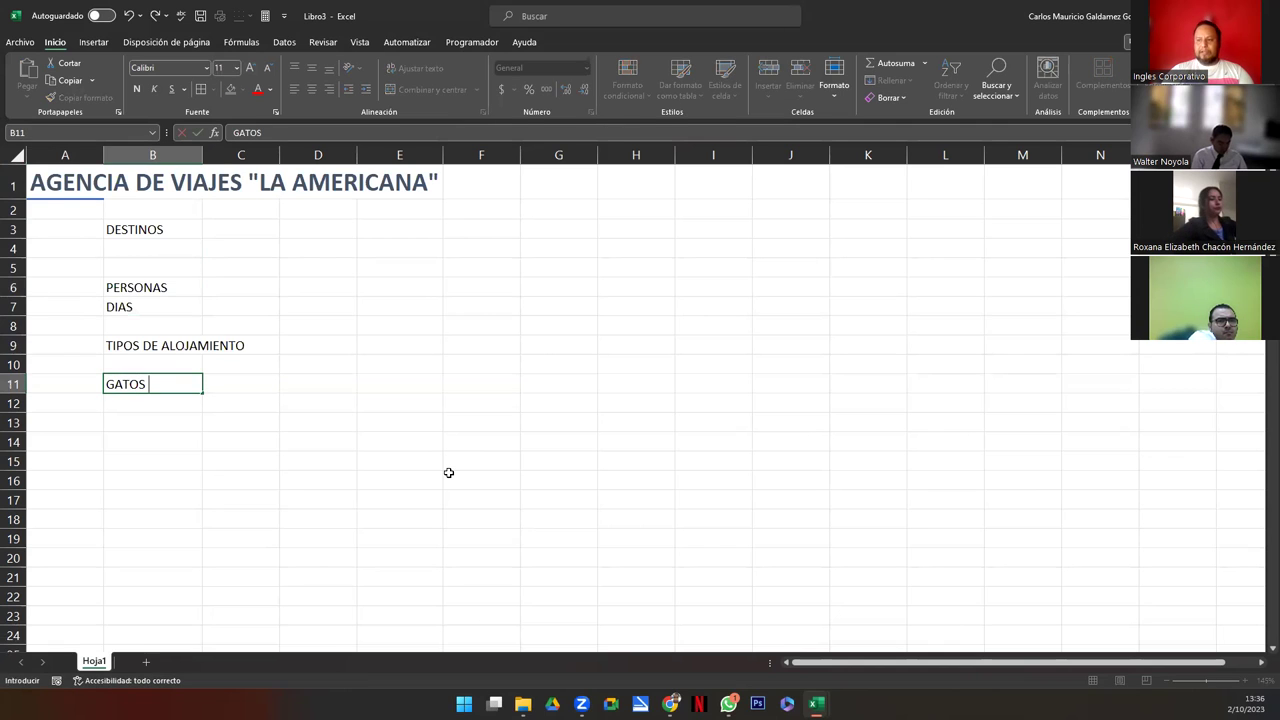
{"action": "key", "text": "BackSpace"}
{"action": "key", "text": "BackSpace"}
{"action": "key", "text": "BackSpace"}
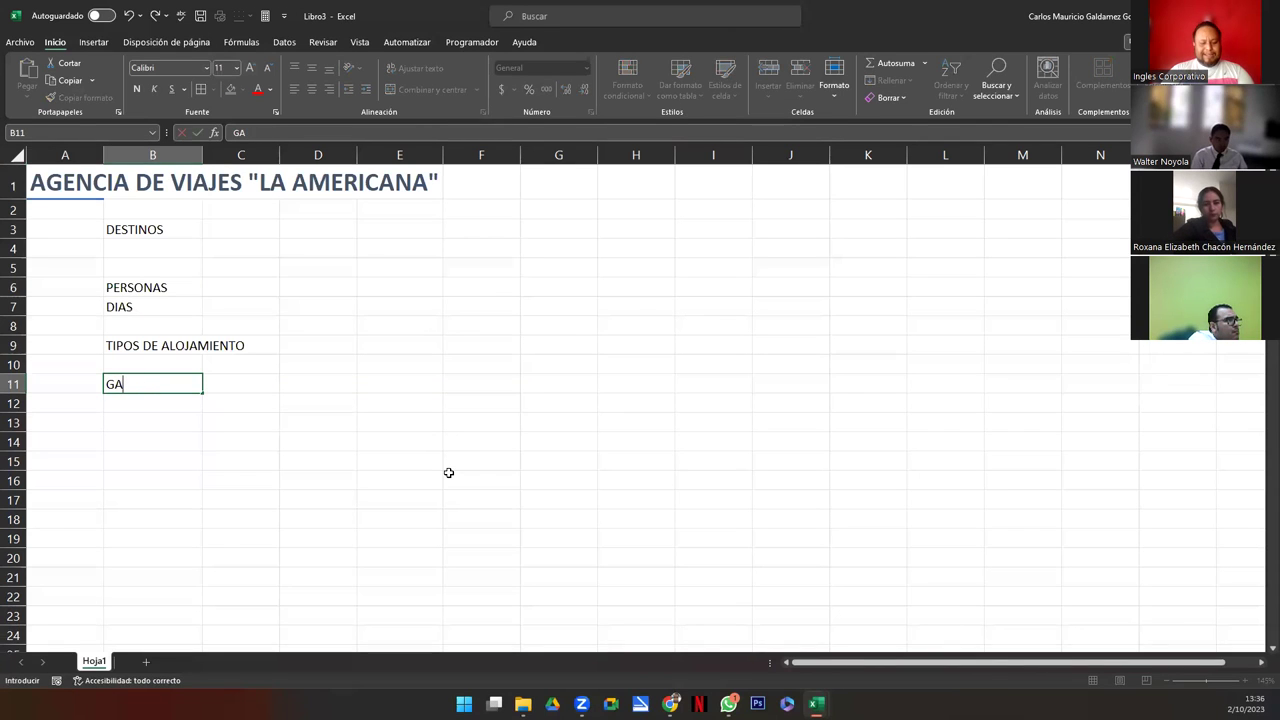
{"action": "type", "text": "TOS ADICIONALES"}
{"action": "key", "text": "Return"}
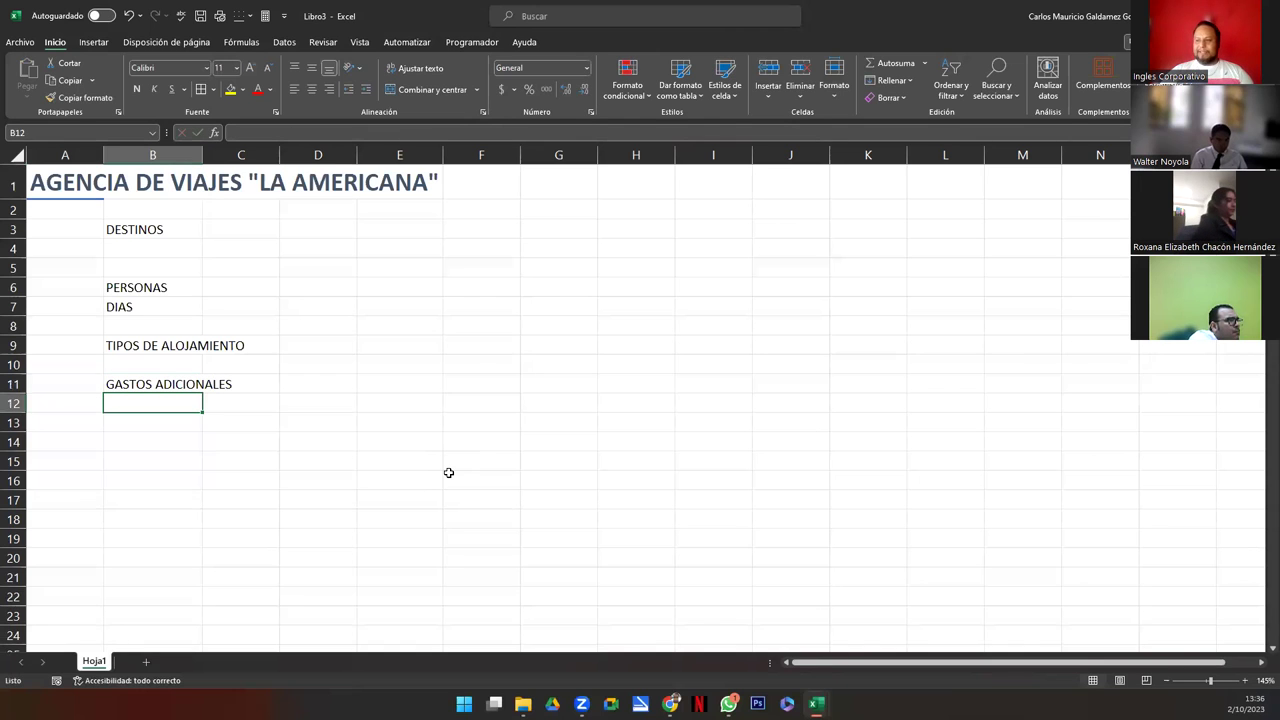
Move GASTOS ADICIONALES down to B13 and widen column B to fit the labels
{"action": "left_click", "coordinate": [172, 389]}
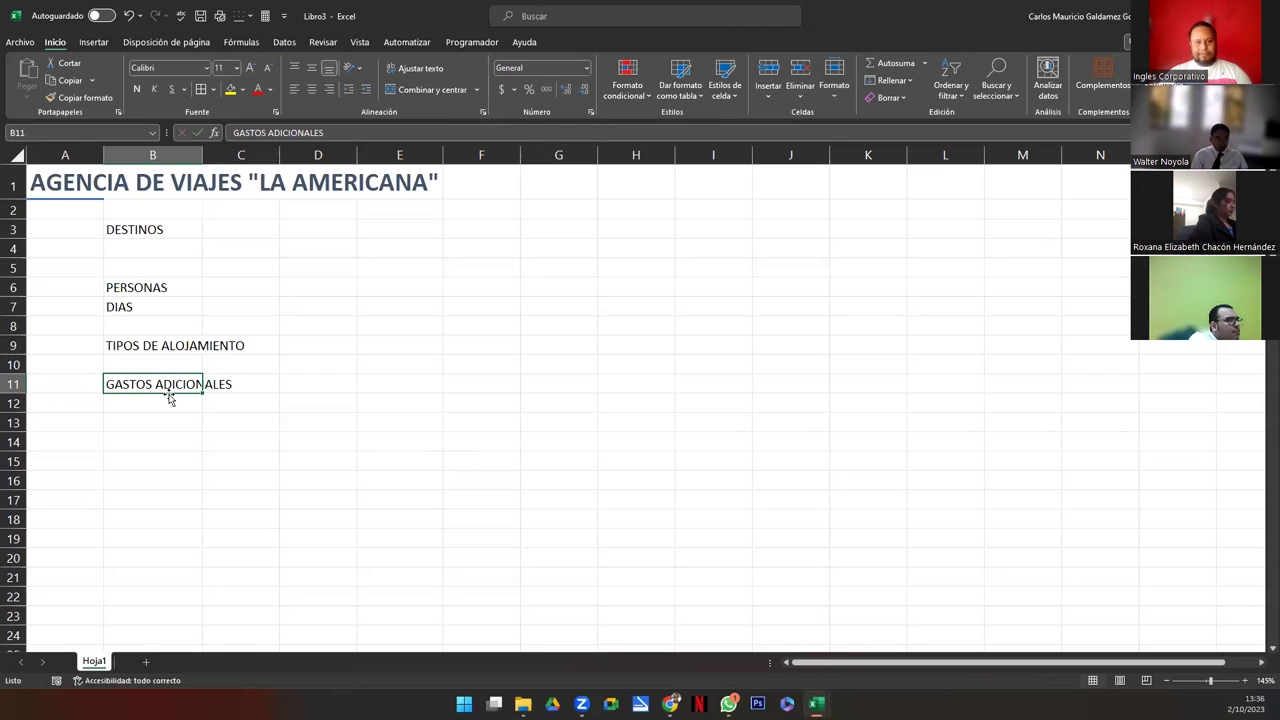
{"action": "left_click_drag", "start_coordinate": [170, 394], "coordinate": [168, 425]}
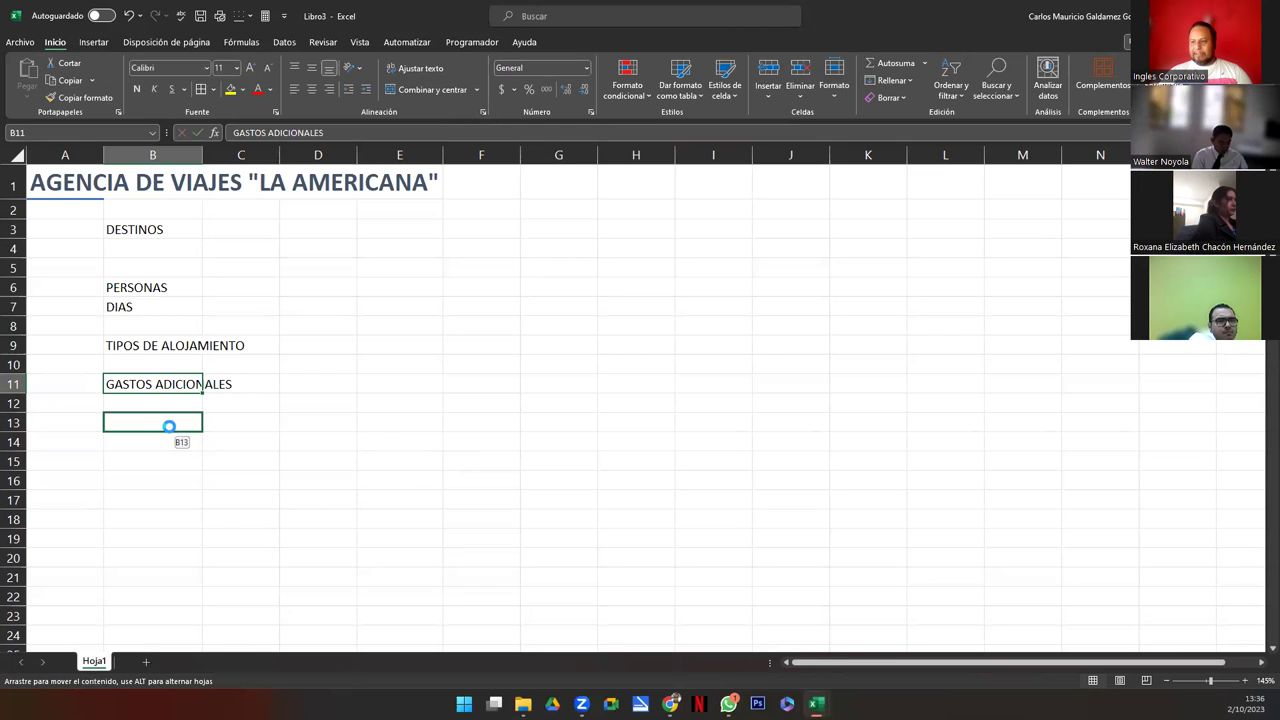
{"action": "left_click_drag", "start_coordinate": [203, 155], "coordinate": [249, 157]}
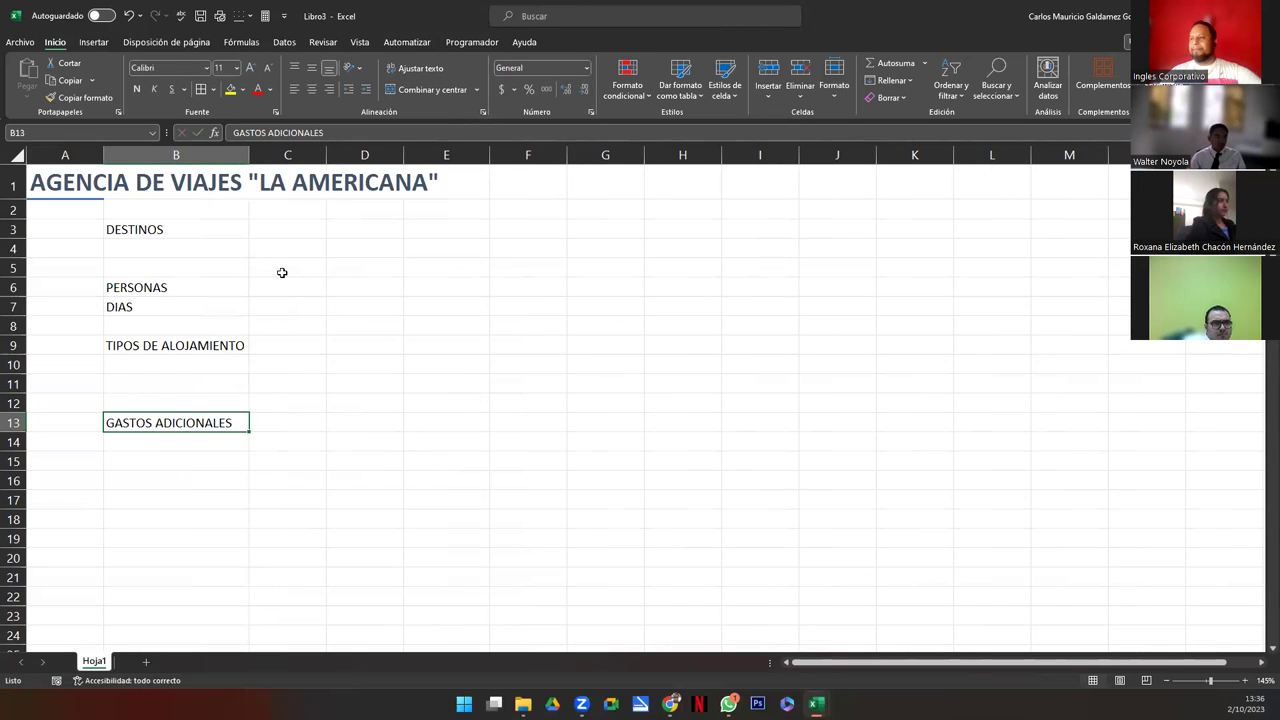
Enter Gastos en Pasaje, Gastos de Alojamiento and Gastos de Alimentación in G4:G6
{"action": "left_click", "coordinate": [586, 243]}
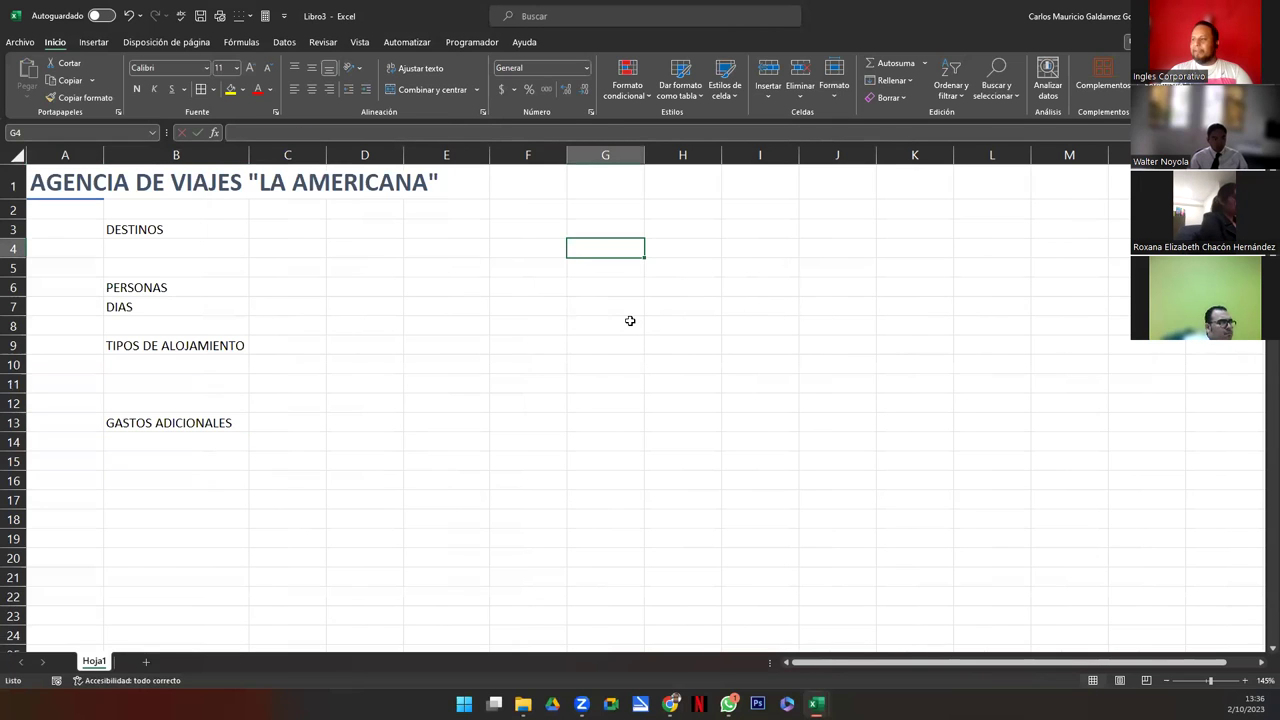
{"action": "type", "text": "gASOS "}
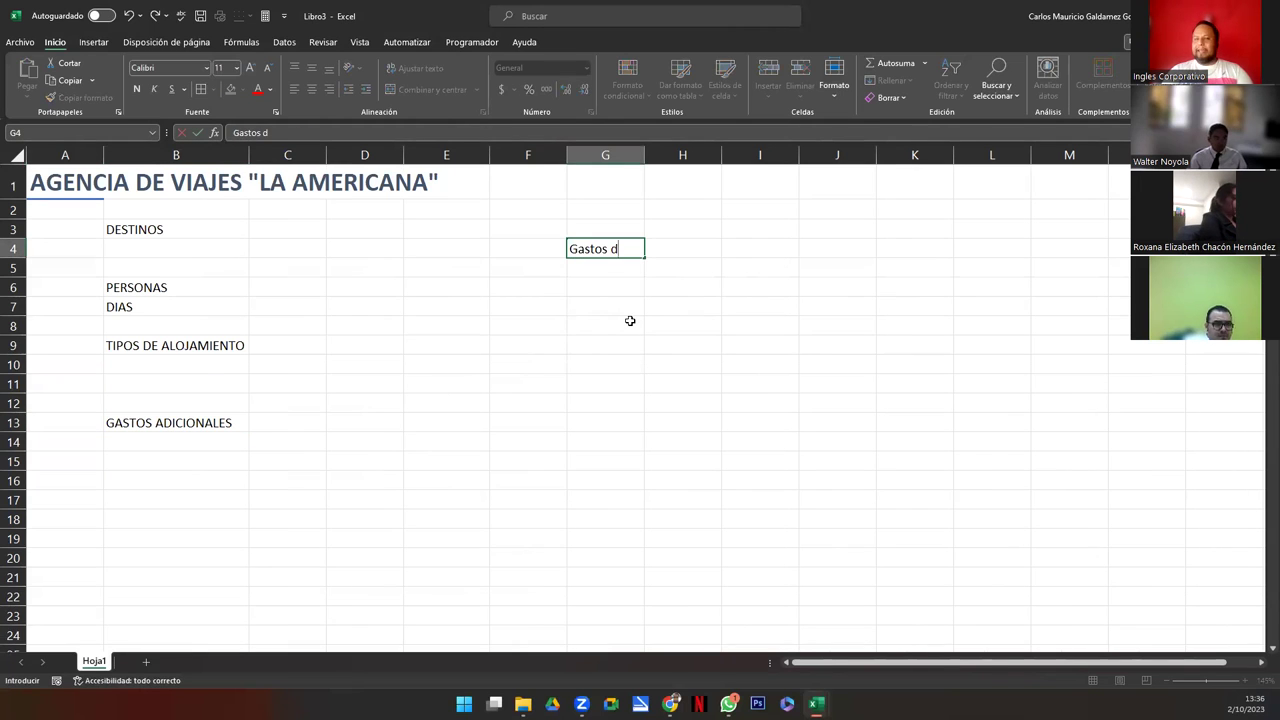
{"action": "type", "text": "asaje"}
{"action": "key", "text": "Return"}
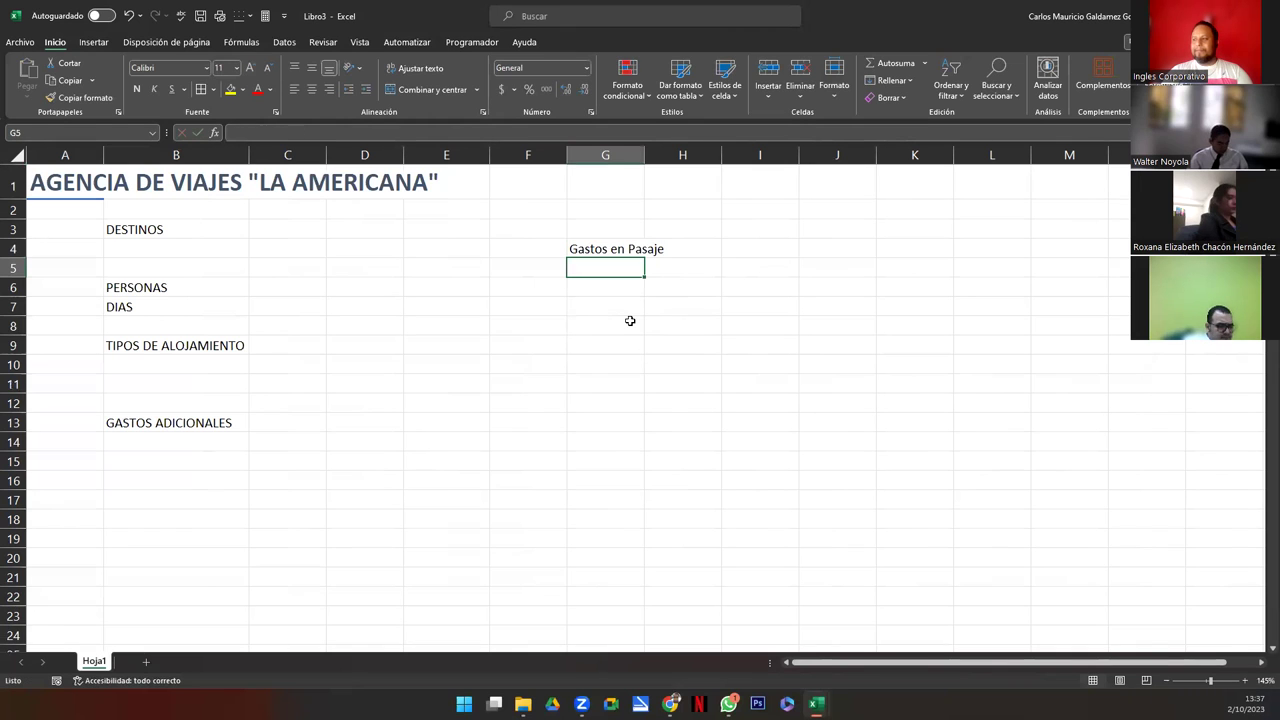
{"action": "type", "text": "G"}
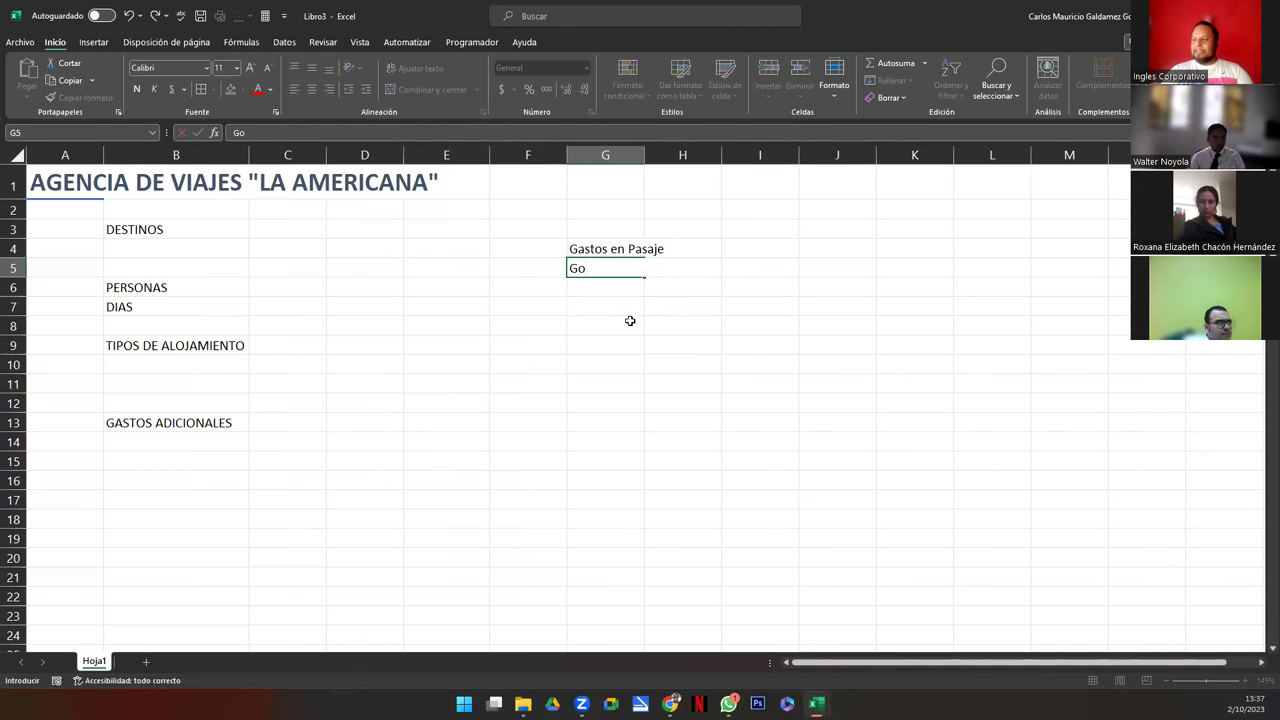
{"action": "type", "text": "astos de Alojamiento"}
{"action": "key", "text": "Return"}
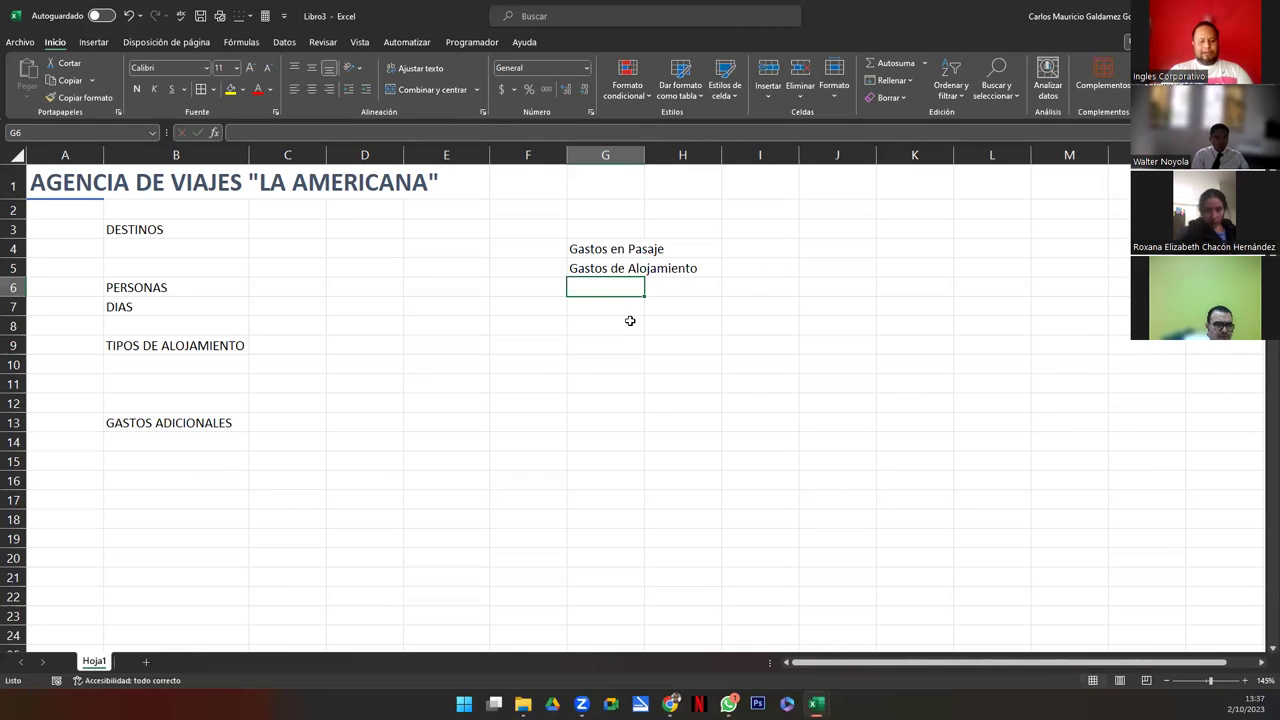
{"action": "type", "text": "Gastos de Alimentación"}
{"action": "key", "text": "Return"}
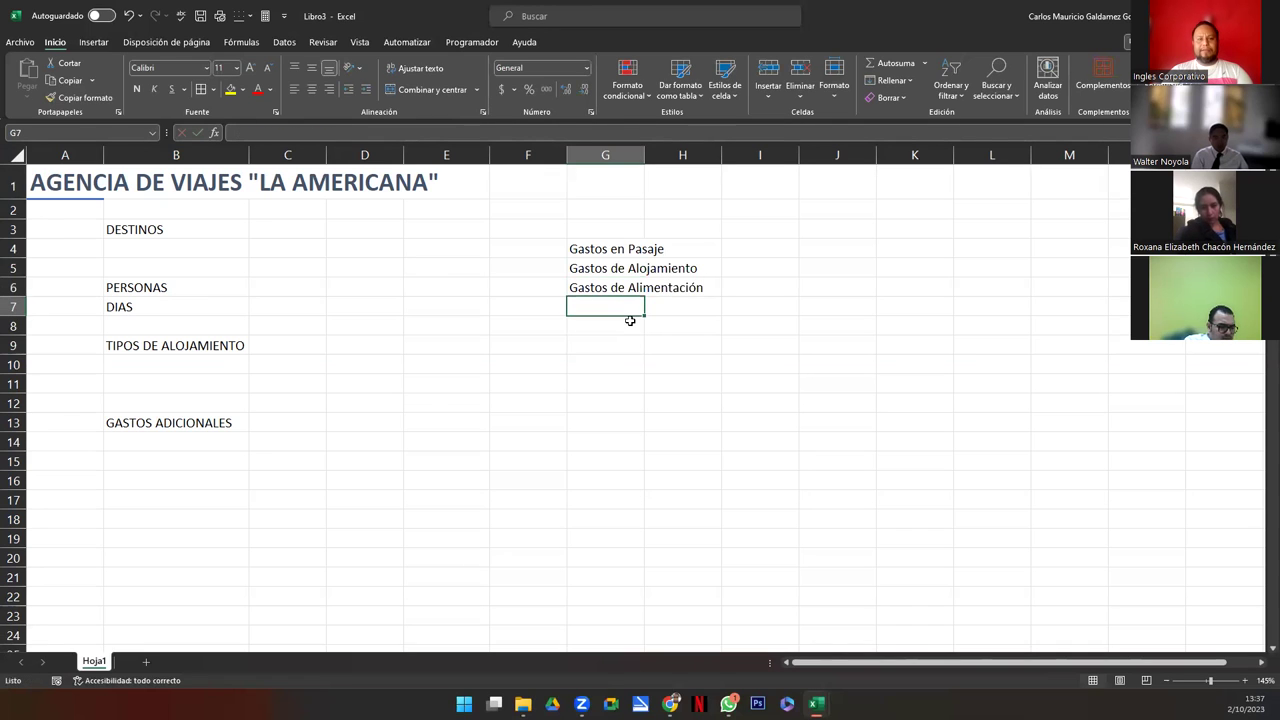
Add Sub total, IVA 13% and Total a cancelar in G7:G9, then autofit column G
{"action": "type", "text": "Sub total"}
{"action": "key", "text": "Return"}
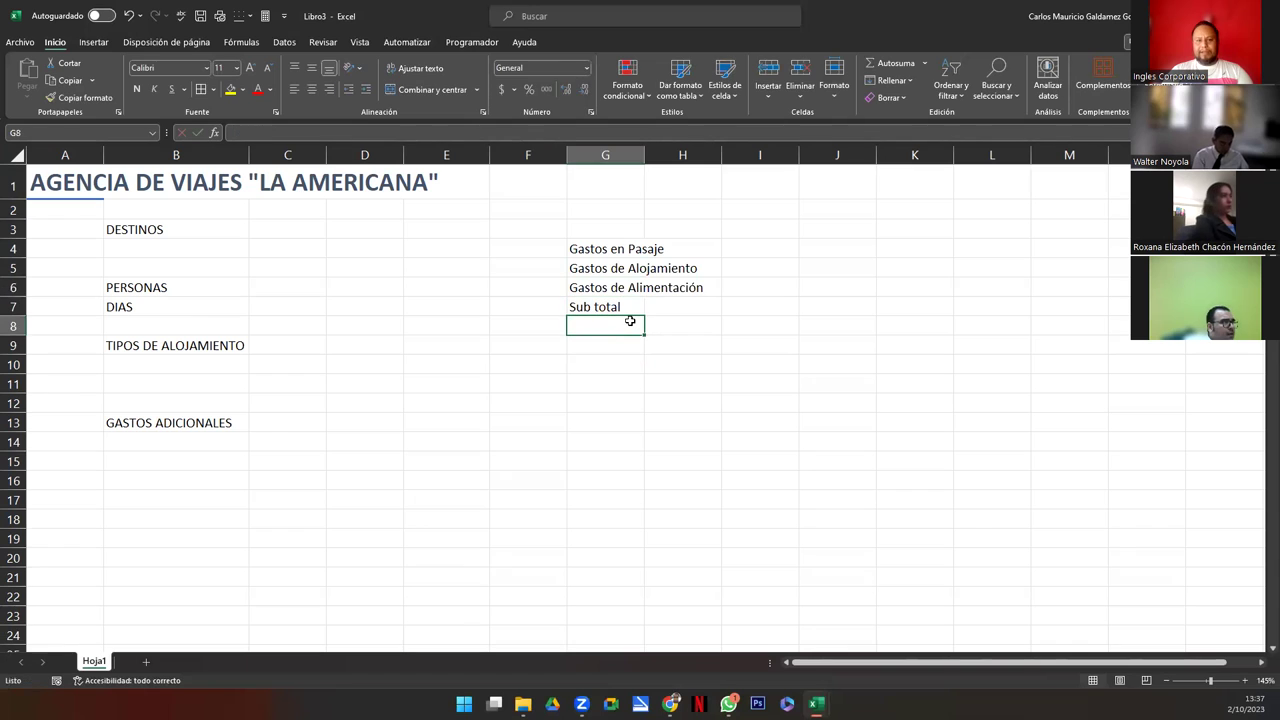
{"action": "type", "text": "IVA 13"}
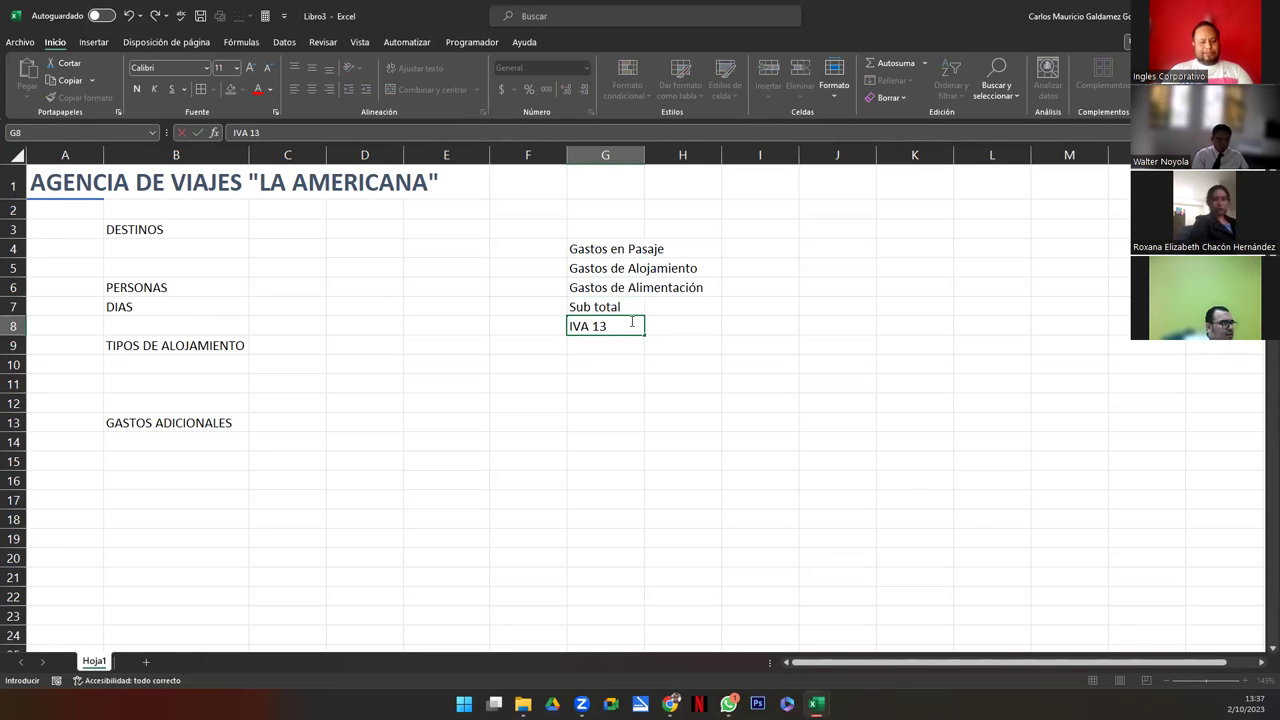
{"action": "type", "text": "%"}
{"action": "key", "text": "Return"}
{"action": "type", "text": "Total a cancelar"}
{"action": "key", "text": "Return"}
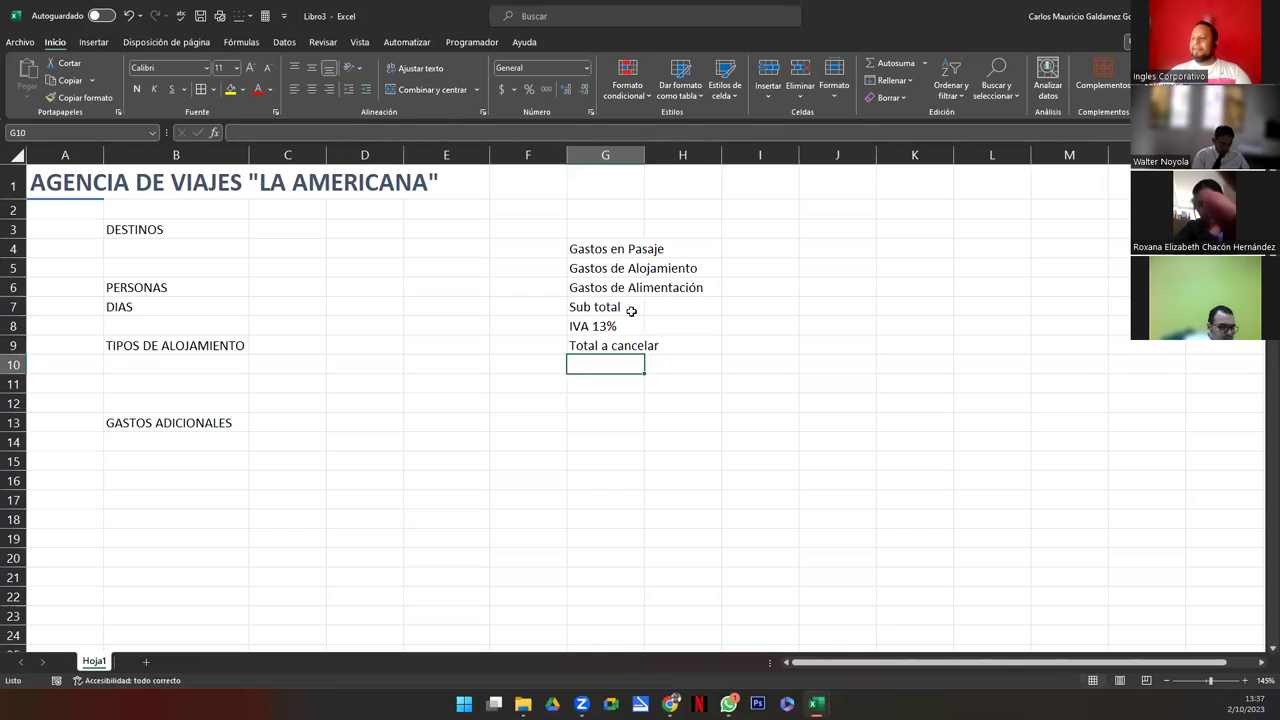
{"action": "double_click", "coordinate": [645, 154]}
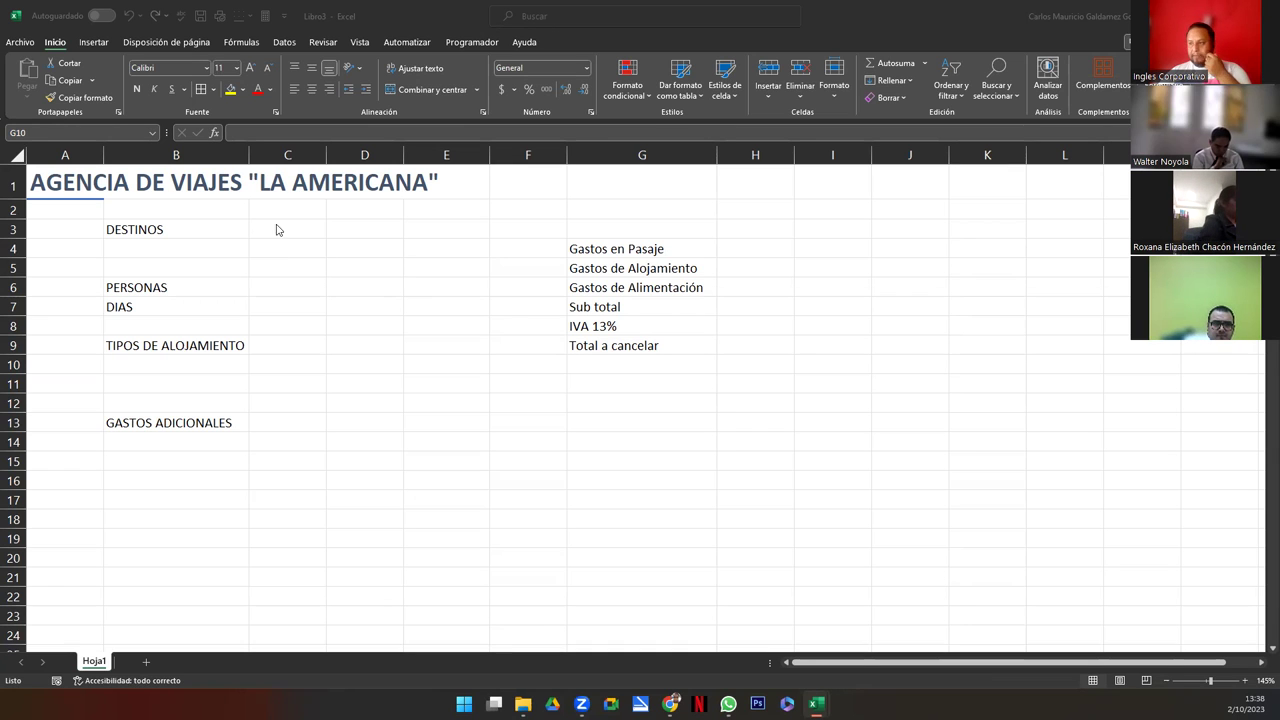
{"action": "left_click", "coordinate": [327, 157]}
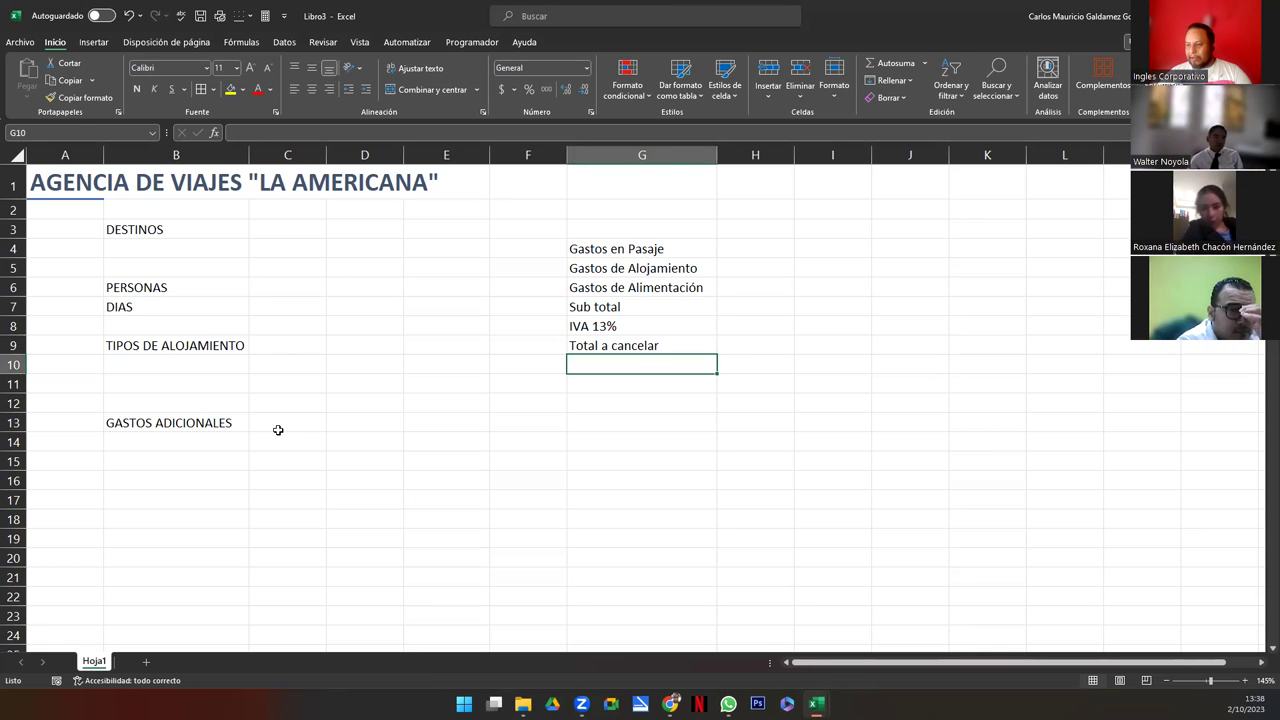
Move the label block B3:B13 over to column C
{"action": "scroll", "coordinate": [276, 428], "scroll_direction": "down", "scroll_amount": 20}
{"action": "scroll", "coordinate": [278, 430], "scroll_direction": "down", "scroll_amount": 10}
{"action": "scroll", "coordinate": [278, 430], "scroll_direction": "up", "scroll_amount": 5}
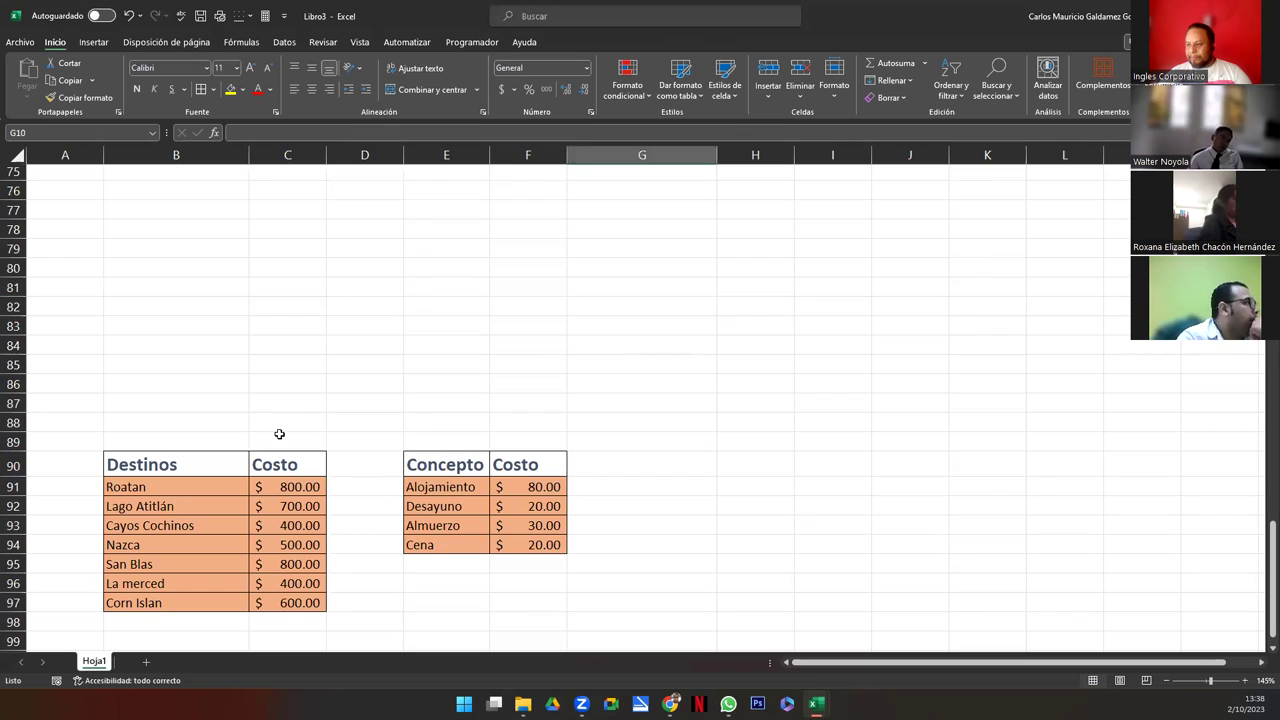
{"action": "scroll", "coordinate": [279, 438], "scroll_direction": "up", "scroll_amount": 20}
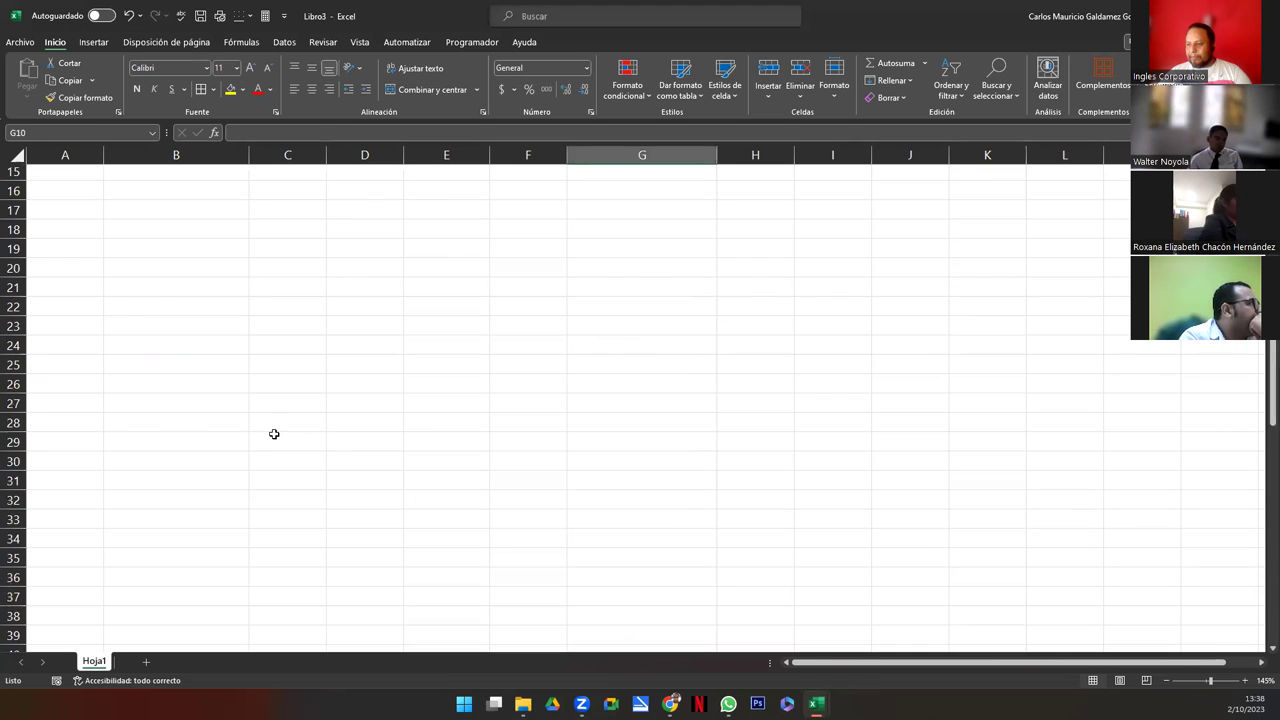
{"action": "scroll", "coordinate": [279, 438], "scroll_direction": "up", "scroll_amount": 5}
{"action": "left_click_drag", "start_coordinate": [163, 229], "coordinate": [206, 428]}
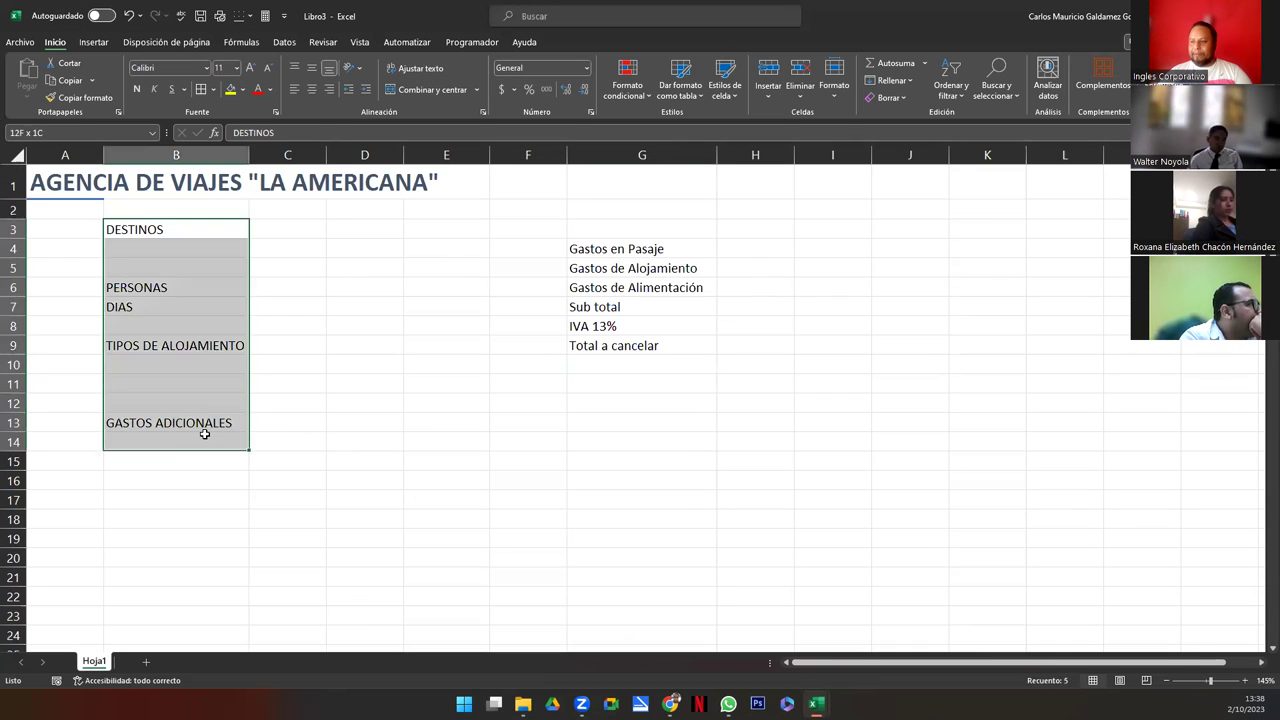
{"action": "left_click_drag", "start_coordinate": [243, 425], "coordinate": [289, 418]}
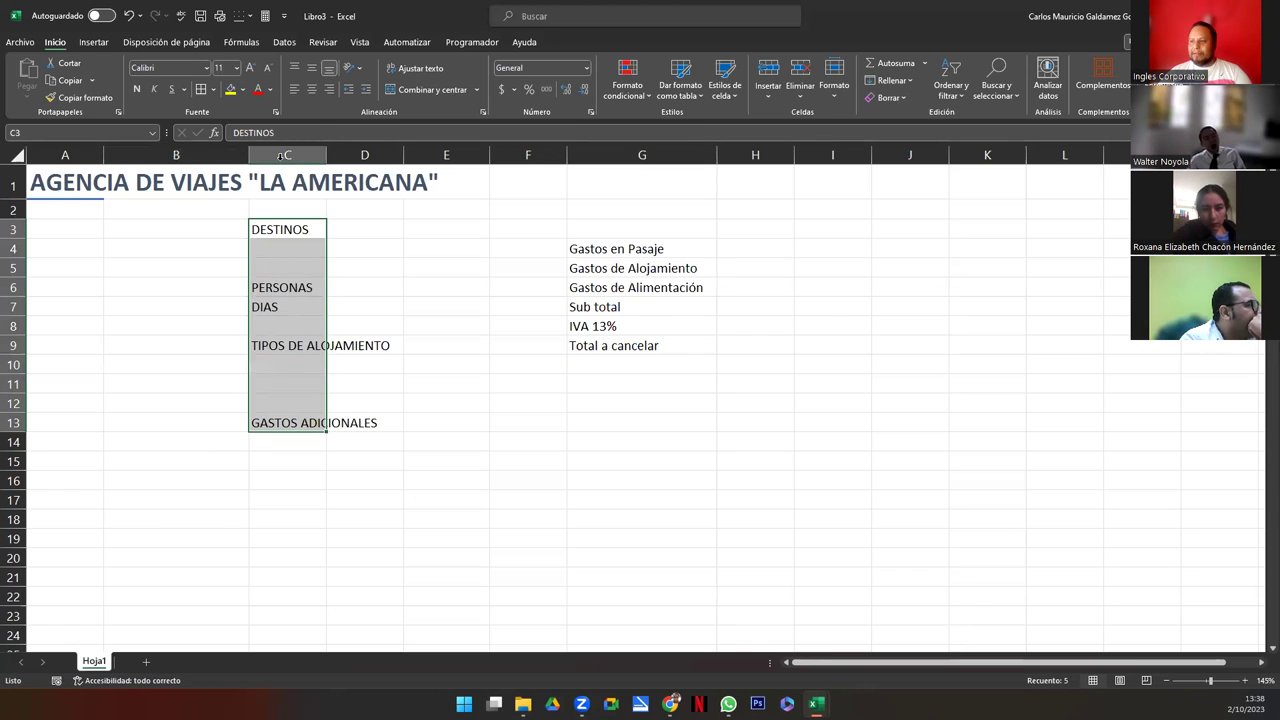
Narrow column D into a thin spacer column
{"action": "left_click_drag", "start_coordinate": [325, 155], "coordinate": [400, 155]}
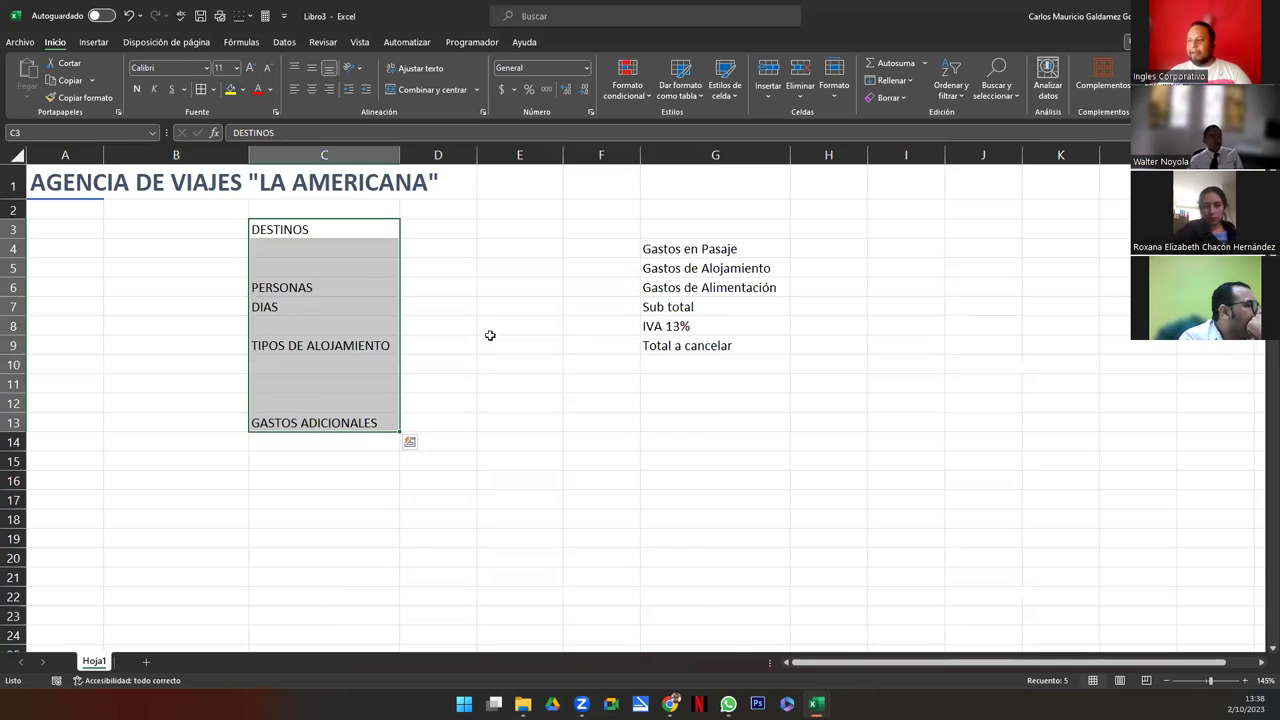
{"action": "left_click_drag", "start_coordinate": [477, 155], "coordinate": [420, 173]}
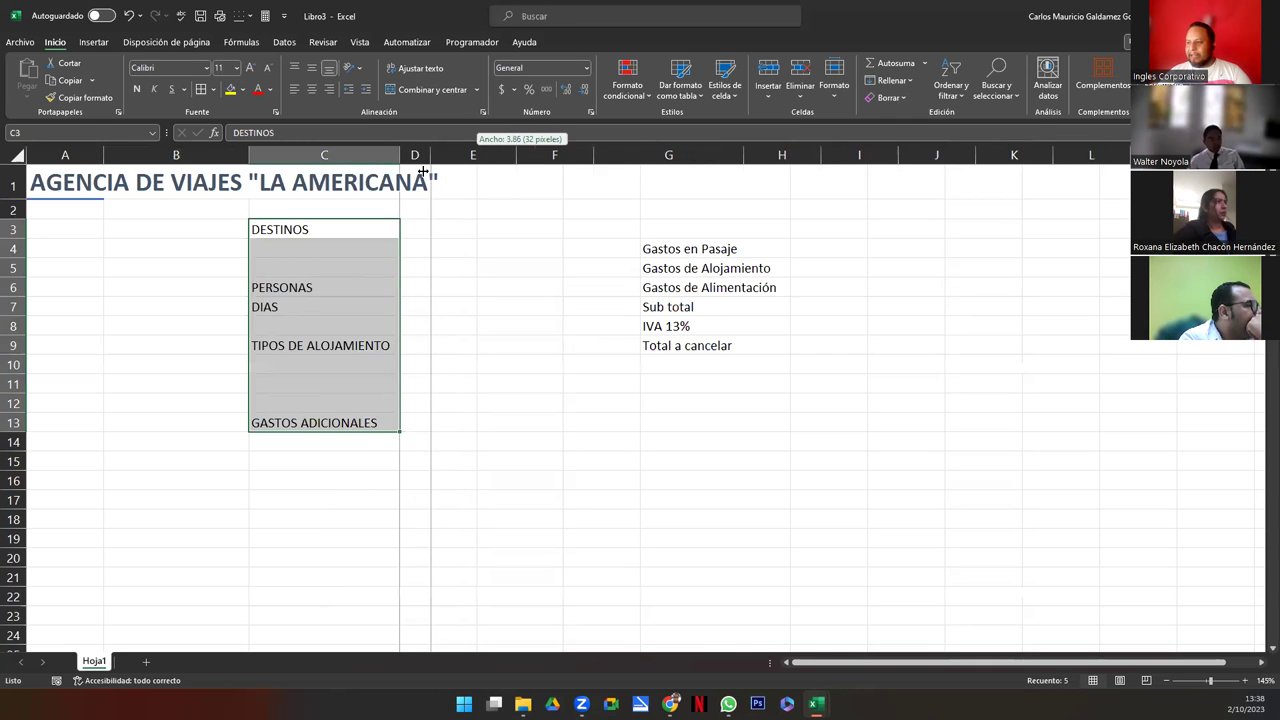
{"action": "left_click_drag", "start_coordinate": [420, 176], "coordinate": [420, 177]}
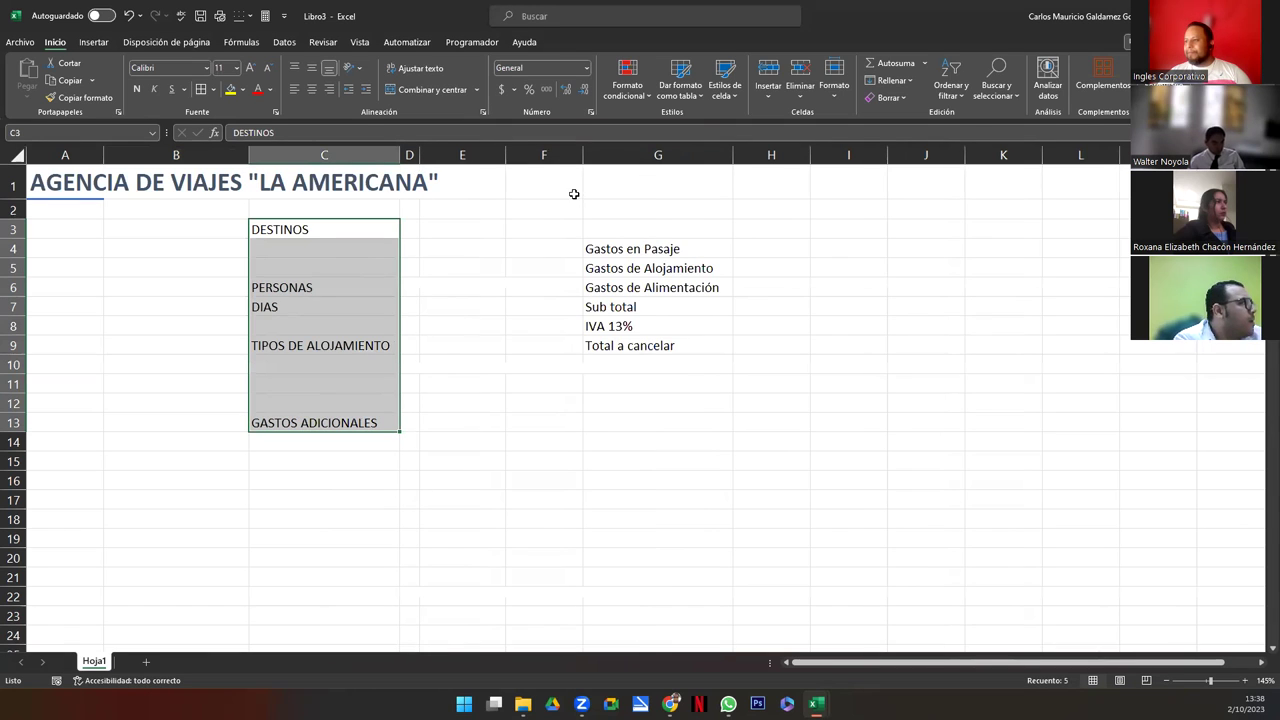
Insert a blank column before the expense labels and widen column E
{"action": "right_click", "coordinate": [598, 156]}
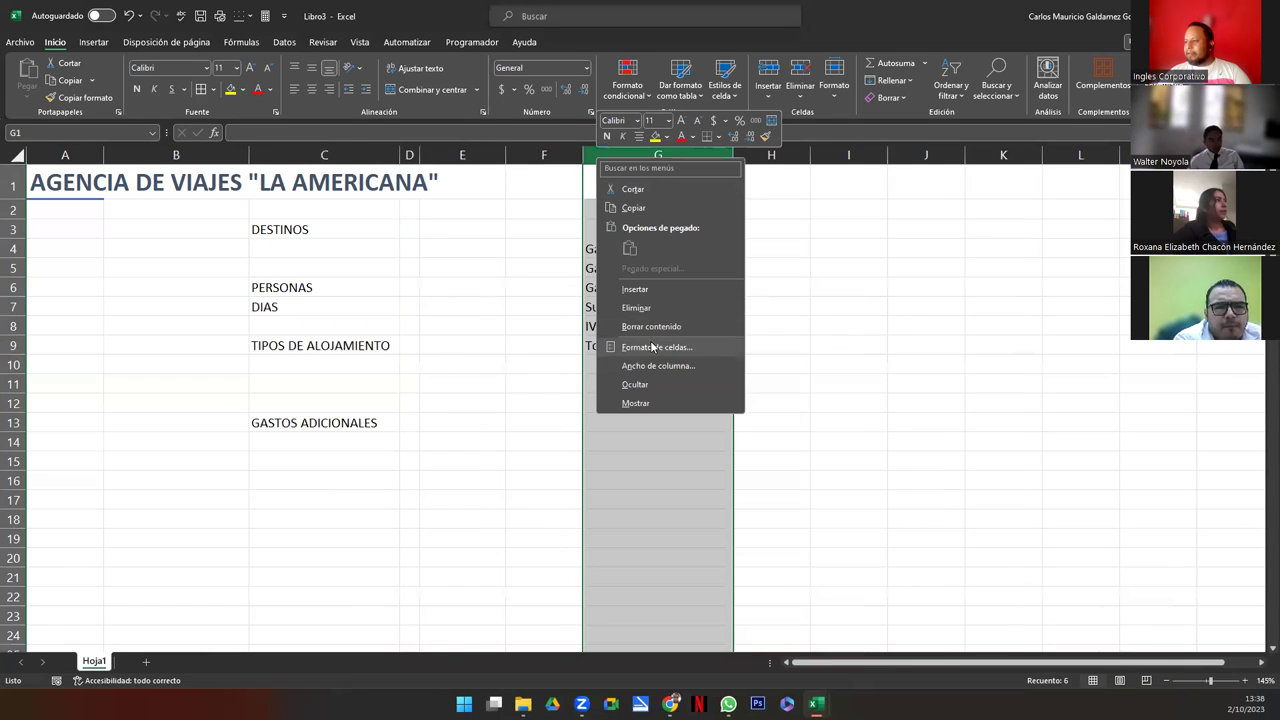
{"action": "left_click", "coordinate": [656, 289]}
{"action": "right_click", "coordinate": [626, 156]}
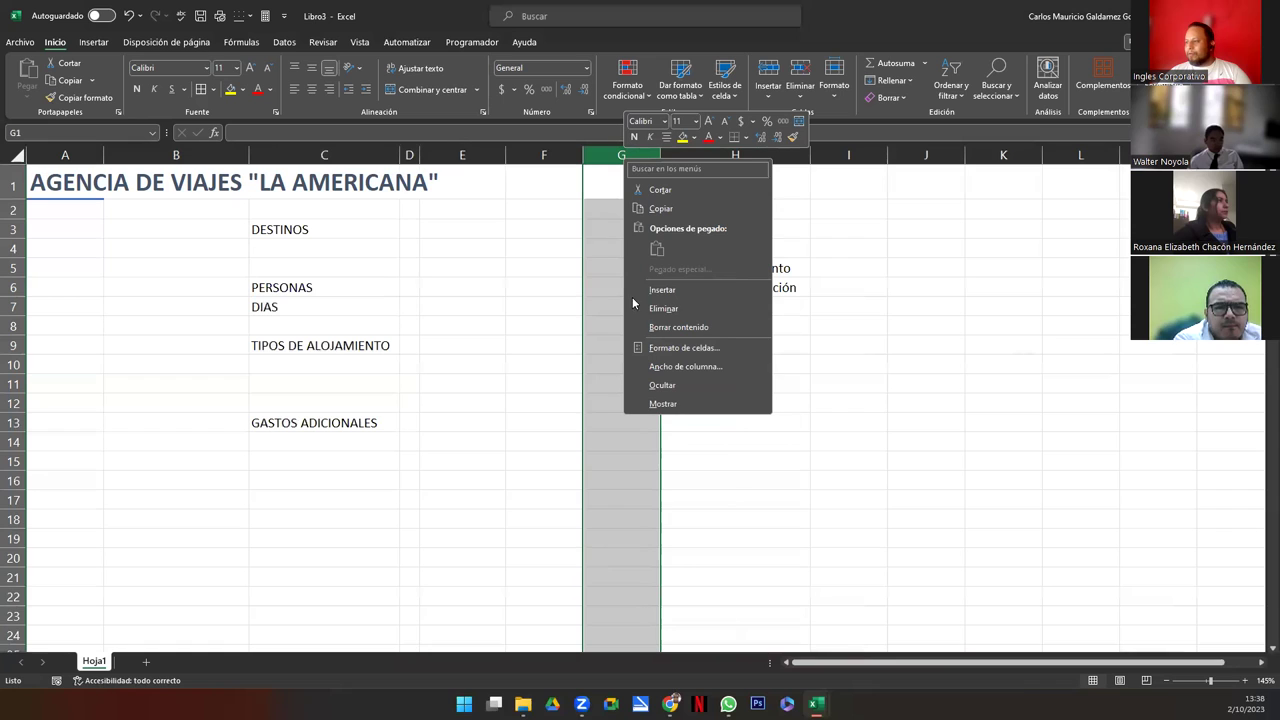
{"action": "key", "text": "Escape"}
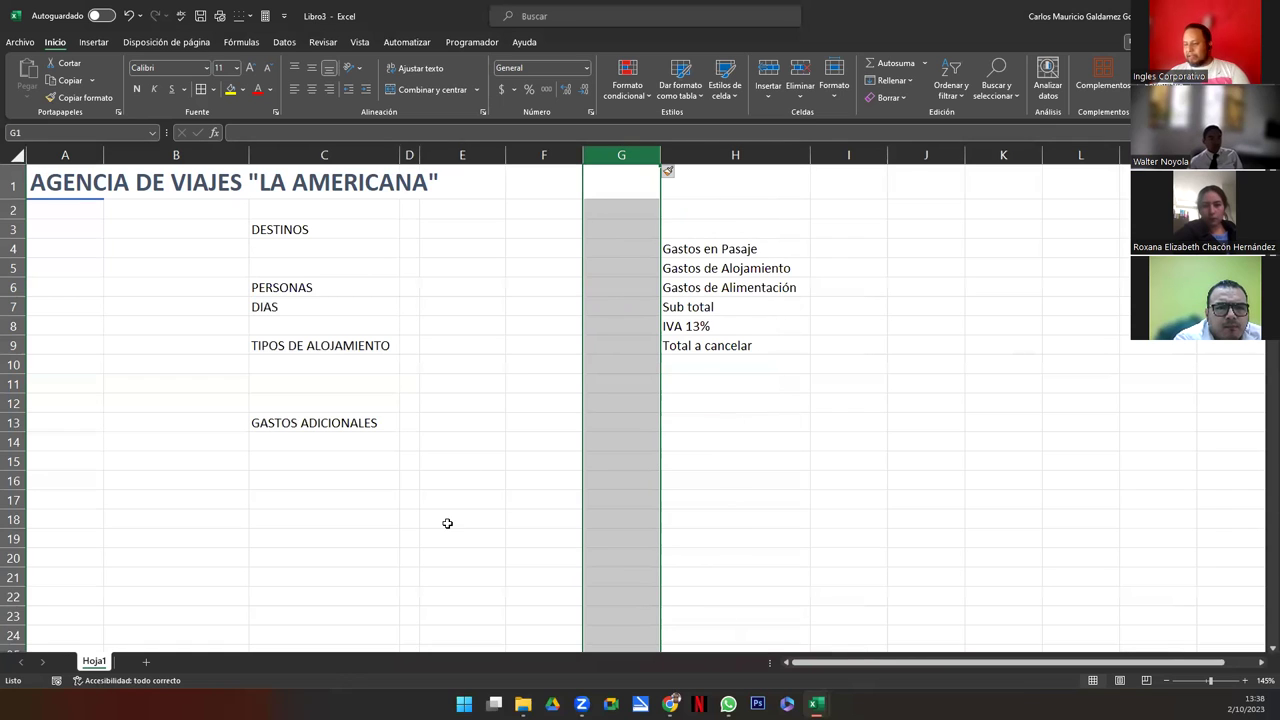
{"action": "left_click_drag", "start_coordinate": [506, 155], "coordinate": [569, 155]}
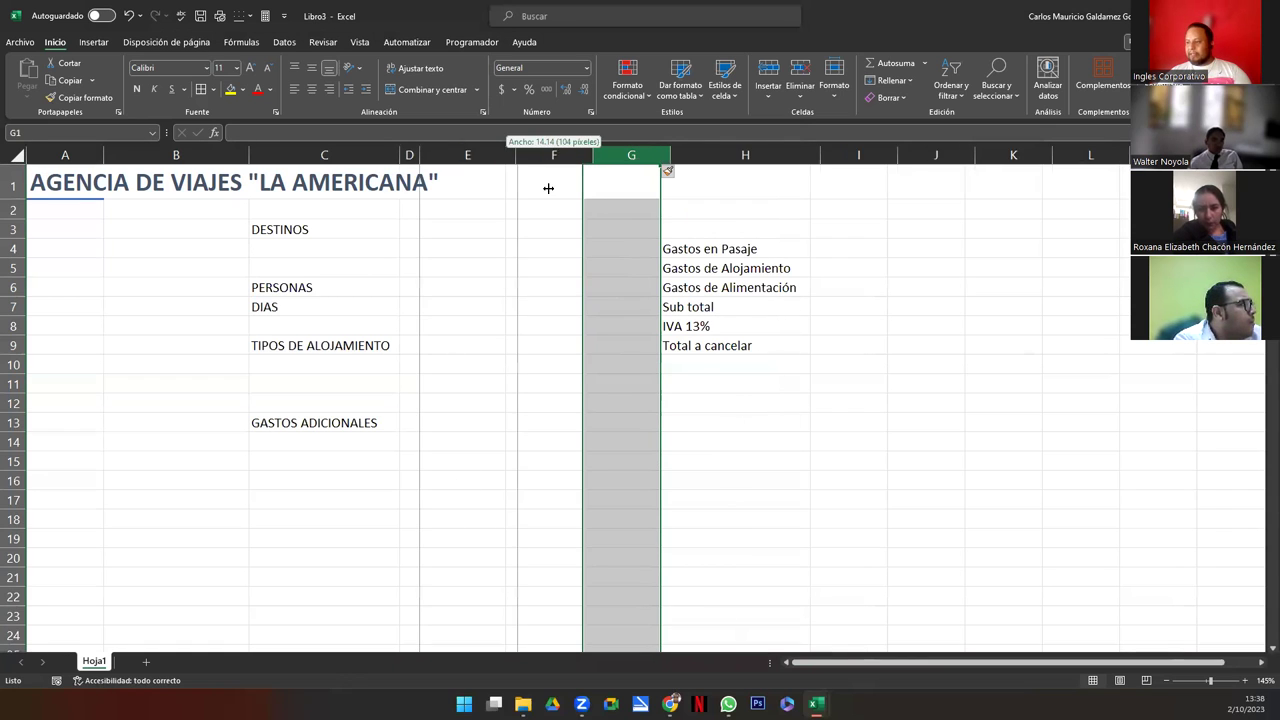
{"action": "left_click", "coordinate": [479, 521]}
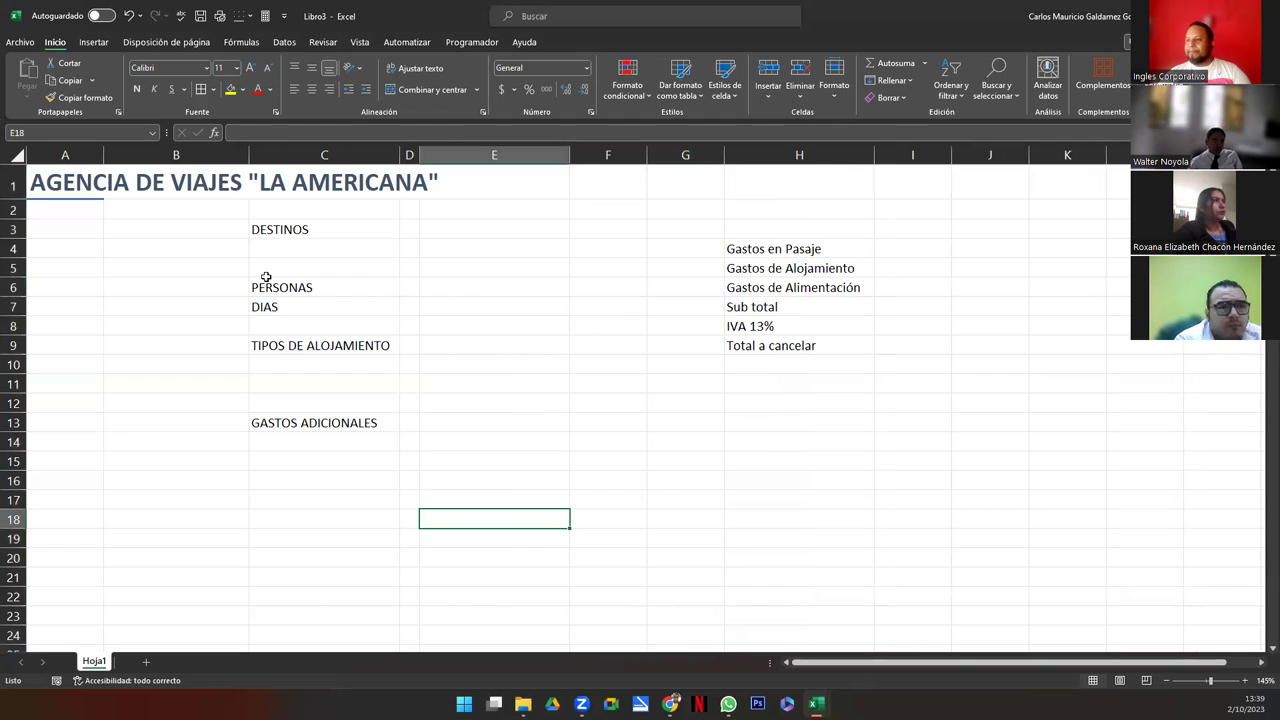
{"action": "left_click_drag", "start_coordinate": [250, 155], "coordinate": [235, 155]}
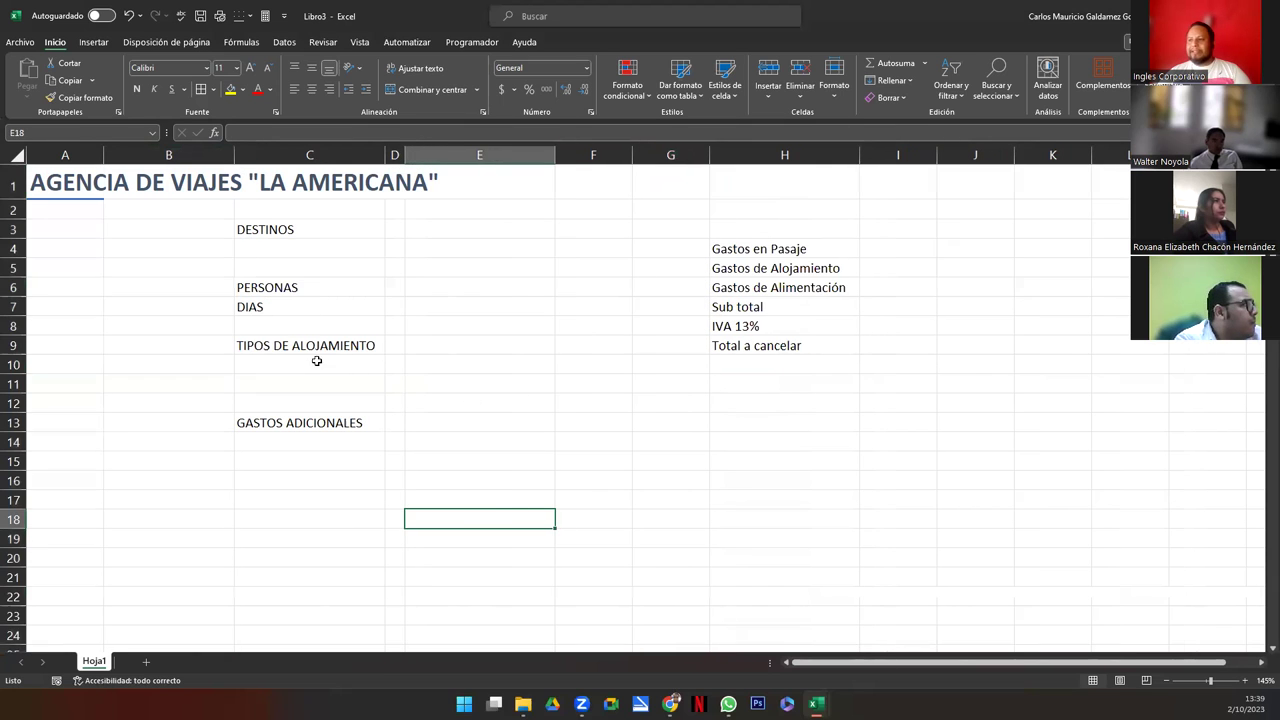
{"action": "left_click", "coordinate": [471, 439]}
{"action": "left_click", "coordinate": [285, 229]}
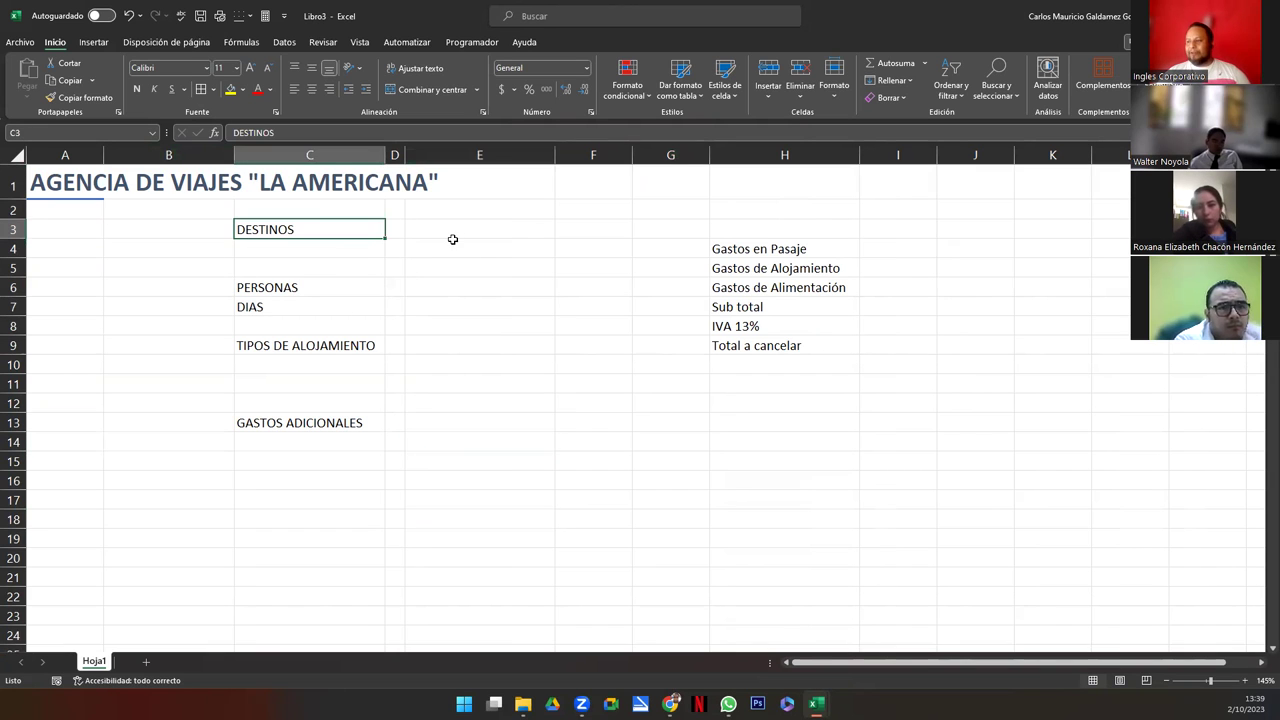
{"action": "left_click", "coordinate": [451, 239]}
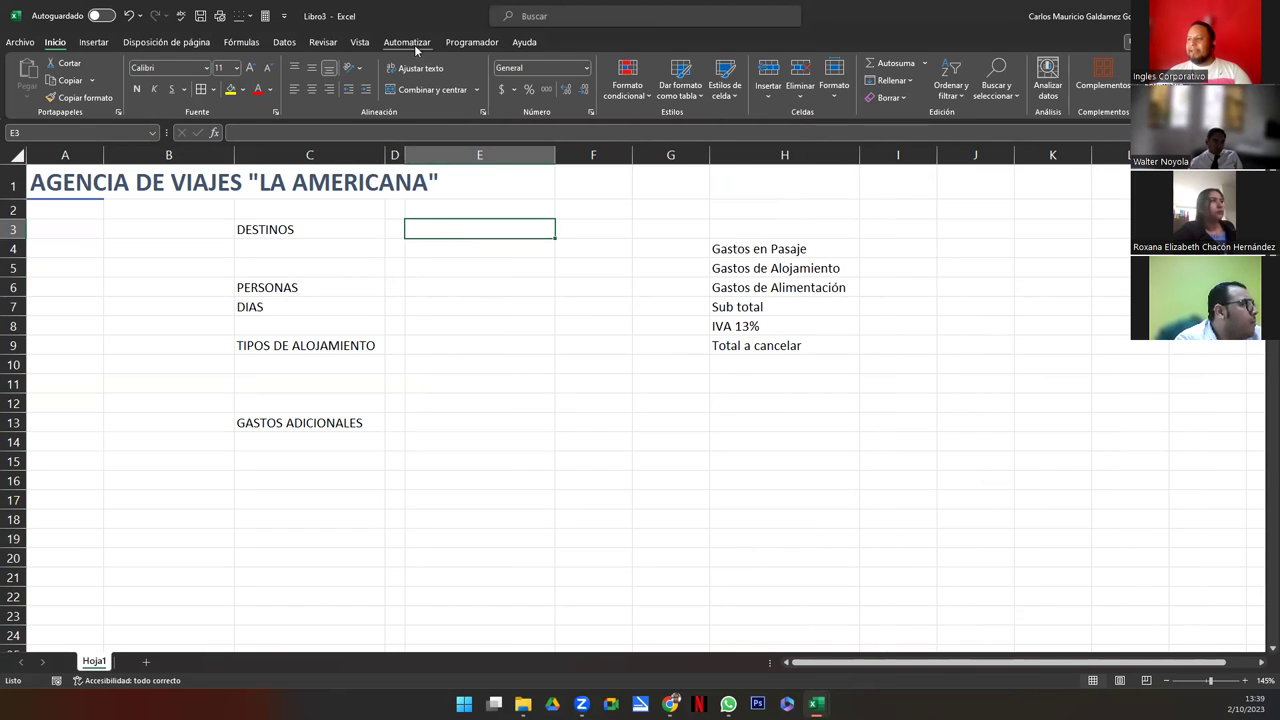
{"action": "left_click", "coordinate": [458, 46]}
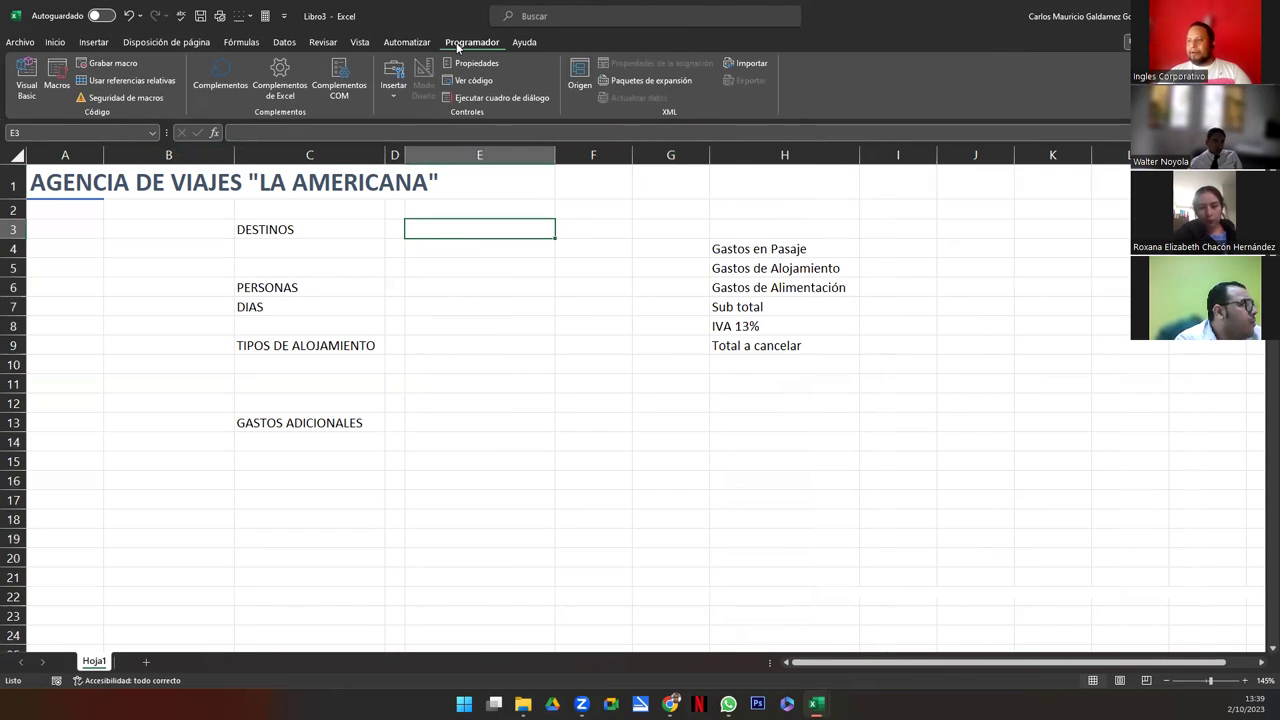
{"action": "left_click", "coordinate": [393, 92]}
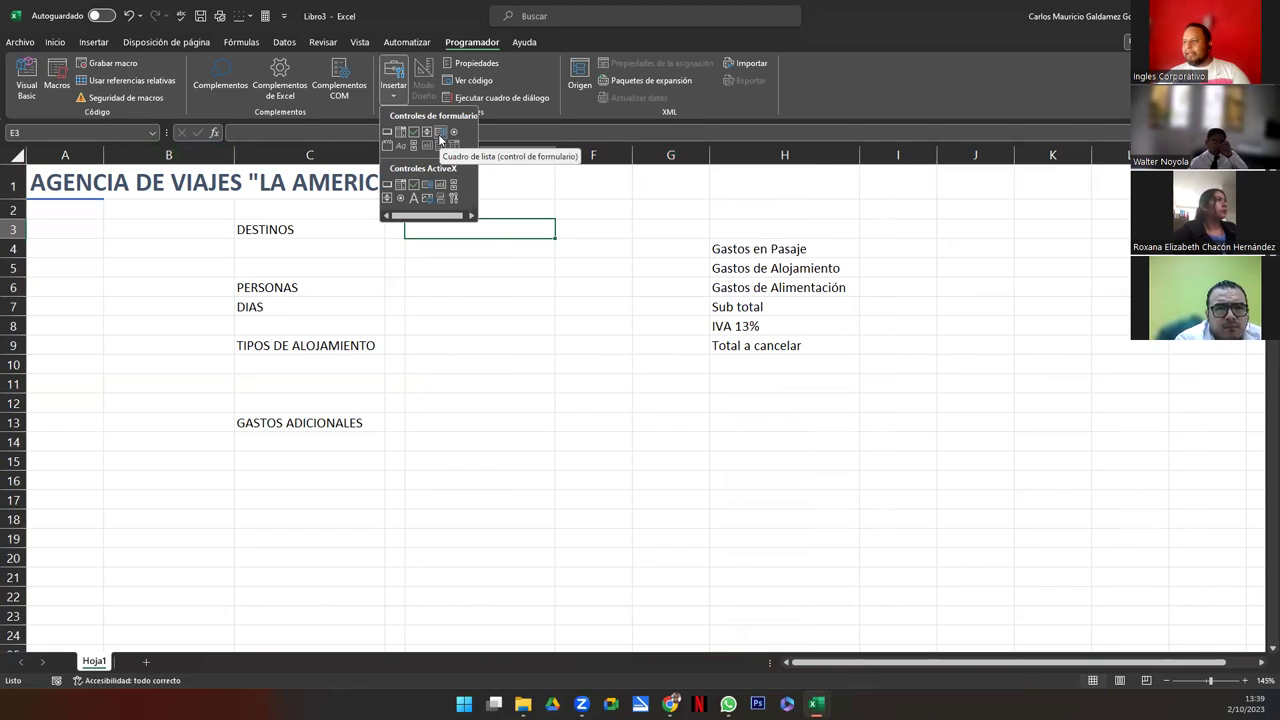
{"action": "left_click", "coordinate": [440, 134]}
{"action": "left_click_drag", "start_coordinate": [404, 218], "coordinate": [543, 282]}
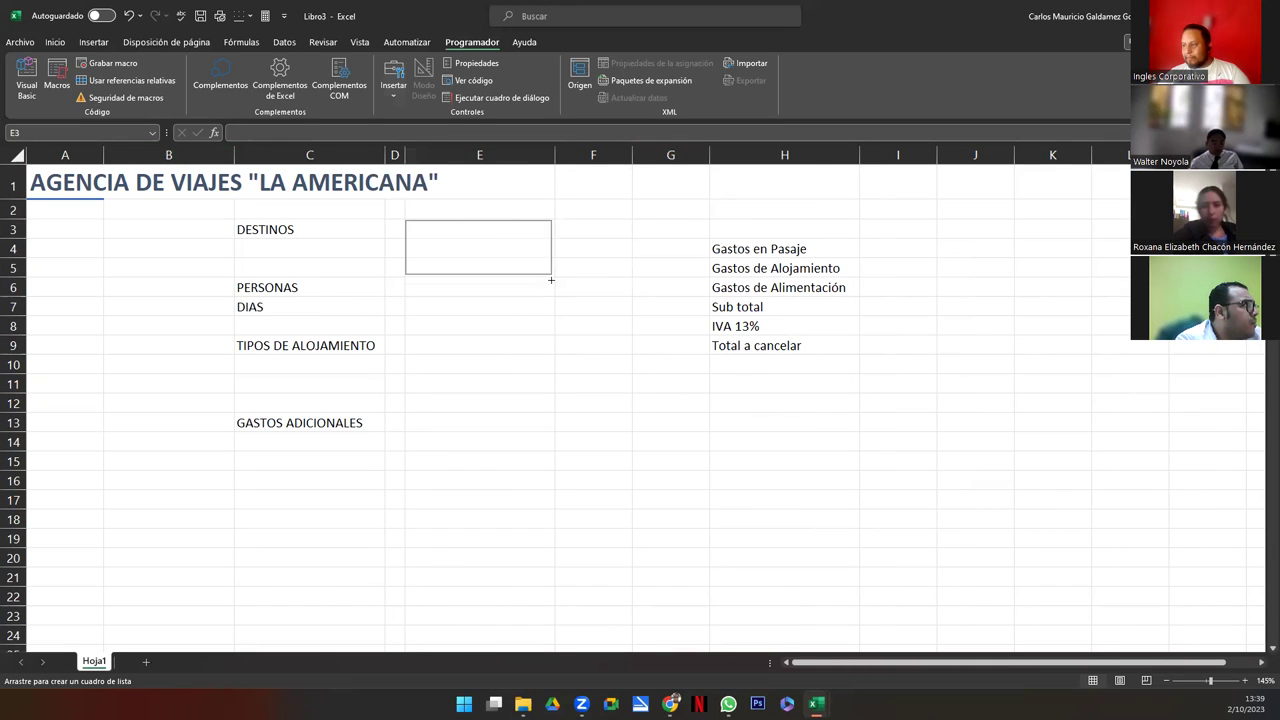
{"action": "left_click_drag", "start_coordinate": [543, 282], "coordinate": [553, 274]}
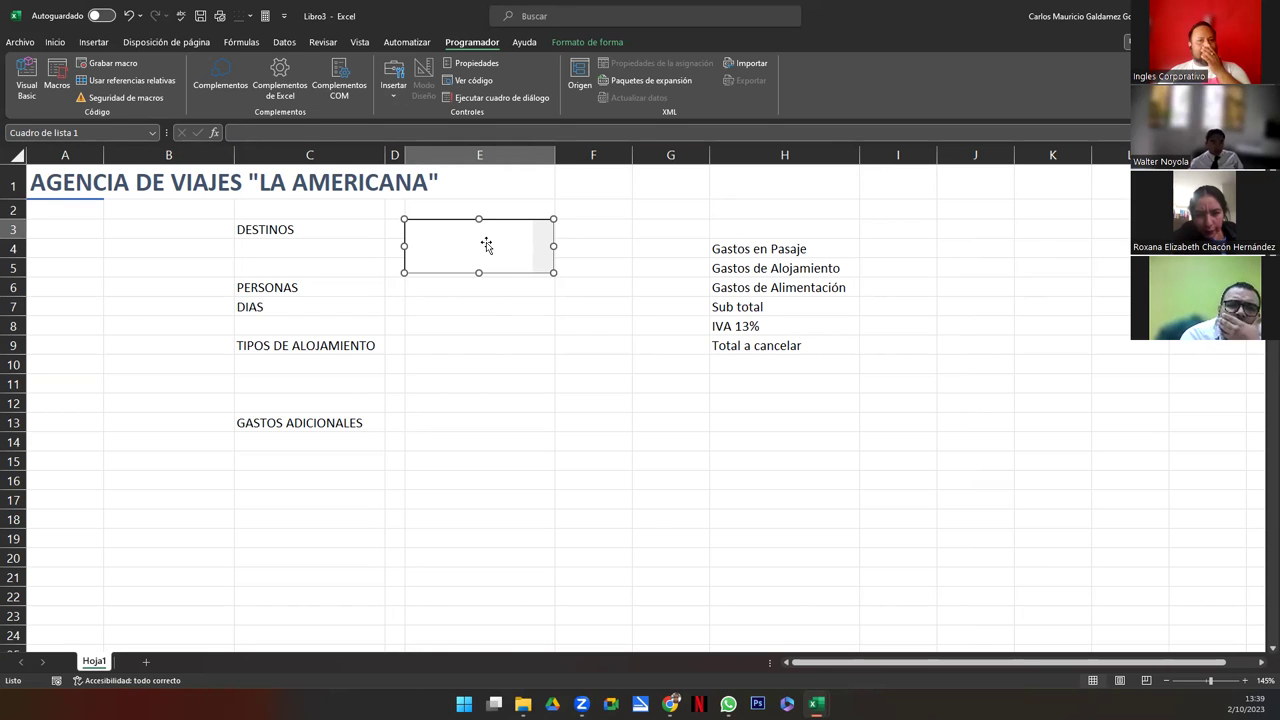
{"action": "left_click", "coordinate": [394, 88]}
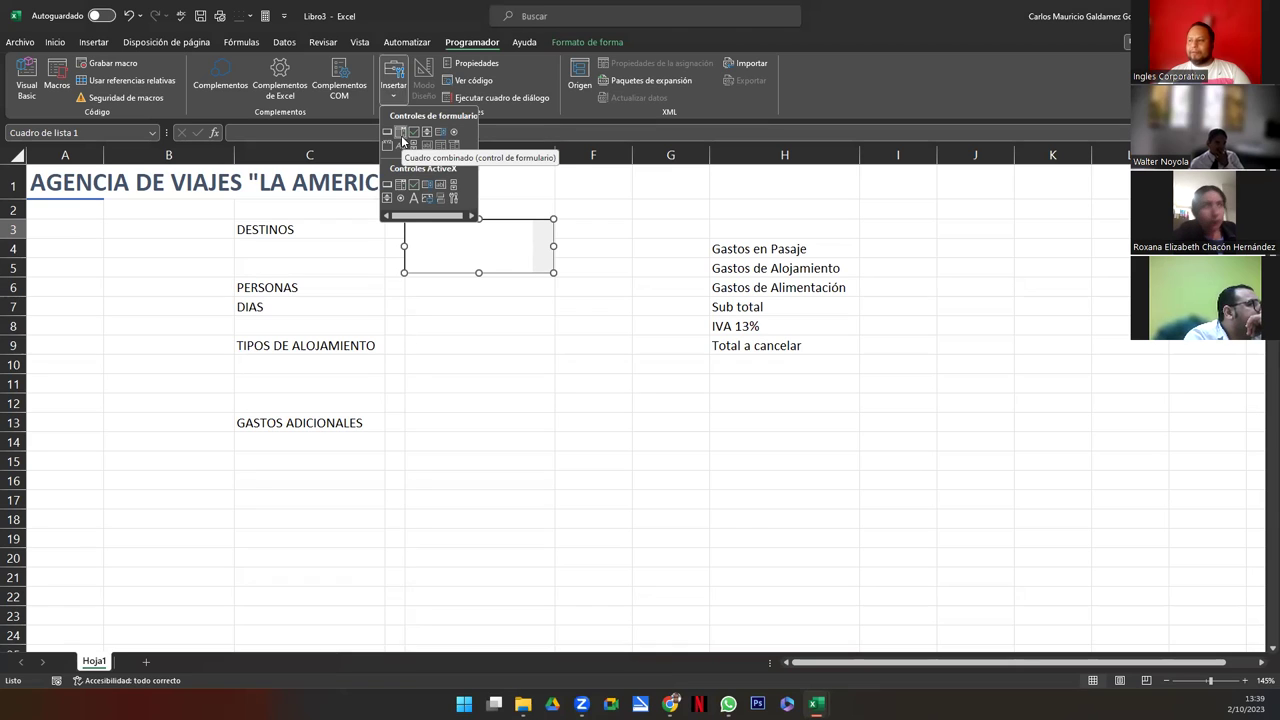
{"action": "left_click", "coordinate": [401, 140]}
{"action": "left_click_drag", "start_coordinate": [406, 339], "coordinate": [552, 365]}
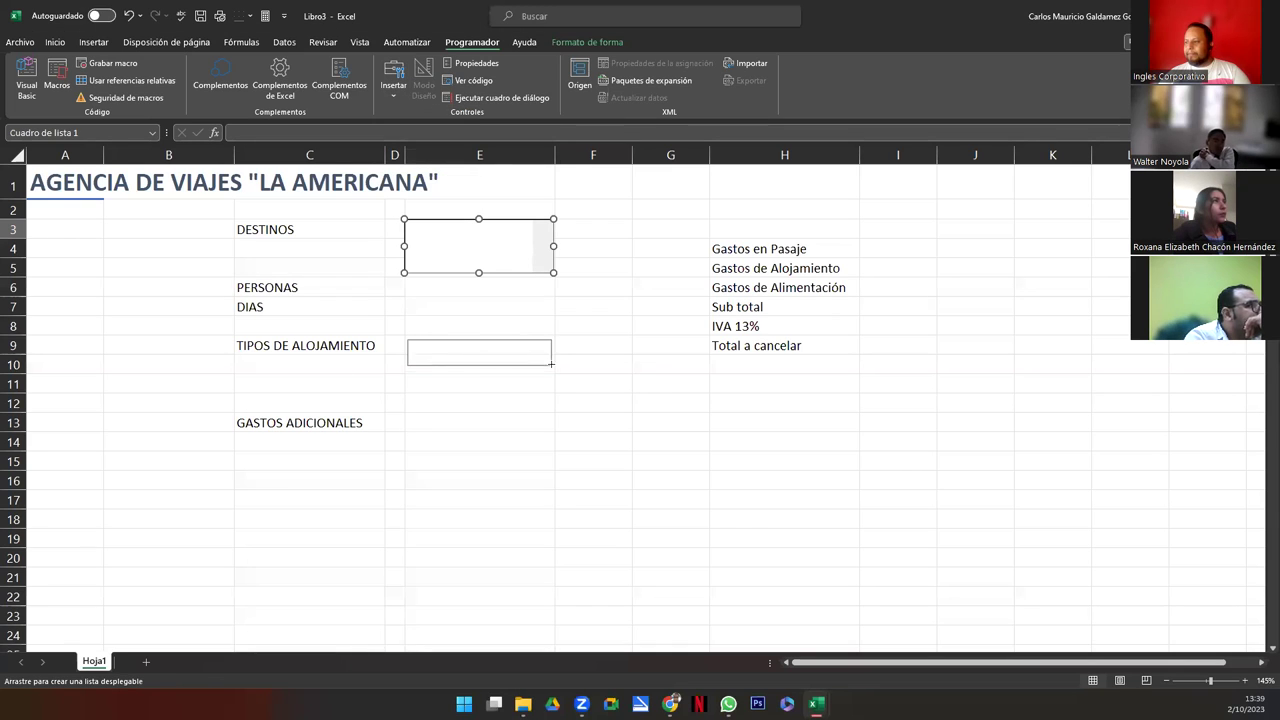
{"action": "key", "text": "Delete"}
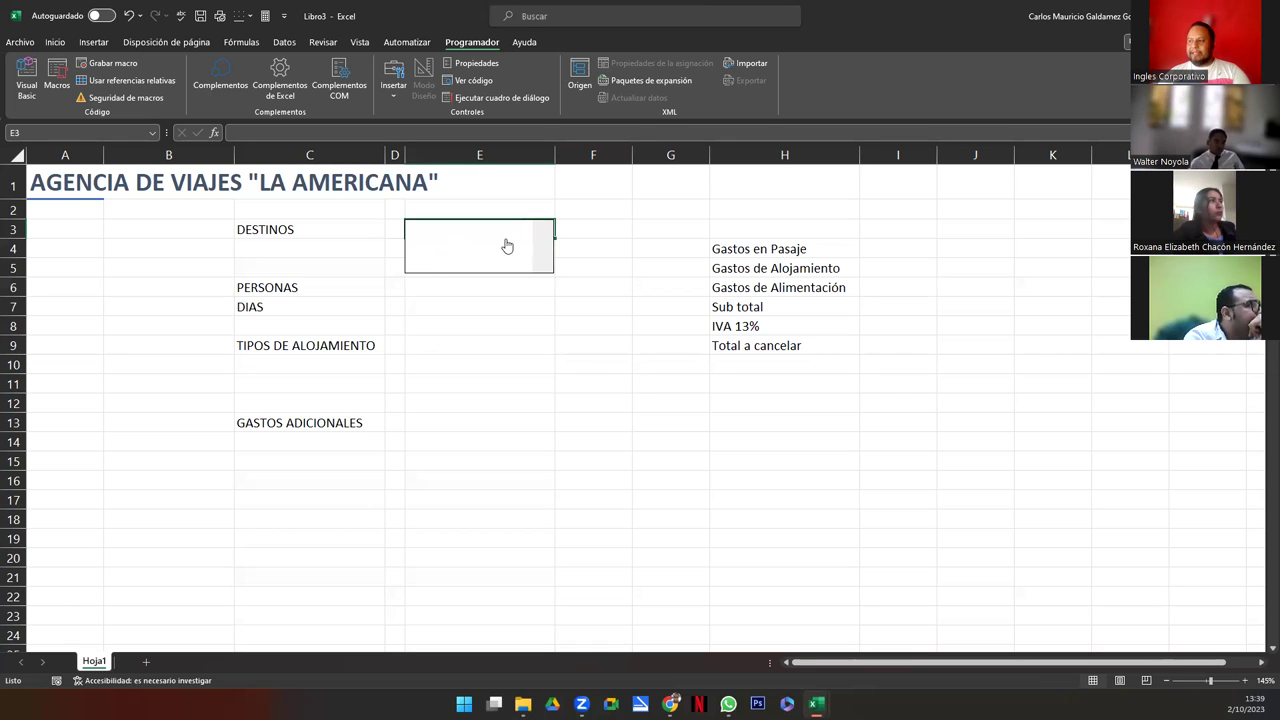
Open Format Control for the destinations list box and move the dialog beside it
{"action": "right_click", "coordinate": [471, 248]}
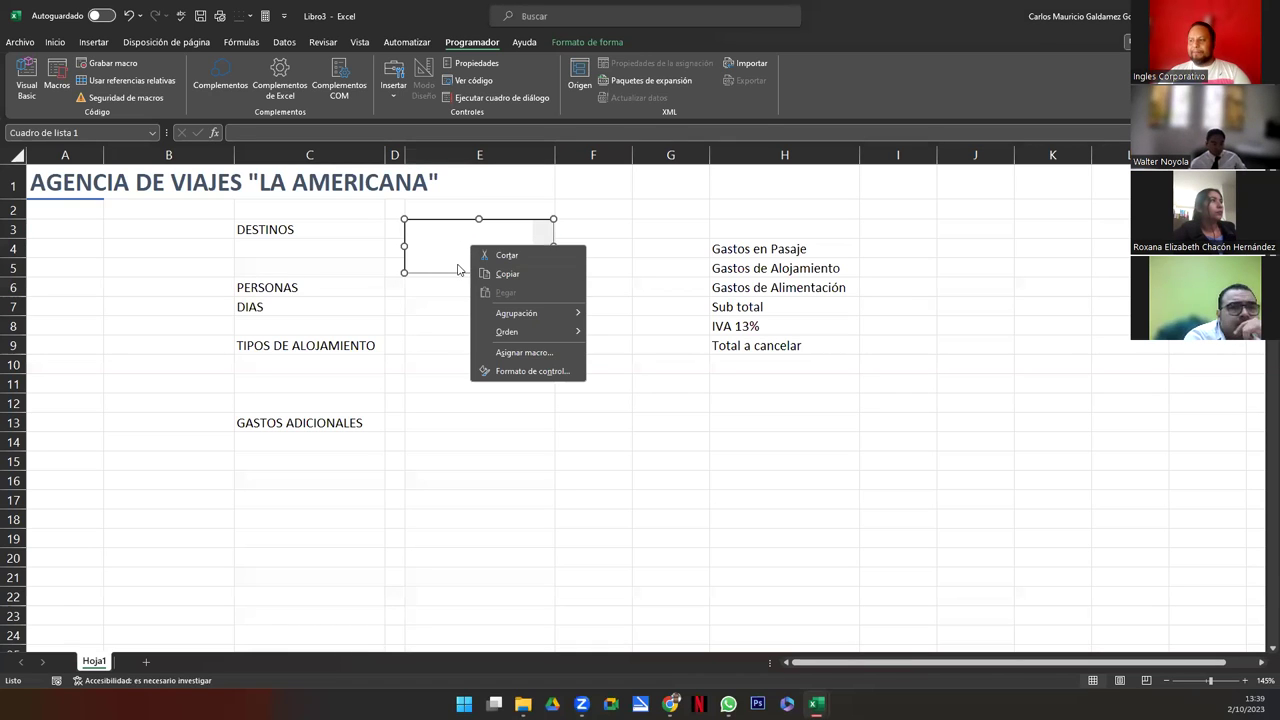
{"action": "right_click", "coordinate": [423, 263]}
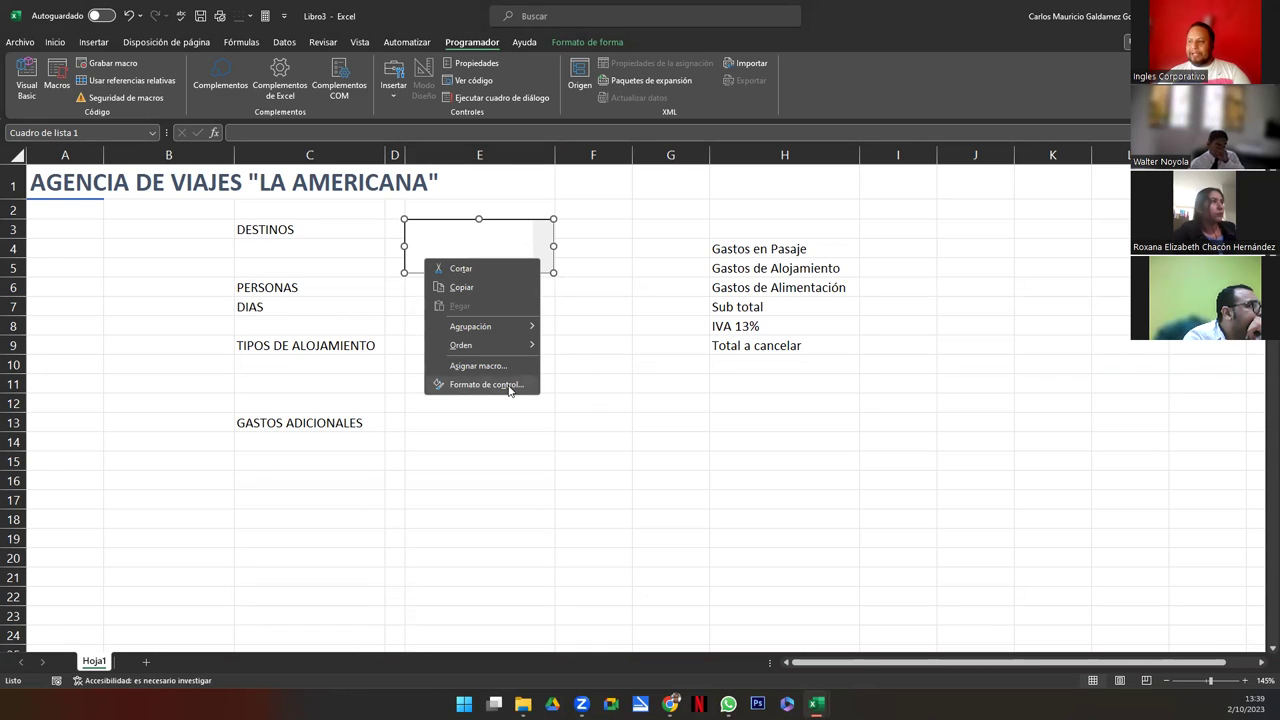
{"action": "left_click", "coordinate": [509, 386]}
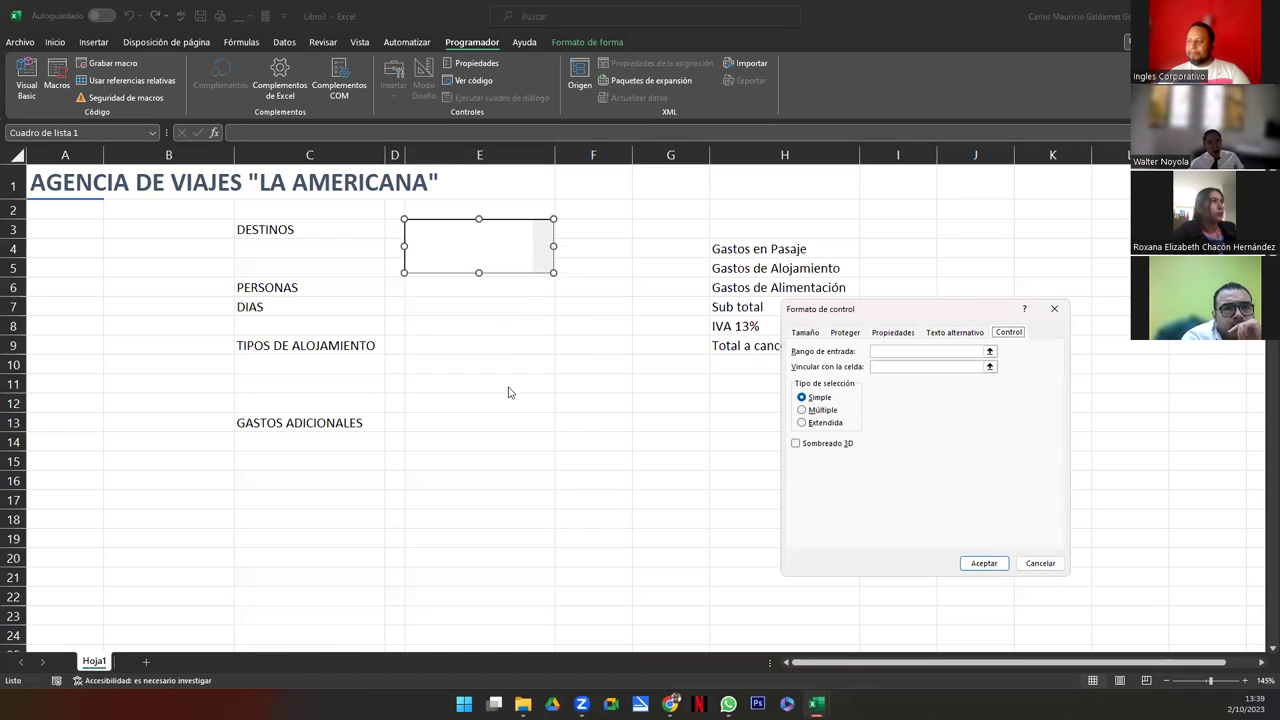
{"action": "left_click_drag", "start_coordinate": [864, 313], "coordinate": [657, 232]}
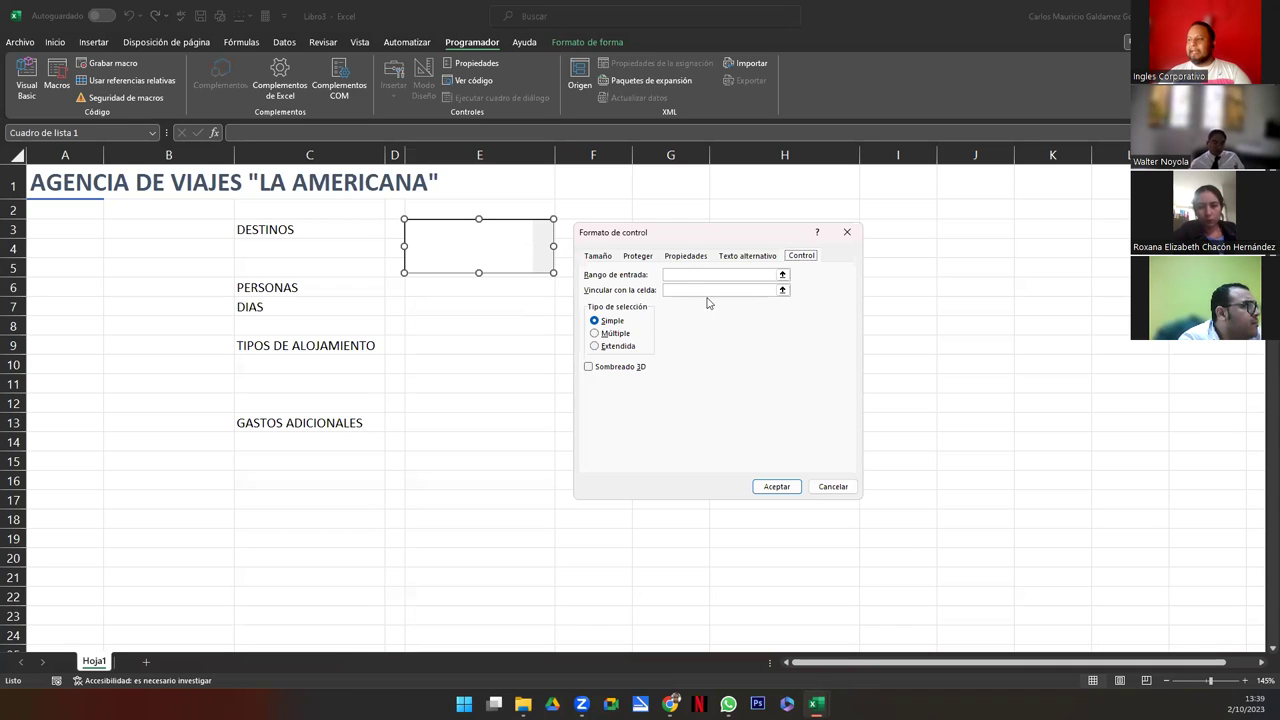
Set the list box input range to B91:B97 and pick D3 as its cell link
{"action": "left_click", "coordinate": [686, 275]}
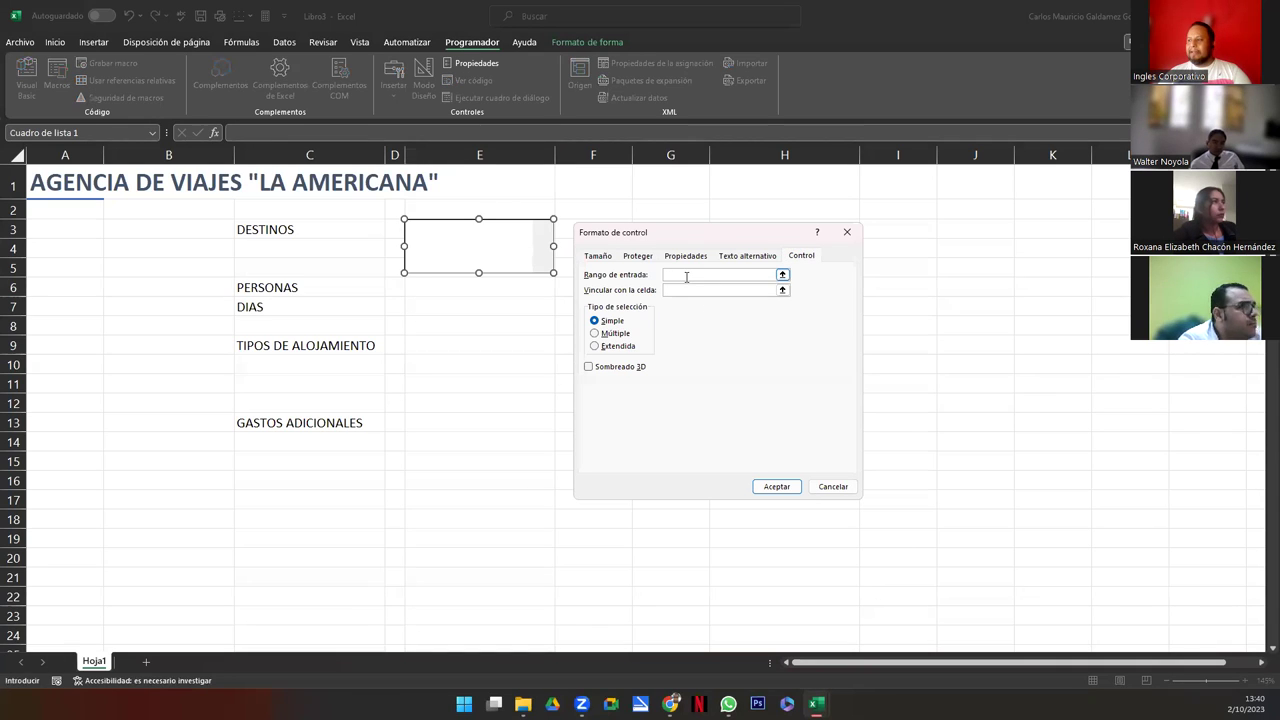
{"action": "left_click", "coordinate": [783, 275]}
{"action": "scroll", "coordinate": [193, 463], "scroll_direction": "down", "scroll_amount": 15}
{"action": "scroll", "coordinate": [220, 486], "scroll_direction": "down", "scroll_amount": 10}
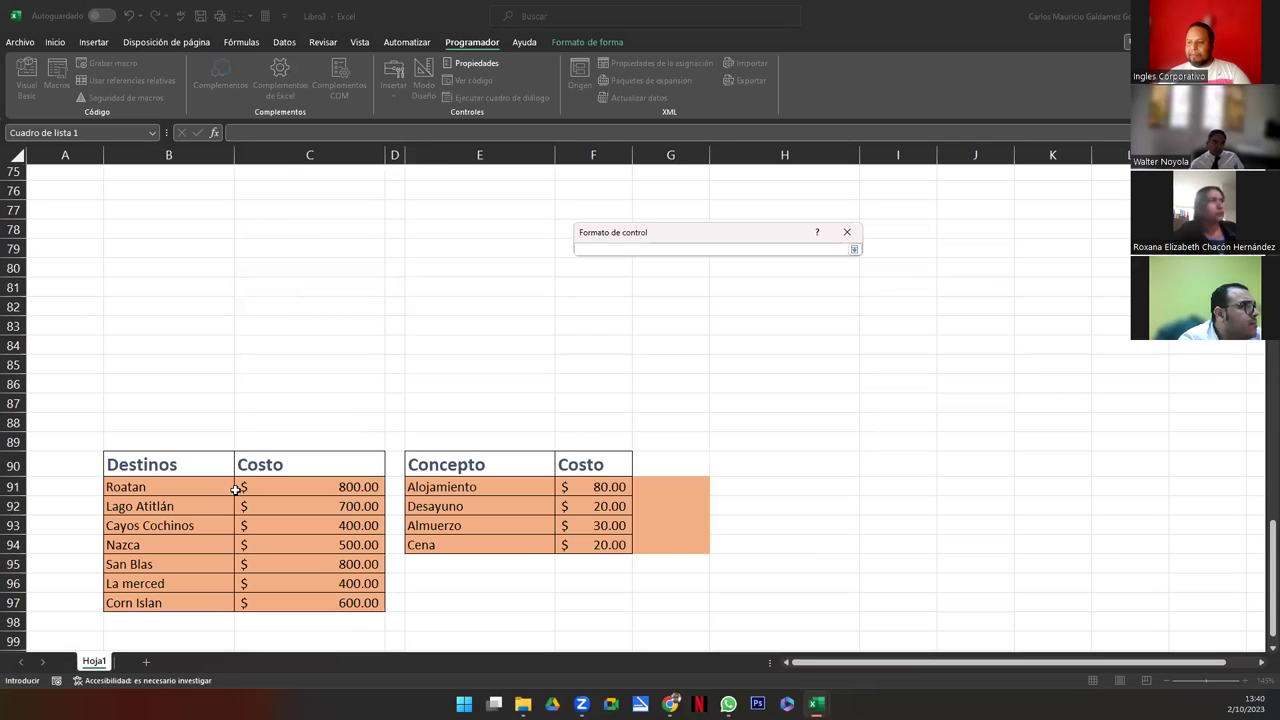
{"action": "left_click_drag", "start_coordinate": [141, 487], "coordinate": [150, 601]}
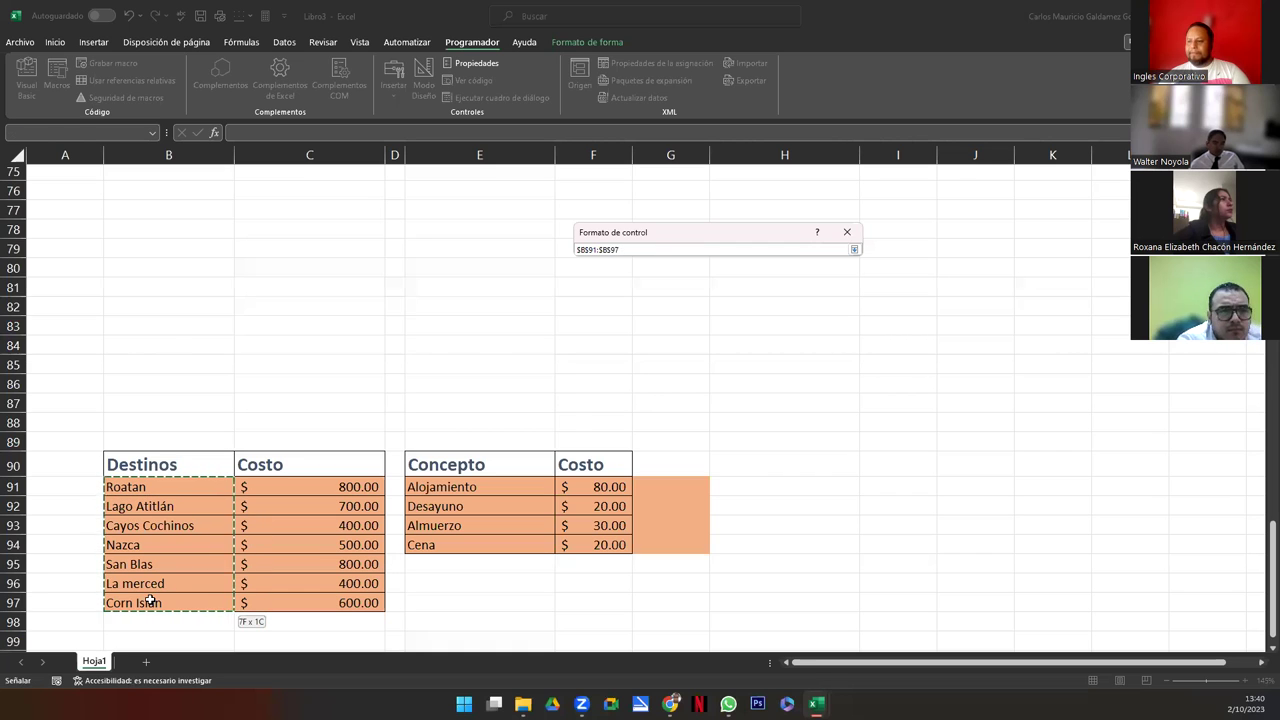
{"action": "left_click", "coordinate": [854, 249]}
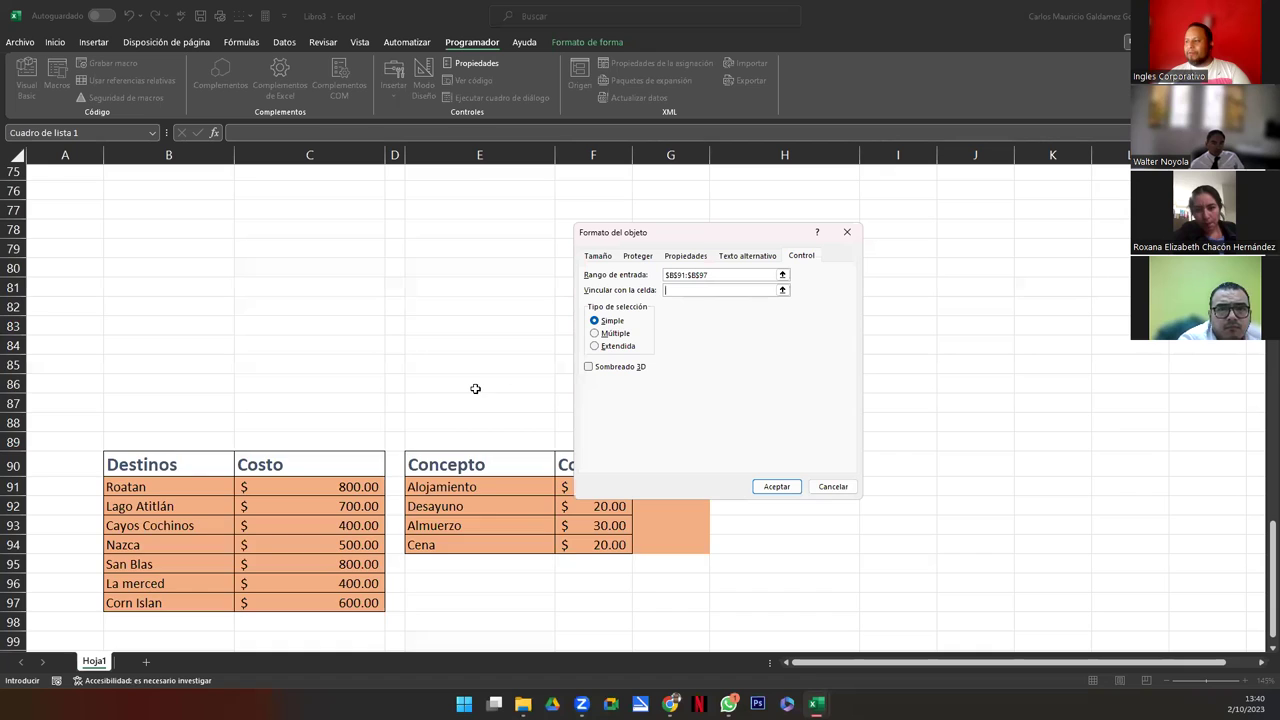
{"action": "scroll", "coordinate": [475, 388], "scroll_direction": "up", "scroll_amount": 20}
{"action": "scroll", "coordinate": [466, 371], "scroll_direction": "up", "scroll_amount": 4}
{"action": "left_click", "coordinate": [393, 229]}
Apply the list box settings linking it to D3 and release the control
{"action": "left_click", "coordinate": [768, 487]}
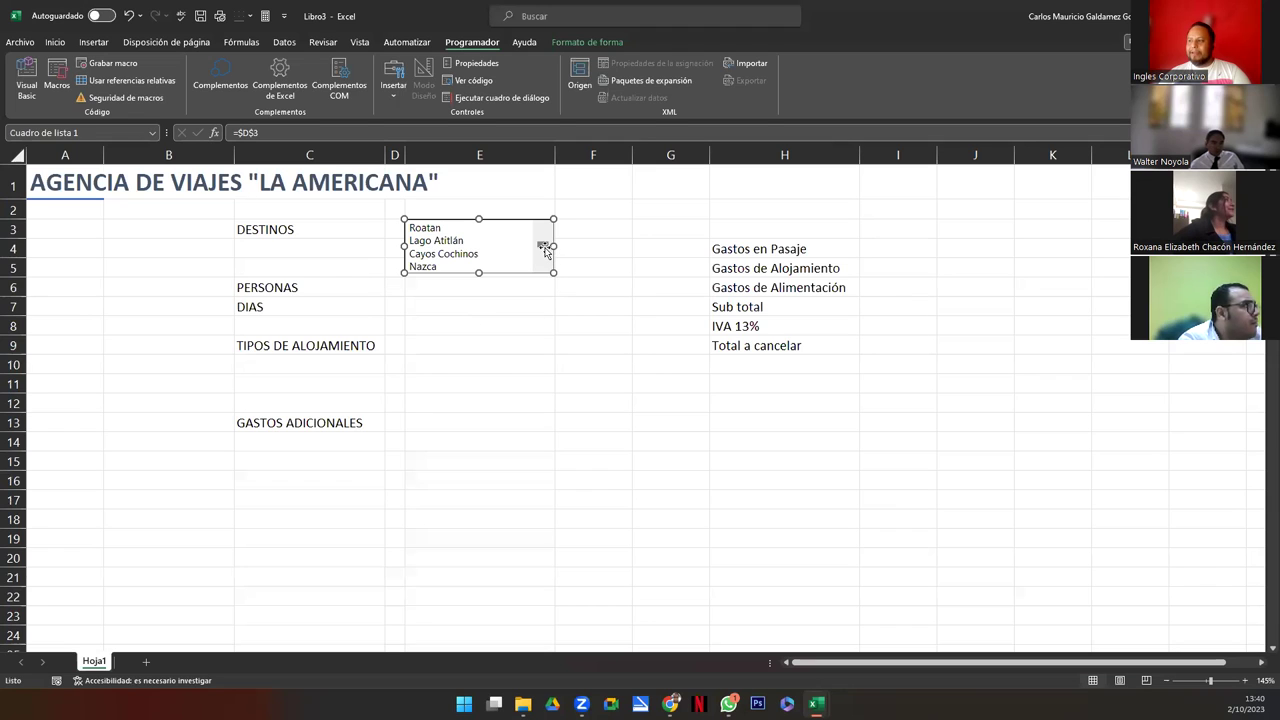
{"action": "left_click", "coordinate": [480, 331]}
{"action": "mouse_move", "coordinate": [538, 258]}
{"action": "left_mouse_down"}
{"action": "mouse_move", "coordinate": [543, 268]}
{"action": "mouse_move", "coordinate": [543, 228]}
{"action": "mouse_move", "coordinate": [543, 271]}
{"action": "mouse_move", "coordinate": [546, 217]}
{"action": "left_mouse_up"}
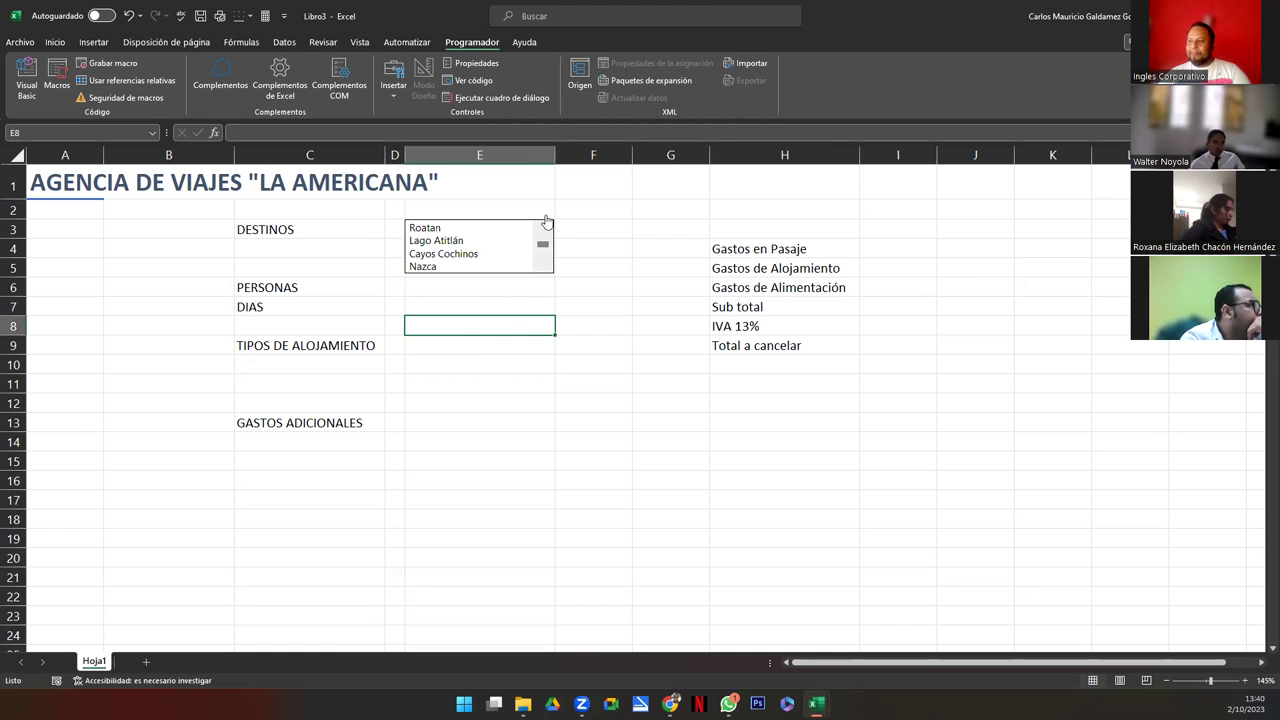
Test the list box by choosing Roatan, Lago Atitlán, Cayos Cochinos, Nazca and Corn Islan
{"action": "left_click", "coordinate": [437, 228]}
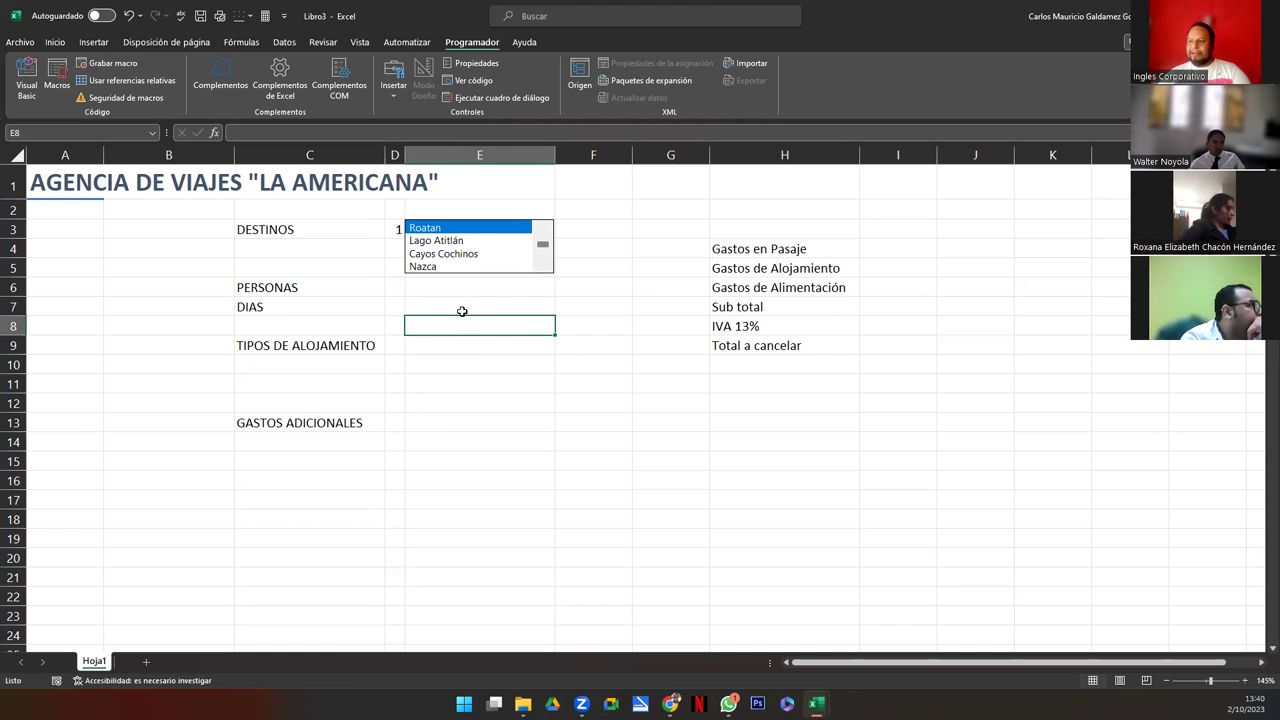
{"action": "left_click", "coordinate": [463, 242]}
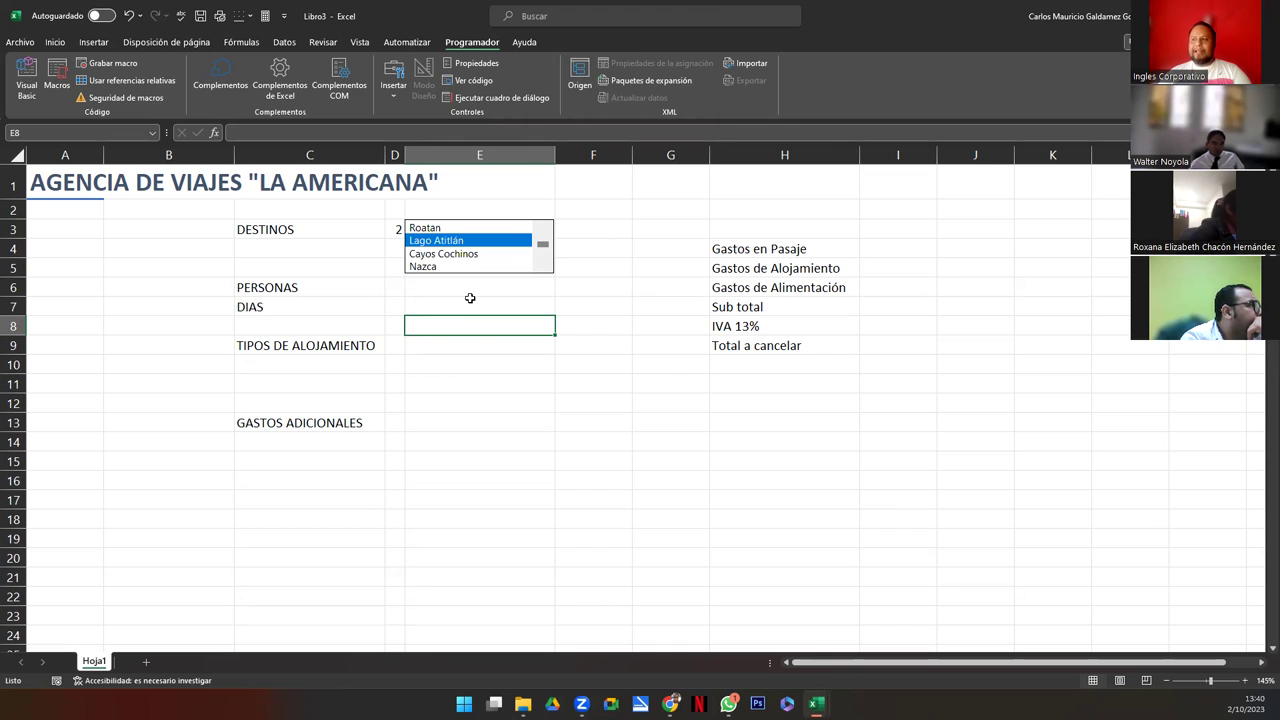
{"action": "left_click", "coordinate": [474, 256]}
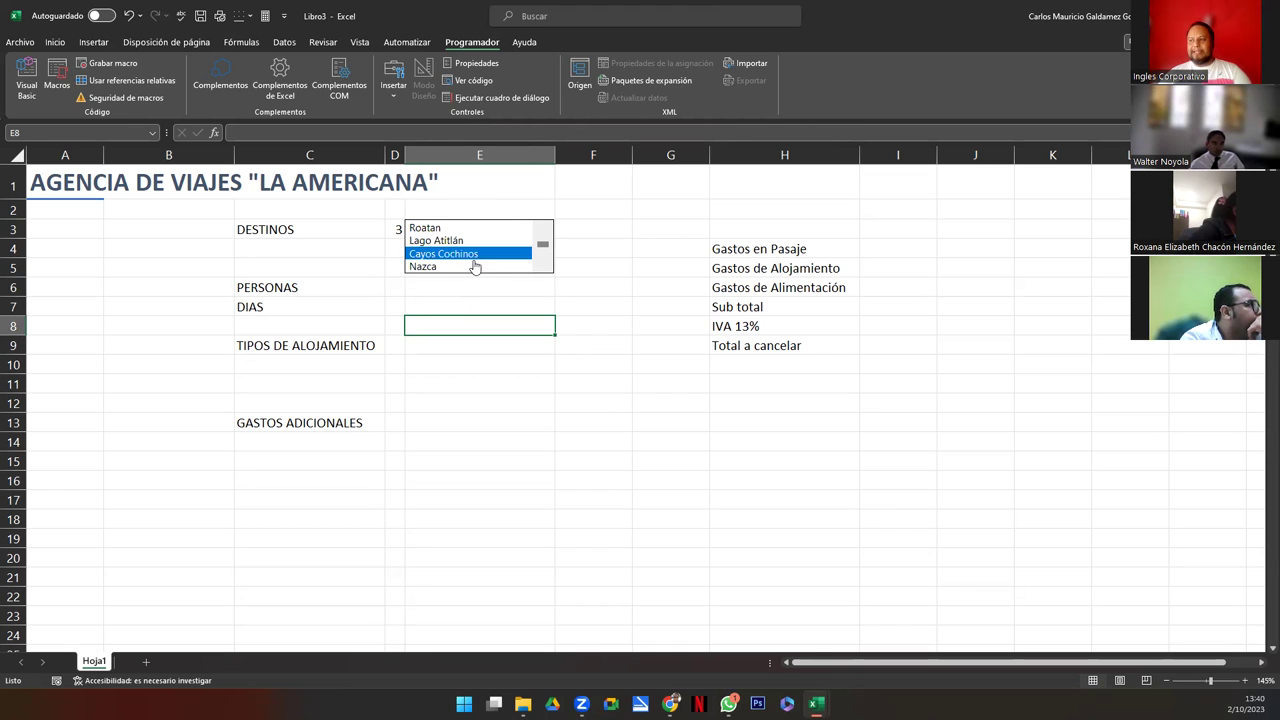
{"action": "left_click", "coordinate": [474, 266]}
{"action": "key", "text": "Return"}
{"action": "key", "text": "Return"}
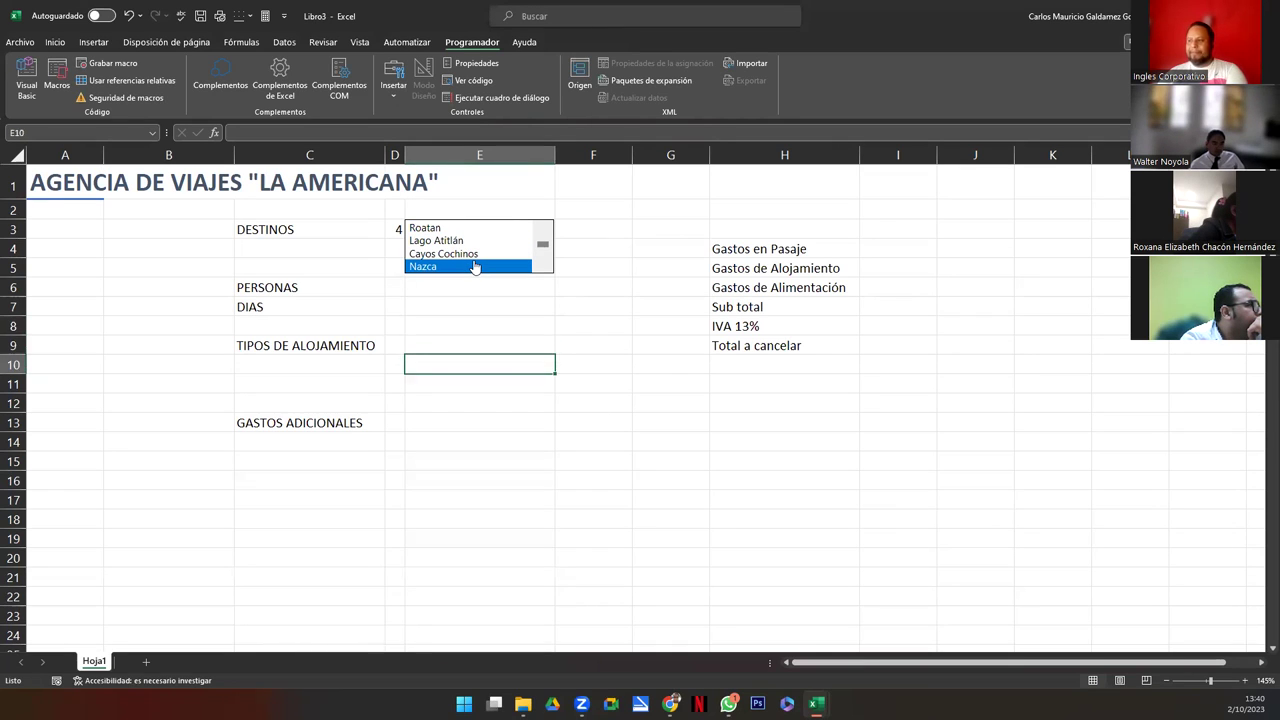
{"action": "left_click", "coordinate": [459, 256]}
{"action": "key", "text": "Return"}
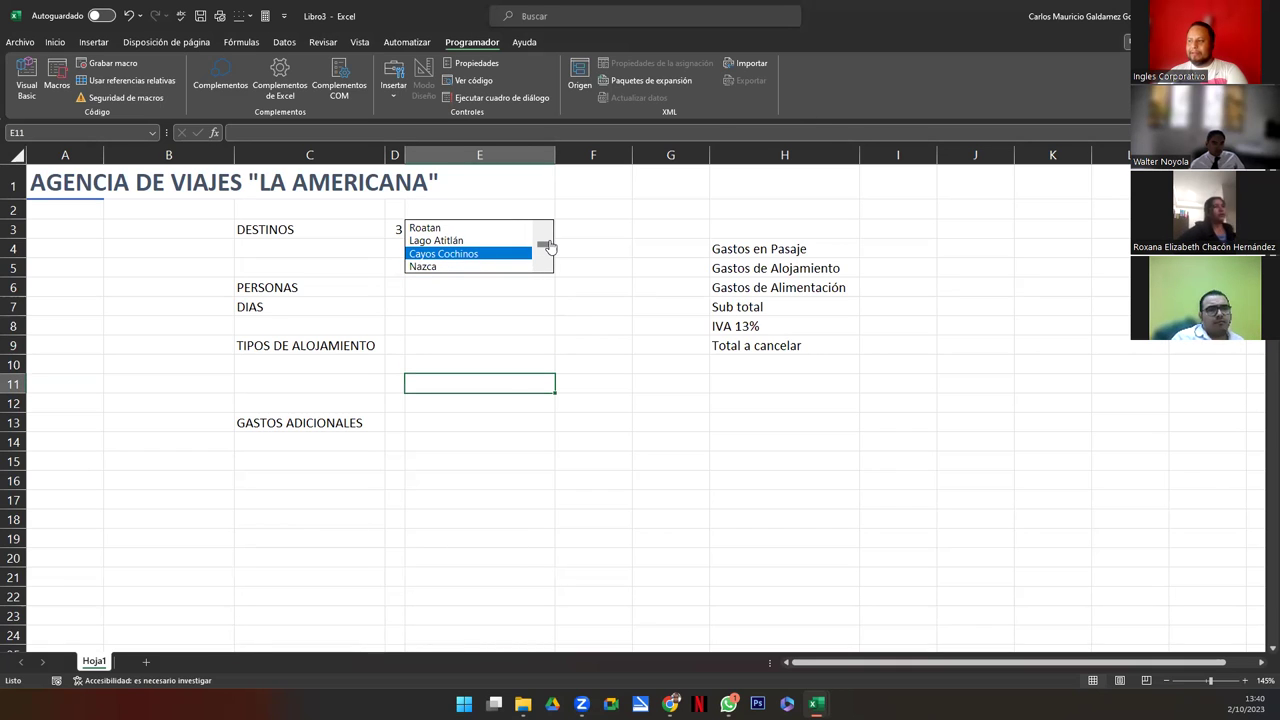
{"action": "left_click_drag", "start_coordinate": [547, 248], "coordinate": [549, 277]}
{"action": "left_click", "coordinate": [472, 266]}
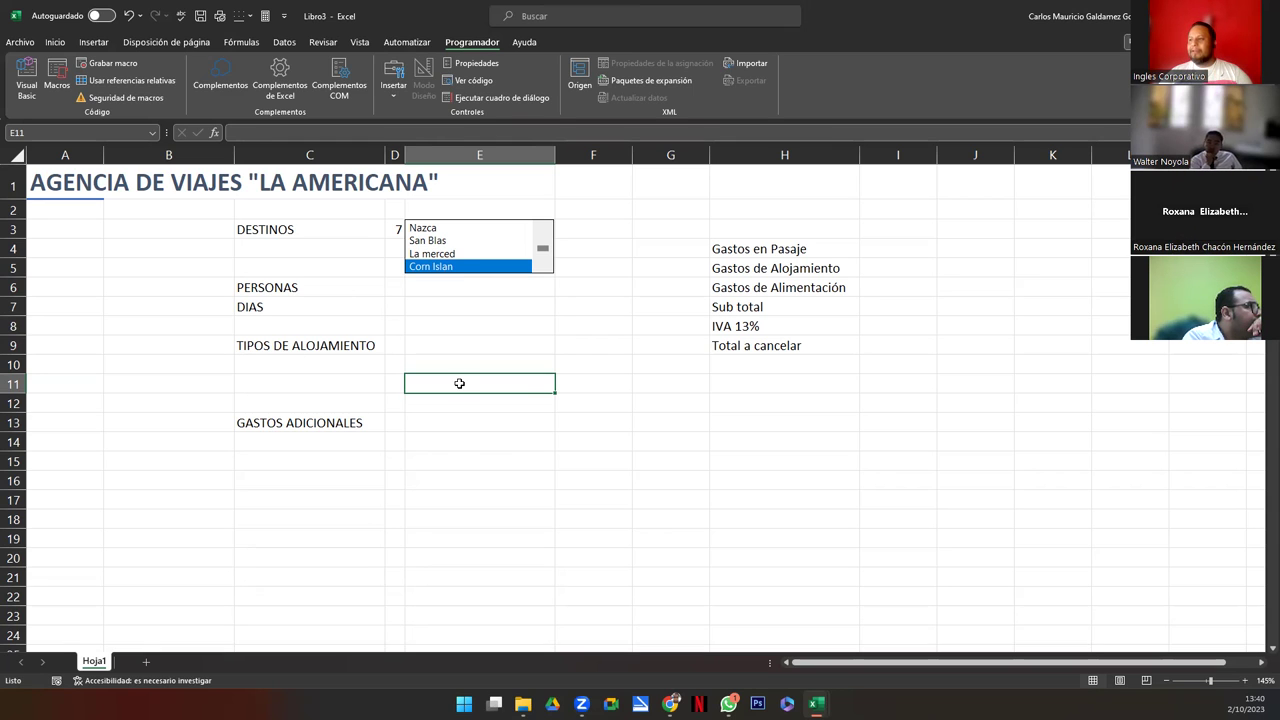
Choose San Blas, then Roatan again so D3 returns 1, and select cell E6
{"action": "left_click", "coordinate": [458, 327]}
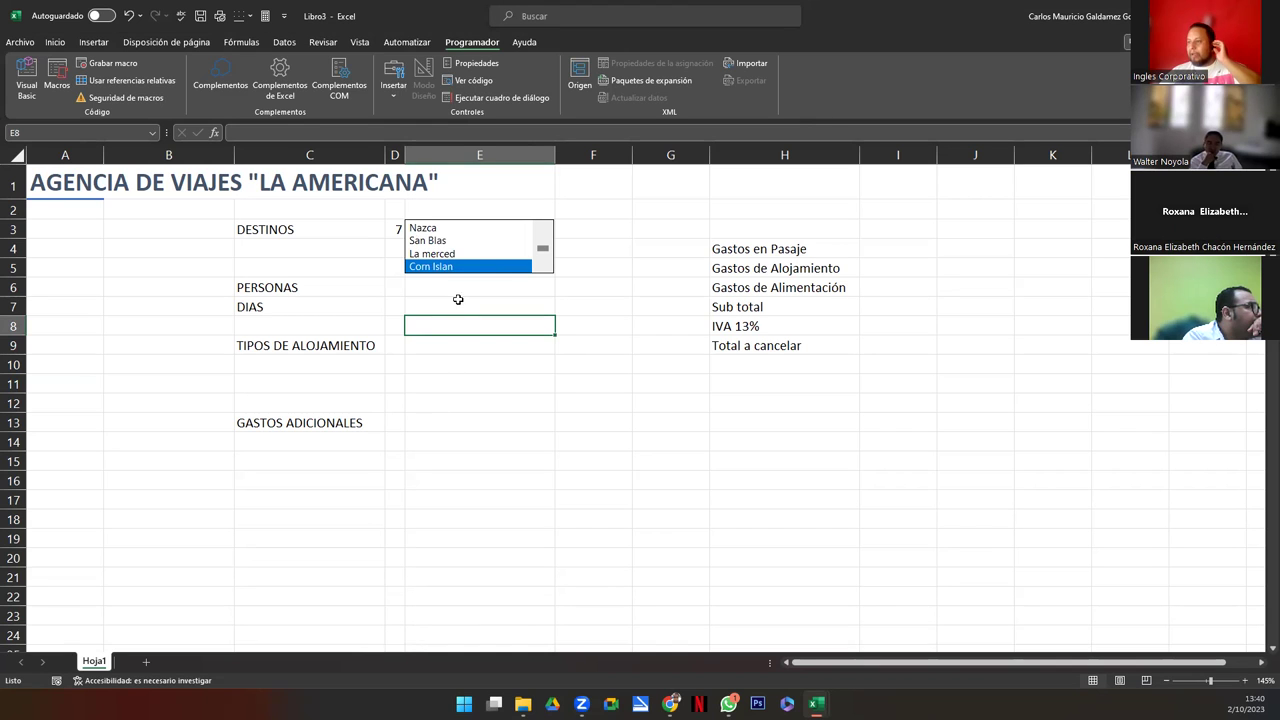
{"action": "left_click", "coordinate": [474, 241]}
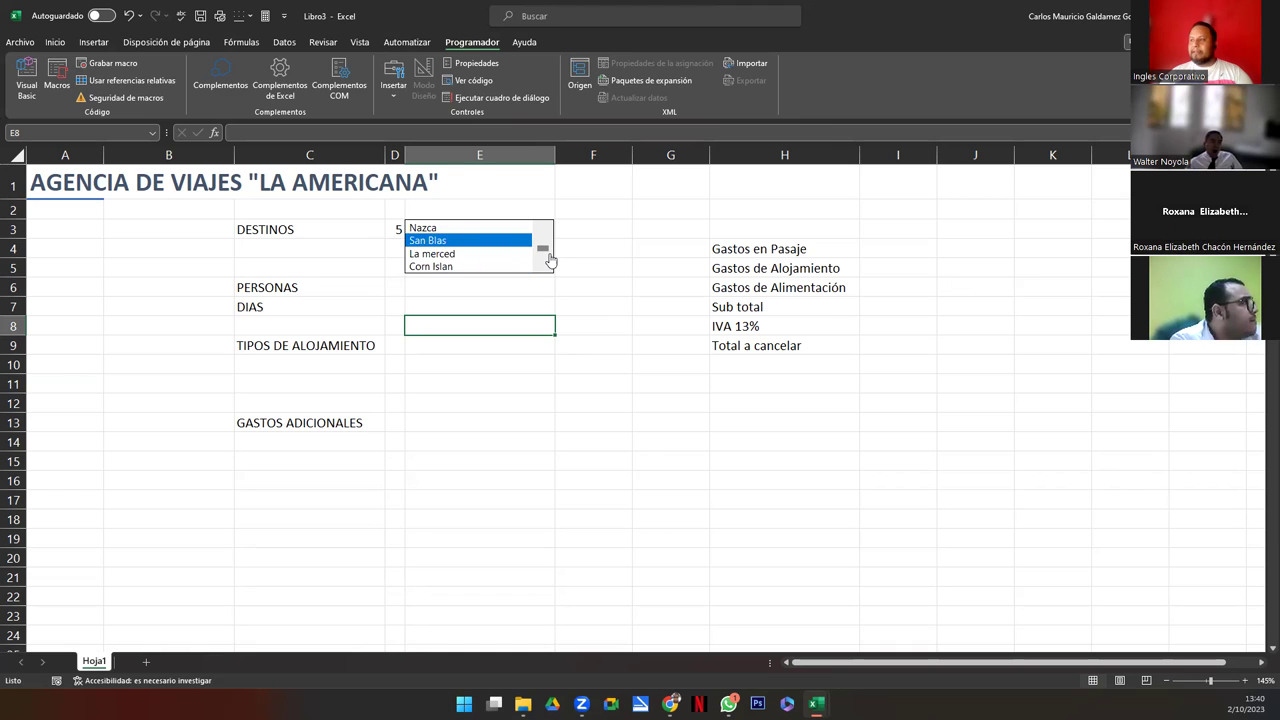
{"action": "left_click_drag", "start_coordinate": [543, 254], "coordinate": [543, 234]}
{"action": "left_click", "coordinate": [460, 231]}
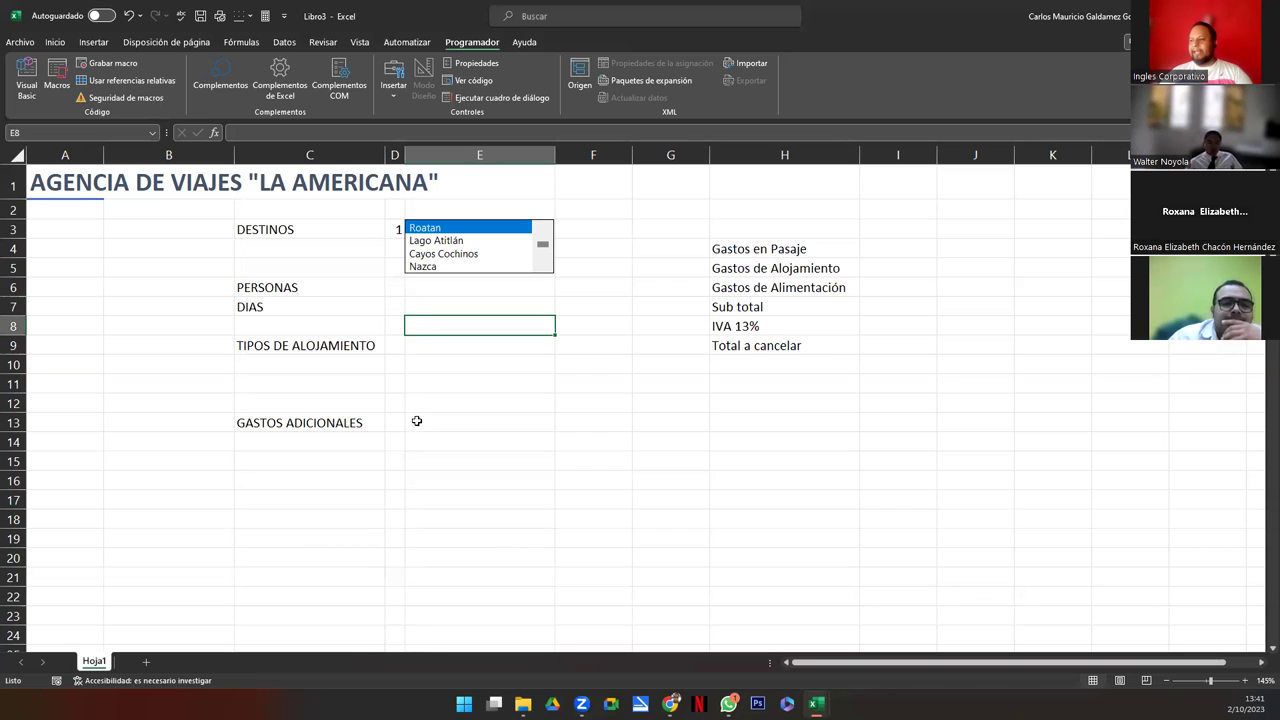
{"action": "left_click", "coordinate": [483, 396]}
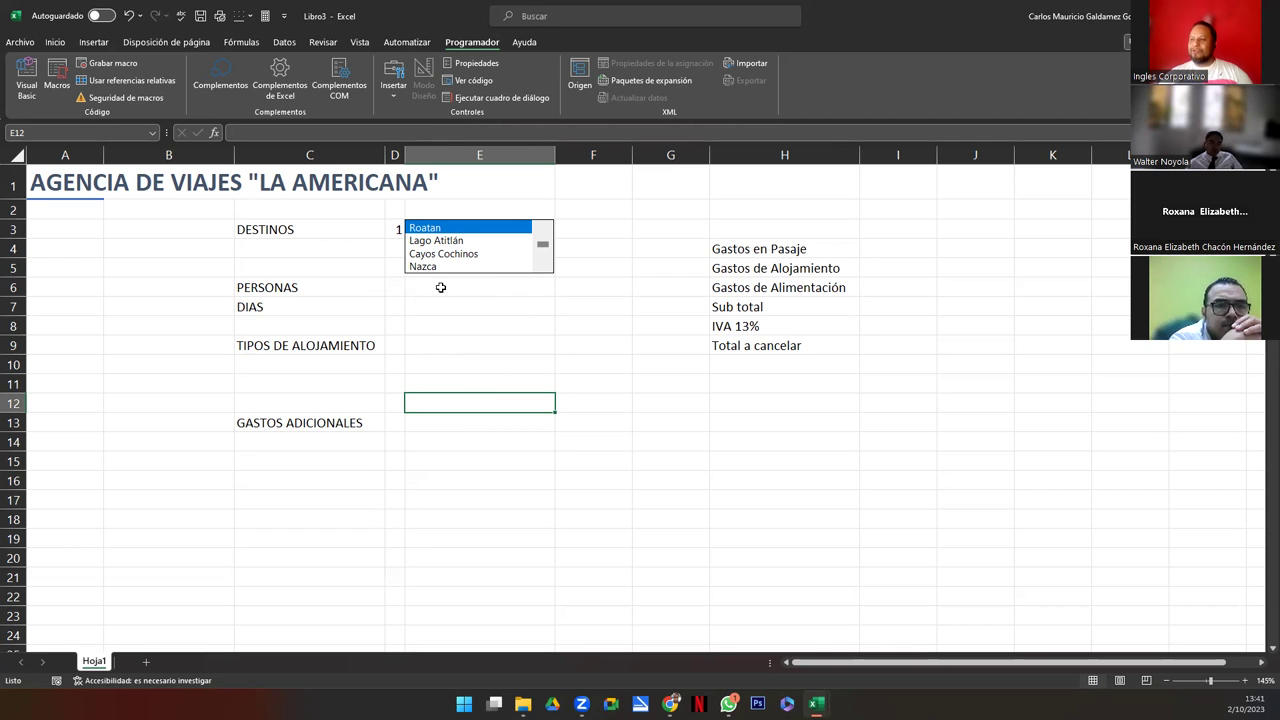
{"action": "left_click", "coordinate": [440, 287]}
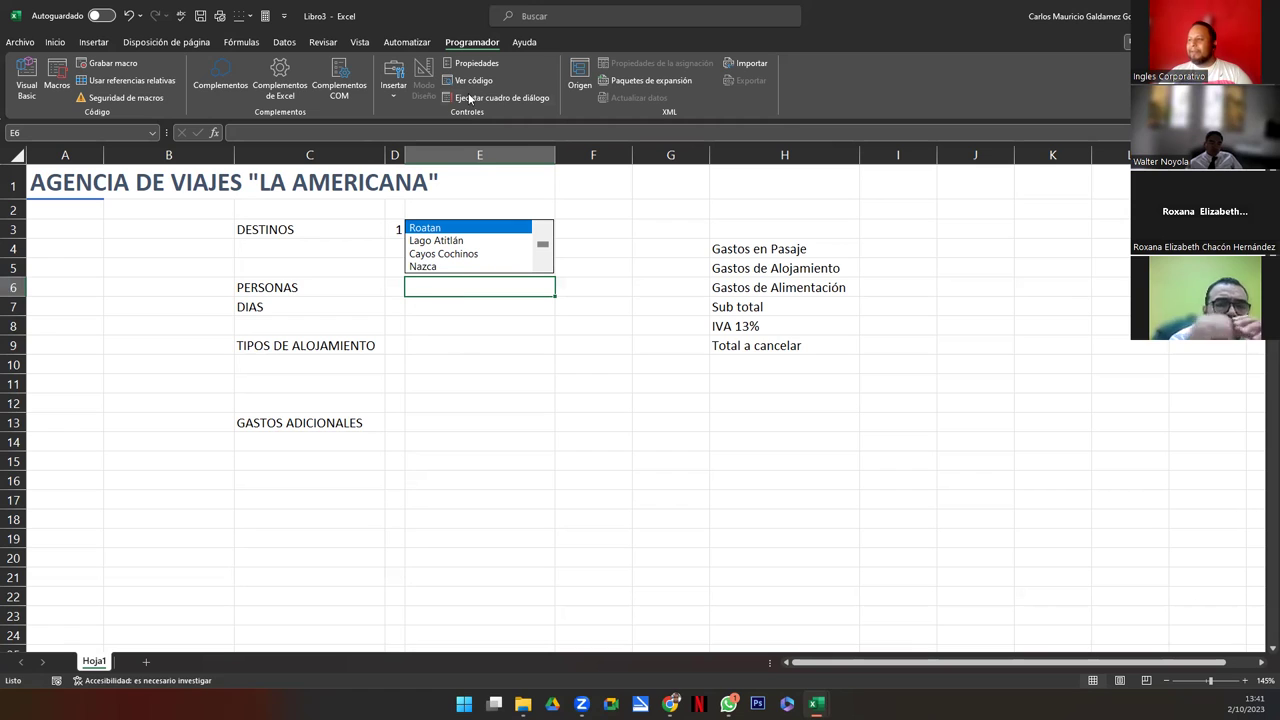
Draw a spin button at the right end of row 6 beside PERSONAS
{"action": "left_click", "coordinate": [393, 82]}
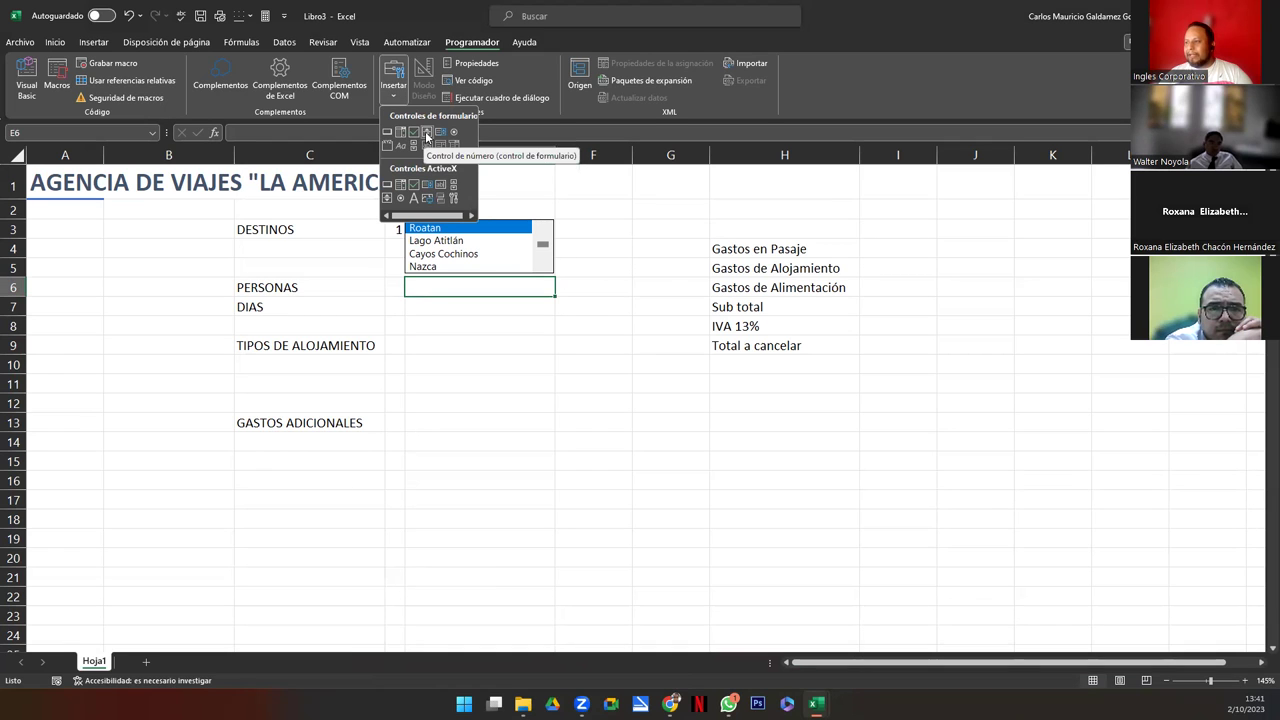
{"action": "left_click", "coordinate": [426, 133]}
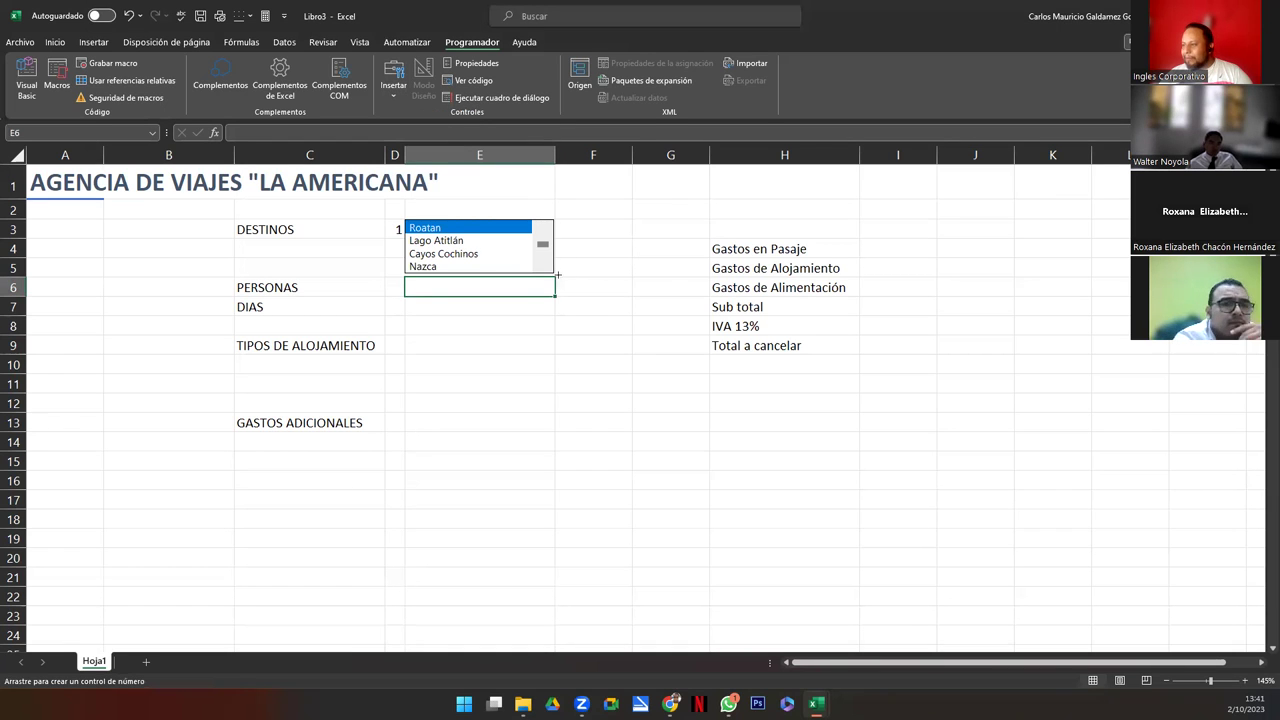
{"action": "left_click_drag", "start_coordinate": [554, 274], "coordinate": [562, 285]}
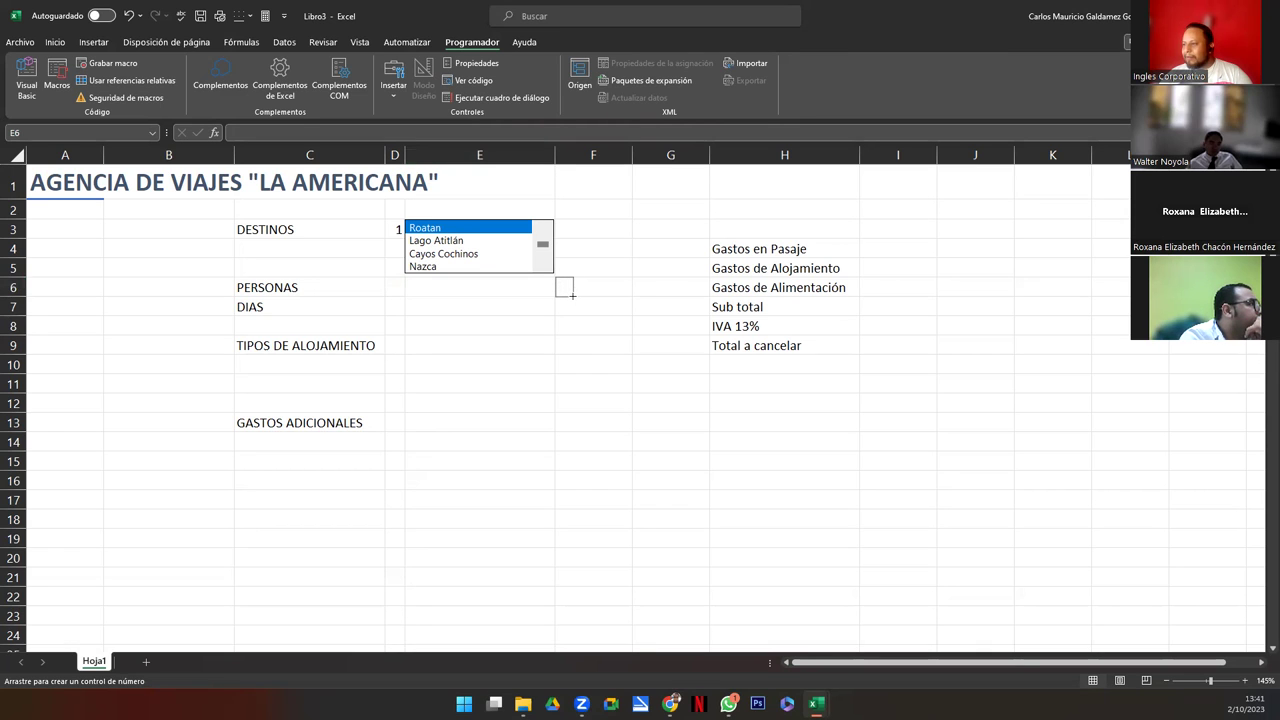
{"action": "left_click_drag", "start_coordinate": [572, 295], "coordinate": [576, 299]}
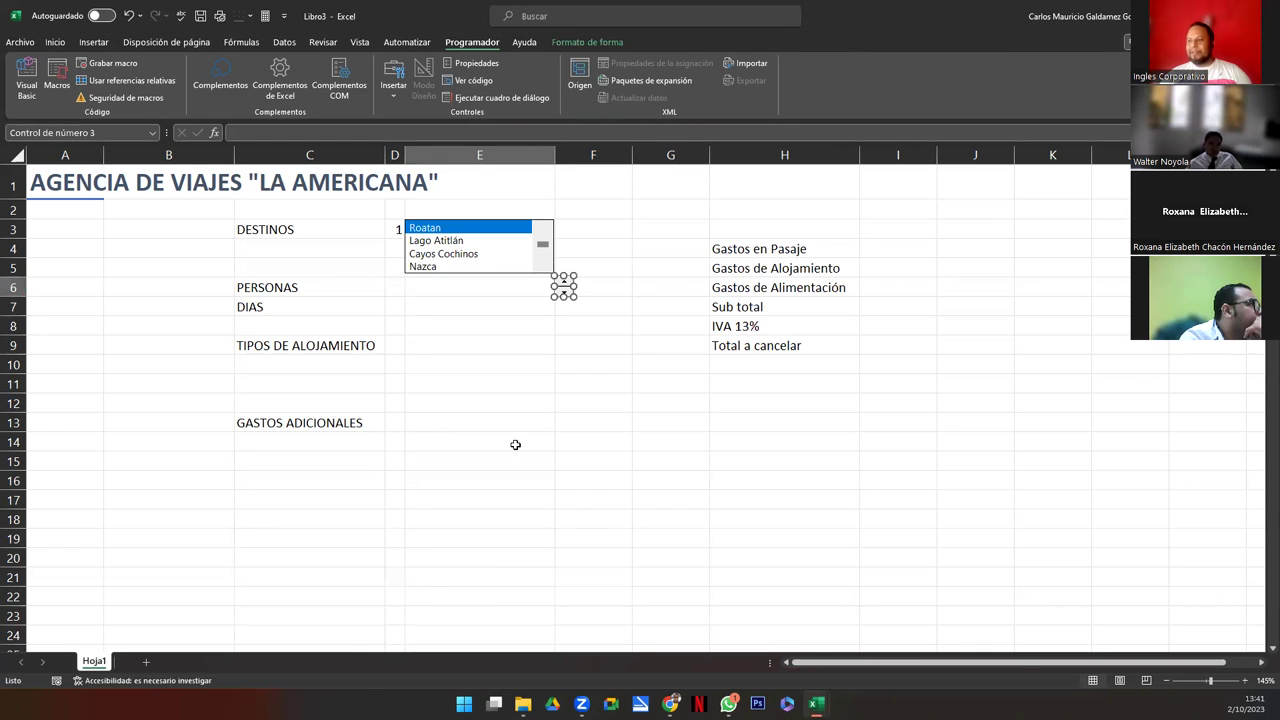
{"action": "left_click", "coordinate": [568, 398]}
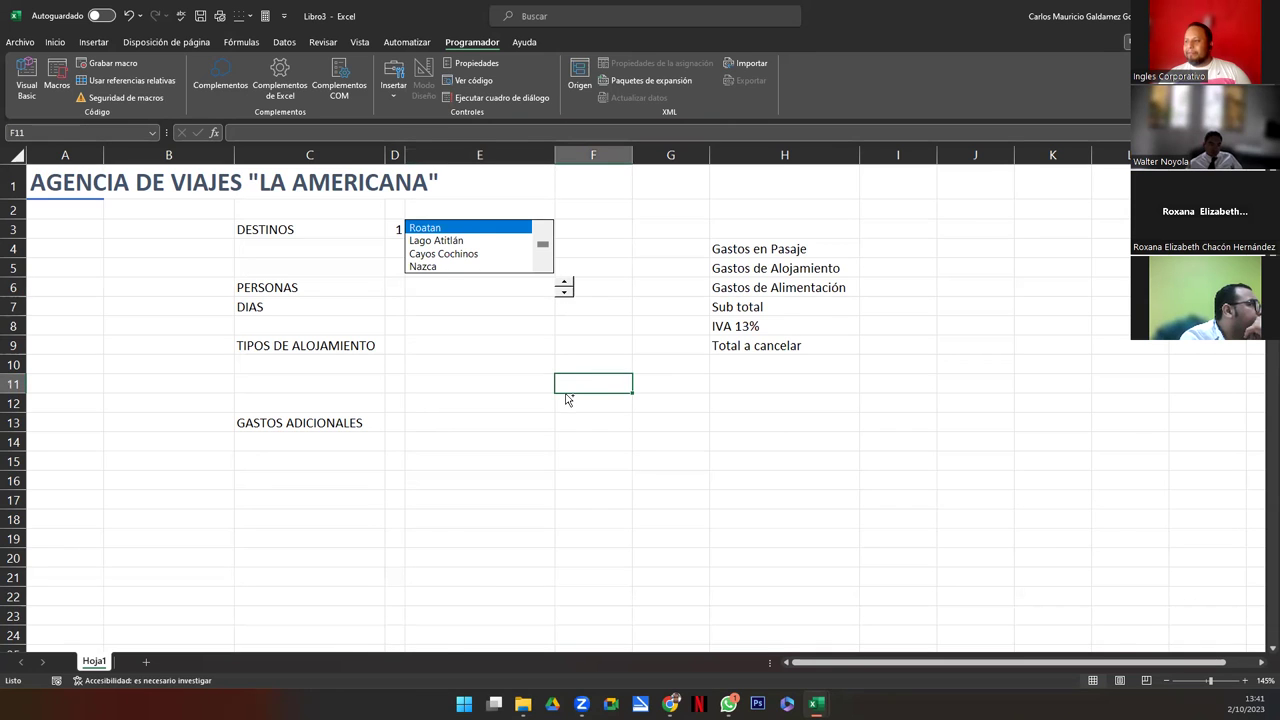
{"action": "scroll", "coordinate": [568, 393], "scroll_direction": "up", "scroll_amount": 1, "text": "ctrl"}
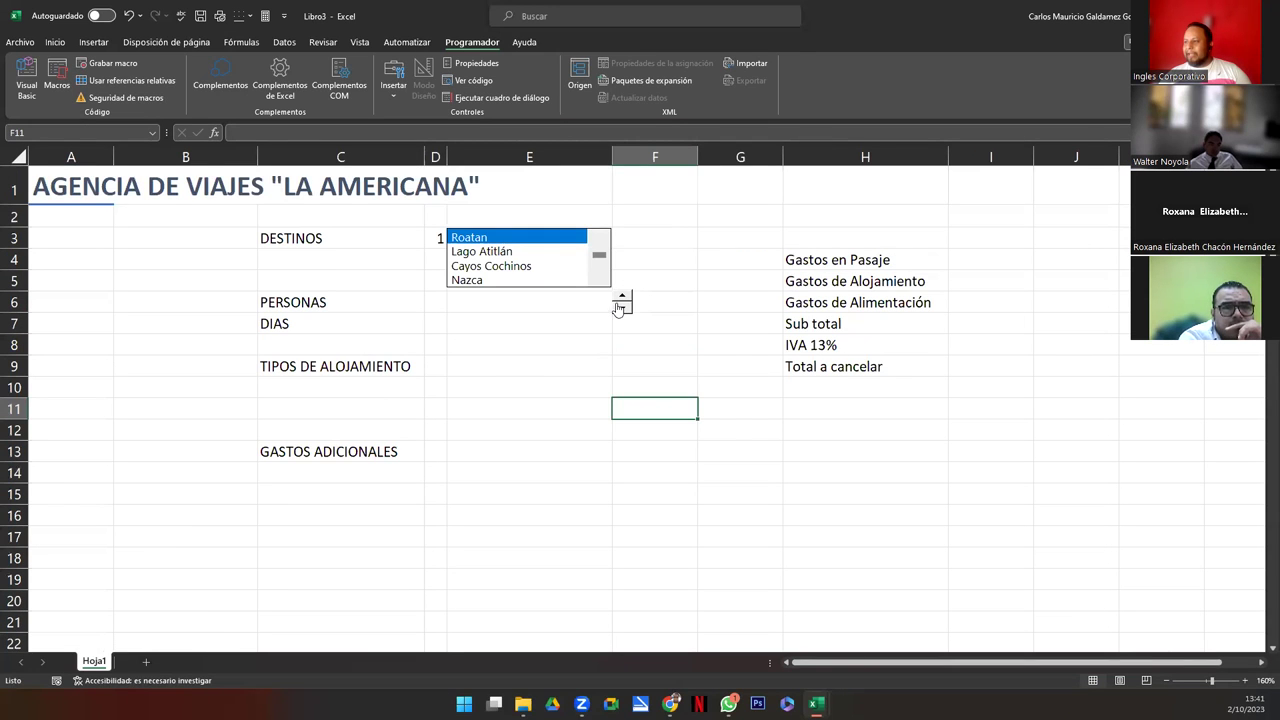
Copy the persons spin button and paste a duplicate at cell F7 below it
{"action": "right_click", "coordinate": [619, 308]}
{"action": "key", "text": "Escape"}
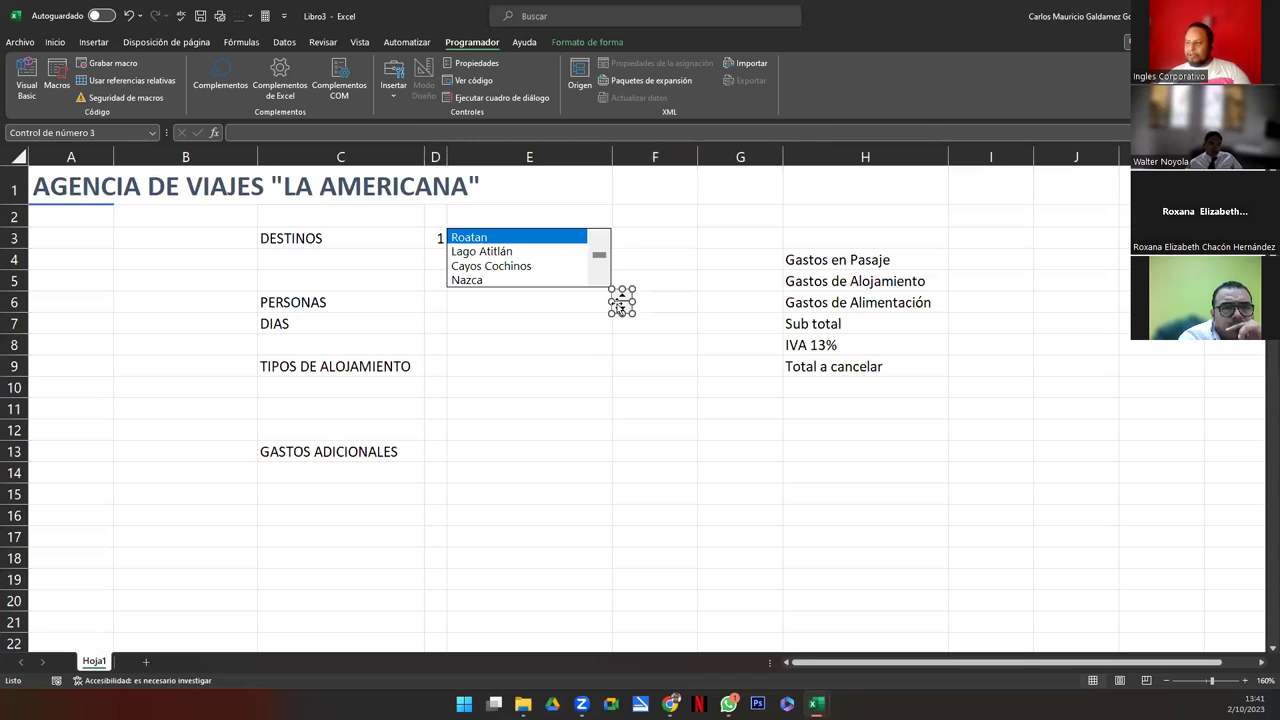
{"action": "left_click", "coordinate": [620, 380]}
{"action": "left_click", "coordinate": [623, 325]}
{"action": "key", "text": "ctrl+v"}
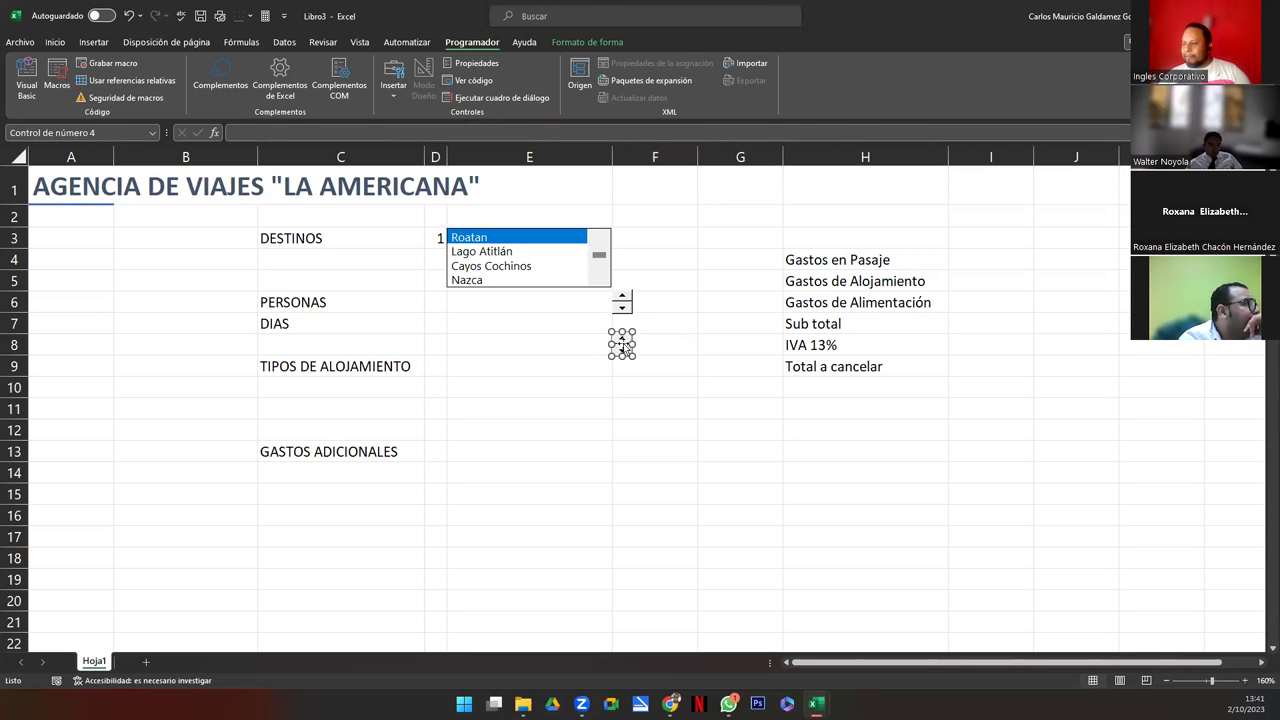
{"action": "left_click_drag", "start_coordinate": [334, 327], "coordinate": [360, 455]}
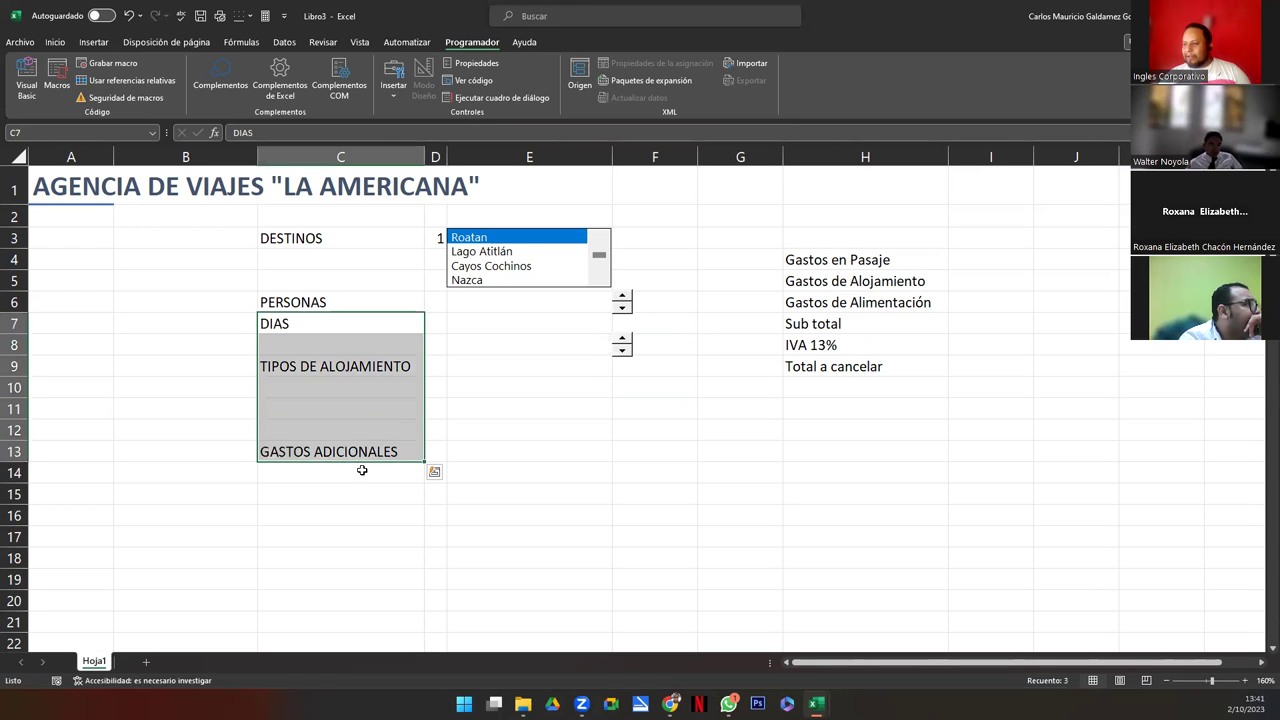
Shift the labels from DIAS down one row and give cells E6 and E8 all borders
{"action": "left_click_drag", "start_coordinate": [363, 465], "coordinate": [363, 486]}
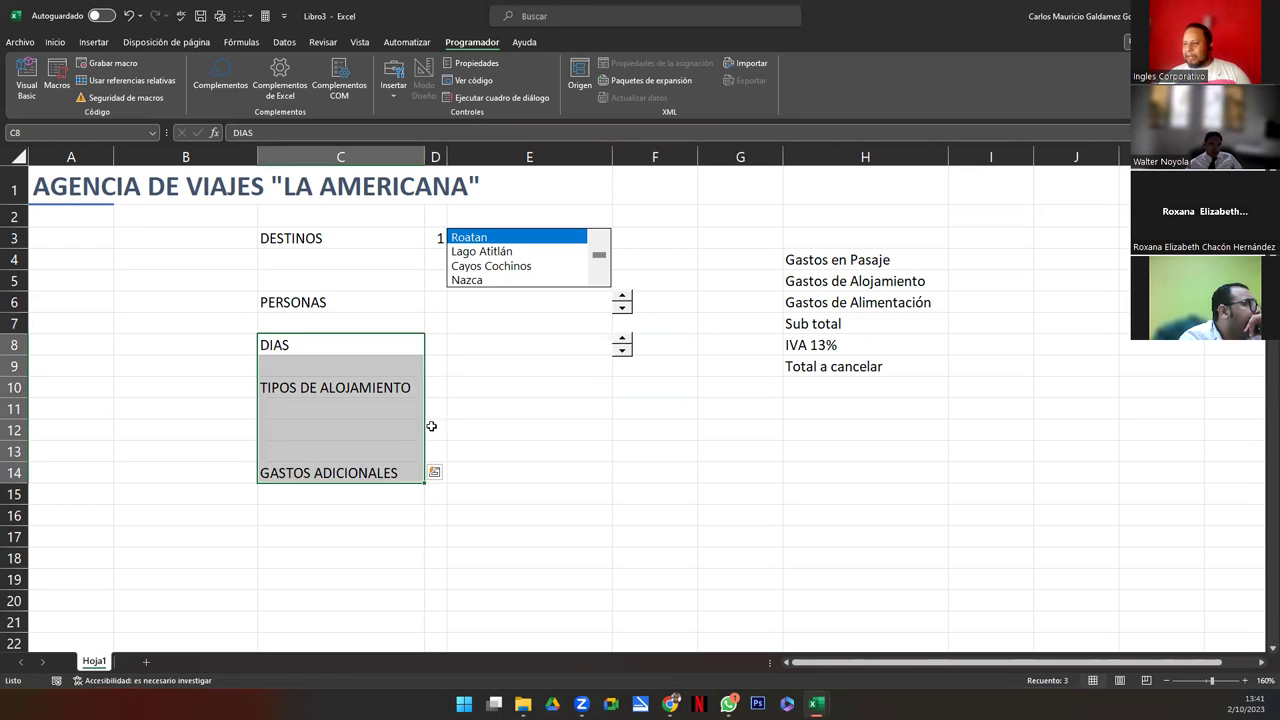
{"action": "left_click", "coordinate": [652, 367]}
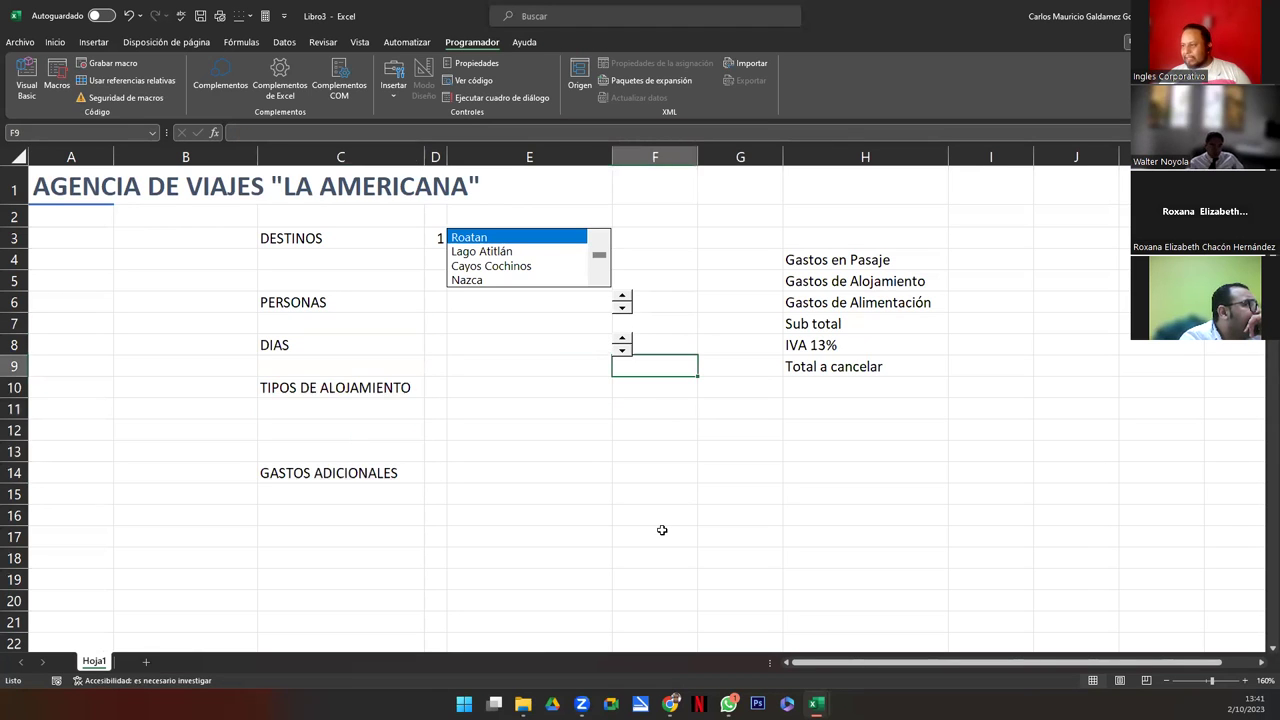
{"action": "left_click", "coordinate": [544, 310]}
{"action": "left_click", "coordinate": [550, 352]}
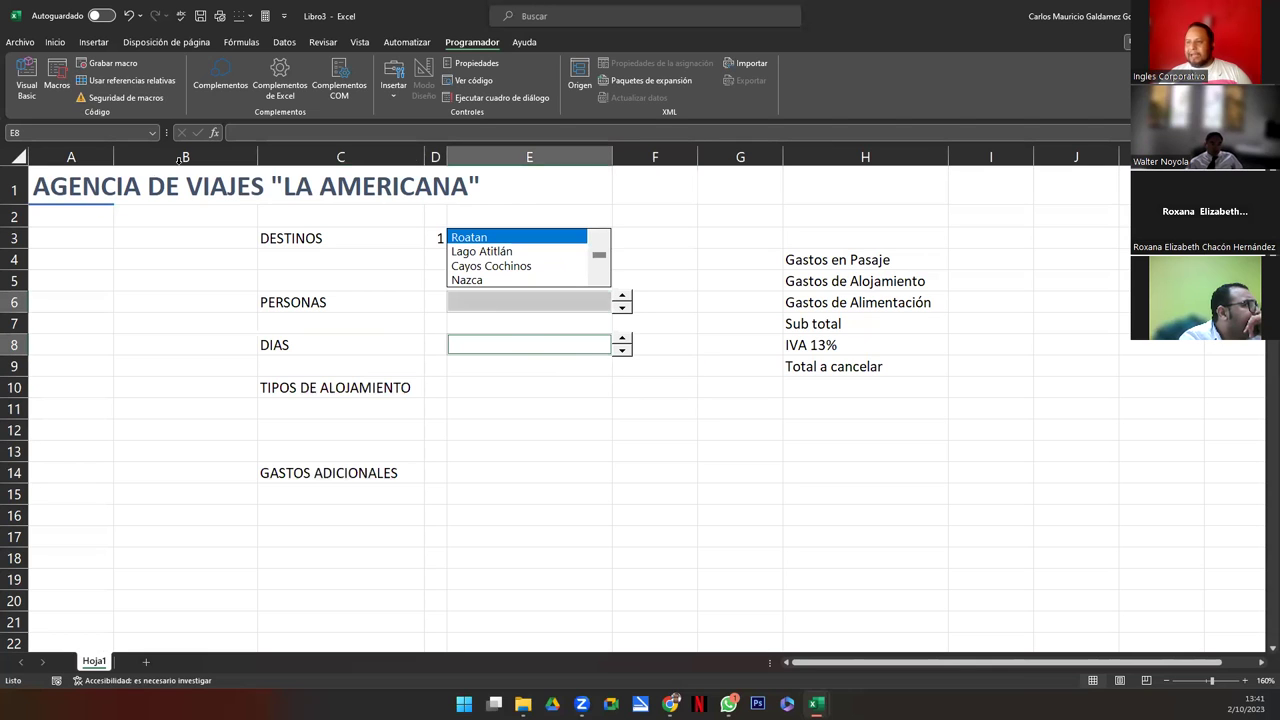
{"action": "left_click", "coordinate": [55, 42]}
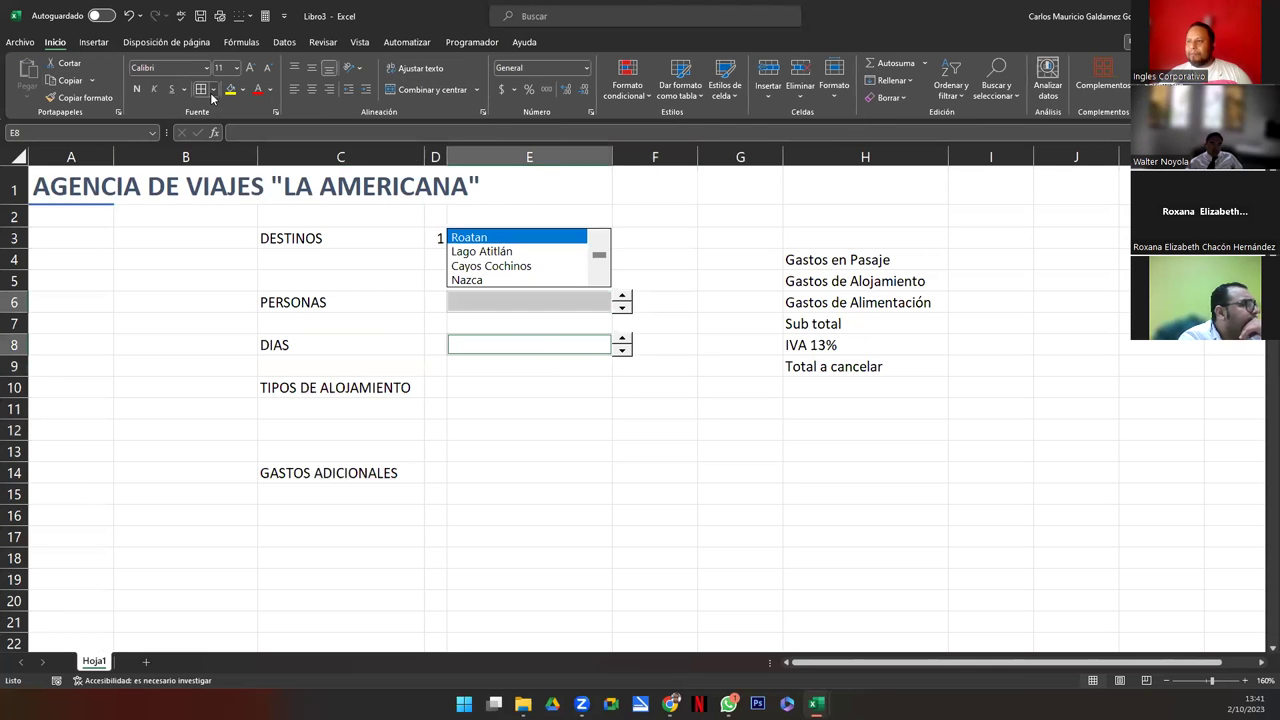
{"action": "left_click", "coordinate": [213, 89]}
{"action": "left_click", "coordinate": [240, 260]}
{"action": "left_click", "coordinate": [520, 410]}
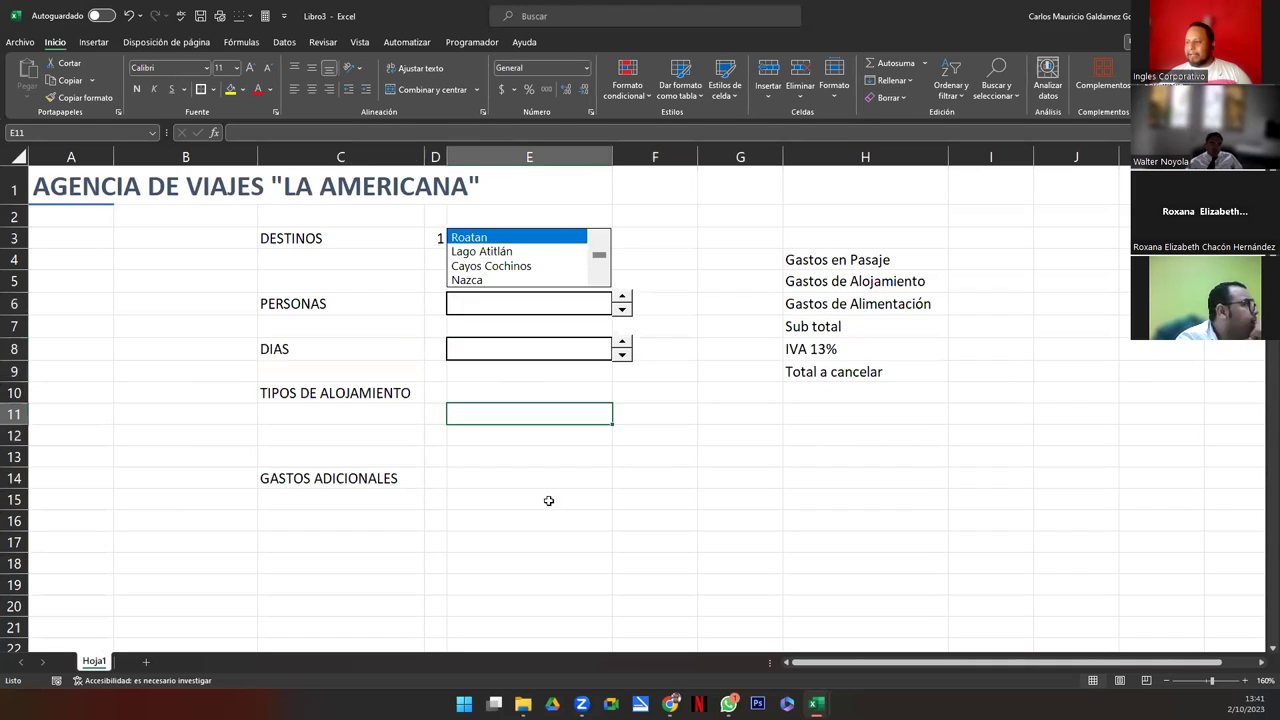
Select the persons and days spin buttons in turn, ending on the persons one's shortcut menu
{"action": "right_click", "coordinate": [623, 312]}
{"action": "key", "text": "Escape"}
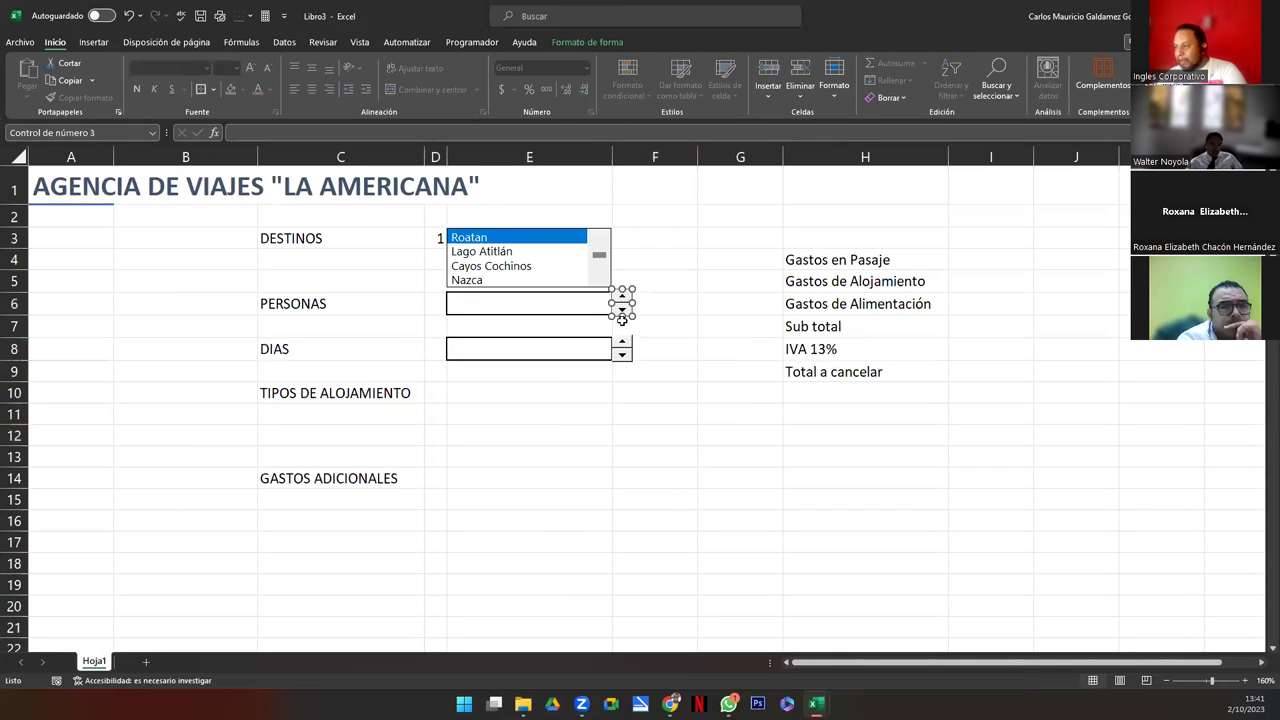
{"action": "right_click", "coordinate": [623, 353]}
{"action": "key", "text": "Escape"}
{"action": "left_click", "coordinate": [610, 398]}
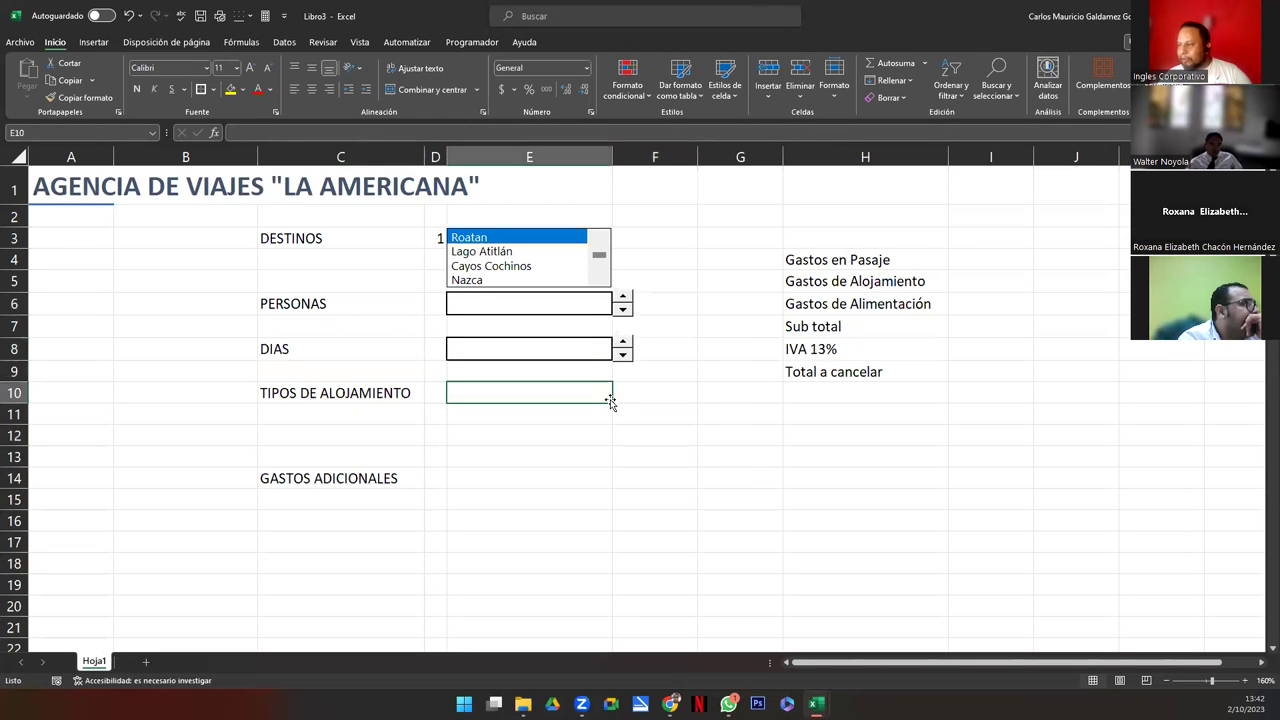
{"action": "right_click", "coordinate": [624, 313]}
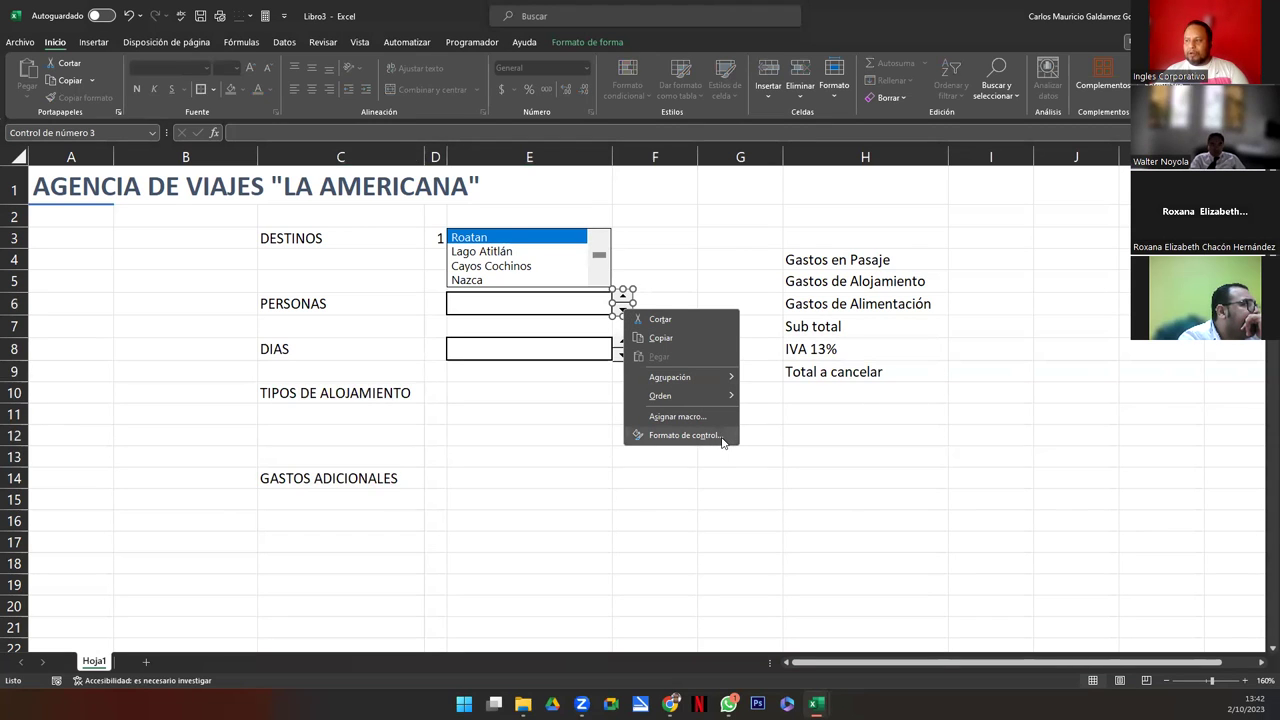
Set the persons spin button to current 1, minimum 1, maximum 10, increment 1, linked to $E$6
{"action": "left_click", "coordinate": [685, 435]}
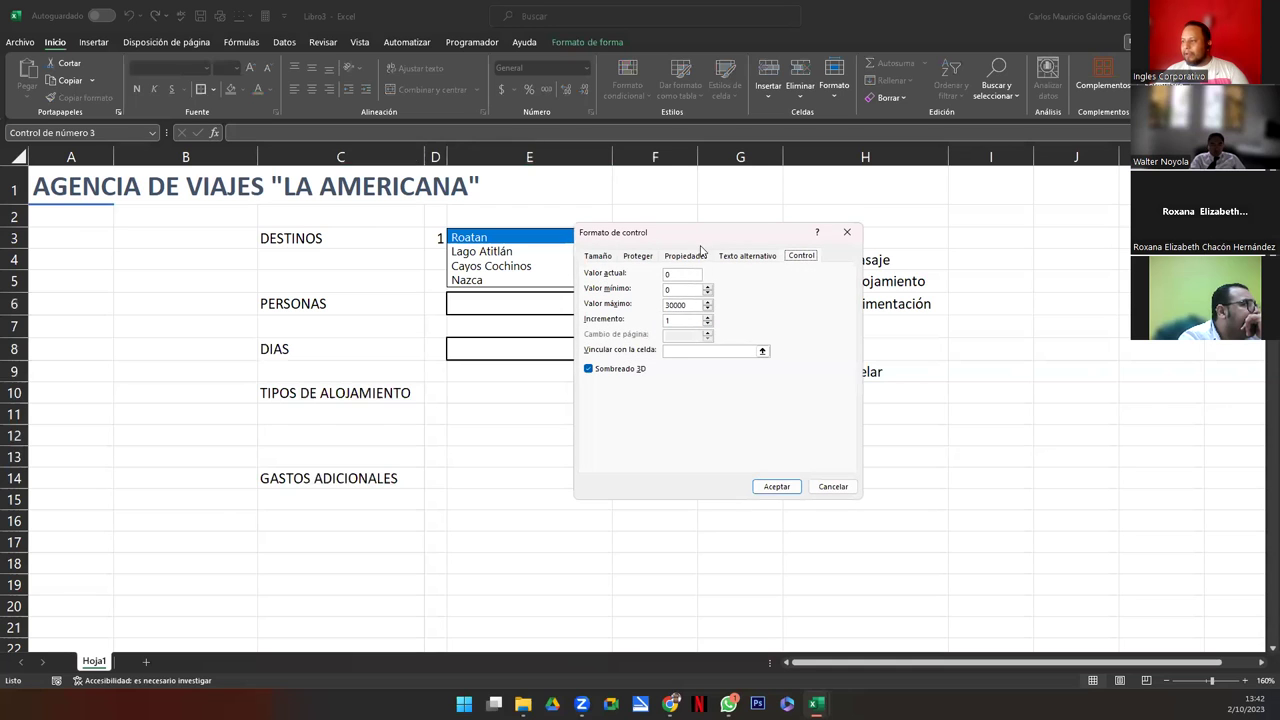
{"action": "left_click_drag", "start_coordinate": [703, 243], "coordinate": [796, 243]}
{"action": "left_click", "coordinate": [766, 275]}
{"action": "type", "text": "1"}
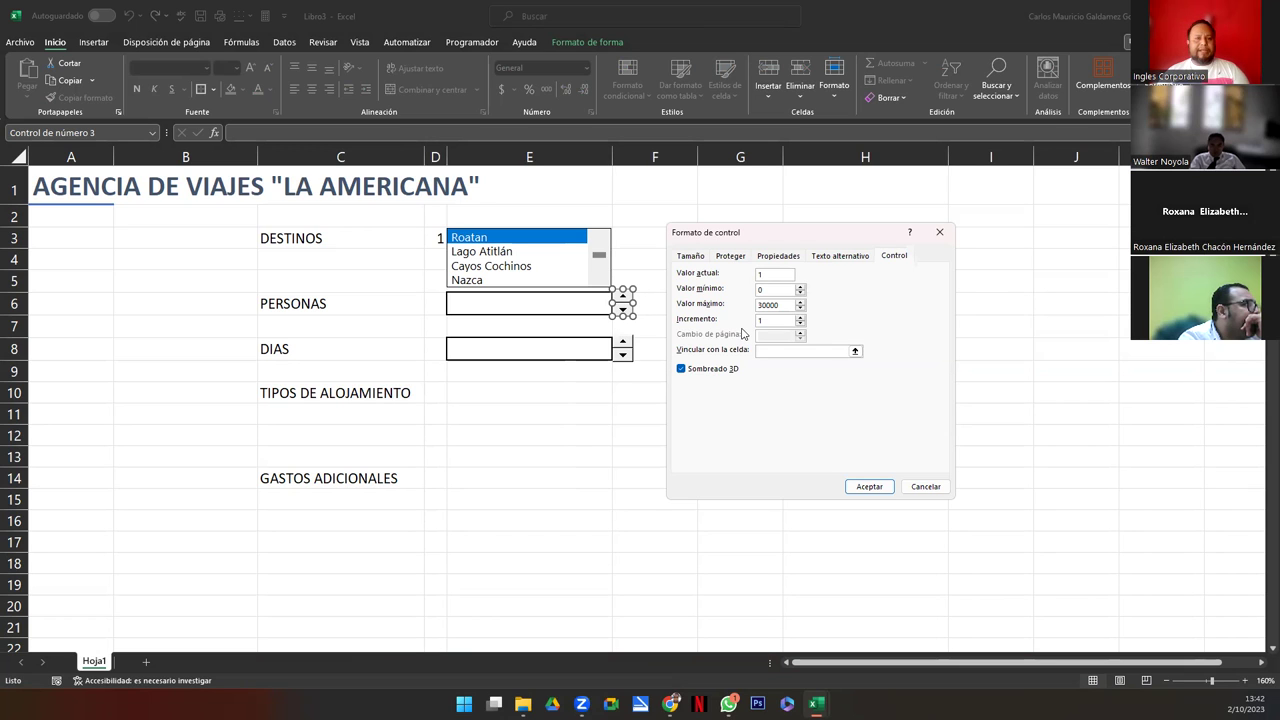
{"action": "key", "text": "Tab"}
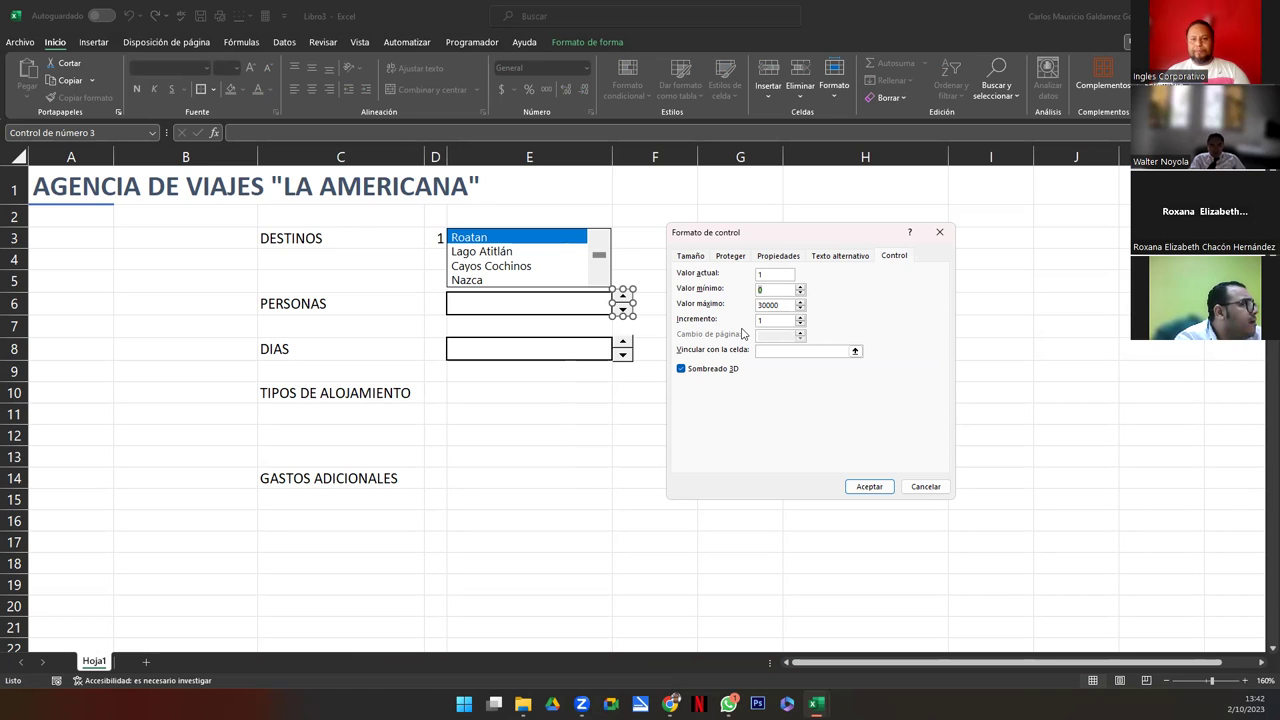
{"action": "key", "text": "Tab"}
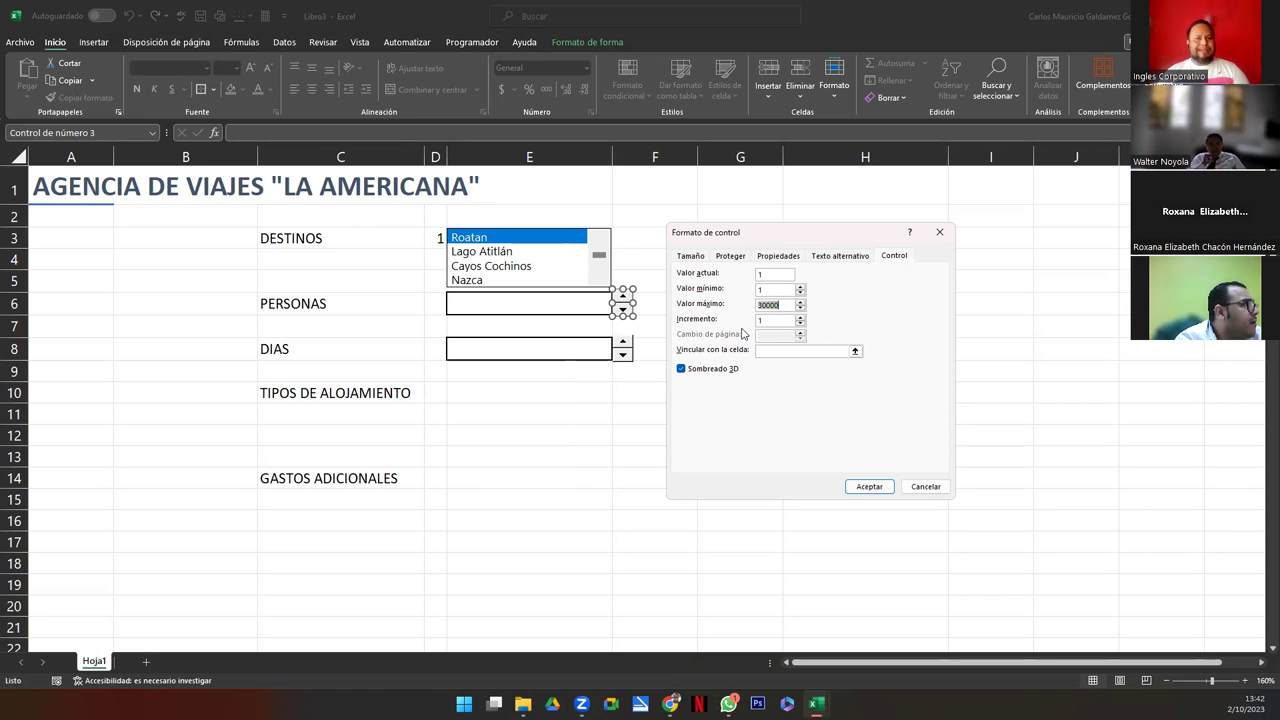
{"action": "type", "text": "10"}
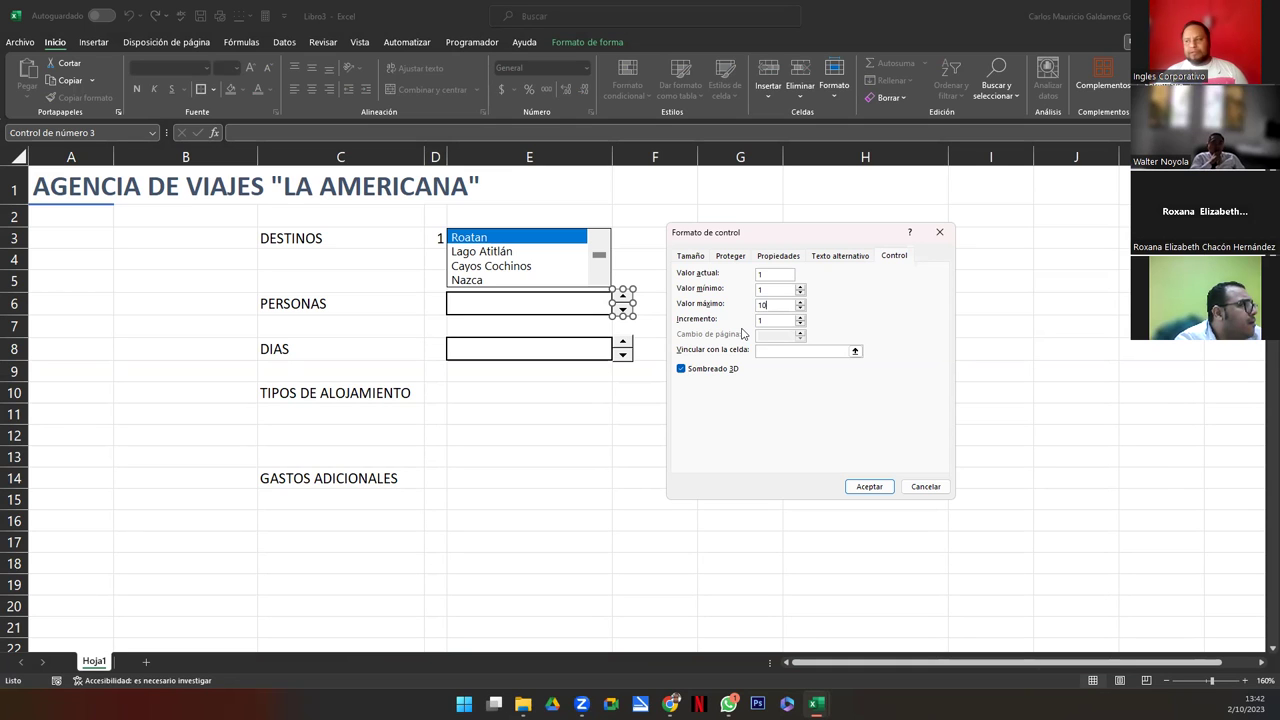
{"action": "left_click", "coordinate": [777, 321]}
{"action": "left_click", "coordinate": [773, 349]}
{"action": "left_click", "coordinate": [773, 352]}
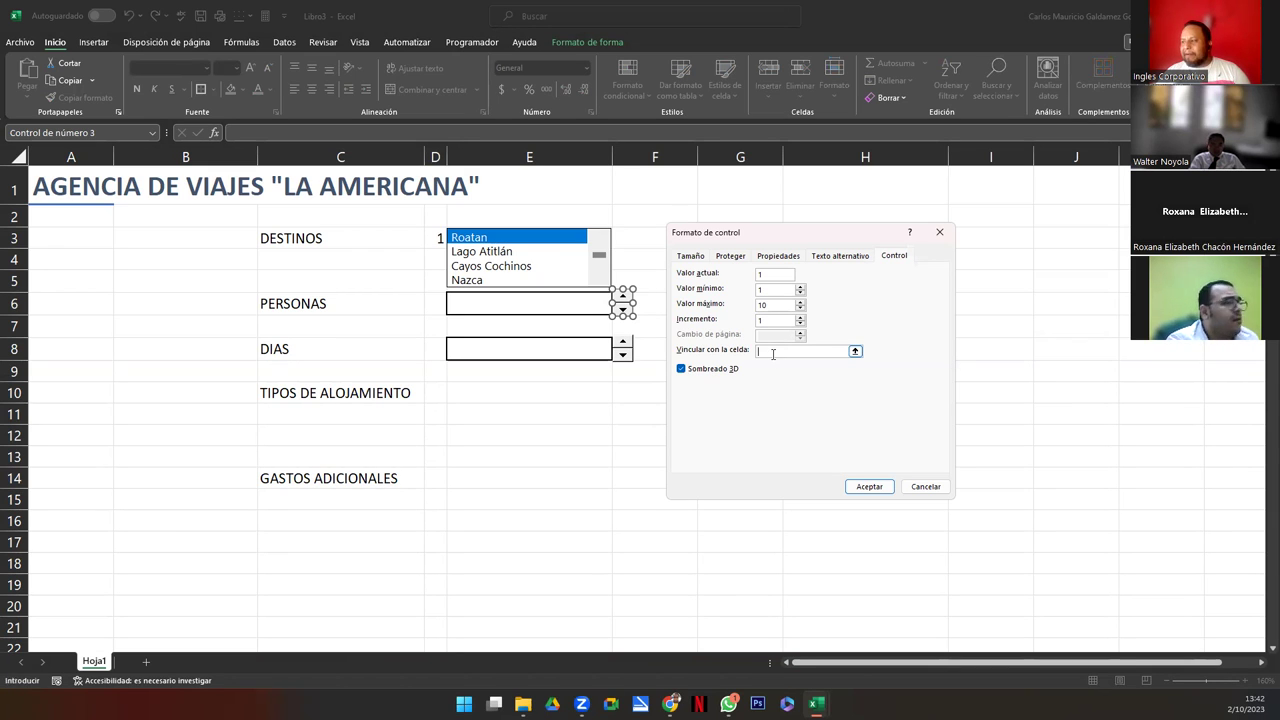
{"action": "left_click", "coordinate": [569, 307]}
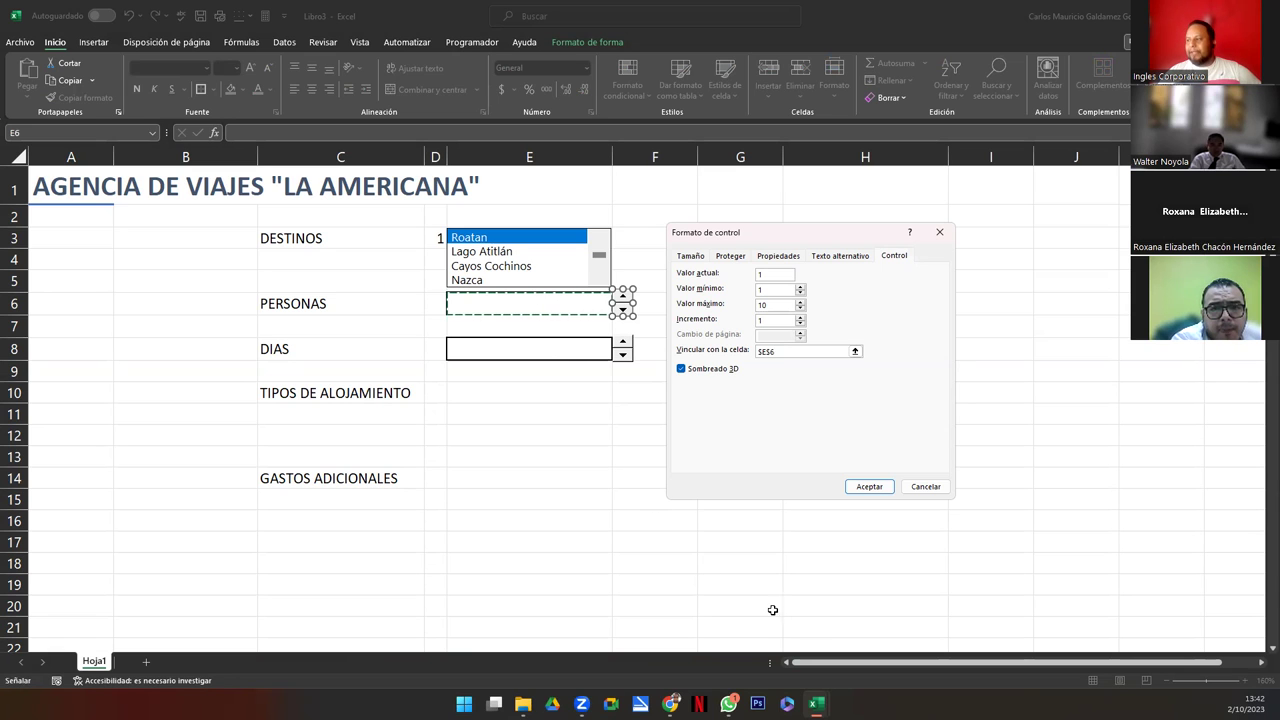
{"action": "left_click", "coordinate": [868, 486]}
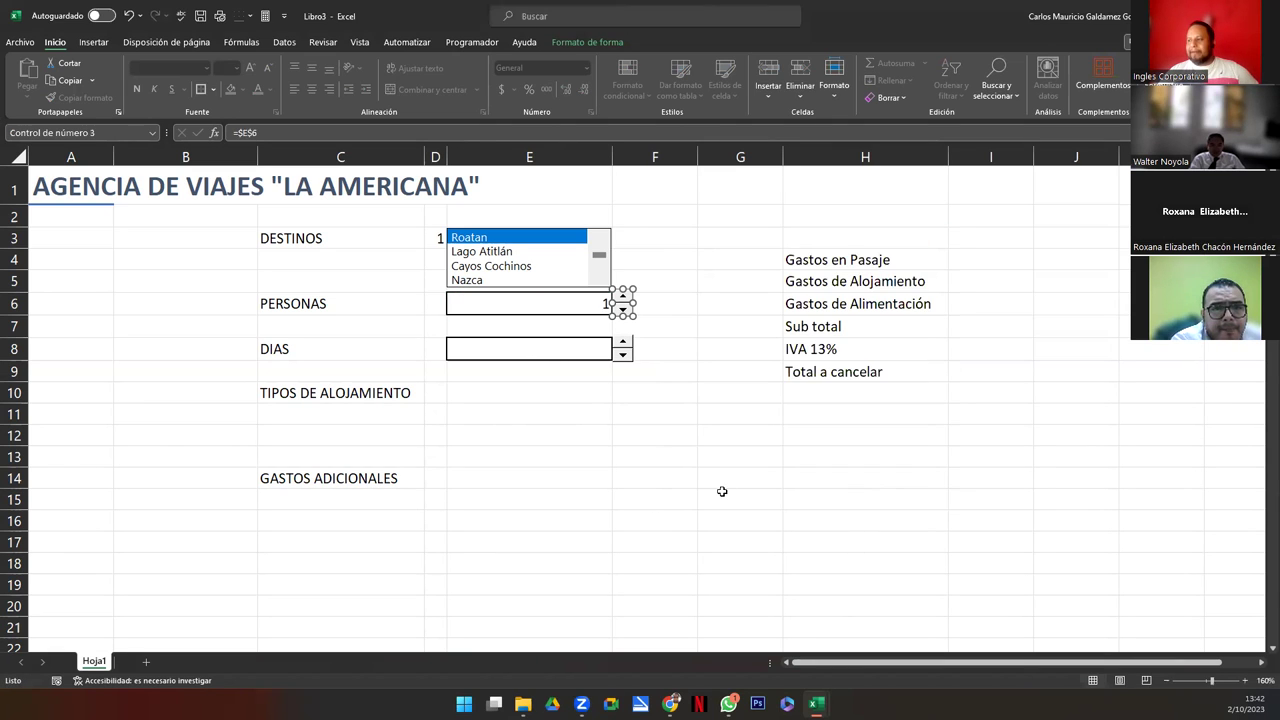
{"action": "left_click", "coordinate": [569, 433]}
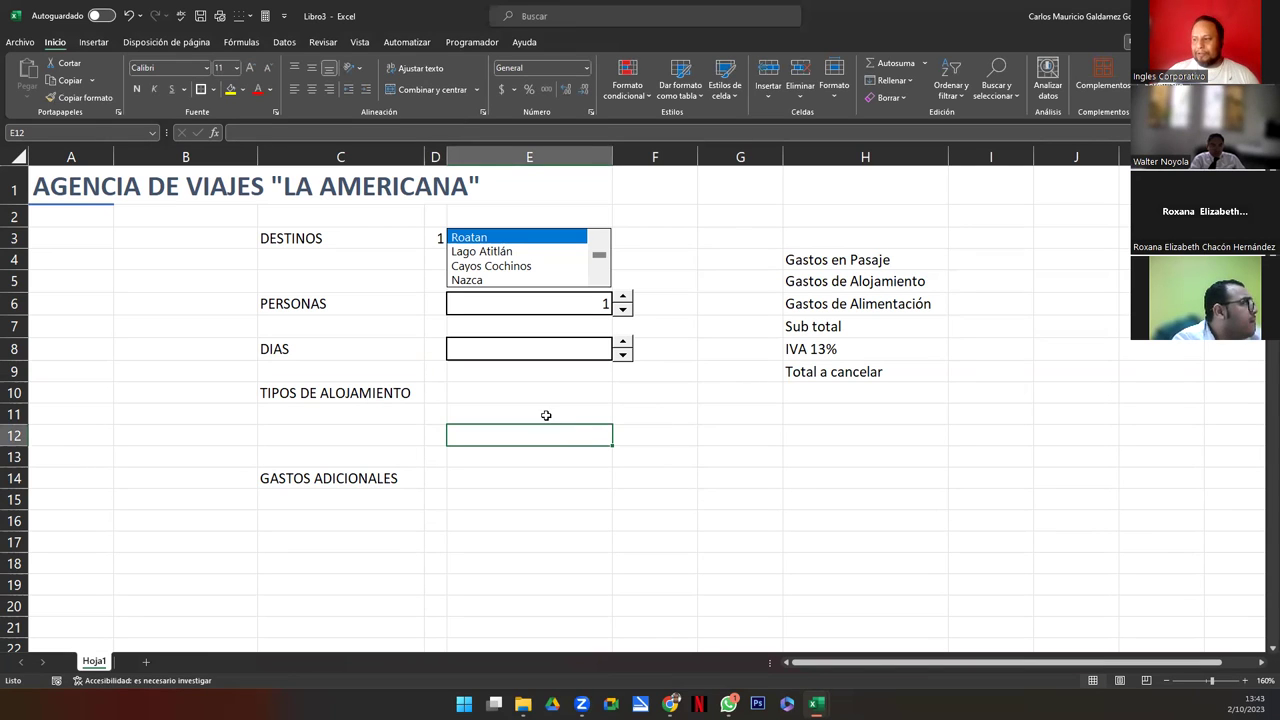
{"action": "left_click", "coordinate": [488, 351]}
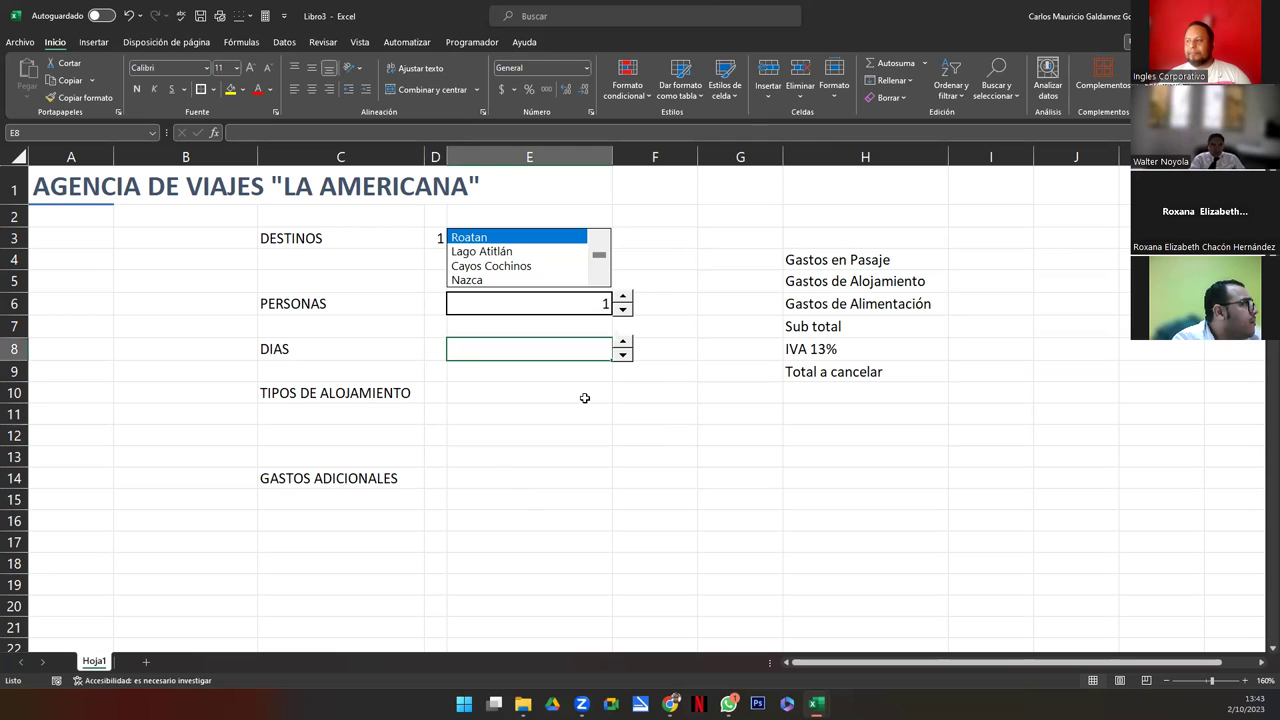
In the DIAS spin button's Formato de control, enter 1 as the current value
{"action": "right_click", "coordinate": [623, 346]}
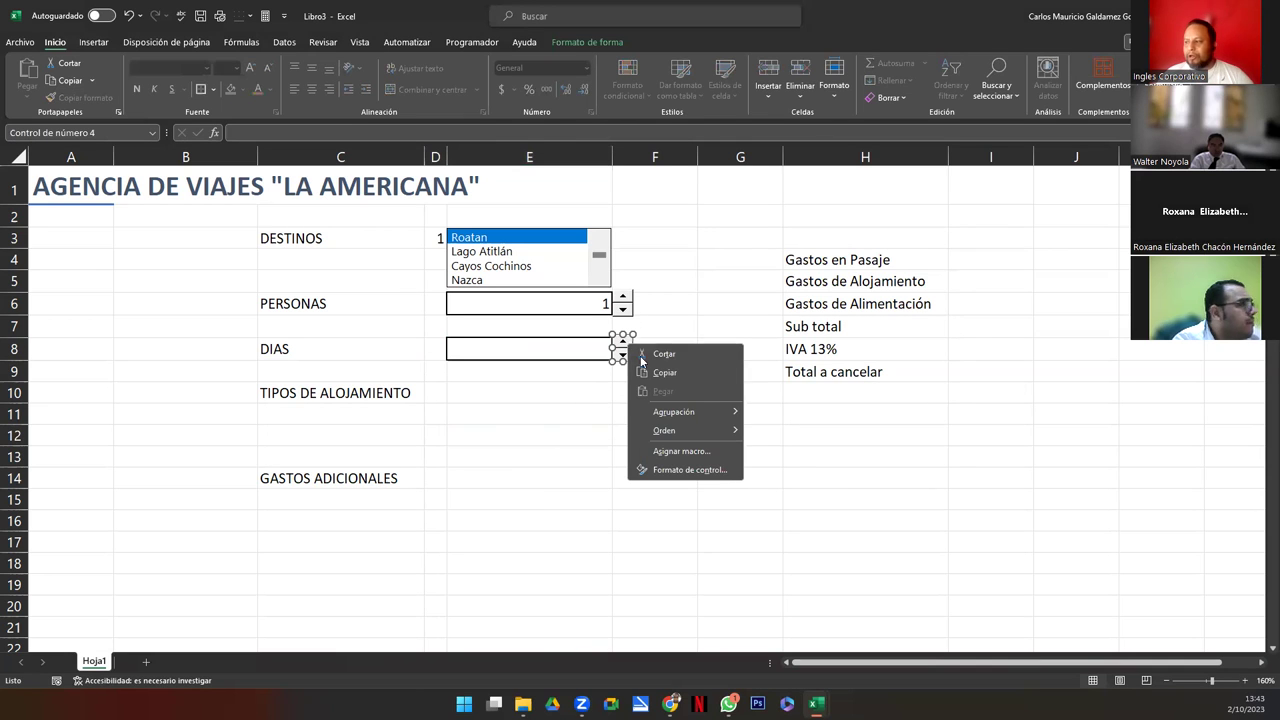
{"action": "left_click", "coordinate": [709, 472]}
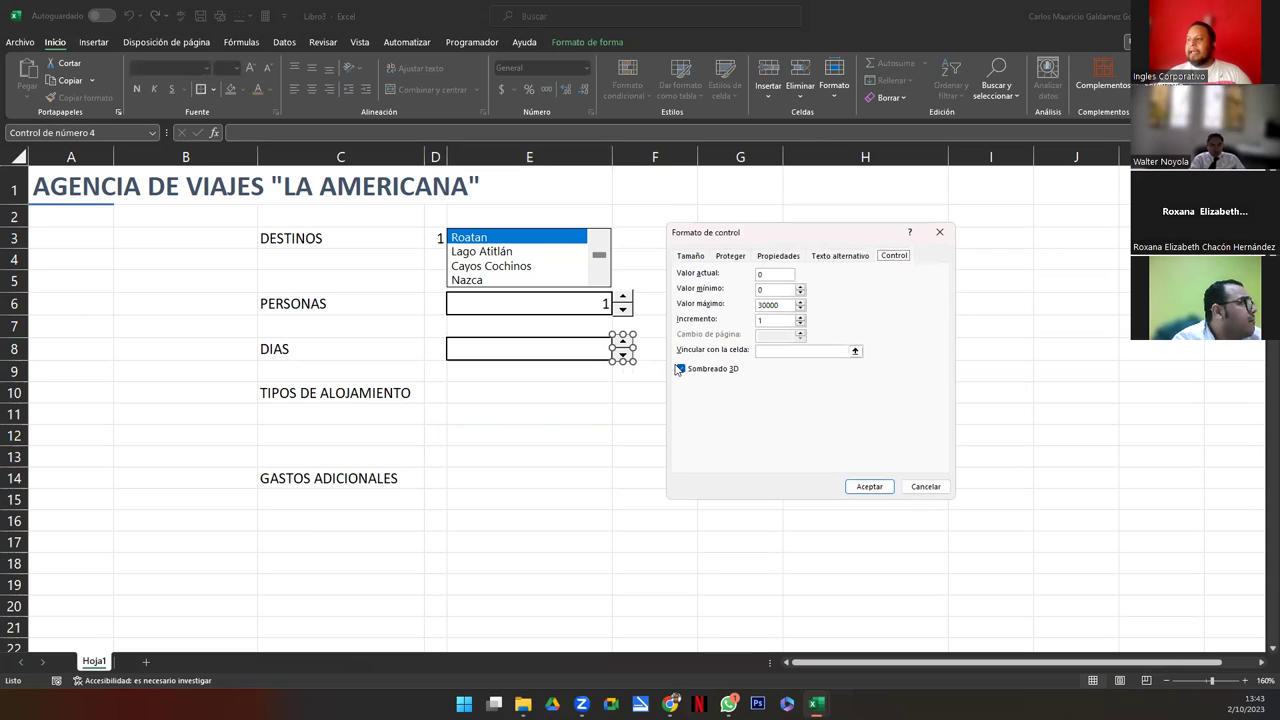
{"action": "left_click", "coordinate": [777, 273]}
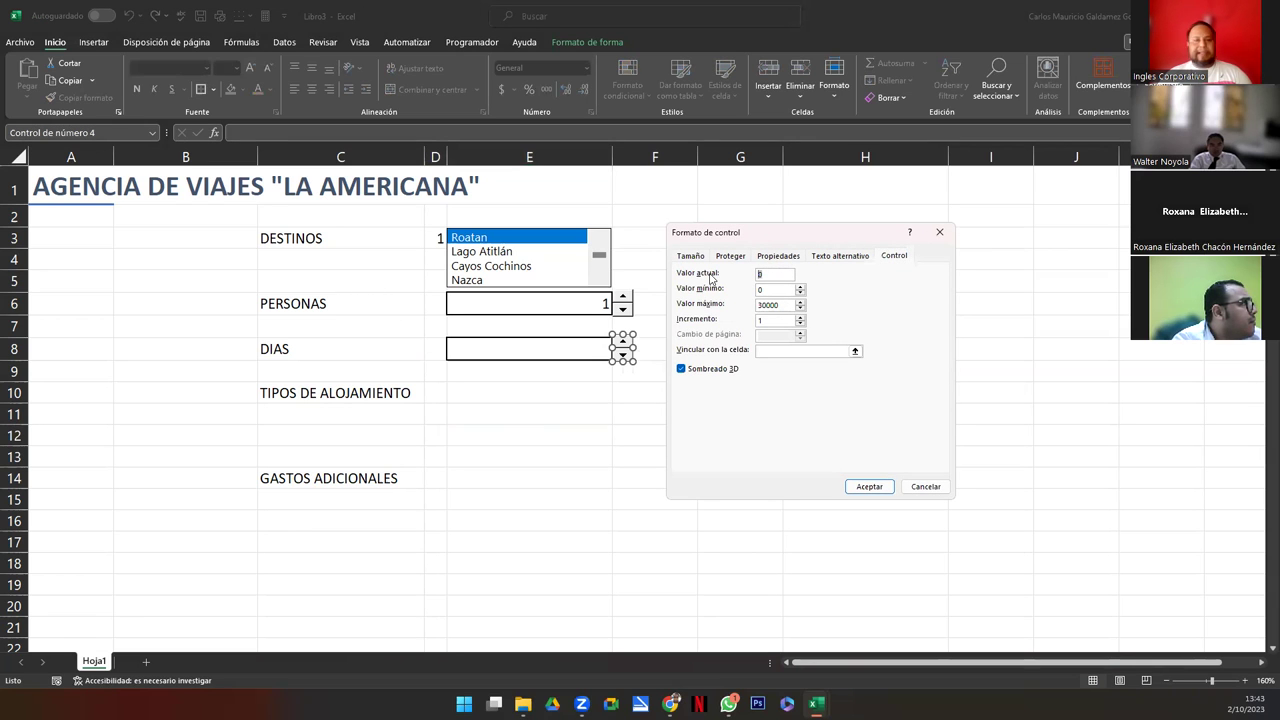
{"action": "type", "text": "1"}
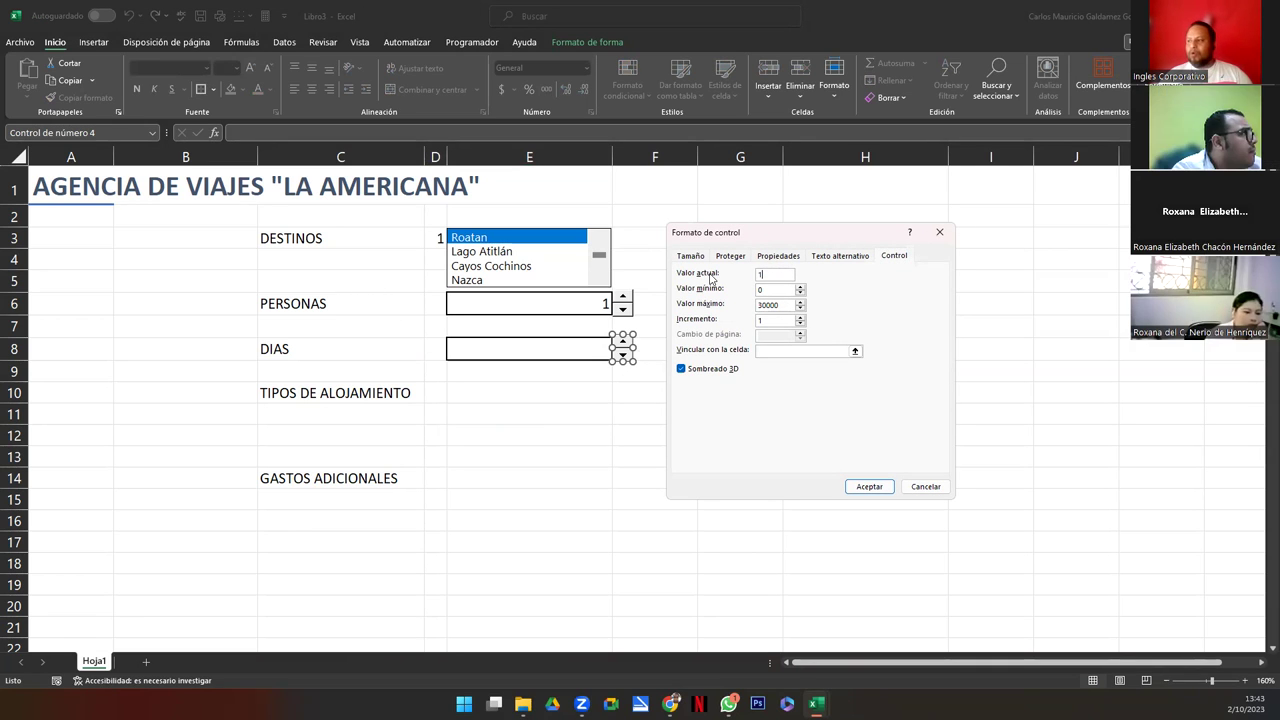
{"action": "key", "text": "Tab"}
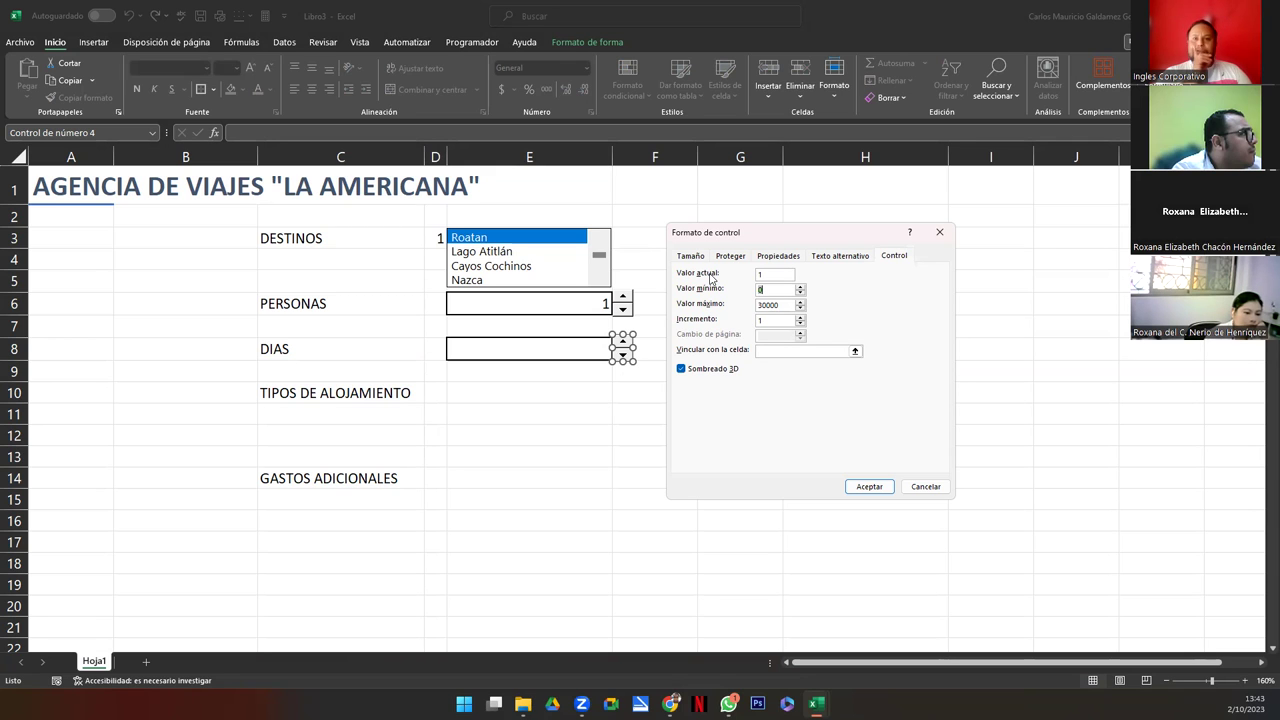
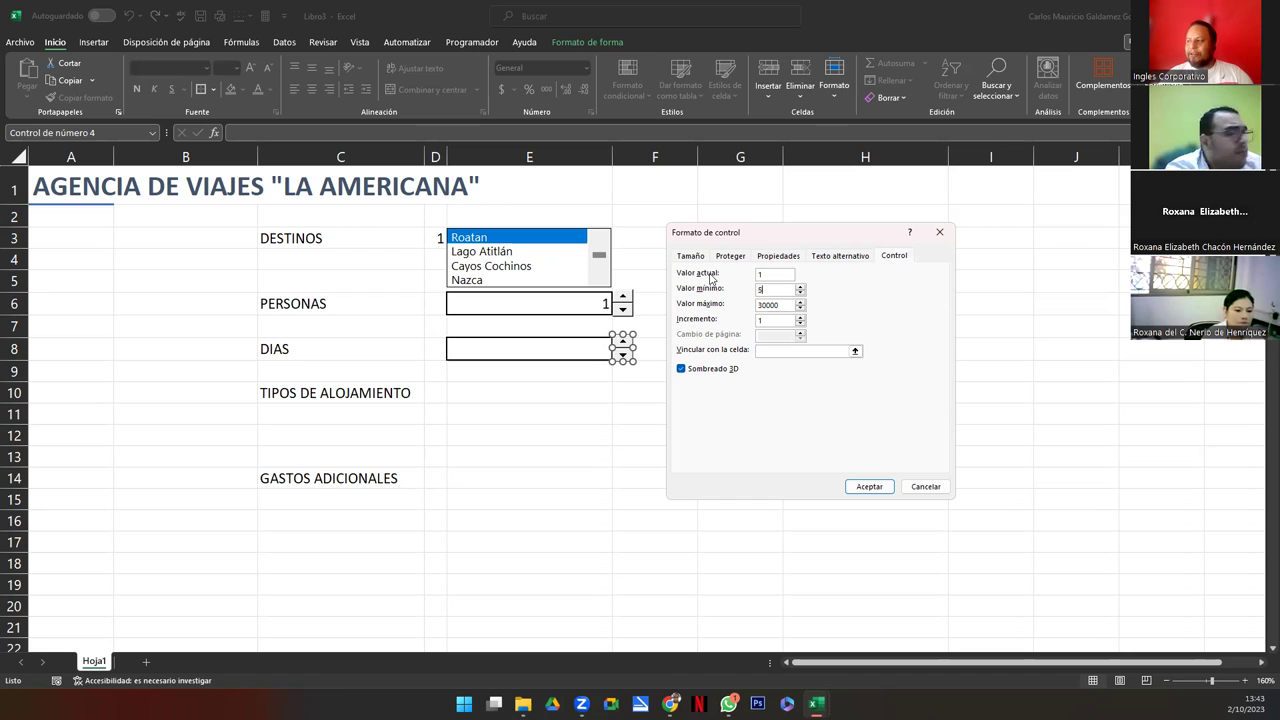
Give the DIAS spinner a range of 1 to 5 and link it to cell $E$8
{"action": "type", "text": "5"}
{"action": "key", "text": "Tab"}
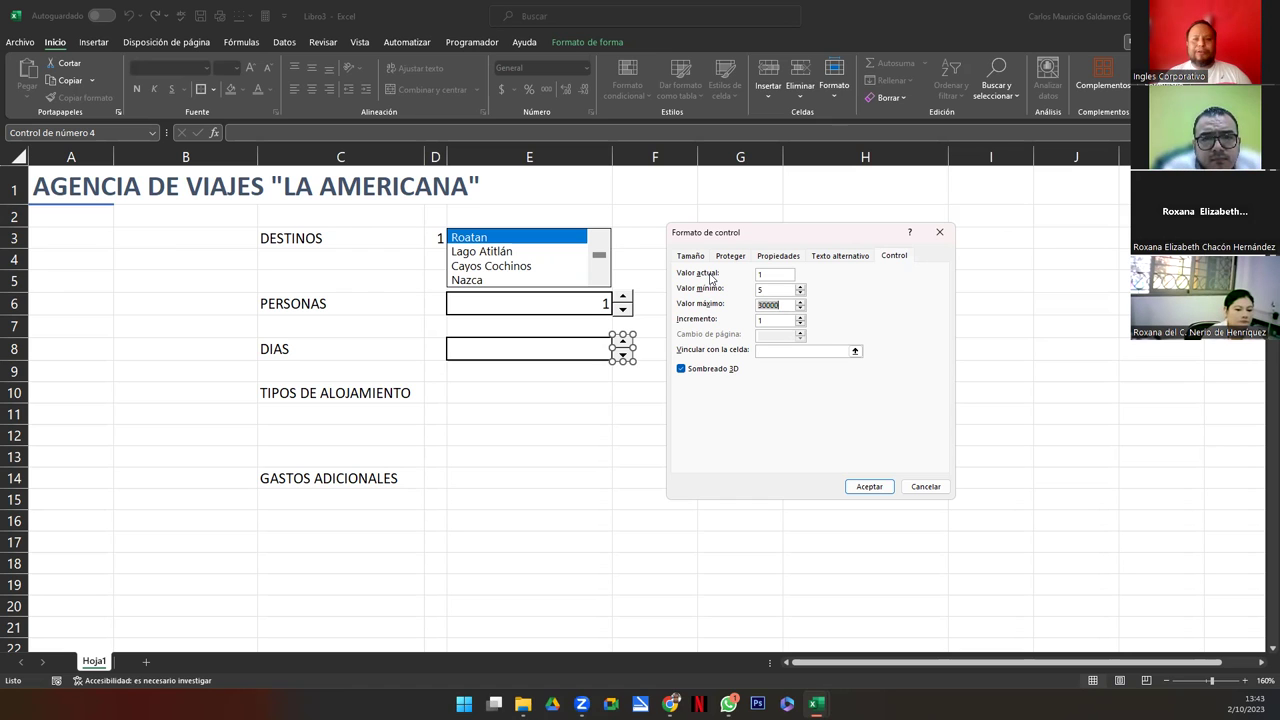
{"action": "key", "text": "shift+Tab"}
{"action": "type", "text": "1"}
{"action": "key", "text": "Tab"}
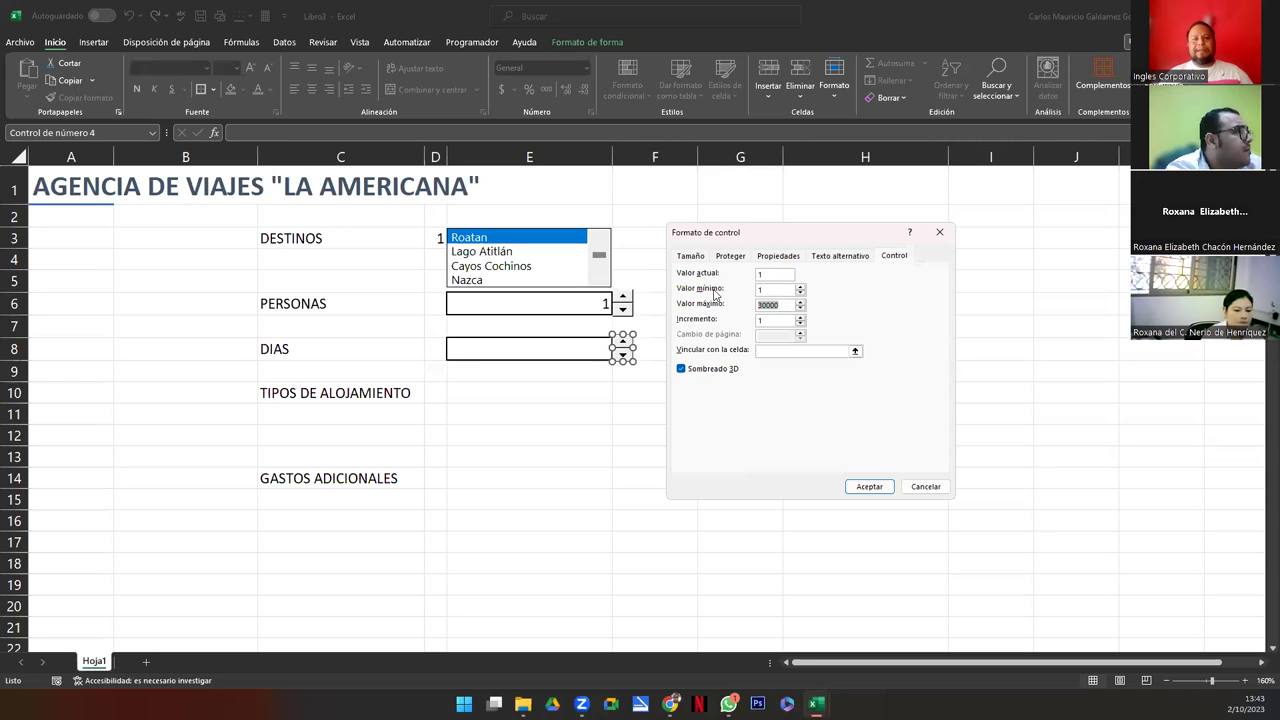
{"action": "type", "text": "5"}
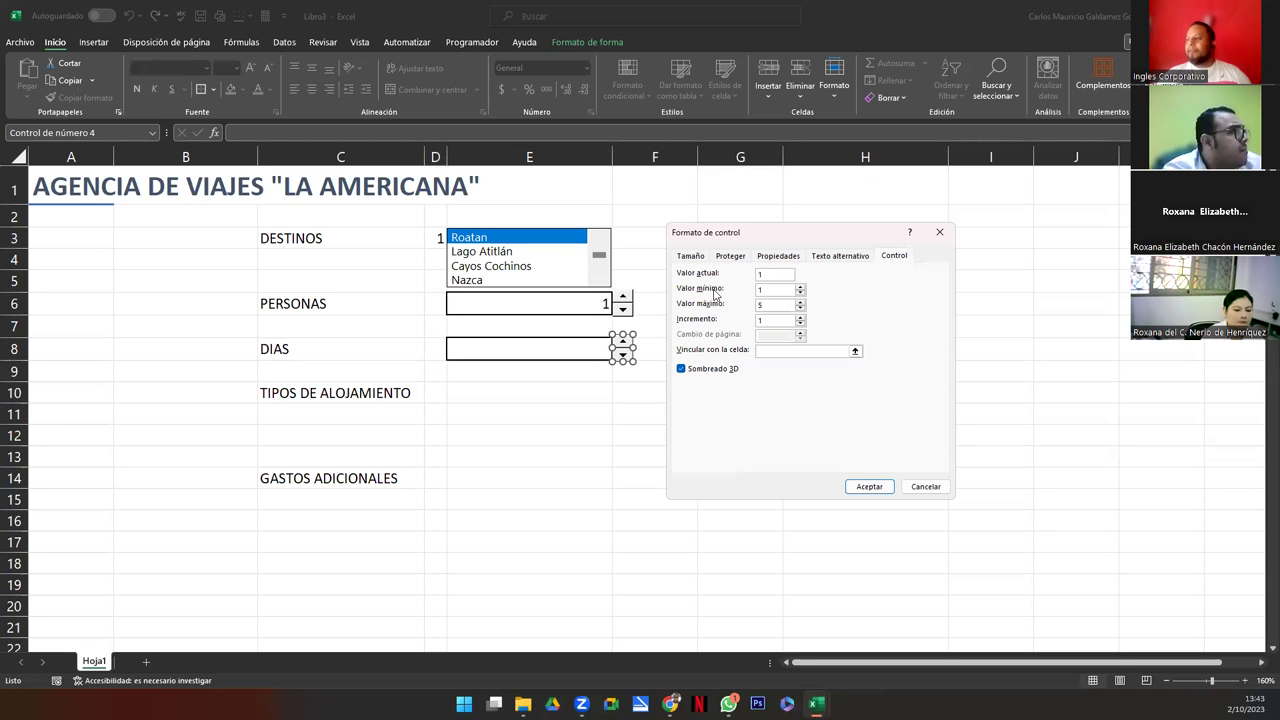
{"action": "left_click", "coordinate": [774, 351]}
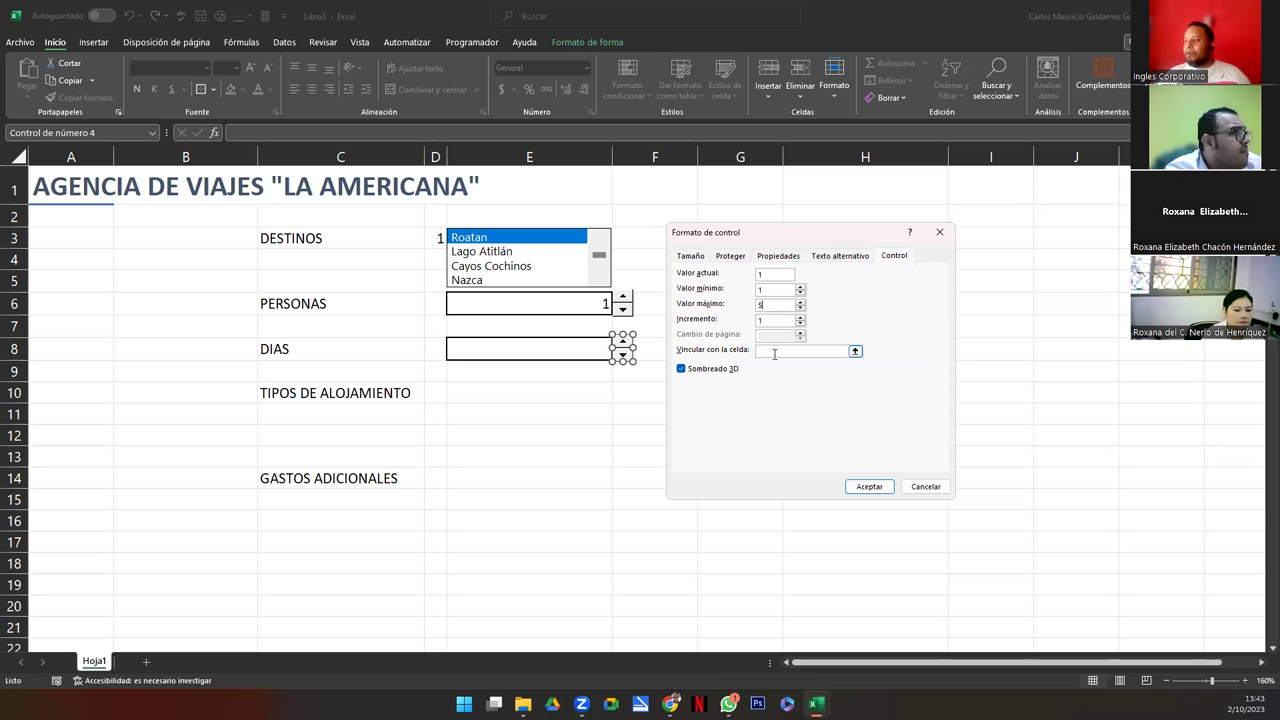
{"action": "left_click", "coordinate": [567, 351]}
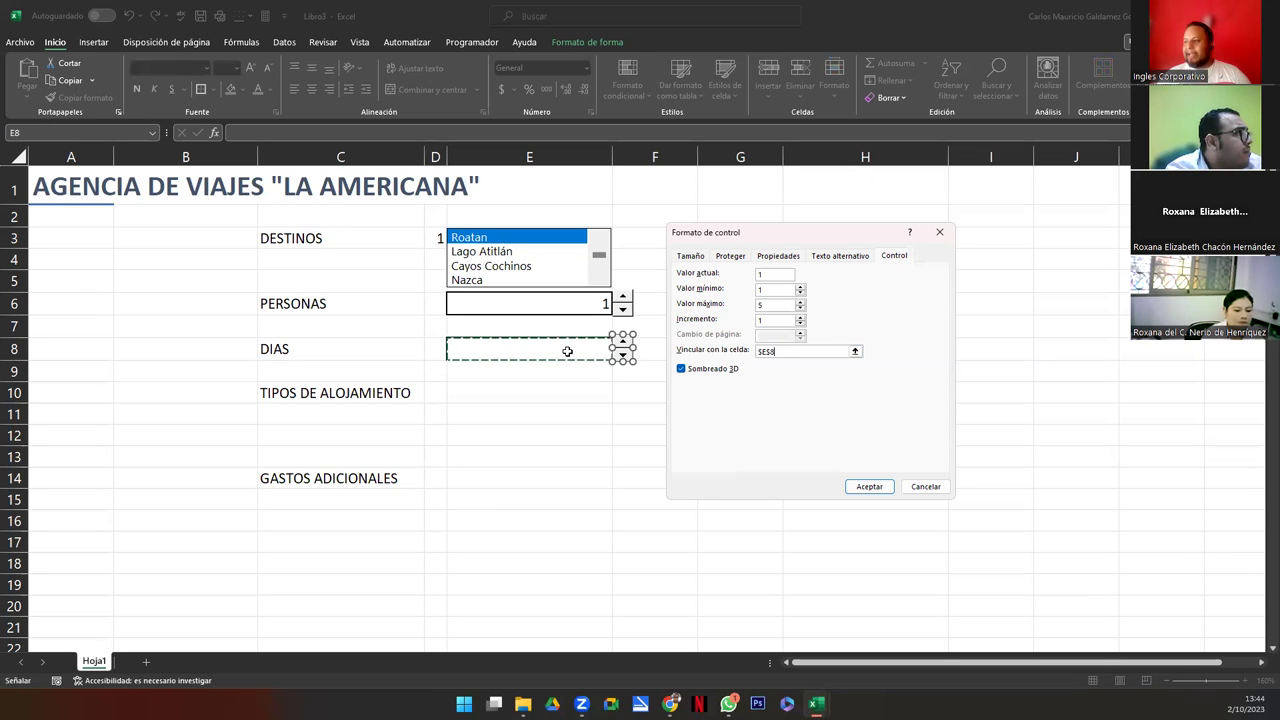
{"action": "left_click", "coordinate": [885, 487]}
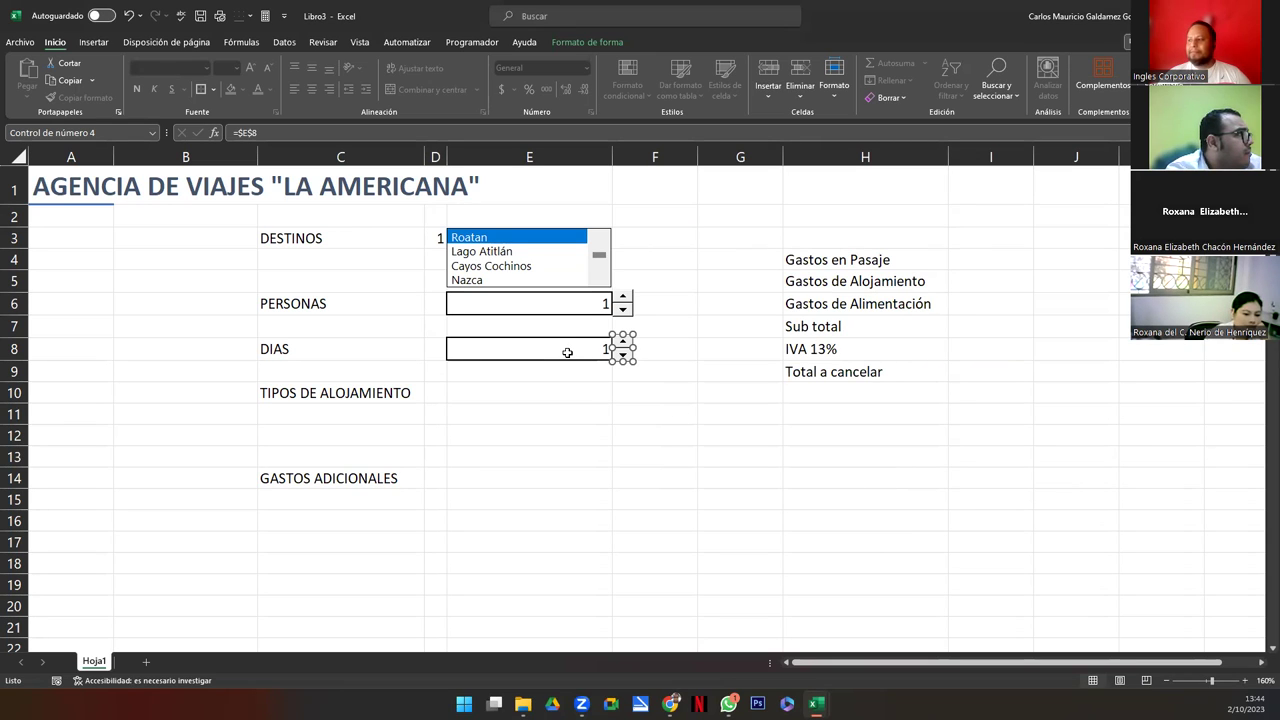
{"action": "right_click", "coordinate": [620, 309]}
{"action": "left_click", "coordinate": [625, 337]}
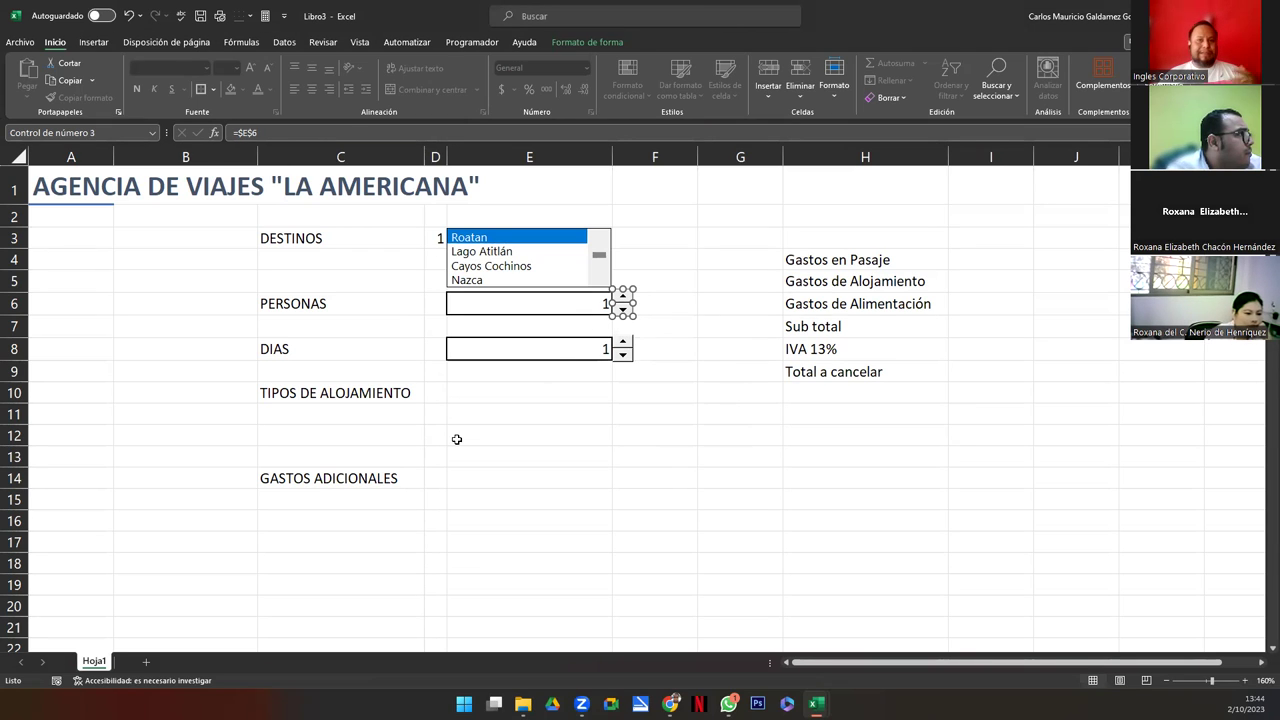
{"action": "right_click", "coordinate": [568, 254]}
{"action": "key", "text": "Escape"}
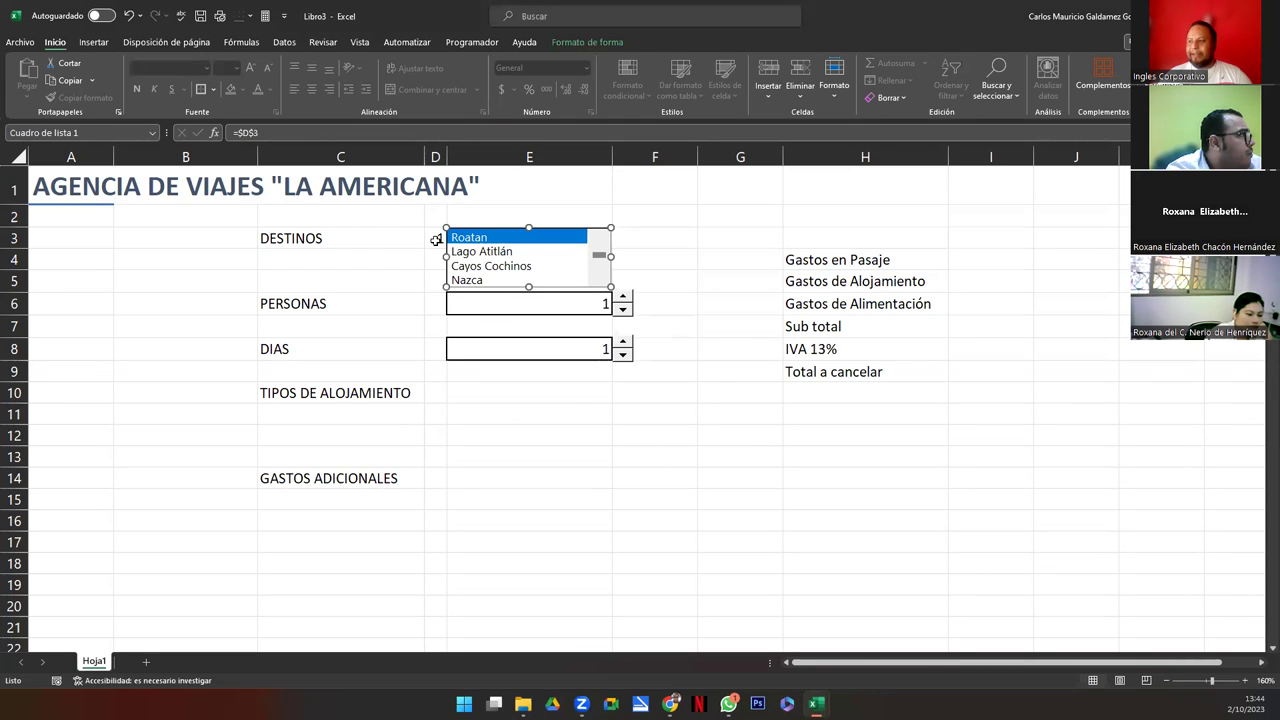
{"action": "left_click", "coordinate": [495, 397]}
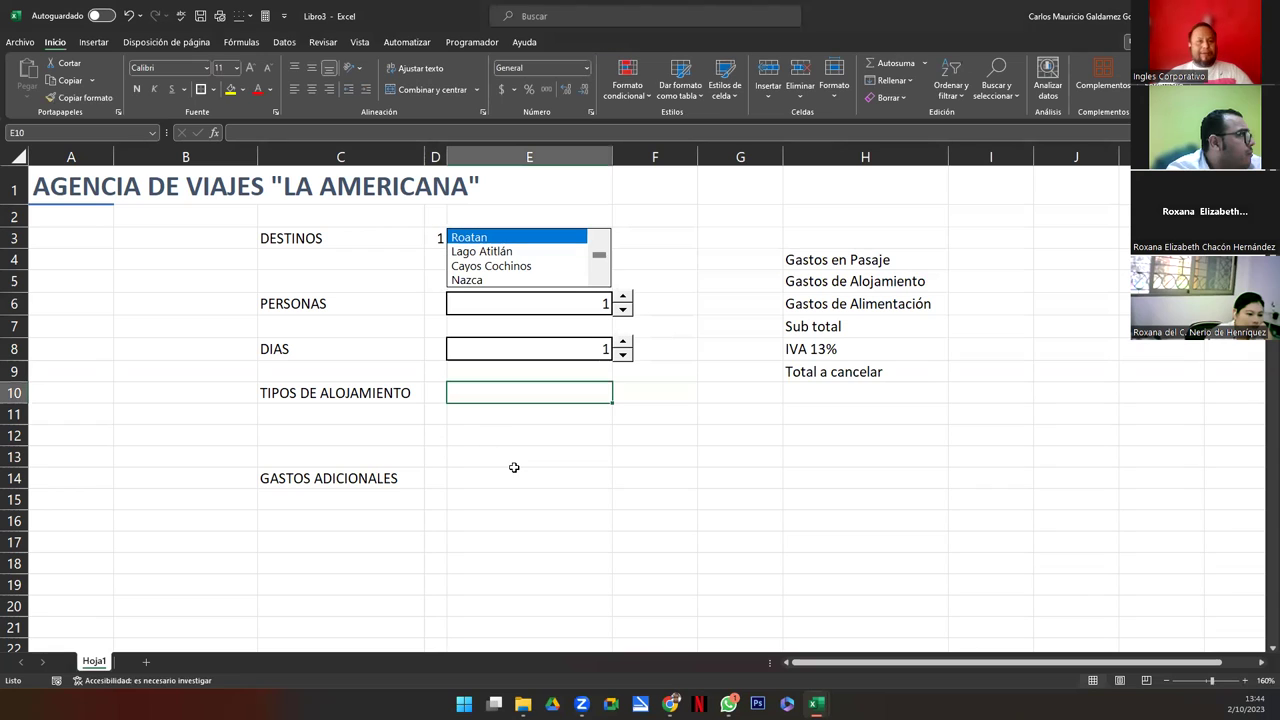
{"action": "left_click", "coordinate": [509, 411]}
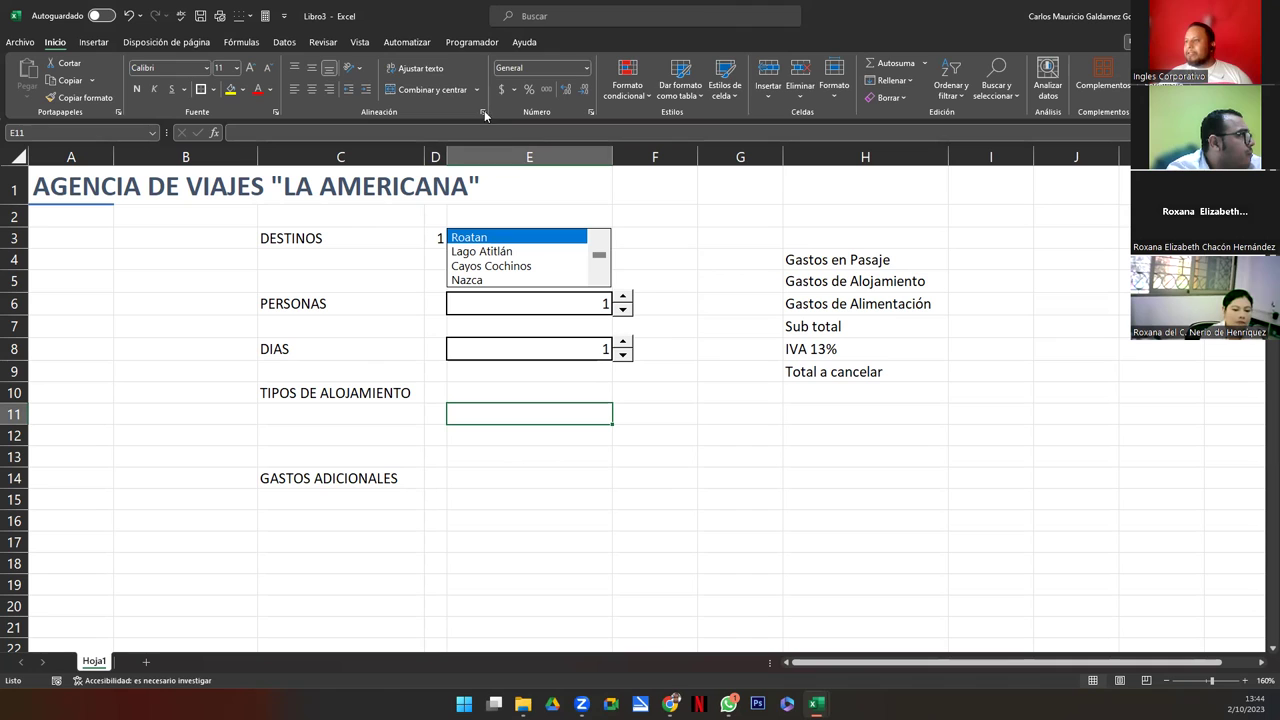
Draw a form-control option button across cell E11 under TIPOS DE ALOJAMIENTO
{"action": "left_click", "coordinate": [470, 42]}
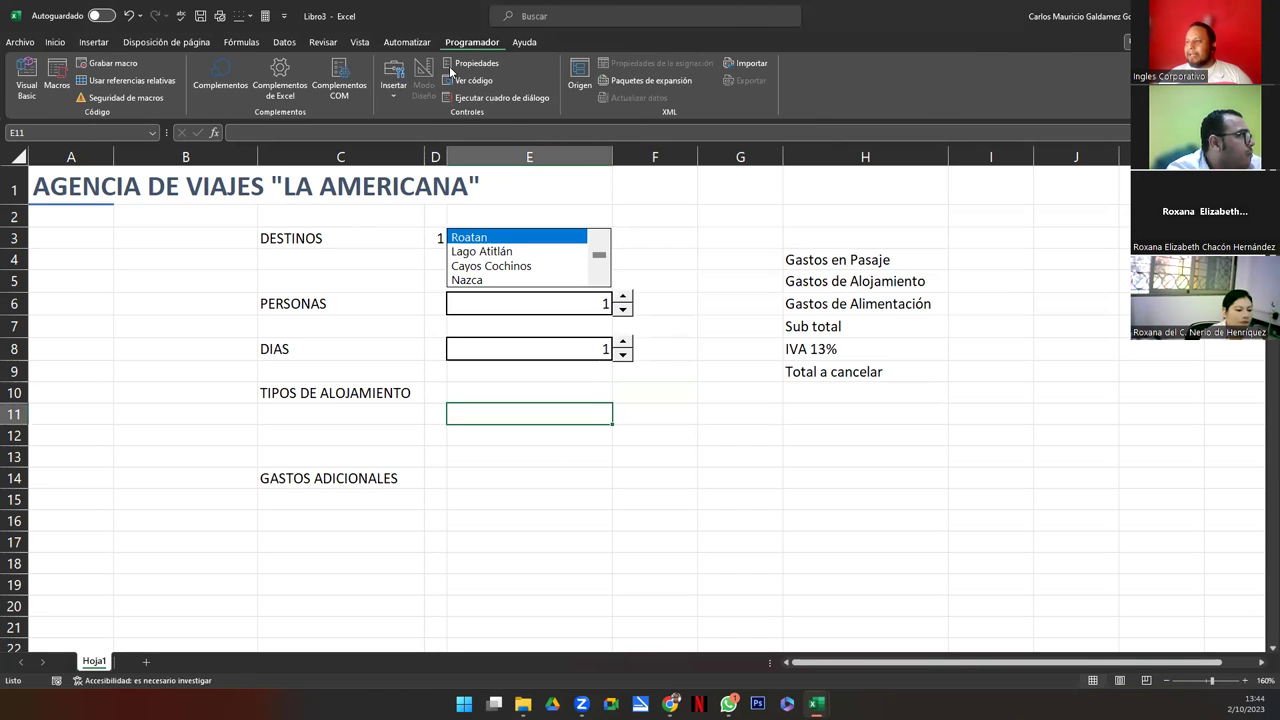
{"action": "left_click", "coordinate": [394, 85]}
{"action": "left_click", "coordinate": [453, 131]}
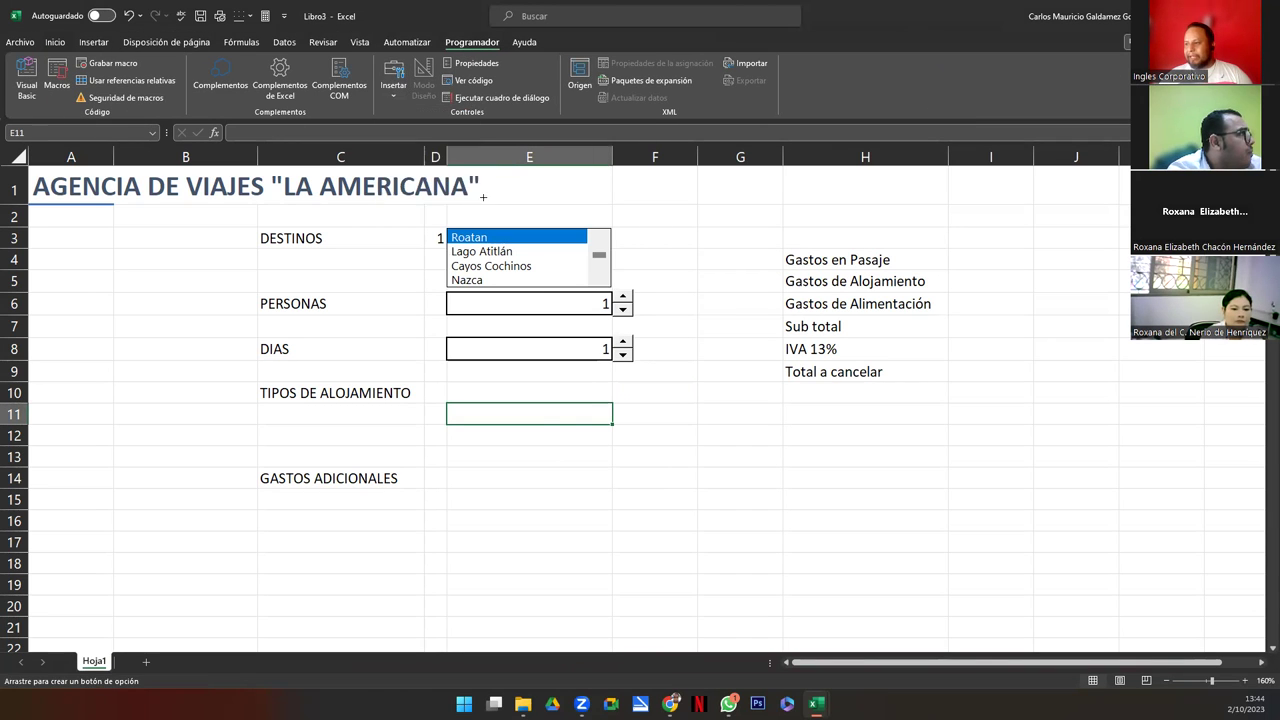
{"action": "left_click_drag", "start_coordinate": [448, 403], "coordinate": [609, 425]}
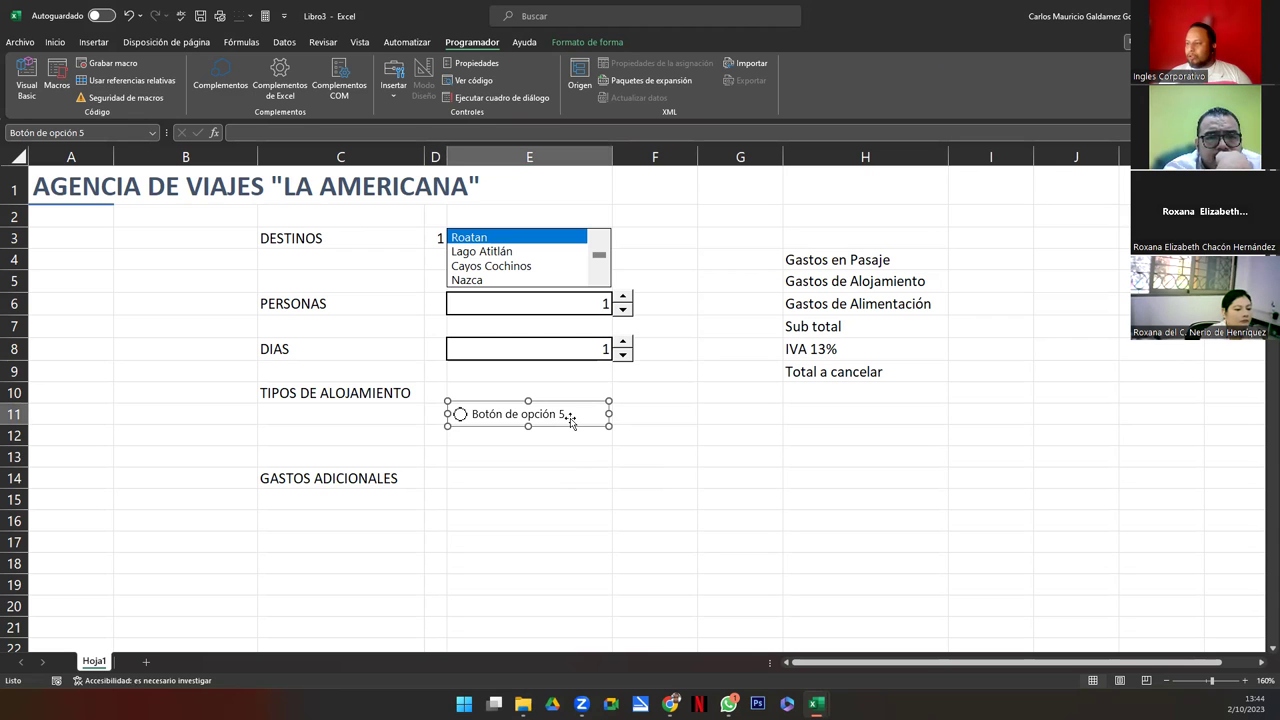
Ctrl-drag a copy of the option button down into cell E12
{"action": "left_click_drag", "start_coordinate": [570, 417], "coordinate": [571, 441]}
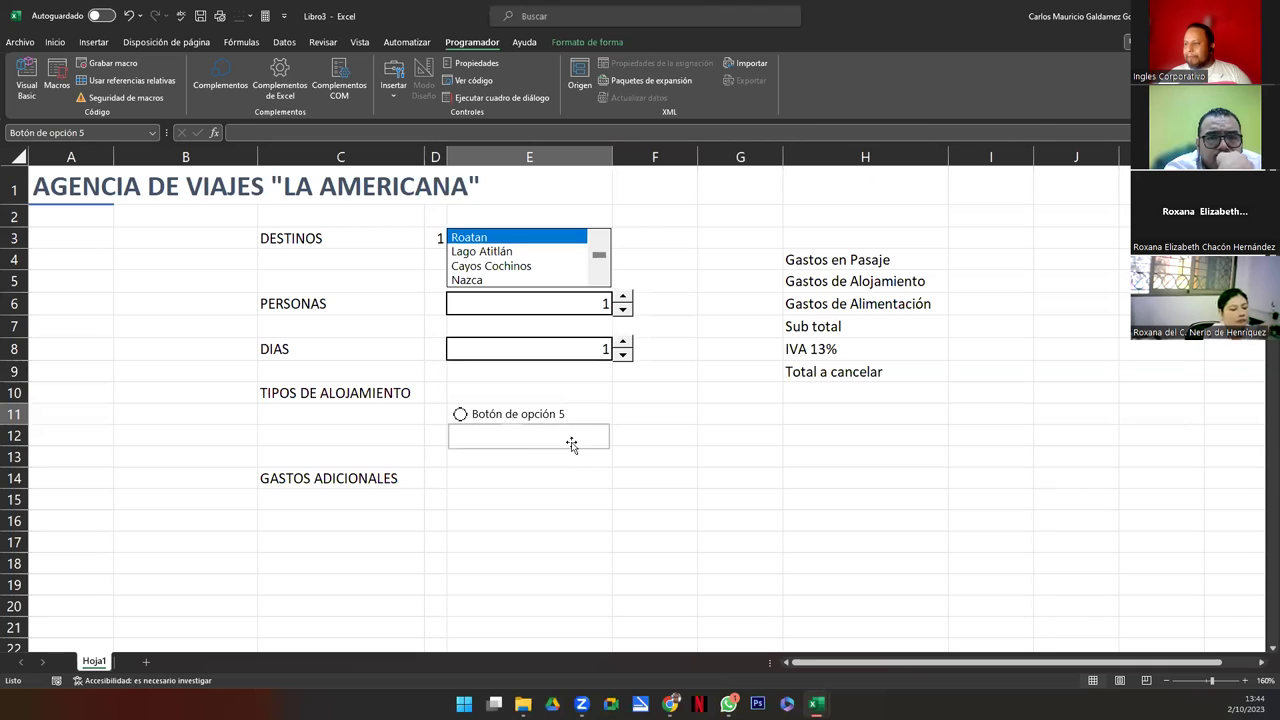
{"action": "left_click_drag", "start_coordinate": [571, 441], "coordinate": [571, 443]}
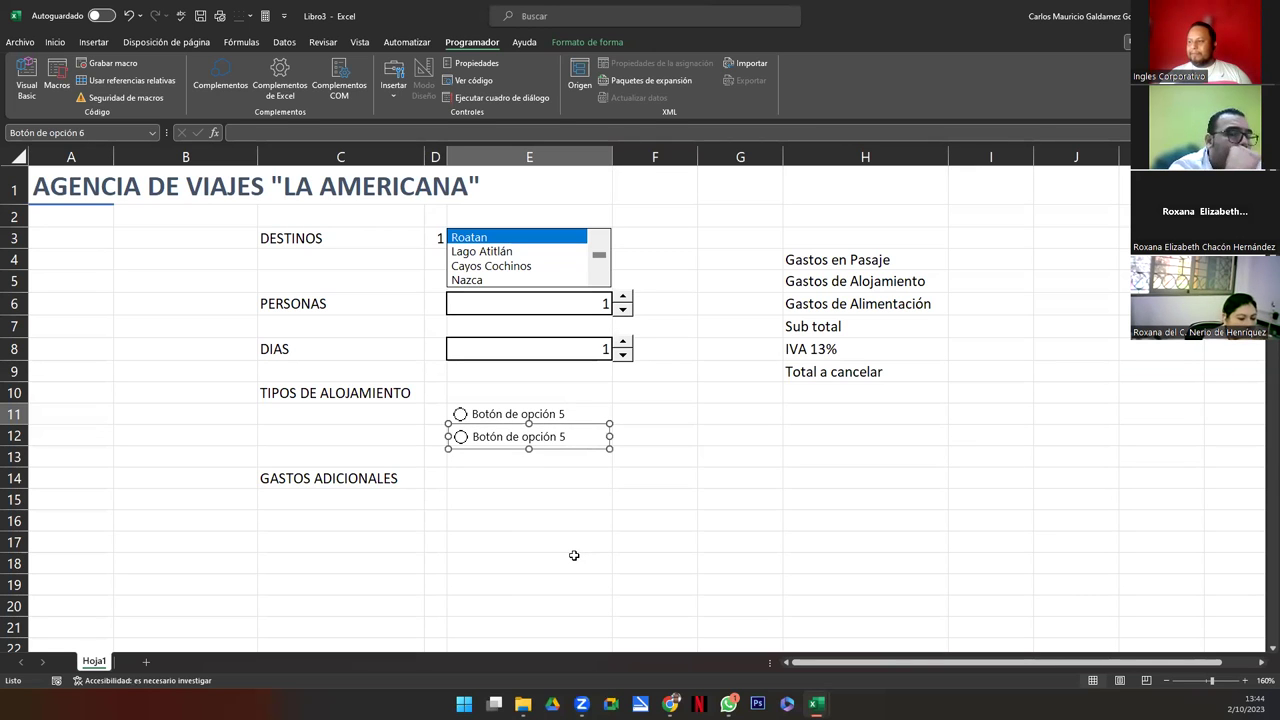
{"action": "left_click", "coordinate": [484, 419]}
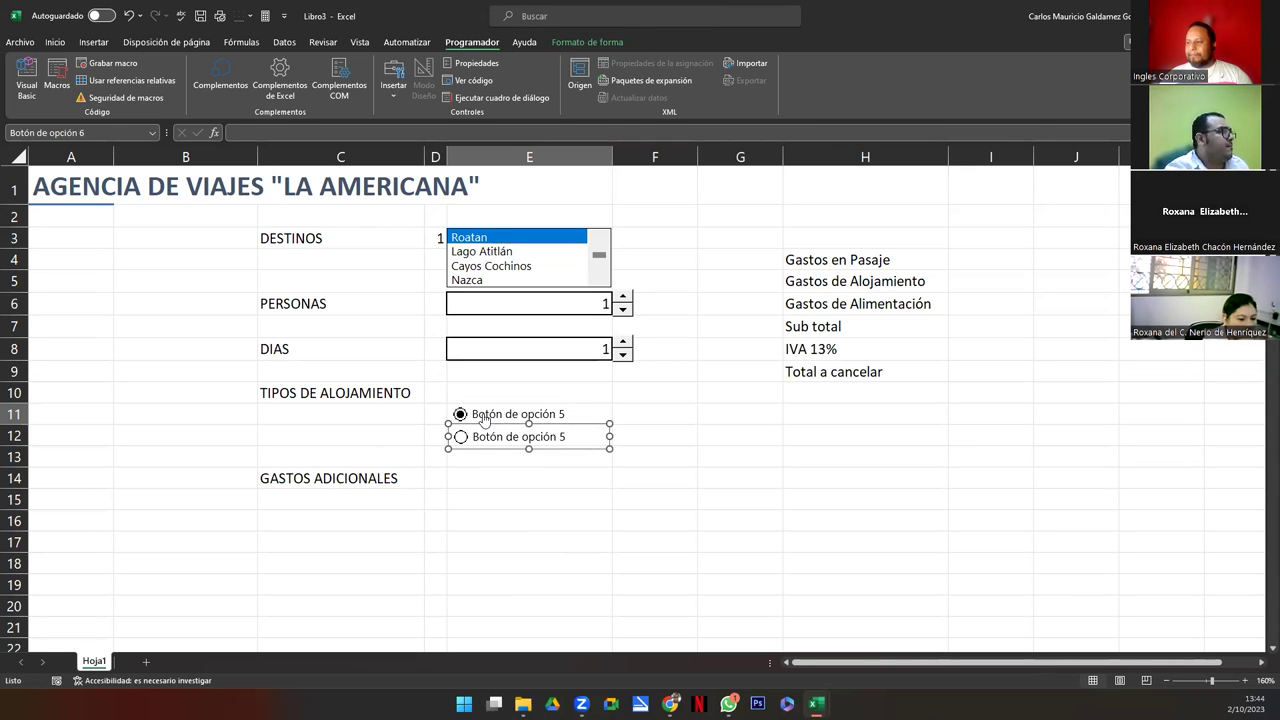
{"action": "right_click", "coordinate": [484, 418]}
{"action": "left_click", "coordinate": [478, 418]}
{"action": "right_click", "coordinate": [479, 417]}
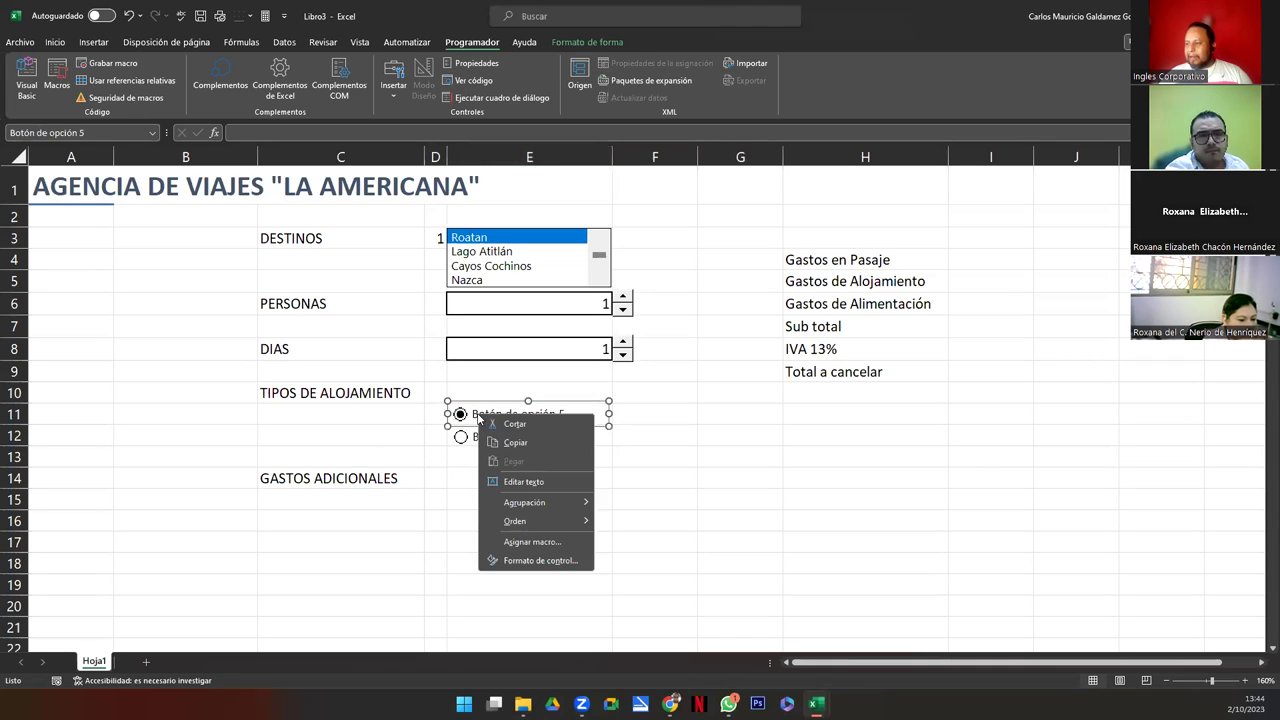
Relabel the first option button 'Sin Alojamiento'
{"action": "left_click", "coordinate": [528, 483]}
{"action": "key", "text": "ctrl+a"}
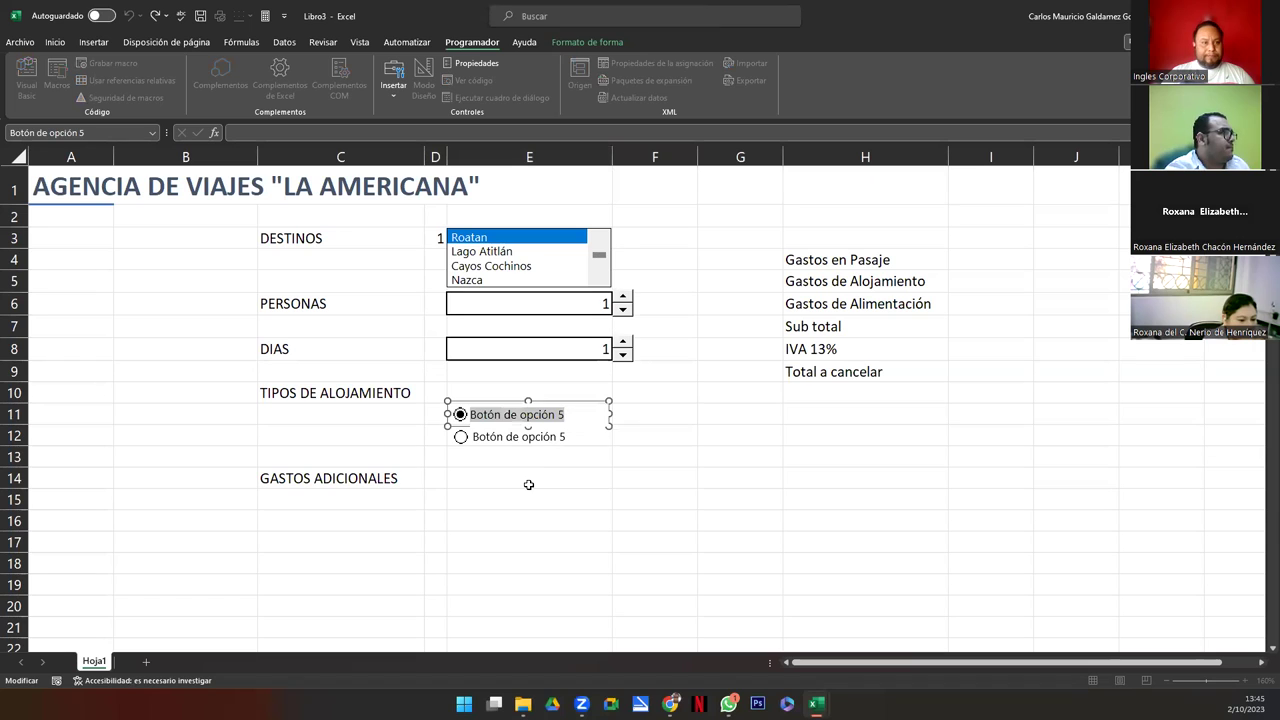
{"action": "type", "text": "Sin Alojamiento"}
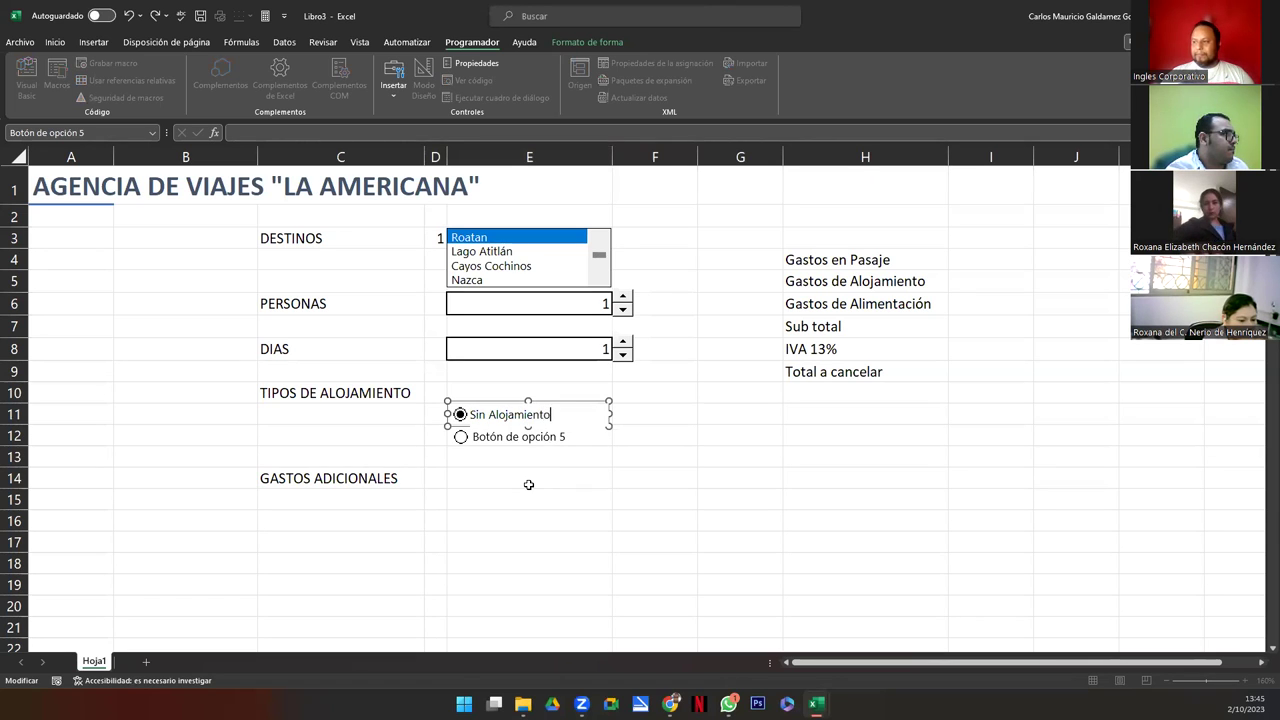
Relabel the second option button 'Con Alojamiento'
{"action": "right_click", "coordinate": [495, 436]}
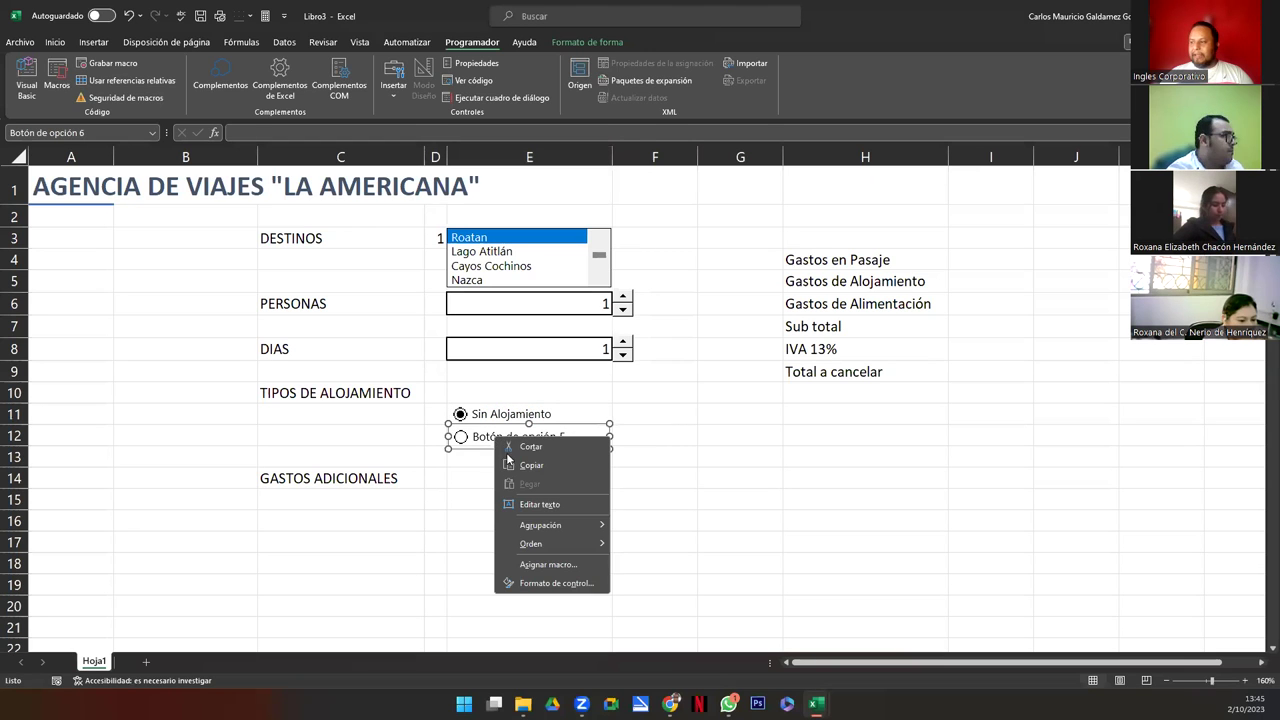
{"action": "left_click", "coordinate": [543, 508]}
{"action": "key", "text": "ctrl+a"}
{"action": "type", "text": "Con Aloj"}
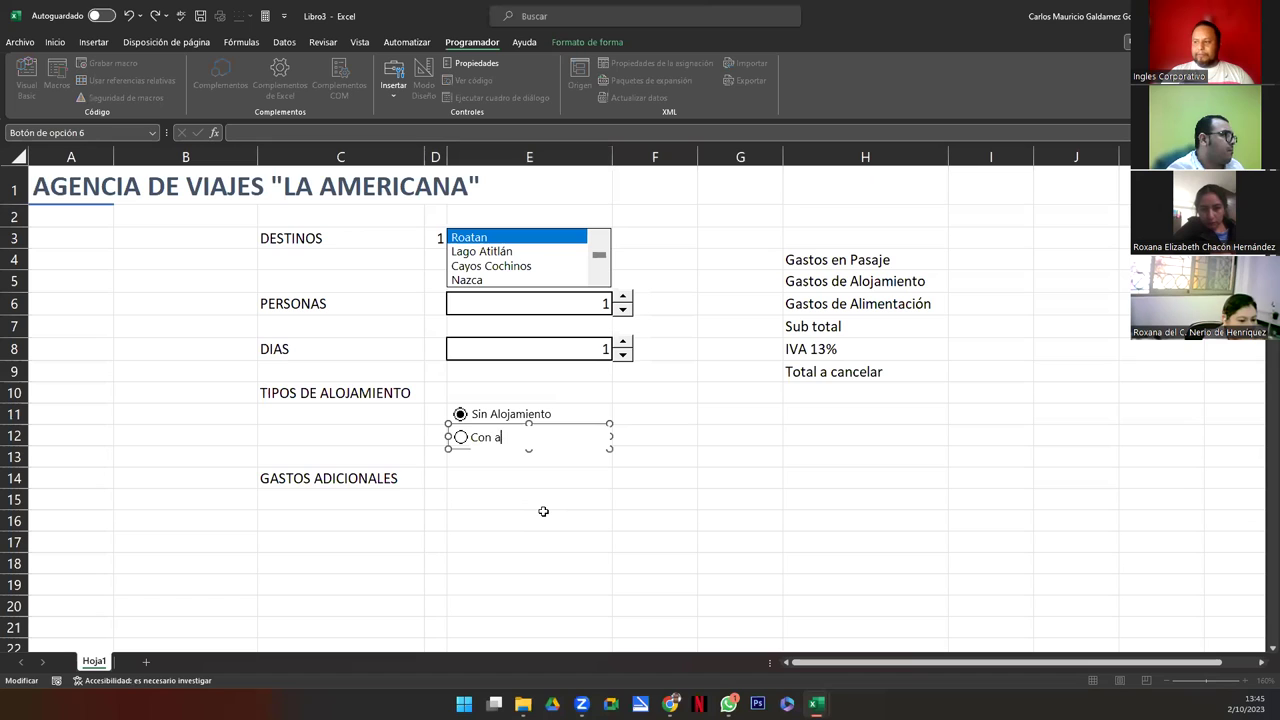
{"action": "type", "text": "amin"}
{"action": "key", "text": "BackSpace"}
{"action": "key", "text": "BackSpace"}
{"action": "key", "text": "BackSpace"}
{"action": "type", "text": "iento"}
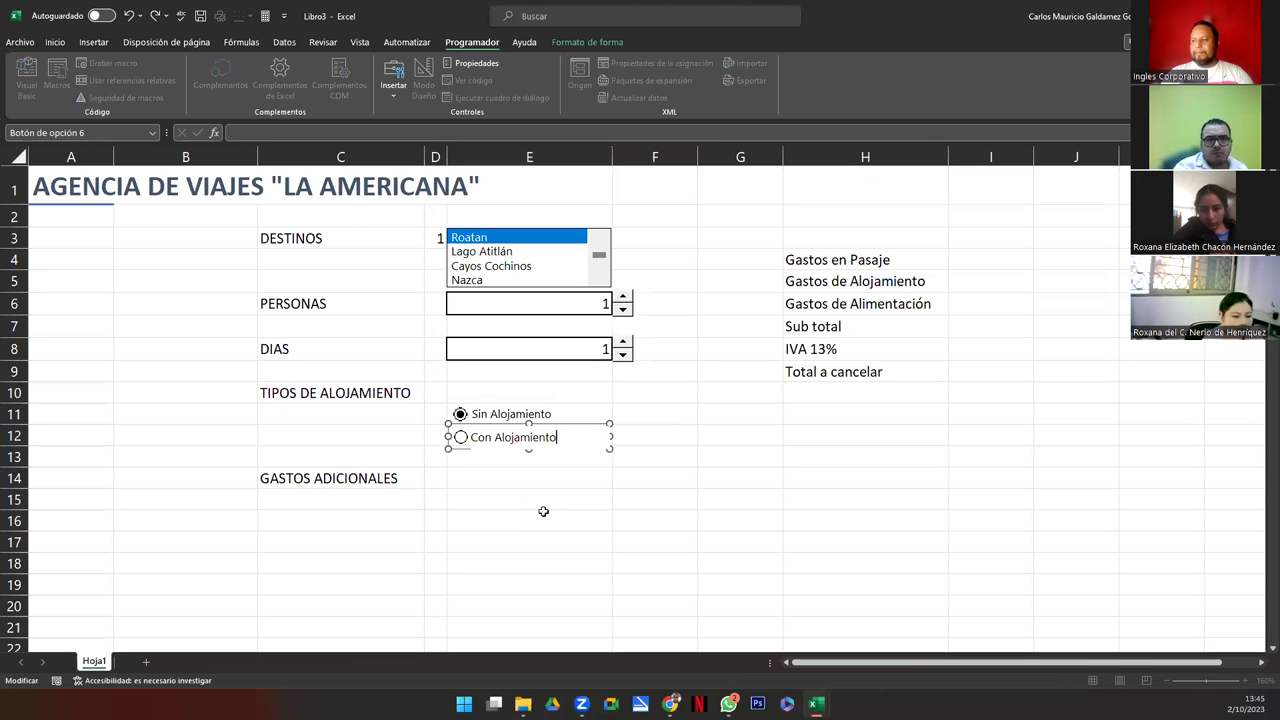
{"action": "key", "text": "Escape"}
{"action": "key", "text": "Escape"}
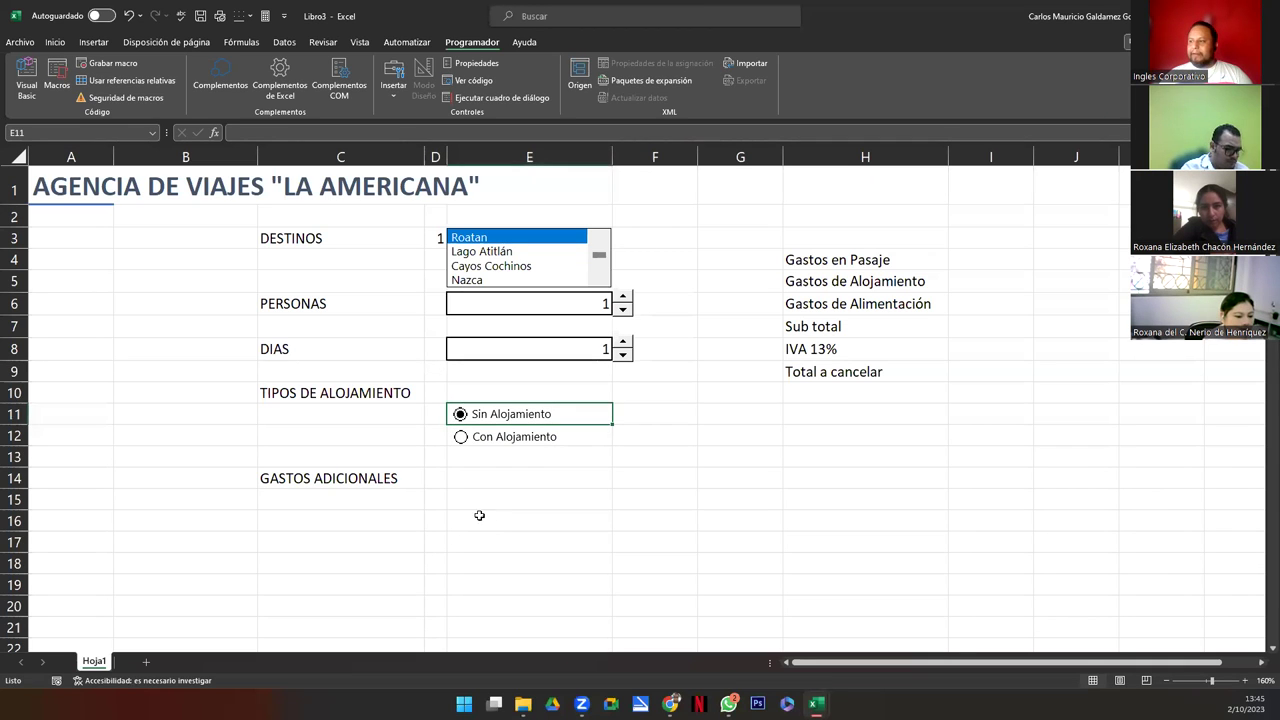
Set the Sin/Con Alojamiento option buttons' linked cell to $D$11
{"action": "right_click", "coordinate": [494, 417]}
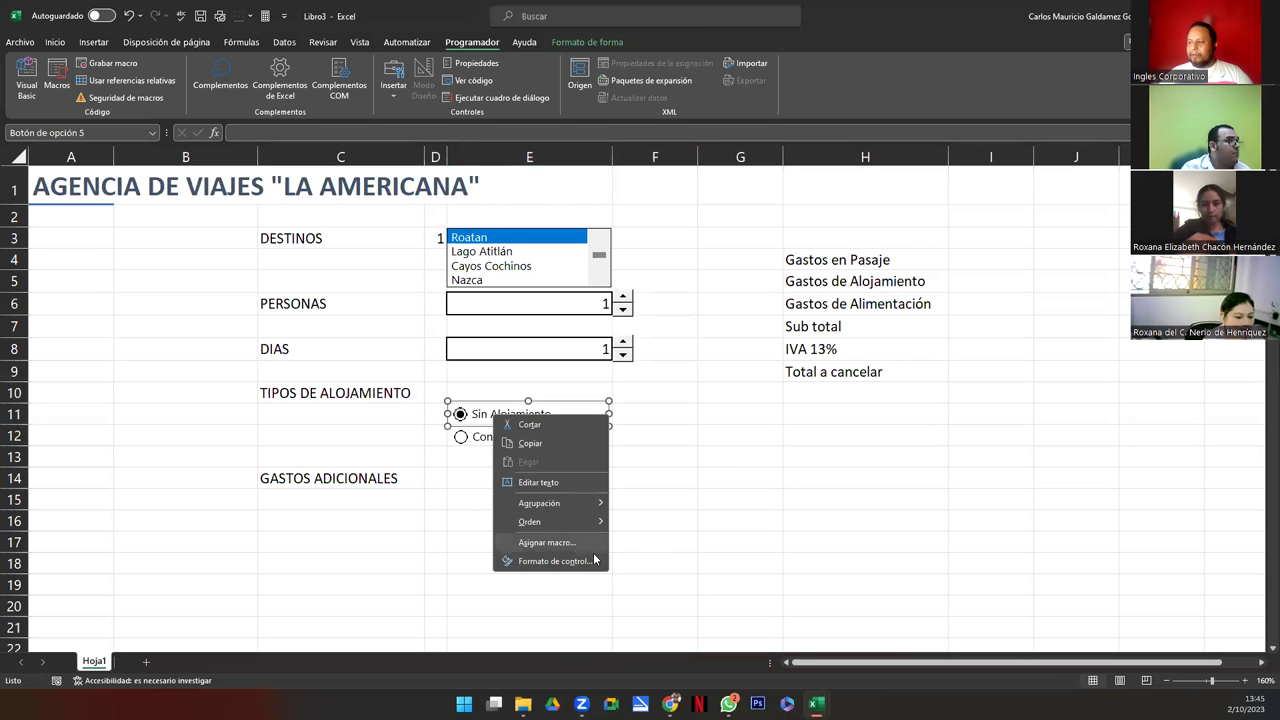
{"action": "left_click", "coordinate": [553, 561]}
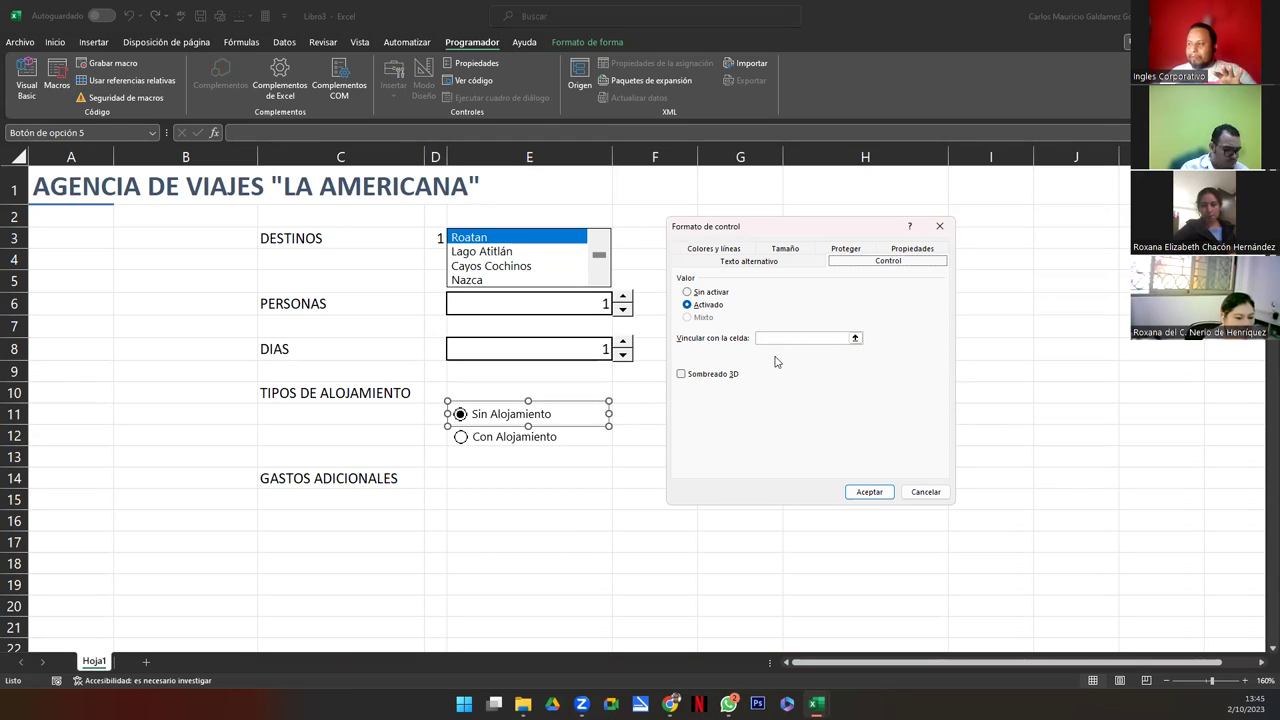
{"action": "left_click", "coordinate": [700, 250]}
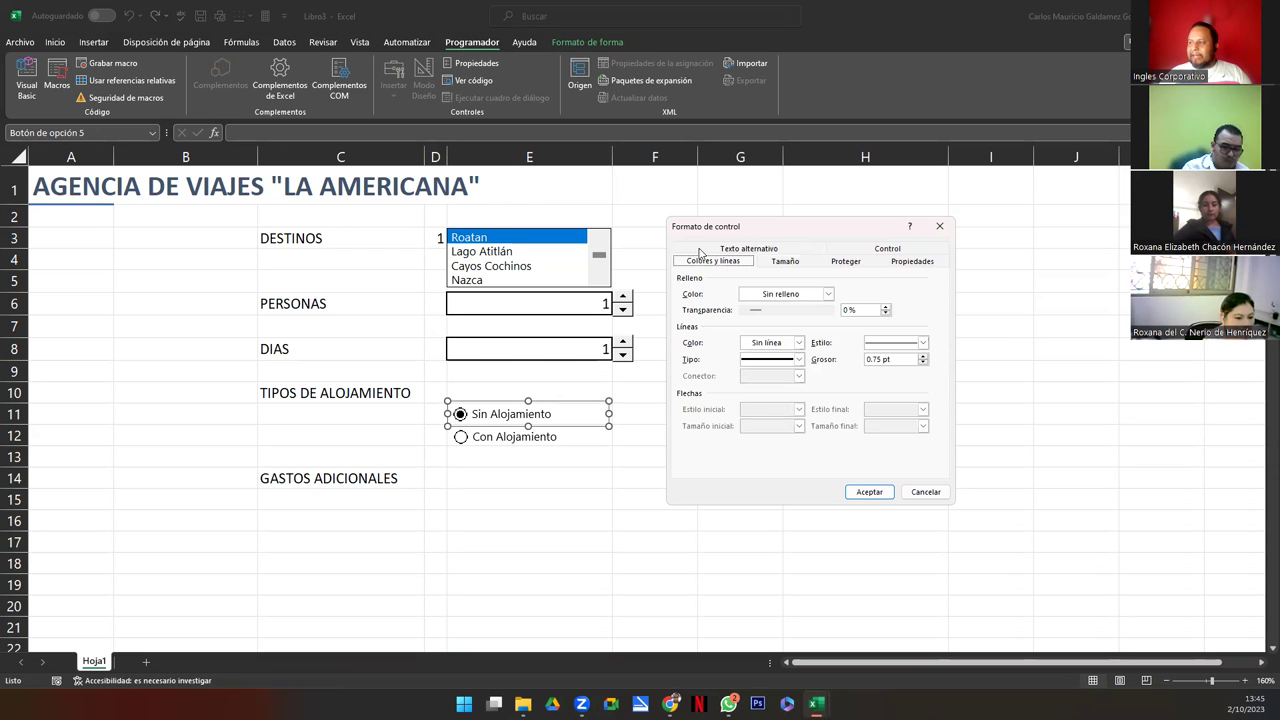
{"action": "left_click", "coordinate": [886, 250]}
{"action": "left_click", "coordinate": [801, 338]}
{"action": "left_click", "coordinate": [431, 415]}
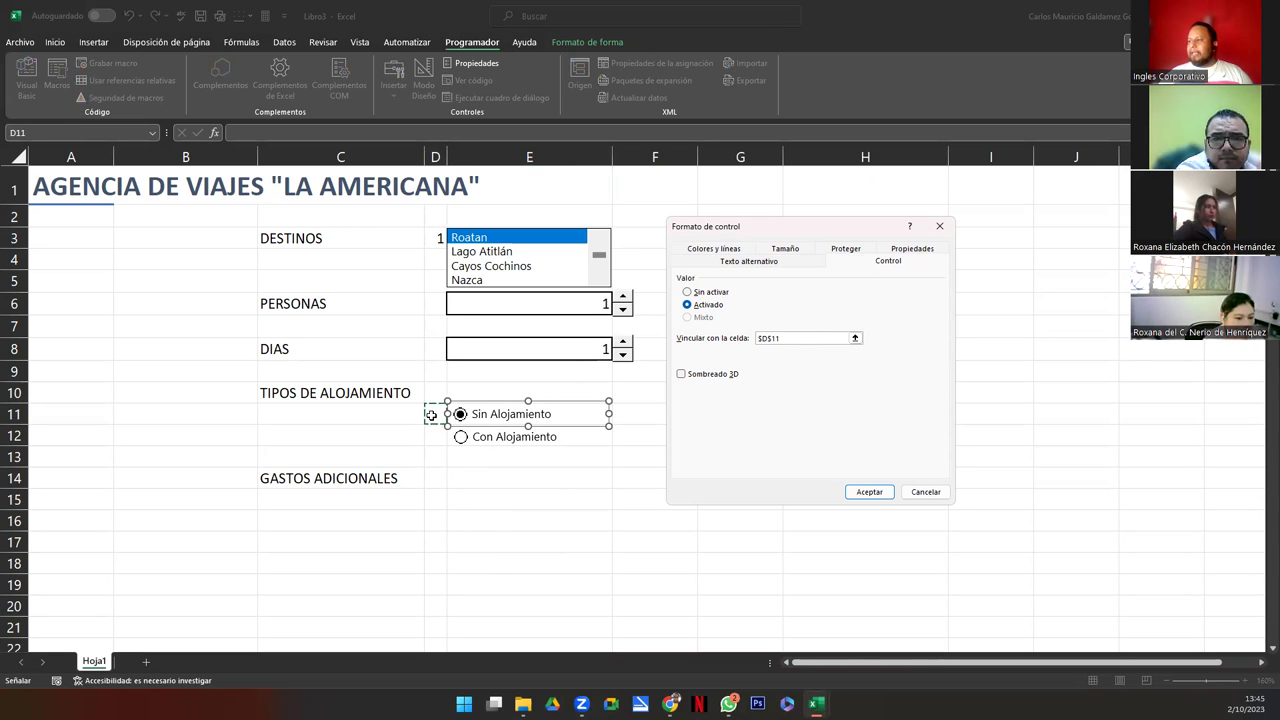
{"action": "left_click", "coordinate": [864, 492]}
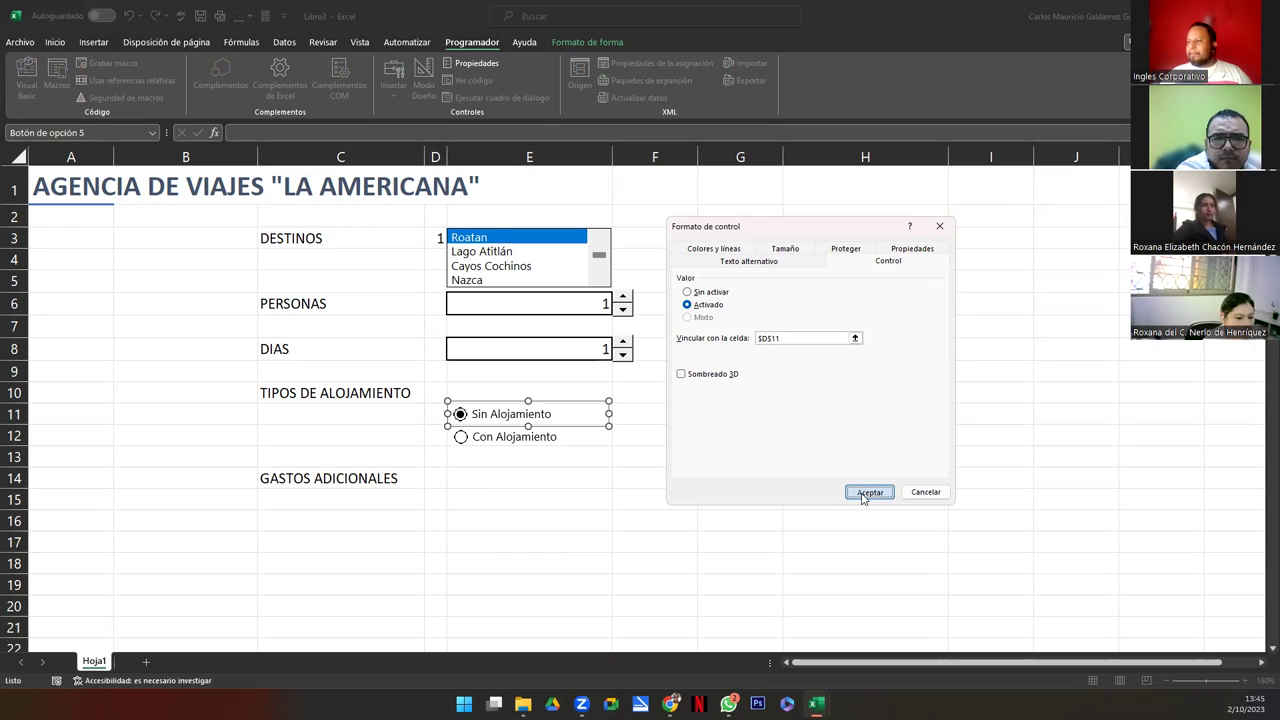
{"action": "left_click", "coordinate": [488, 505]}
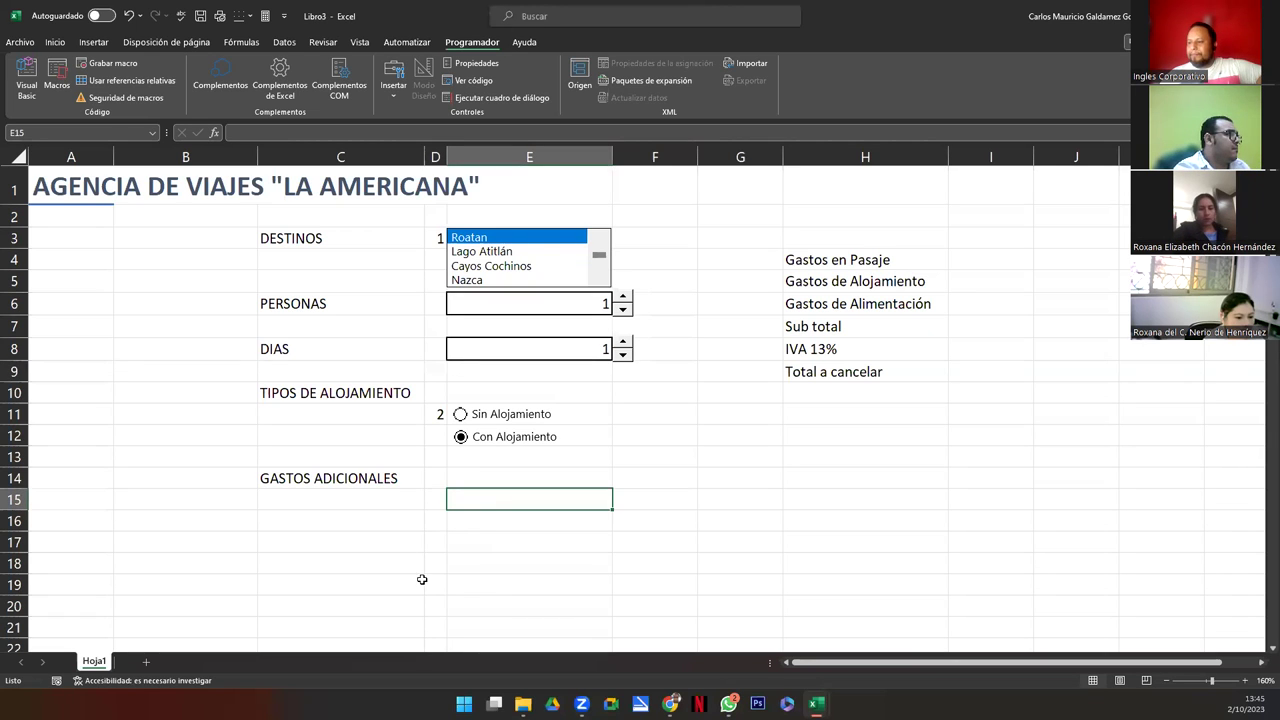
Draw a form-control checkbox in cell E15 and Ctrl-drag copies into the rows below
{"action": "left_click", "coordinate": [461, 482]}
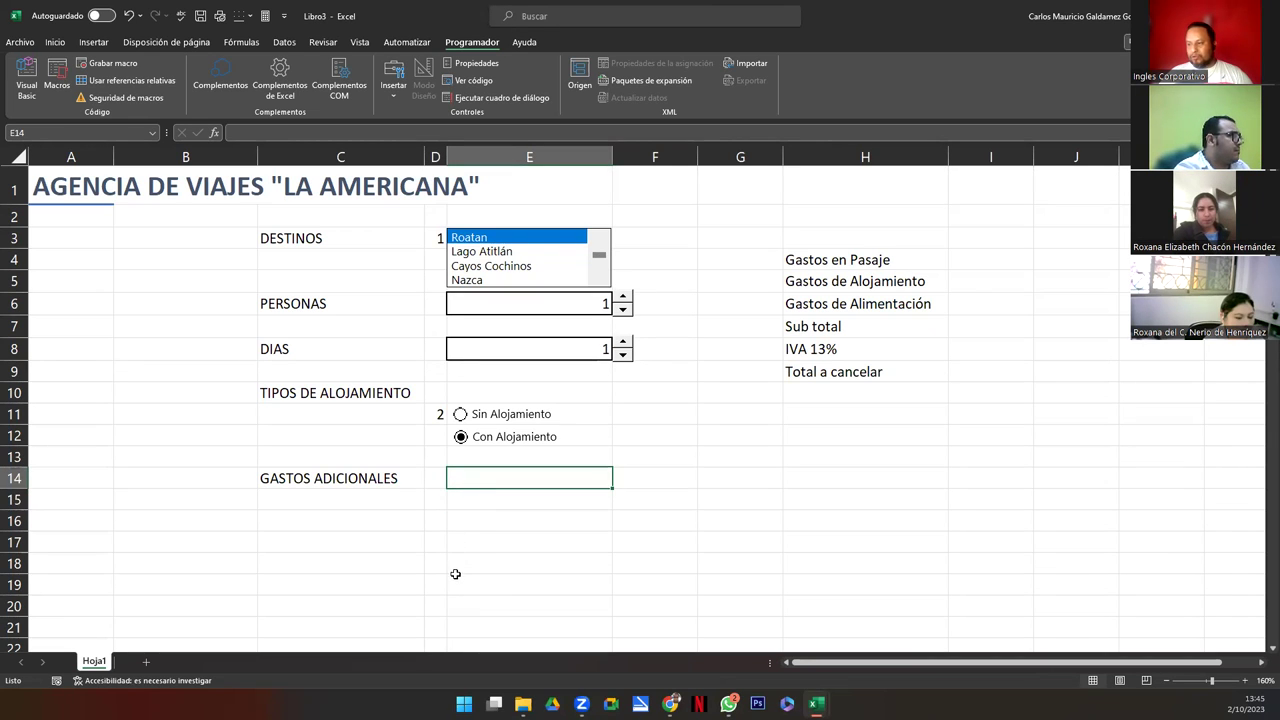
{"action": "left_click", "coordinate": [466, 498]}
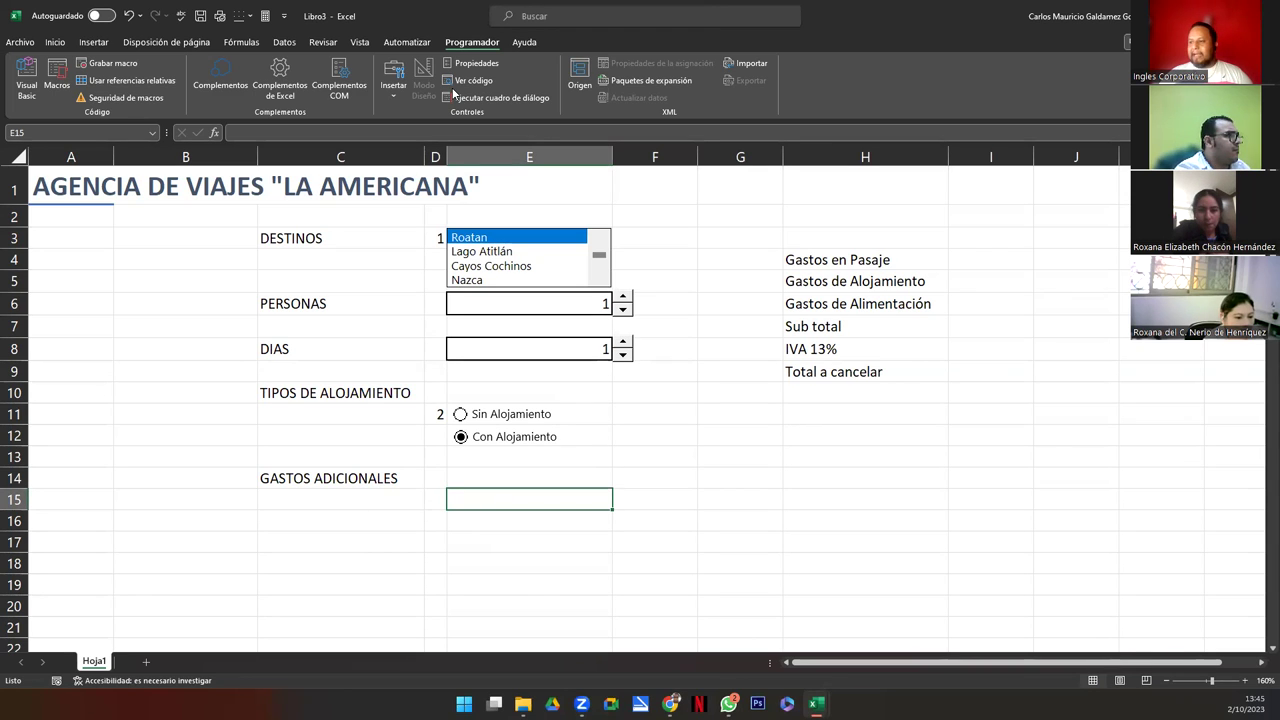
{"action": "left_click", "coordinate": [397, 98]}
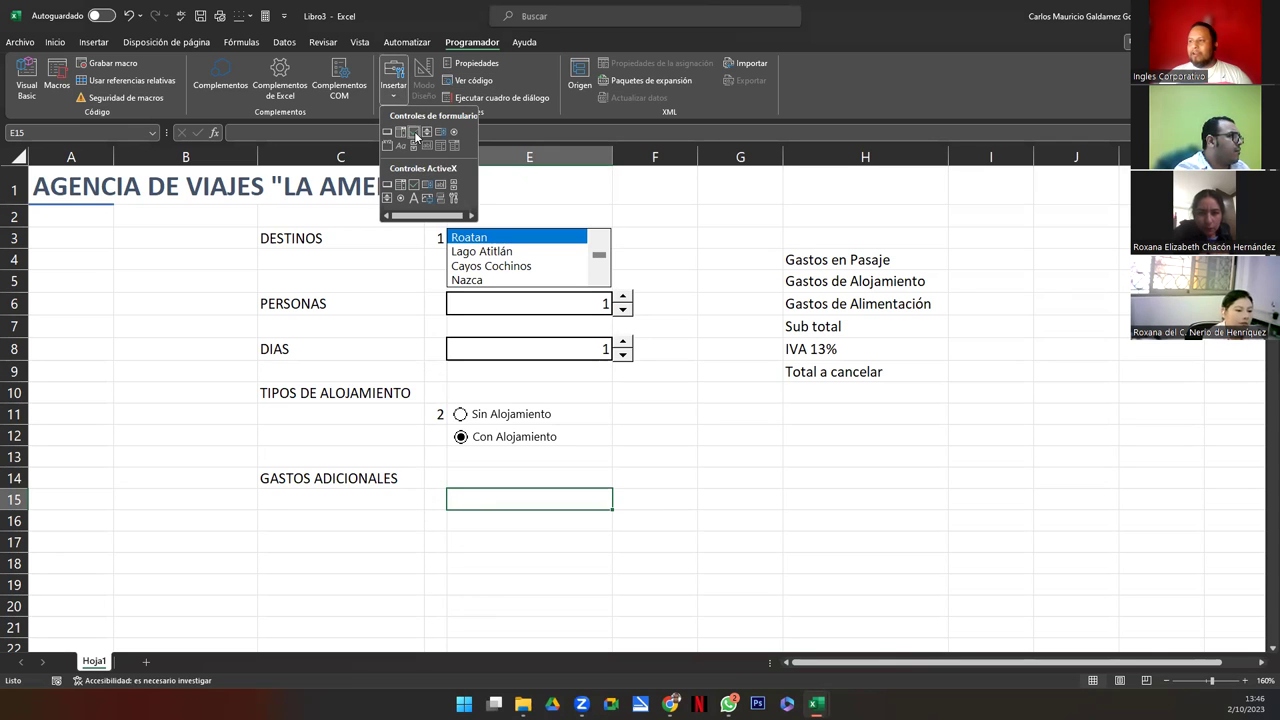
{"action": "left_click", "coordinate": [415, 133]}
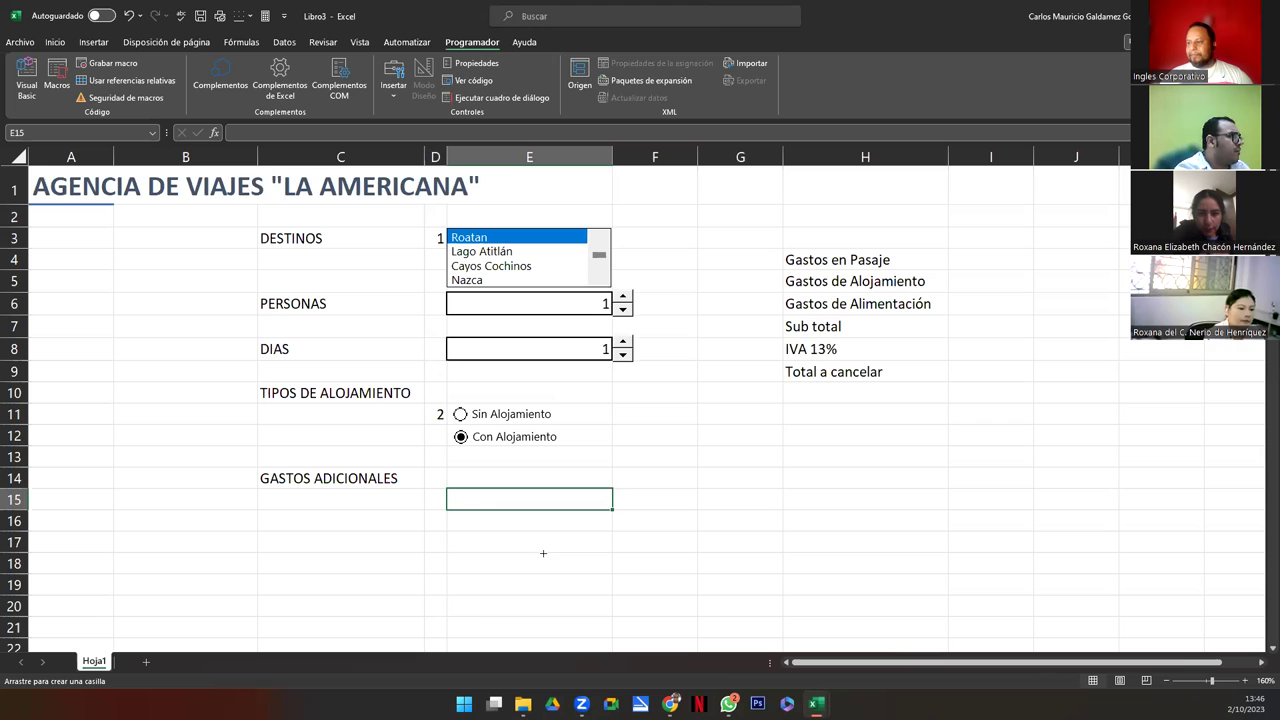
{"action": "left_click_drag", "start_coordinate": [447, 488], "coordinate": [610, 511]}
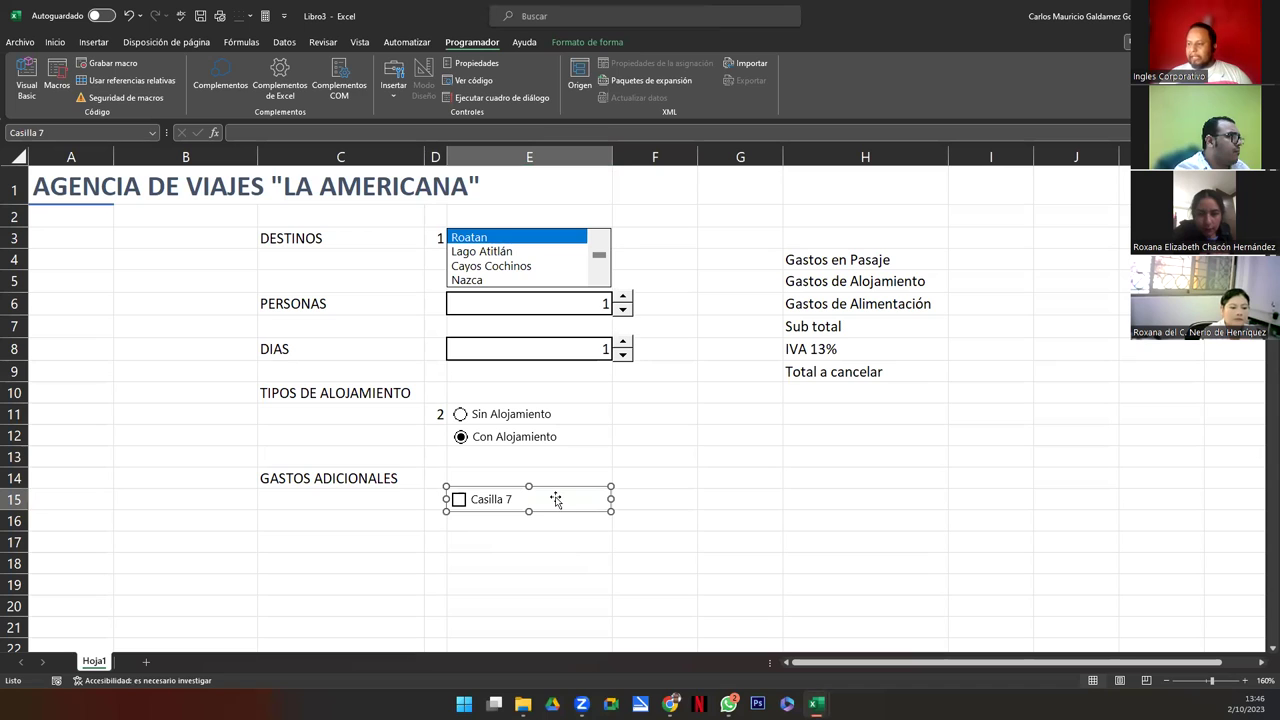
{"action": "left_click_drag", "start_coordinate": [556, 504], "coordinate": [560, 533]}
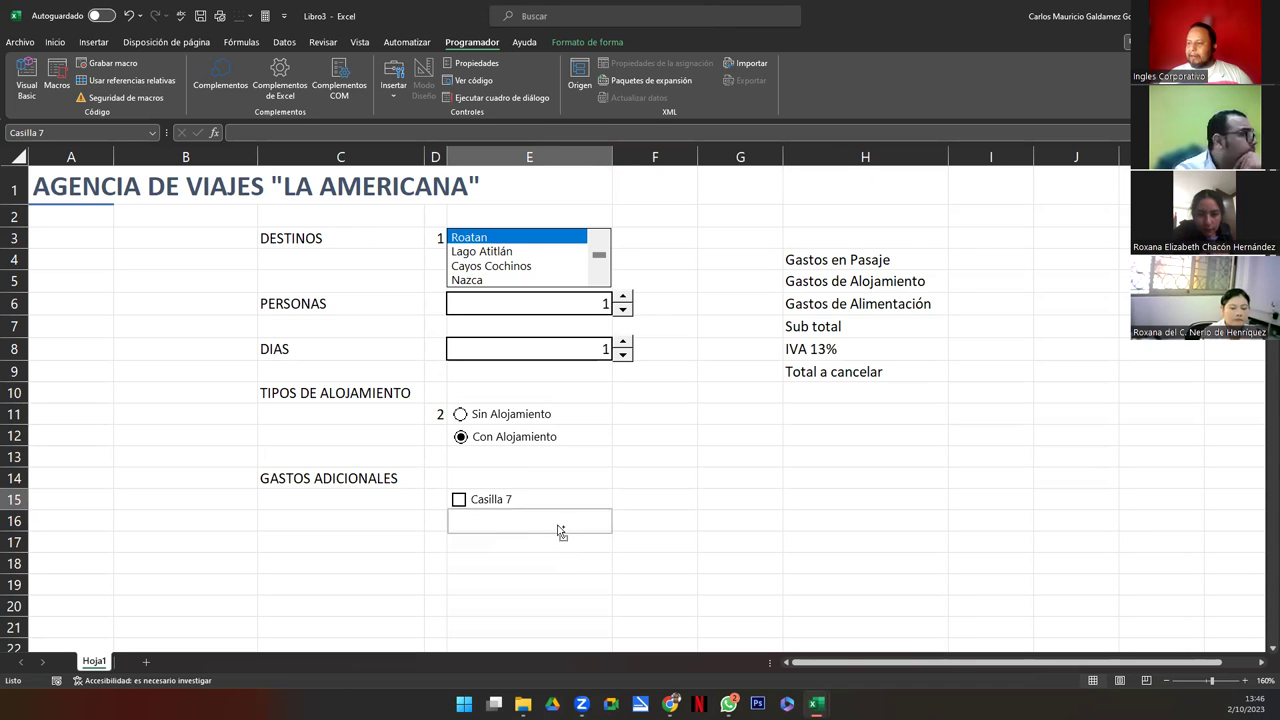
{"action": "left_click_drag", "start_coordinate": [558, 533], "coordinate": [557, 547]}
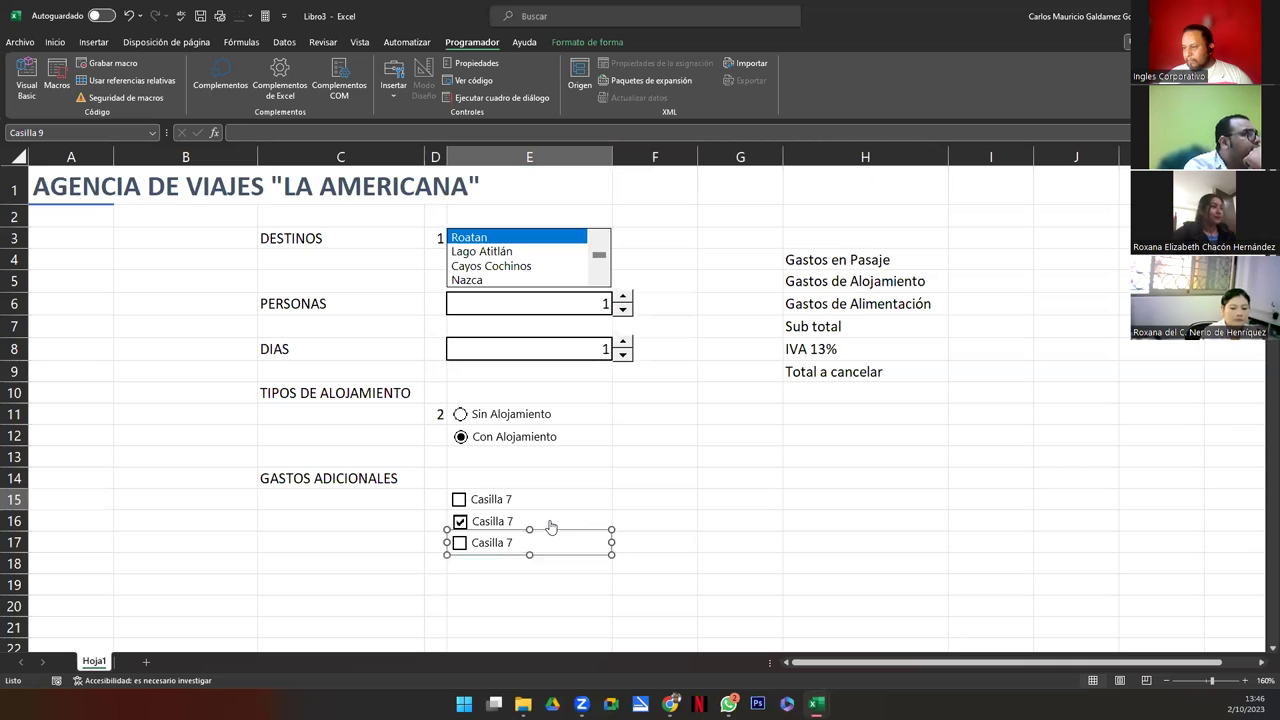
Align the three checkboxes to the left and distribute them vertically
{"action": "right_click", "coordinate": [484, 503]}
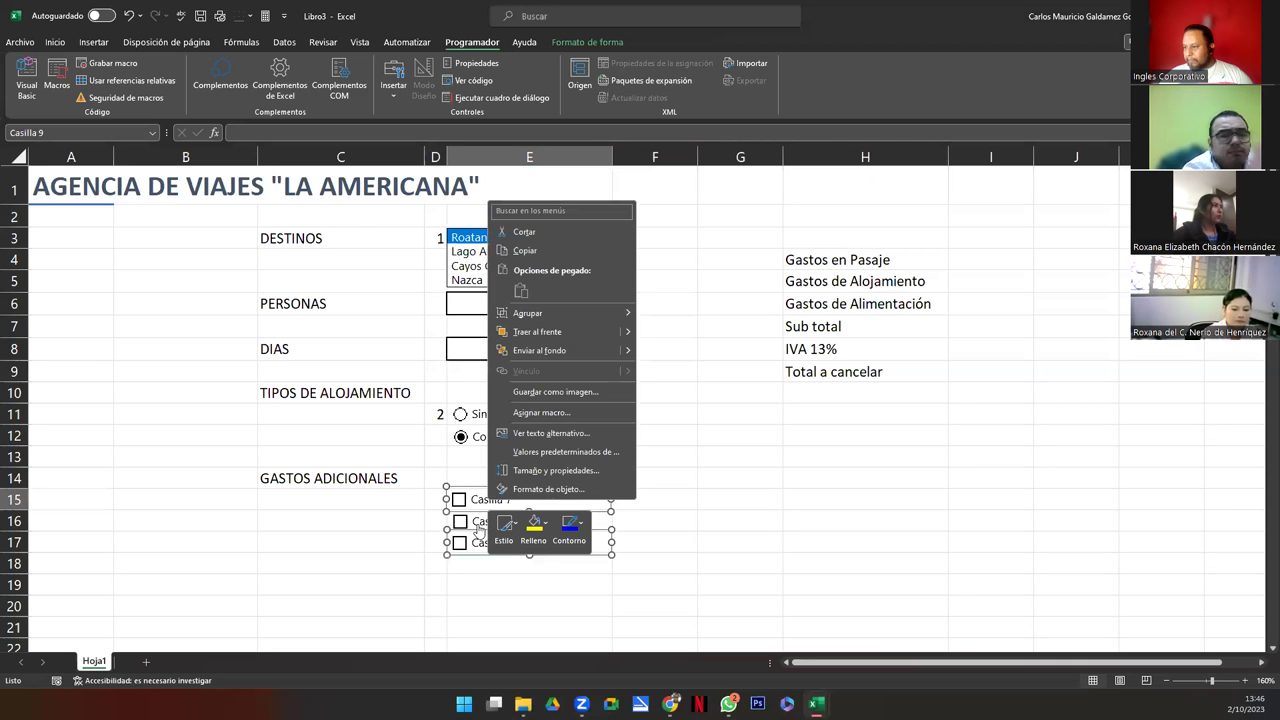
{"action": "right_click", "coordinate": [477, 524]}
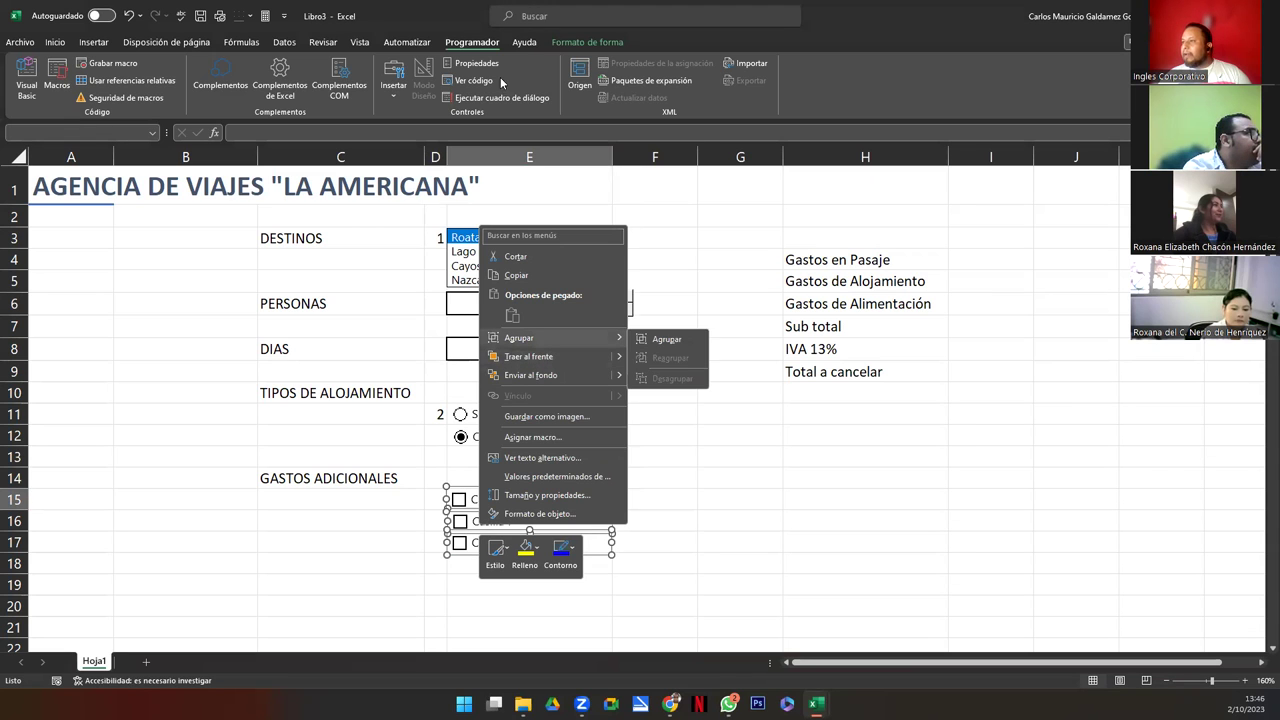
{"action": "left_click", "coordinate": [594, 44]}
{"action": "left_click", "coordinate": [594, 44]}
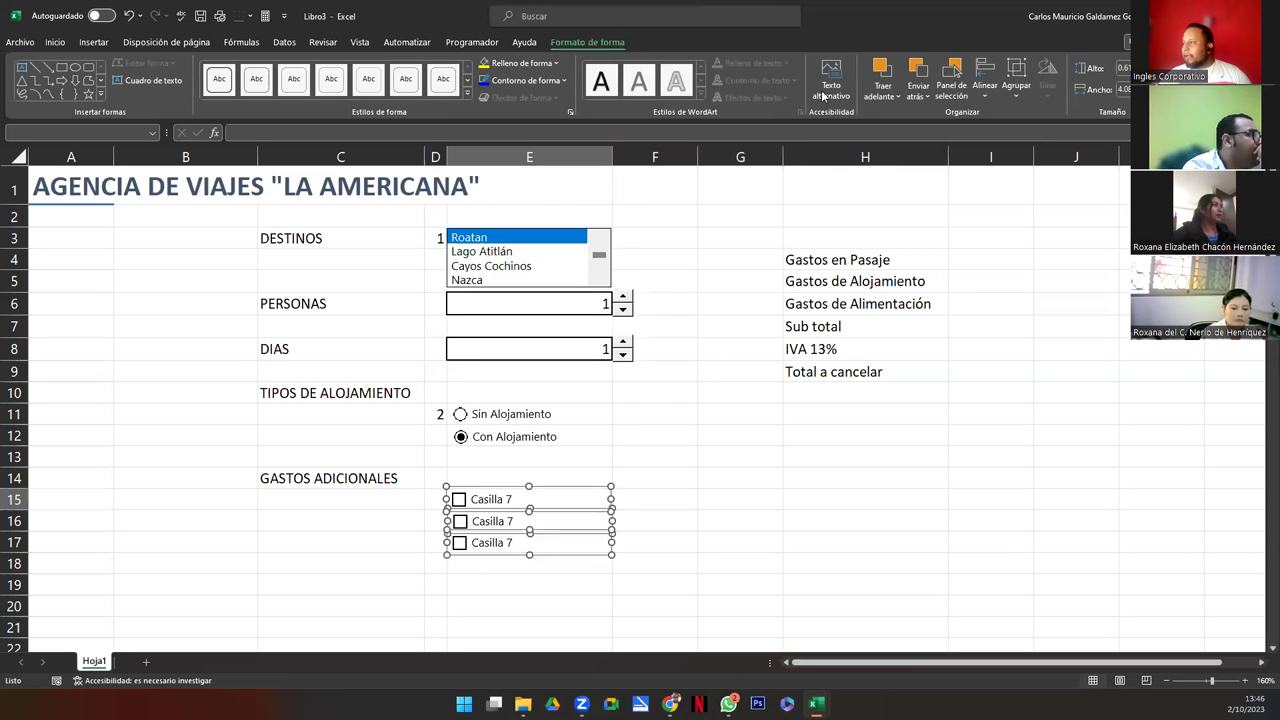
{"action": "left_click", "coordinate": [985, 88]}
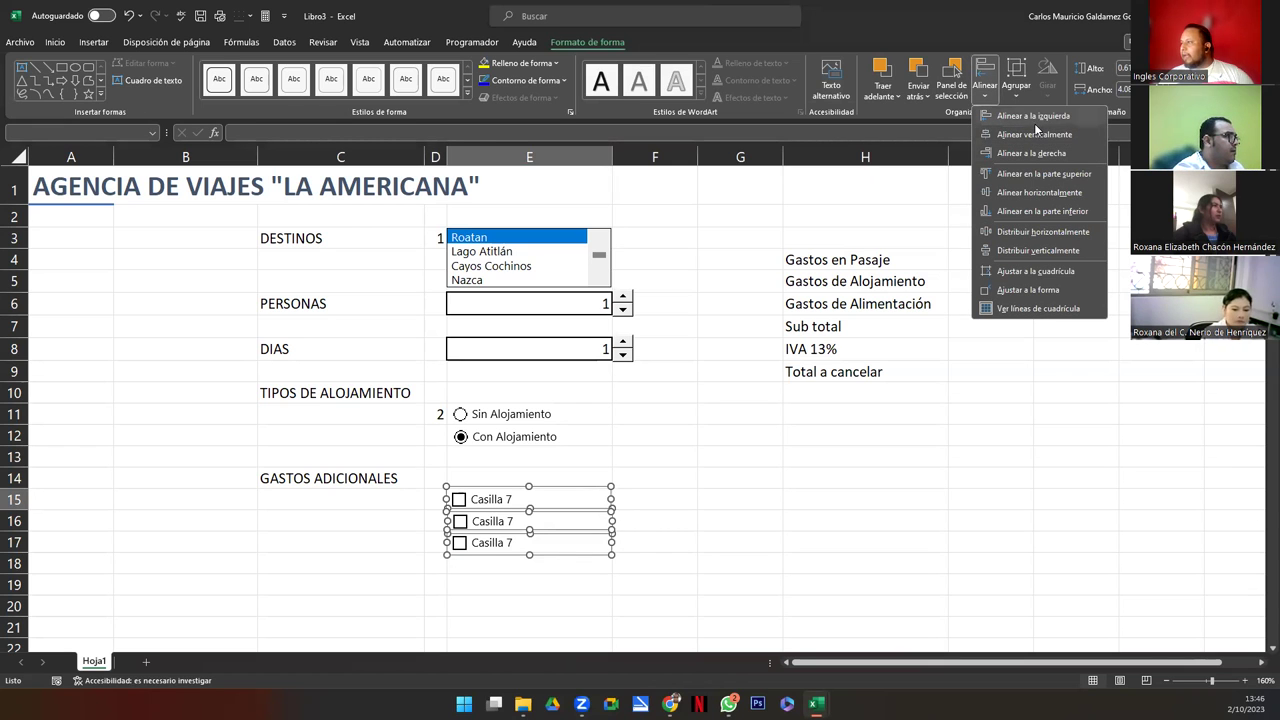
{"action": "left_click", "coordinate": [1021, 115]}
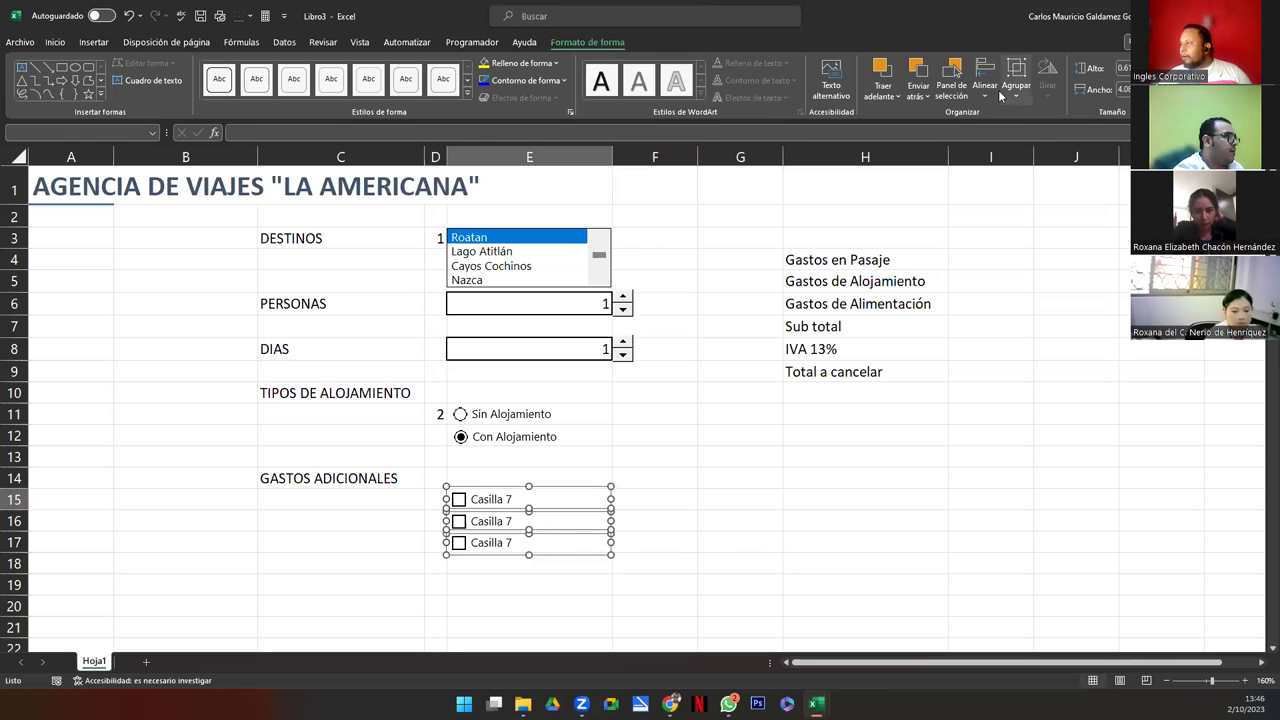
{"action": "left_click", "coordinate": [986, 88]}
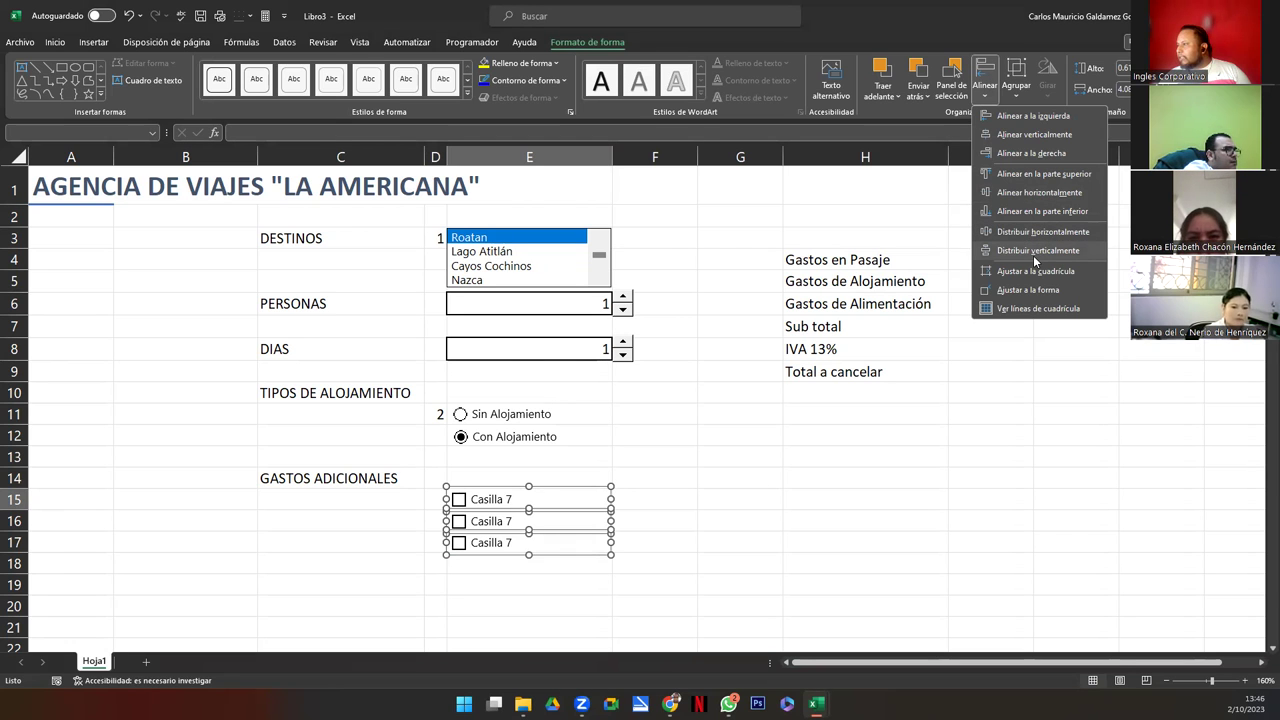
{"action": "left_click", "coordinate": [1033, 251]}
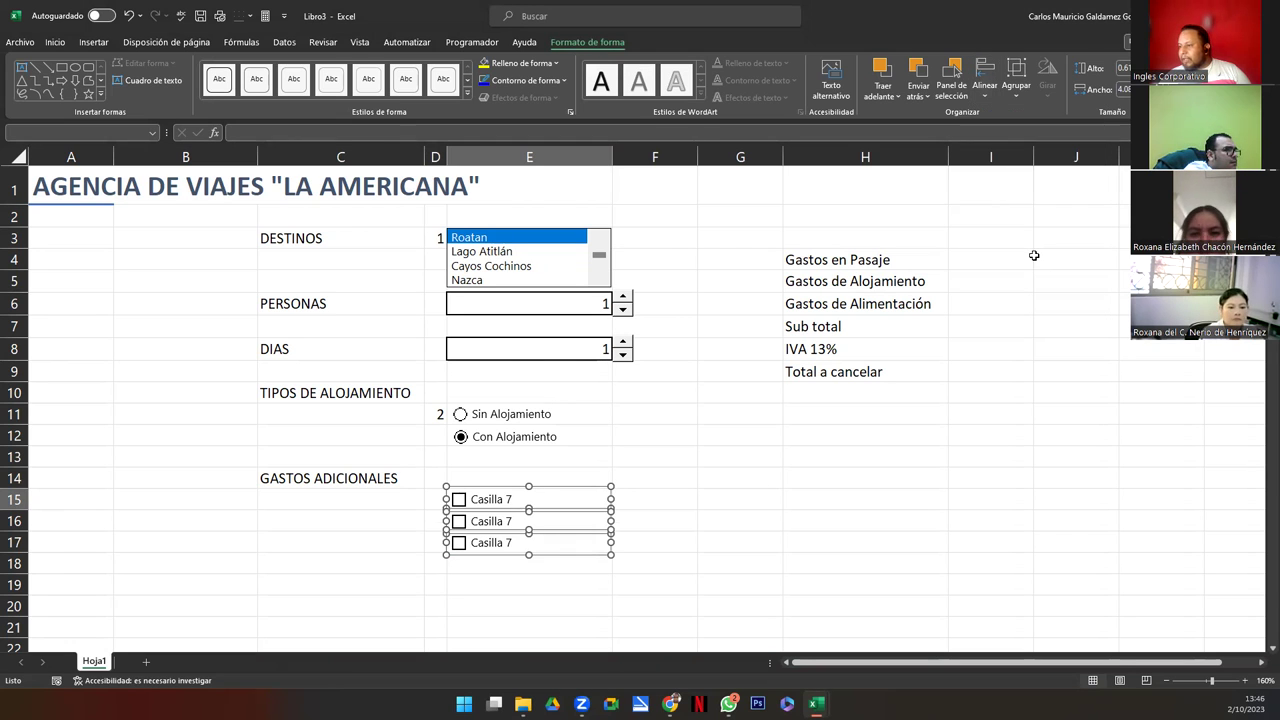
Link the row 15 checkbox to cell $D$15
{"action": "left_click", "coordinate": [534, 605]}
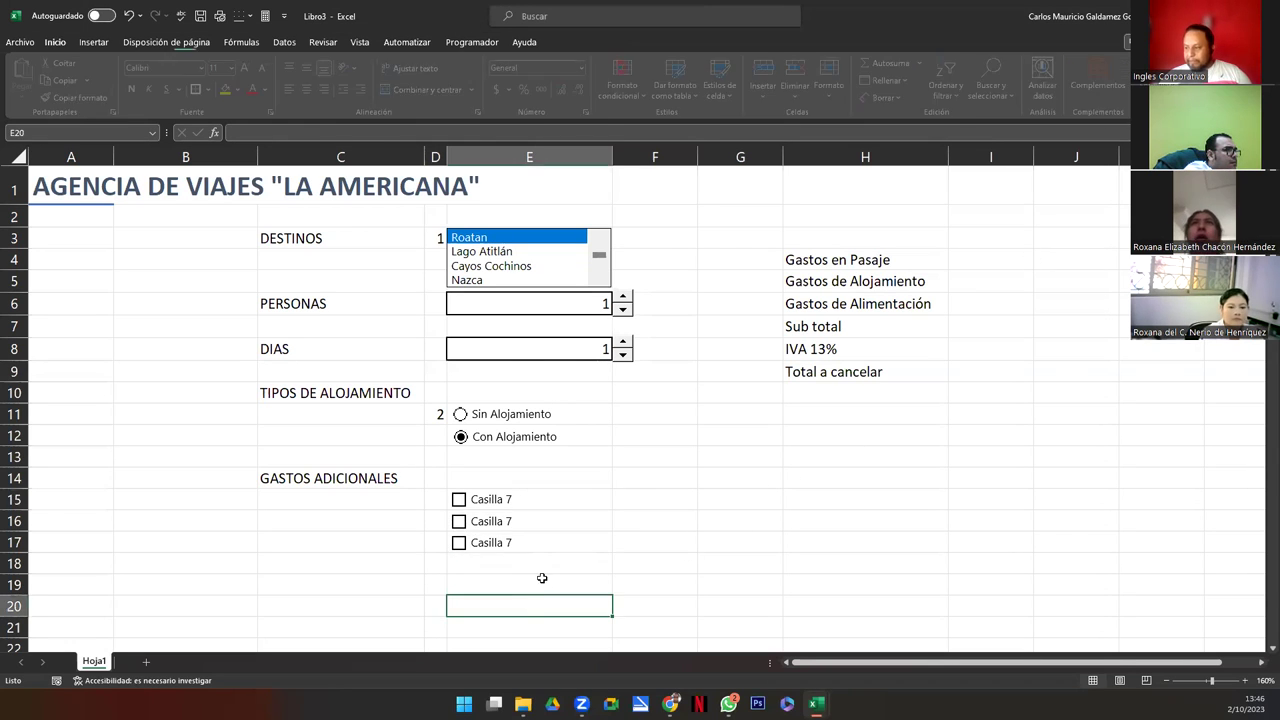
{"action": "right_click", "coordinate": [487, 505]}
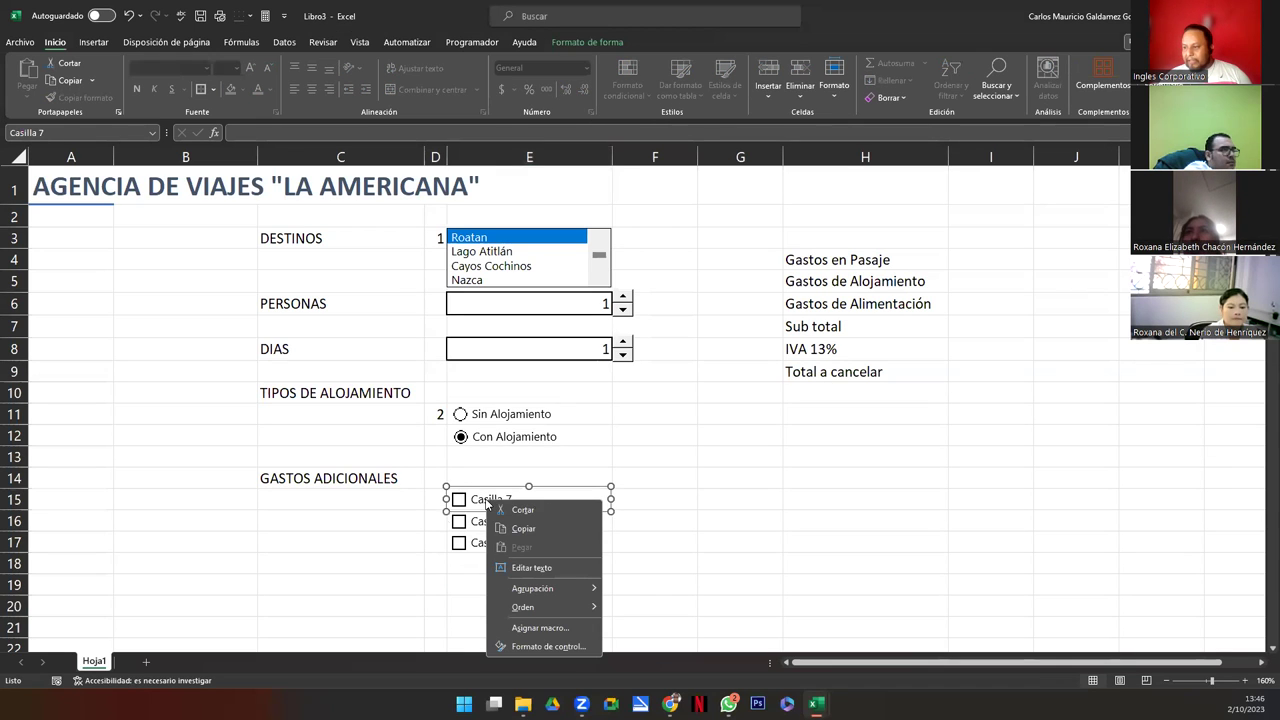
{"action": "left_click", "coordinate": [564, 651]}
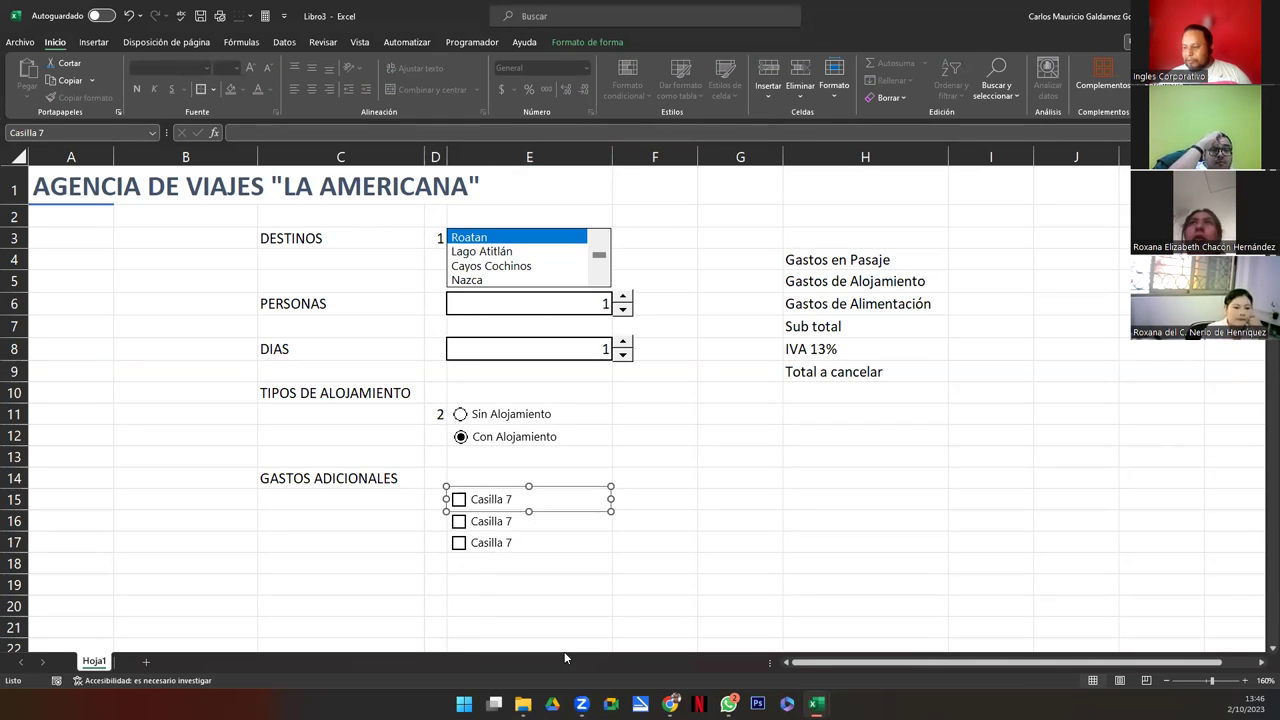
{"action": "left_click", "coordinate": [791, 339]}
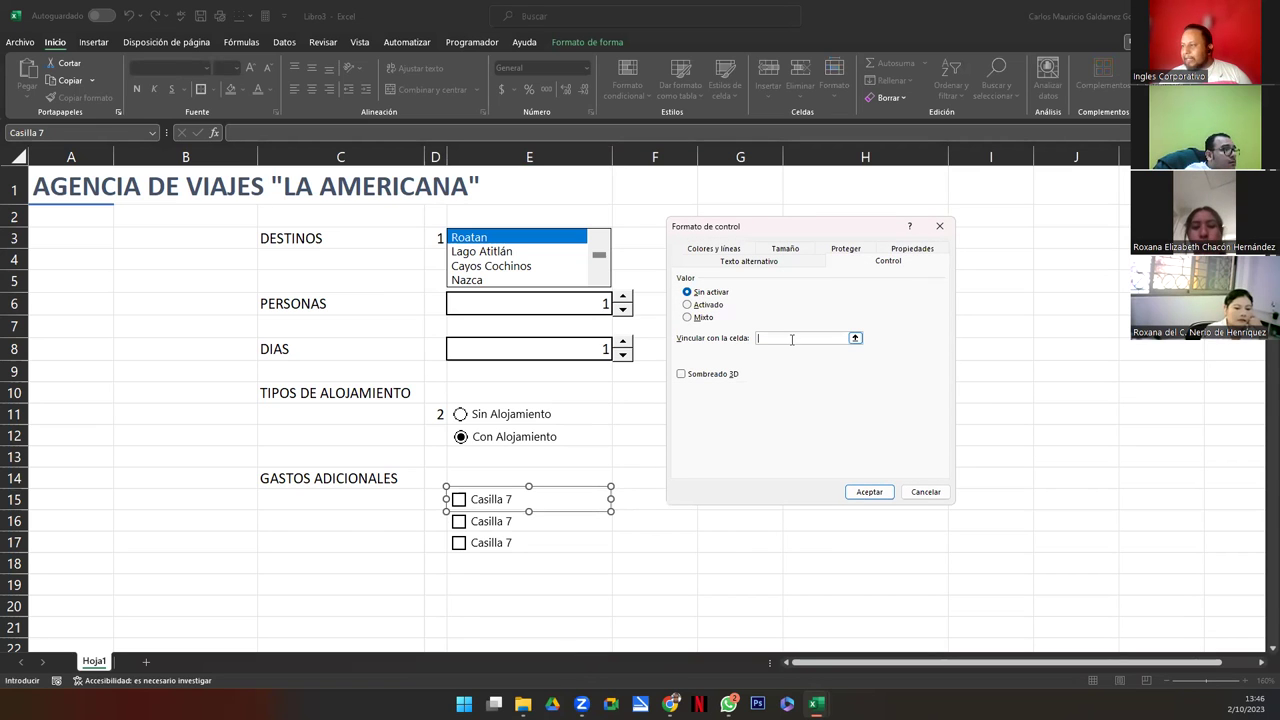
{"action": "left_click", "coordinate": [432, 497]}
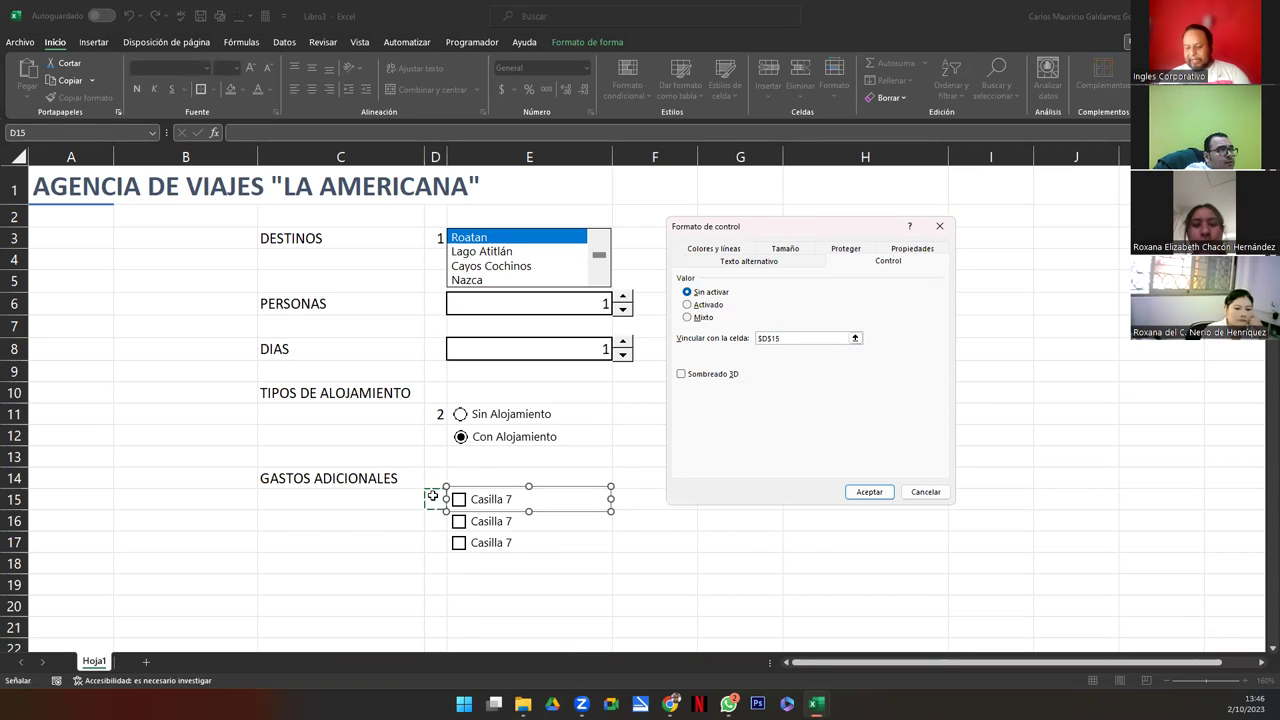
{"action": "left_click", "coordinate": [869, 492]}
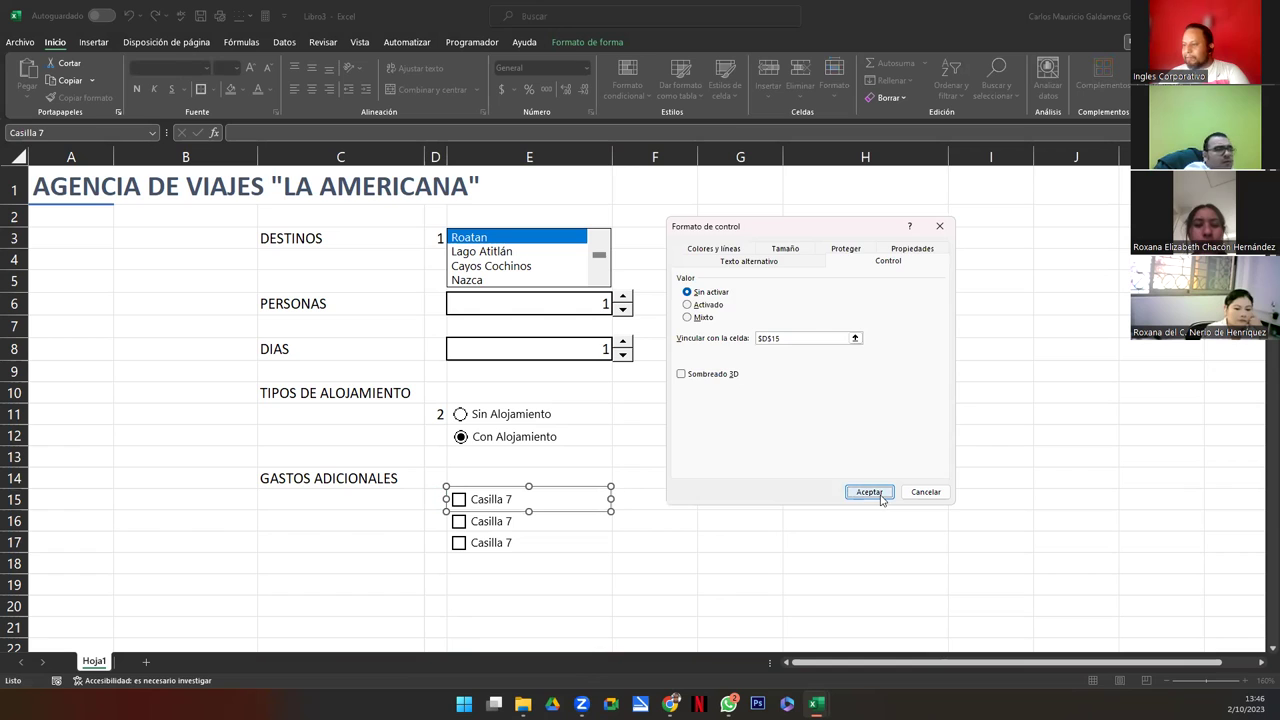
Link the row 16 checkbox to cell $D$16
{"action": "right_click", "coordinate": [486, 528]}
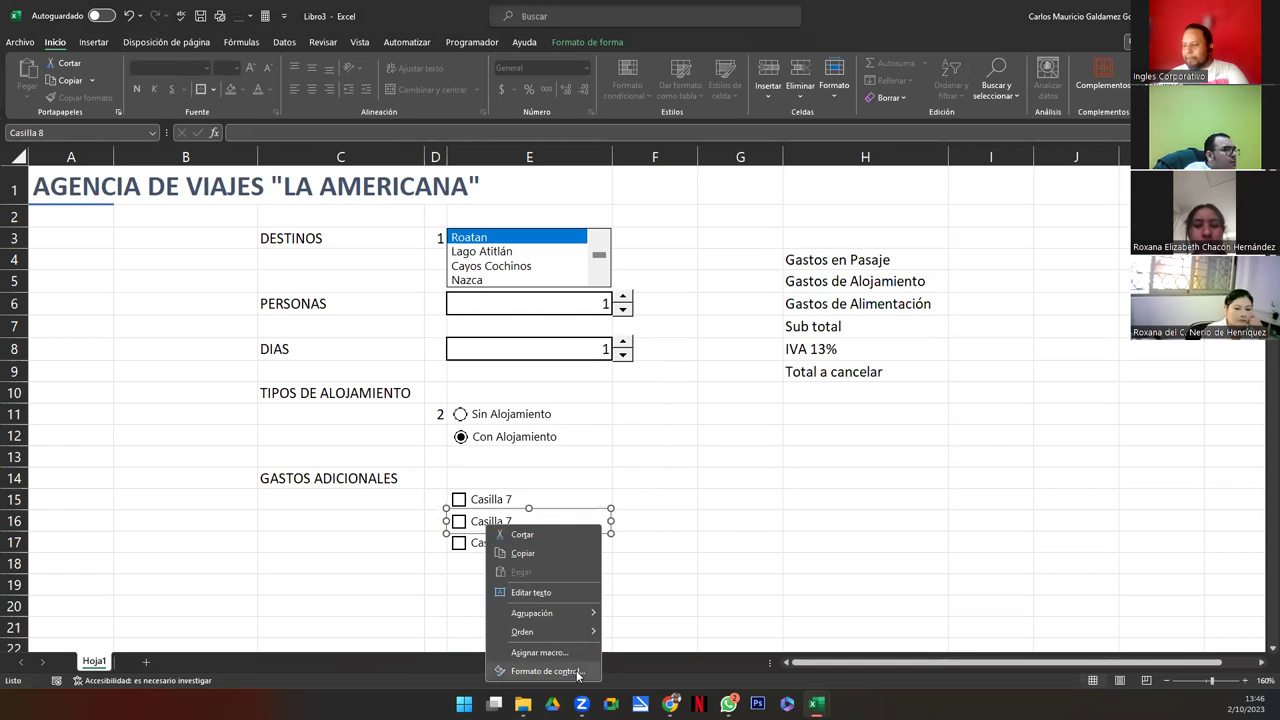
{"action": "left_click", "coordinate": [545, 671]}
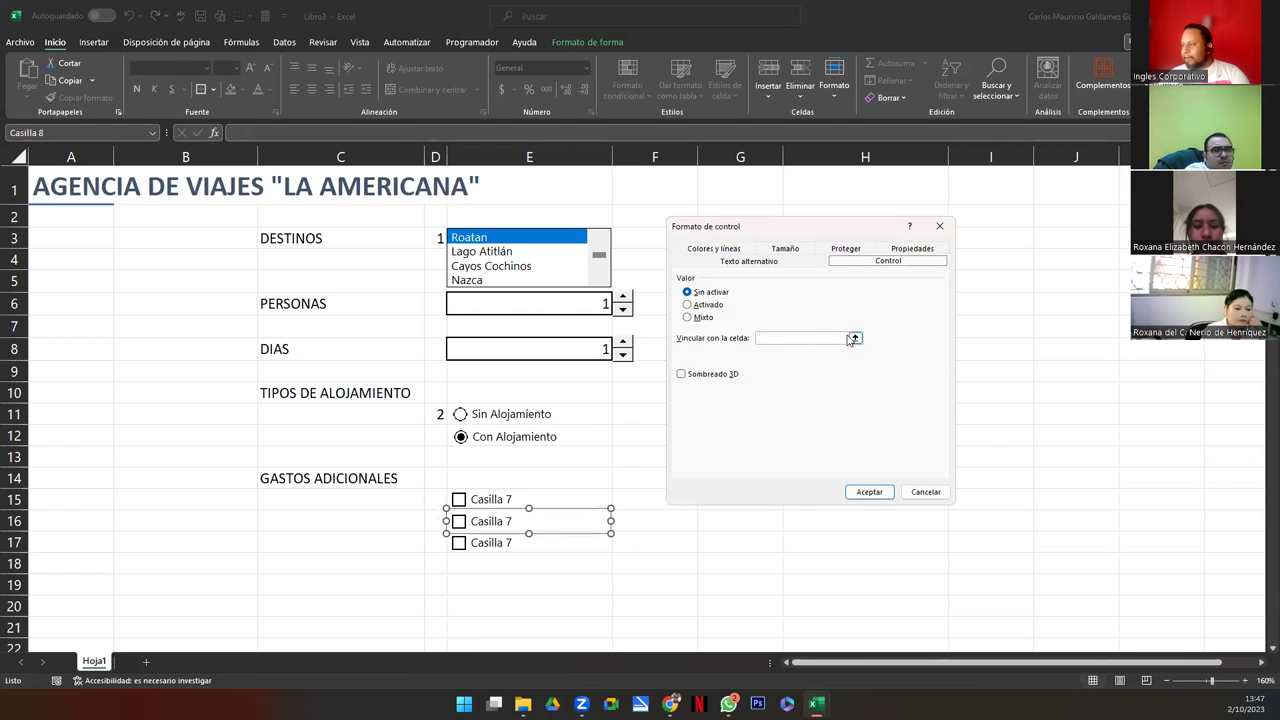
{"action": "left_click", "coordinate": [825, 337]}
{"action": "left_click", "coordinate": [425, 518]}
{"action": "key", "text": "Return"}
Link the row 17 checkbox to cell $D$17
{"action": "right_click", "coordinate": [487, 545]}
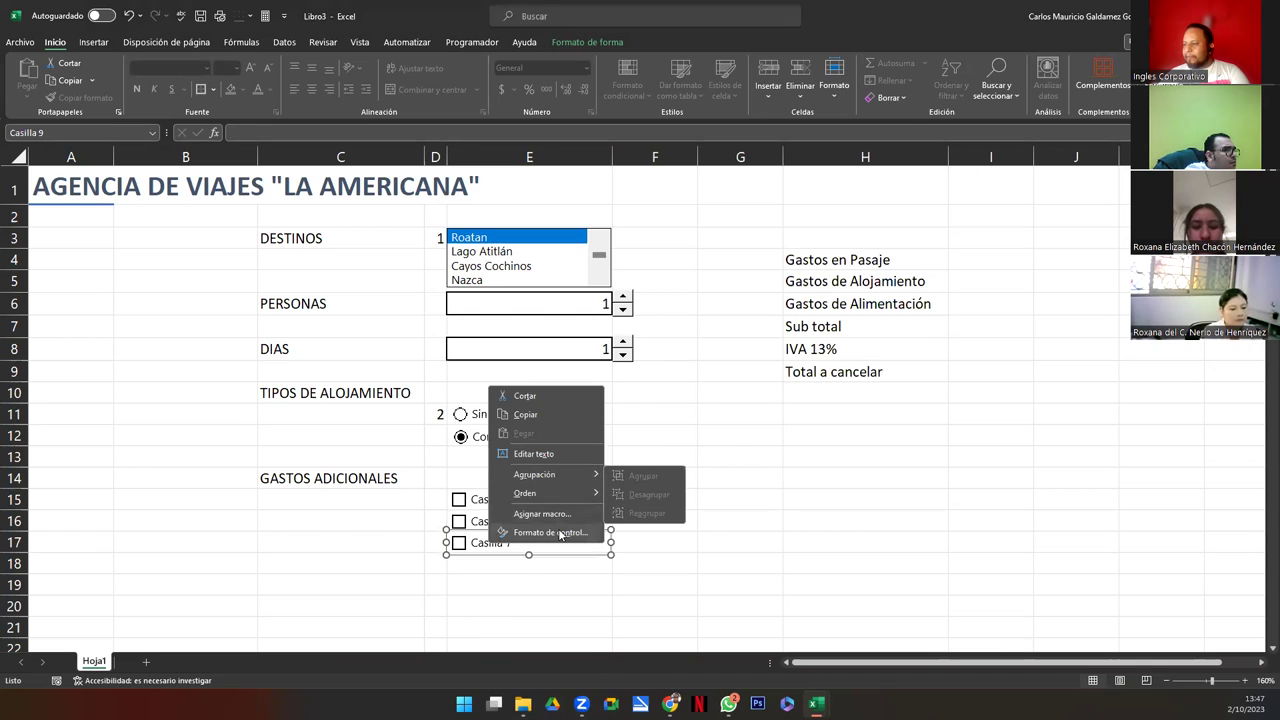
{"action": "left_click", "coordinate": [561, 533]}
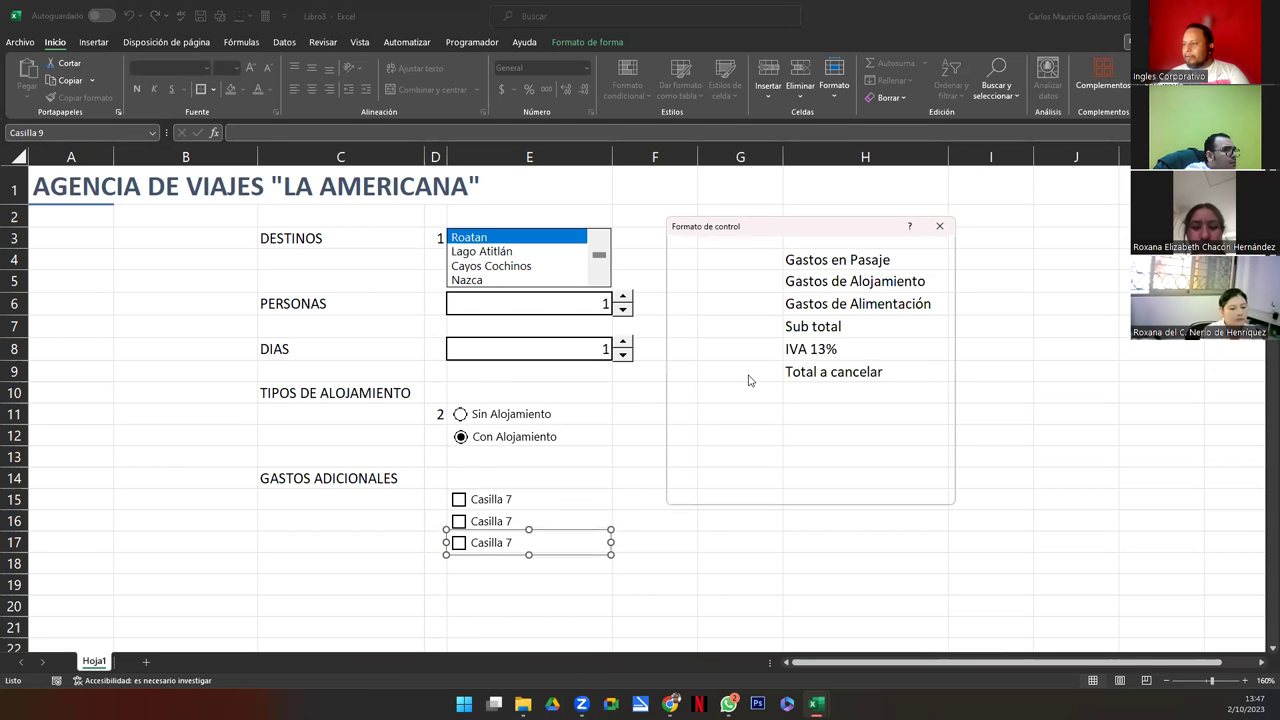
{"action": "left_click", "coordinate": [760, 339]}
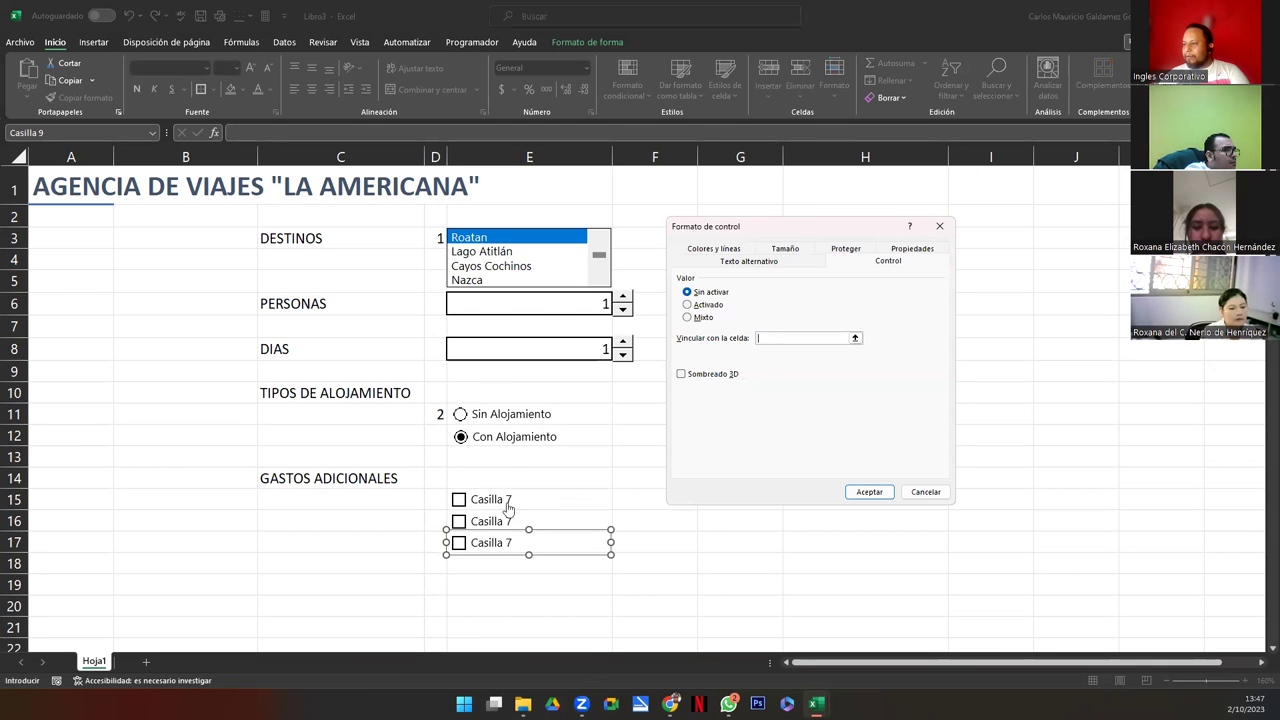
{"action": "left_click", "coordinate": [428, 542]}
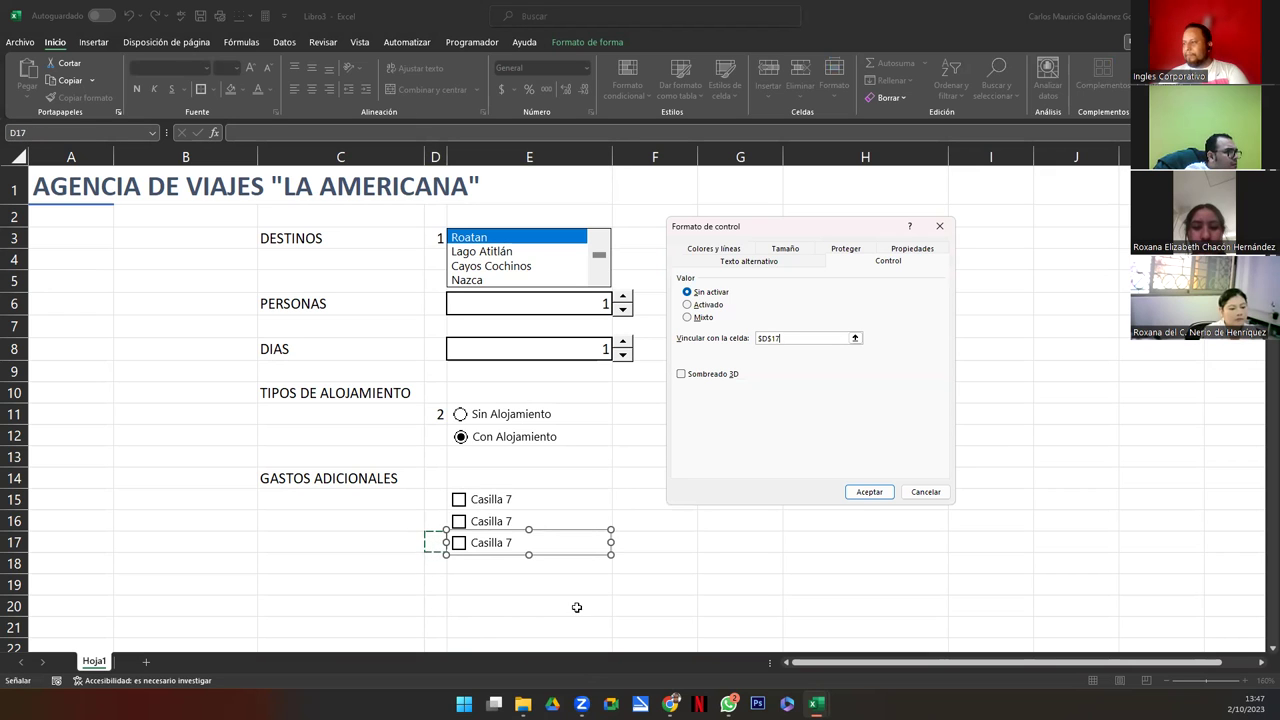
{"action": "left_click", "coordinate": [862, 494]}
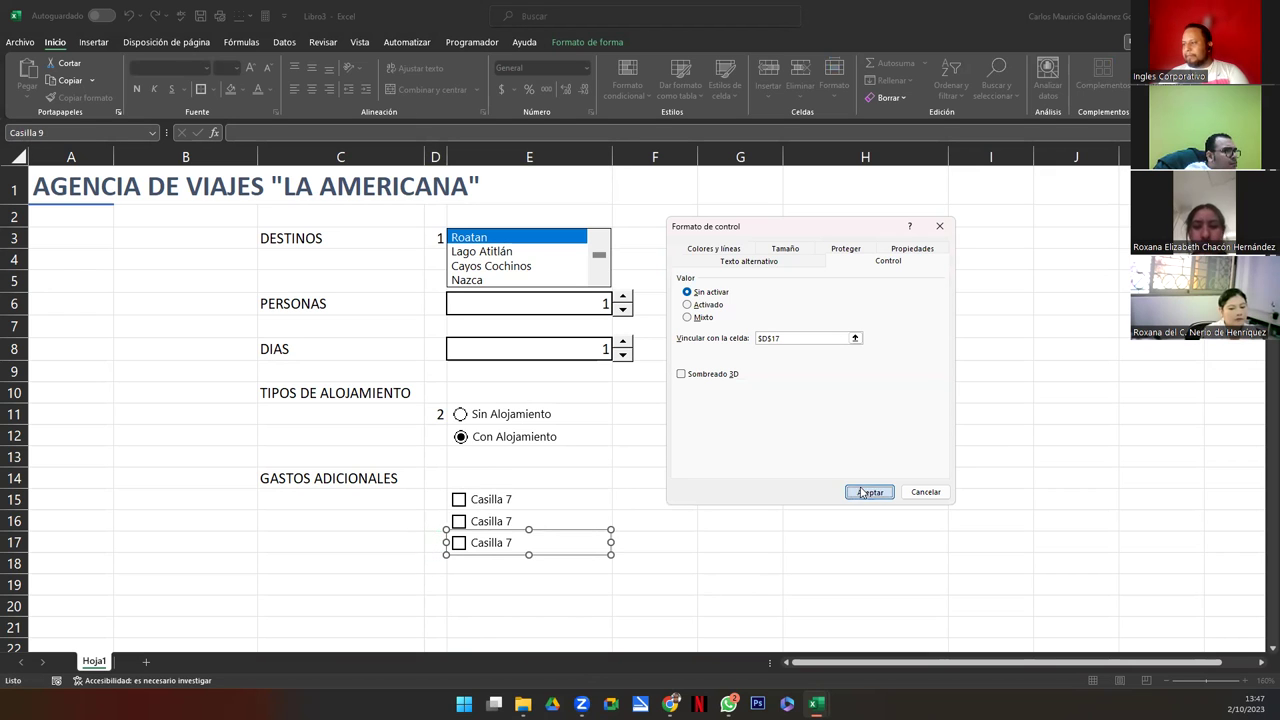
{"action": "right_click", "coordinate": [488, 505]}
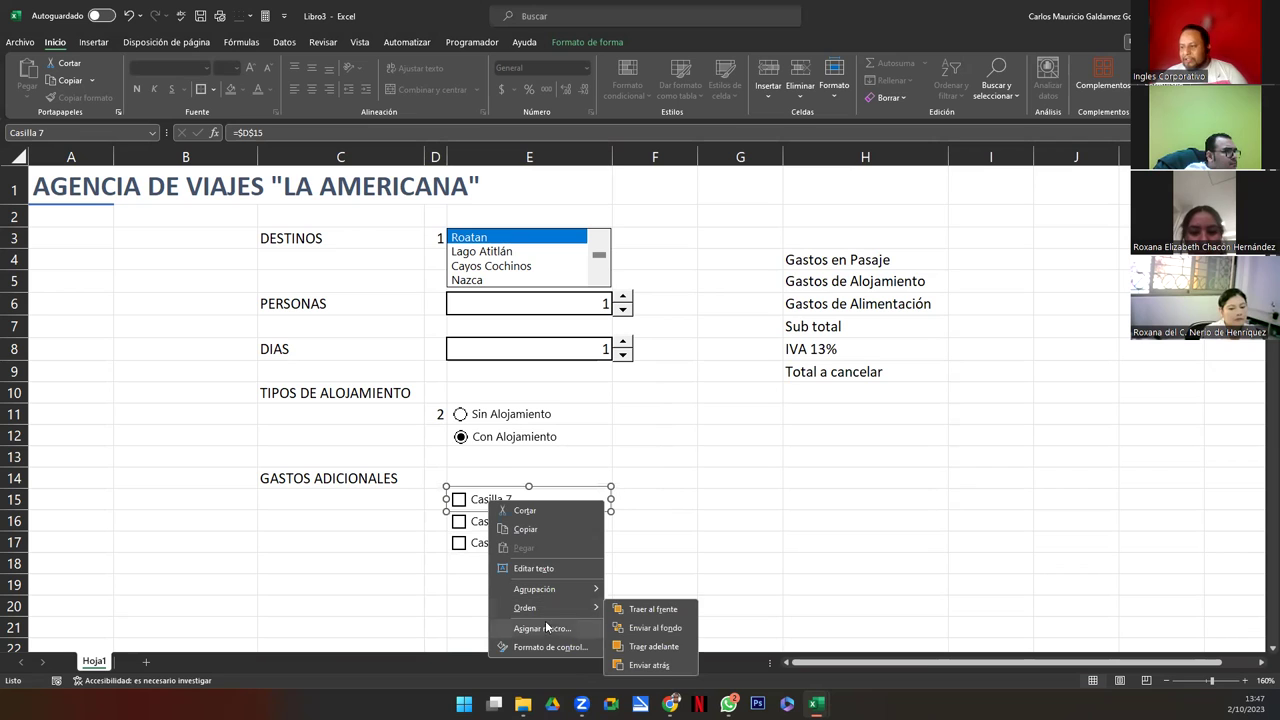
Relabel the row 15 checkbox 'Desayuno'
{"action": "left_click", "coordinate": [552, 568]}
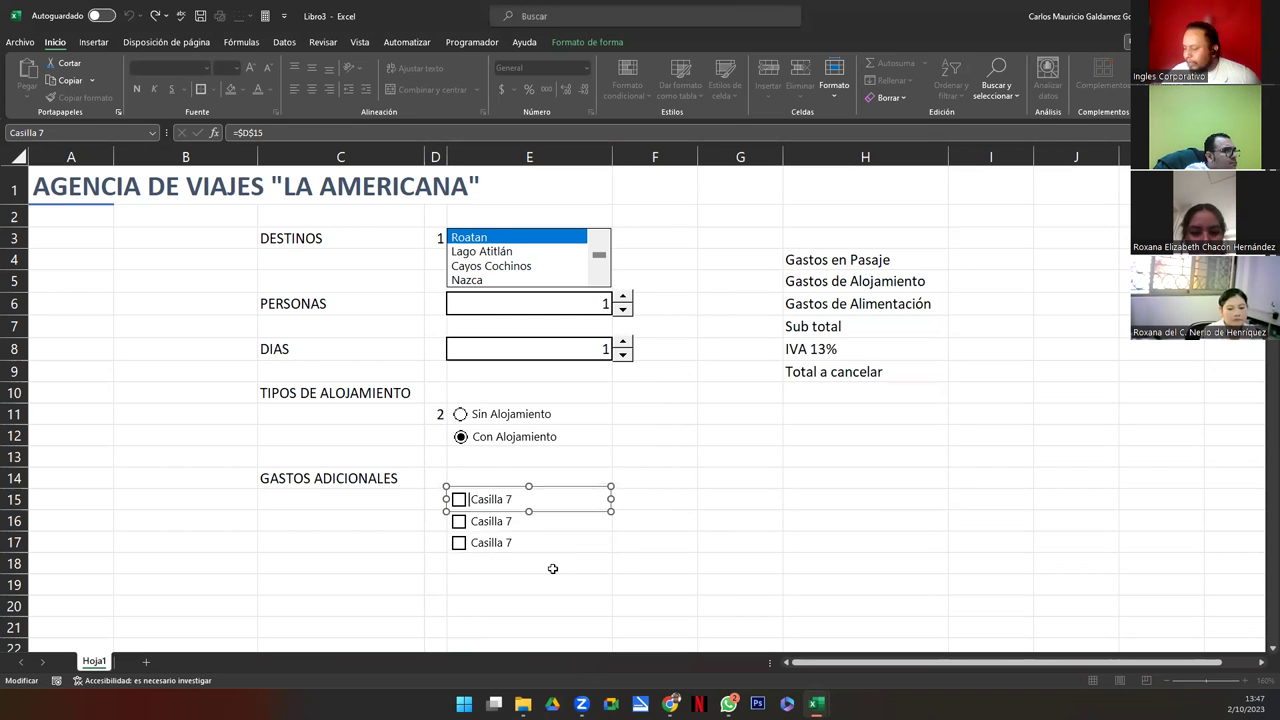
{"action": "key", "text": "ctrl+a"}
{"action": "key", "text": "BackSpace"}
{"action": "type", "text": "Desayuno"}
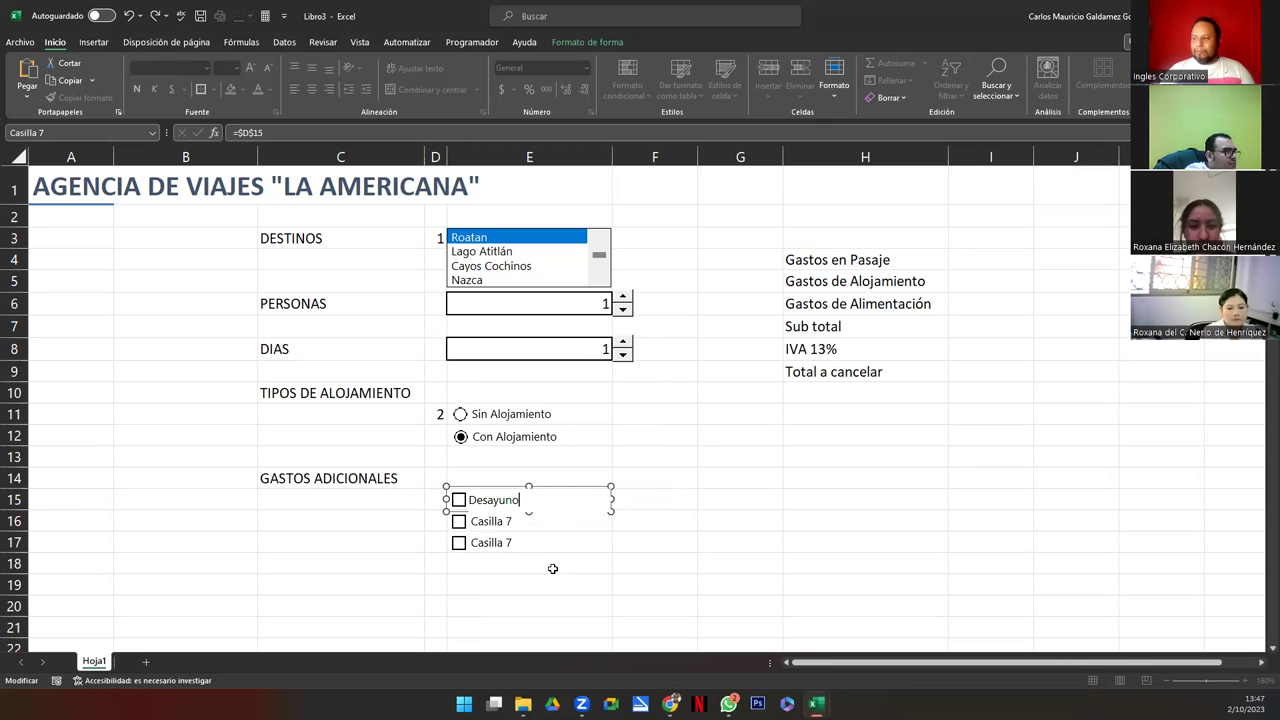
Relabel the row 16 checkbox 'Almuerzo'
{"action": "right_click", "coordinate": [480, 525]}
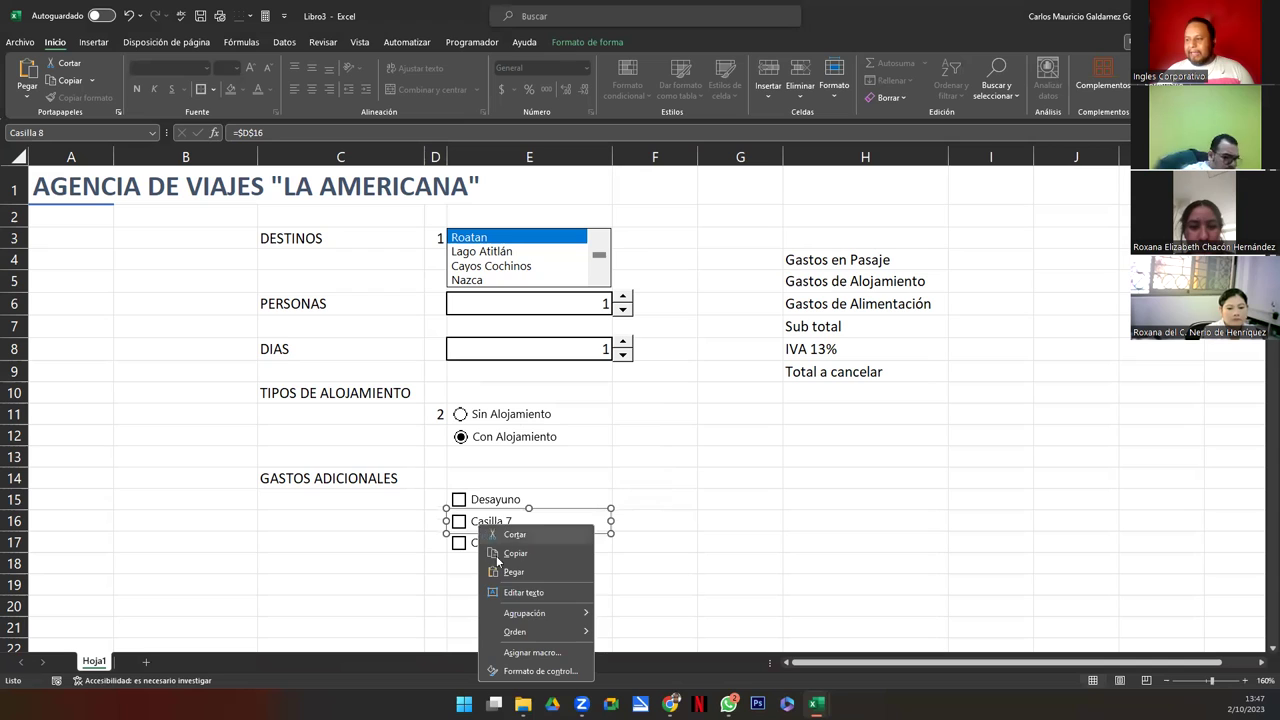
{"action": "left_click", "coordinate": [527, 593]}
{"action": "type", "text": "Alum"}
{"action": "key", "text": "BackSpace"}
{"action": "key", "text": "BackSpace"}
{"action": "key", "text": "BackSpace"}
{"action": "type", "text": "muerzo"}
{"action": "key", "text": "Delete"}
{"action": "key", "text": "Delete"}
{"action": "key", "text": "Delete"}
{"action": "key", "text": "Delete"}
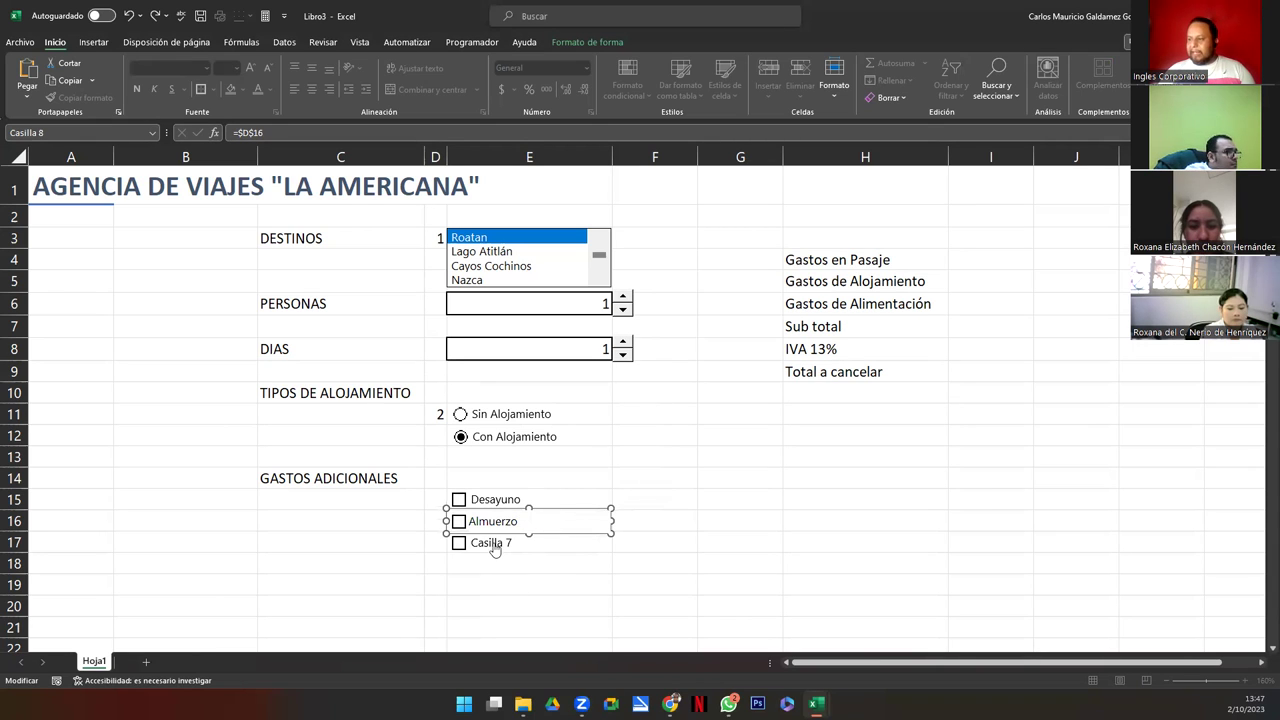
Relabel the row 17 checkbox 'Cena'
{"action": "right_click", "coordinate": [494, 551]}
{"action": "left_click", "coordinate": [515, 450]}
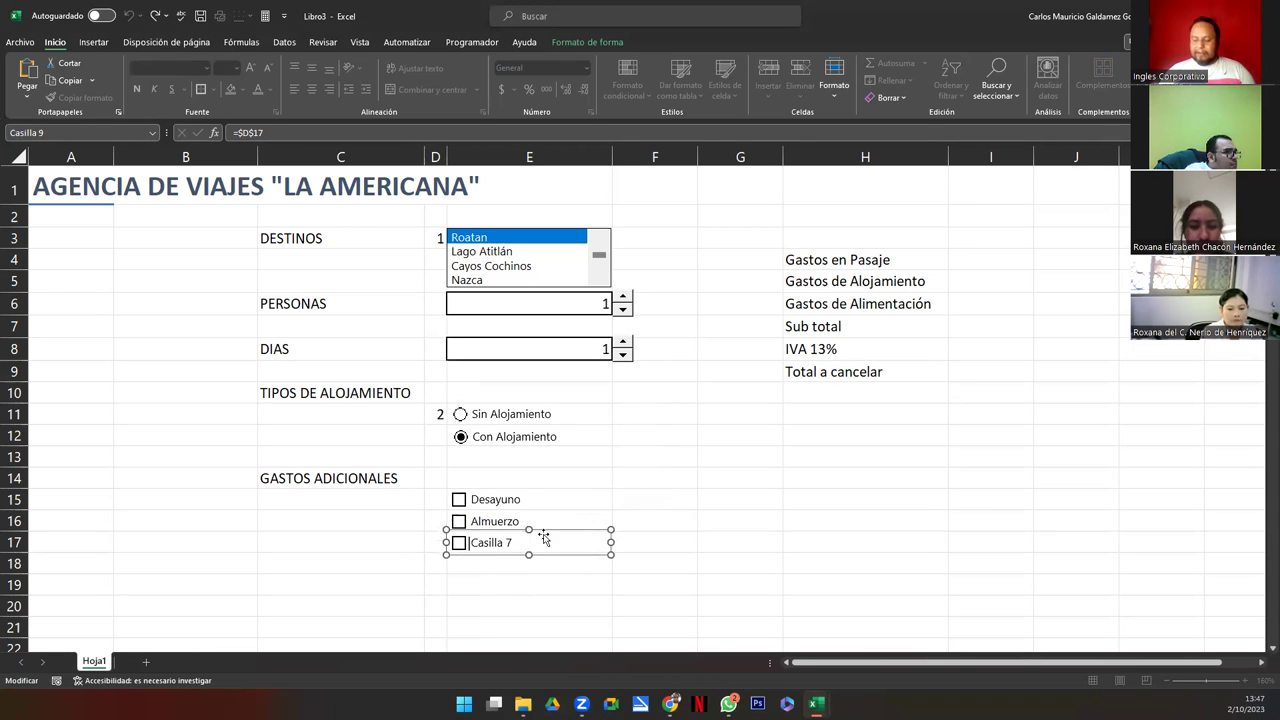
{"action": "key", "text": "shift+End"}
{"action": "type", "text": "Cena"}
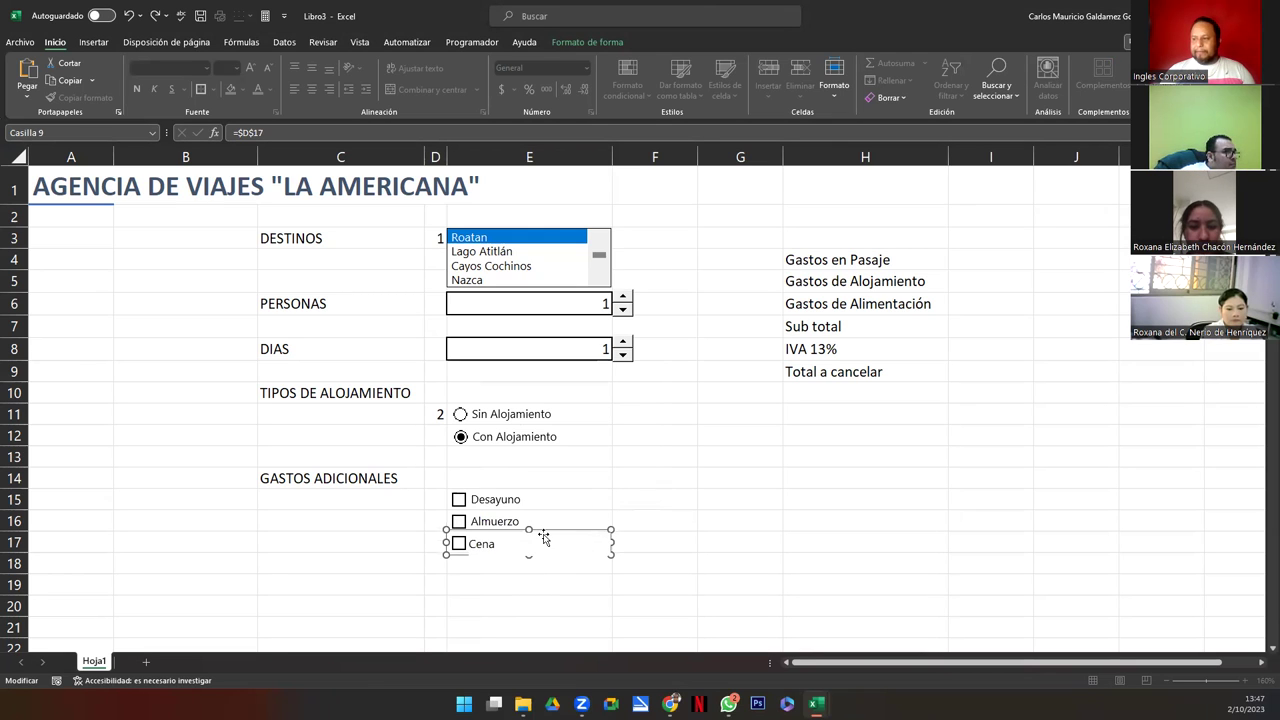
{"action": "left_click", "coordinate": [503, 598]}
AutoFit column D, test Desayuno, Almuerzo and Cena, then untick all so D15:D17 read FALSO
{"action": "left_click", "coordinate": [459, 500]}
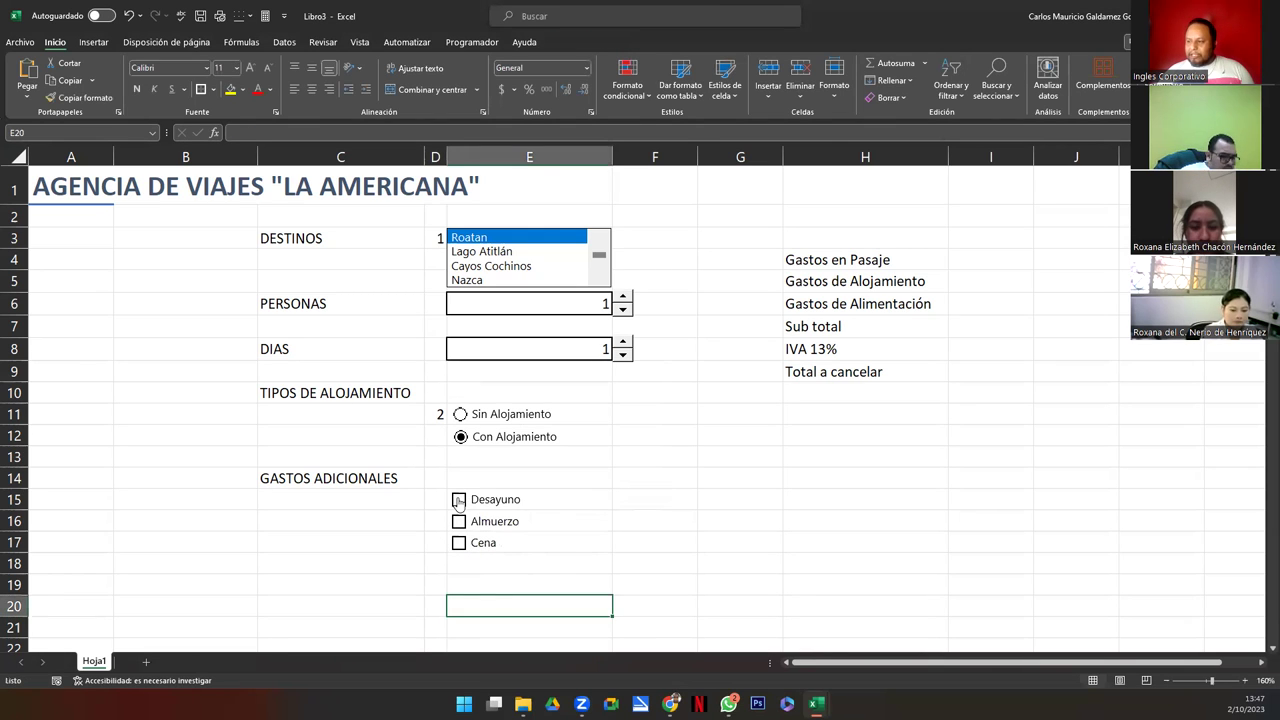
{"action": "double_click", "coordinate": [446, 157]}
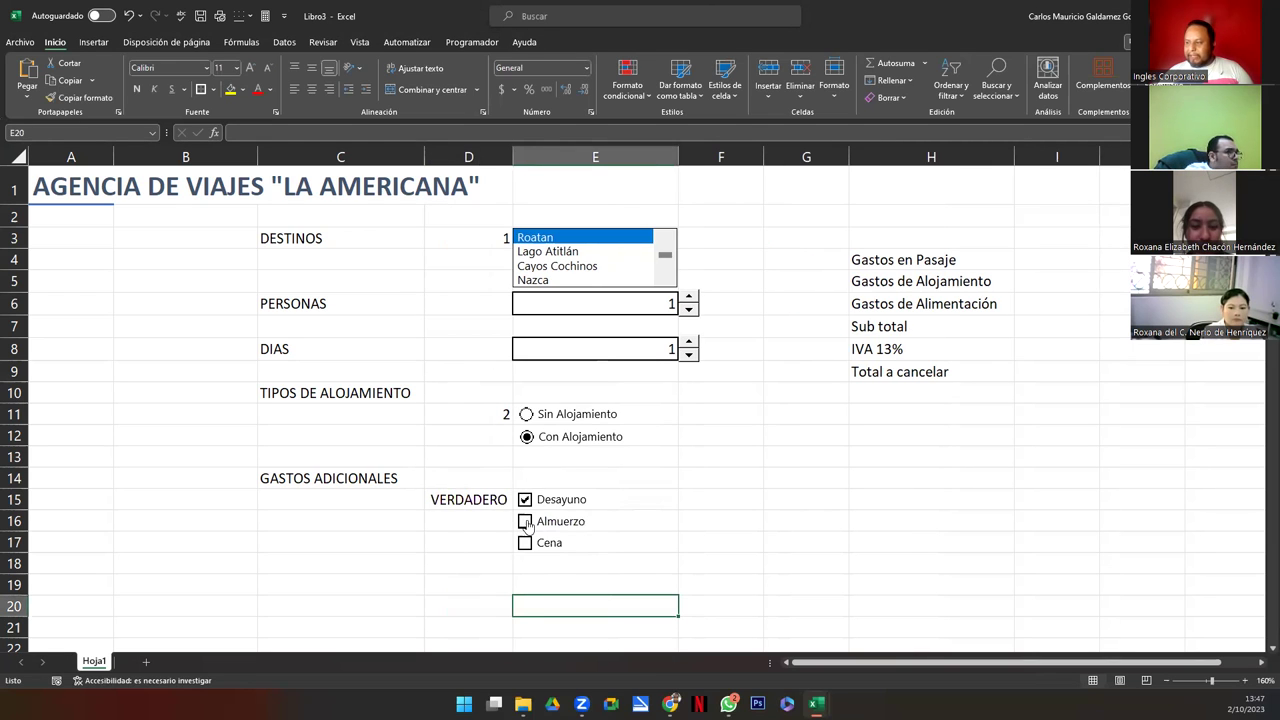
{"action": "left_click", "coordinate": [524, 521]}
{"action": "left_click", "coordinate": [524, 543]}
{"action": "left_click", "coordinate": [525, 547]}
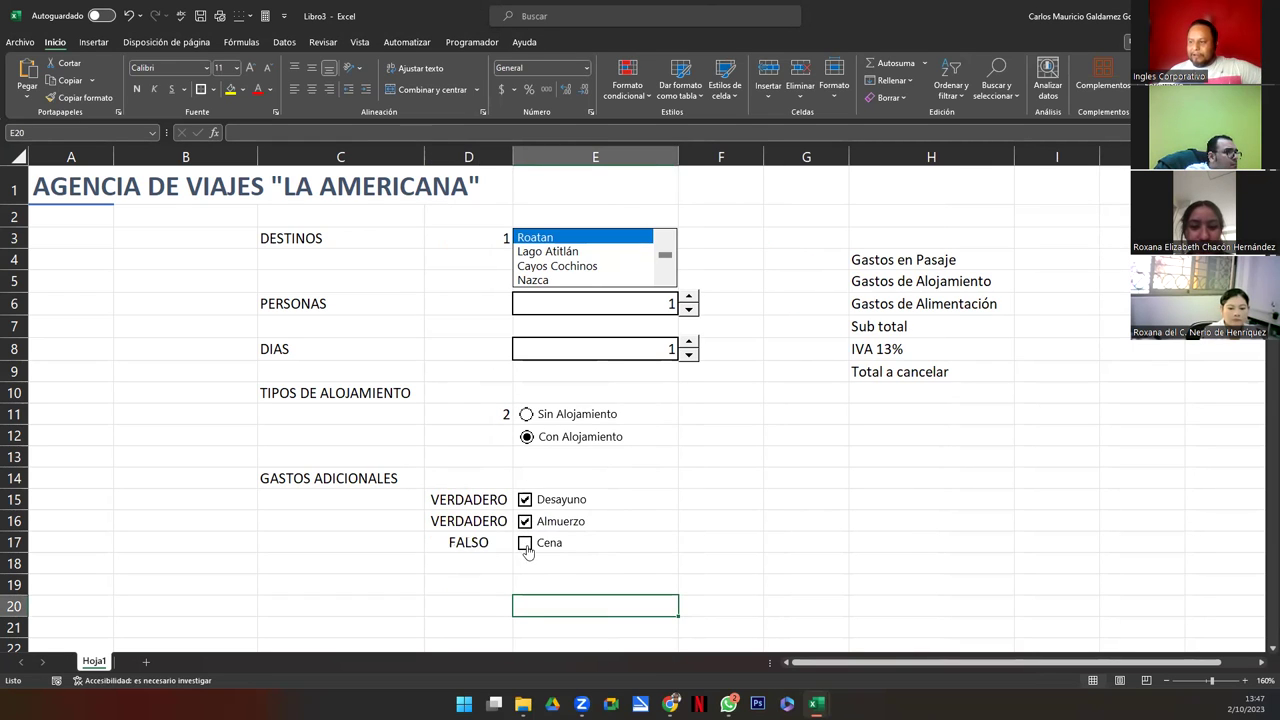
{"action": "left_click", "coordinate": [524, 522]}
{"action": "left_click", "coordinate": [525, 500]}
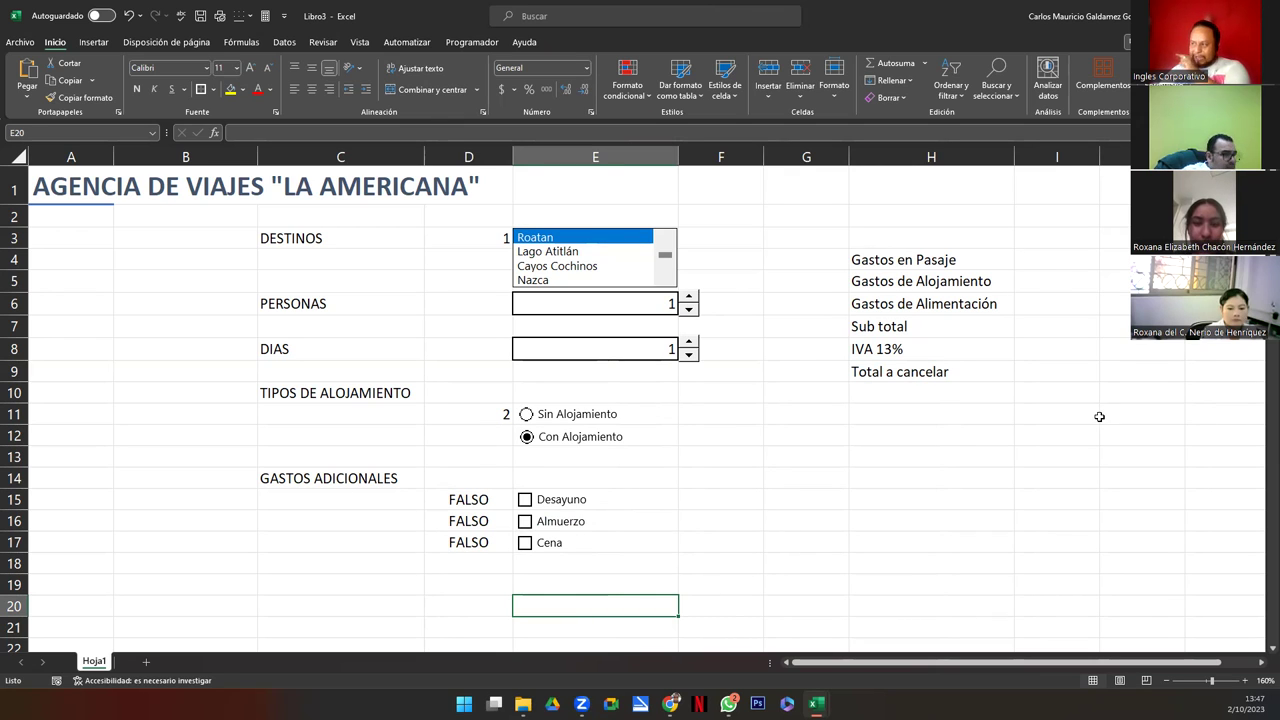
{"action": "left_click", "coordinate": [1051, 263]}
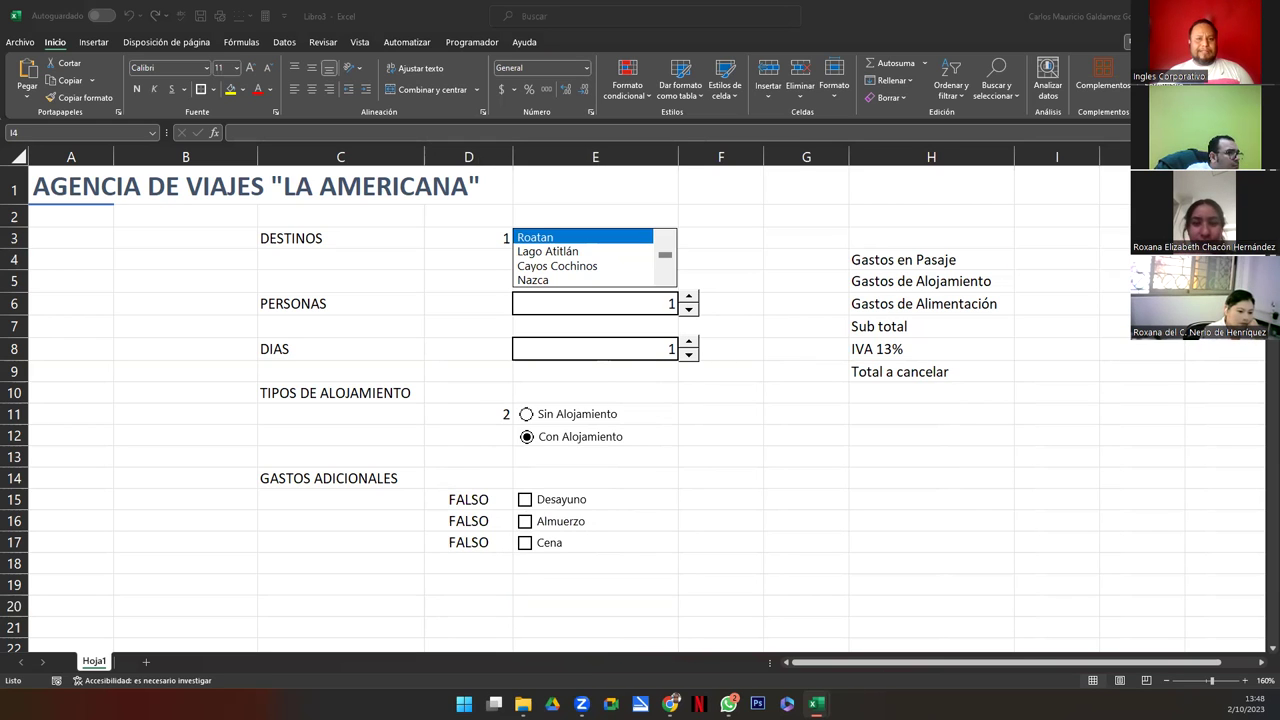
{"action": "left_click", "coordinate": [1050, 261]}
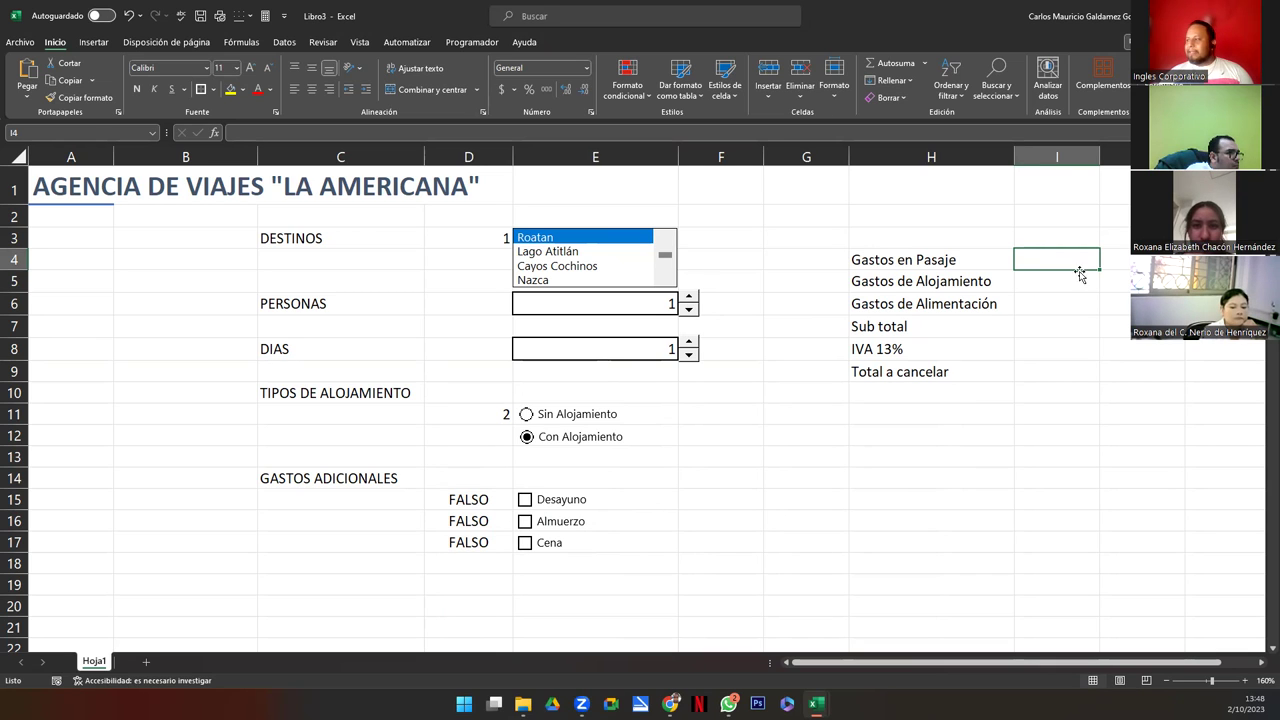
Enter =INDICE(Destinos;D3;2) in I4 so Gastos en Pasaje shows 800
{"action": "scroll", "coordinate": [316, 493], "scroll_direction": "down", "scroll_amount": 15}
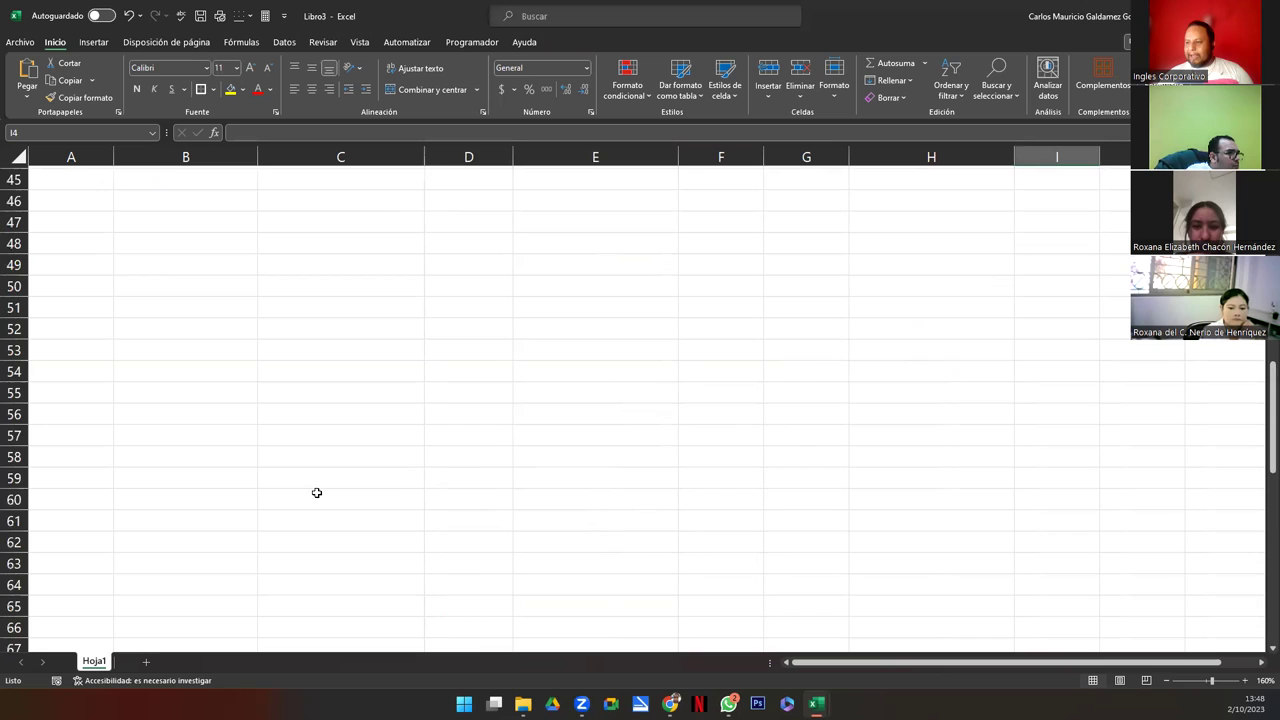
{"action": "scroll", "coordinate": [314, 494], "scroll_direction": "down", "scroll_amount": 15}
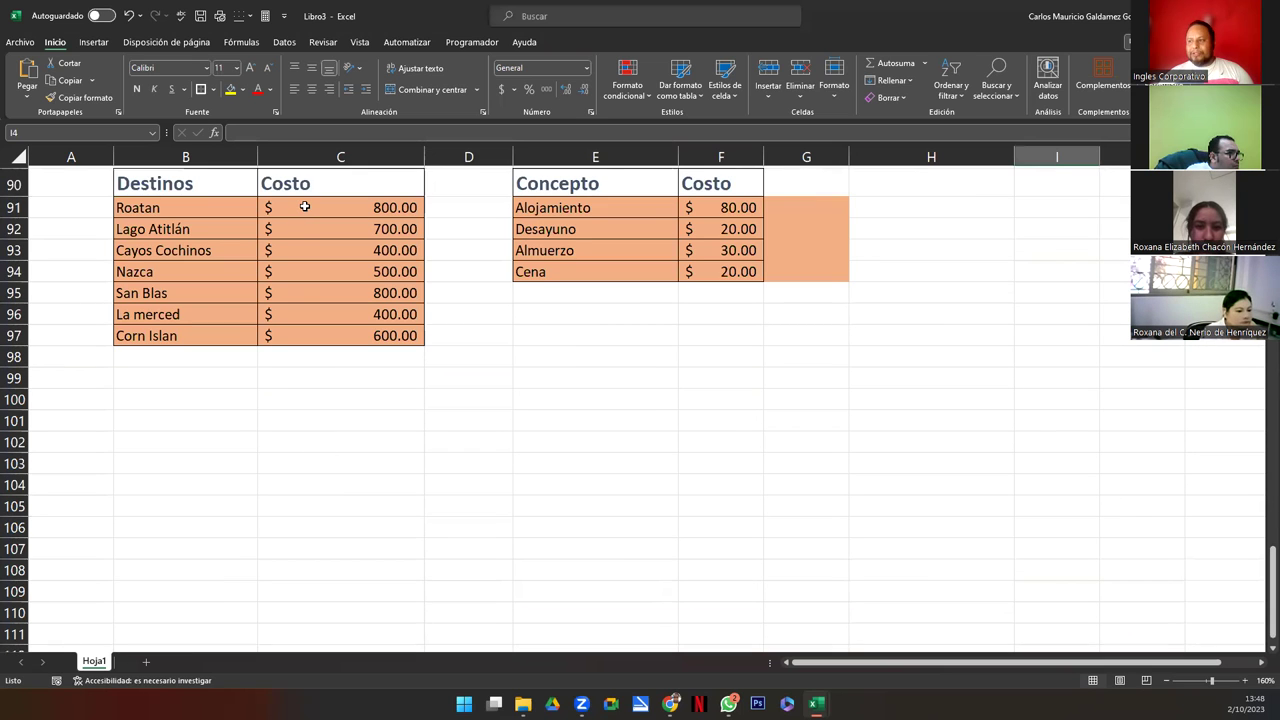
{"action": "scroll", "coordinate": [600, 396], "scroll_direction": "up", "scroll_amount": 20}
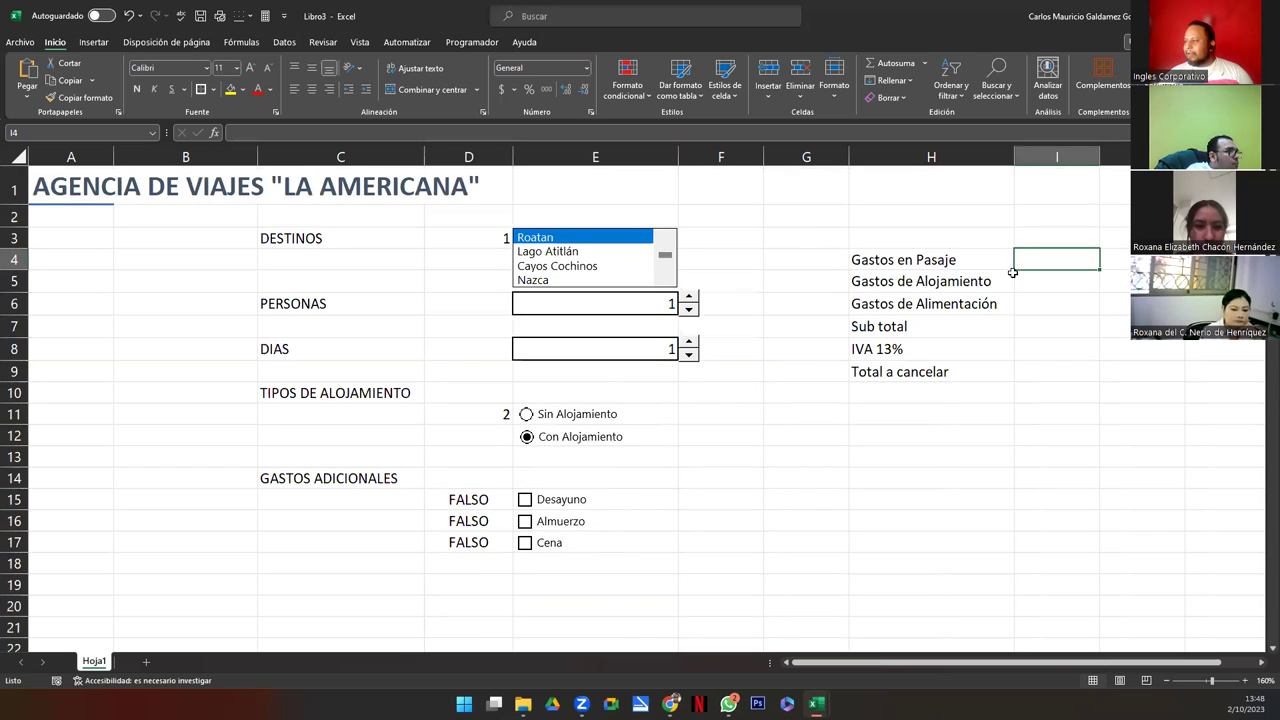
{"action": "type", "text": "="}
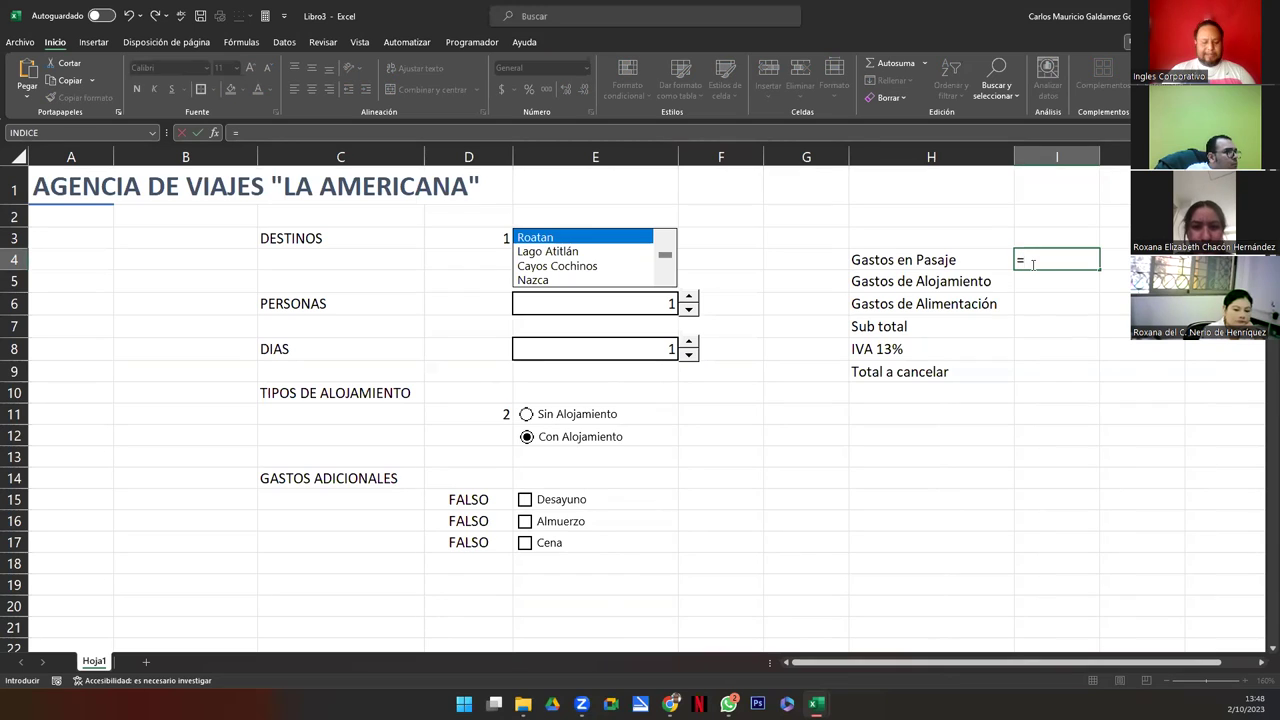
{"action": "type", "text": "indic"}
{"action": "key", "text": "Tab"}
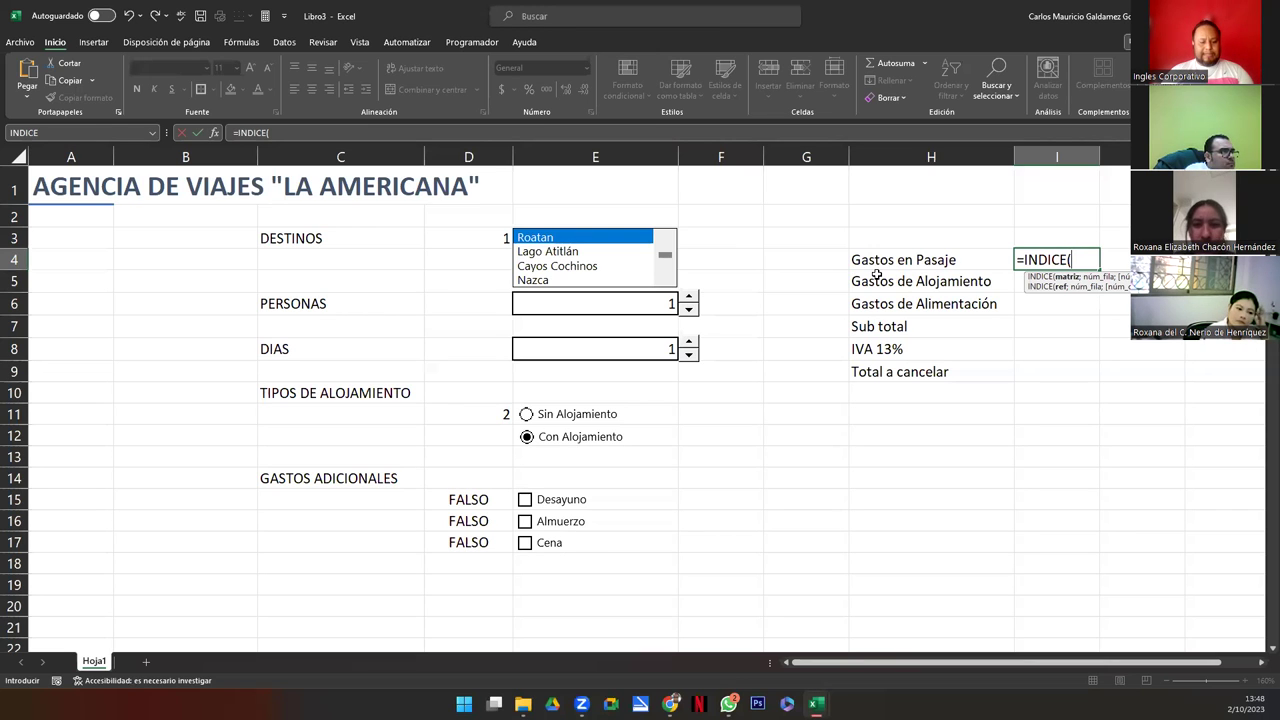
{"action": "type", "text": "Destinos"}
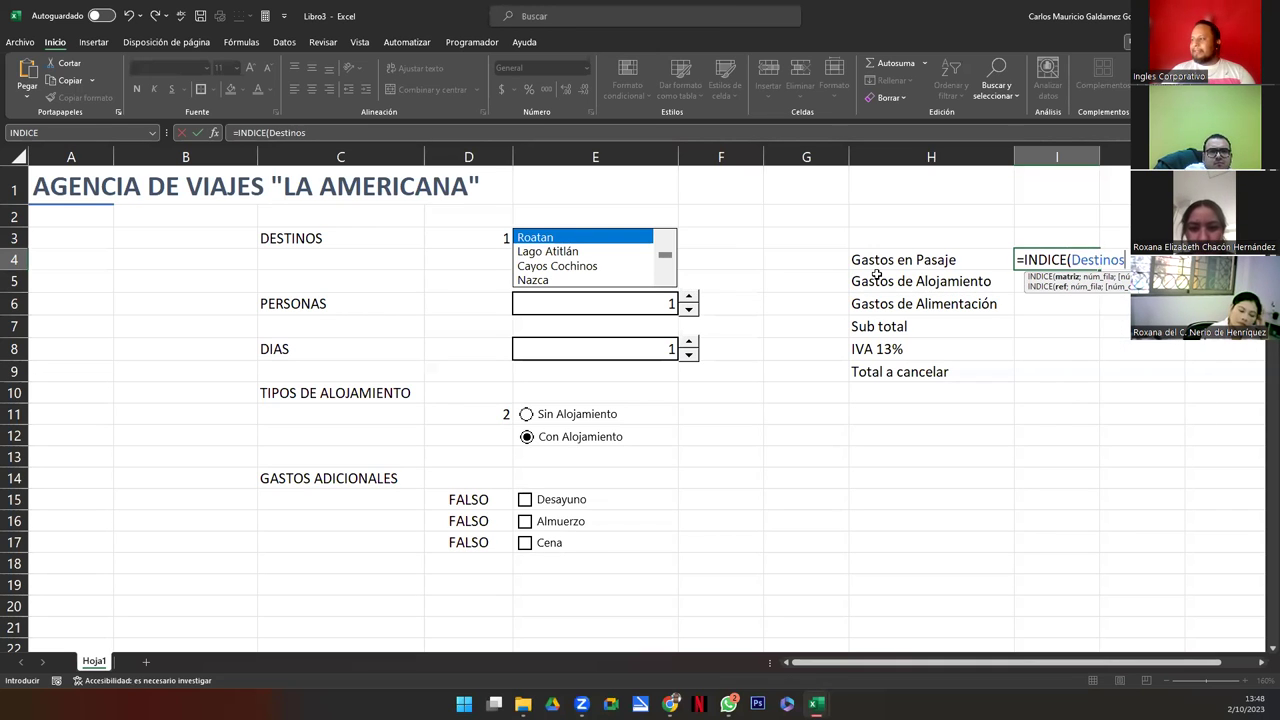
{"action": "type", "text": ";"}
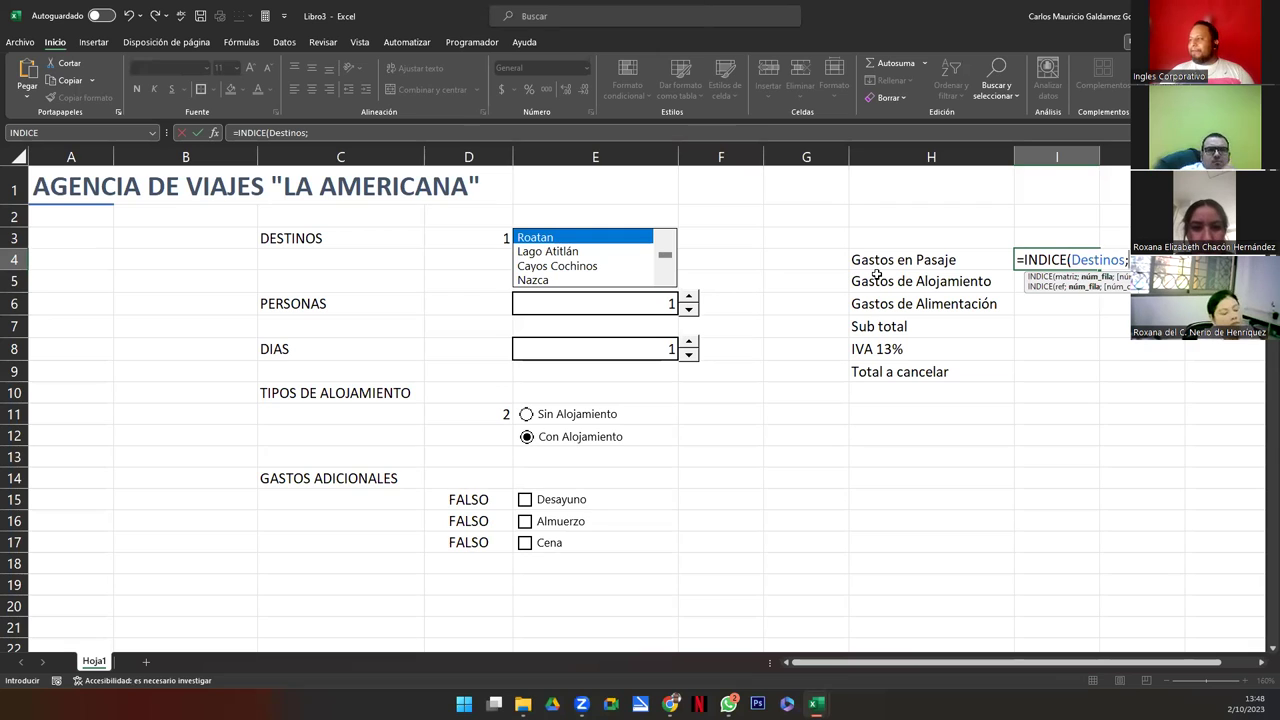
{"action": "left_click", "coordinate": [451, 241]}
{"action": "type", "text": ";"}
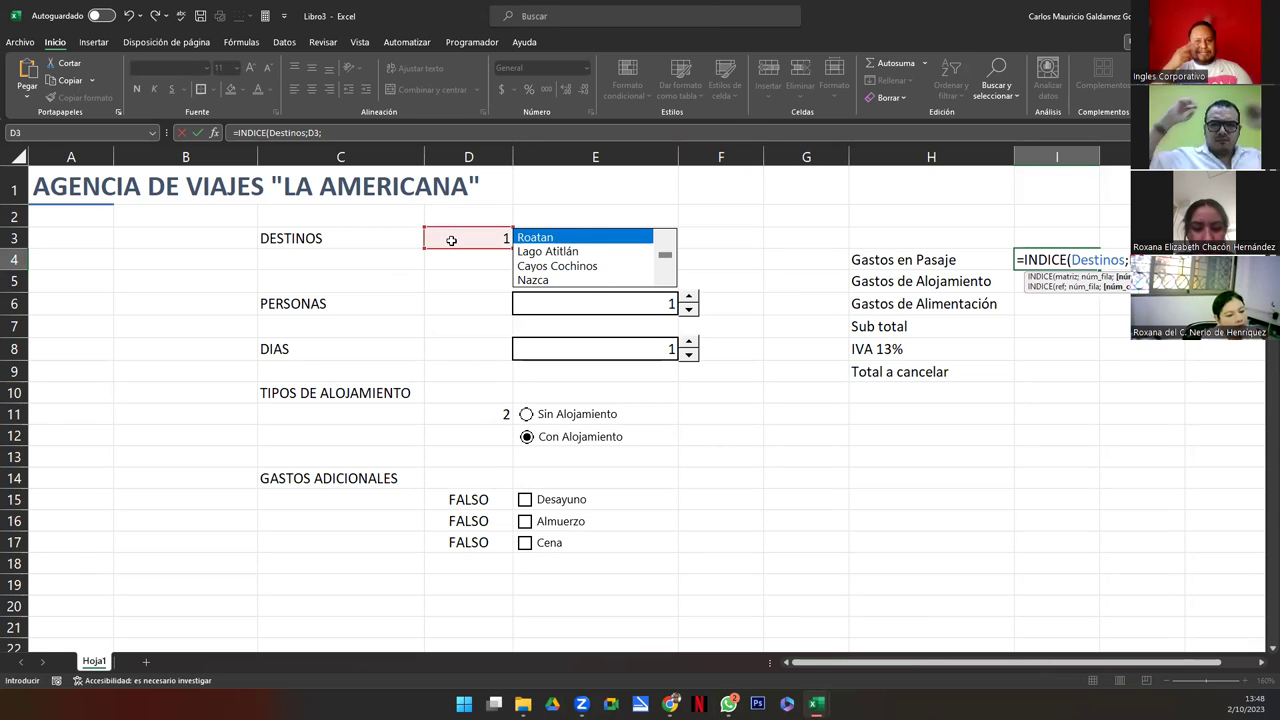
{"action": "type", "text": "2"}
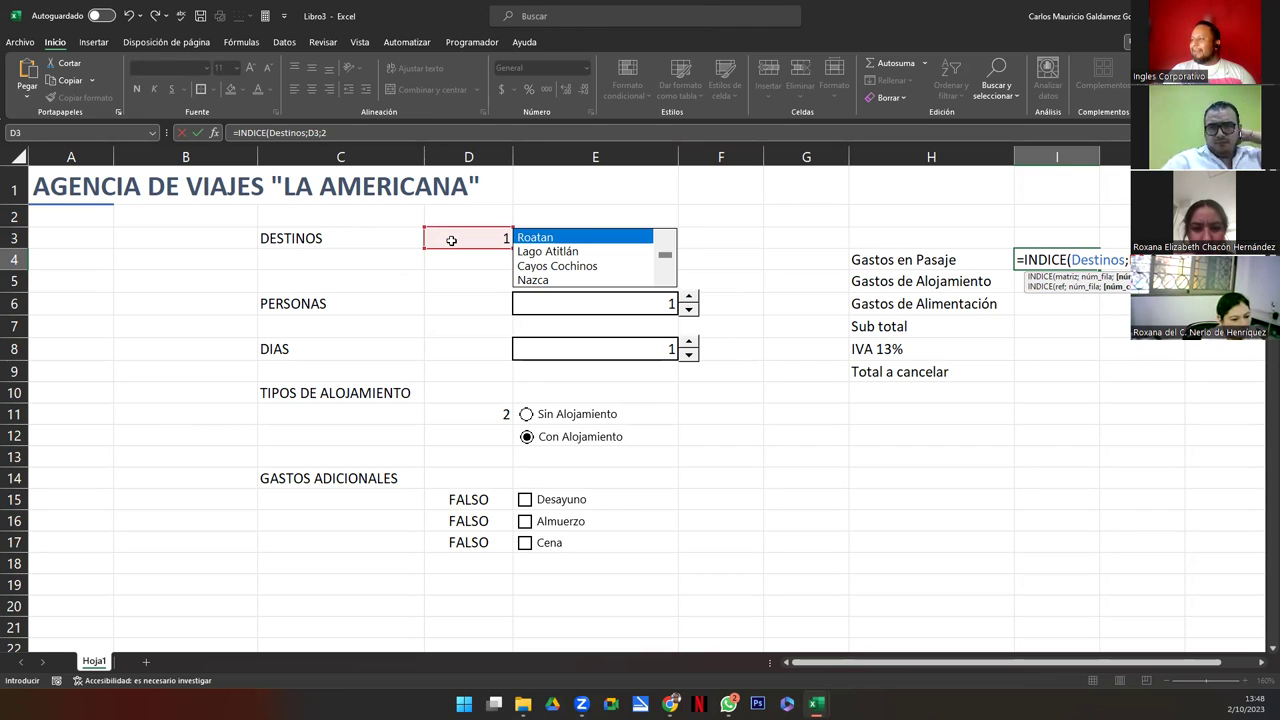
{"action": "type", "text": ")"}
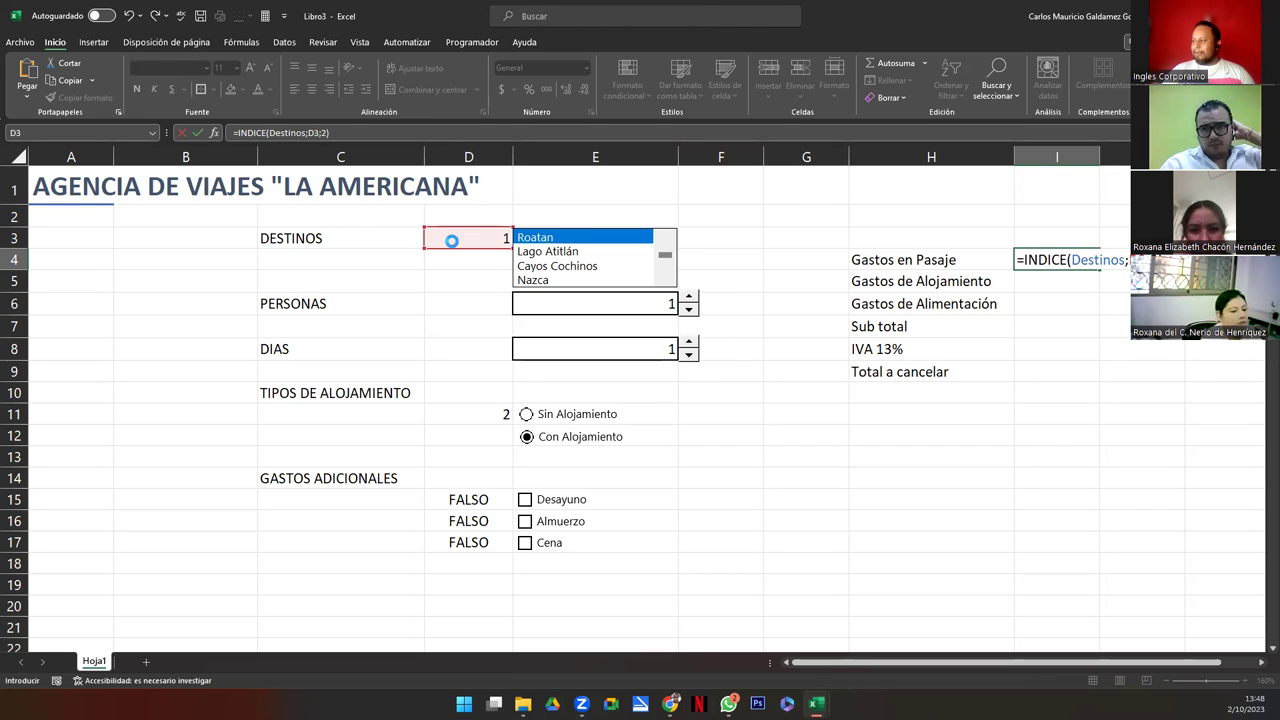
{"action": "key", "text": "Return"}
{"action": "key", "text": "Up"}
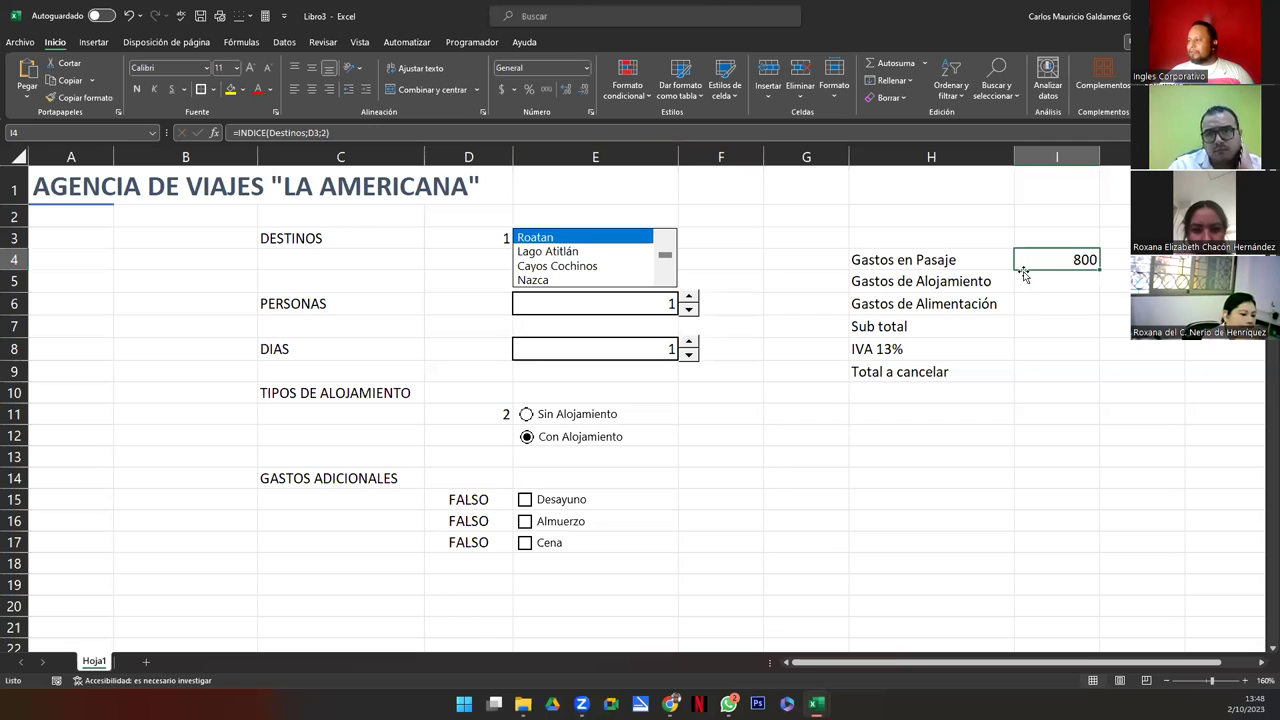
Give I4:I9 Accounting format and extend I4's fare formula to multiply by persons E6 and days E8
{"action": "left_click_drag", "start_coordinate": [1039, 253], "coordinate": [1040, 372]}
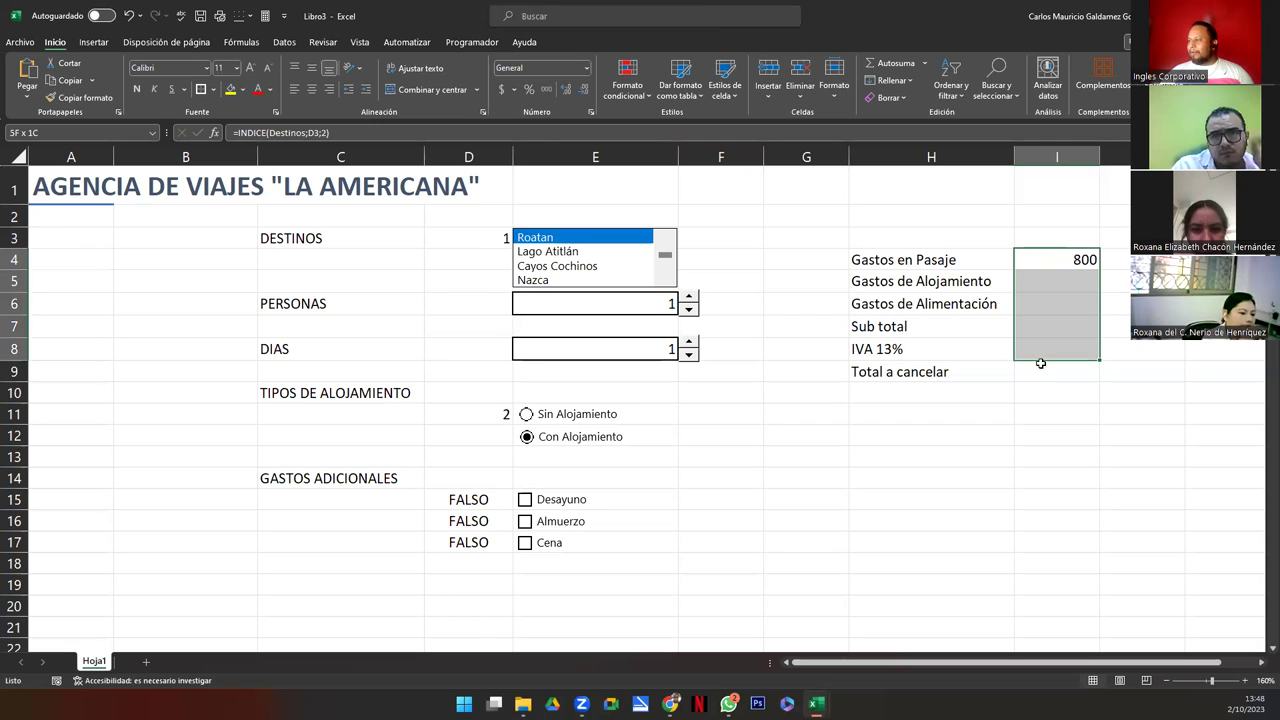
{"action": "left_click", "coordinate": [499, 89]}
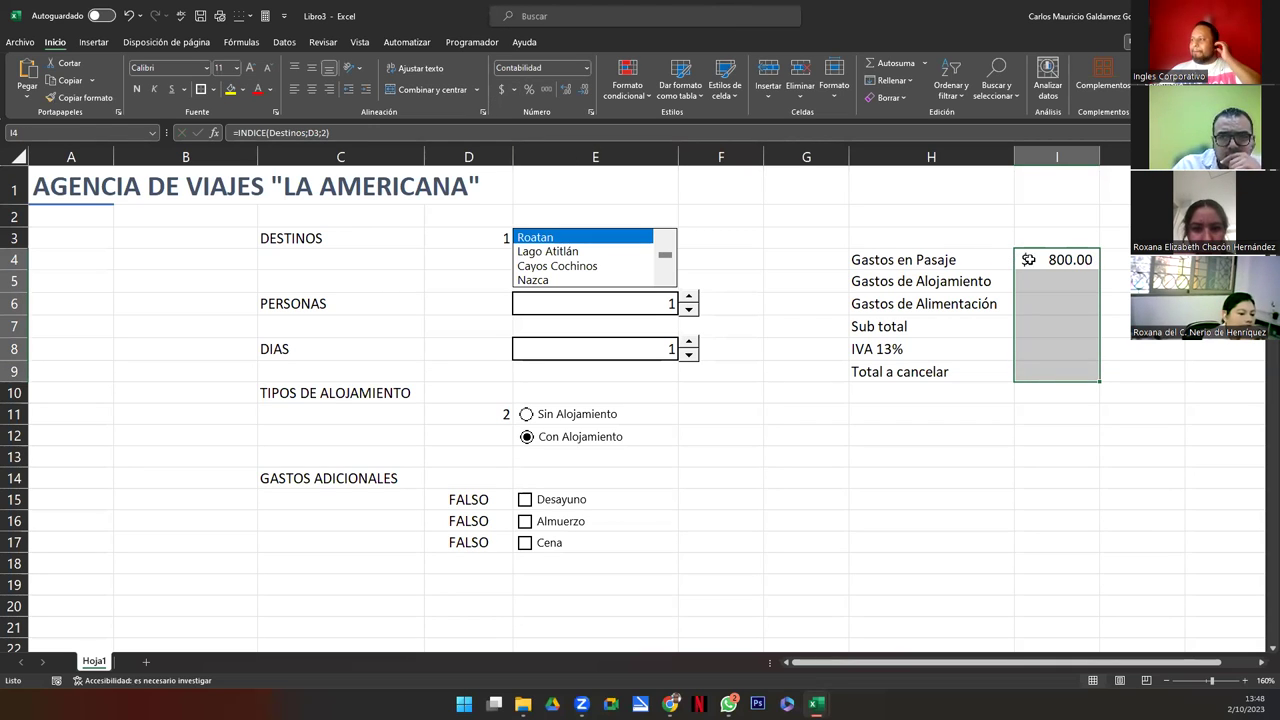
{"action": "left_click", "coordinate": [1030, 259]}
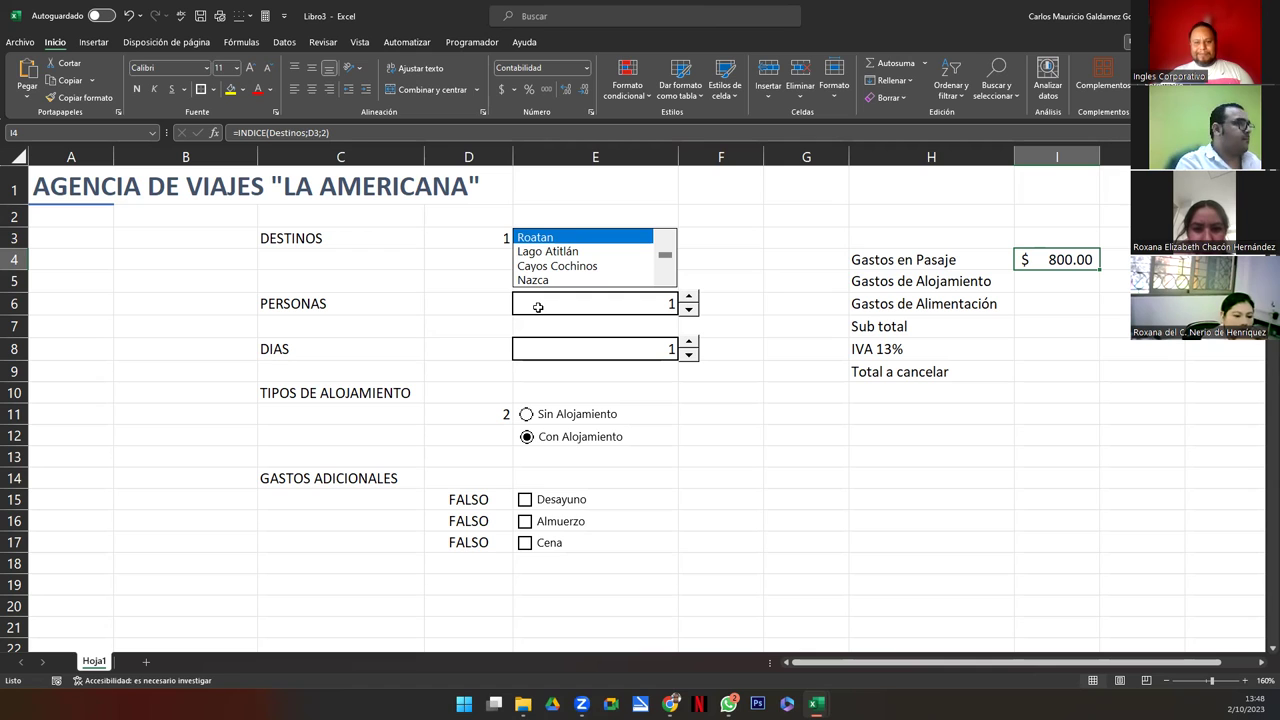
{"action": "key", "text": "F2"}
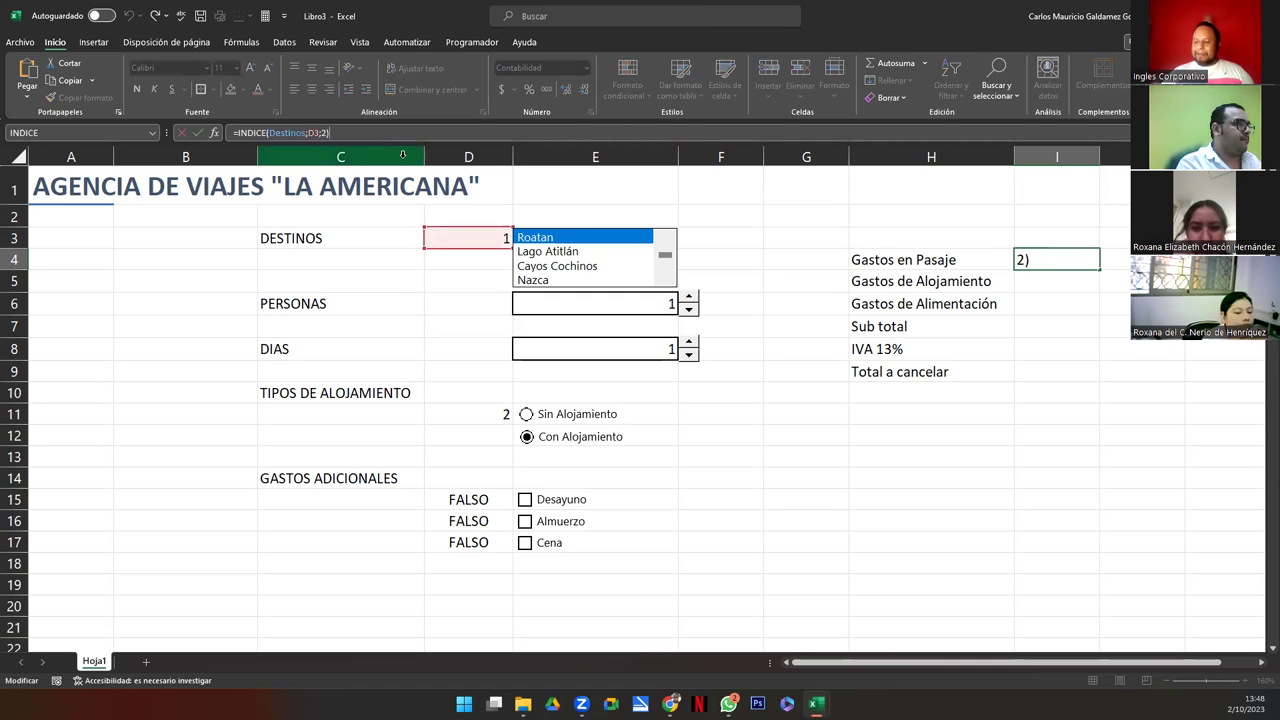
{"action": "type", "text": "*"}
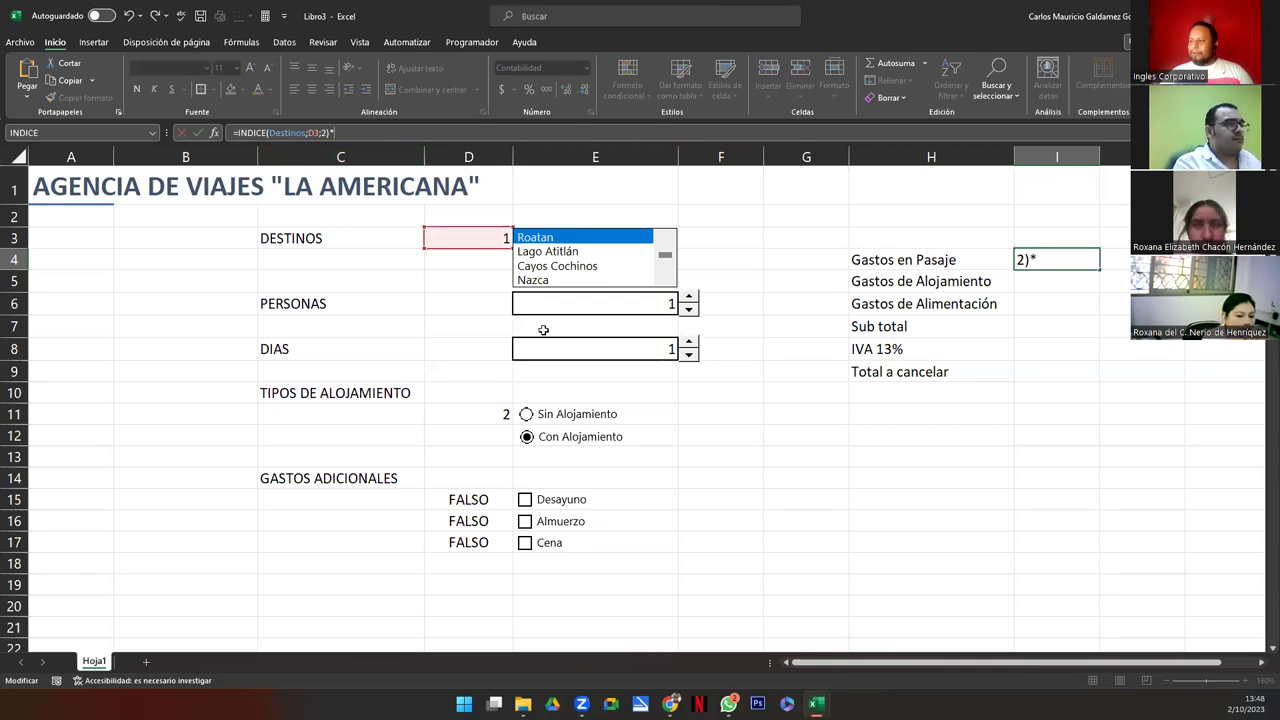
{"action": "left_click", "coordinate": [570, 306]}
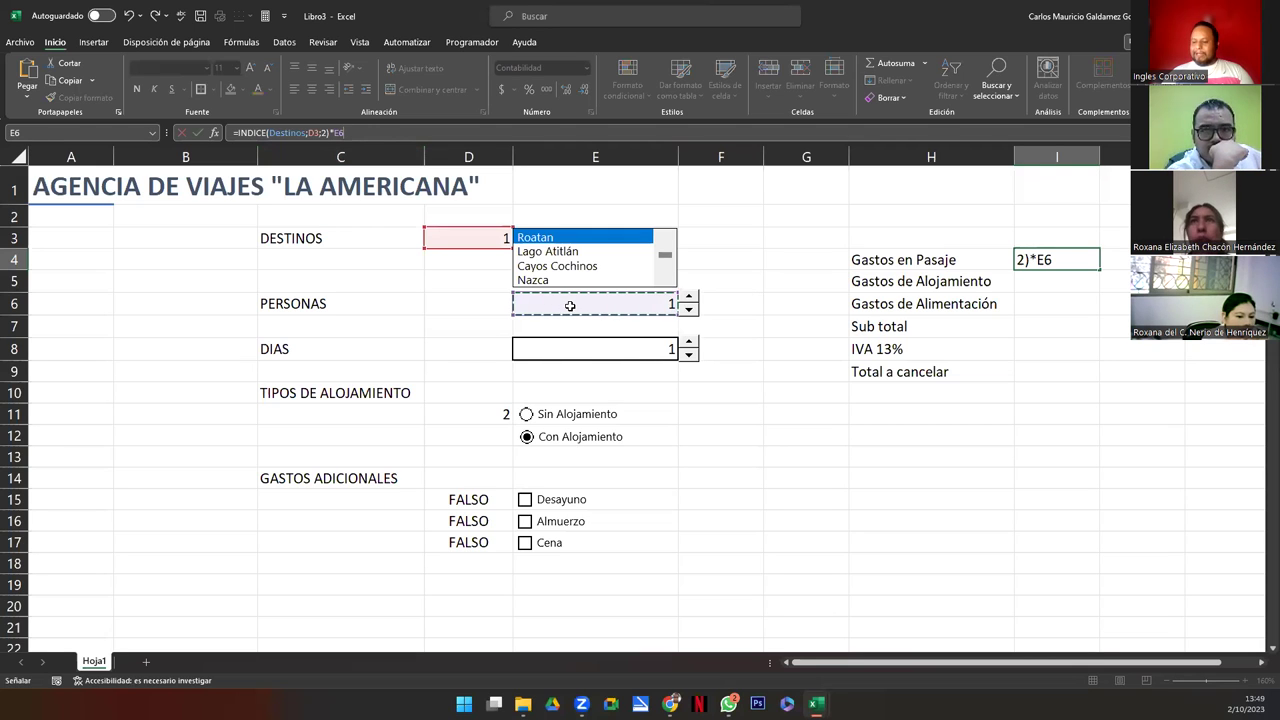
{"action": "type", "text": "*"}
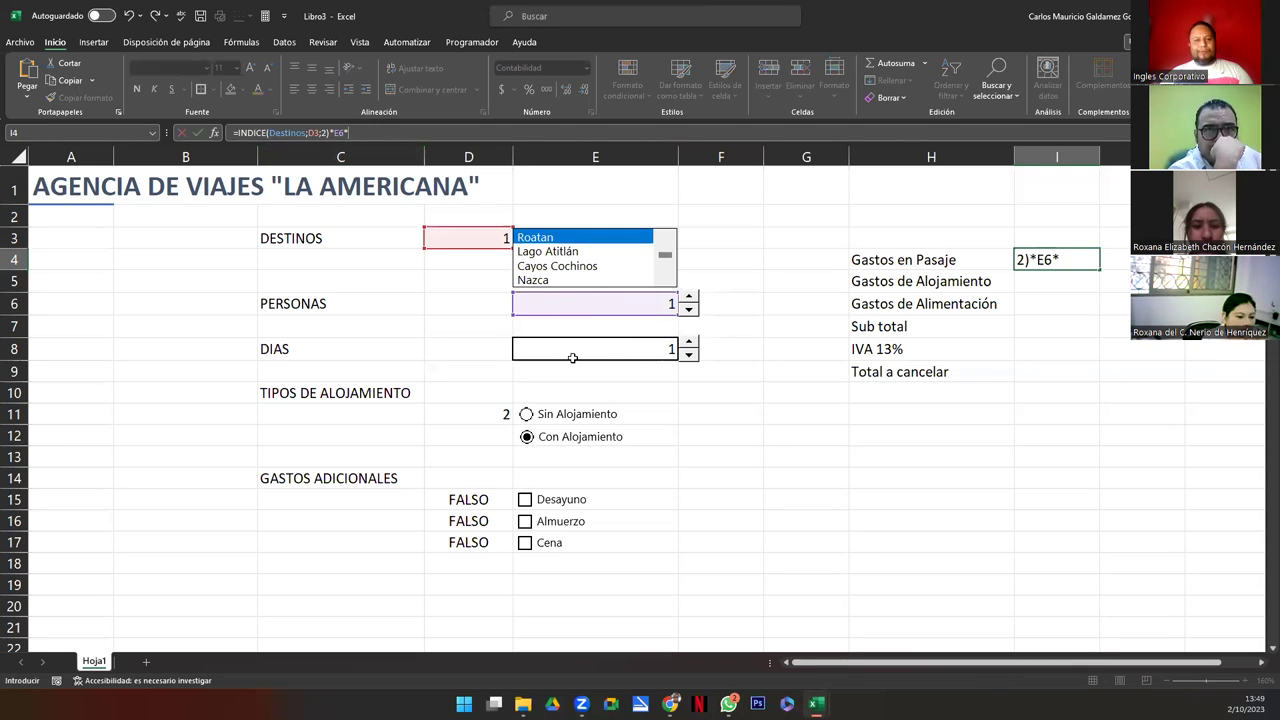
{"action": "left_click", "coordinate": [573, 358]}
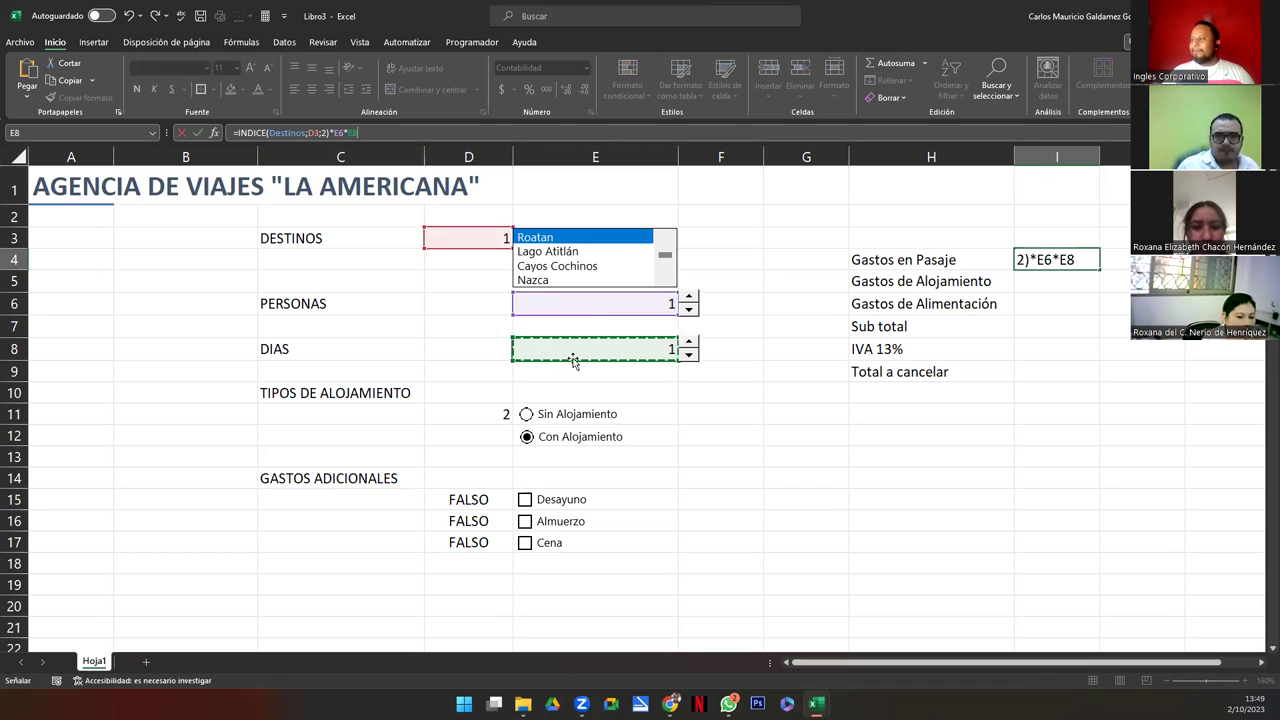
{"action": "key", "text": "Return"}
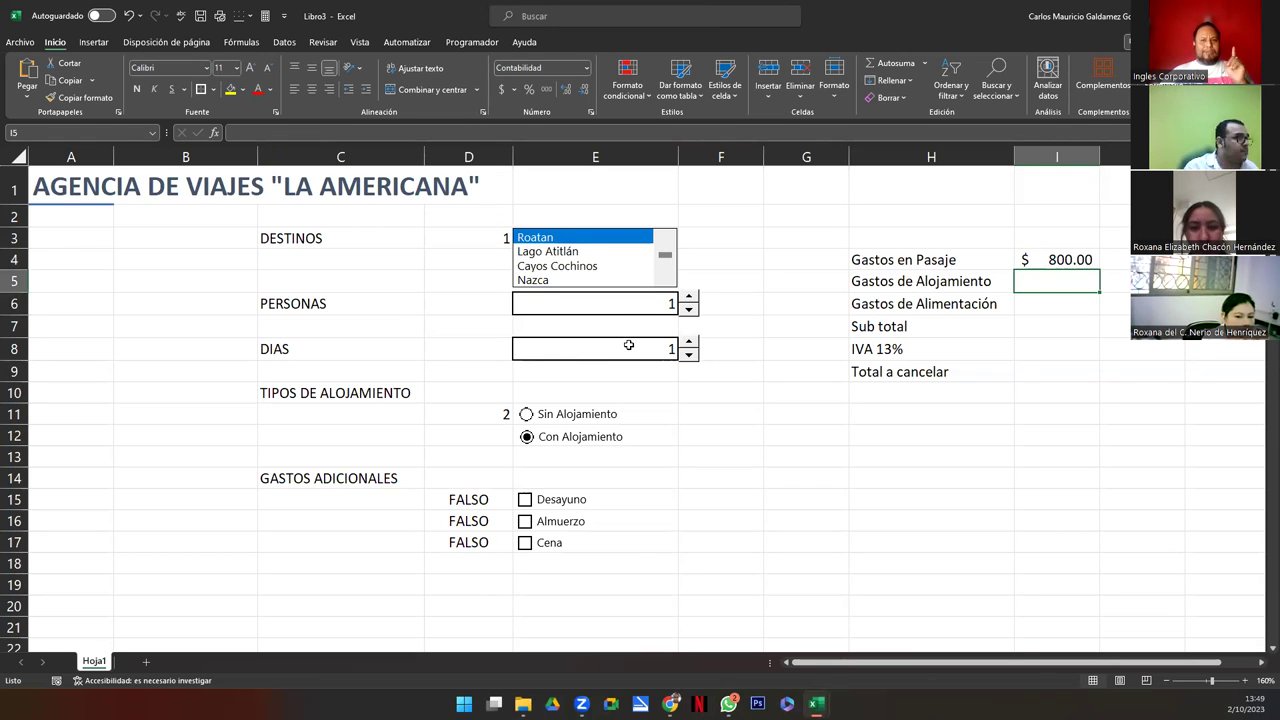
Test the PERSONAS and DIAS spinners, finishing at 5 persons and 2 days
{"action": "left_click", "coordinate": [689, 343]}
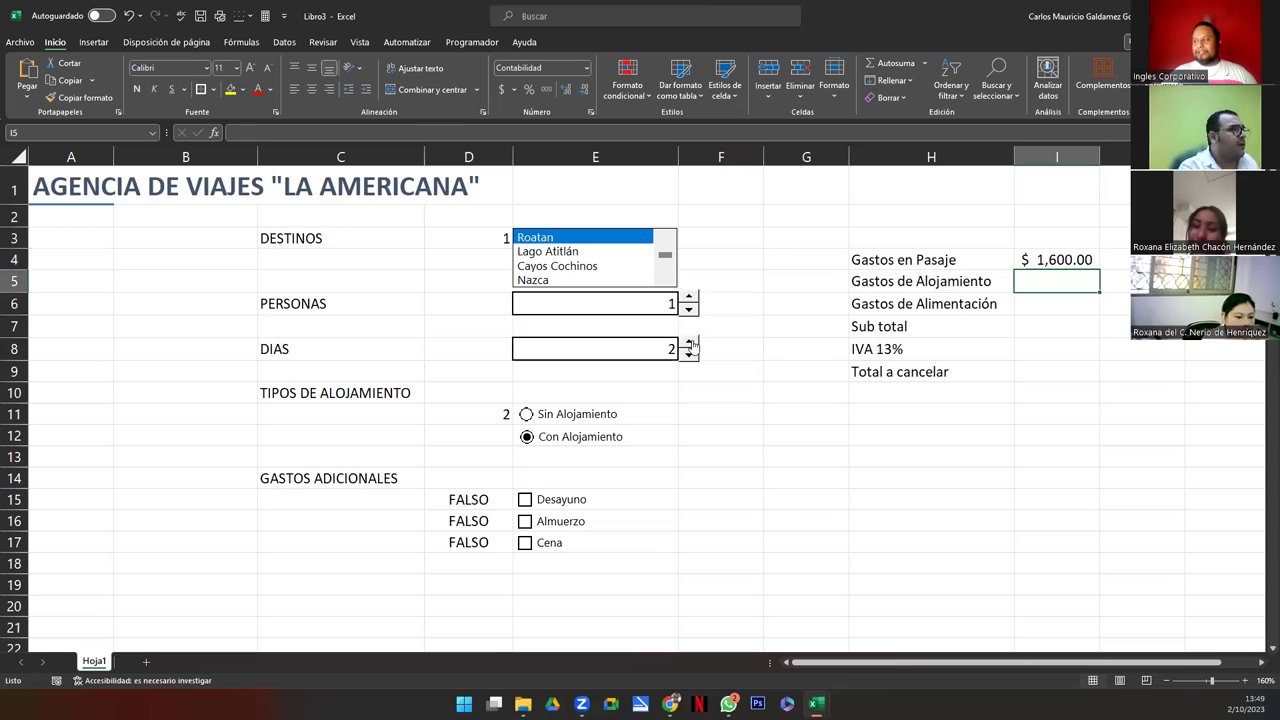
{"action": "left_click", "coordinate": [689, 343]}
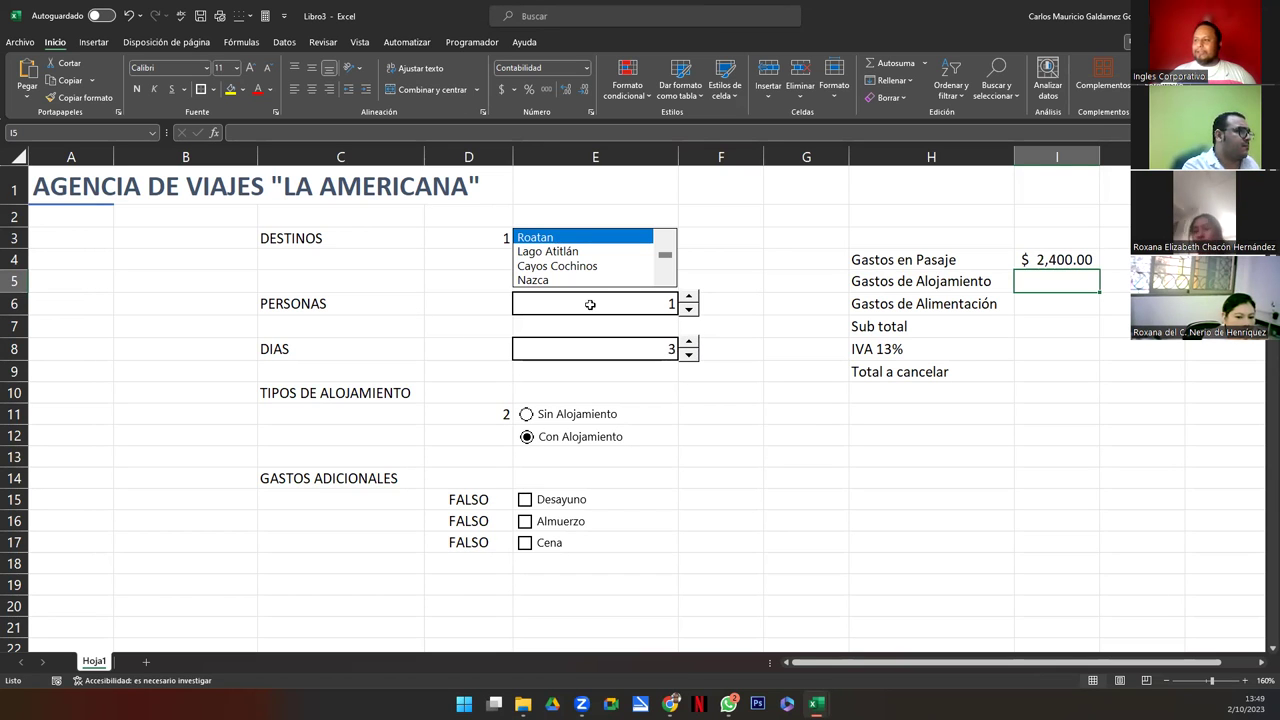
{"action": "left_click", "coordinate": [689, 298]}
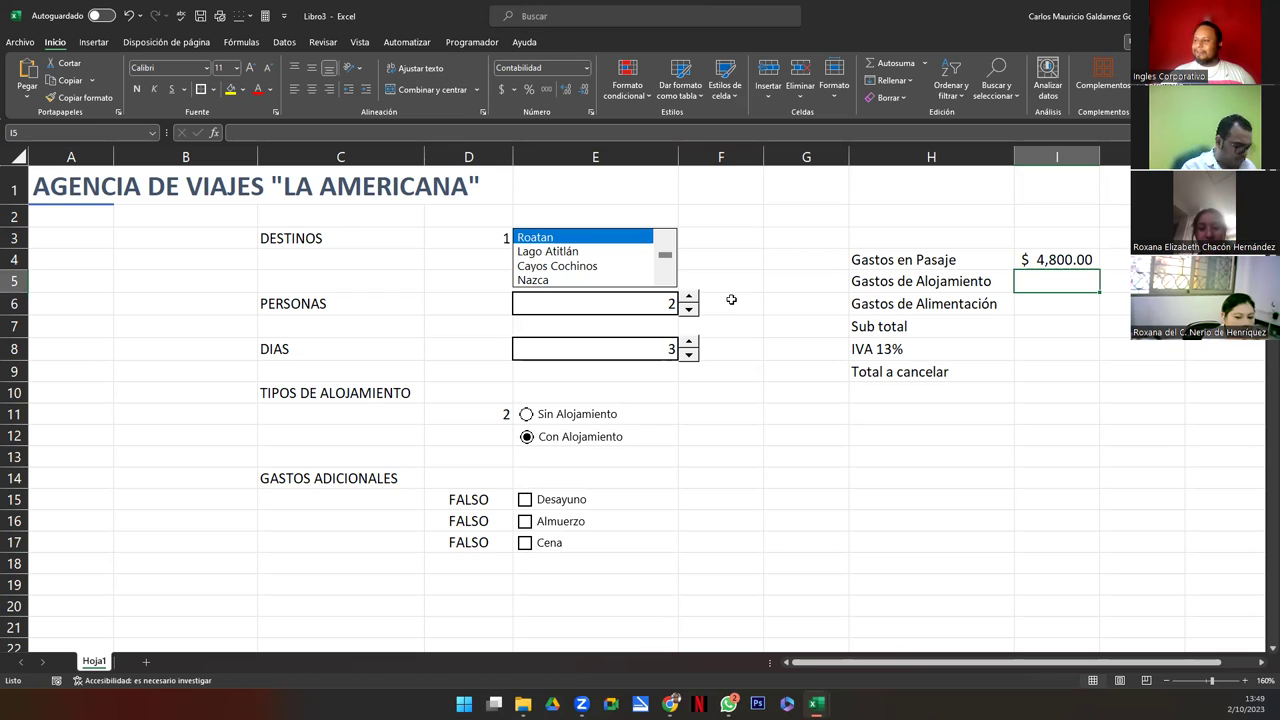
{"action": "left_click", "coordinate": [689, 298]}
{"action": "left_click", "coordinate": [689, 310]}
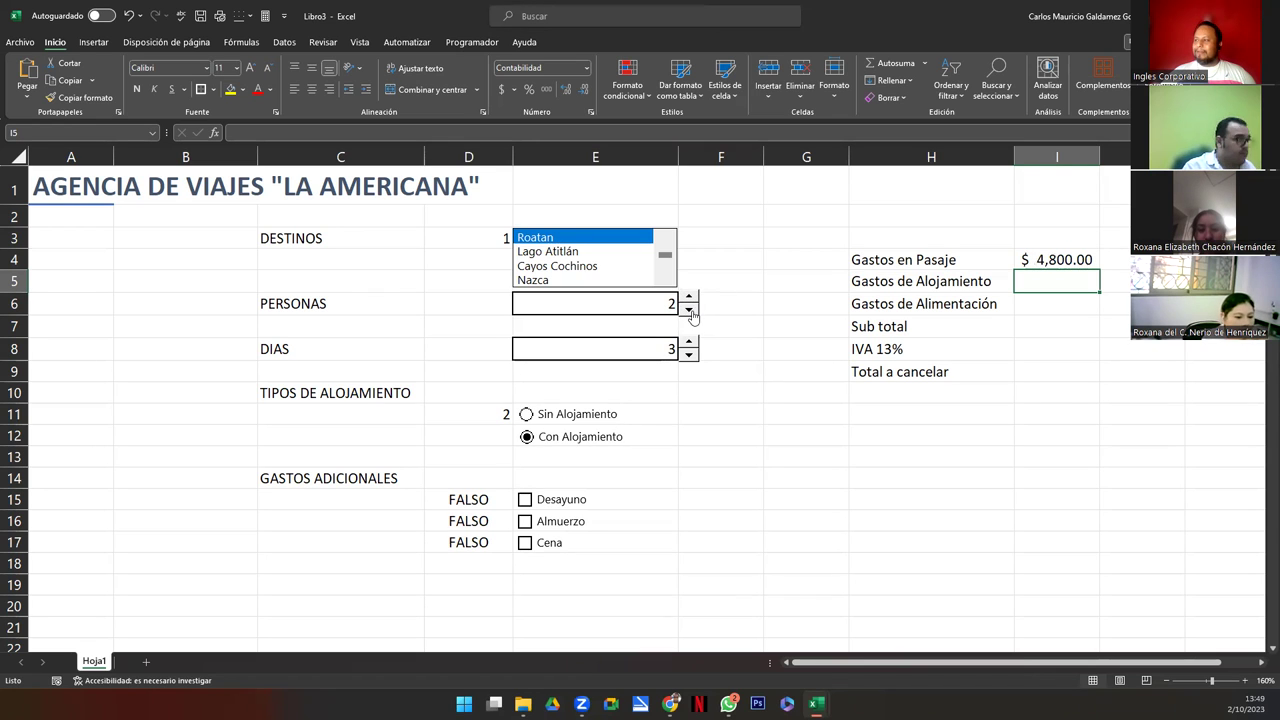
{"action": "left_click", "coordinate": [689, 354]}
{"action": "left_click", "coordinate": [689, 354]}
{"action": "left_click", "coordinate": [689, 343]}
{"action": "left_click", "coordinate": [689, 298]}
{"action": "left_click", "coordinate": [689, 312]}
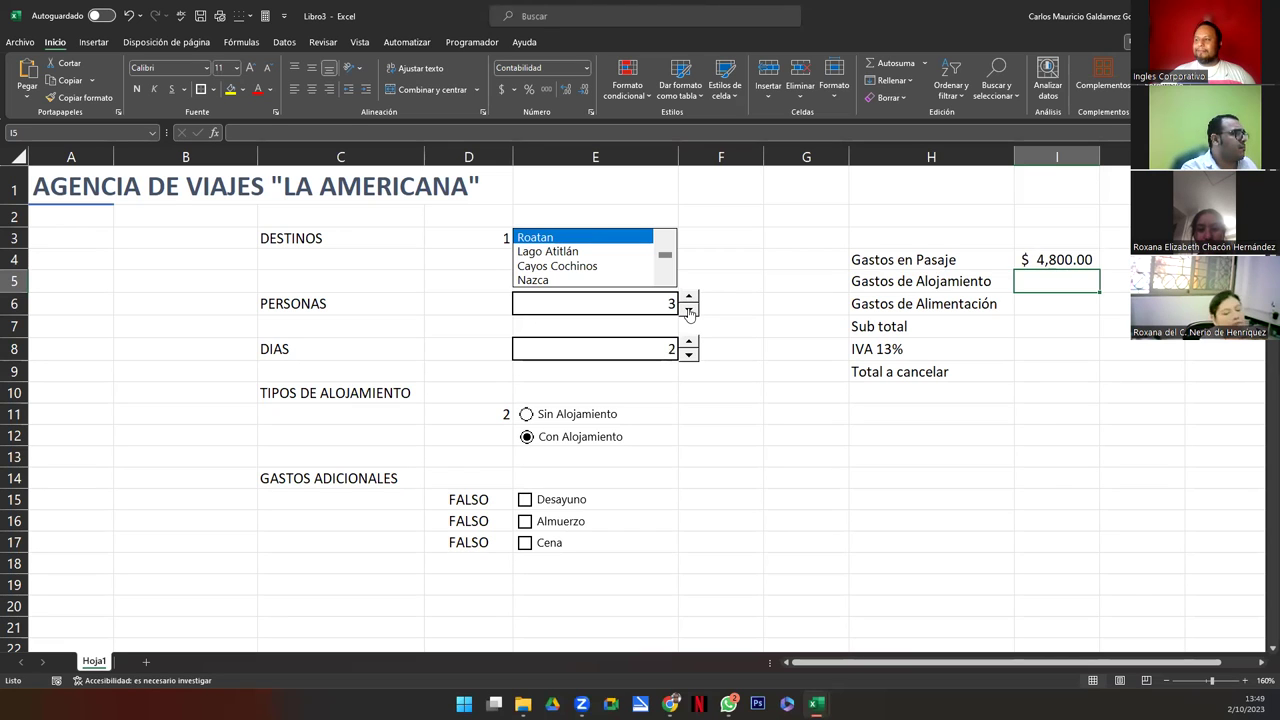
{"action": "left_click", "coordinate": [689, 298]}
{"action": "left_click", "coordinate": [689, 298]}
{"action": "left_click", "coordinate": [689, 298]}
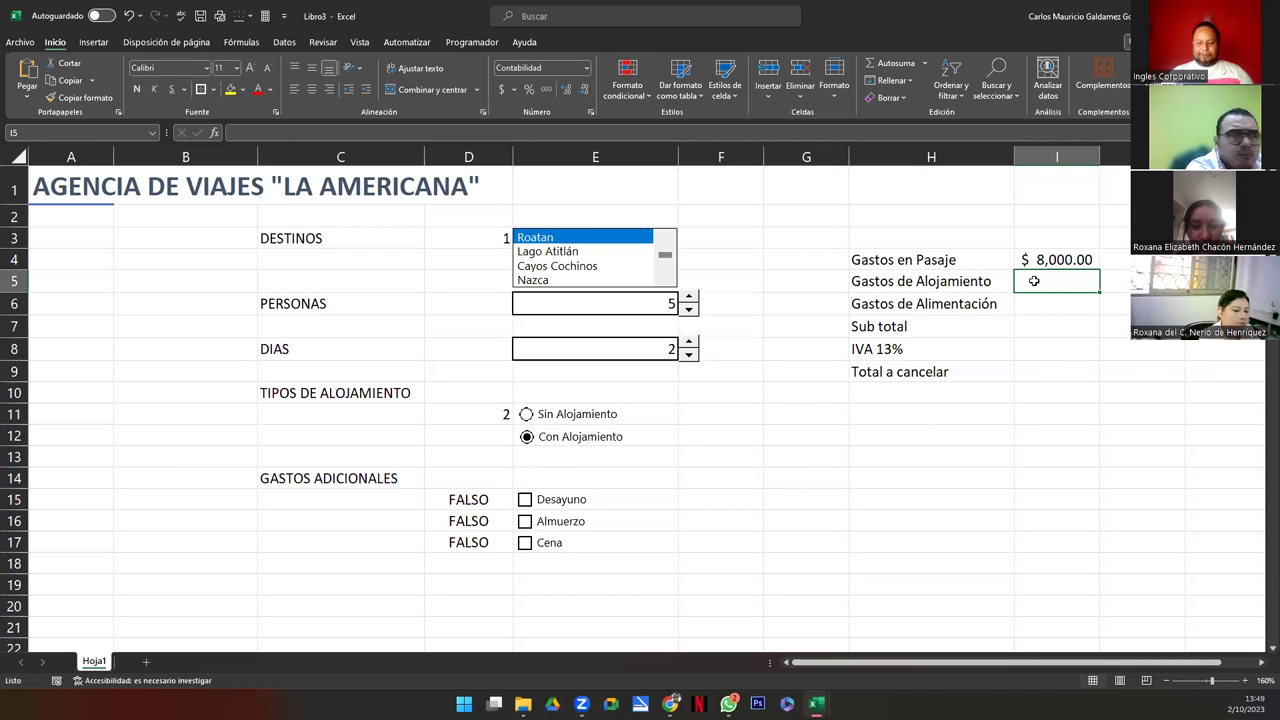
Enter =SI(D11=2;$F$91;0) in I5 so it shows the $80.00 lodging cost
{"action": "type", "text": "="}
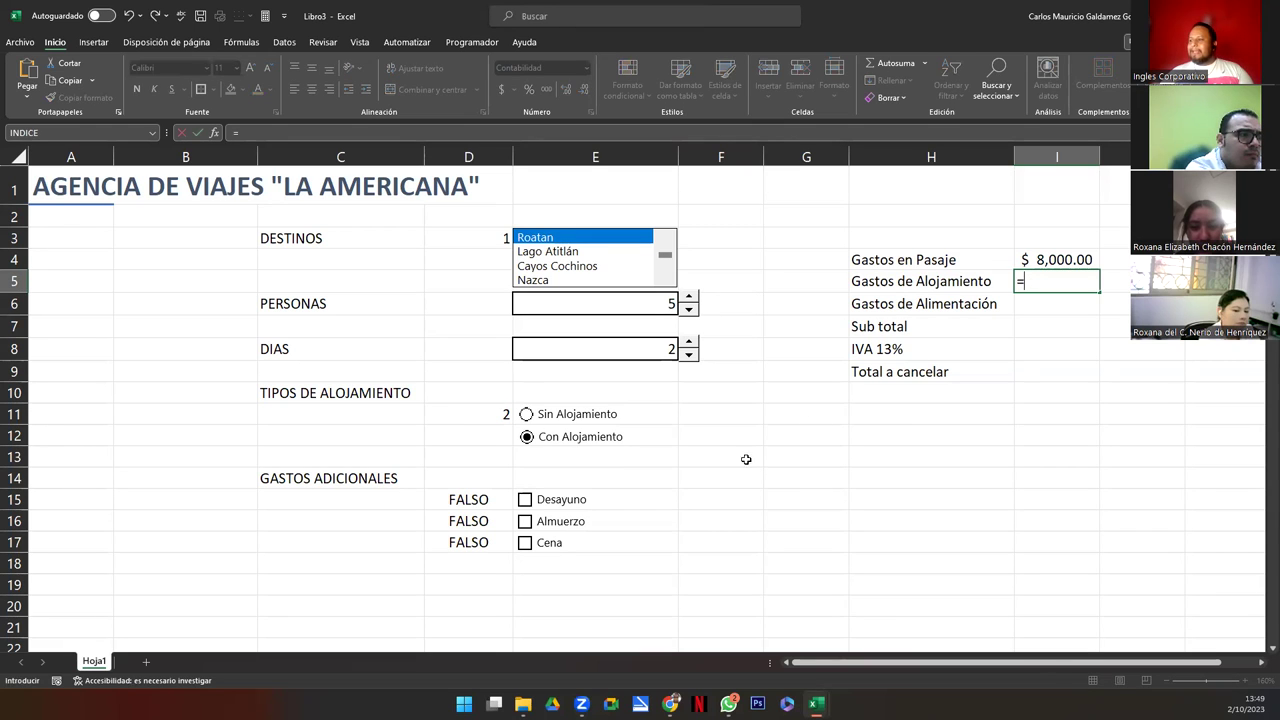
{"action": "type", "text": "si"}
{"action": "key", "text": "Tab"}
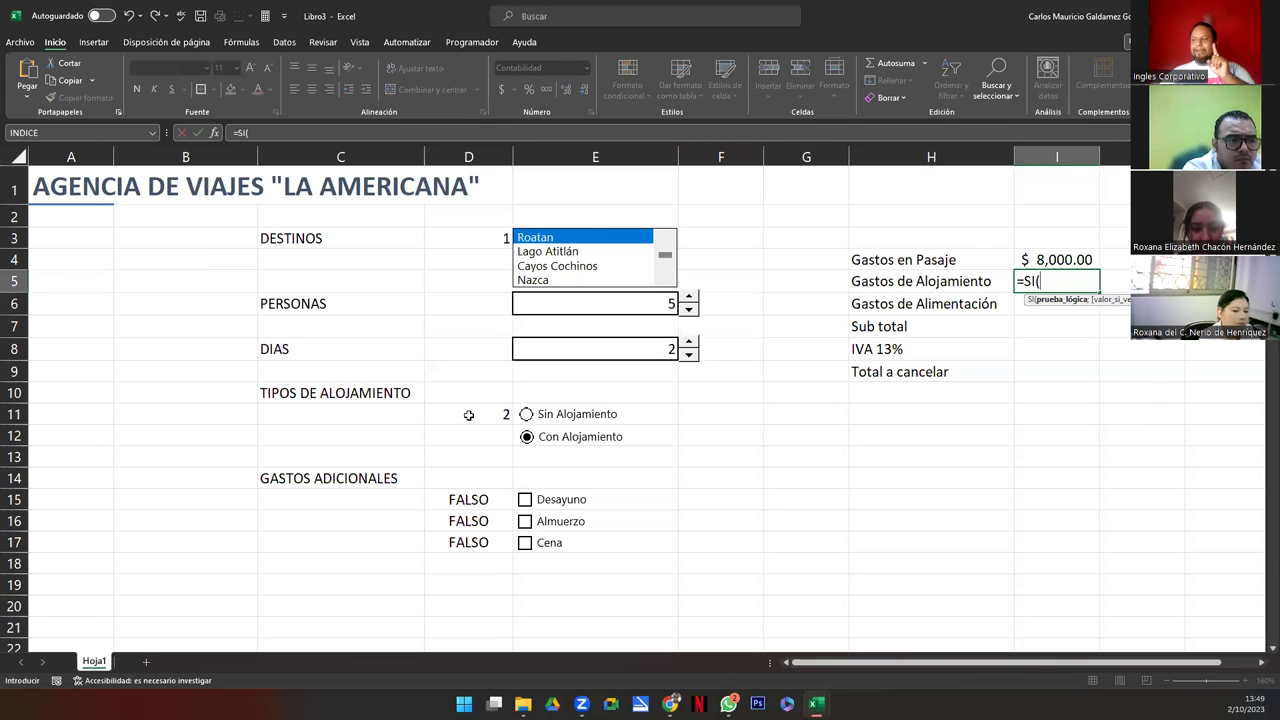
{"action": "left_click", "coordinate": [468, 415]}
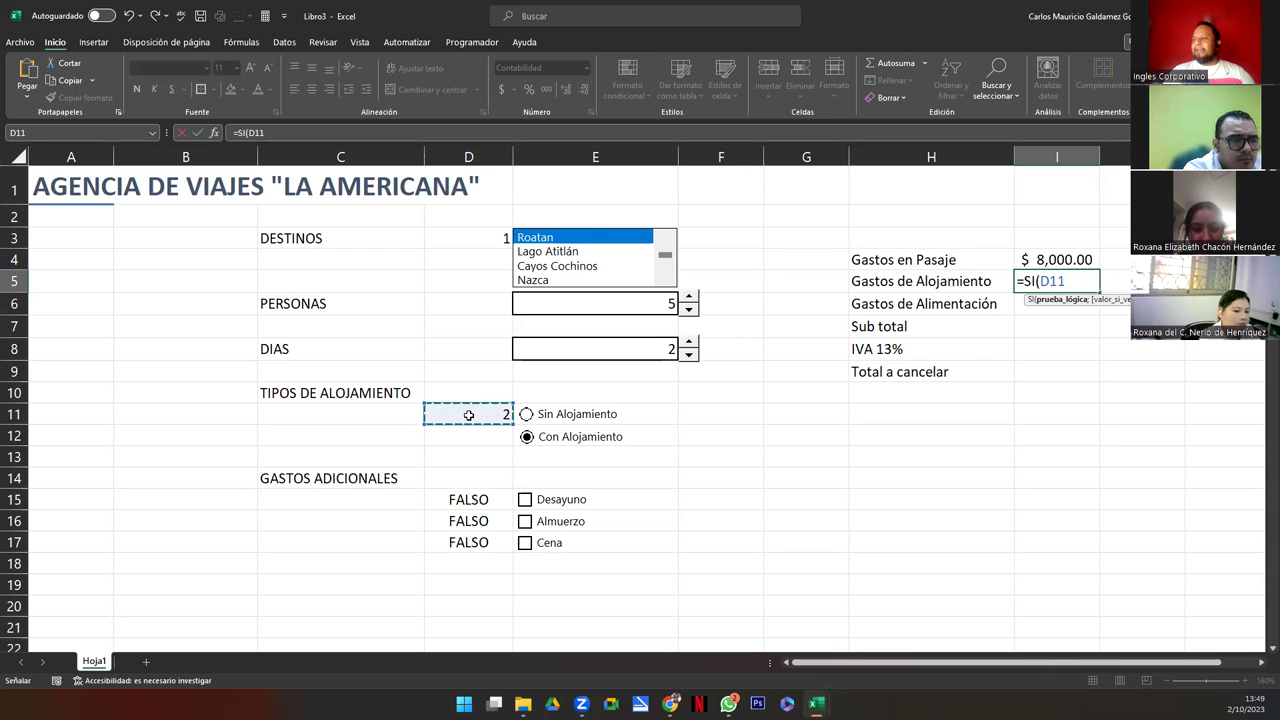
{"action": "type", "text": "=2;"}
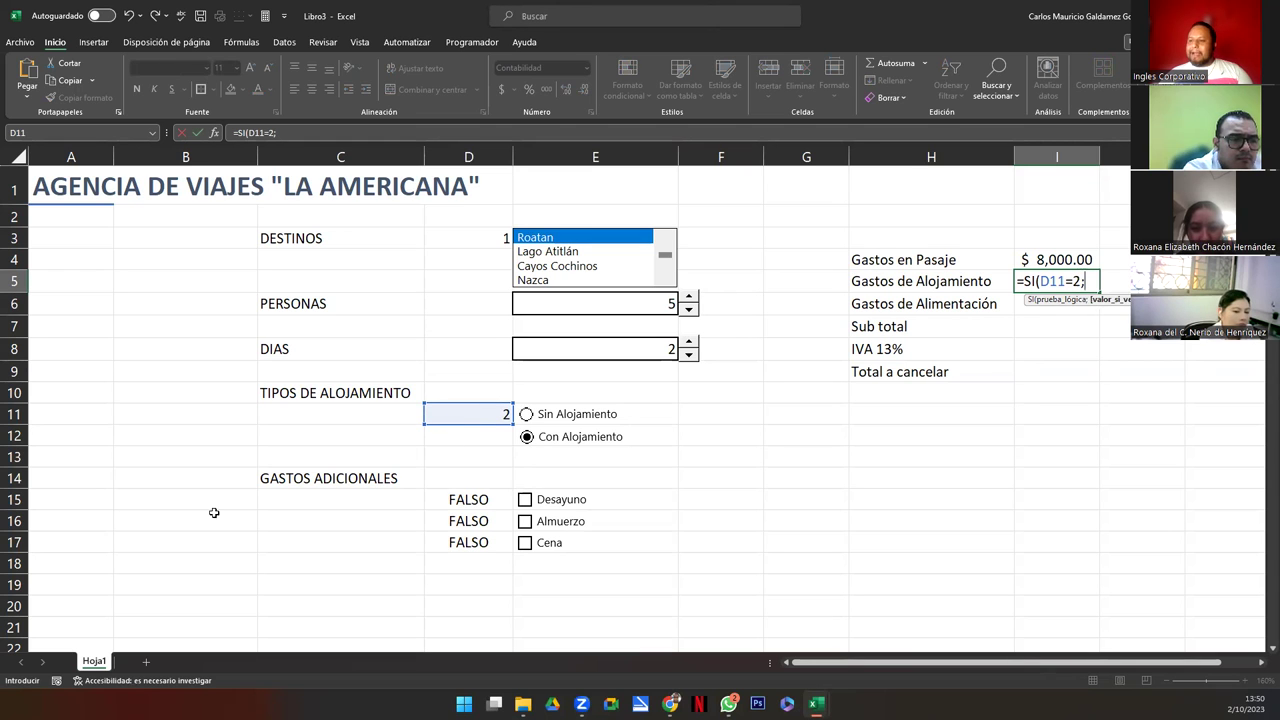
{"action": "scroll", "coordinate": [291, 514], "scroll_direction": "down", "scroll_amount": 10}
{"action": "scroll", "coordinate": [280, 520], "scroll_direction": "down", "scroll_amount": 8}
{"action": "scroll", "coordinate": [288, 477], "scroll_direction": "down", "scroll_amount": 12}
{"action": "left_click", "coordinate": [707, 208]}
{"action": "scroll", "coordinate": [1020, 374], "scroll_direction": "up", "scroll_amount": 7}
{"action": "scroll", "coordinate": [1015, 373], "scroll_direction": "up", "scroll_amount": 20}
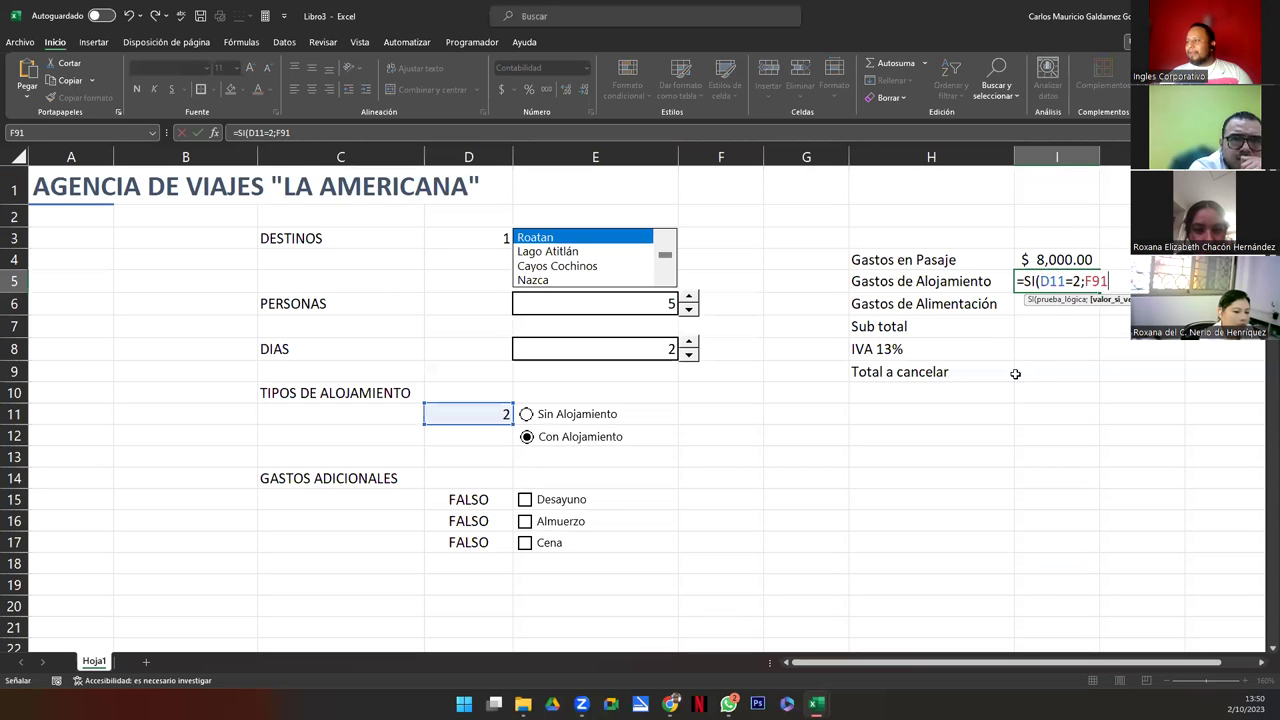
{"action": "key", "text": "F4"}
{"action": "type", "text": "$F$91;0"}
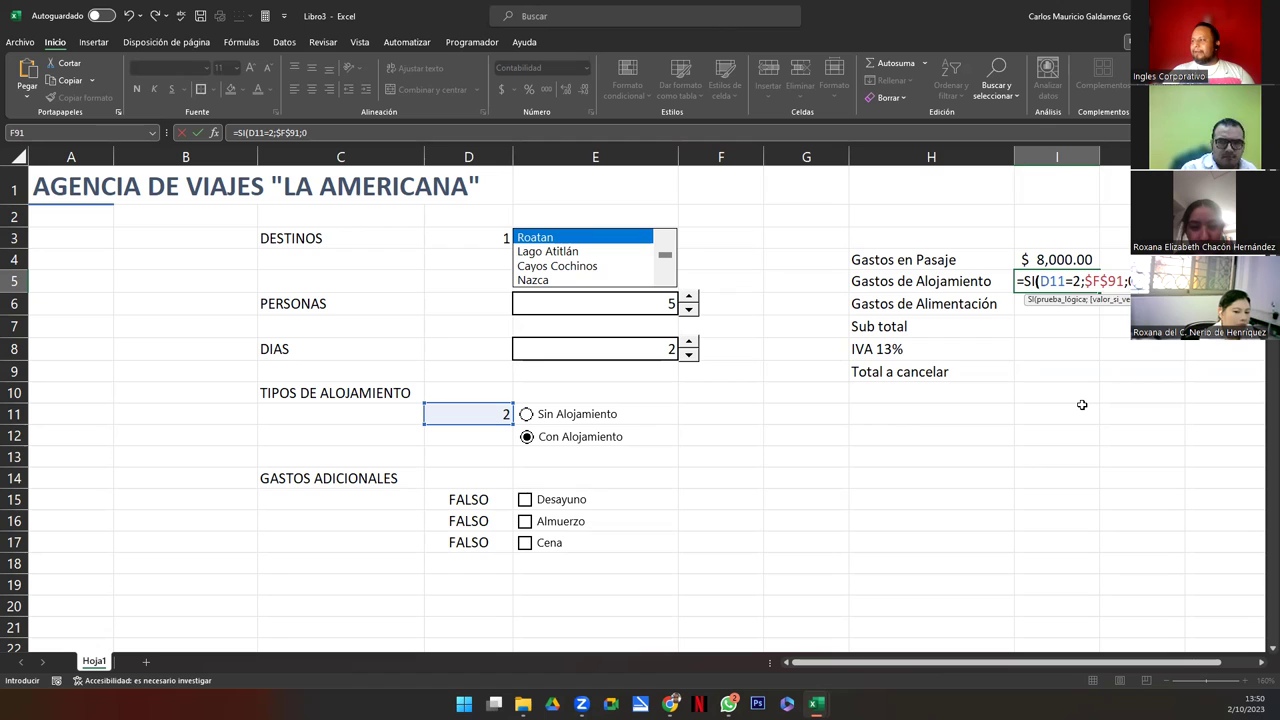
{"action": "type", "text": ")"}
{"action": "key", "text": "Return"}
{"action": "key", "text": "Up"}
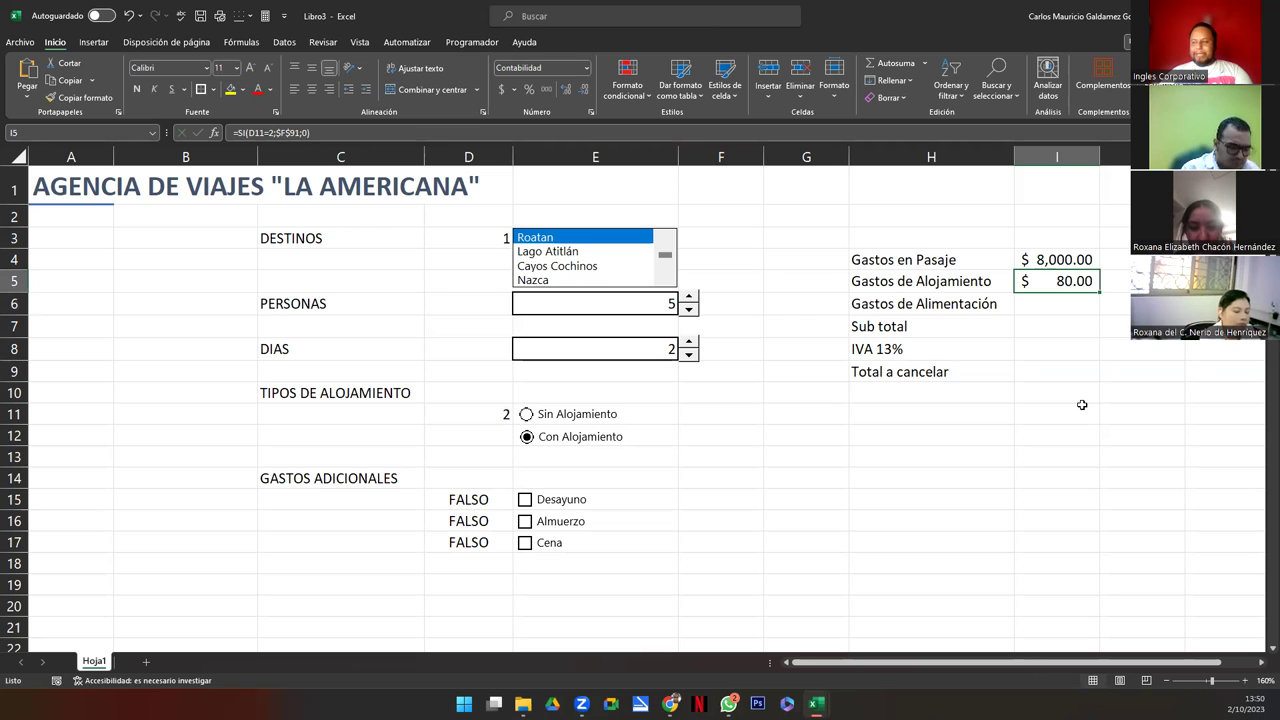
Extend I5 to =SI(D11=2;$F$91;0)*E6*E8 so lodging shows $800.00
{"action": "key", "text": "F2"}
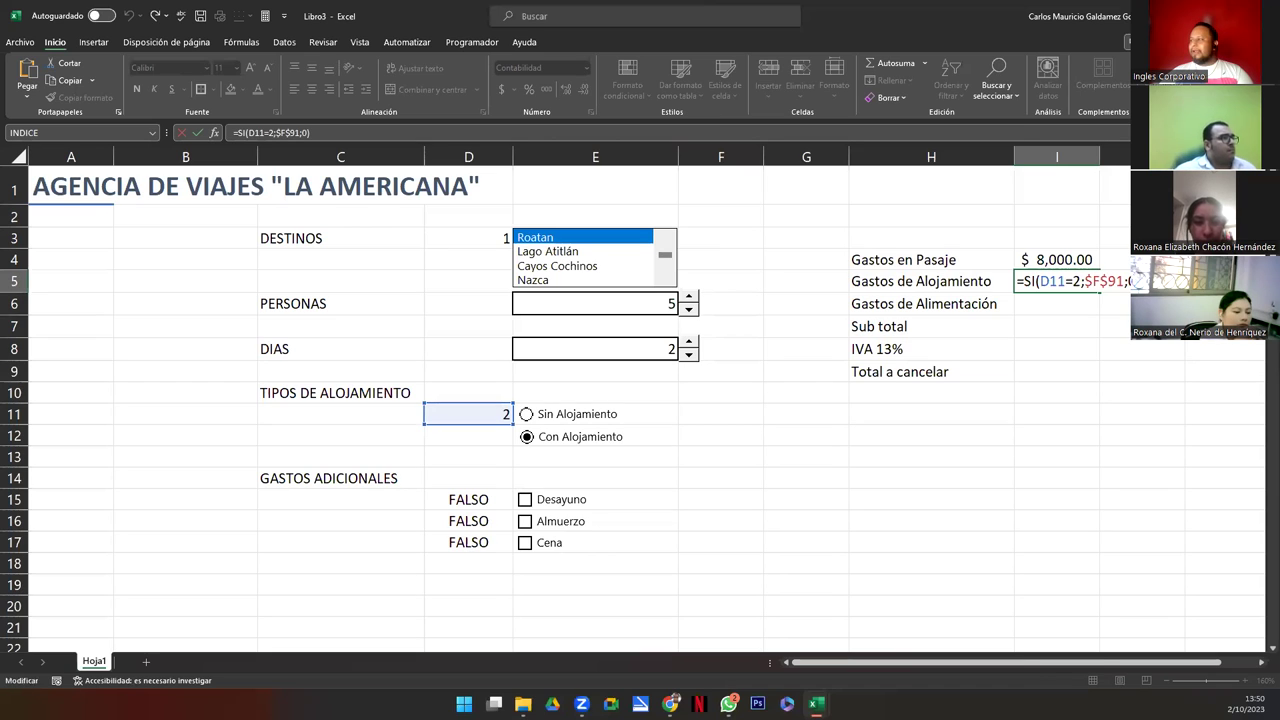
{"action": "type", "text": "*"}
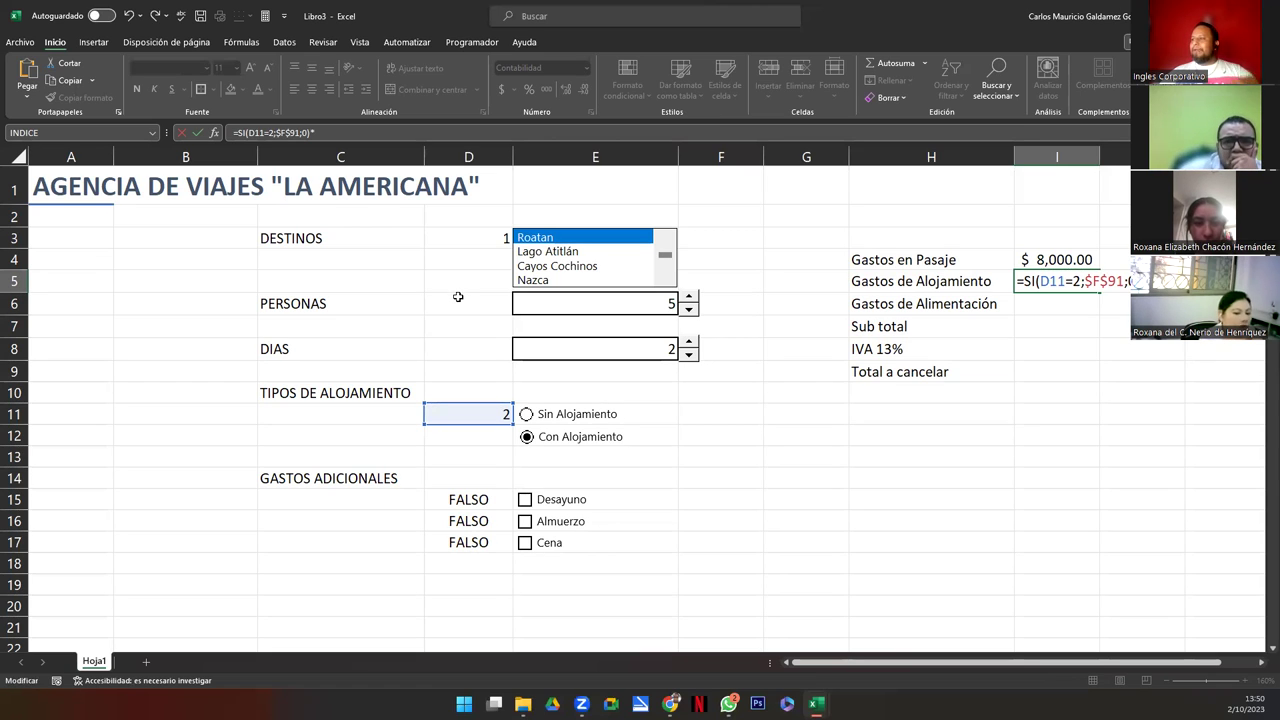
{"action": "left_click", "coordinate": [571, 305]}
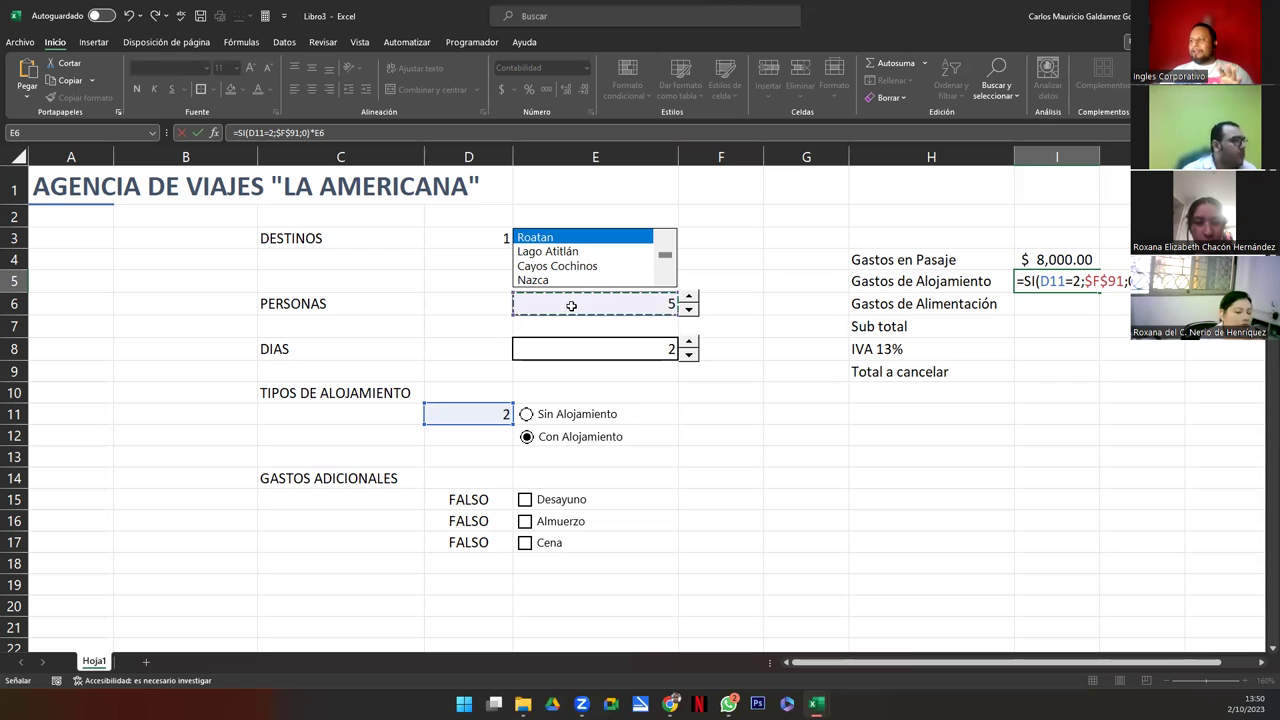
{"action": "type", "text": "*"}
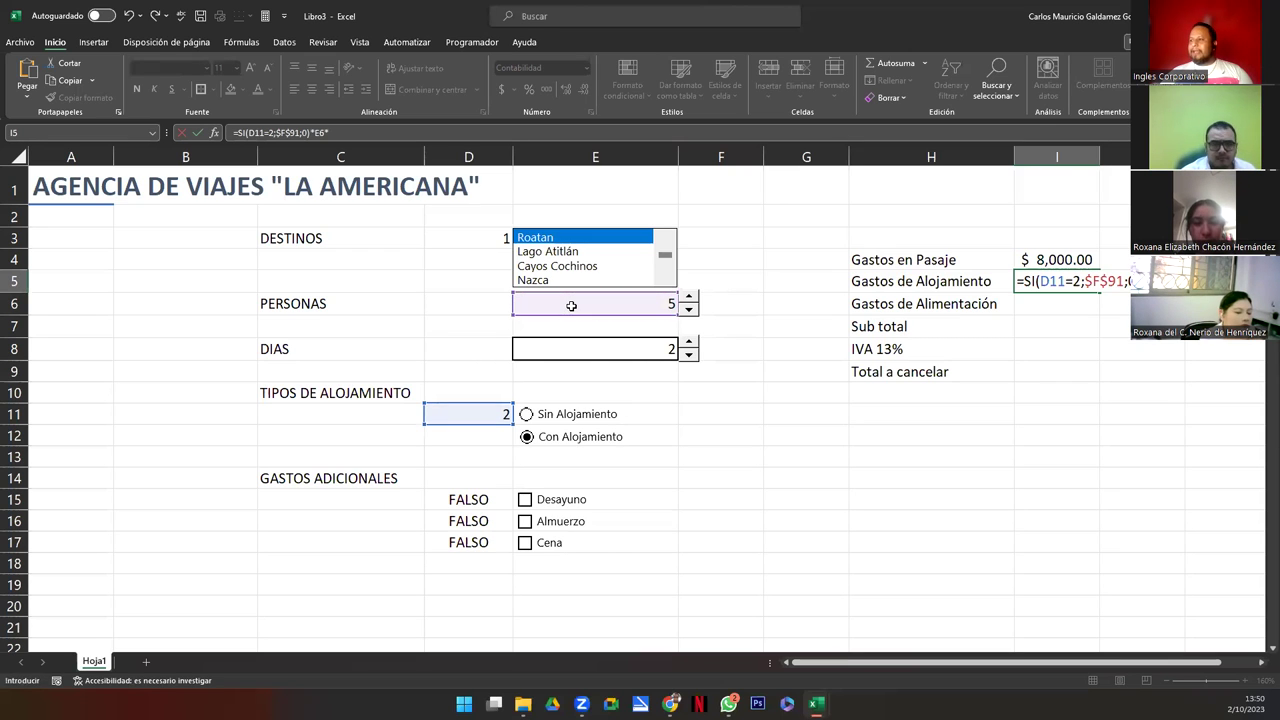
{"action": "left_click", "coordinate": [593, 355]}
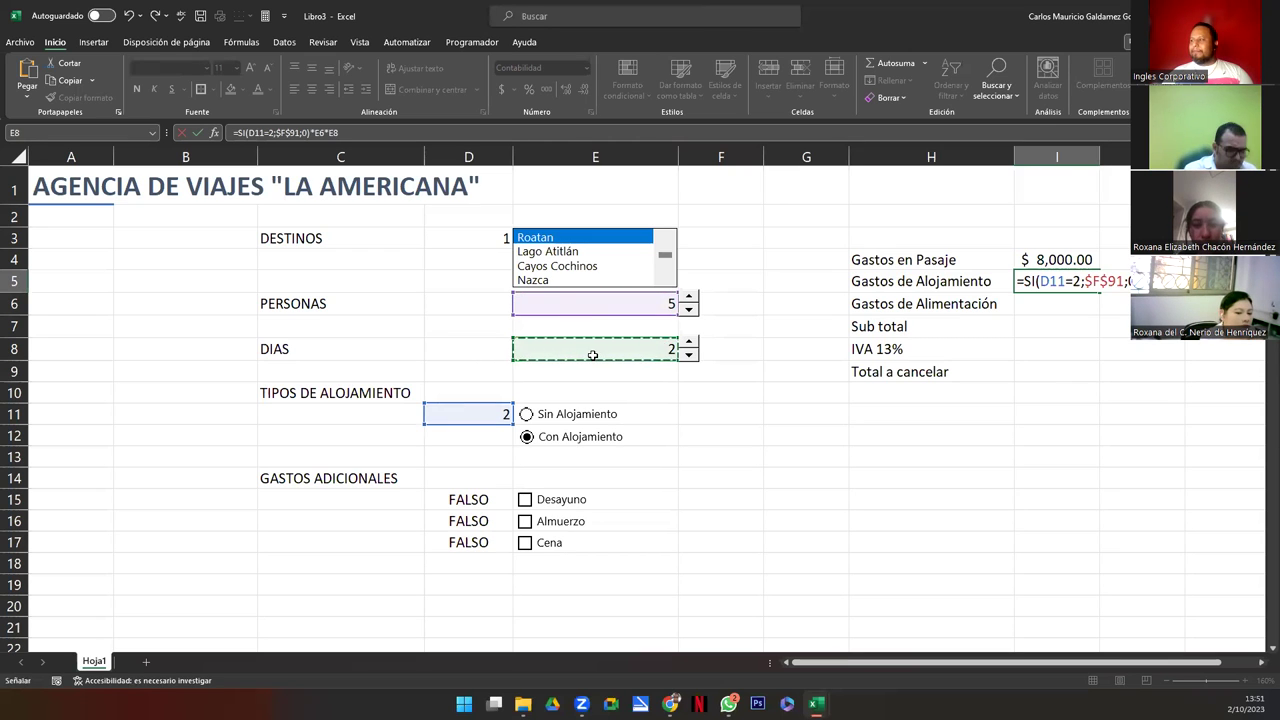
{"action": "key", "text": "Return"}
{"action": "key", "text": "Up"}
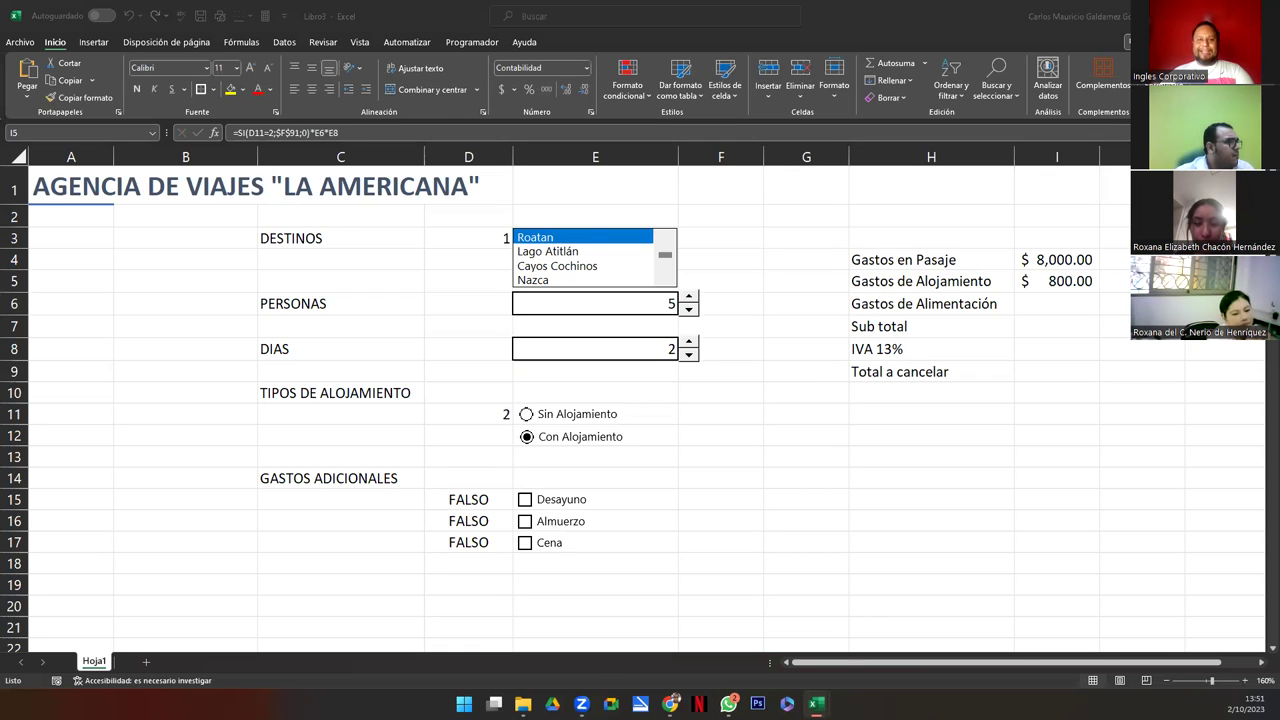
Inspect the formulas in I4 and I5 without changing them
{"action": "left_click", "coordinate": [1054, 310]}
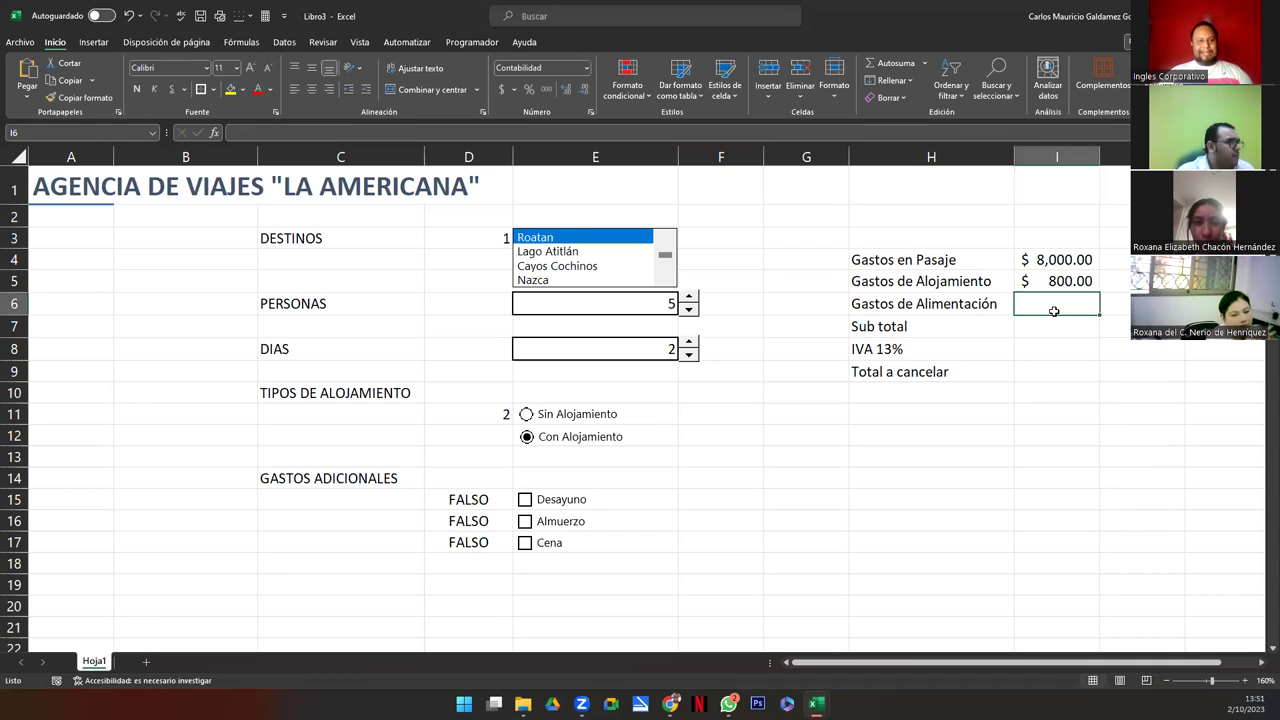
{"action": "double_click", "coordinate": [1043, 259]}
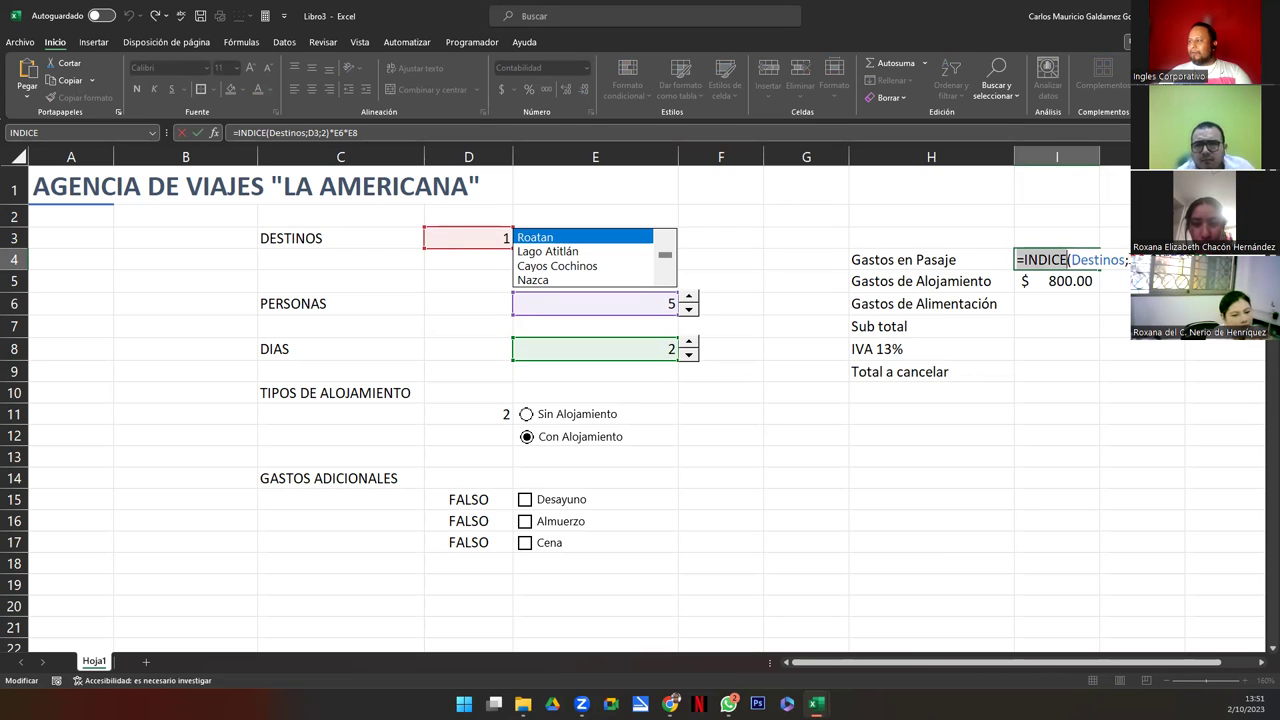
{"action": "left_click_drag", "start_coordinate": [1017, 259], "coordinate": [1128, 259]}
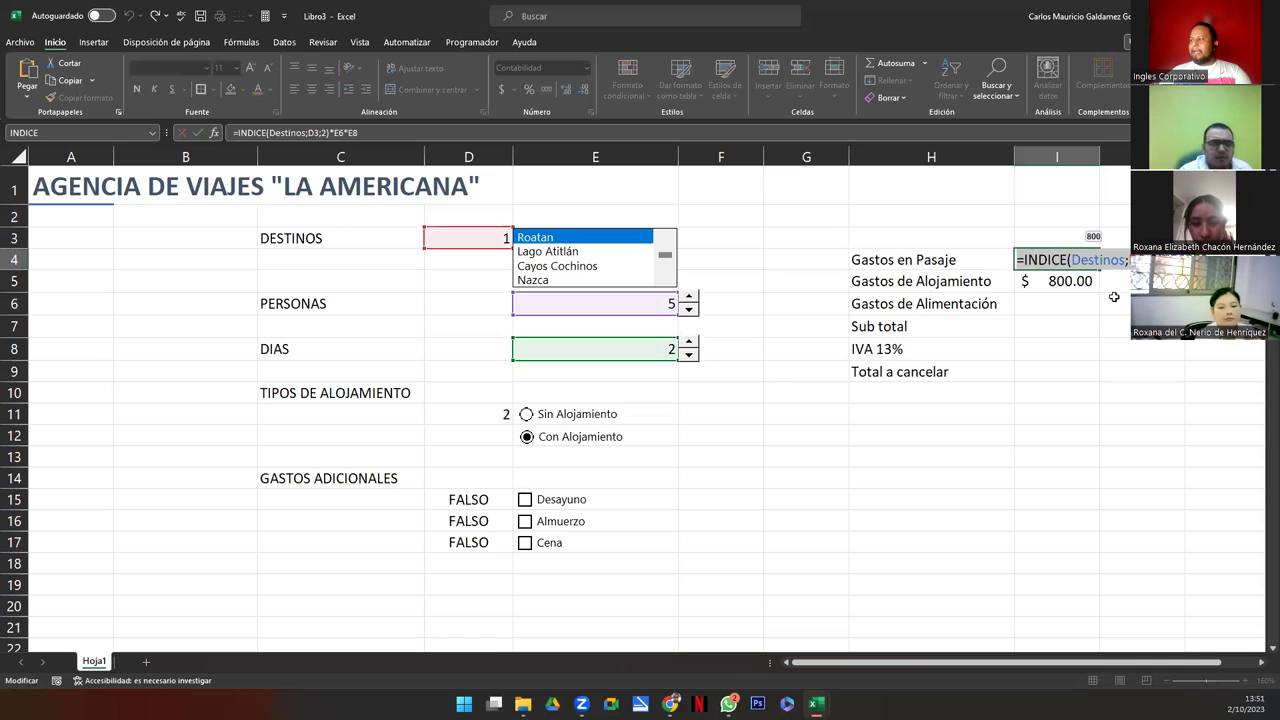
{"action": "key", "text": "Escape"}
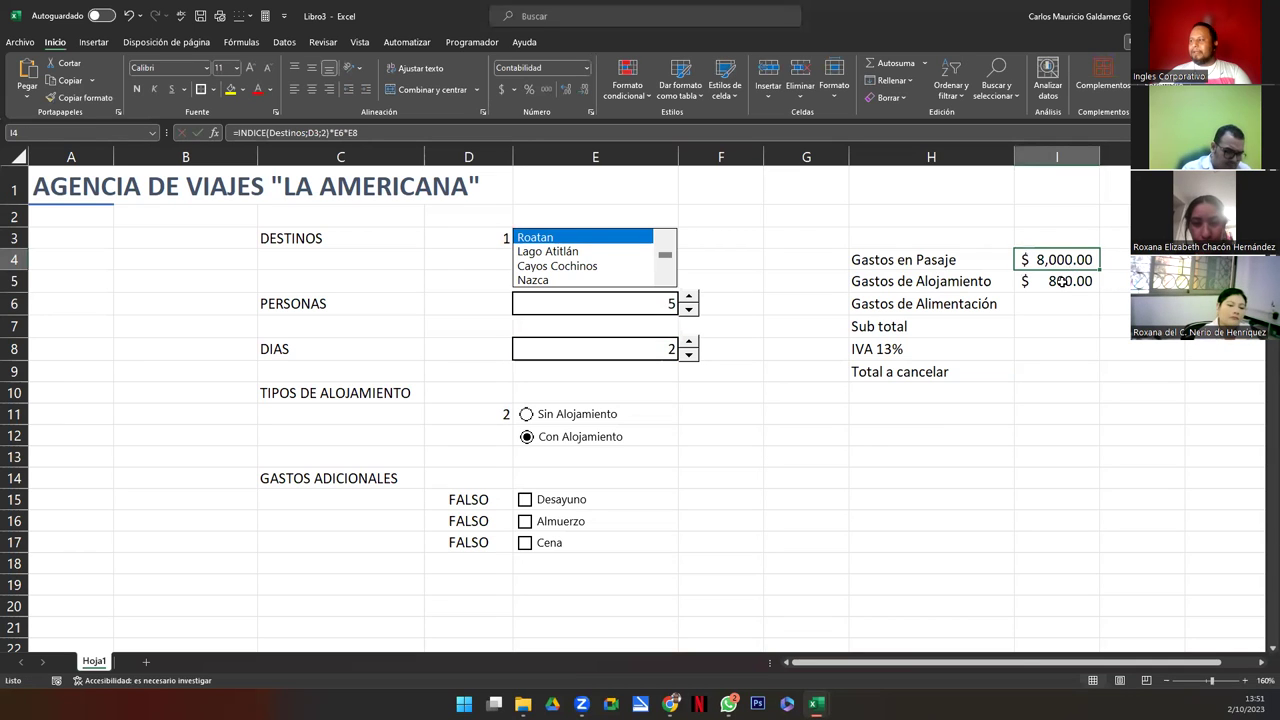
{"action": "left_click", "coordinate": [1062, 281]}
{"action": "double_click", "coordinate": [1062, 281]}
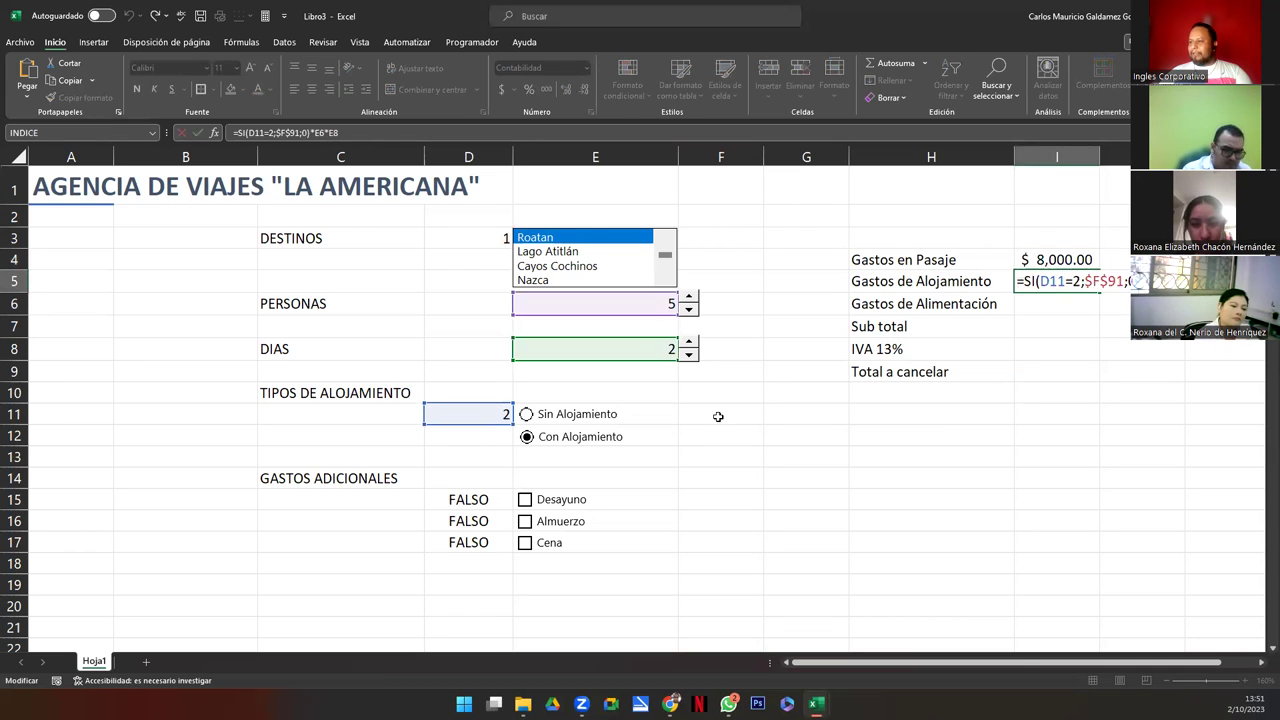
Toggle between Sin and Con Alojamiento, ending with Sin Alojamiento selected
{"action": "left_click", "coordinate": [527, 414]}
{"action": "left_click", "coordinate": [527, 414]}
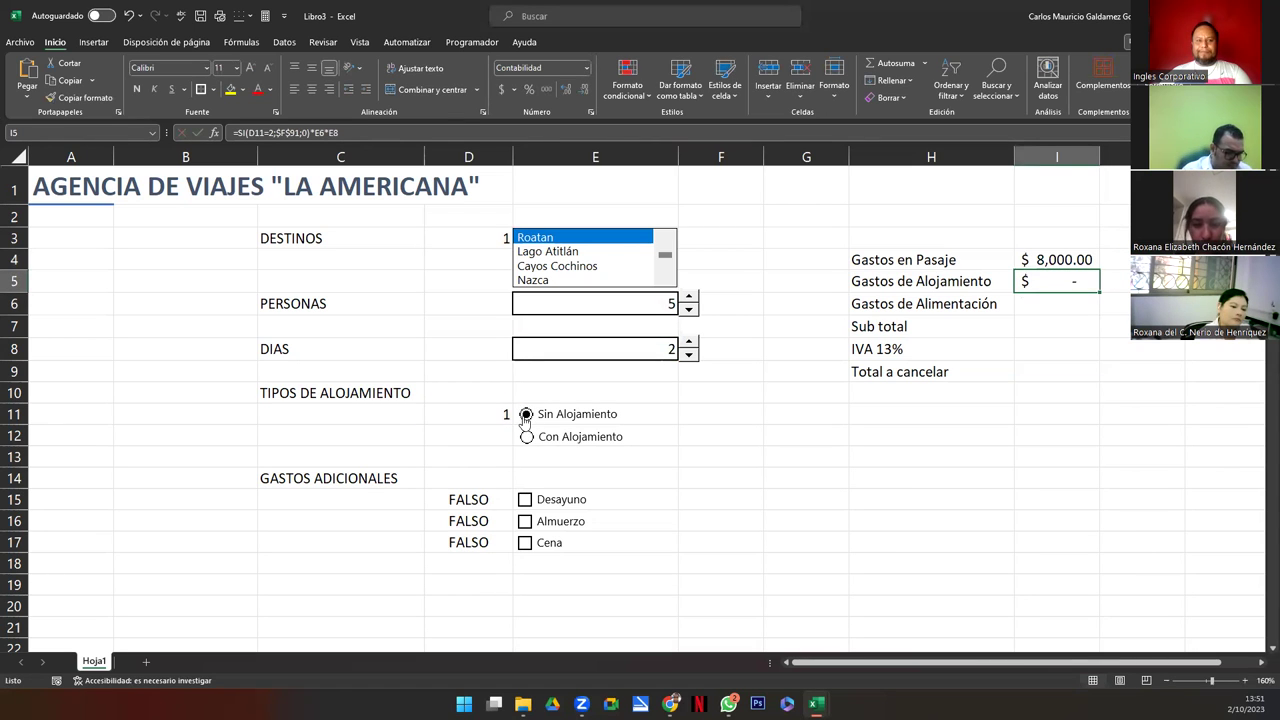
{"action": "left_click", "coordinate": [527, 438]}
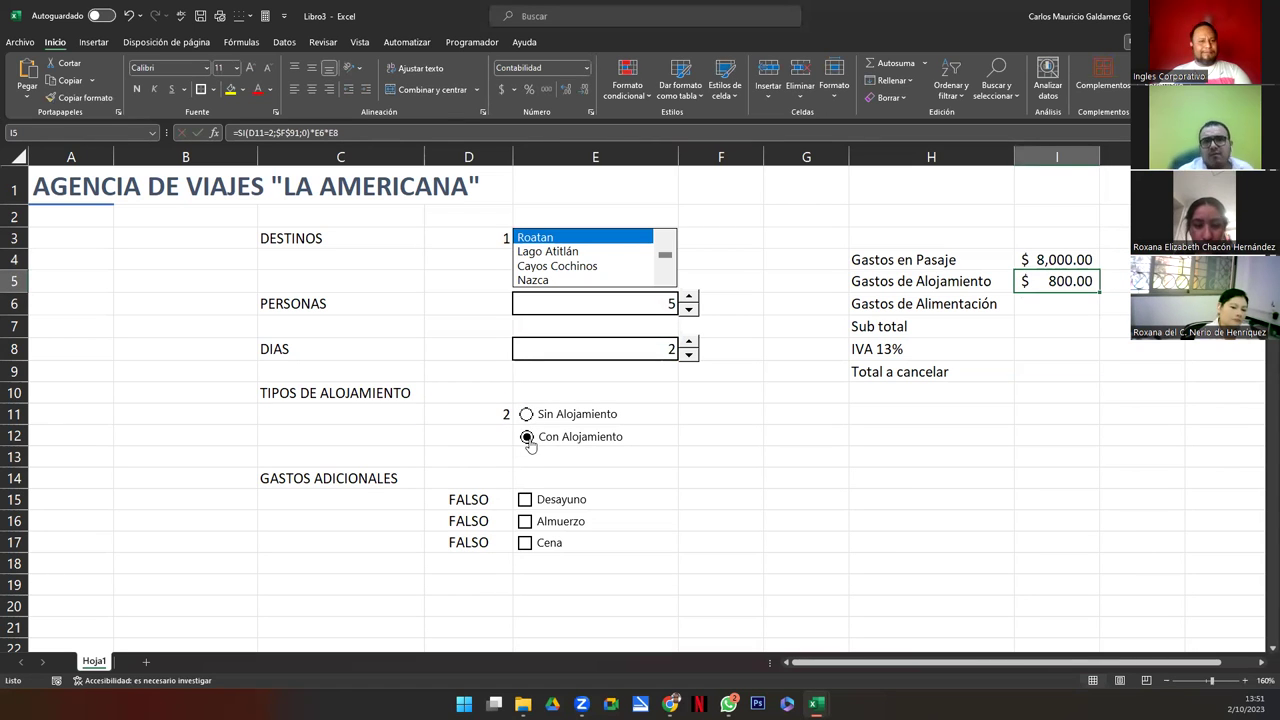
{"action": "left_click", "coordinate": [527, 414]}
{"action": "left_click", "coordinate": [527, 438]}
{"action": "left_click", "coordinate": [527, 414]}
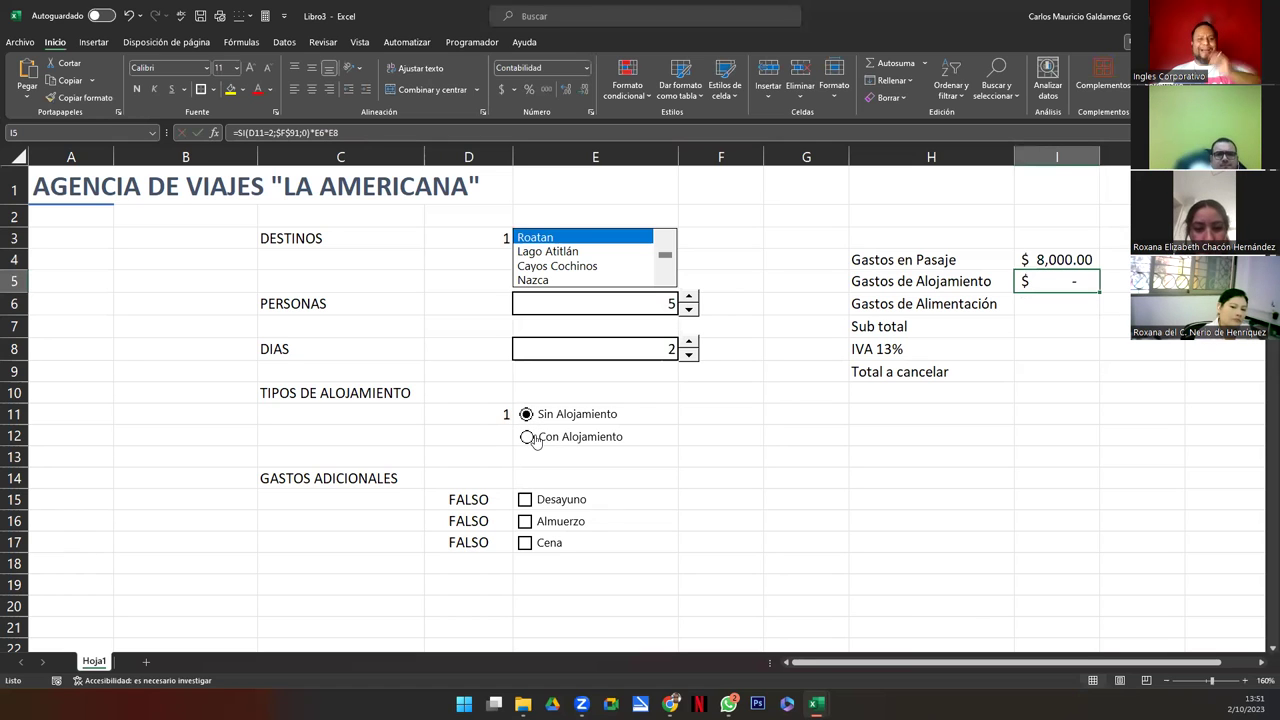
{"action": "left_click", "coordinate": [1042, 307]}
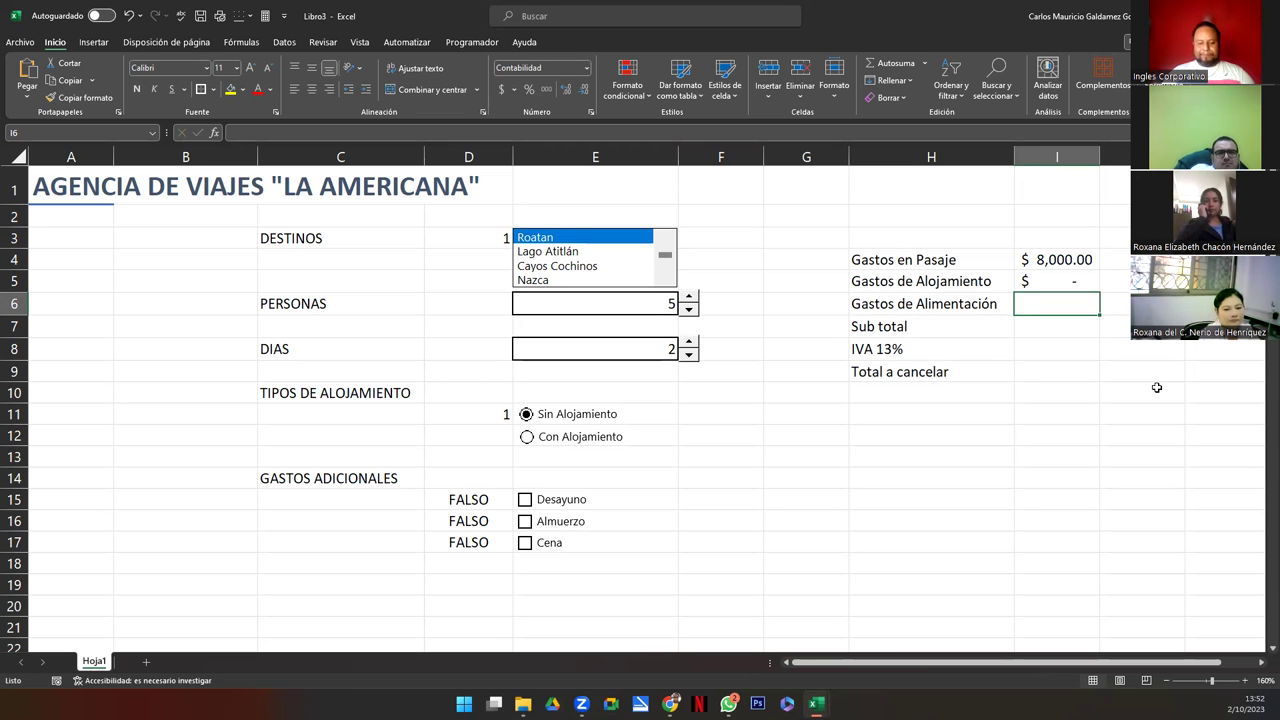
Start I6 with the breakfast term =SI(D15=VERDADERO;$F$92;0)
{"action": "type", "text": "="}
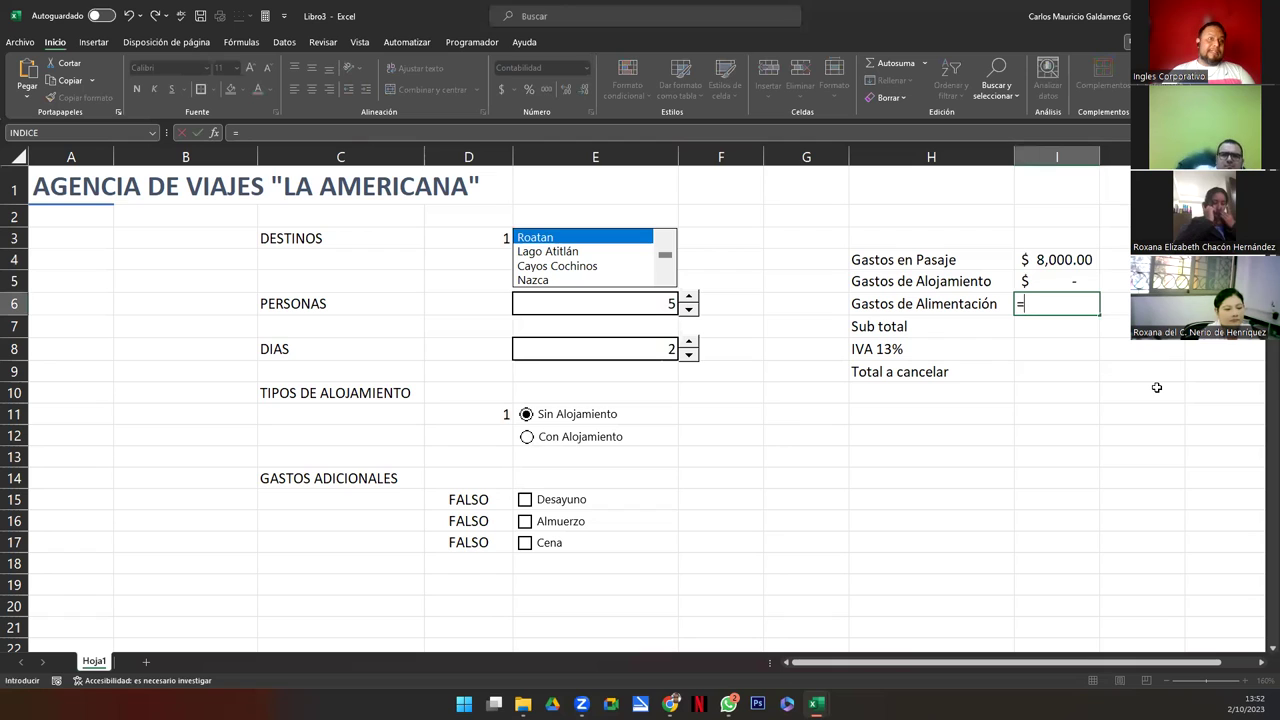
{"action": "type", "text": "s"}
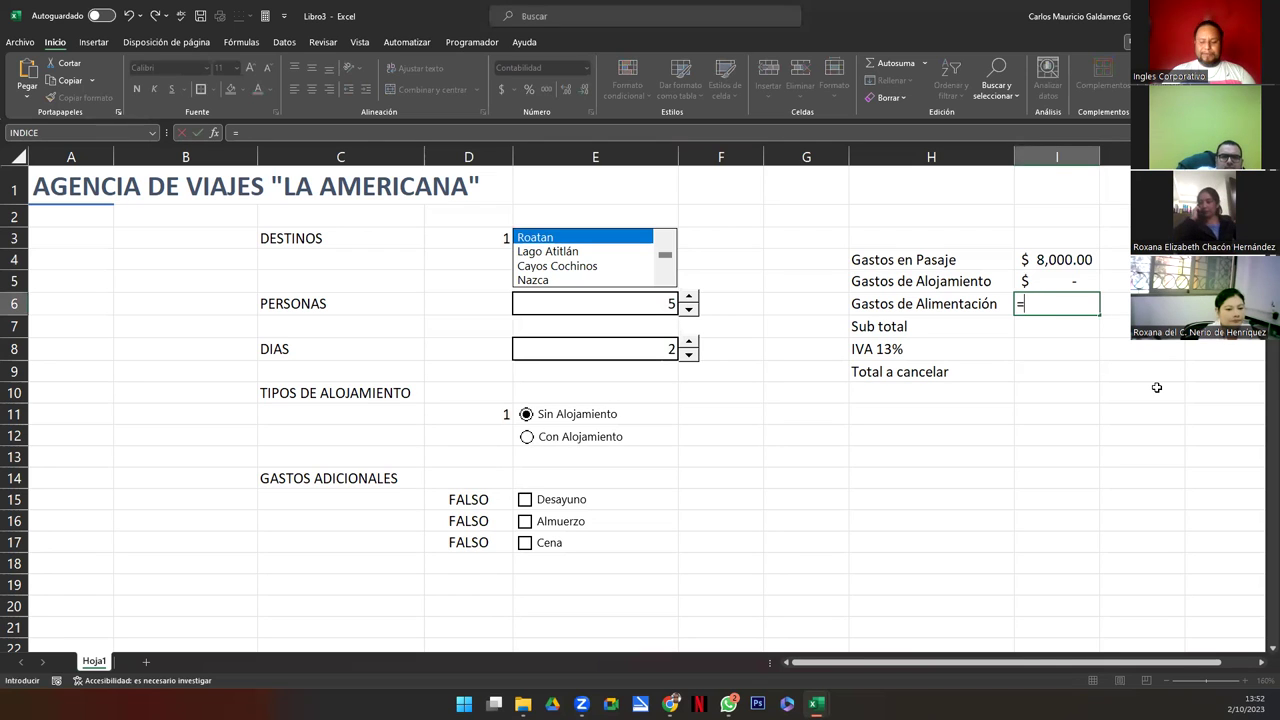
{"action": "type", "text": "i"}
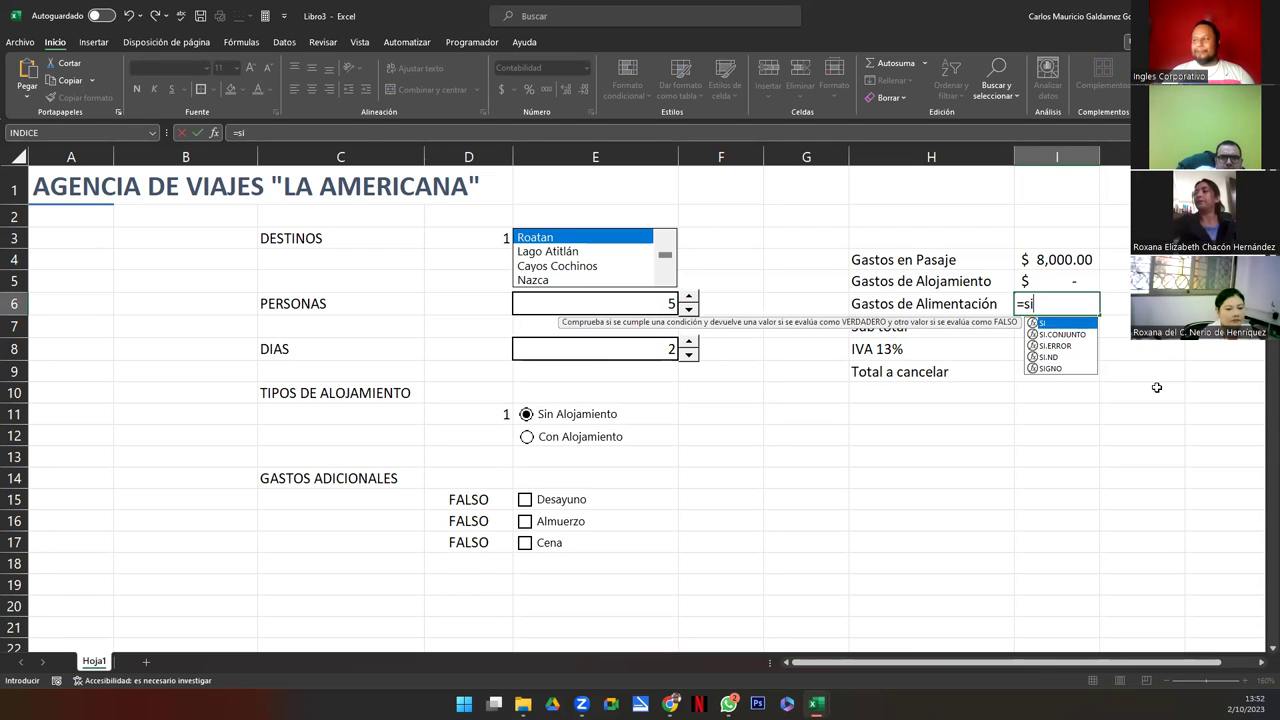
{"action": "key", "text": "Tab"}
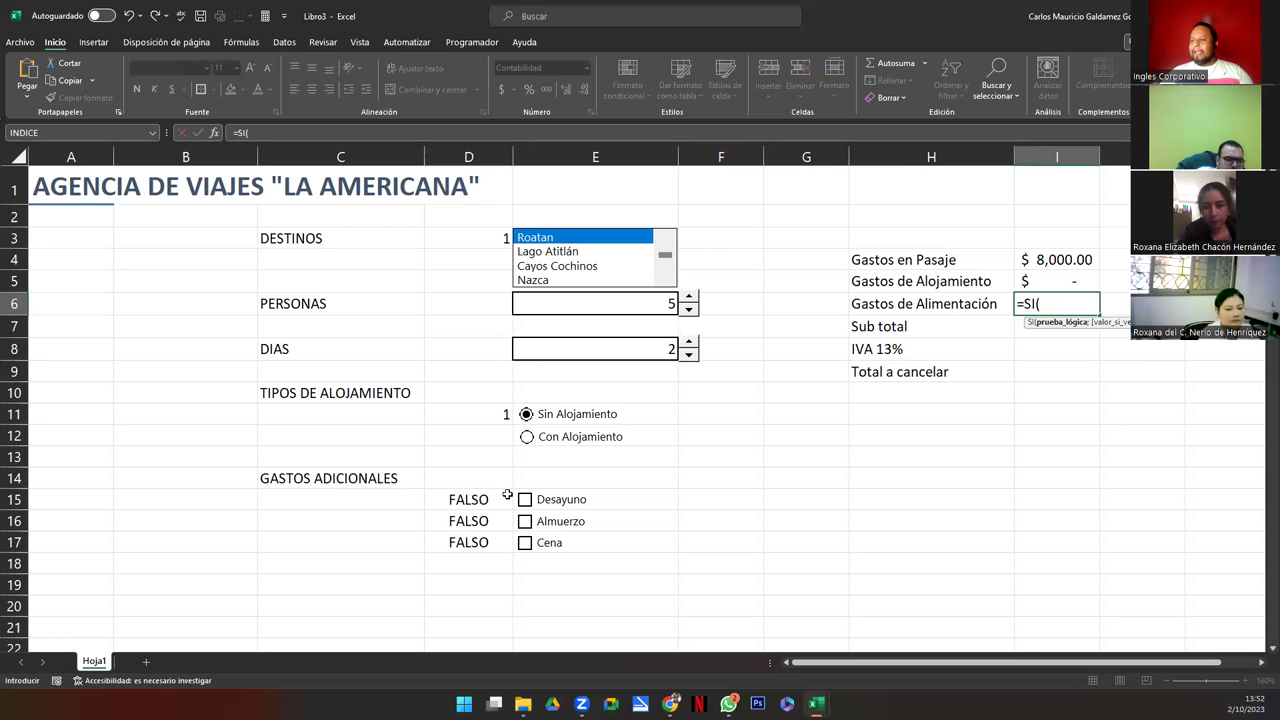
{"action": "left_click", "coordinate": [470, 500]}
{"action": "type", "text": "=Verd"}
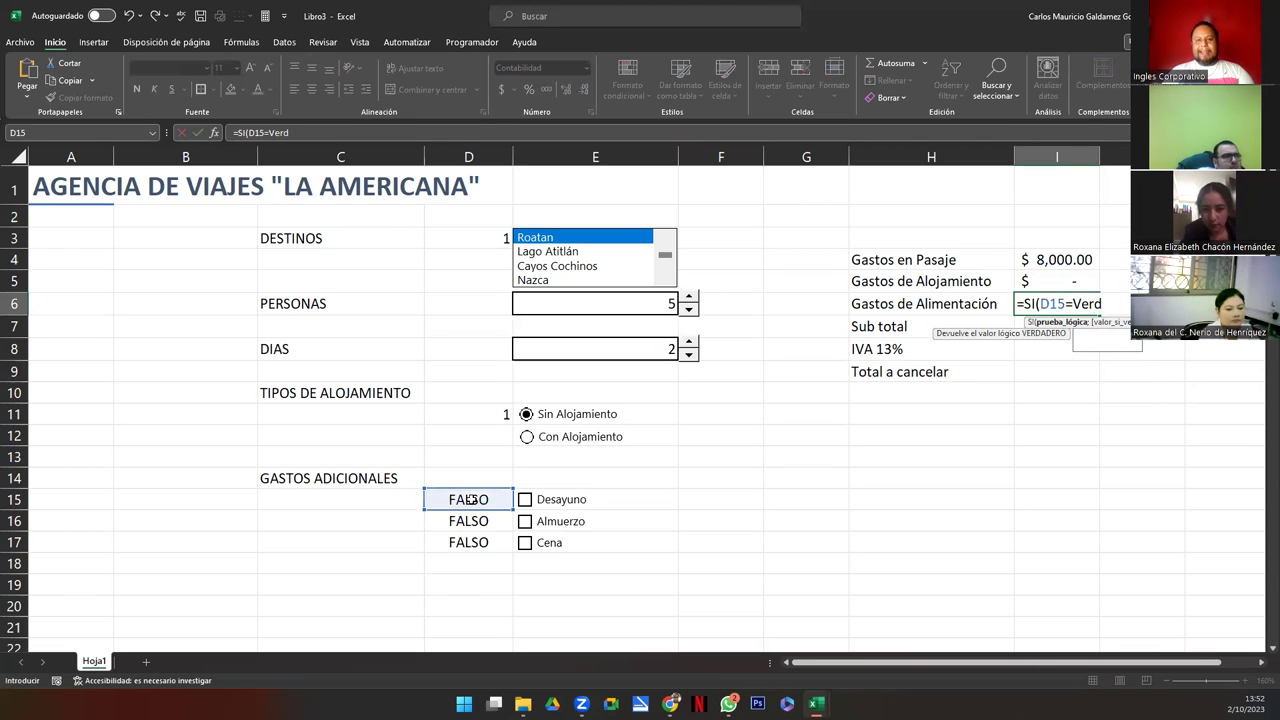
{"action": "type", "text": "e"}
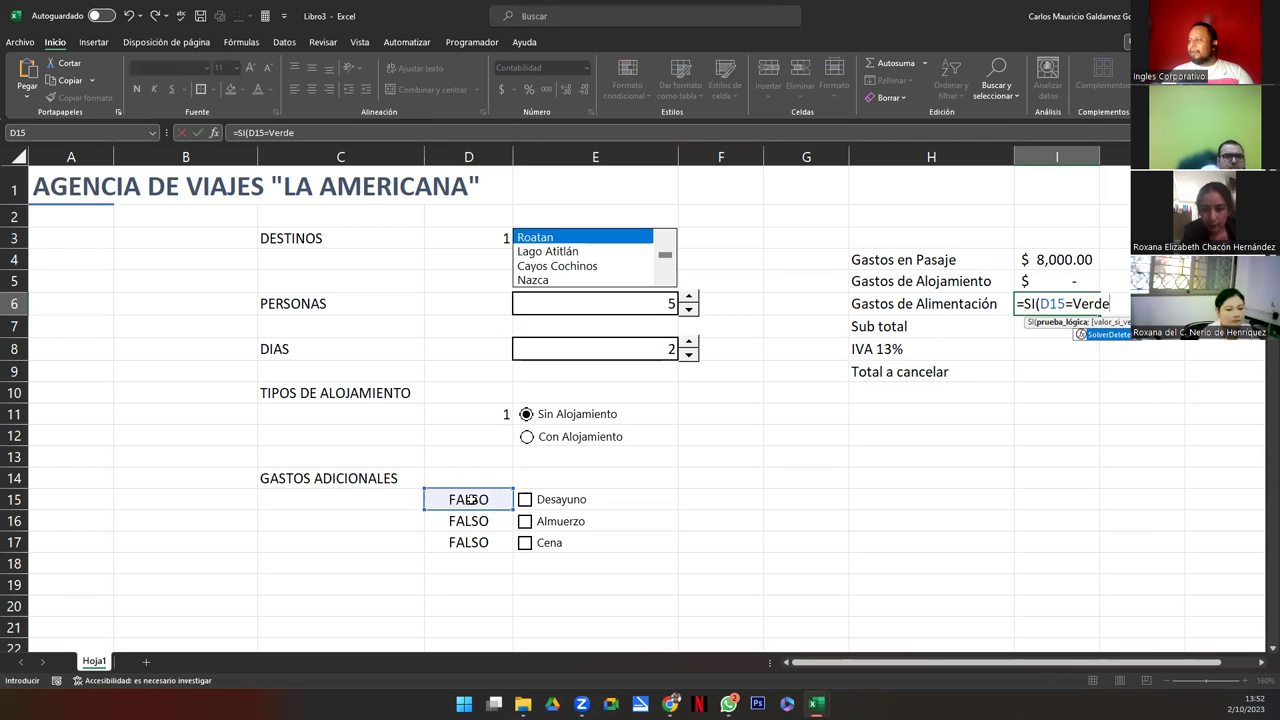
{"action": "key", "text": "BackSpace"}
{"action": "type", "text": "a"}
{"action": "key", "text": "Tab"}
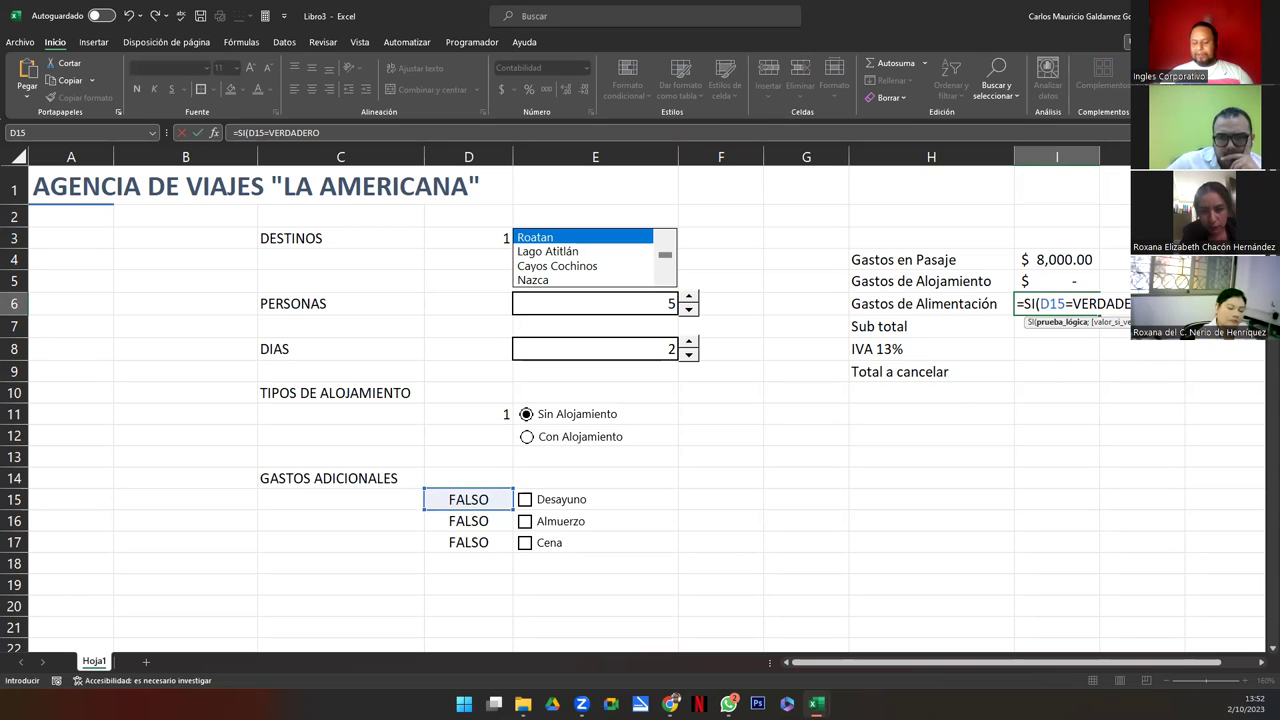
{"action": "type", "text": ";"}
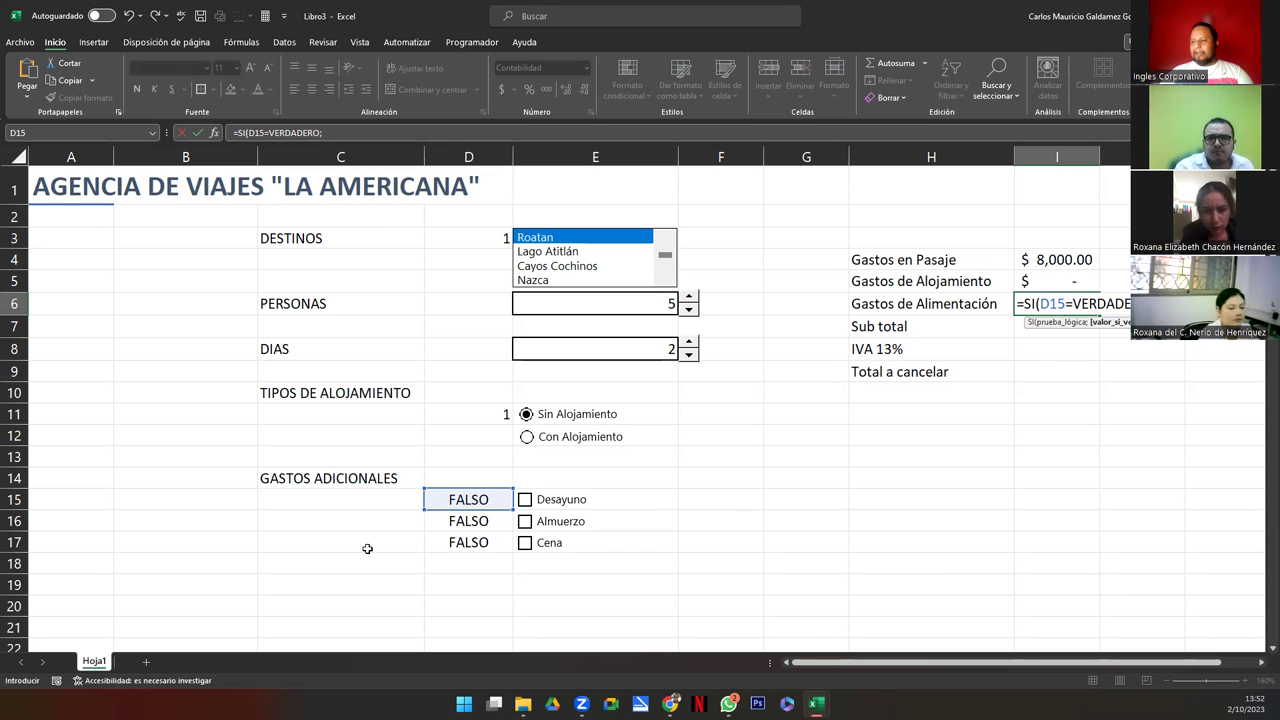
{"action": "scroll", "coordinate": [367, 550], "scroll_direction": "down", "scroll_amount": 4}
{"action": "scroll", "coordinate": [367, 550], "scroll_direction": "down", "scroll_amount": 10}
{"action": "scroll", "coordinate": [367, 550], "scroll_direction": "down", "scroll_amount": 4}
{"action": "scroll", "coordinate": [367, 550], "scroll_direction": "down", "scroll_amount": 6}
{"action": "left_click", "coordinate": [693, 549]}
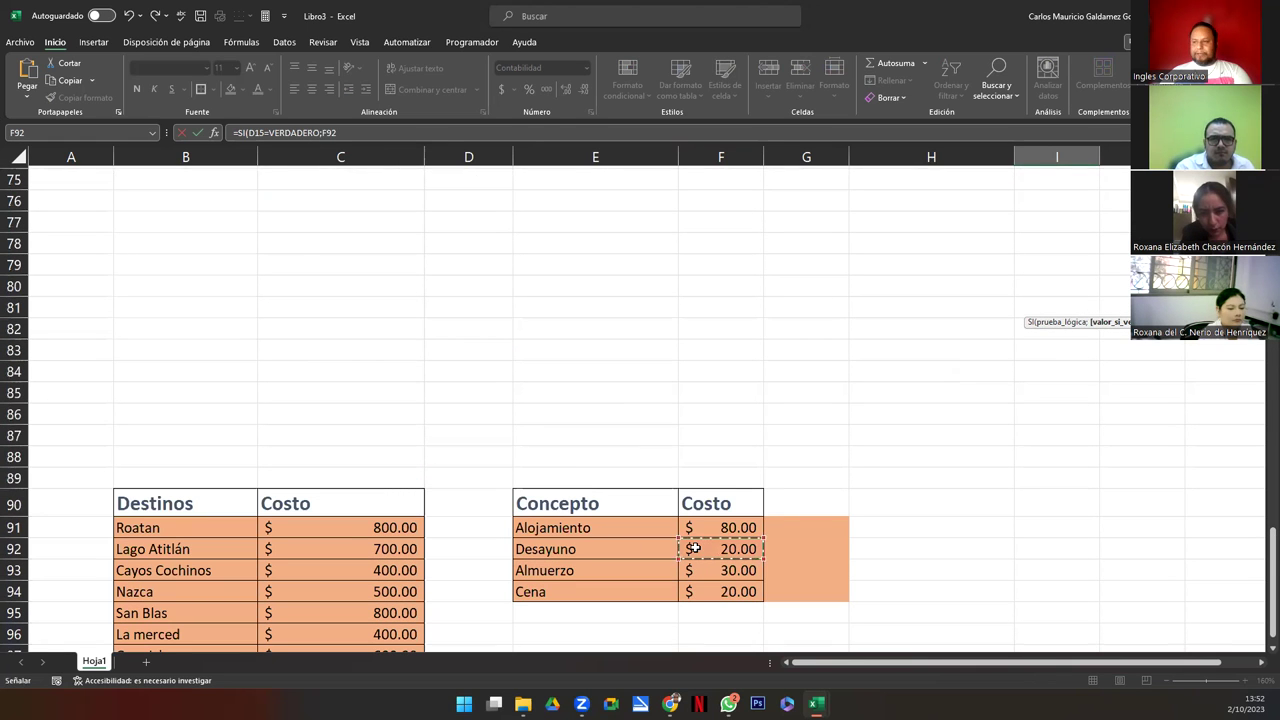
{"action": "key", "text": "F4"}
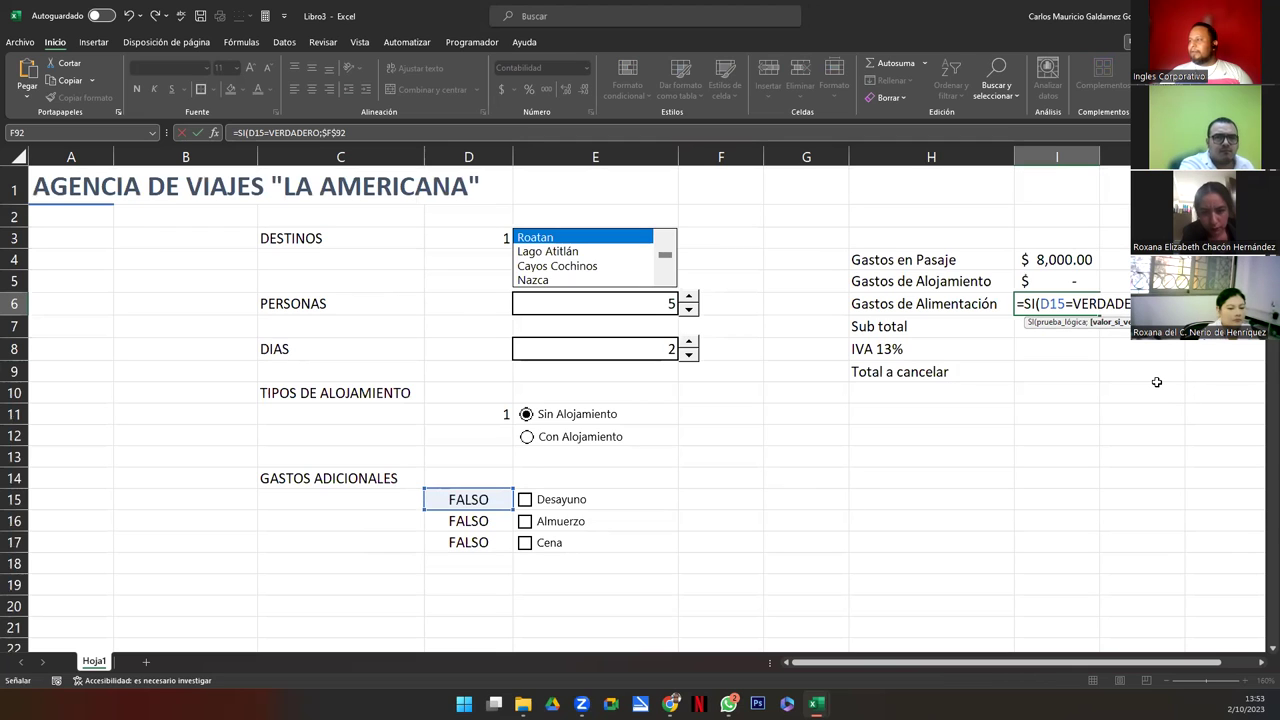
{"action": "type", "text": ";"}
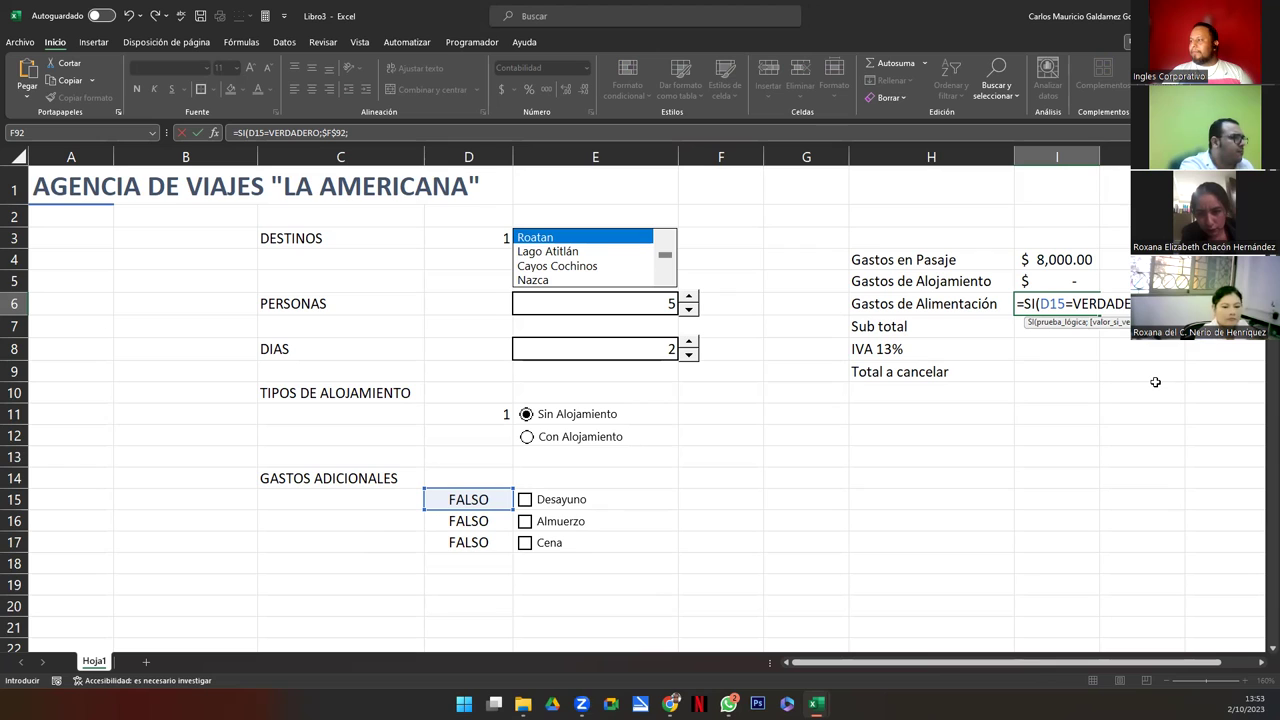
{"action": "type", "text": "0)*"}
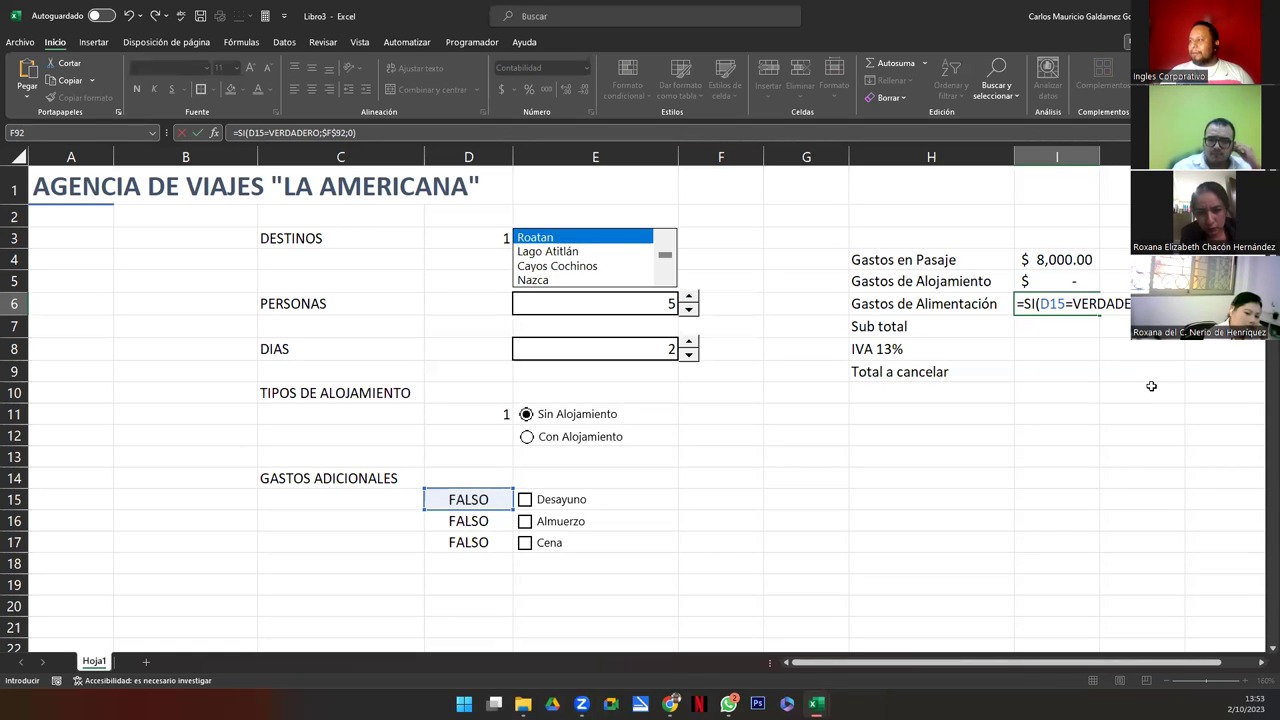
Multiply the breakfast term by E6 and E8, add a plus, and copy the term text
{"action": "left_click", "coordinate": [646, 302]}
{"action": "type", "text": "*"}
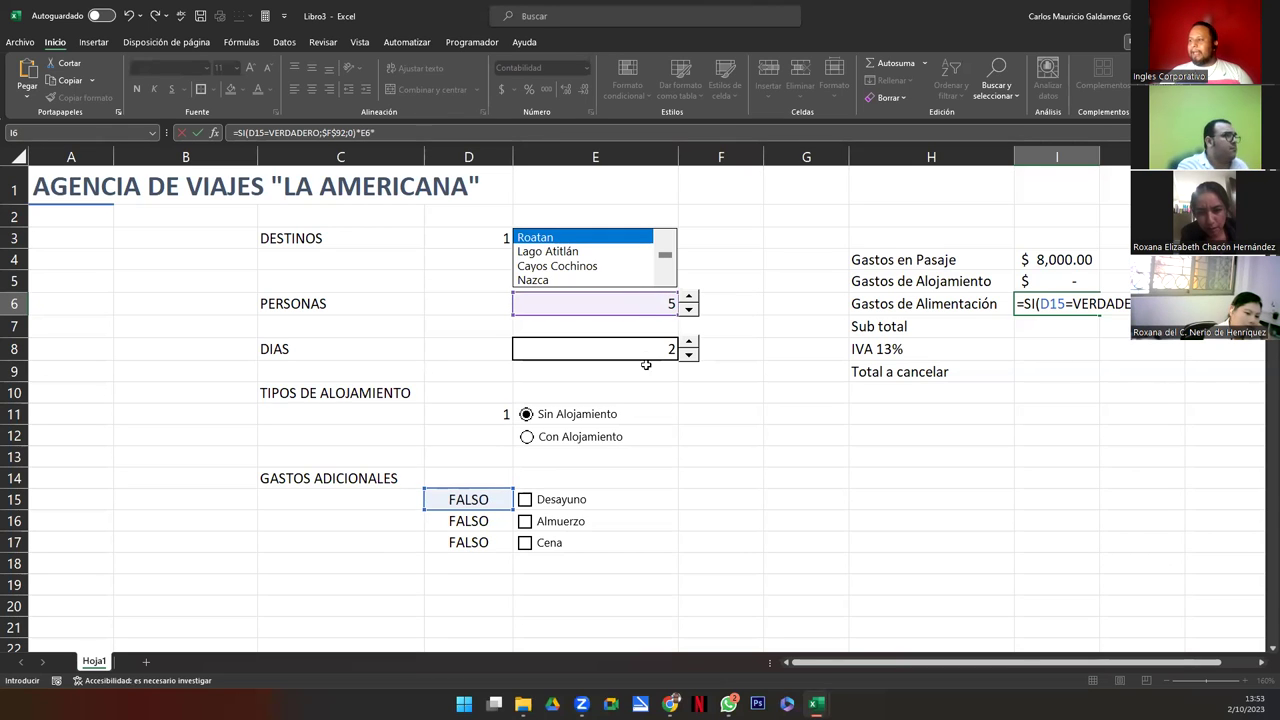
{"action": "left_click", "coordinate": [642, 352]}
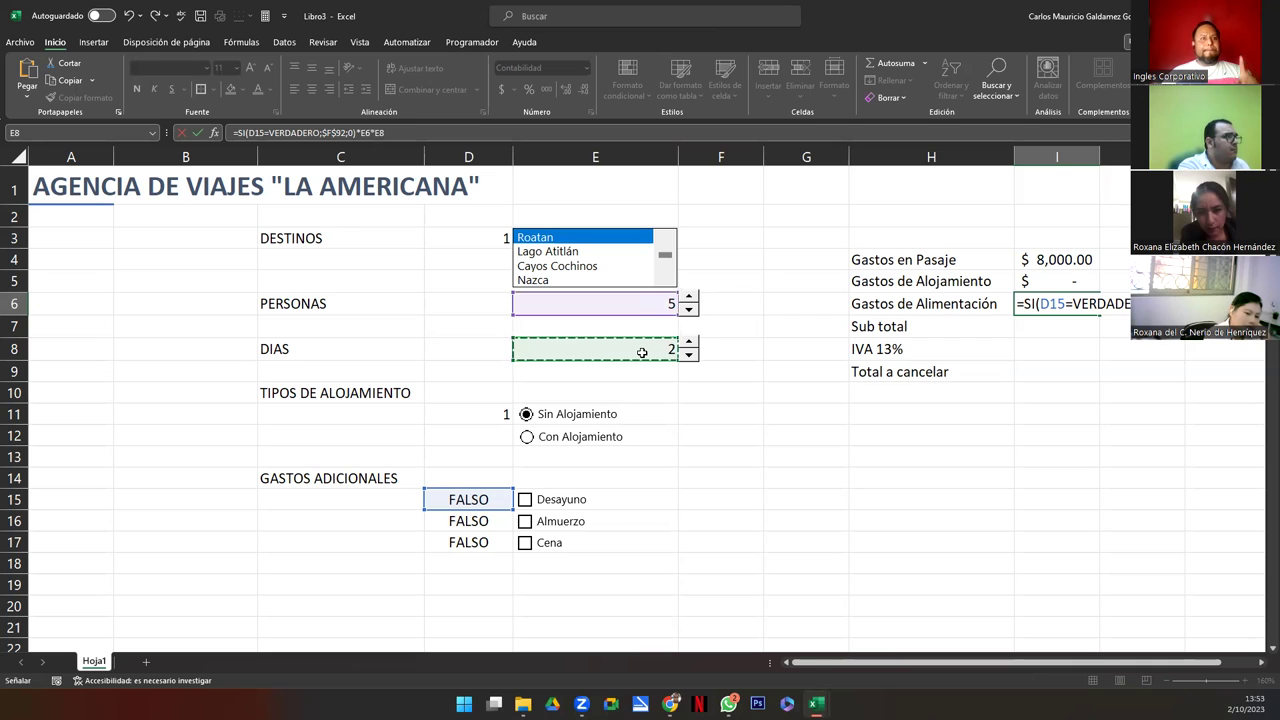
{"action": "type", "text": "+"}
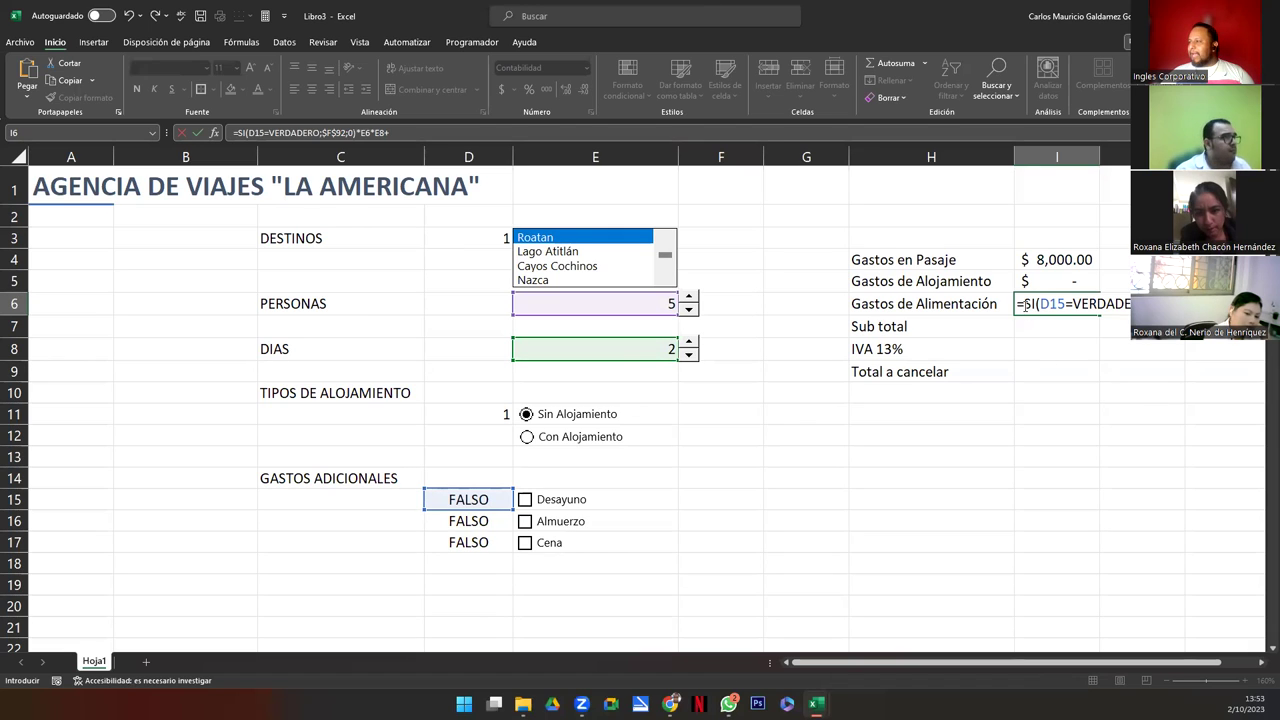
{"action": "left_click_drag", "start_coordinate": [1026, 304], "coordinate": [1130, 304]}
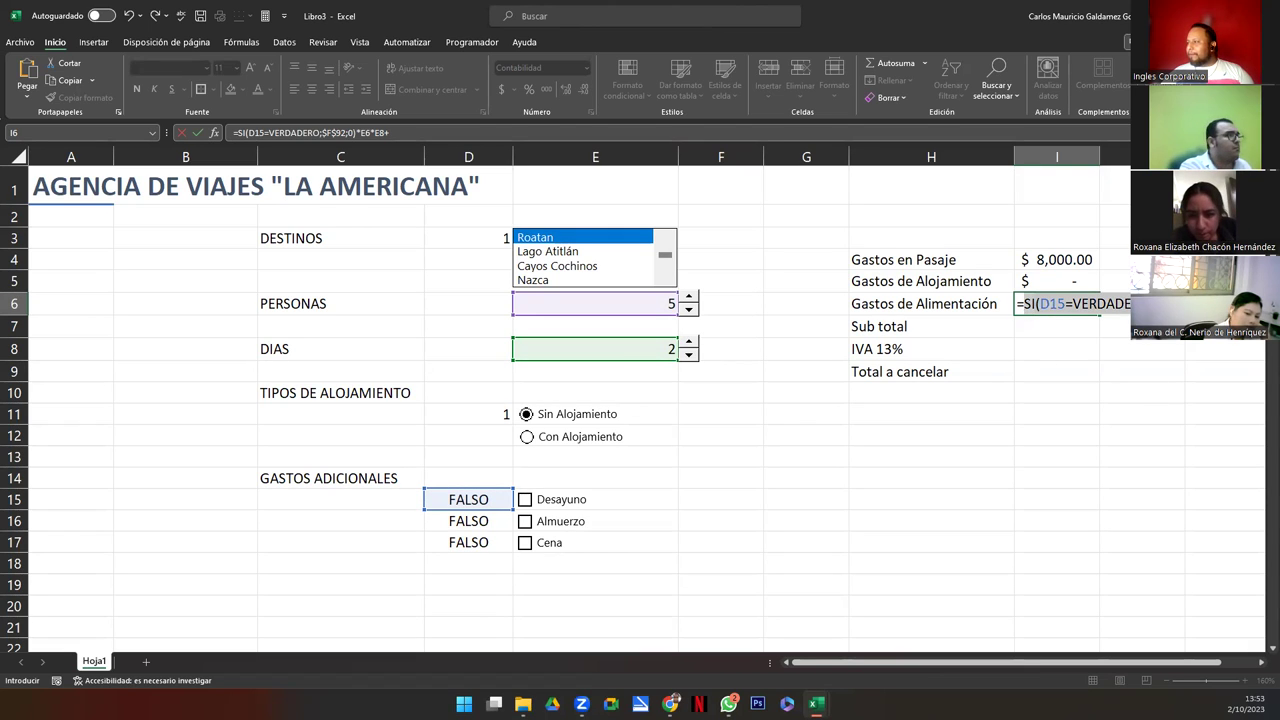
{"action": "left_click", "coordinate": [1120, 304]}
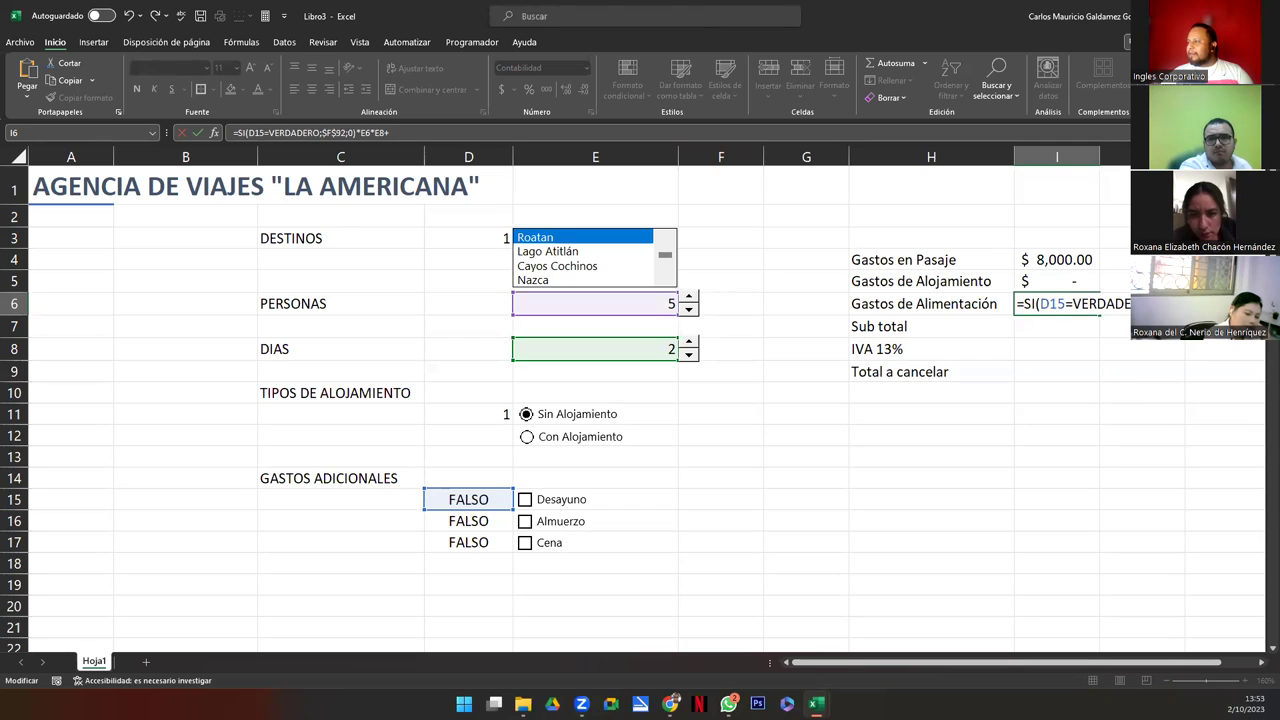
Add the lunch term SI(D16=VERDADERO;$F$93;0)*E6*E8, then paste another breakfast term at the end
{"action": "key", "text": "ctrl+v"}
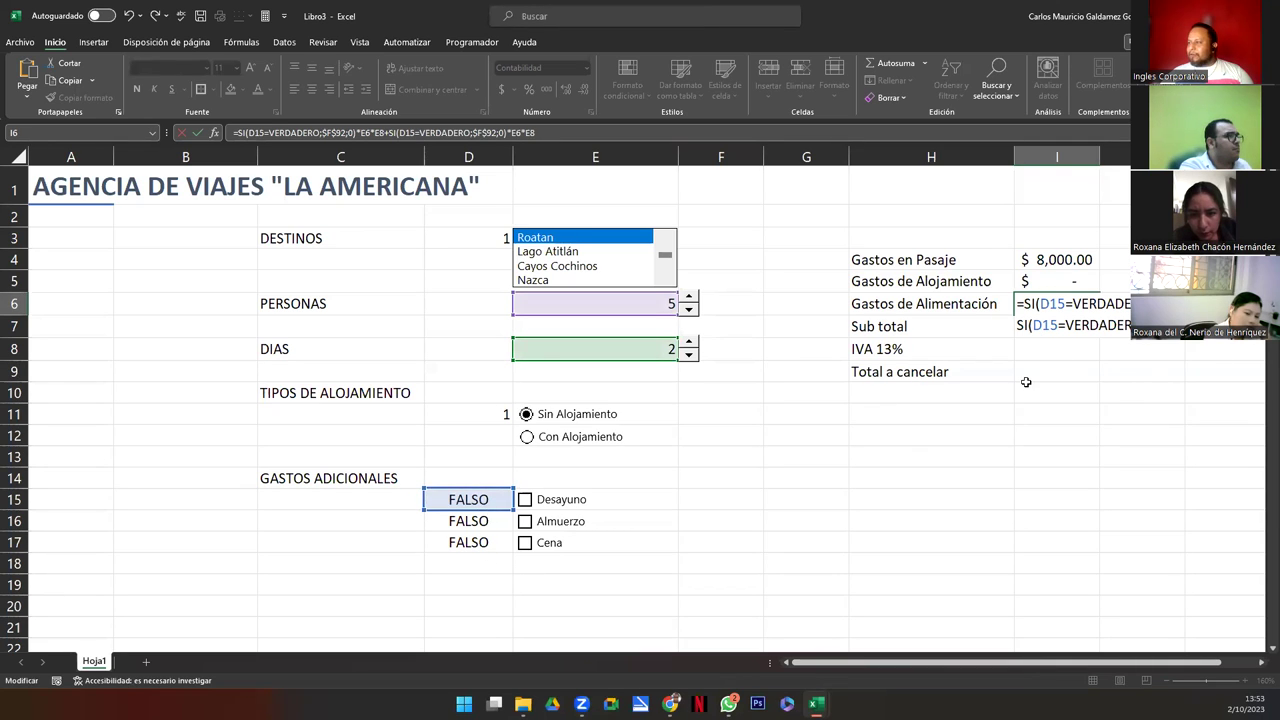
{"action": "left_click", "coordinate": [1051, 326]}
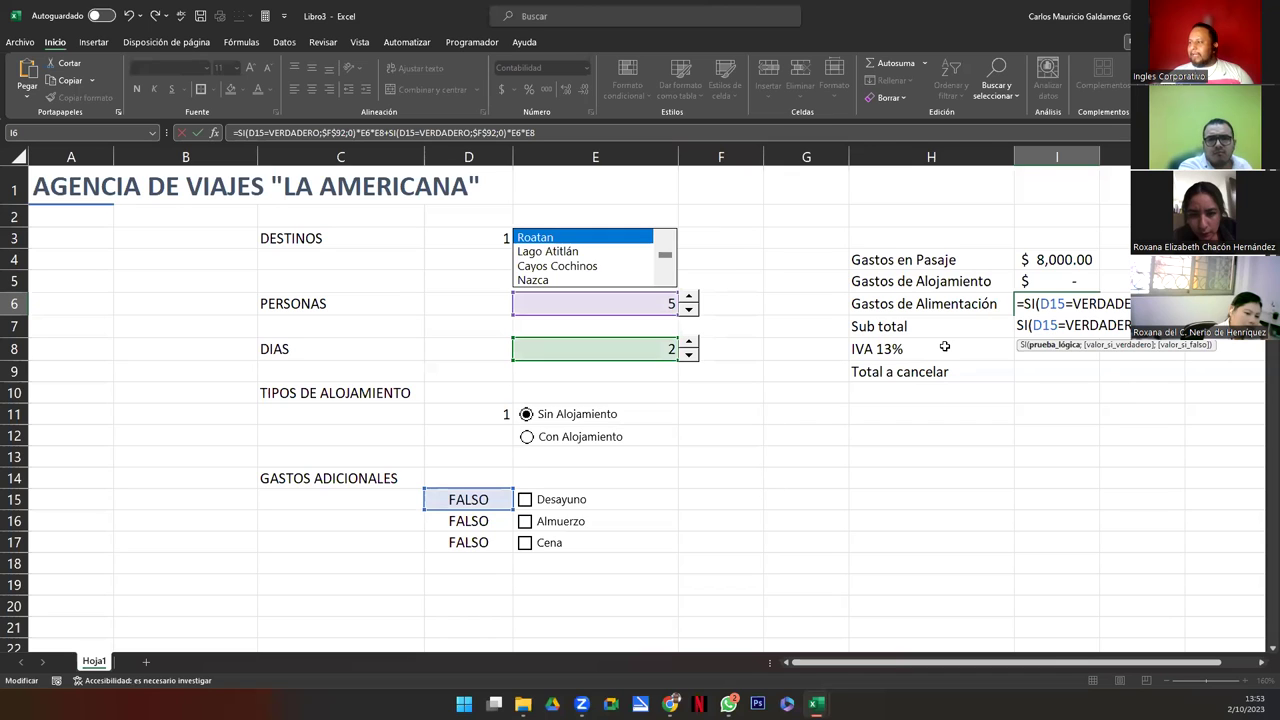
{"action": "key", "text": "BackSpace"}
{"action": "type", "text": "6"}
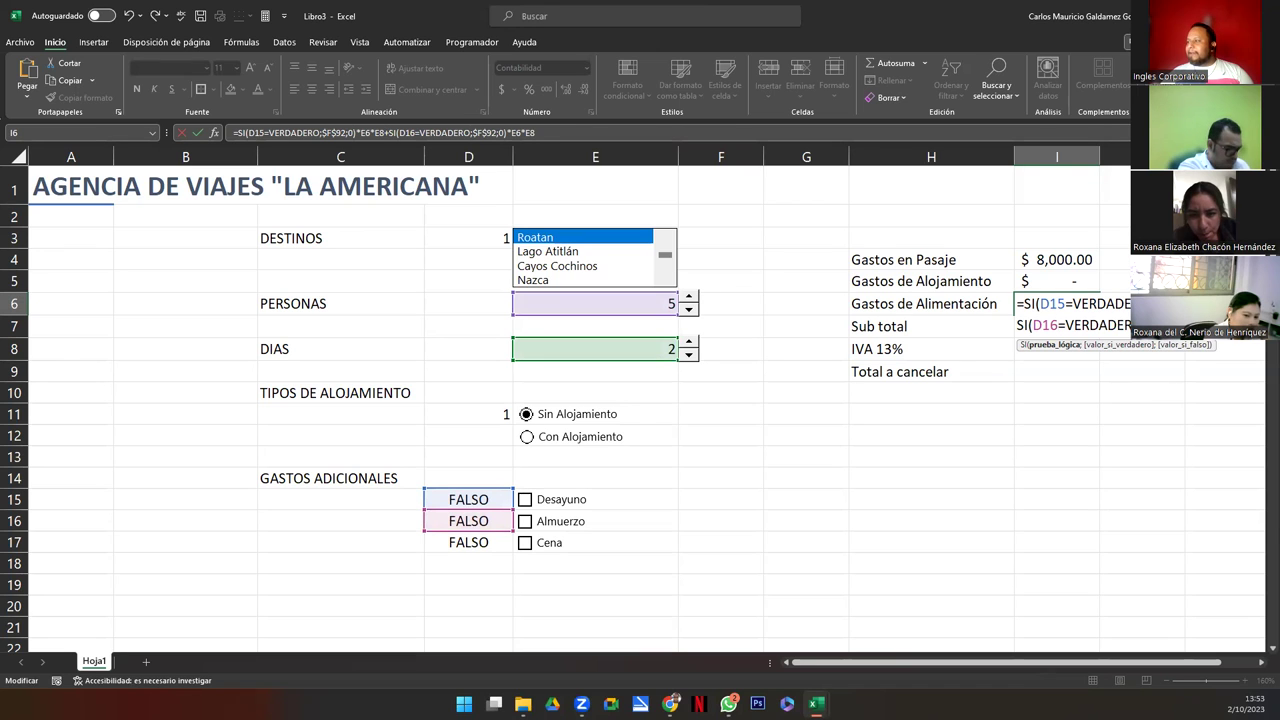
{"action": "key", "text": "BackSpace"}
{"action": "key", "text": "BackSpace"}
{"action": "key", "text": "BackSpace"}
{"action": "scroll", "coordinate": [510, 441], "scroll_direction": "down", "scroll_amount": 13}
{"action": "scroll", "coordinate": [520, 506], "scroll_direction": "down", "scroll_amount": 11}
{"action": "scroll", "coordinate": [694, 246], "scroll_direction": "down", "scroll_amount": 6}
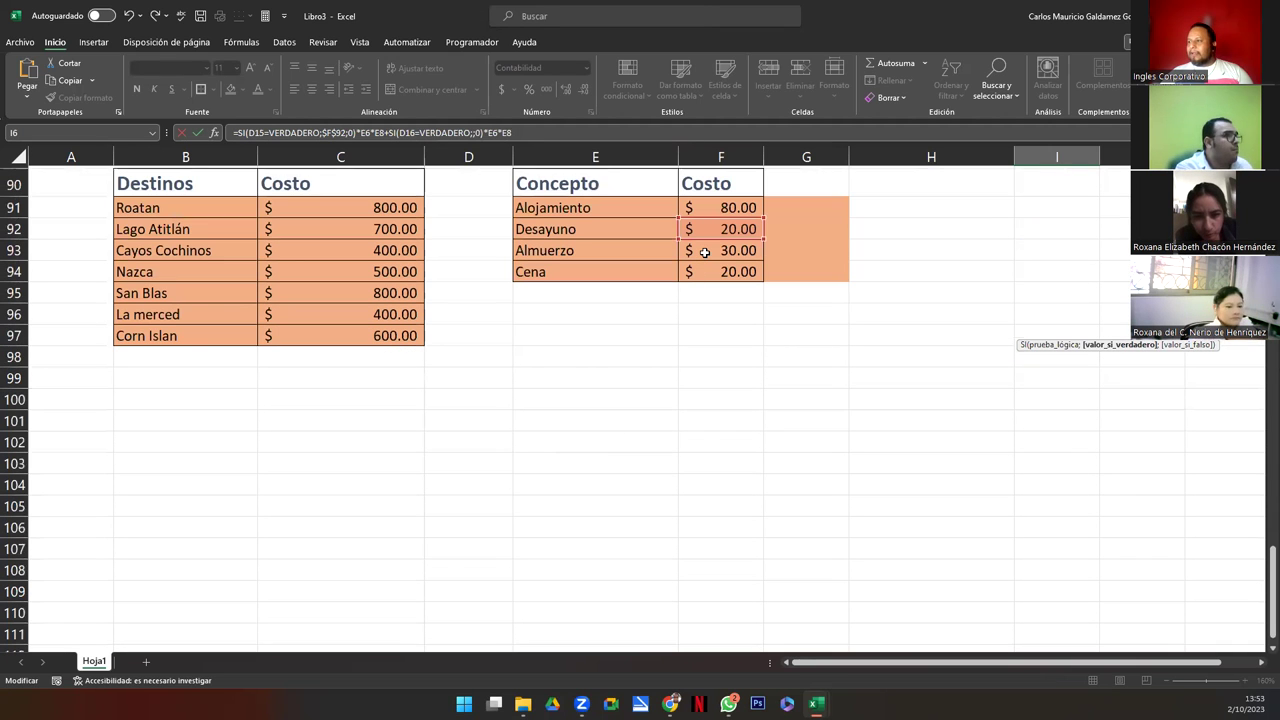
{"action": "left_click", "coordinate": [704, 252]}
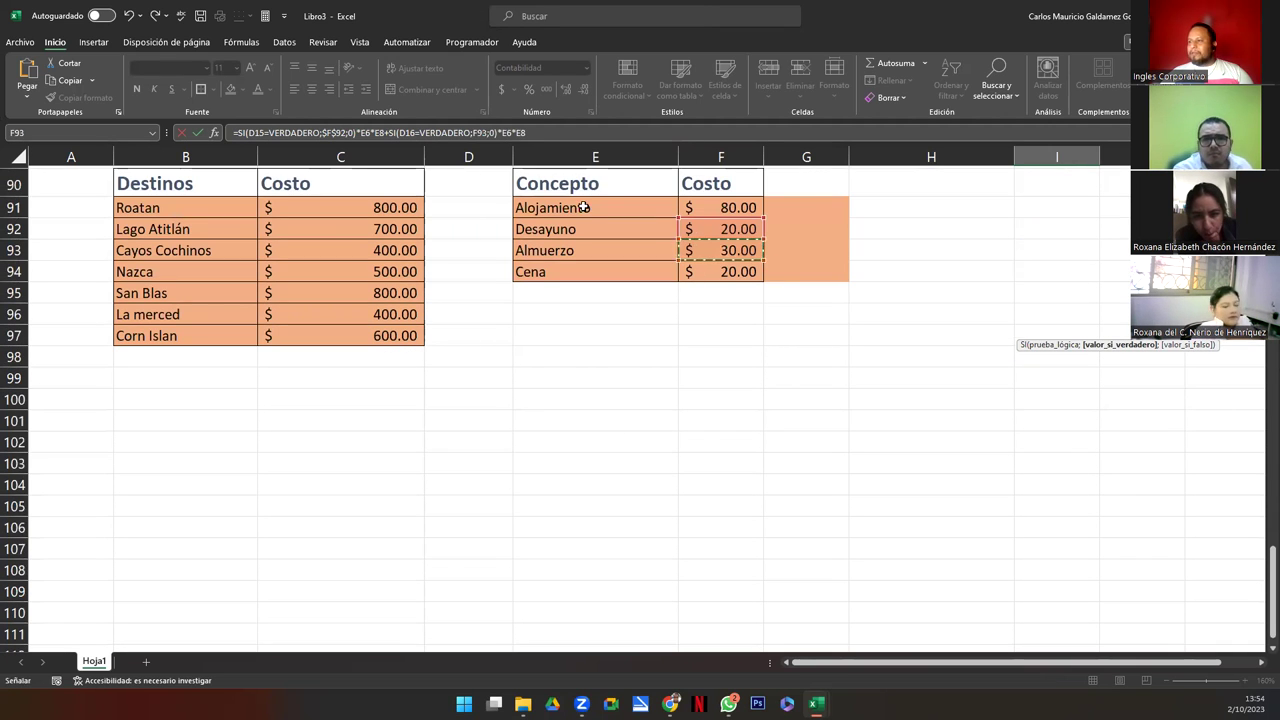
{"action": "scroll", "coordinate": [1000, 330], "scroll_direction": "up", "scroll_amount": 20}
{"action": "scroll", "coordinate": [1003, 334], "scroll_direction": "up", "scroll_amount": 6}
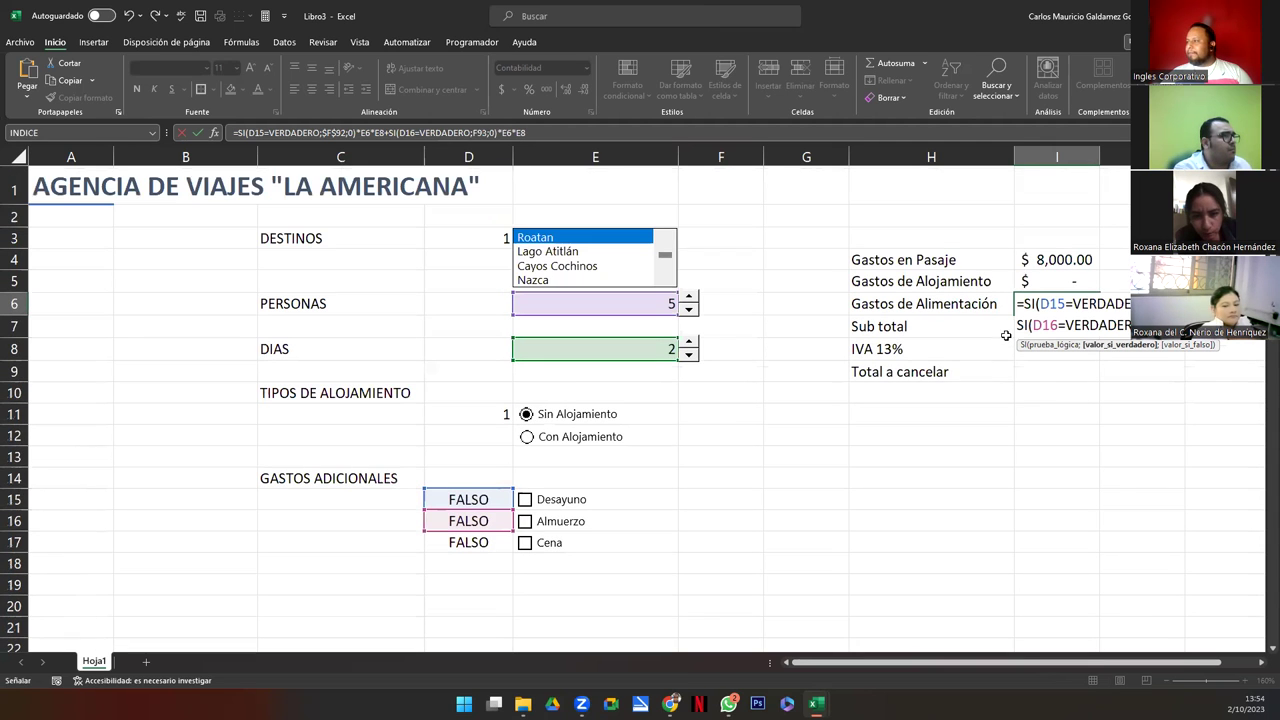
{"action": "key", "text": "F2"}
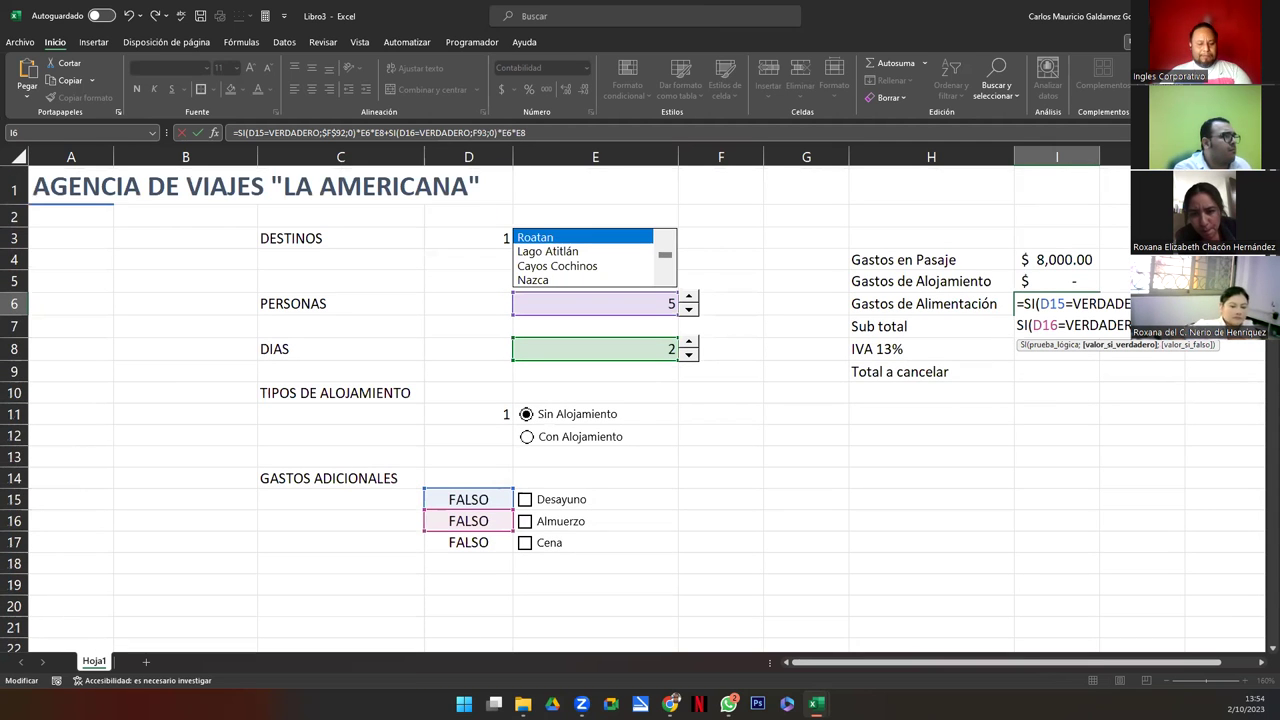
{"action": "key", "text": "F4"}
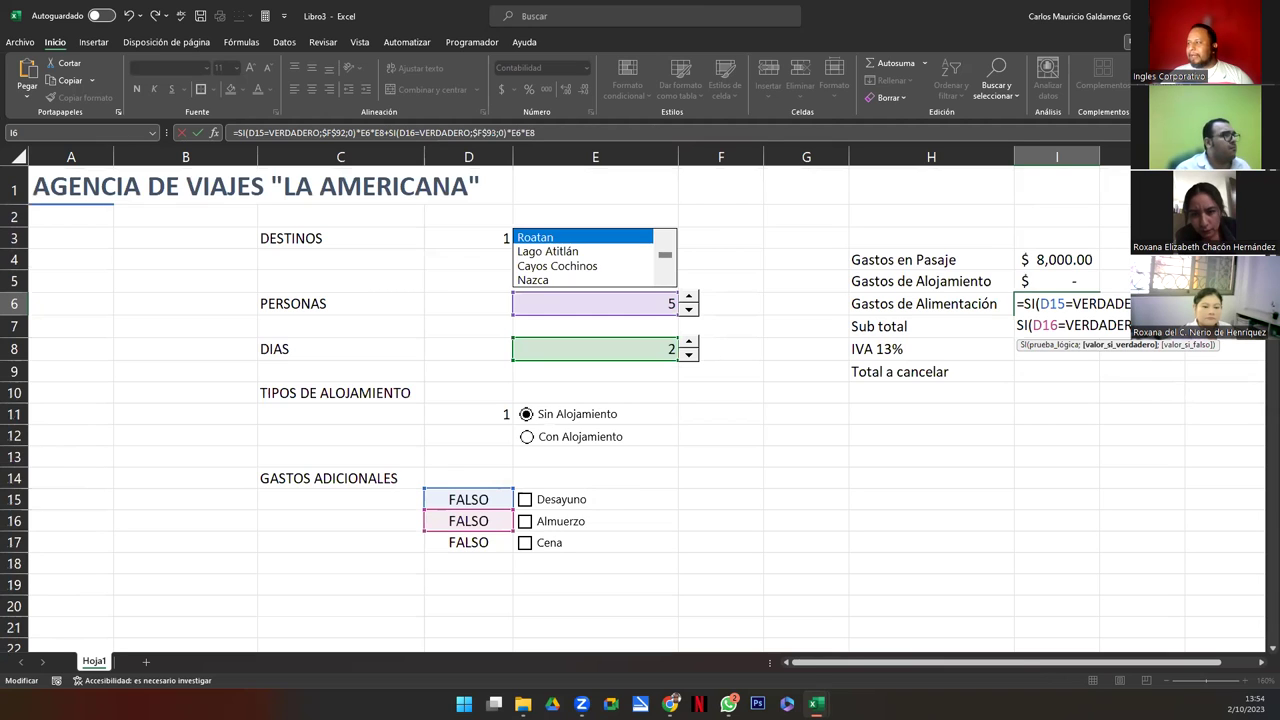
{"action": "key", "text": "End"}
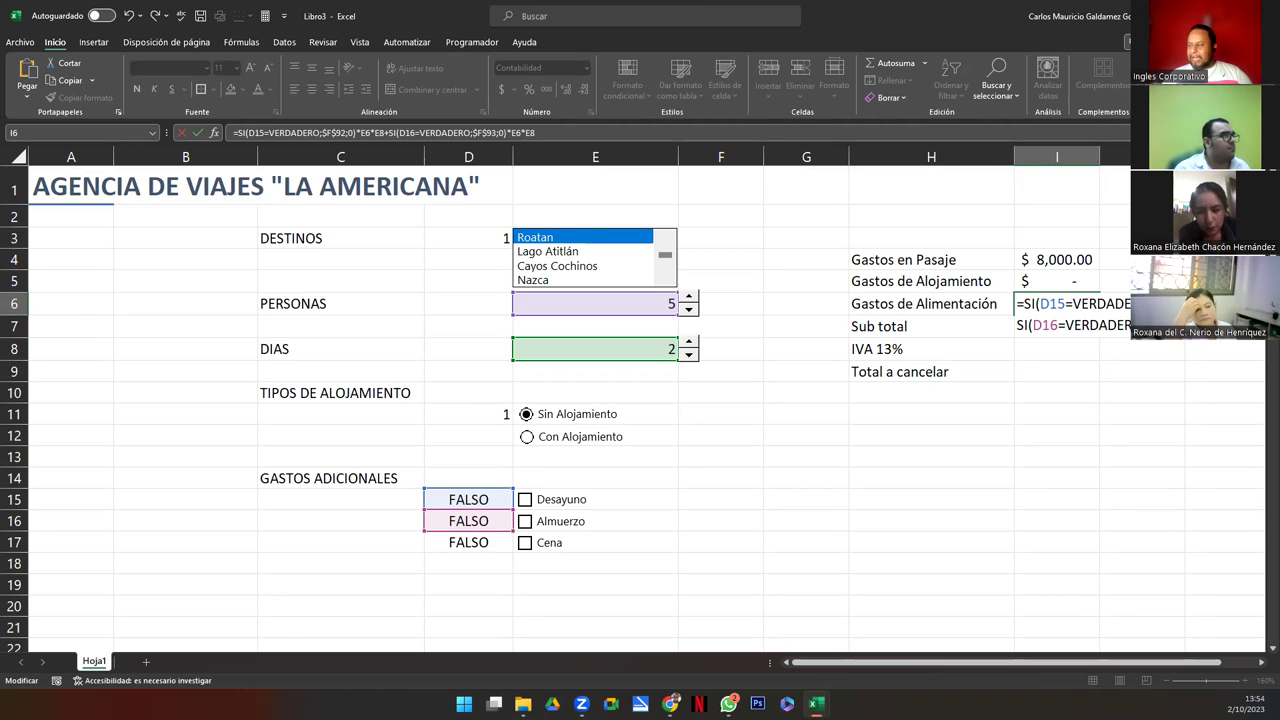
{"action": "type", "text": "SI(D15=VERDADERO;$F$92;0)*E6*E8"}
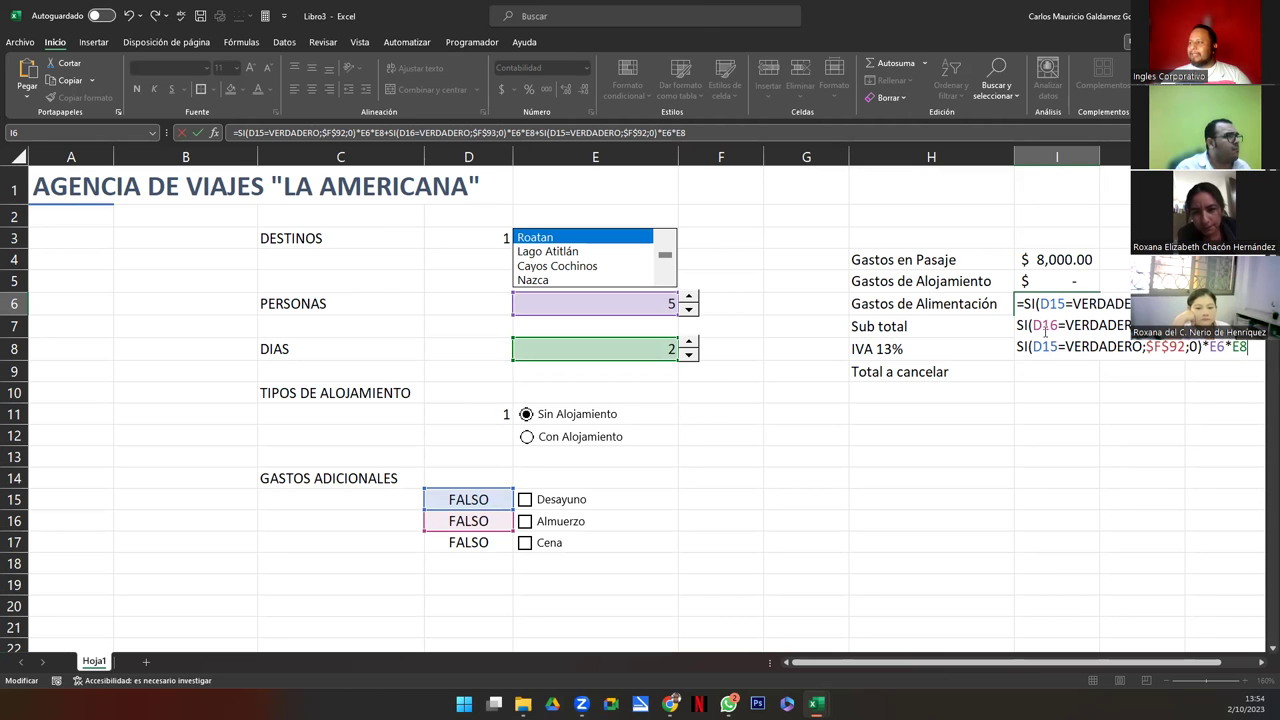
Change the third term to the Cena term using D17 and $F$94, and enter the formula
{"action": "left_click", "coordinate": [1050, 346]}
{"action": "key", "text": "BackSpace"}
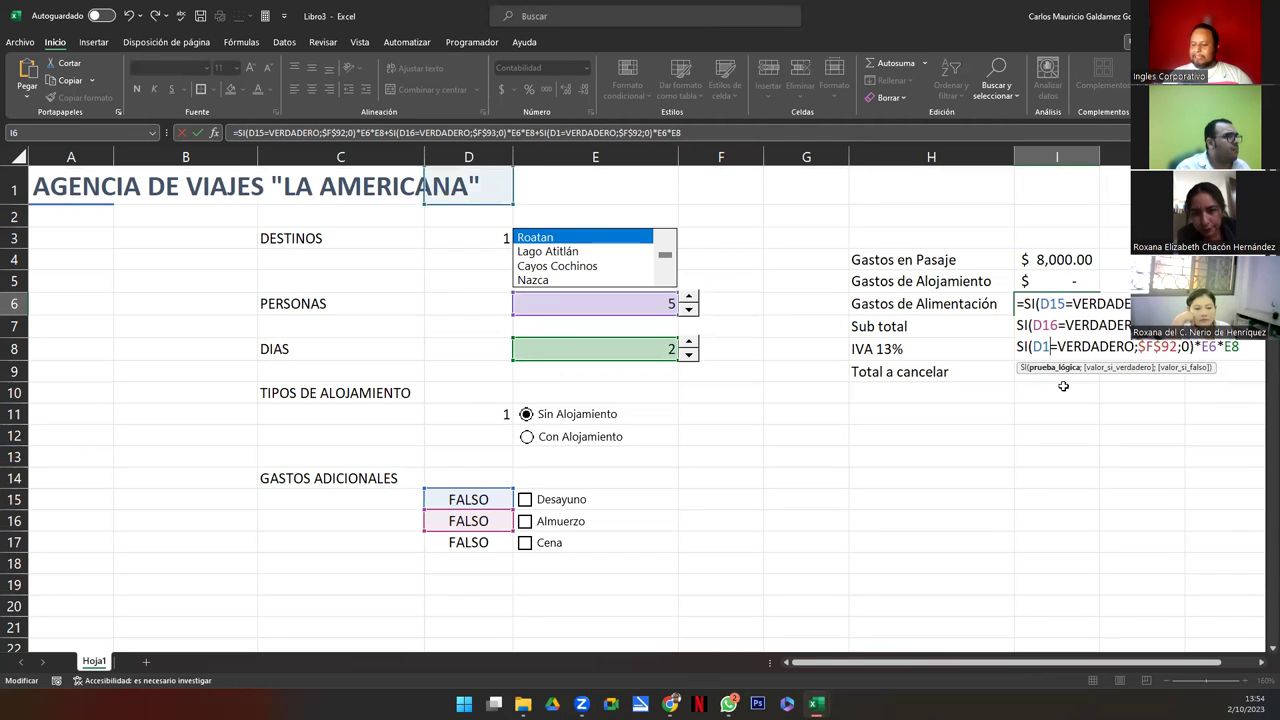
{"action": "type", "text": "7"}
{"action": "key", "text": "Right"}
{"action": "key", "text": "Right"}
{"action": "key", "text": "Right"}
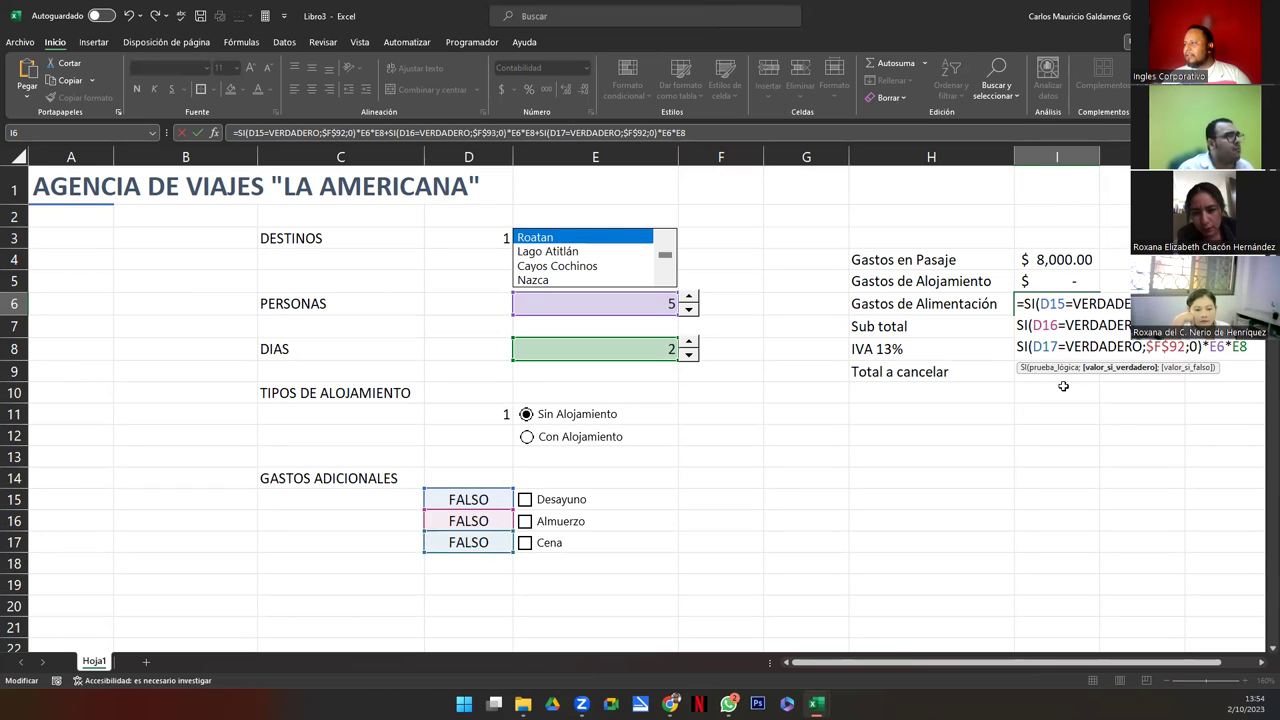
{"action": "key", "text": "BackSpace"}
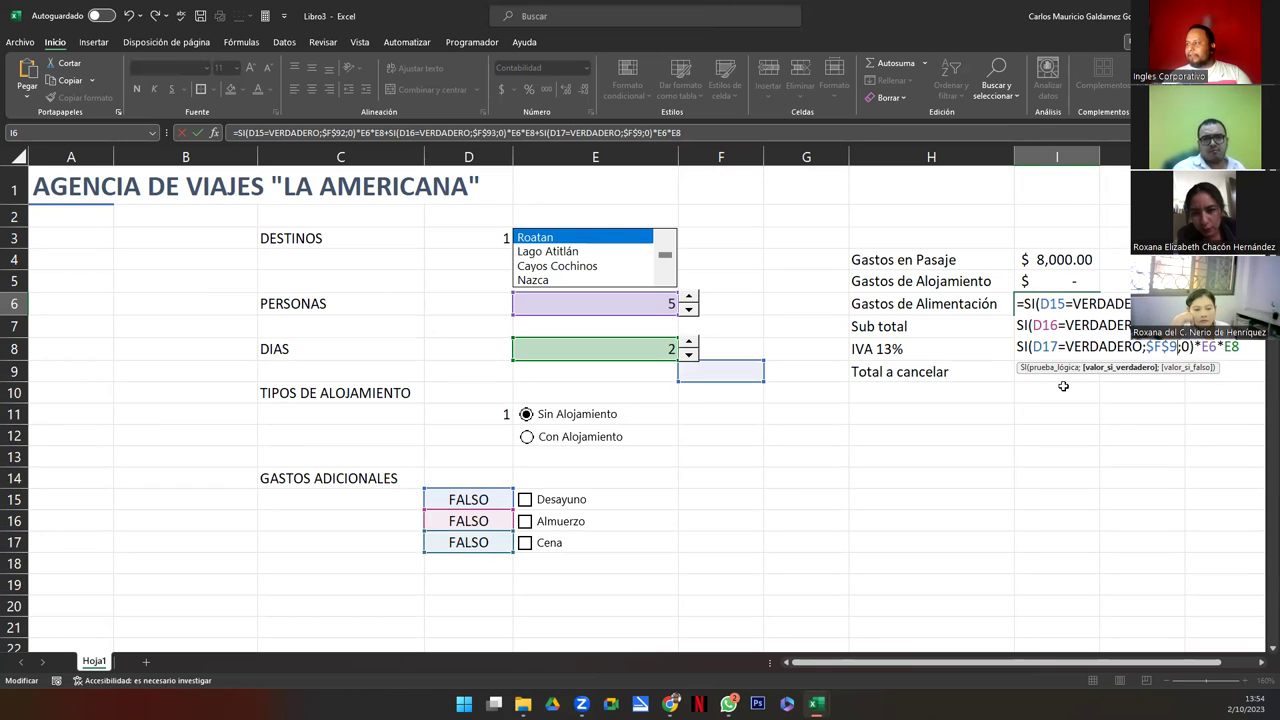
{"action": "type", "text": "4"}
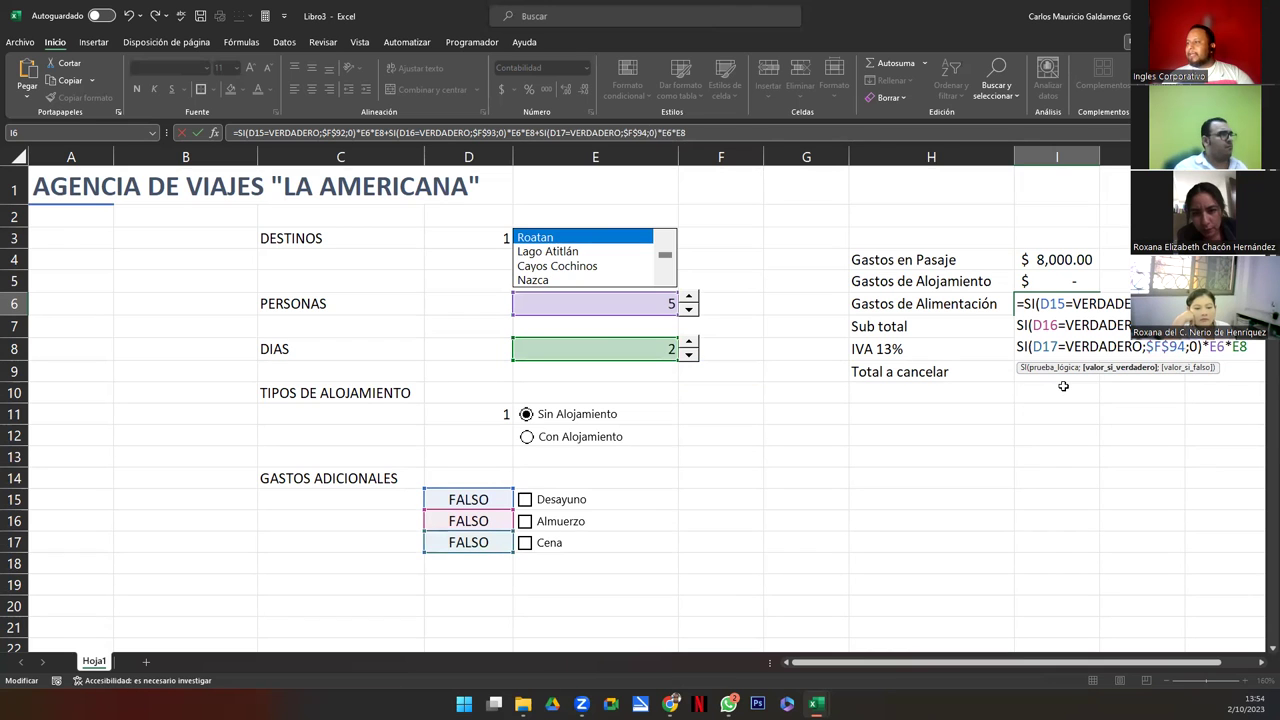
{"action": "scroll", "coordinate": [526, 480], "scroll_direction": "down", "scroll_amount": 15}
{"action": "scroll", "coordinate": [549, 477], "scroll_direction": "down", "scroll_amount": 10}
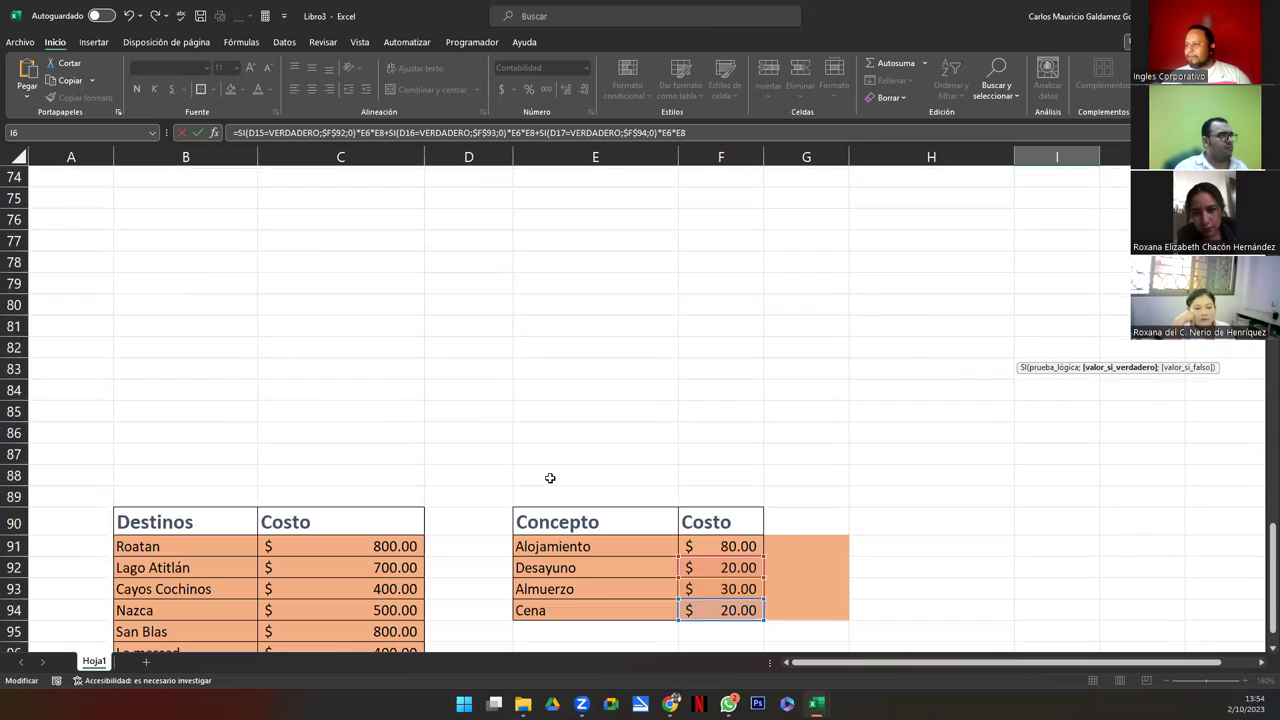
{"action": "scroll", "coordinate": [831, 551], "scroll_direction": "up", "scroll_amount": 20}
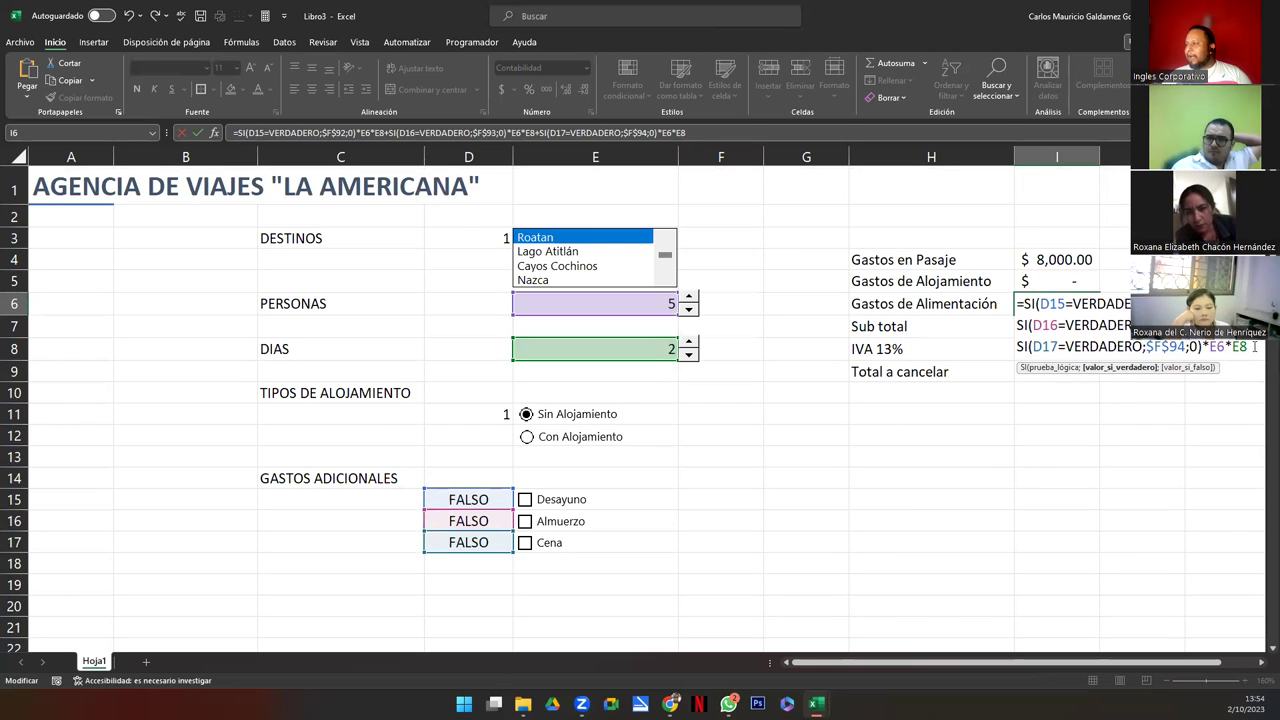
{"action": "key", "text": "End"}
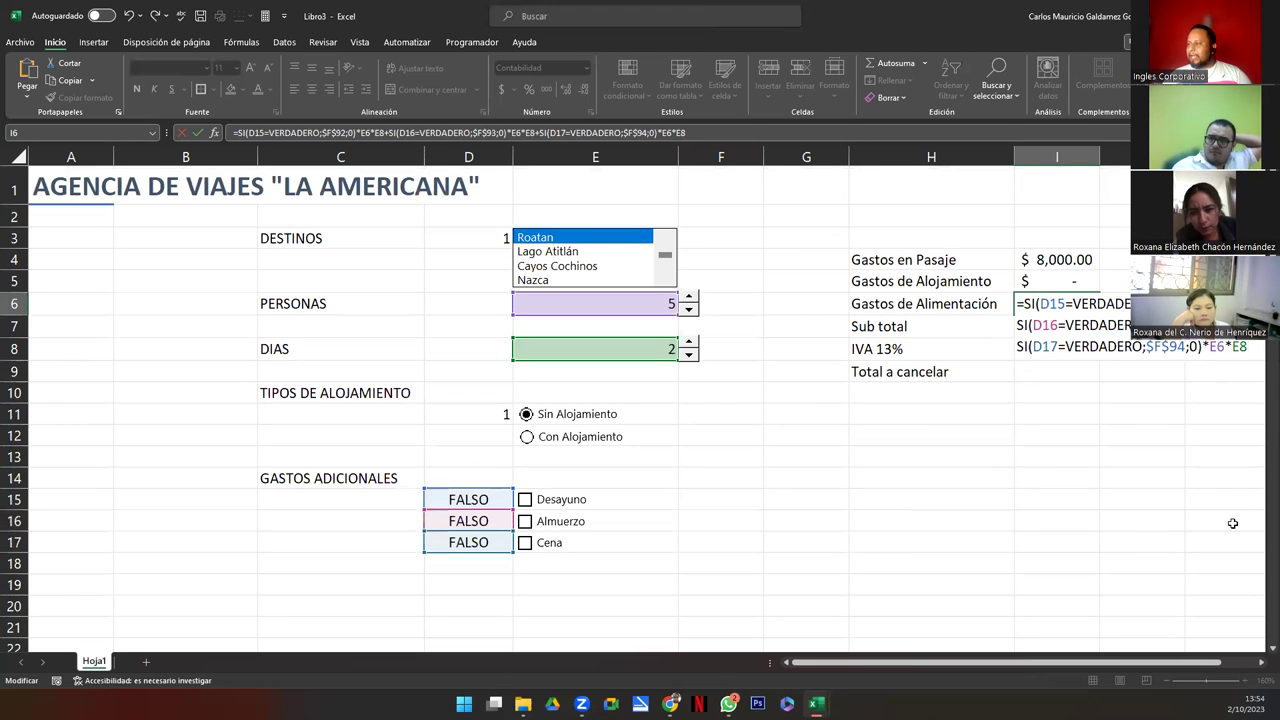
{"action": "key", "text": "ctrl+Return"}
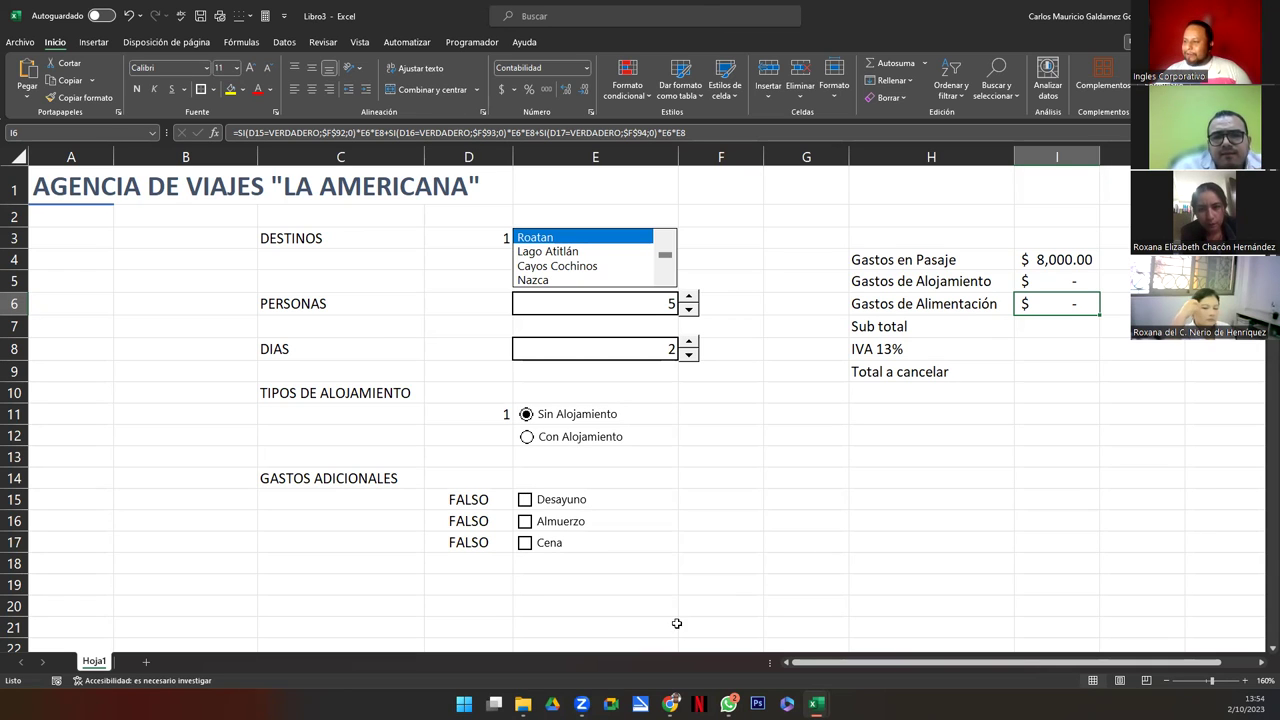
Tick Desayuno and set the spinners to 2 persons and 2 days
{"action": "left_click", "coordinate": [537, 506]}
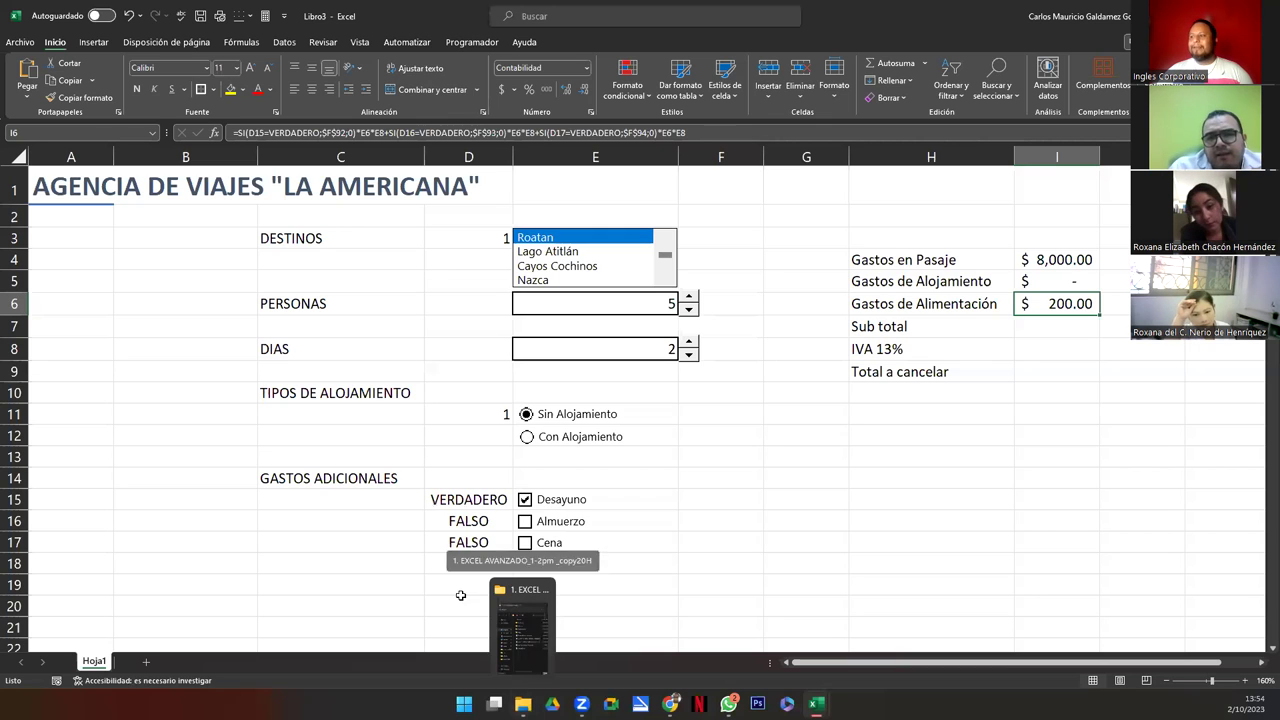
{"action": "left_click", "coordinate": [689, 311]}
{"action": "double_click", "coordinate": [689, 311]}
{"action": "left_click", "coordinate": [689, 311]}
{"action": "left_click", "coordinate": [689, 355]}
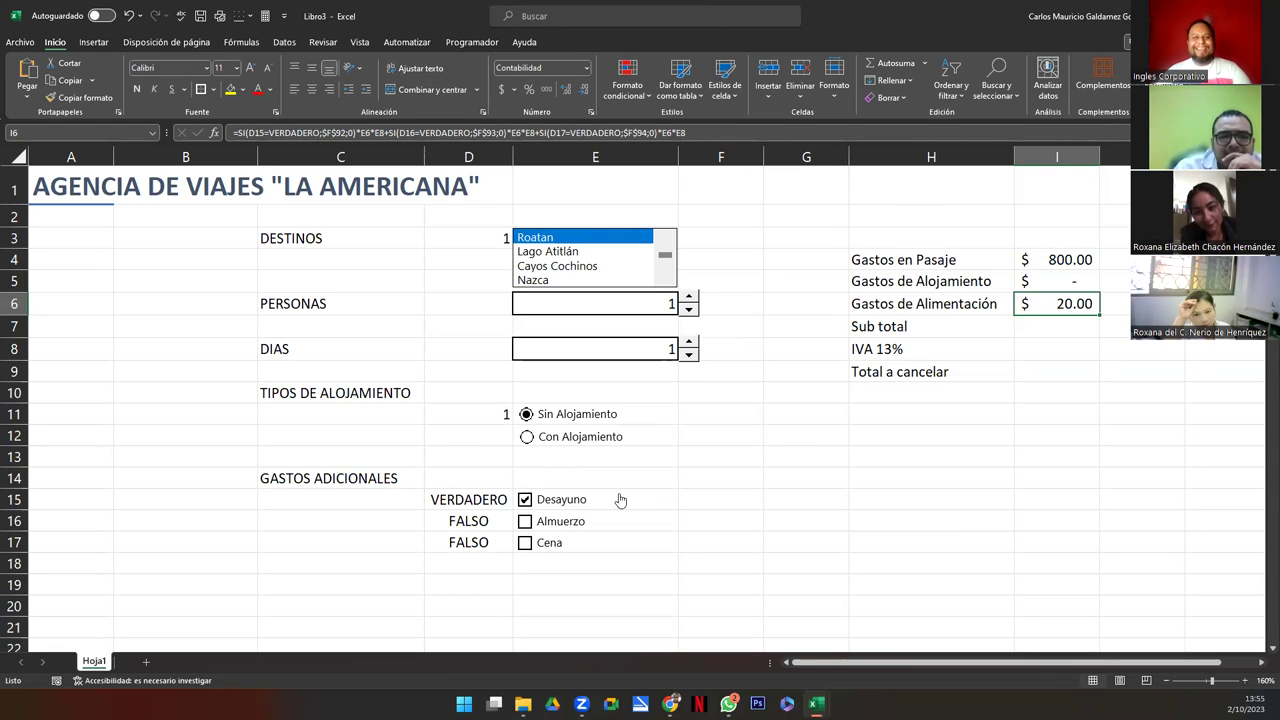
{"action": "left_click", "coordinate": [689, 297]}
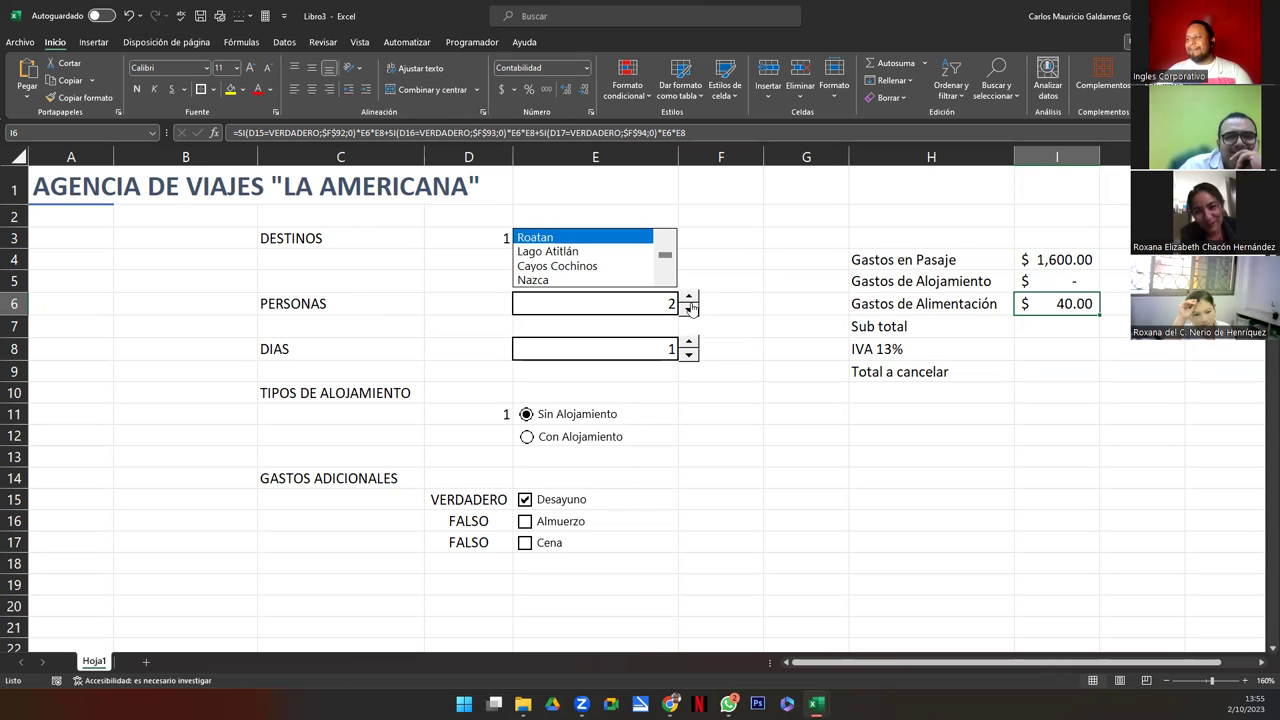
{"action": "left_click", "coordinate": [688, 344]}
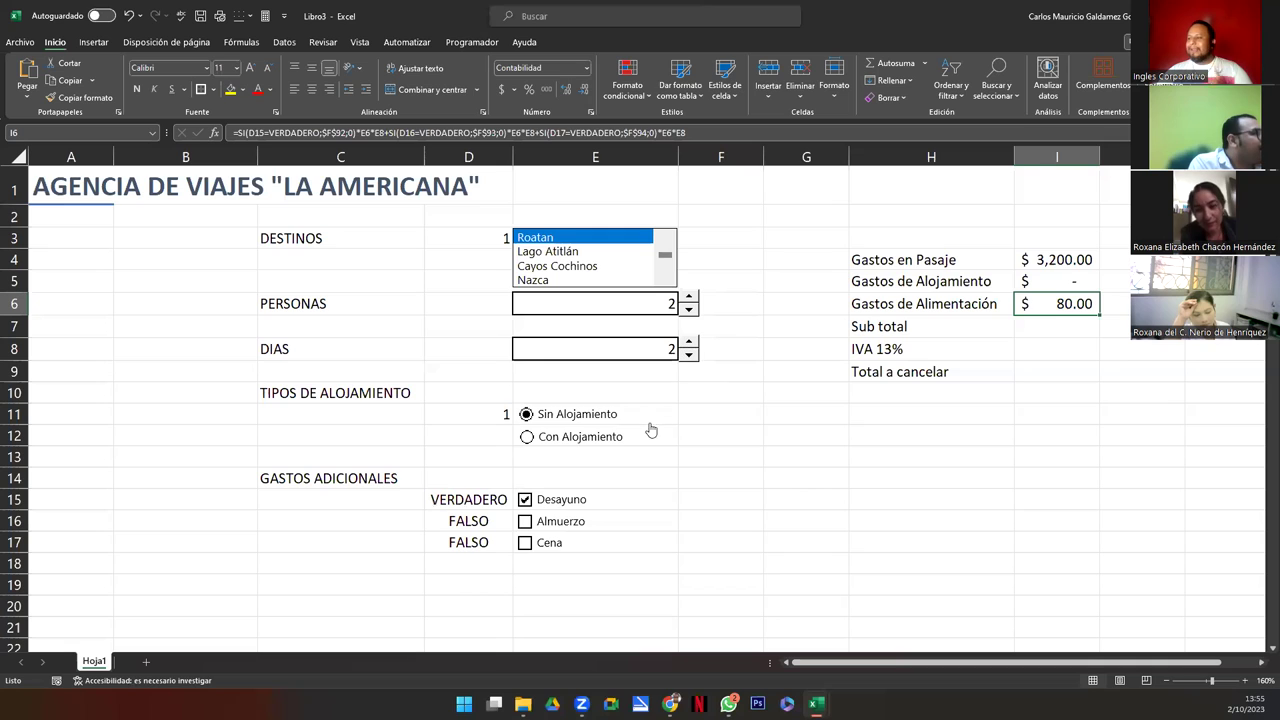
Tick Almuerzo and Cena, choose Con Alojamiento, and AutoSum I4:I6 into Sub total
{"action": "left_click", "coordinate": [524, 522]}
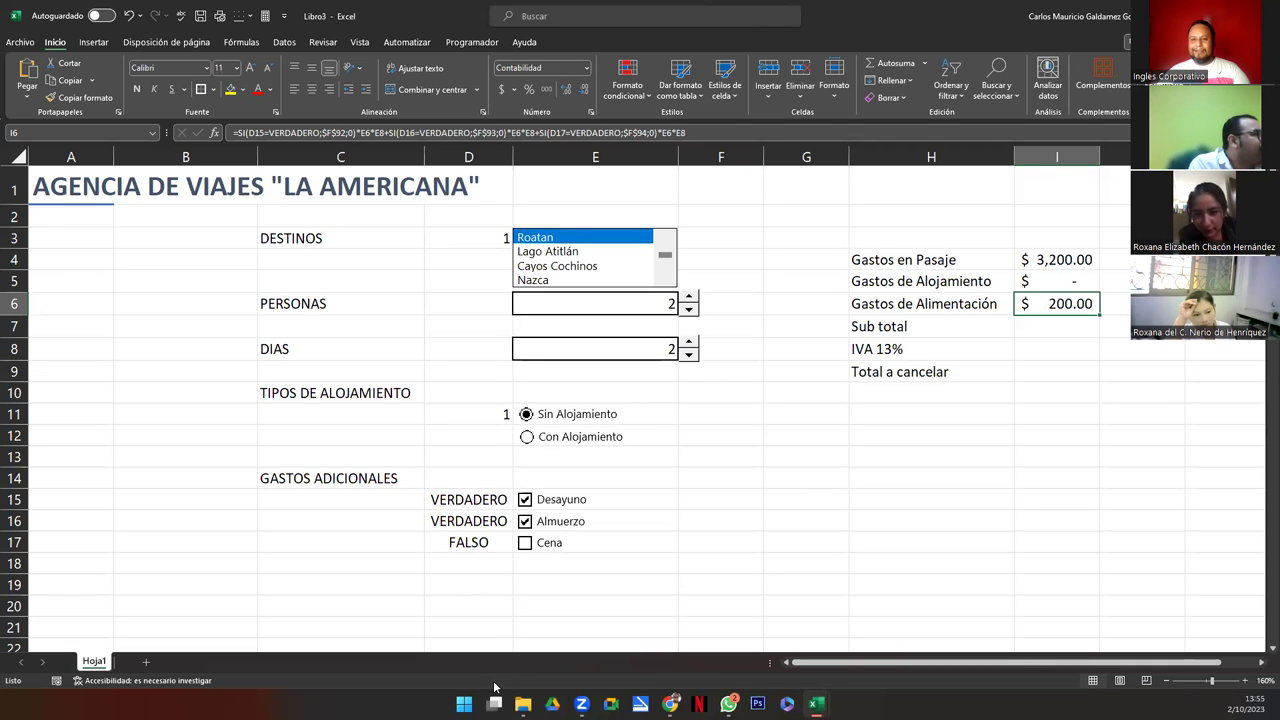
{"action": "left_click", "coordinate": [527, 547]}
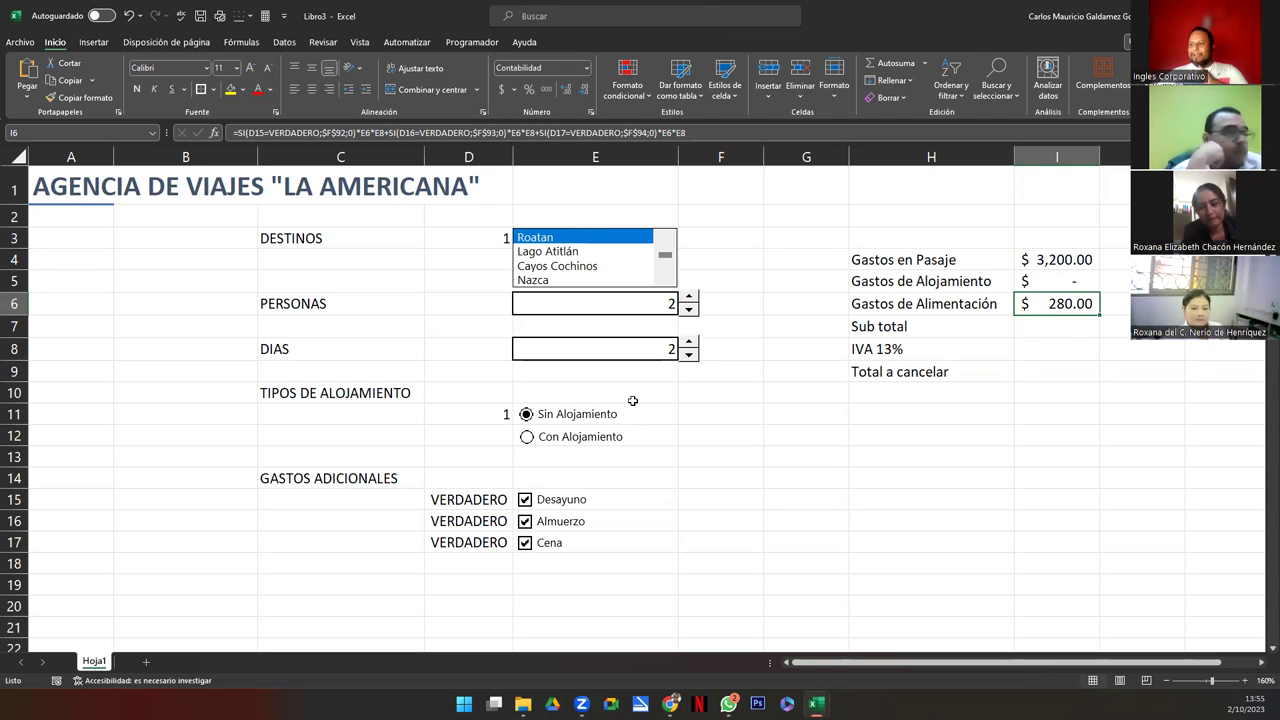
{"action": "left_click", "coordinate": [527, 443]}
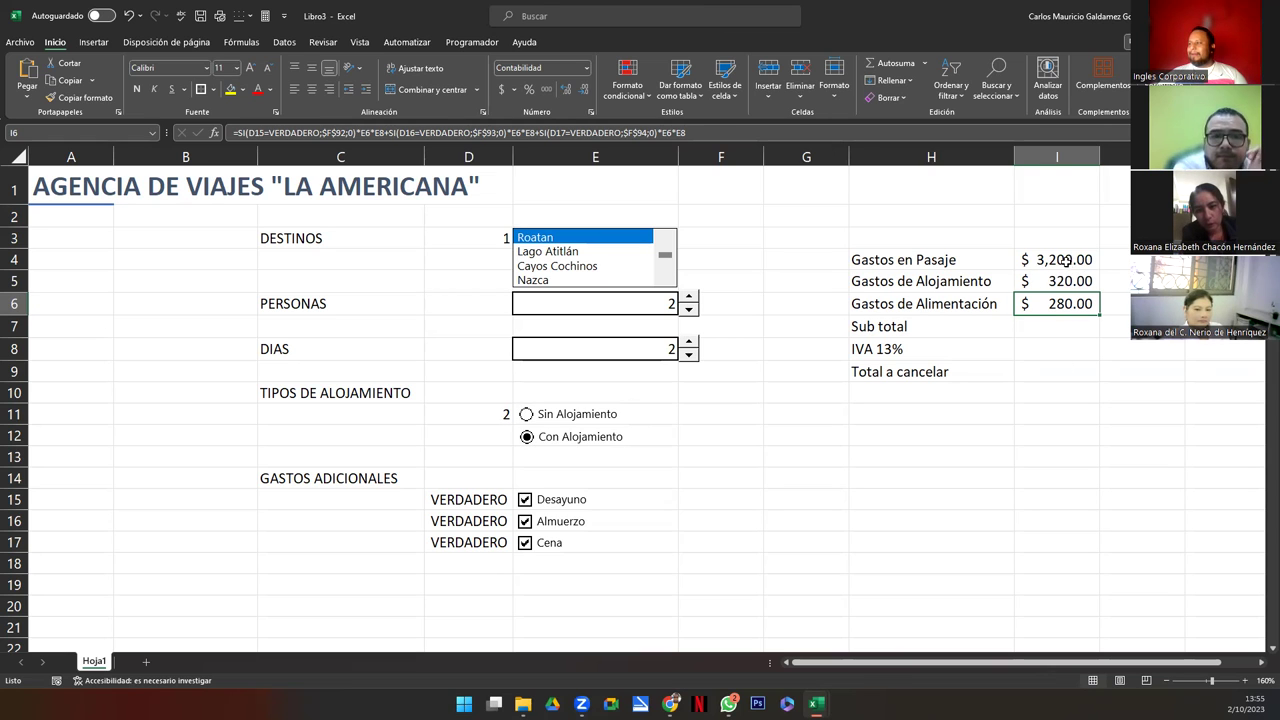
{"action": "left_click_drag", "start_coordinate": [1066, 261], "coordinate": [1066, 305]}
{"action": "left_click", "coordinate": [896, 66]}
Enter =I7*13% in I8 so the IVA line shows $494.00
{"action": "left_click", "coordinate": [1056, 326]}
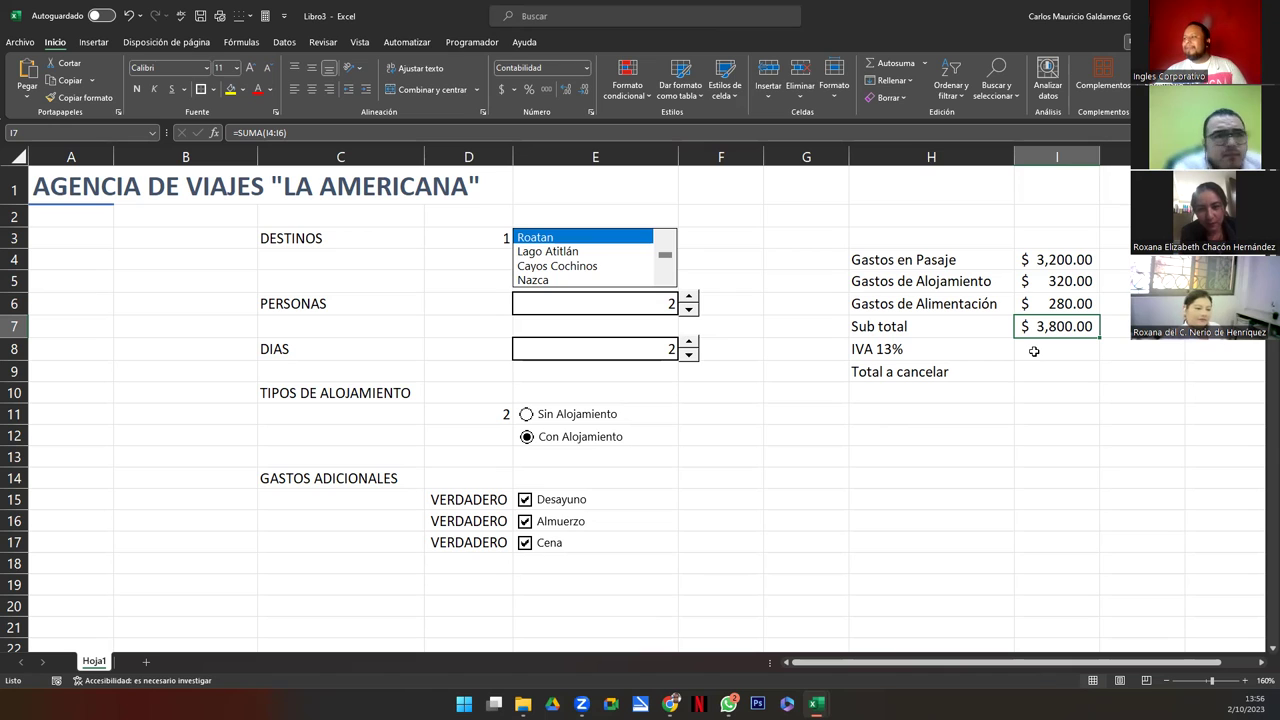
{"action": "left_click", "coordinate": [1034, 351]}
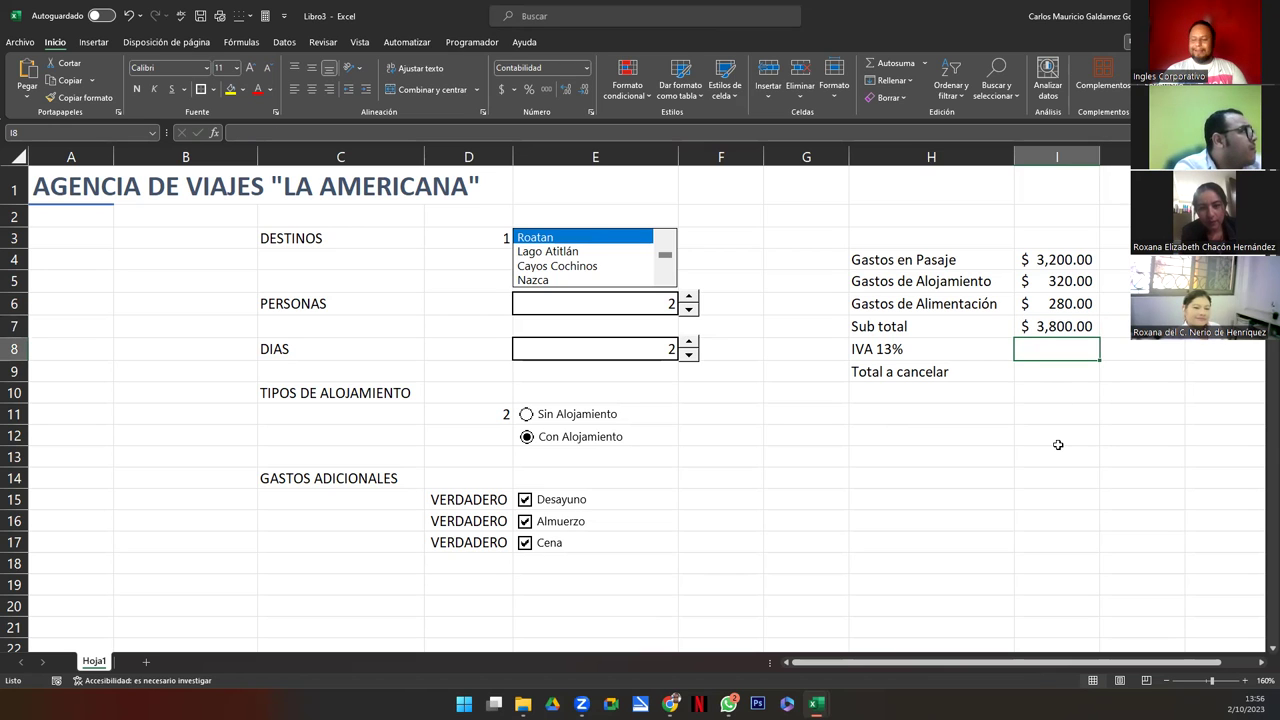
{"action": "type", "text": "="}
{"action": "key", "text": "Up"}
{"action": "type", "text": "*"}
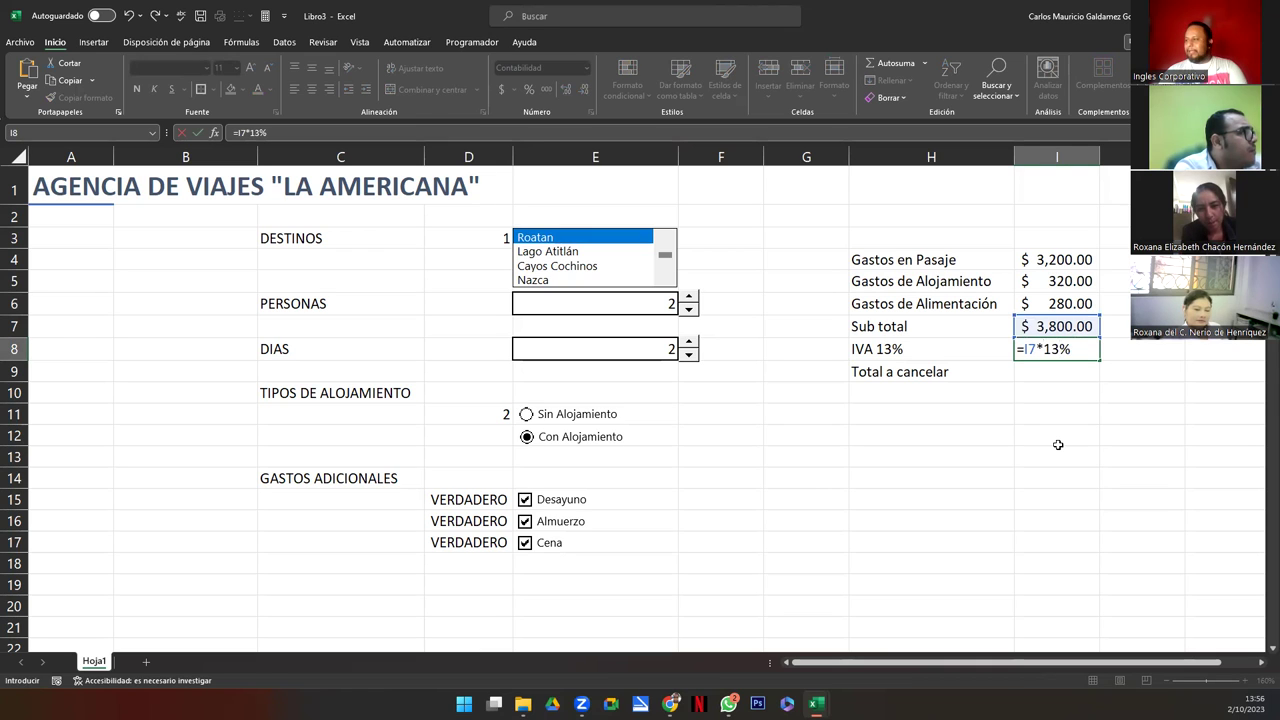
{"action": "key", "text": "Return"}
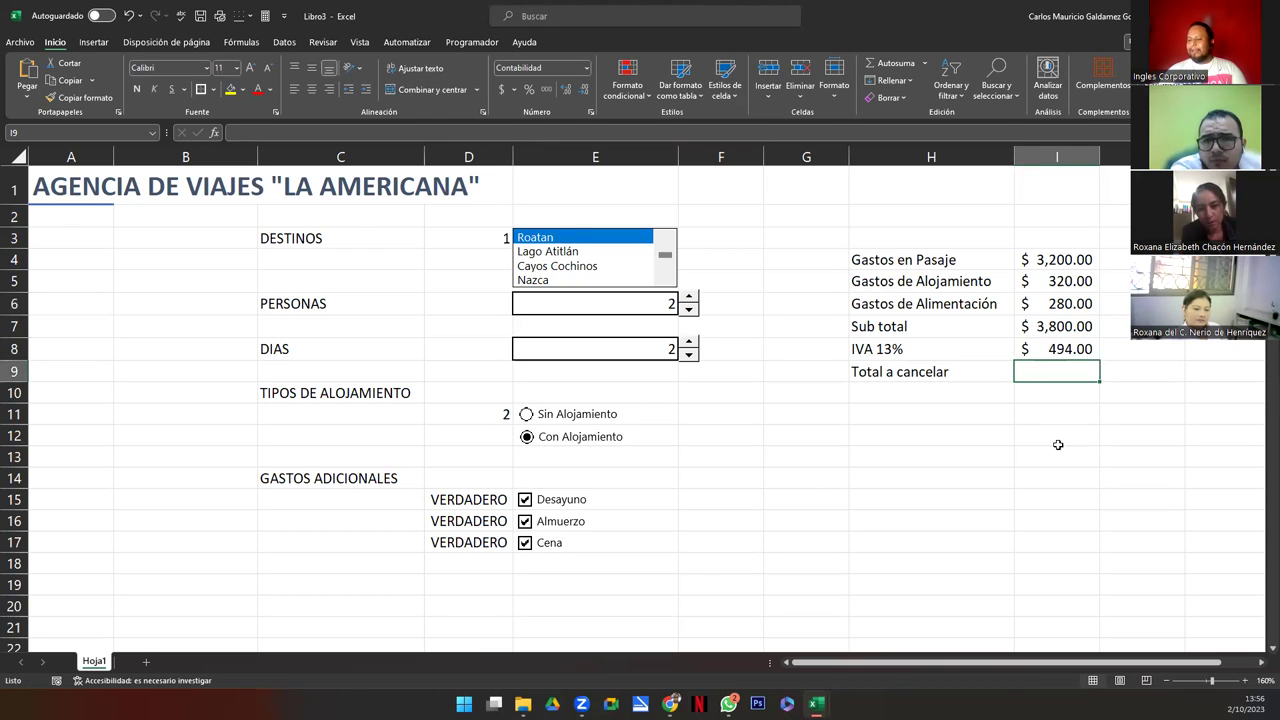
Enter =I7:I8 in Total a cancelar, then try deleting the spilled 494 value and dismiss the warning
{"action": "type", "text": "="}
{"action": "left_click", "coordinate": [1046, 325]}
{"action": "left_click_drag", "start_coordinate": [1046, 347], "coordinate": [1046, 350]}
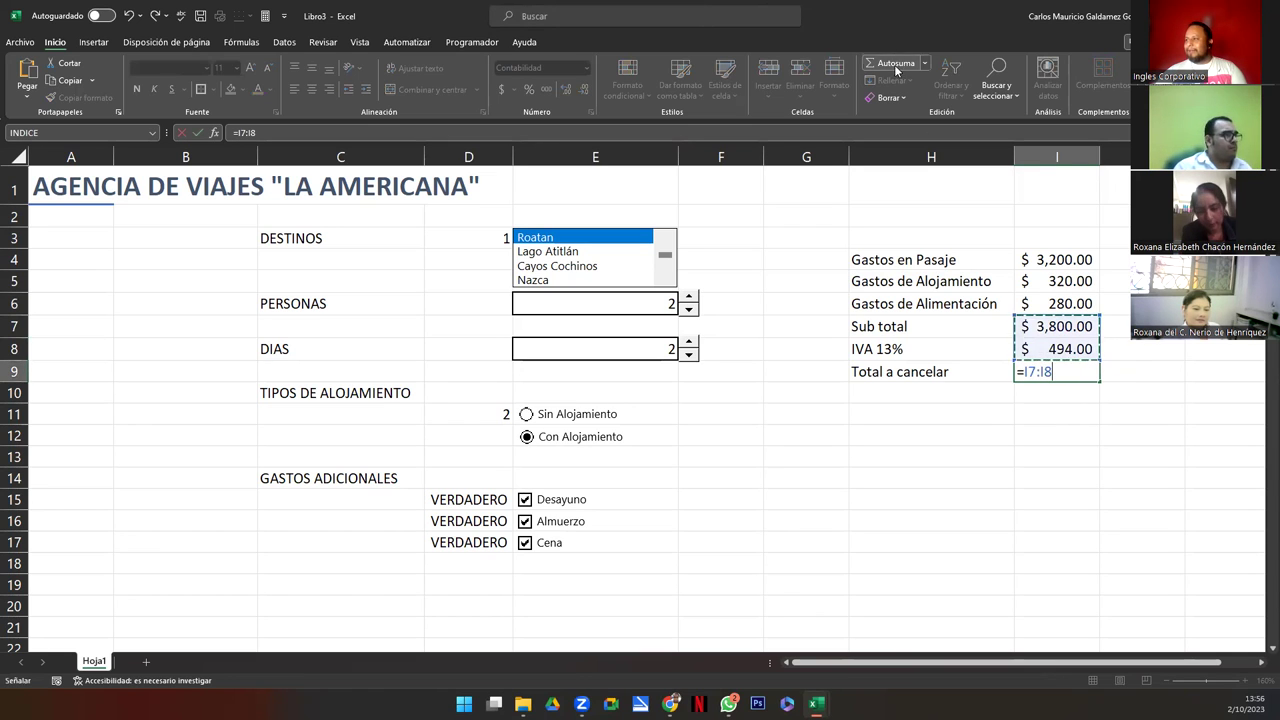
{"action": "key", "text": "ctrl+Return"}
{"action": "key", "text": "Down"}
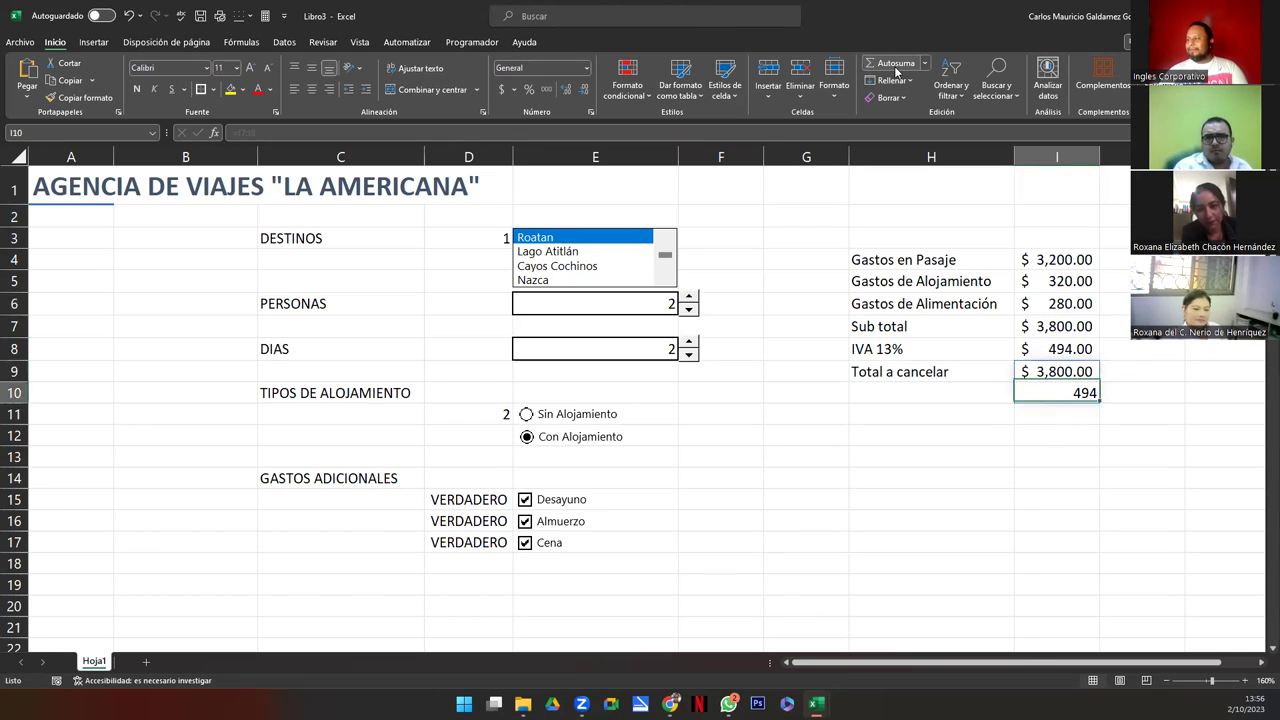
{"action": "key", "text": "Delete"}
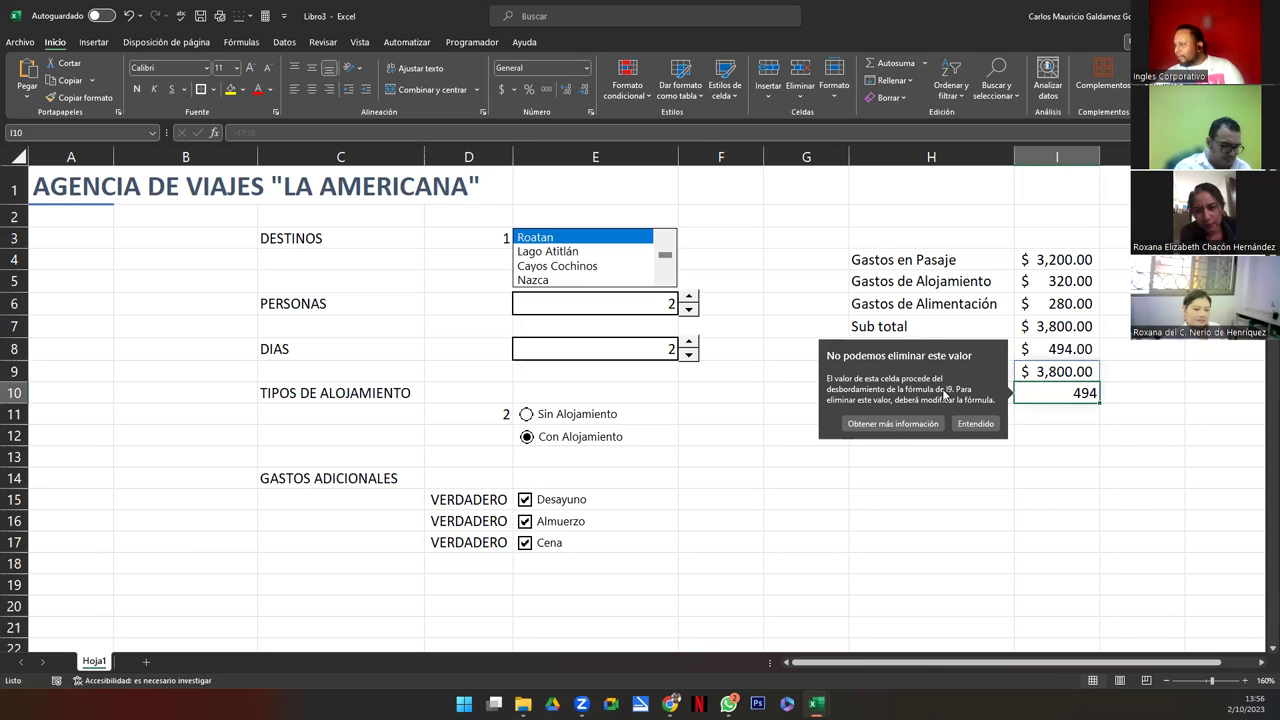
{"action": "left_click", "coordinate": [1054, 434]}
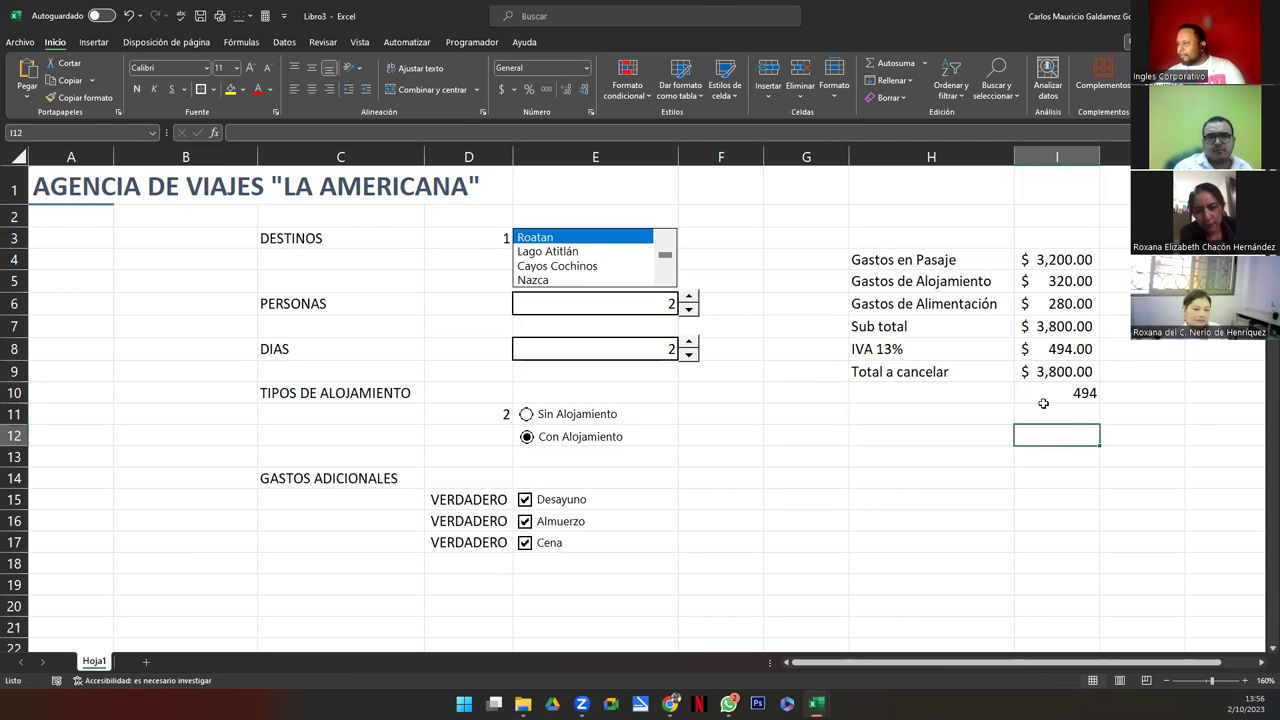
Replace the range formula in I9 with =I7+I8 so the total shows $4,294.00
{"action": "left_click", "coordinate": [1043, 403]}
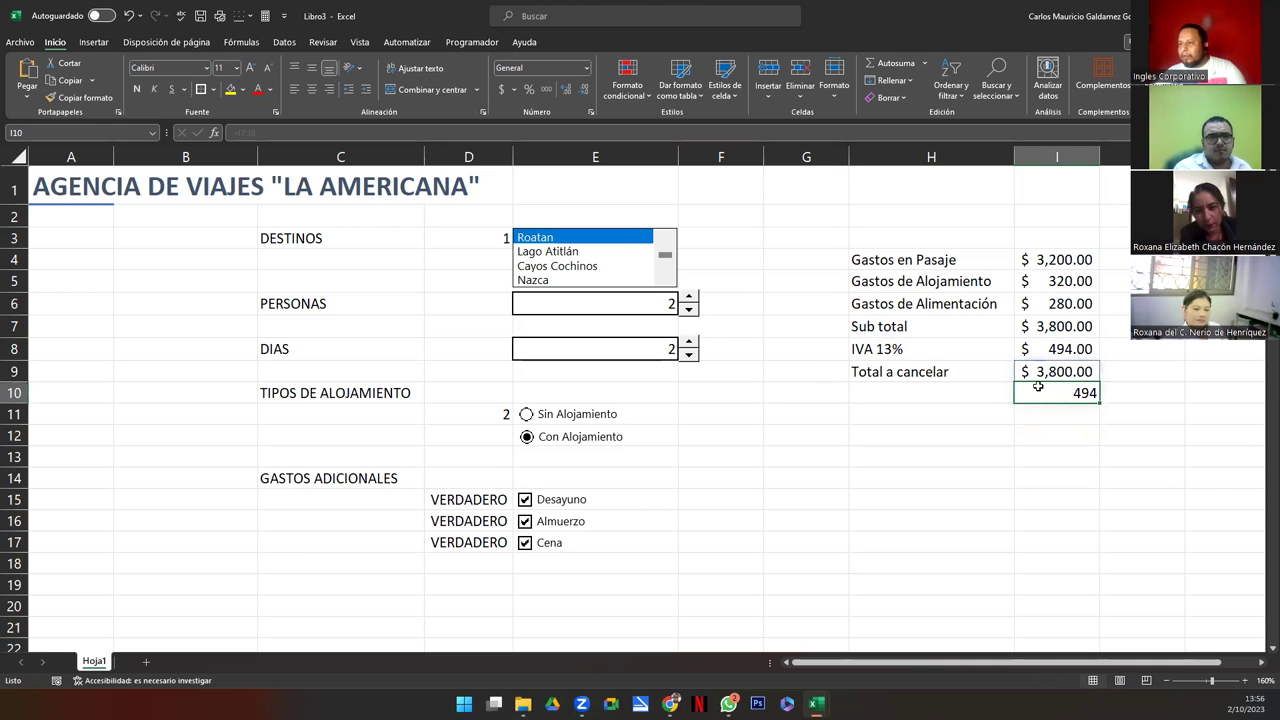
{"action": "left_click", "coordinate": [1043, 373]}
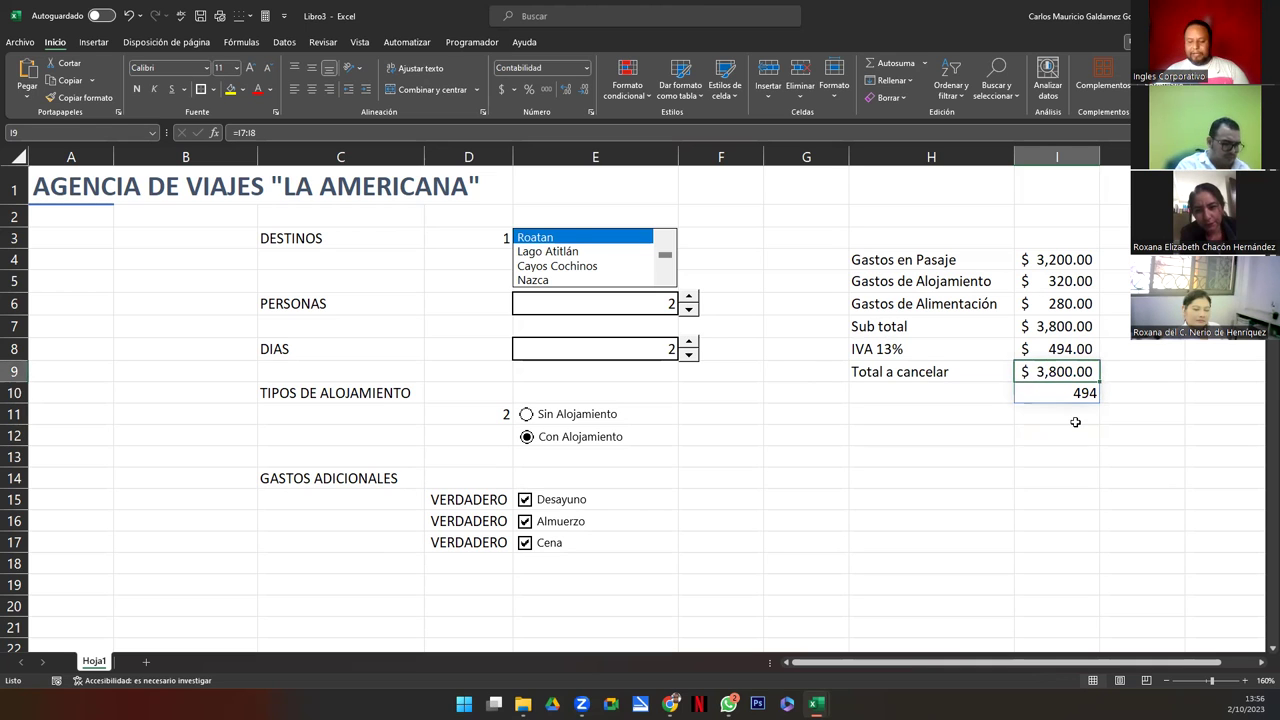
{"action": "key", "text": "Delete"}
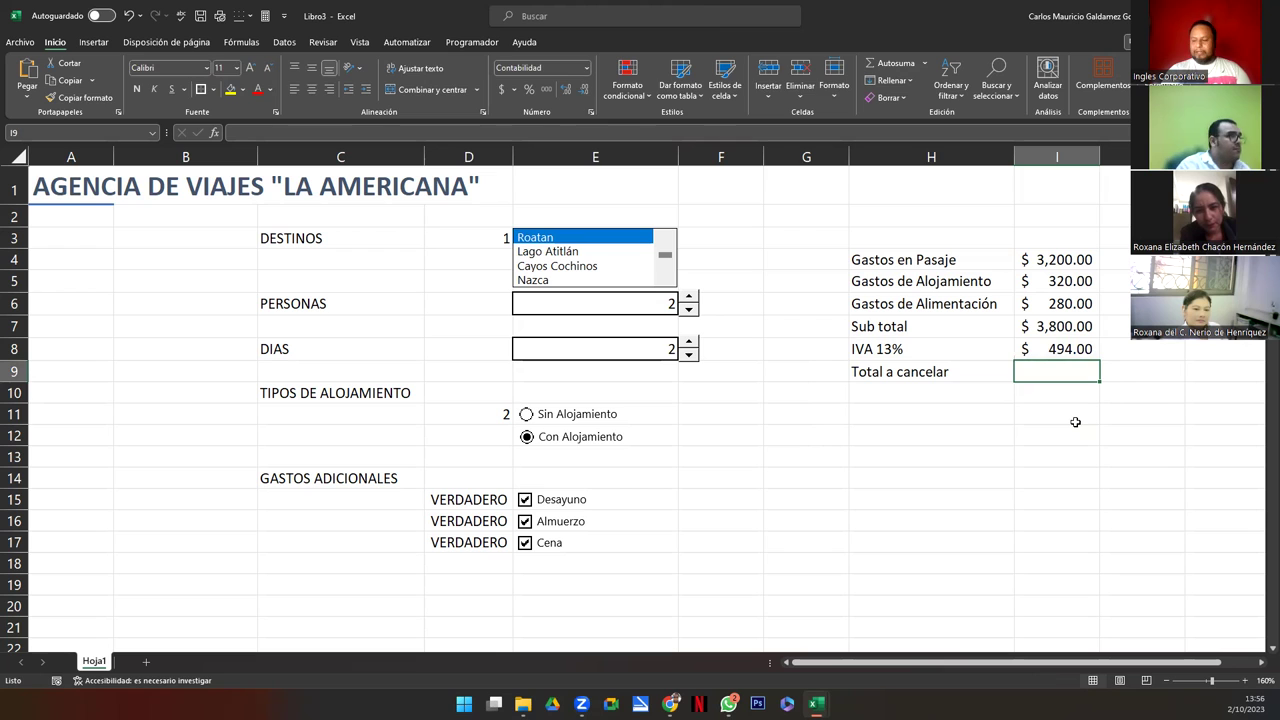
{"action": "type", "text": "=I7+I8"}
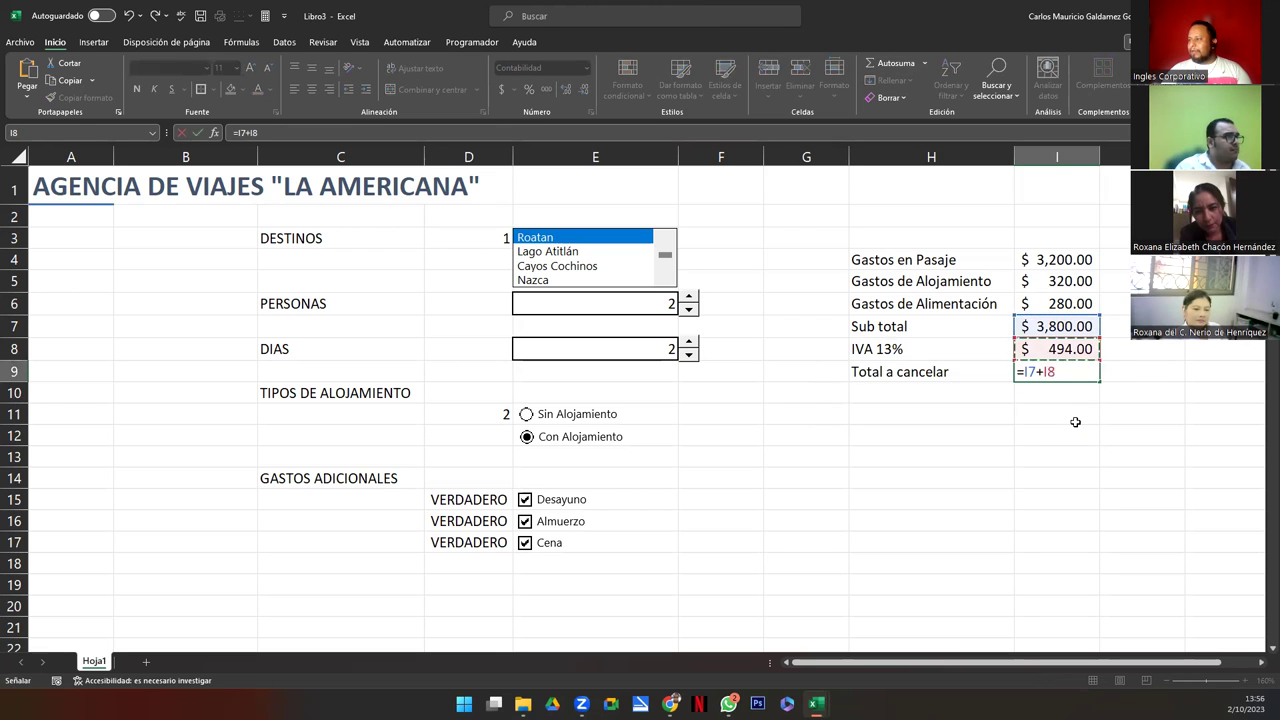
{"action": "key", "text": "Return"}
{"action": "key", "text": "Up"}
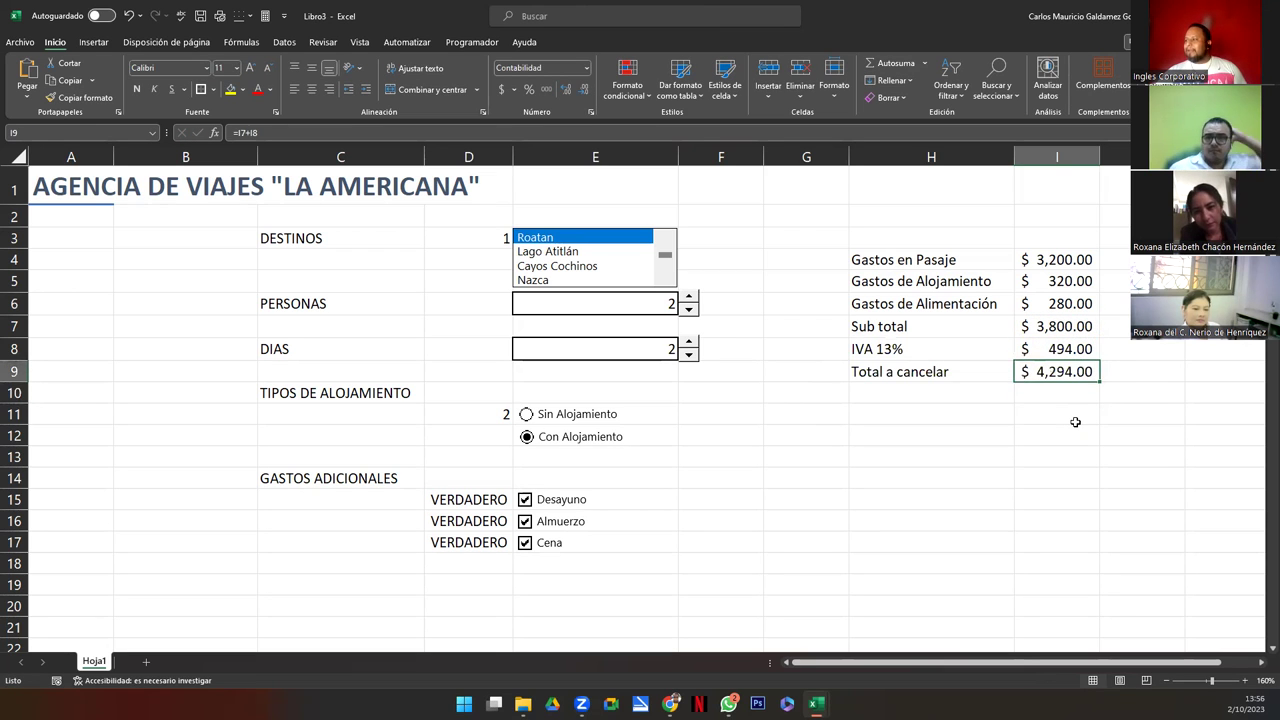
Check the subtotal-plus-IVA sum, then lower PERSONAS and DIAS to 1 for a $1,073.50 total
{"action": "left_click", "coordinate": [1048, 329]}
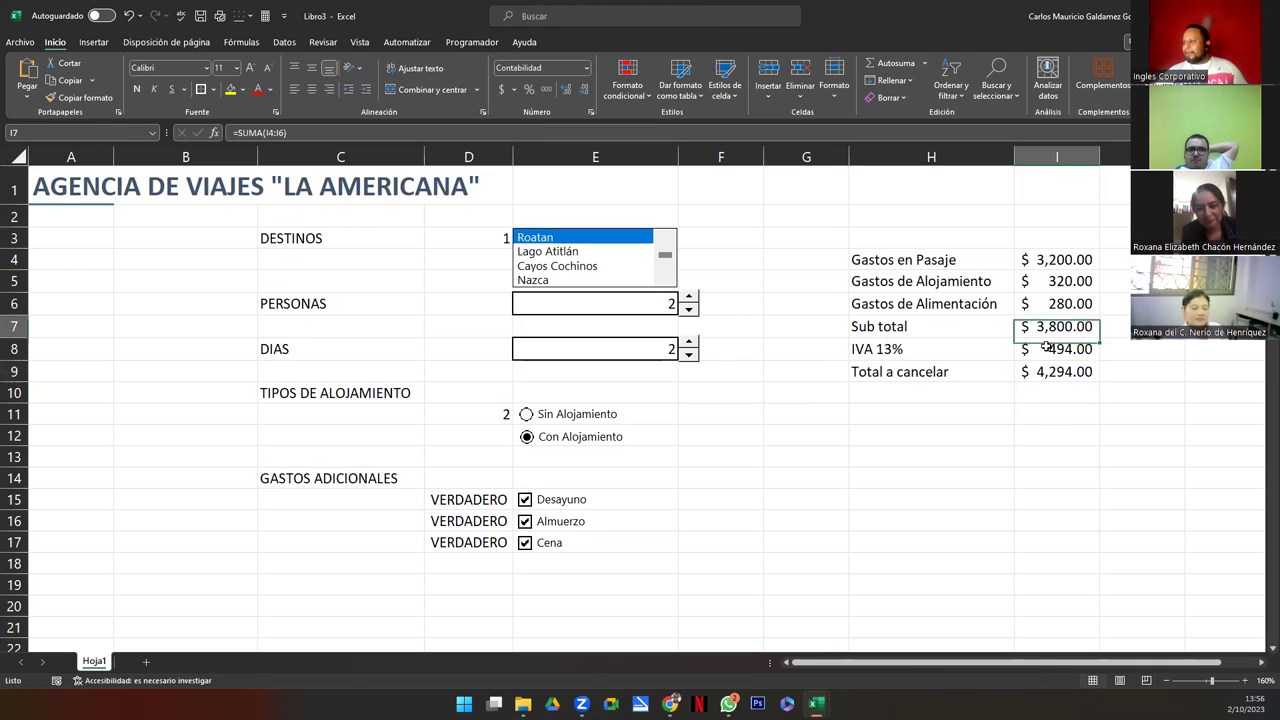
{"action": "left_click_drag", "start_coordinate": [1046, 346], "coordinate": [1046, 350]}
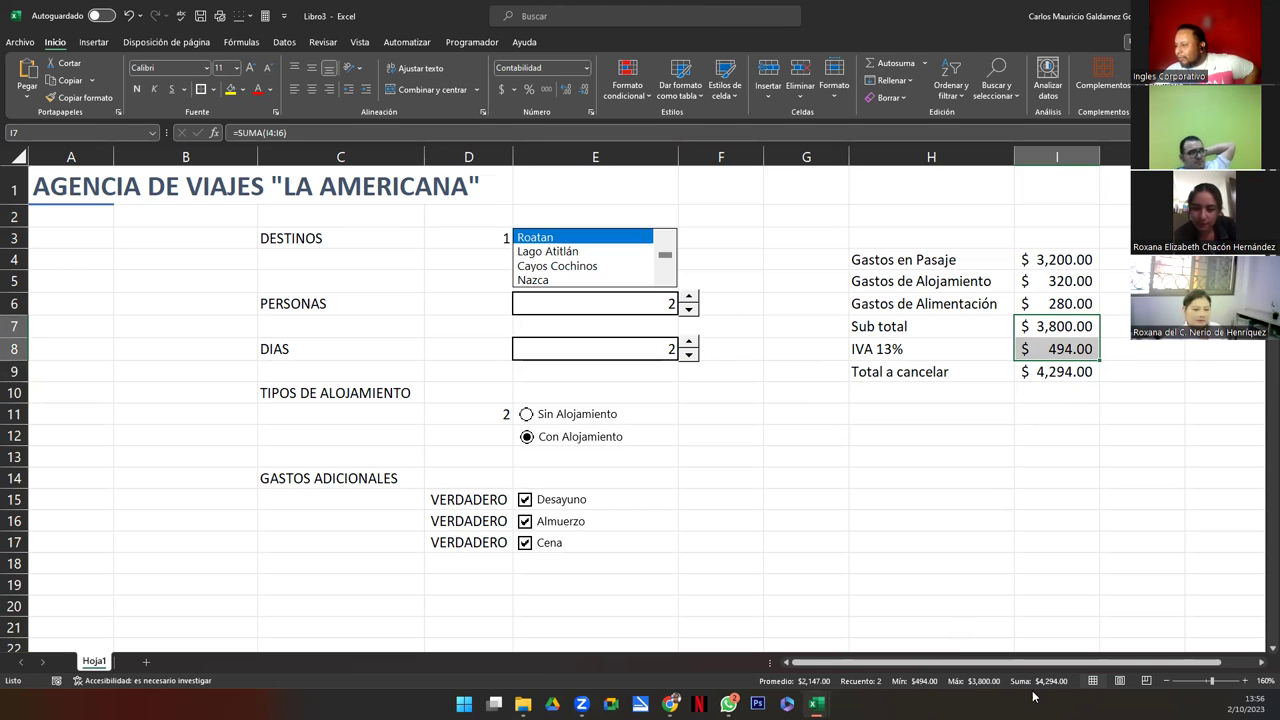
{"action": "left_click", "coordinate": [1058, 372]}
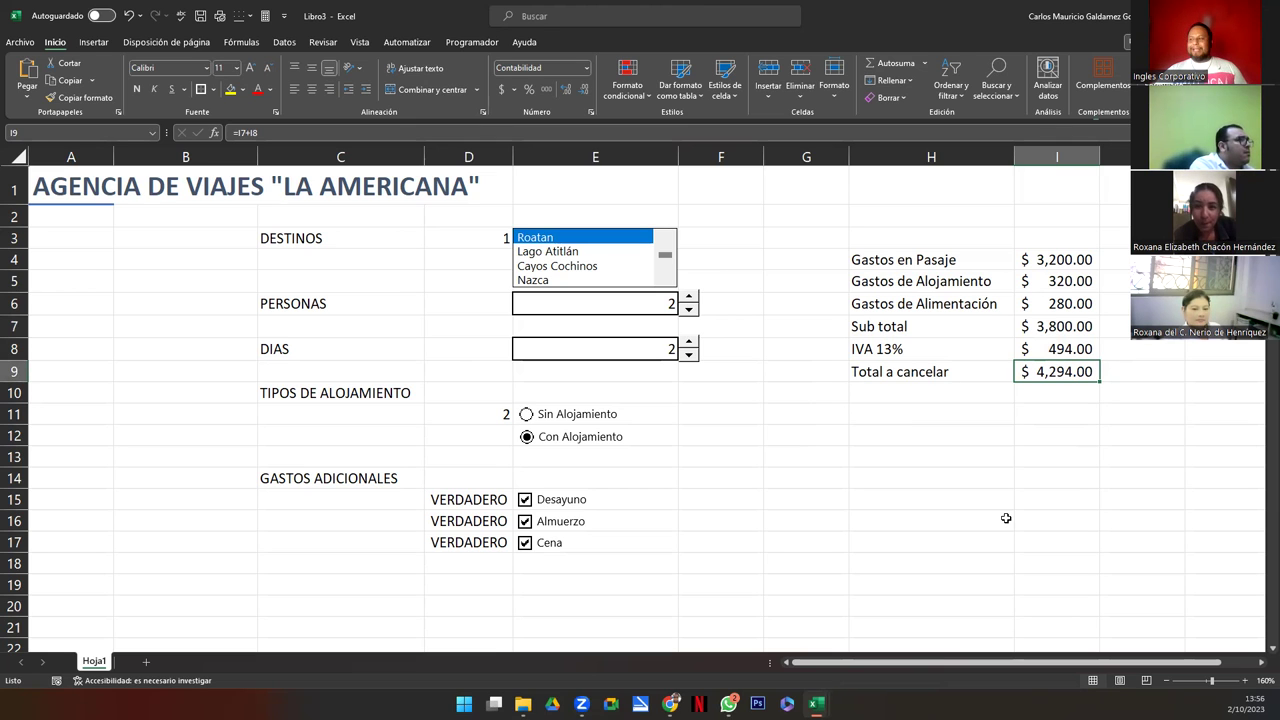
{"action": "left_click", "coordinate": [688, 311]}
{"action": "left_click", "coordinate": [688, 355]}
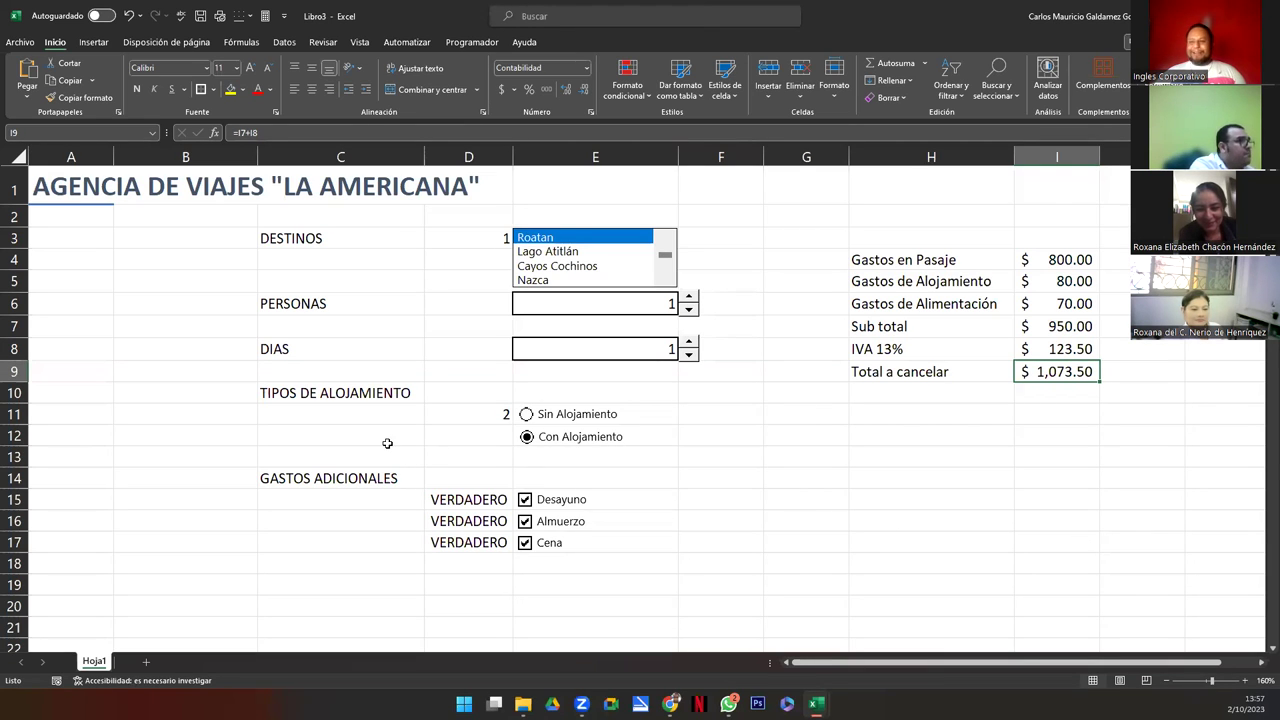
{"action": "left_click", "coordinate": [1068, 410]}
{"action": "type", "text": "=I9/12"}
{"action": "key", "text": "Return"}
{"action": "left_click", "coordinate": [1064, 413]}
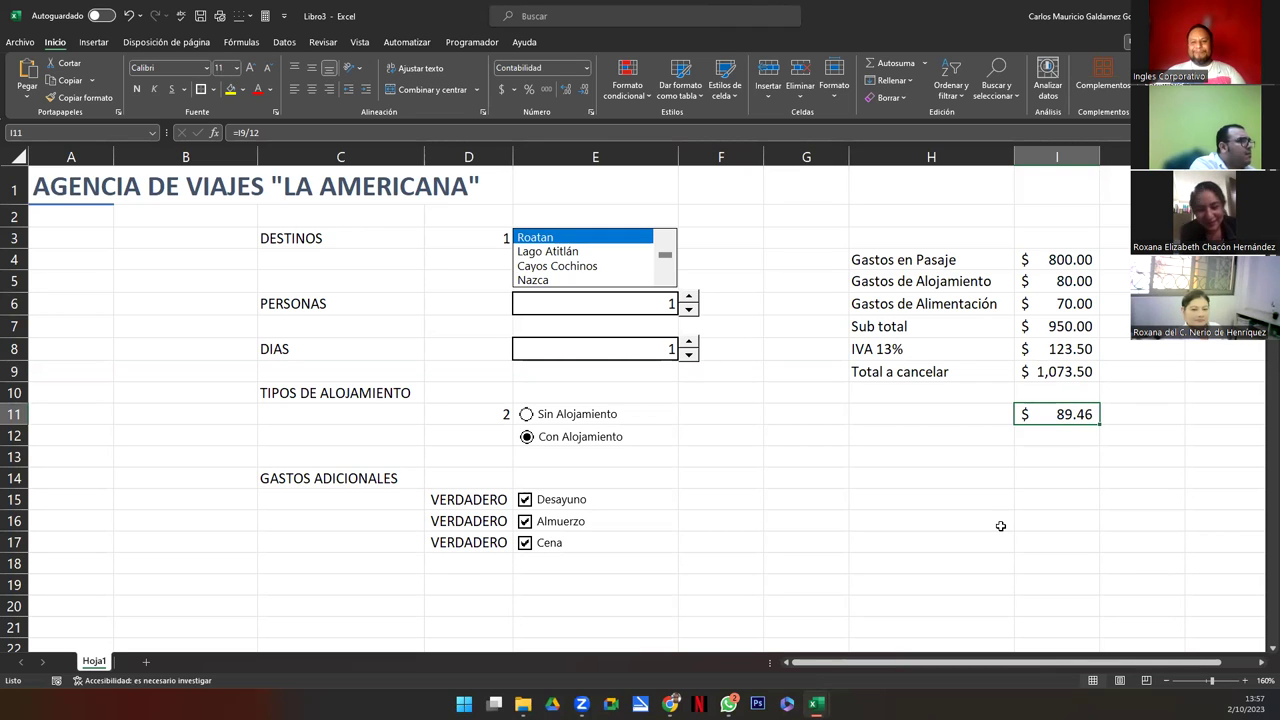
{"action": "key", "text": "Delete"}
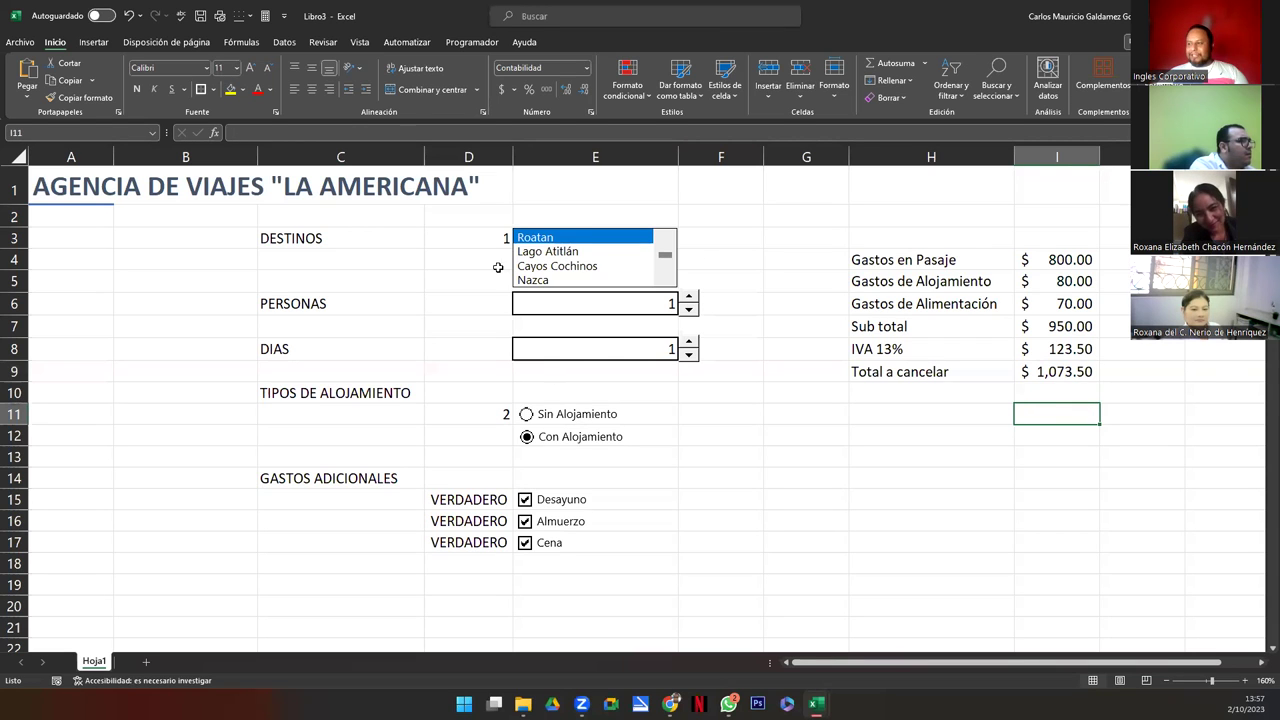
Make the D3:D17 linked values white and narrow column D to about 1.71
{"action": "left_click", "coordinate": [160, 243]}
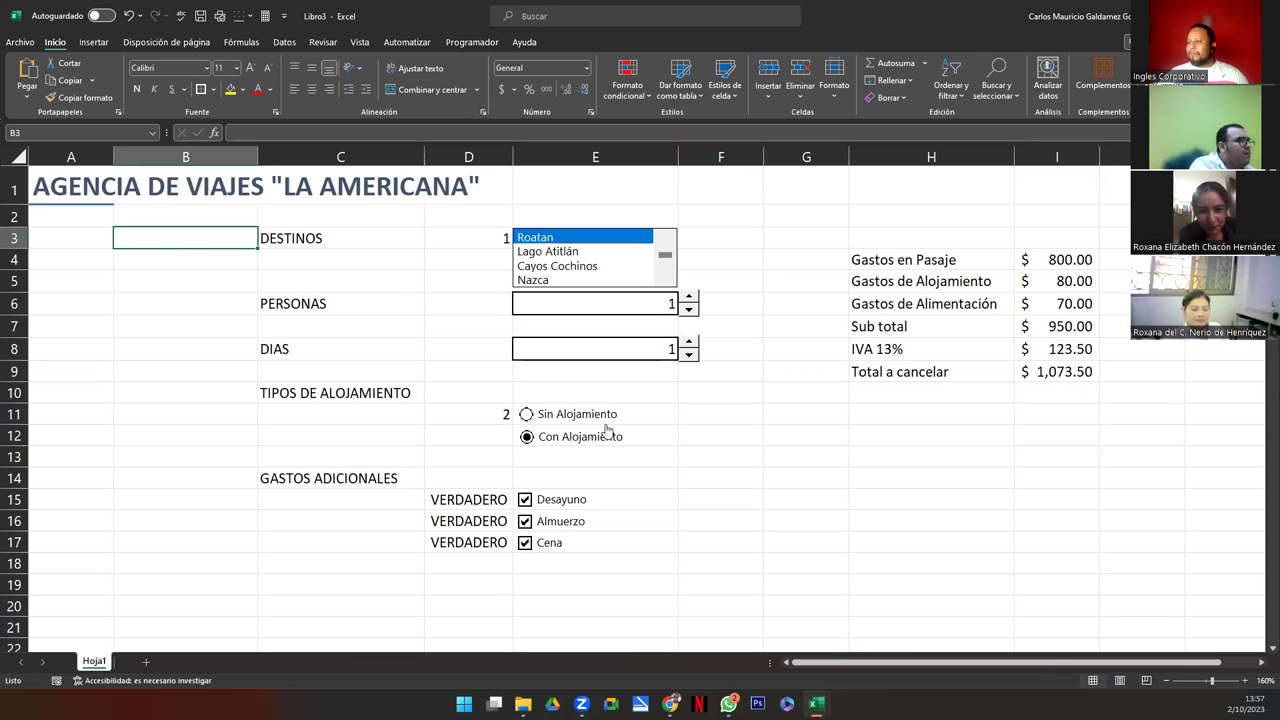
{"action": "left_click_drag", "start_coordinate": [446, 237], "coordinate": [465, 543]}
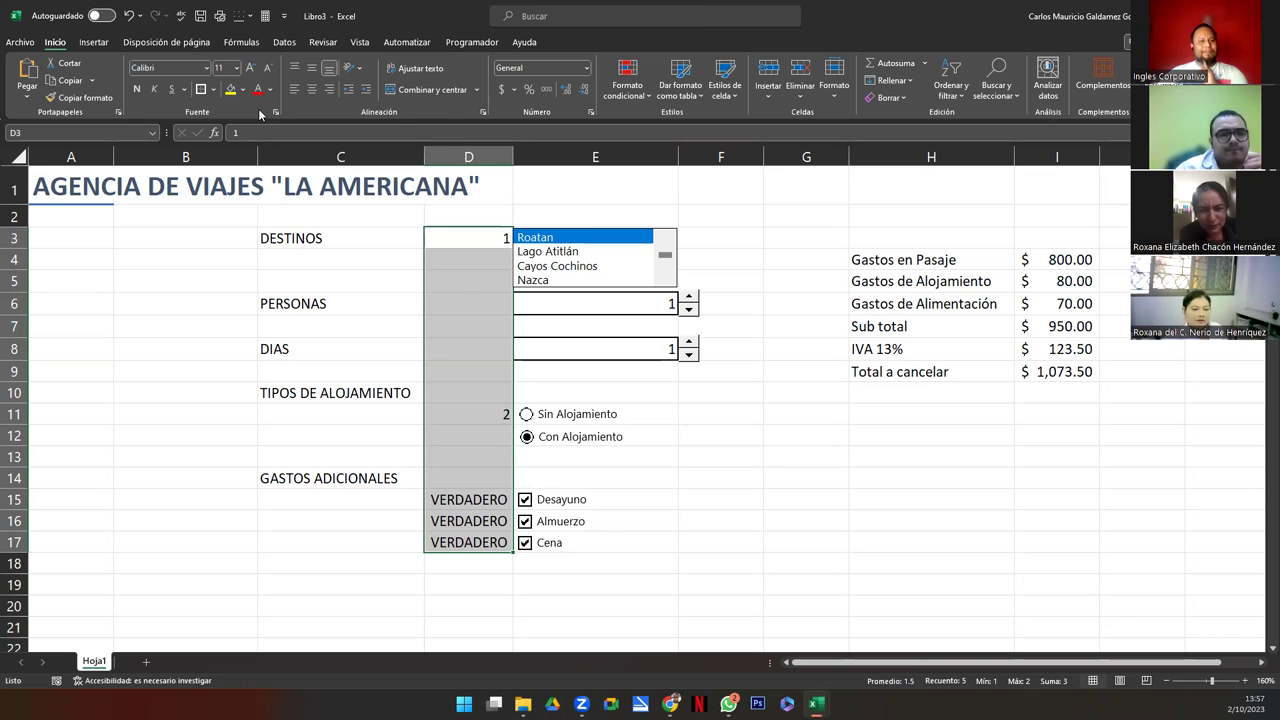
{"action": "left_click", "coordinate": [271, 93]}
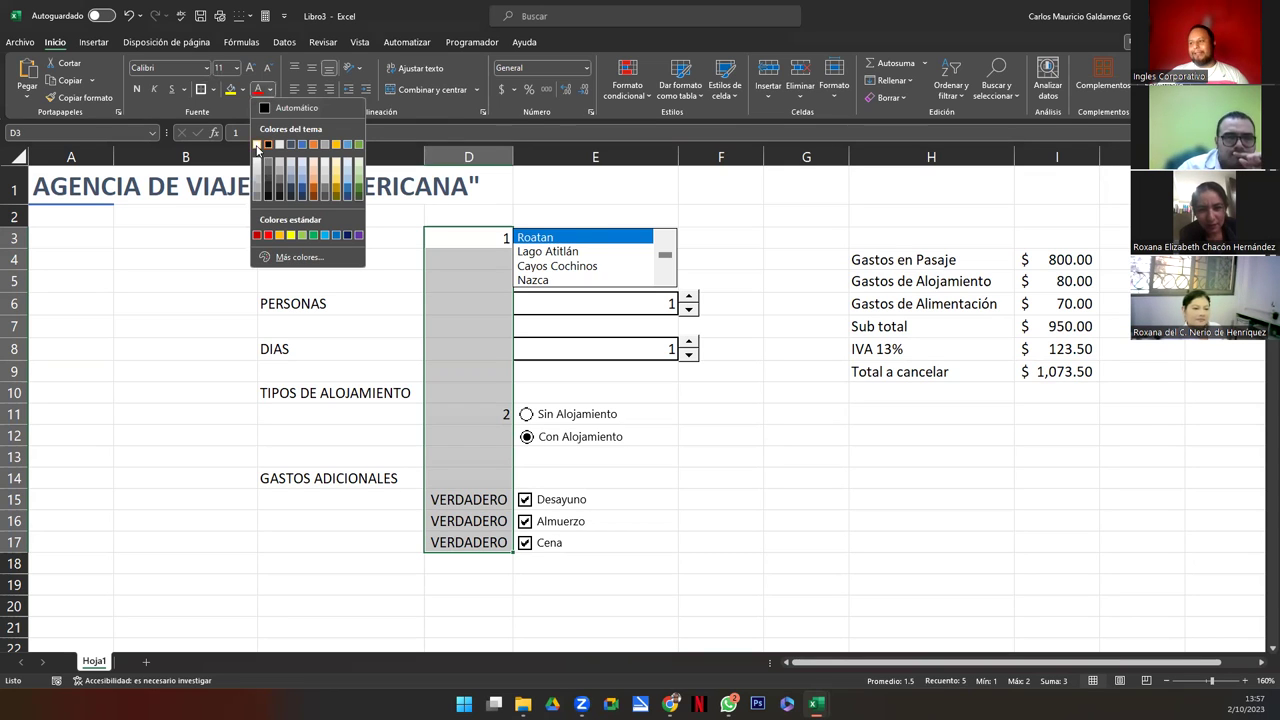
{"action": "left_click", "coordinate": [257, 145]}
{"action": "left_click", "coordinate": [695, 420]}
{"action": "left_click_drag", "start_coordinate": [520, 152], "coordinate": [441, 176]}
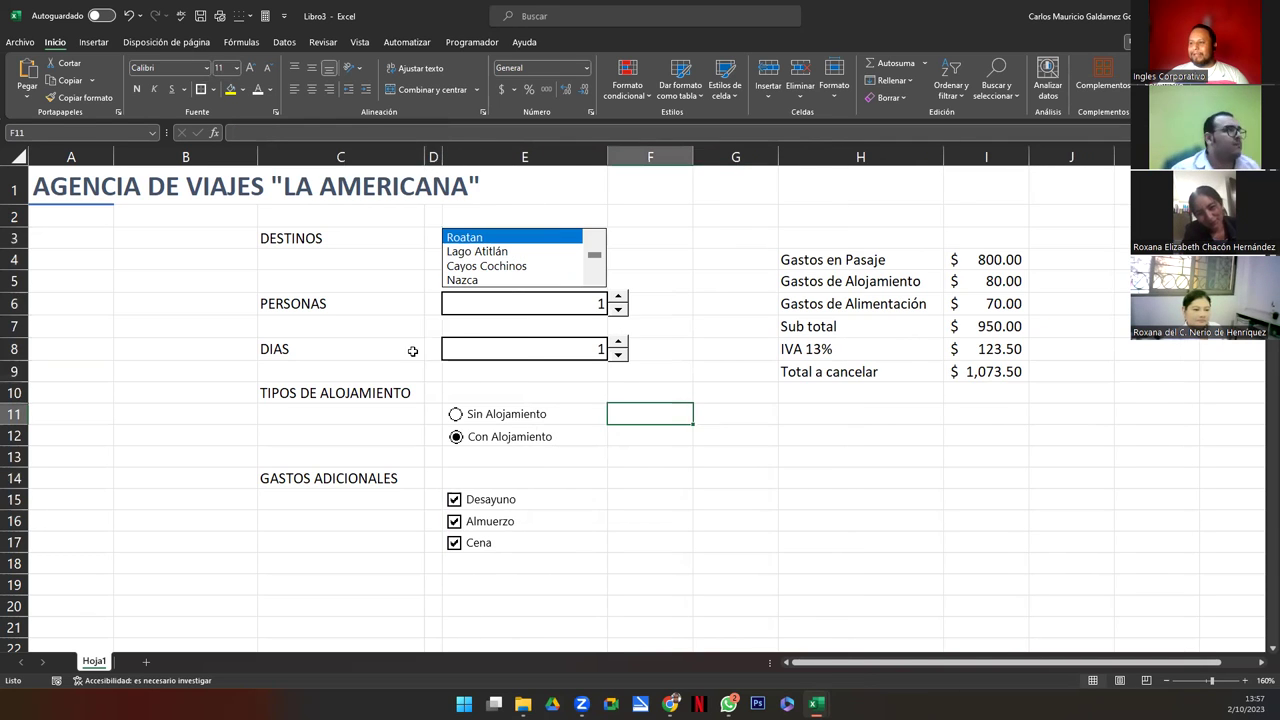
Apply Encabezado 4 to DESTINOS, PERSONAS, DIAS, TIPOS DE ALOJAMIENTO and GASTOS ADICIONALES
{"action": "left_click", "coordinate": [314, 240]}
{"action": "left_click", "coordinate": [316, 304], "text": "ctrl"}
{"action": "left_click", "coordinate": [311, 356], "text": "ctrl"}
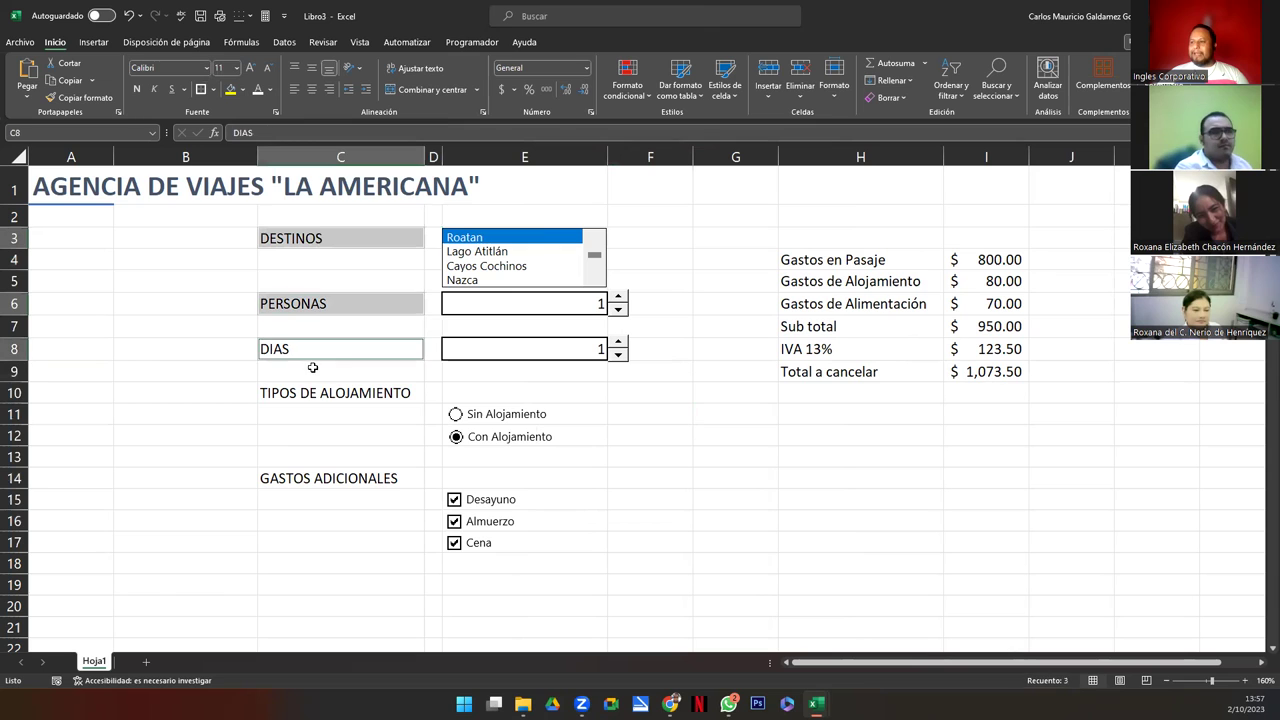
{"action": "left_click", "coordinate": [318, 396], "text": "ctrl"}
{"action": "left_click", "coordinate": [325, 478], "text": "ctrl"}
{"action": "left_click", "coordinate": [724, 85]}
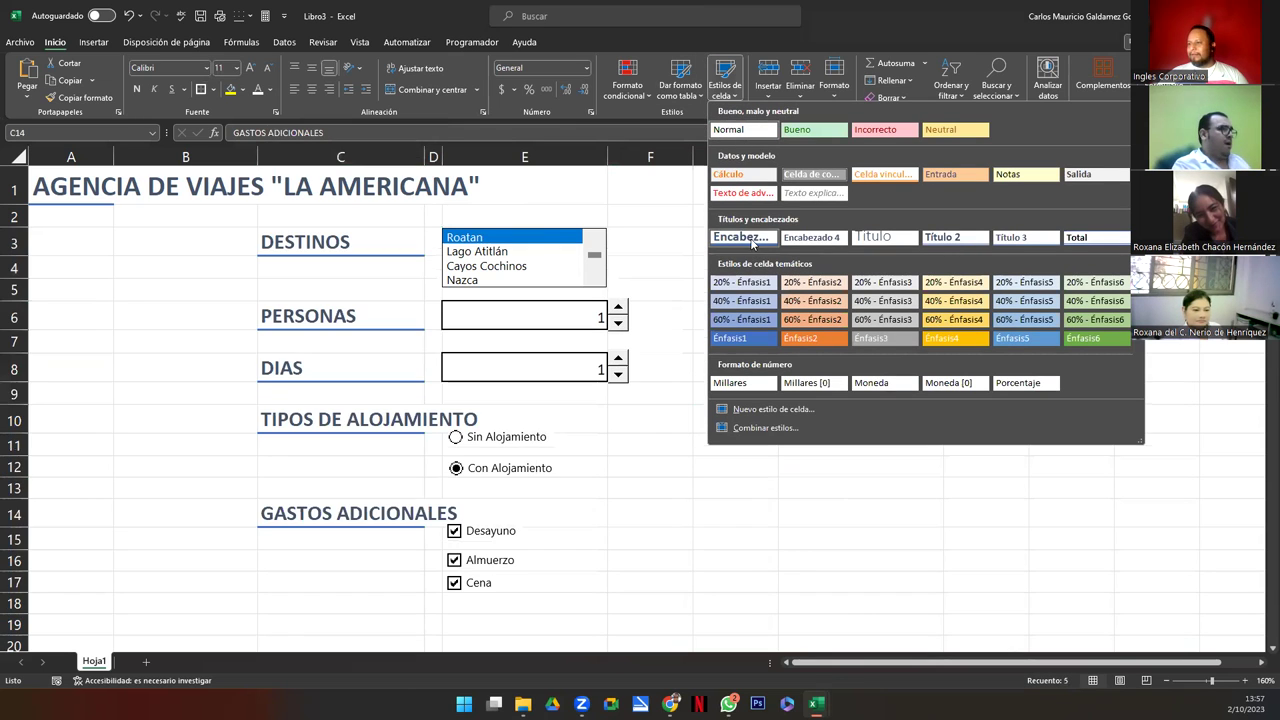
{"action": "left_click", "coordinate": [811, 237]}
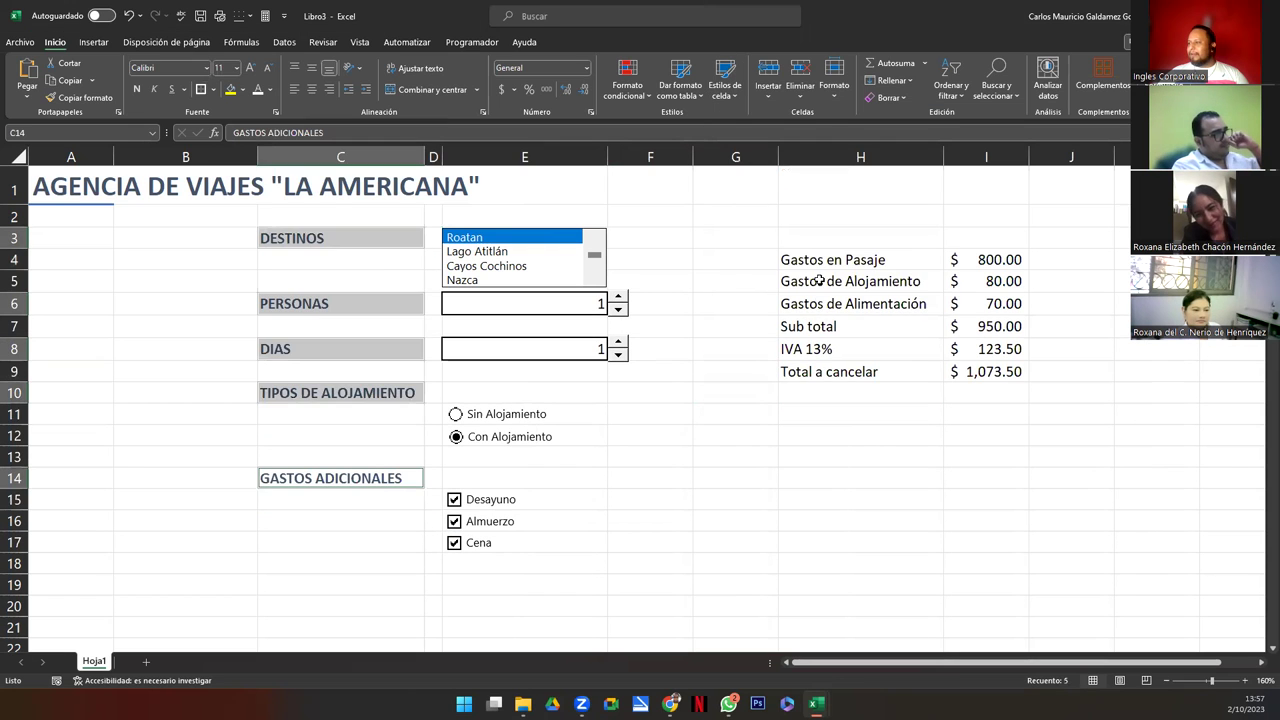
Apply the Título 3 cell style to the cost labels in H4:H9
{"action": "left_click", "coordinate": [816, 262]}
{"action": "left_click", "coordinate": [826, 369], "text": "shift"}
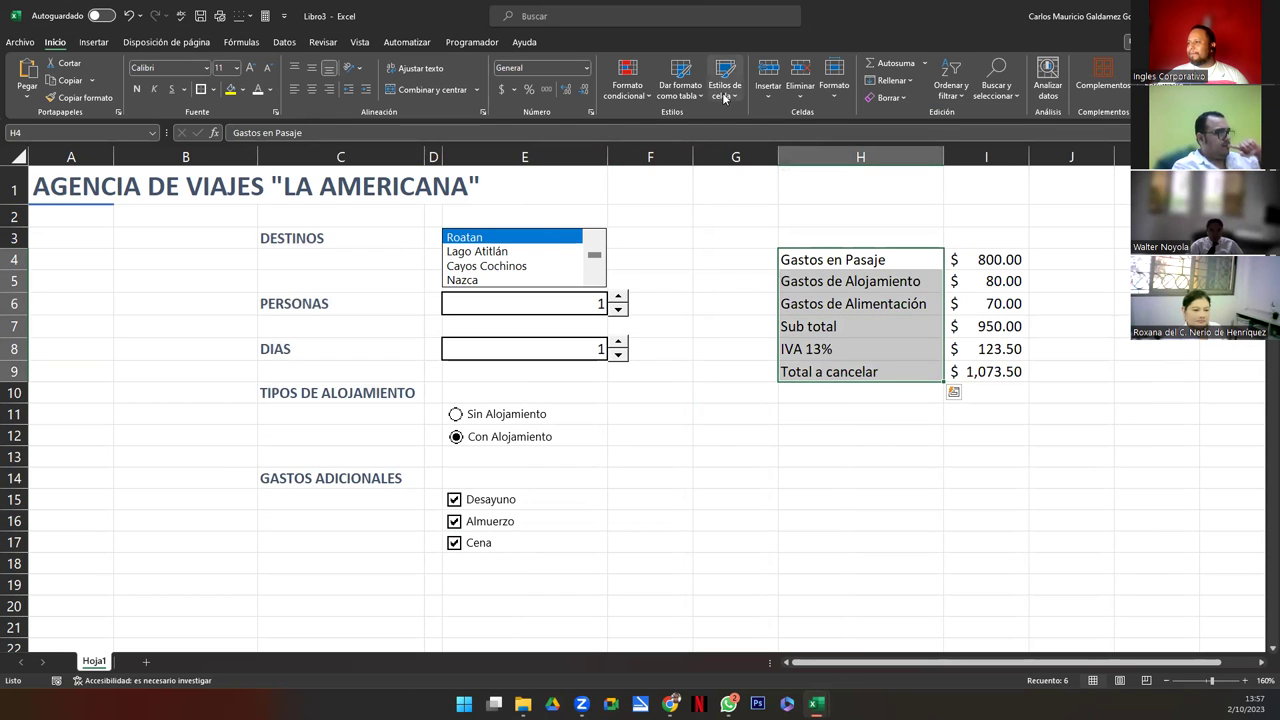
{"action": "left_click", "coordinate": [724, 88]}
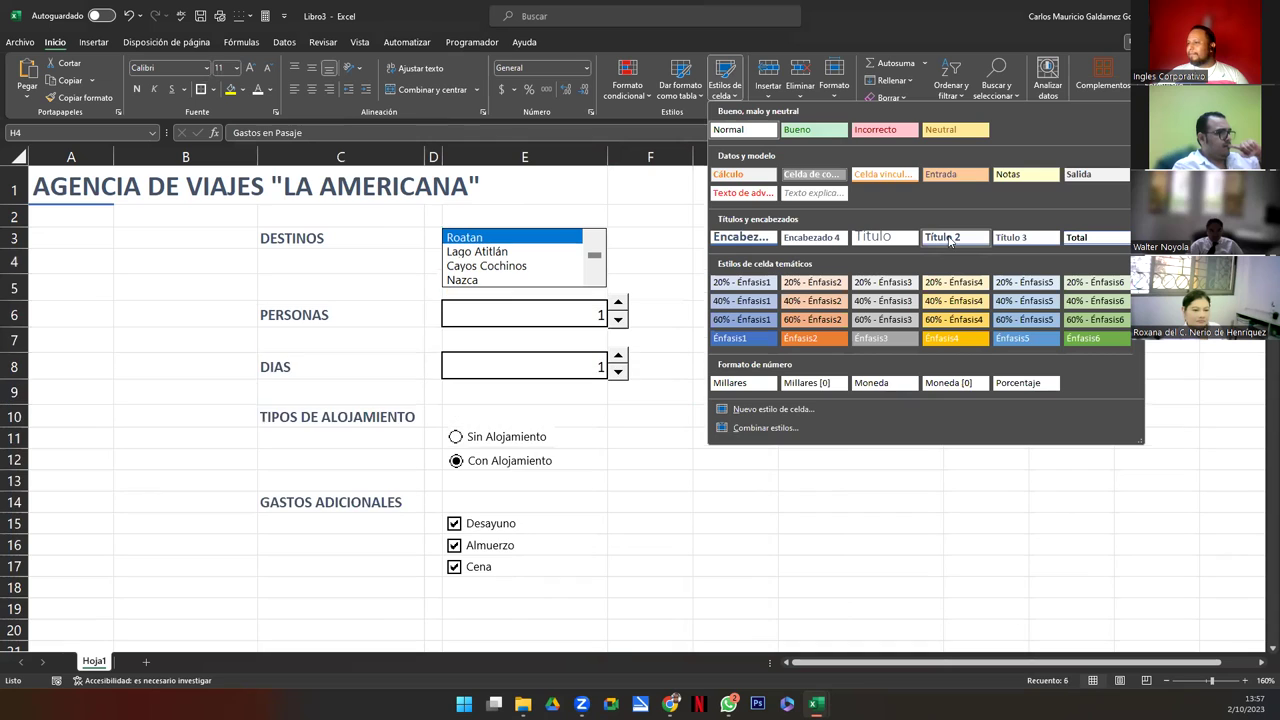
{"action": "left_click", "coordinate": [1010, 238]}
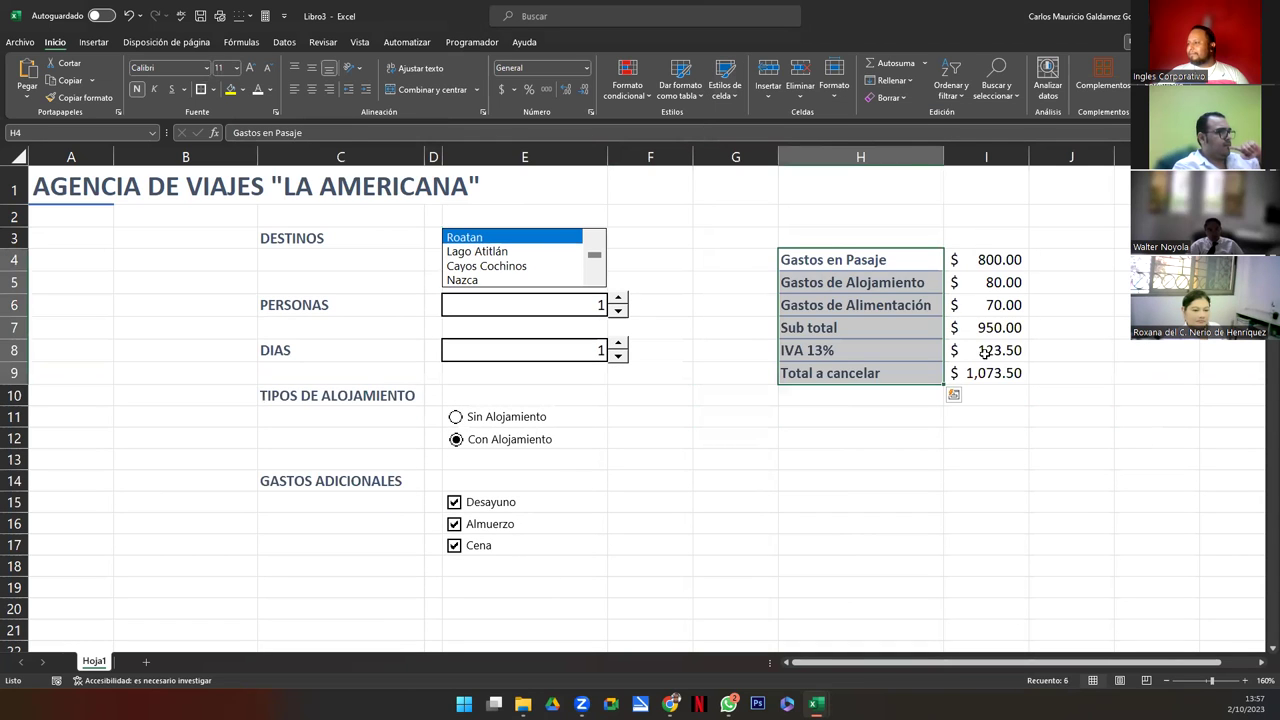
Make the cost amounts in I4:I9 bold
{"action": "left_click_drag", "start_coordinate": [988, 259], "coordinate": [984, 368]}
{"action": "left_click", "coordinate": [137, 89]}
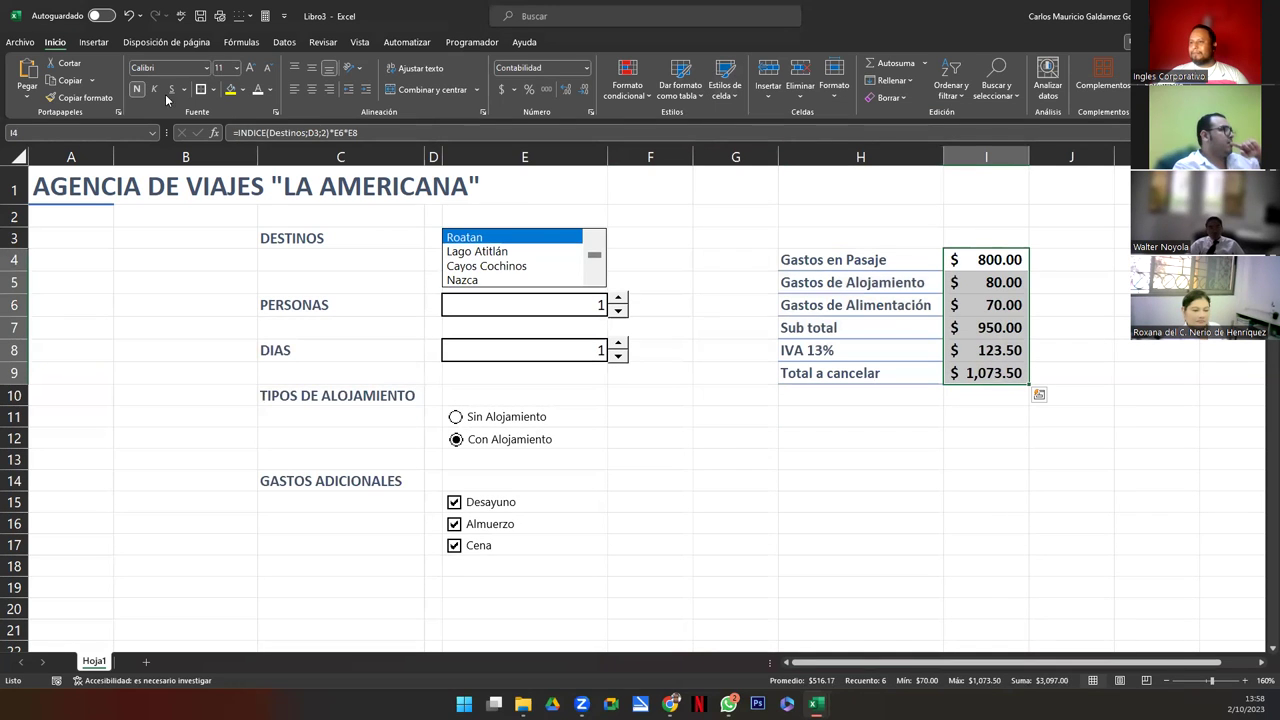
{"action": "left_click", "coordinate": [724, 80]}
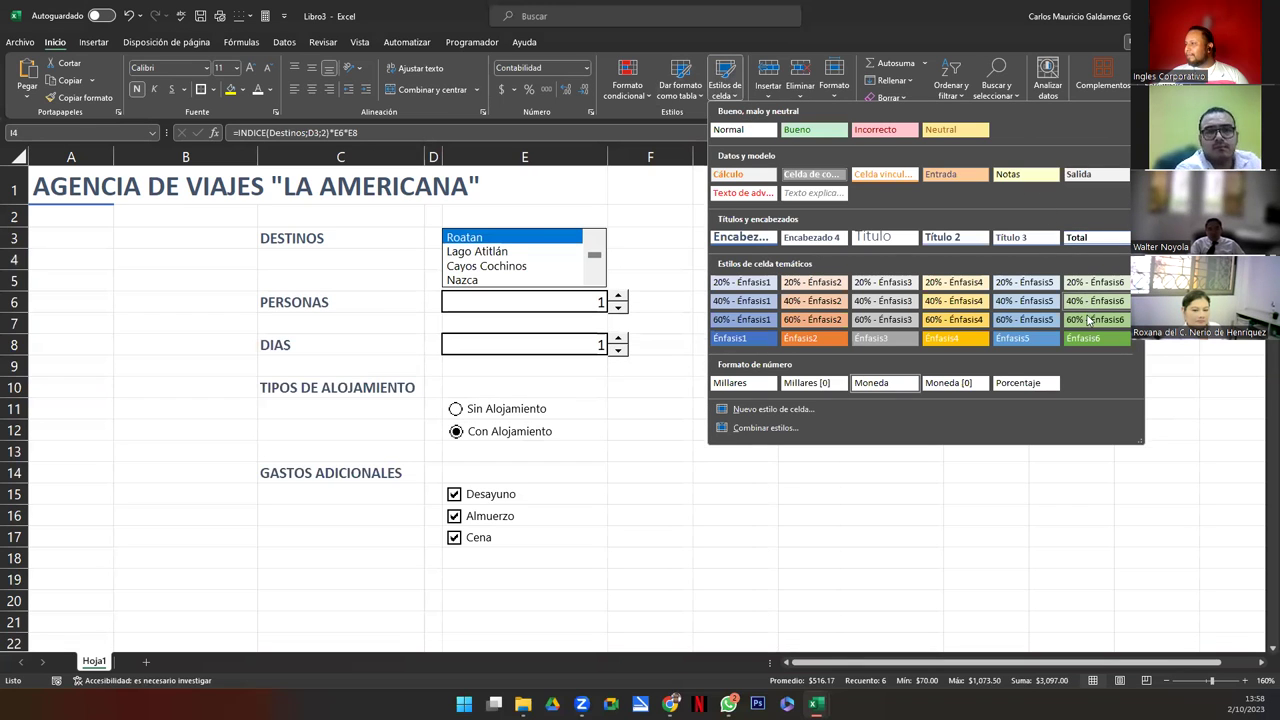
Give the cost amounts the green Énfasis6 style and Total a cancelar in I9 the orange Énfasis2 style
{"action": "left_click", "coordinate": [1088, 340]}
{"action": "left_click", "coordinate": [860, 430]}
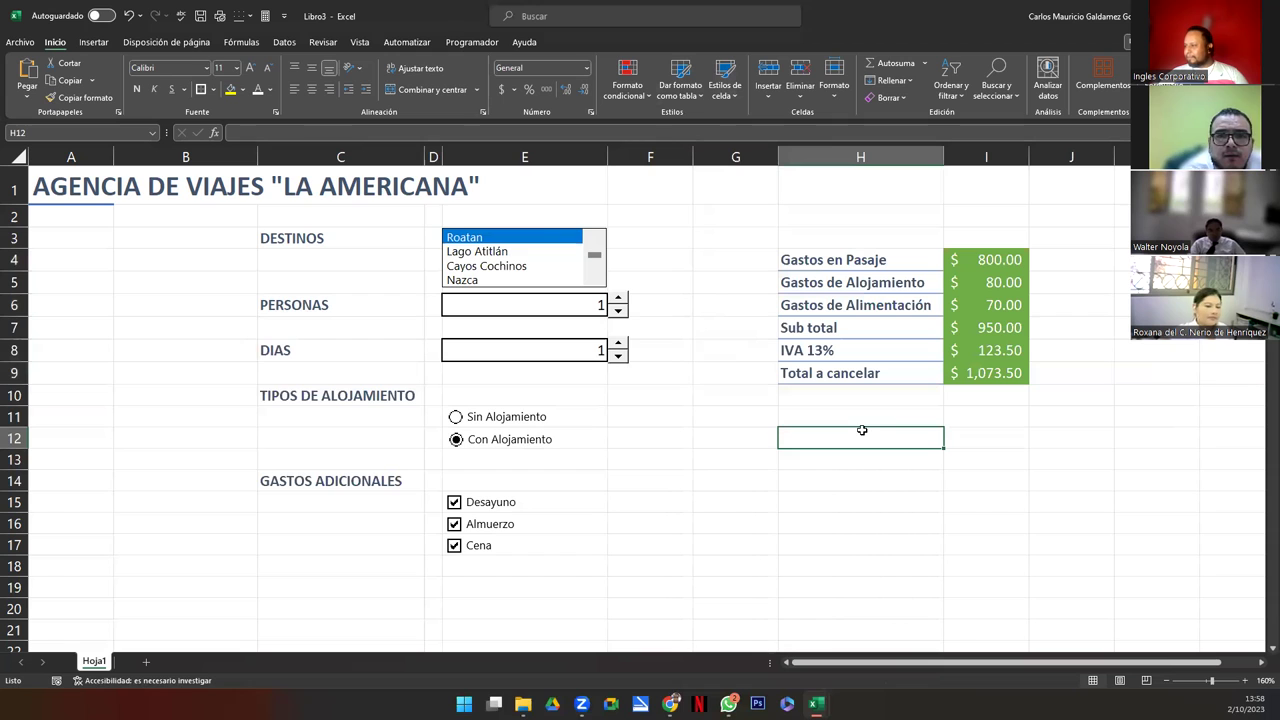
{"action": "left_click", "coordinate": [971, 373]}
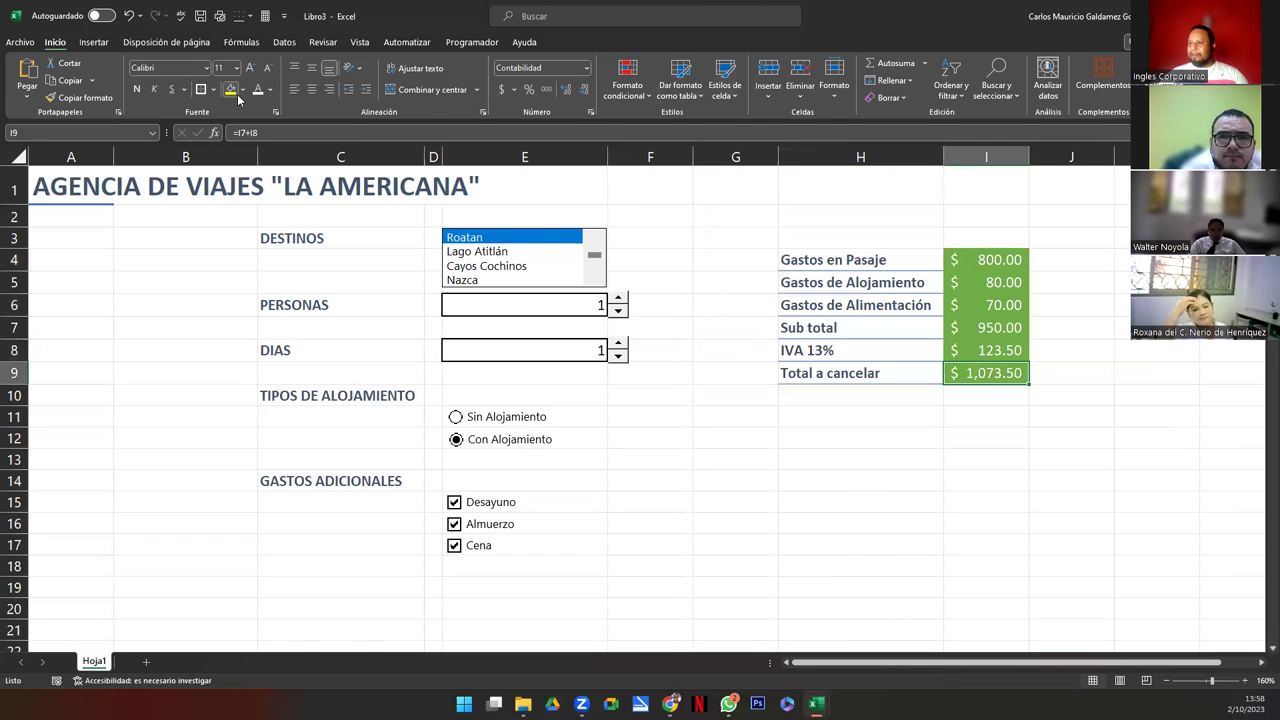
{"action": "left_click", "coordinate": [724, 100]}
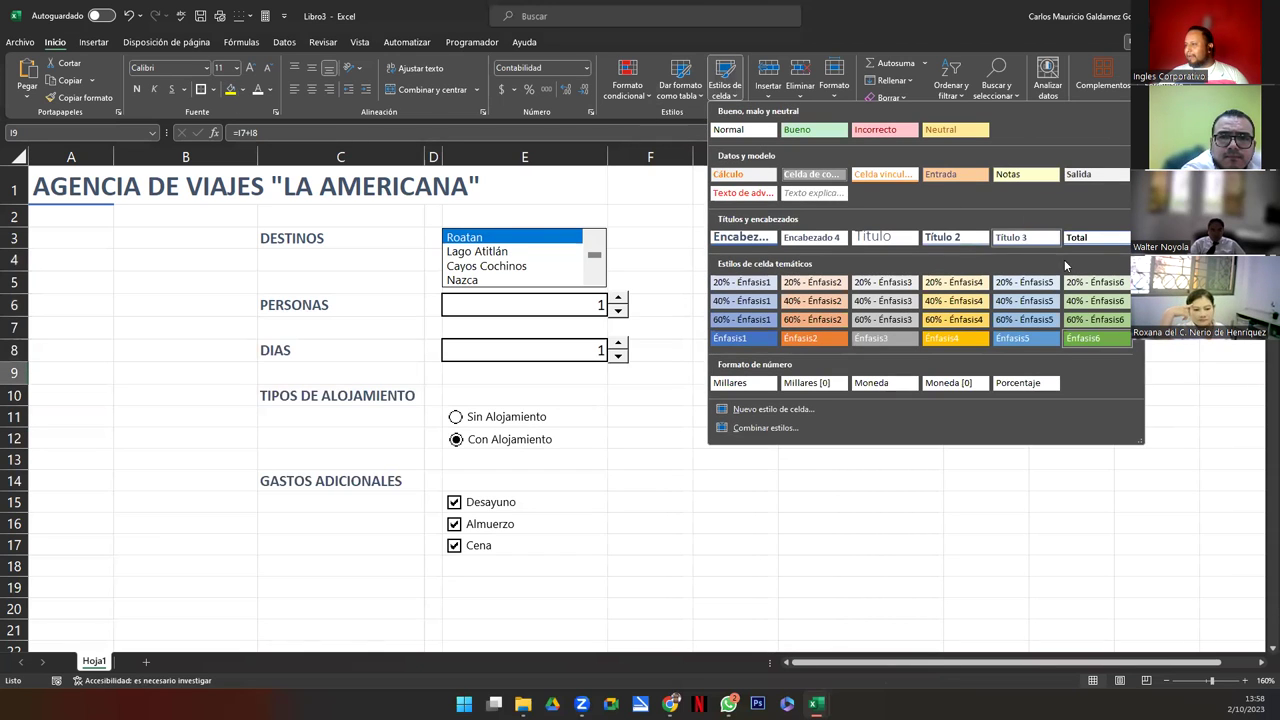
{"action": "left_click", "coordinate": [818, 338]}
{"action": "left_click", "coordinate": [752, 472]}
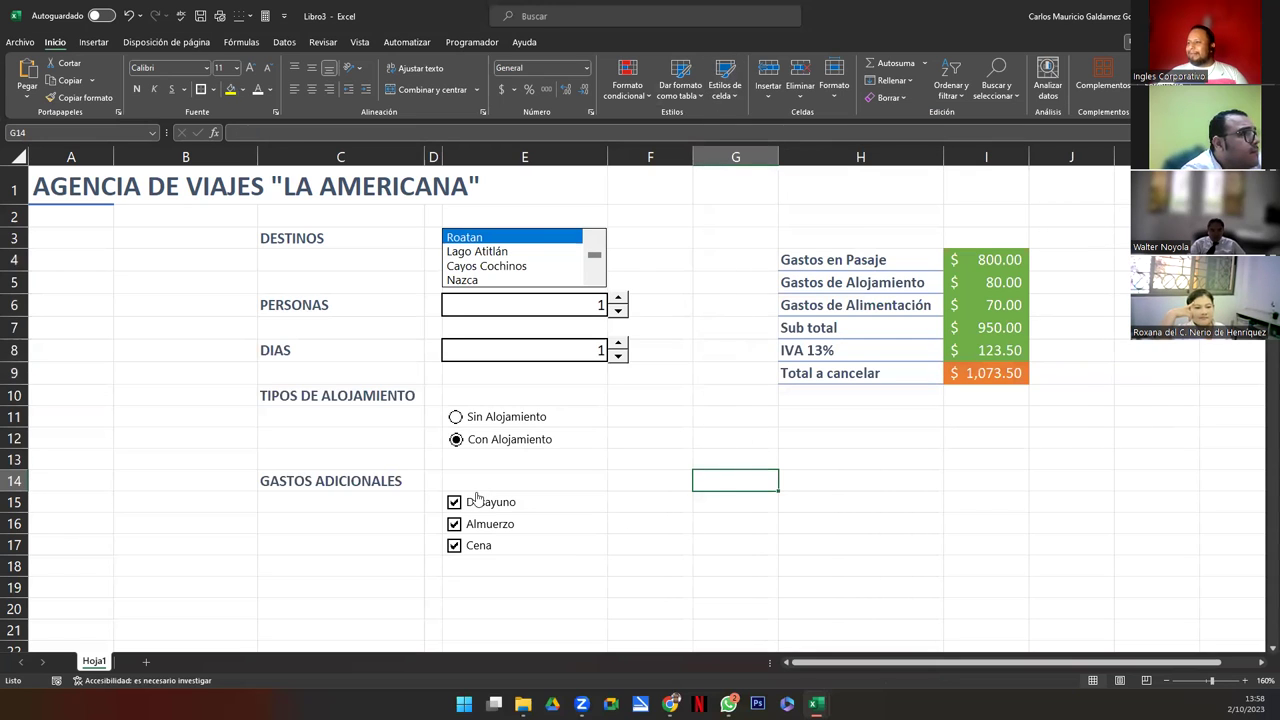
Uncheck breakfast, lunch and dinner and switch lodging to none
{"action": "left_click", "coordinate": [570, 499]}
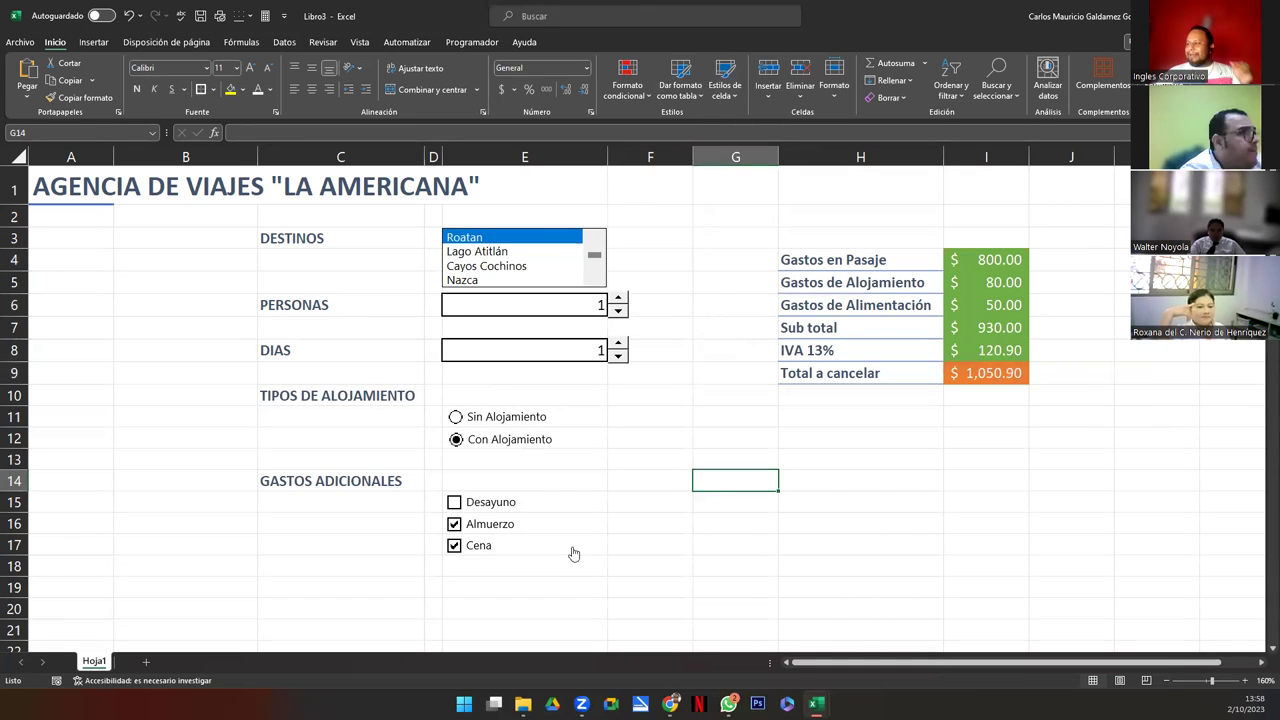
{"action": "left_click", "coordinate": [454, 524]}
{"action": "left_click", "coordinate": [454, 545]}
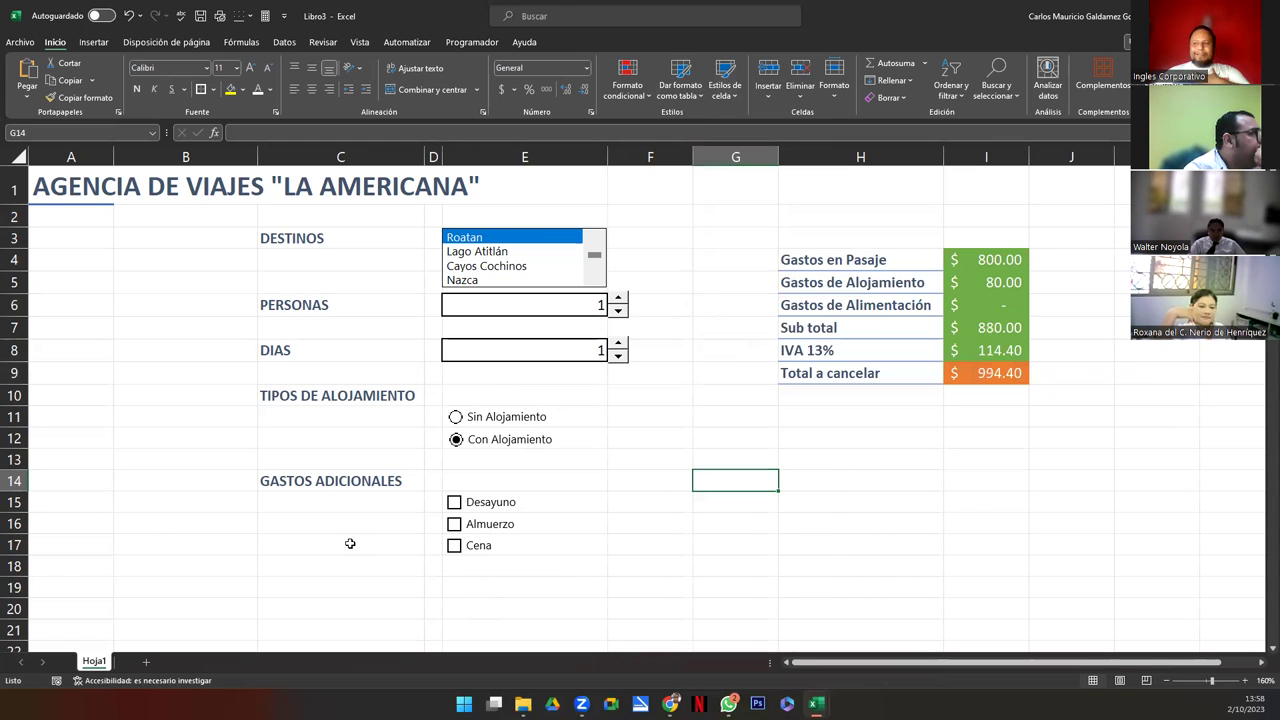
{"action": "left_click", "coordinate": [456, 418]}
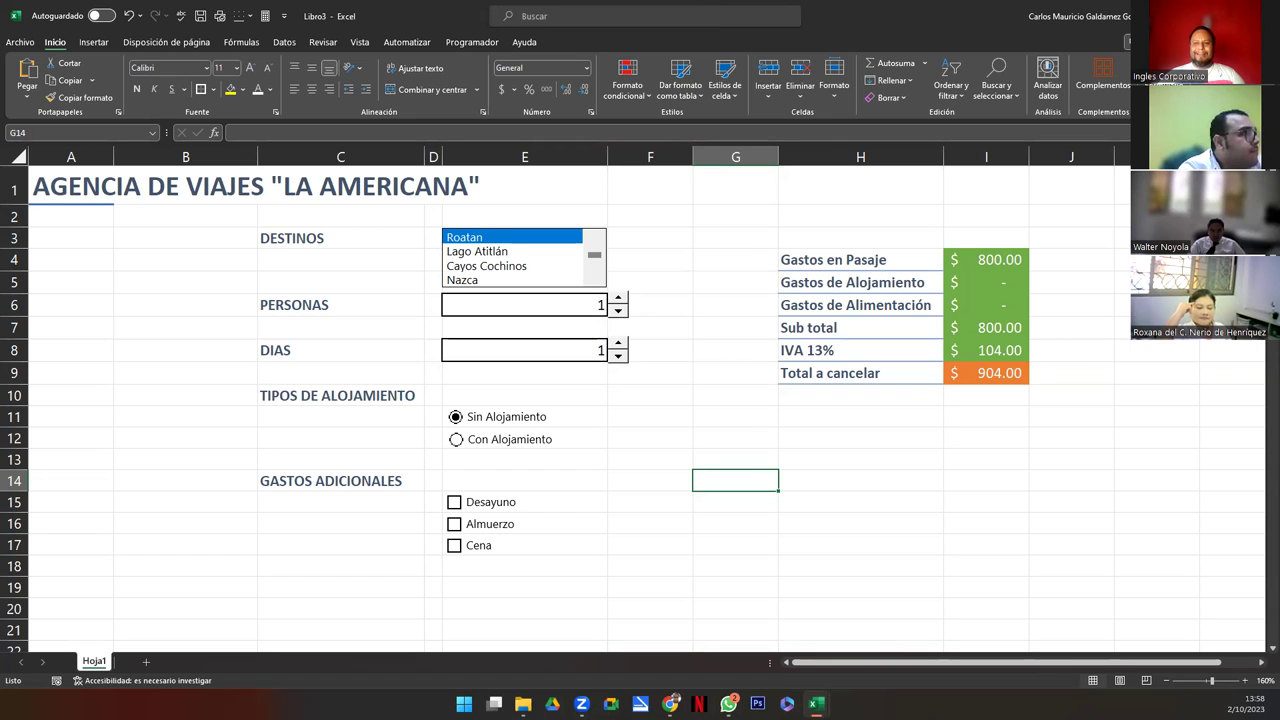
Choose Lago Atitlán for 5 persons and 3 days, widening column I so amounts fit
{"action": "left_click", "coordinate": [478, 254]}
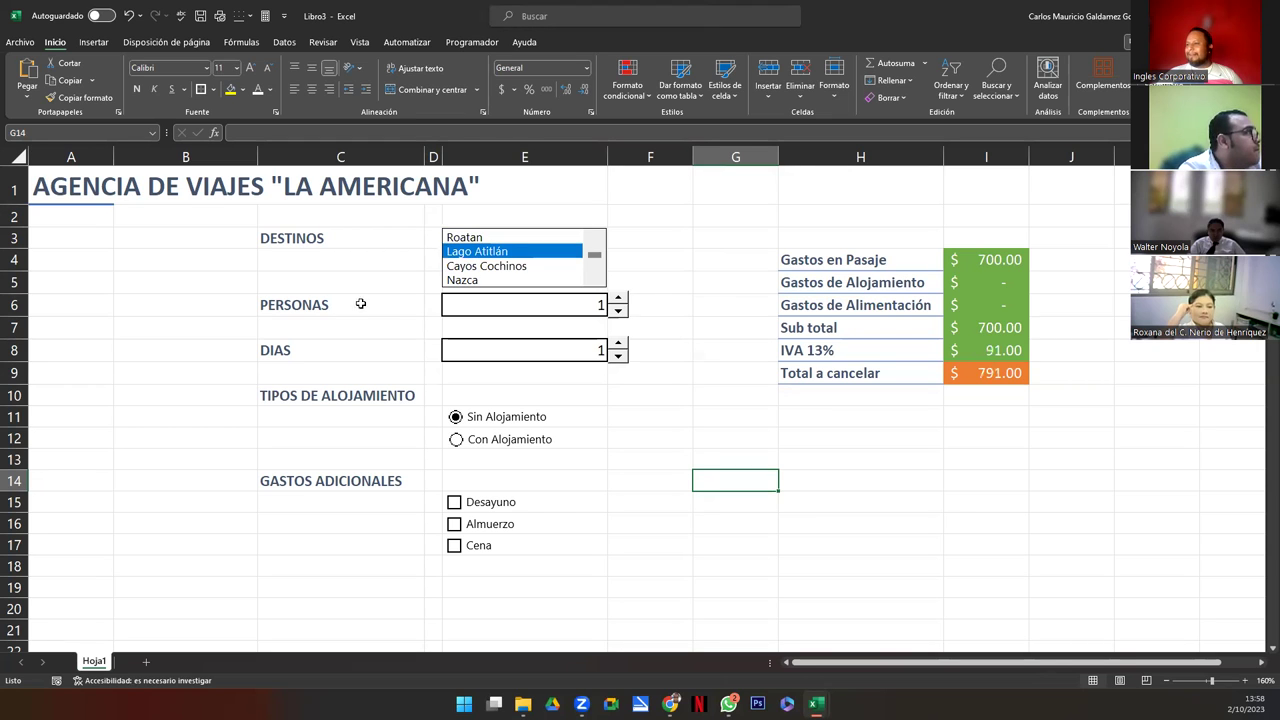
{"action": "left_click", "coordinate": [617, 299]}
{"action": "left_click", "coordinate": [617, 299]}
{"action": "left_click", "coordinate": [617, 299]}
{"action": "left_click", "coordinate": [617, 299]}
{"action": "left_click", "coordinate": [618, 344]}
{"action": "left_click", "coordinate": [618, 344]}
{"action": "double_click", "coordinate": [1033, 163]}
{"action": "left_click_drag", "start_coordinate": [1031, 157], "coordinate": [1068, 157]}
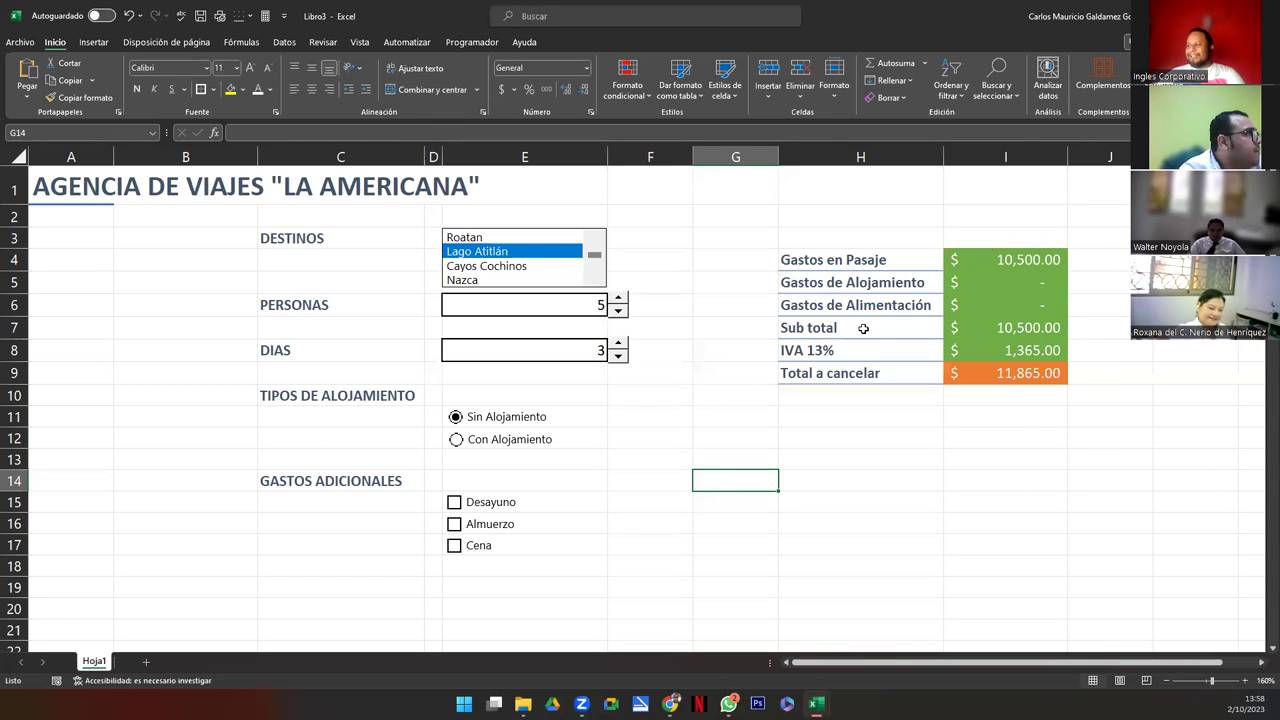
Include lodging, Desayuno and Cena so the quote totals $13,899.00
{"action": "left_click", "coordinate": [457, 442]}
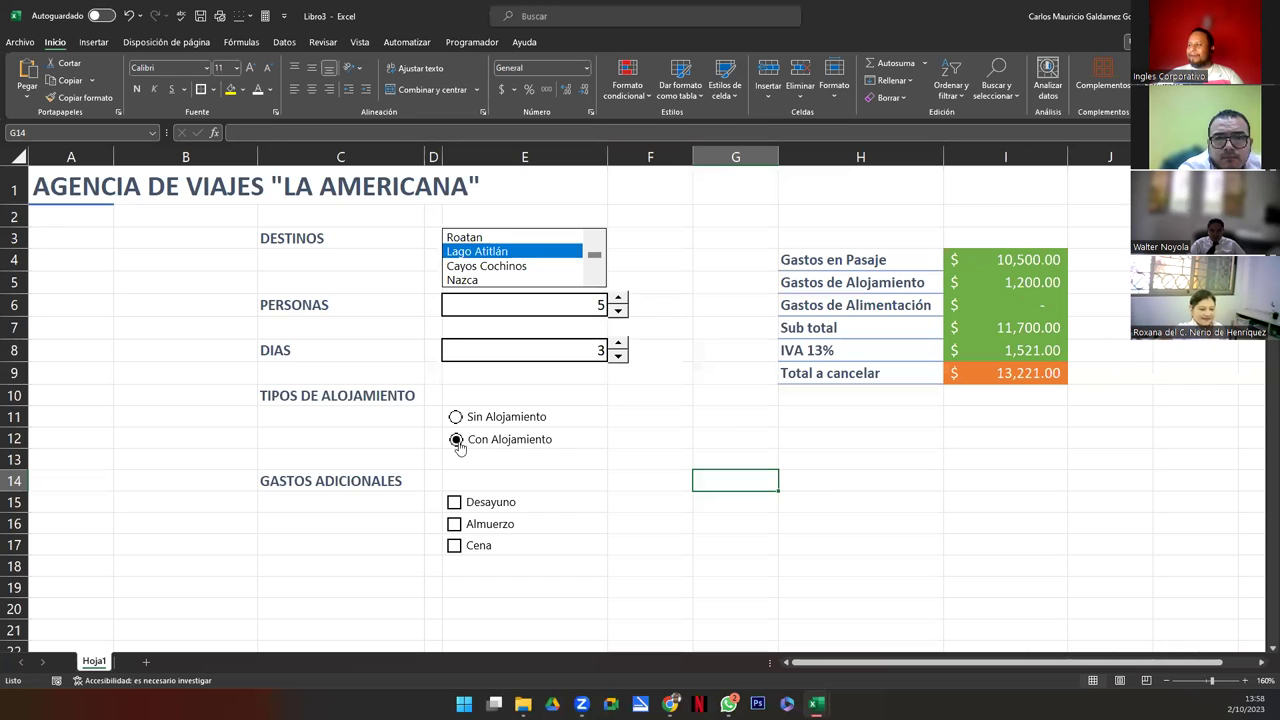
{"action": "left_click", "coordinate": [454, 502]}
{"action": "left_click", "coordinate": [454, 545]}
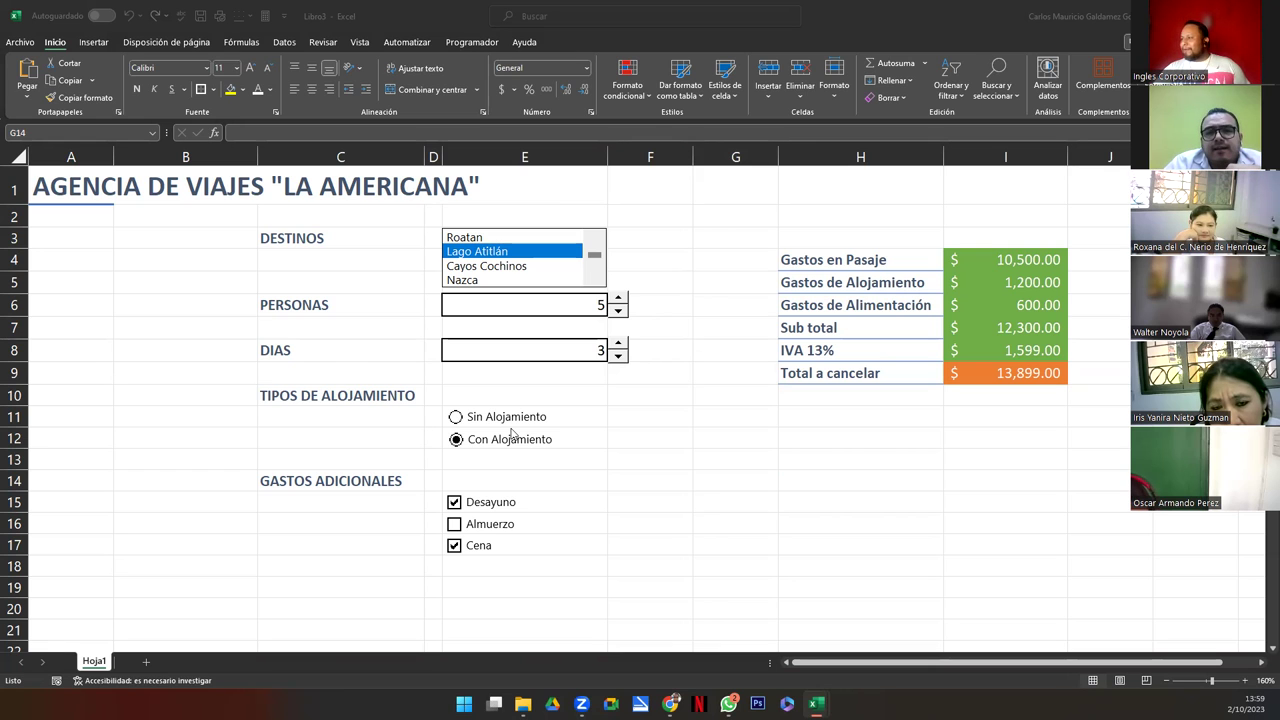
{"action": "key", "text": "alt+Tab"}
Open I4's =INDICE(Destinos;D3;2)*E6*E8 formula and scroll to the Destinos table near row 90 and back
{"action": "left_click", "coordinate": [989, 259]}
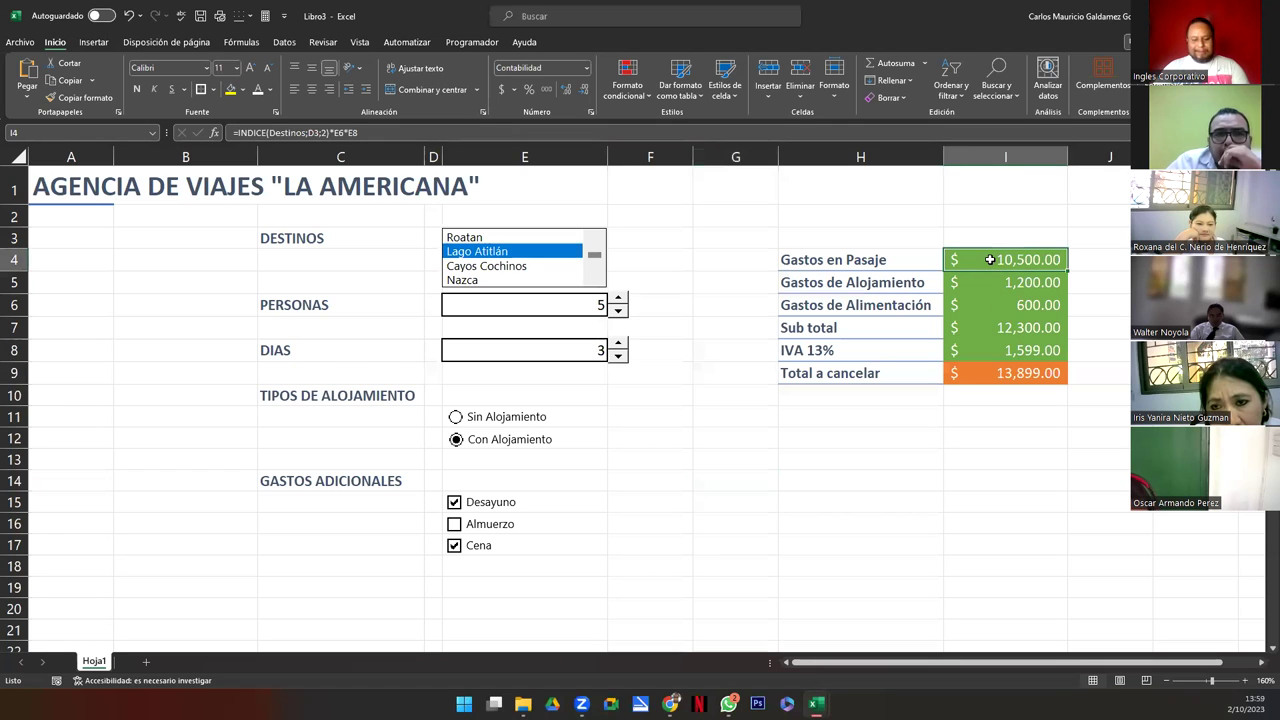
{"action": "double_click", "coordinate": [989, 259]}
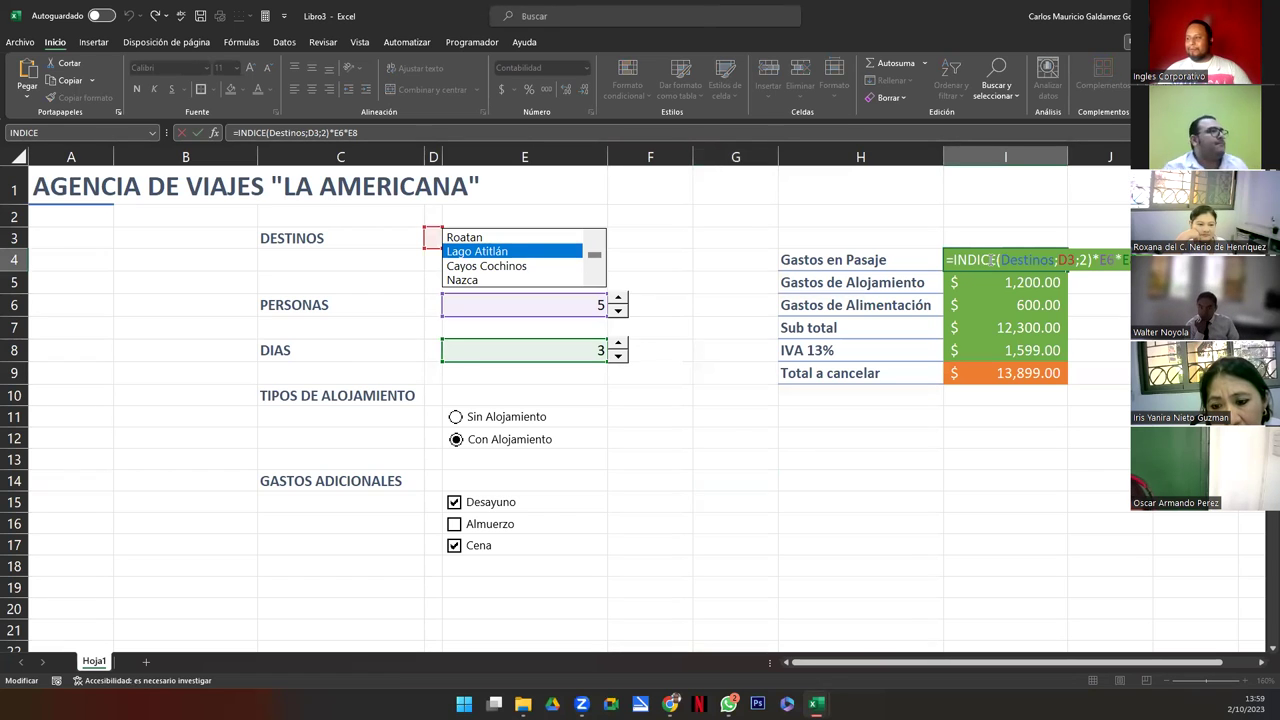
{"action": "scroll", "coordinate": [347, 447], "scroll_direction": "down", "scroll_amount": 8}
{"action": "scroll", "coordinate": [347, 447], "scroll_direction": "down", "scroll_amount": 14}
{"action": "scroll", "coordinate": [347, 448], "scroll_direction": "down", "scroll_amount": 8}
{"action": "scroll", "coordinate": [347, 448], "scroll_direction": "up", "scroll_amount": 5}
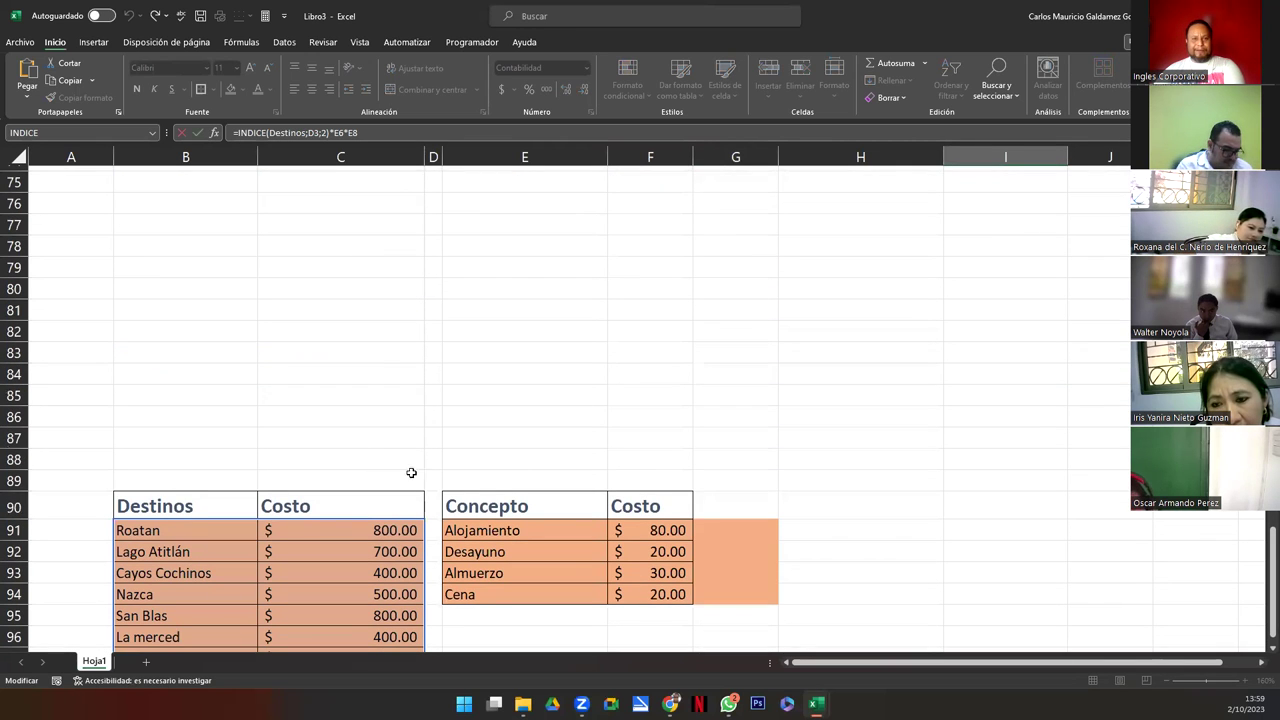
{"action": "scroll", "coordinate": [486, 474], "scroll_direction": "down", "scroll_amount": 5}
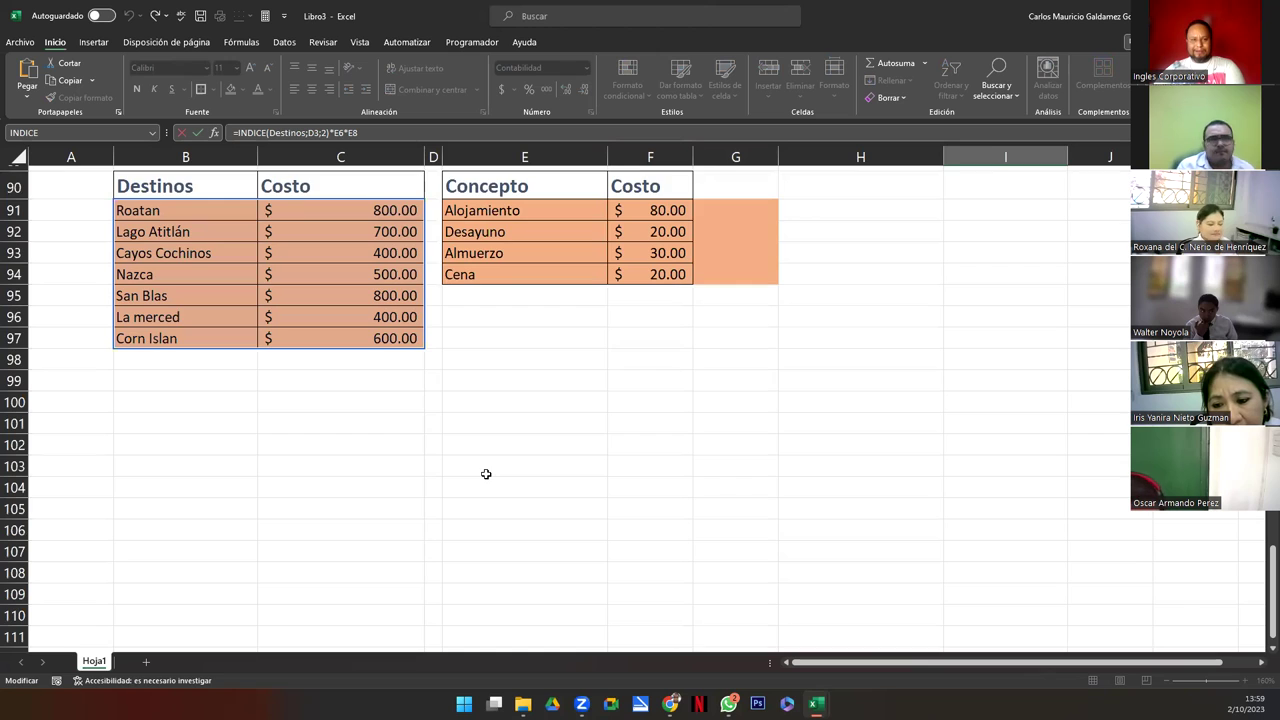
{"action": "scroll", "coordinate": [486, 474], "scroll_direction": "up", "scroll_amount": 20}
{"action": "scroll", "coordinate": [486, 474], "scroll_direction": "up", "scroll_amount": 10}
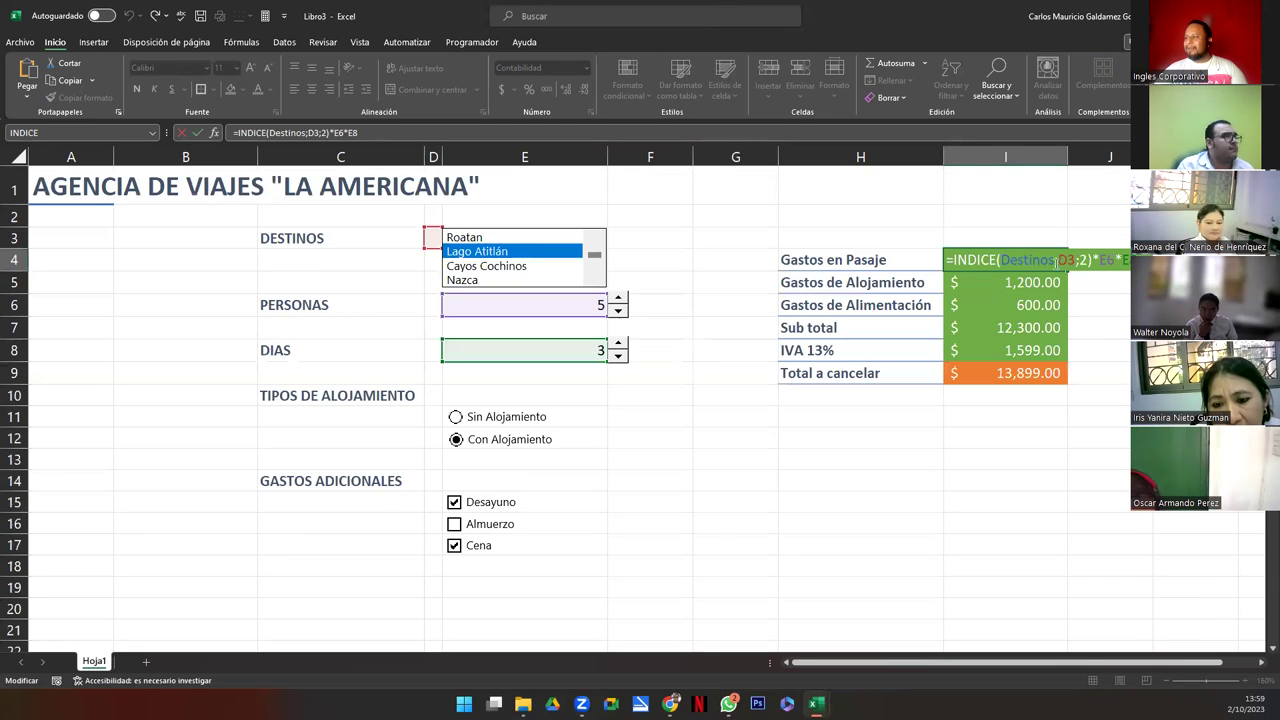
{"action": "double_click", "coordinate": [1042, 261]}
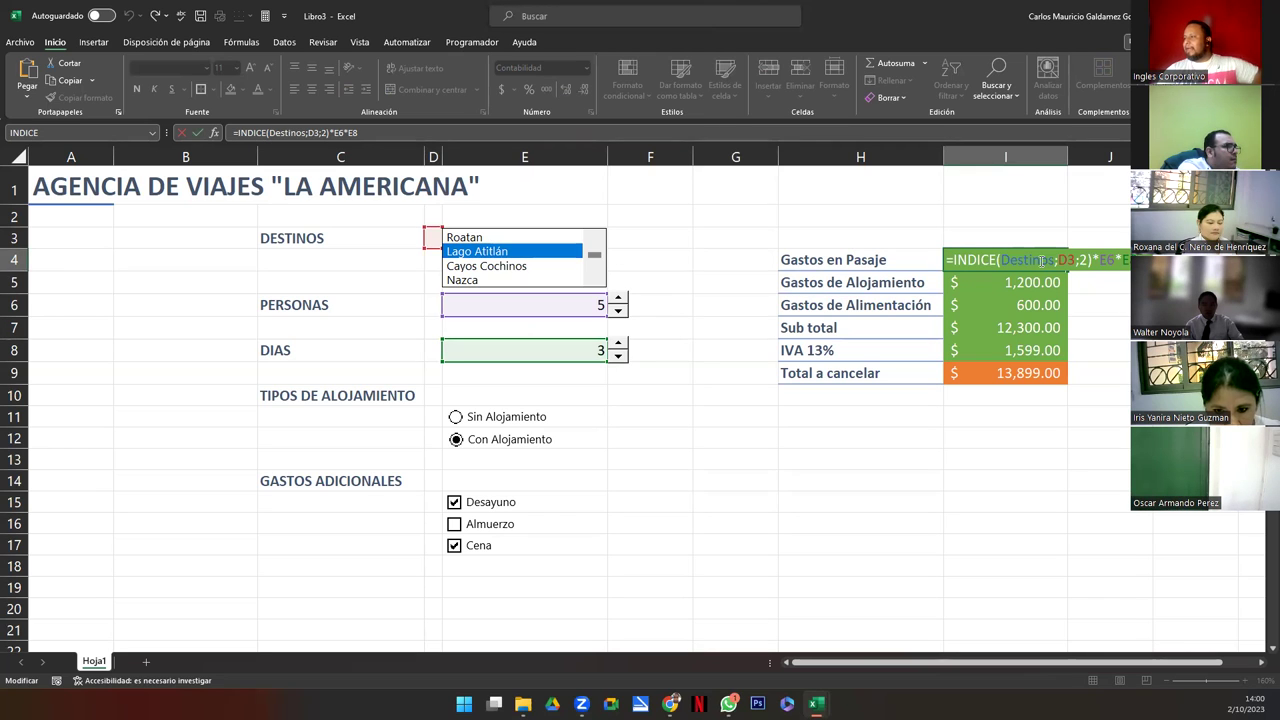
Review the I5 lodging SI formula, then open I6's food formula with Desayuno, Almuerzo and Cena terms
{"action": "key", "text": "Return"}
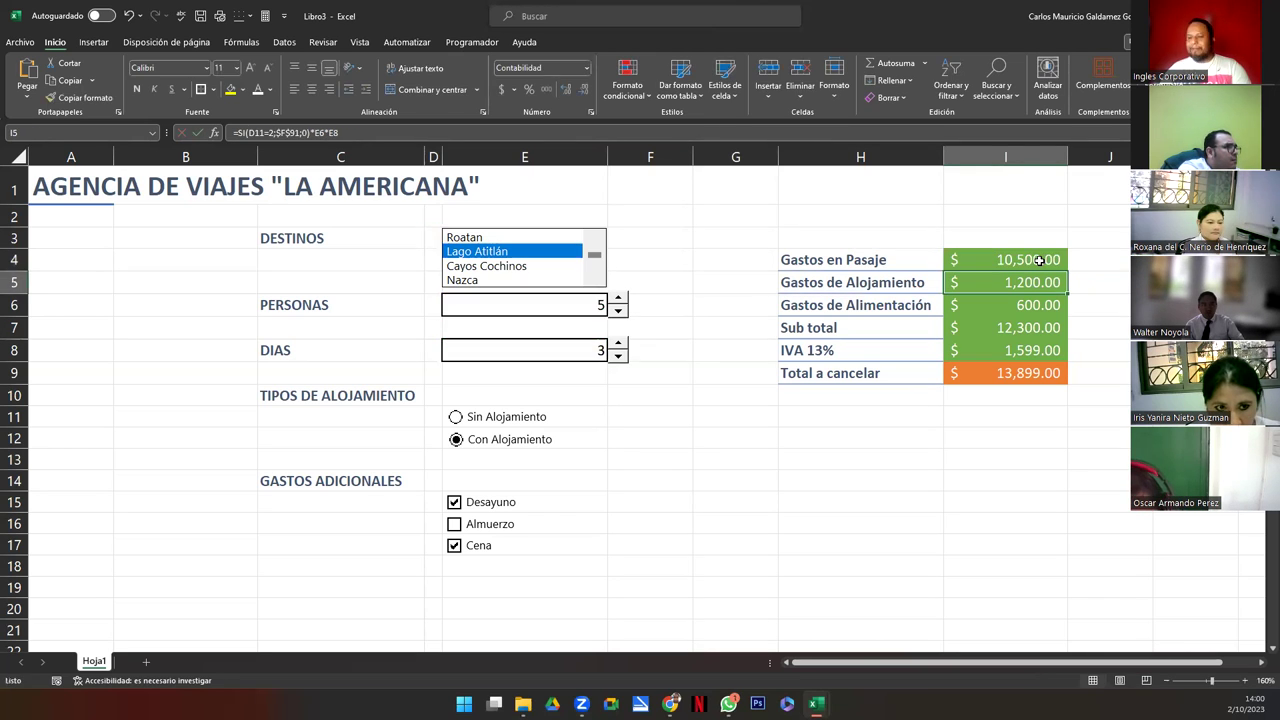
{"action": "key", "text": "F2"}
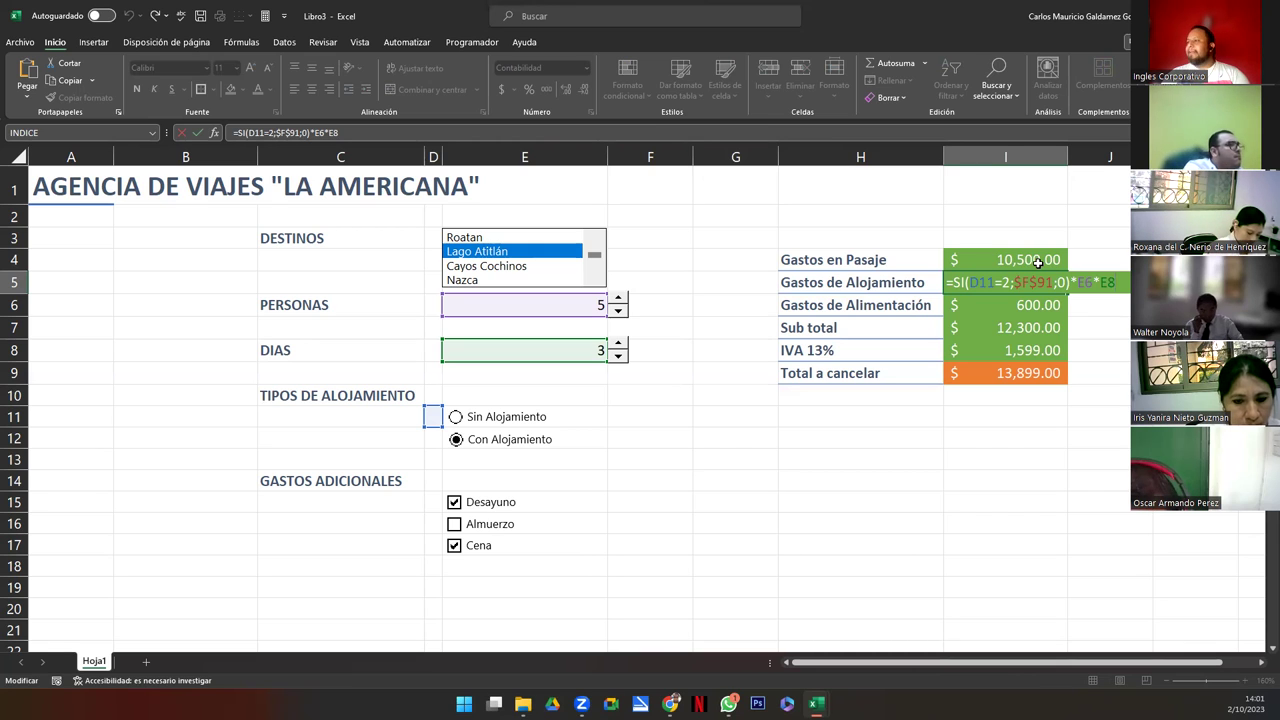
{"action": "key", "text": "Return"}
{"action": "key", "text": "F2"}
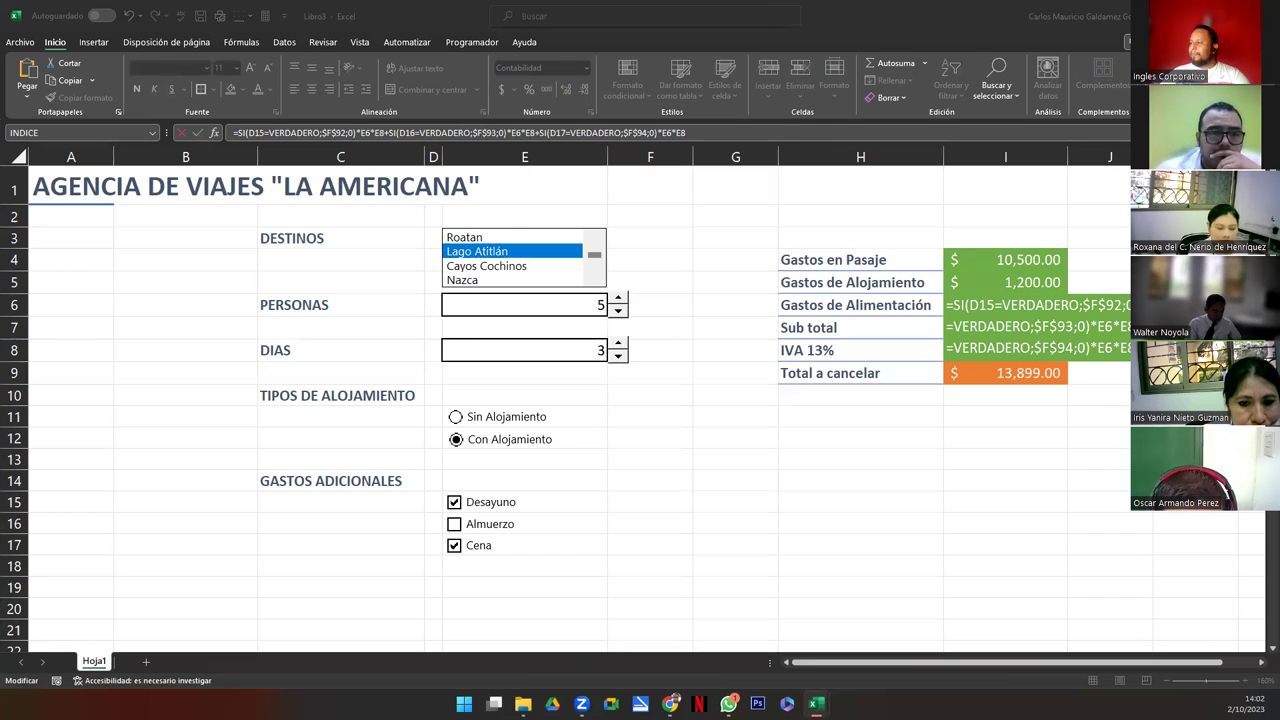
Step through the I7 =SUMA(I4:I6), I8 IVA and I9 =I7+I8 formulas, leaving the total at 13,899.00
{"action": "key", "text": "ctrl+Return"}
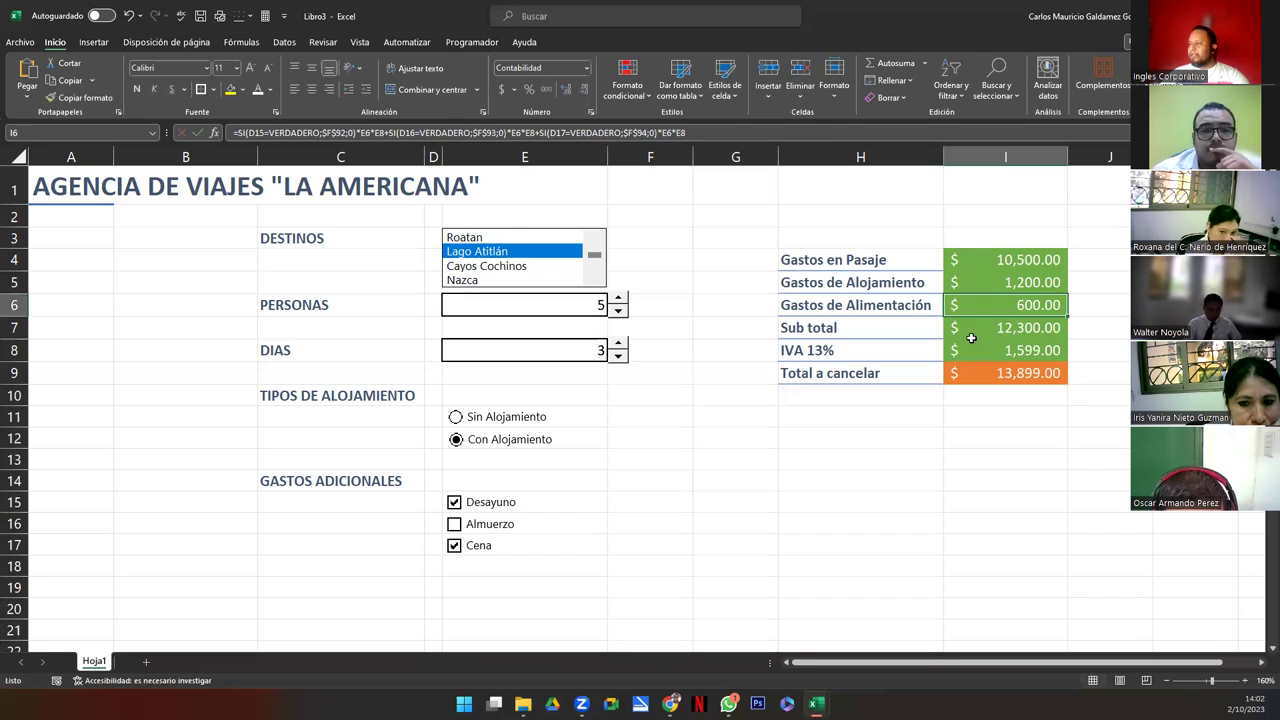
{"action": "left_click", "coordinate": [971, 336]}
{"action": "double_click", "coordinate": [970, 328]}
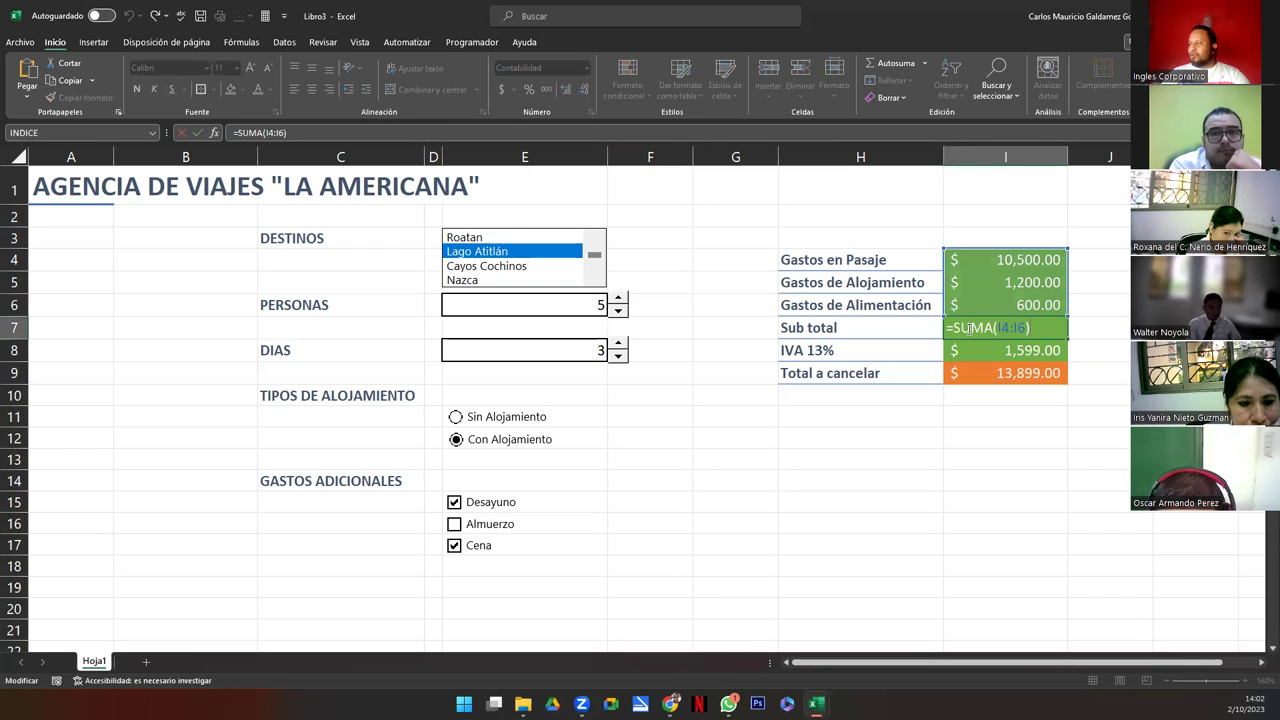
{"action": "key", "text": "Return"}
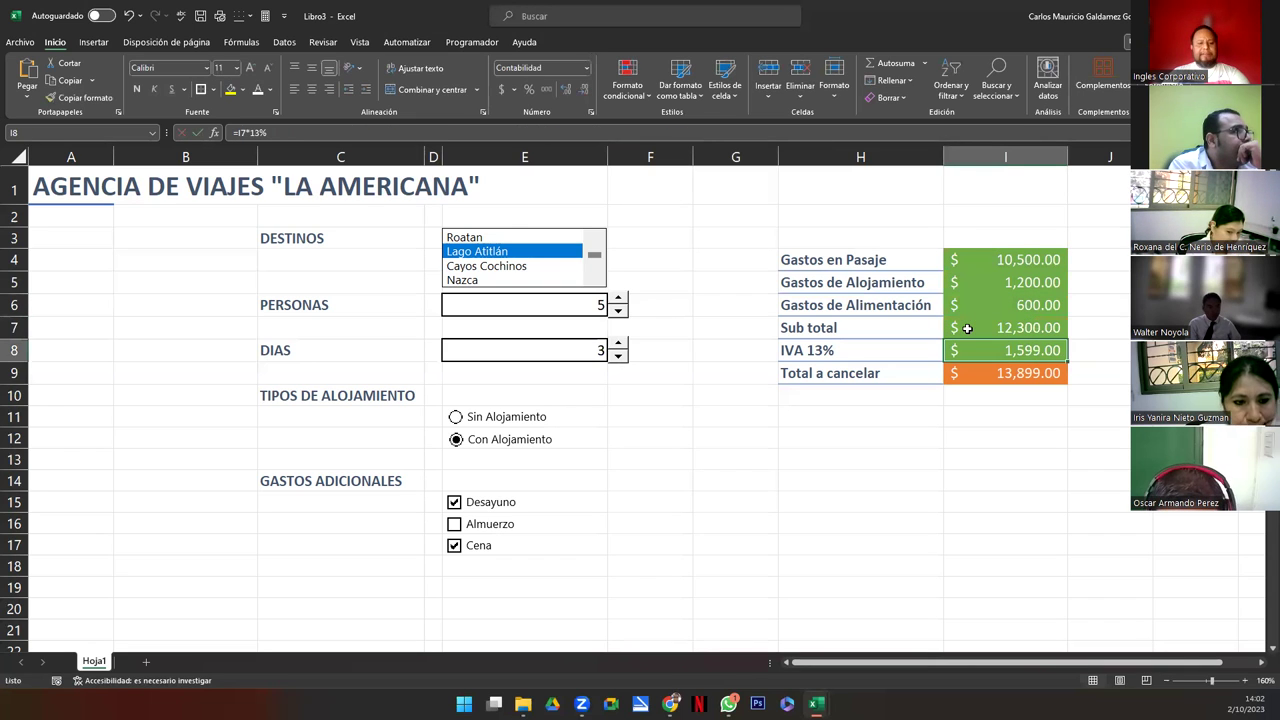
{"action": "key", "text": "F2"}
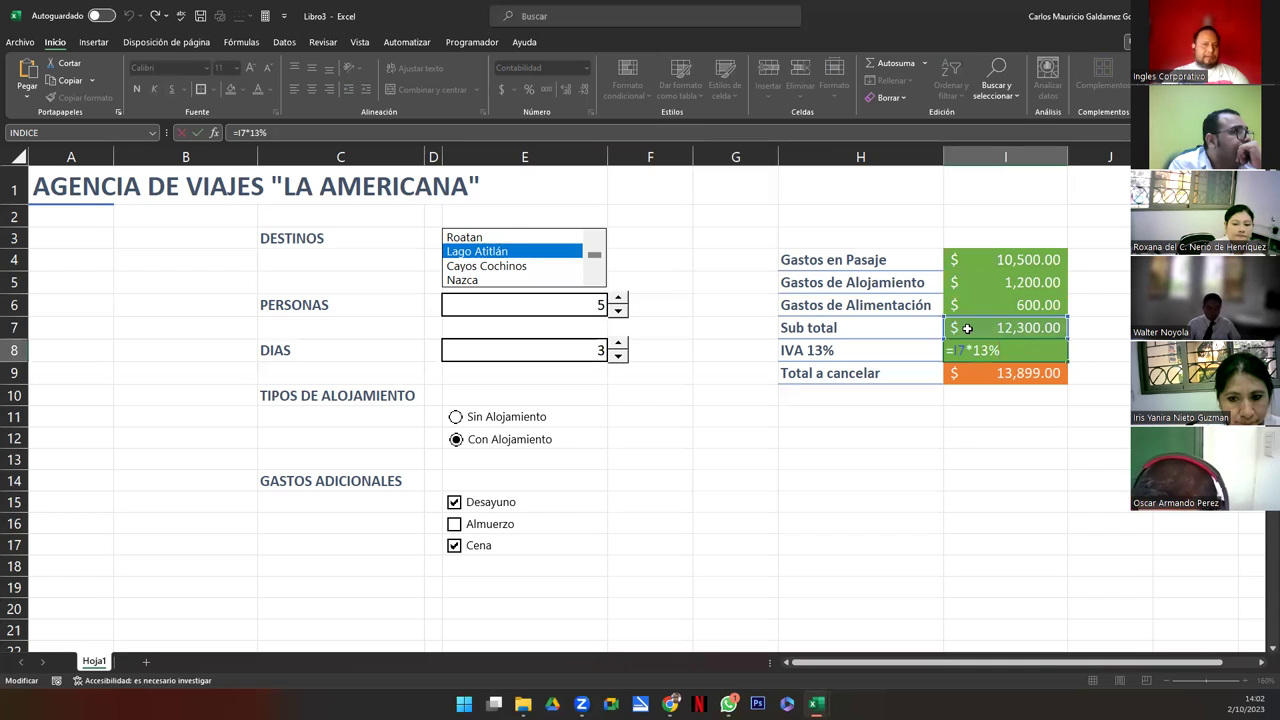
{"action": "key", "text": "Return"}
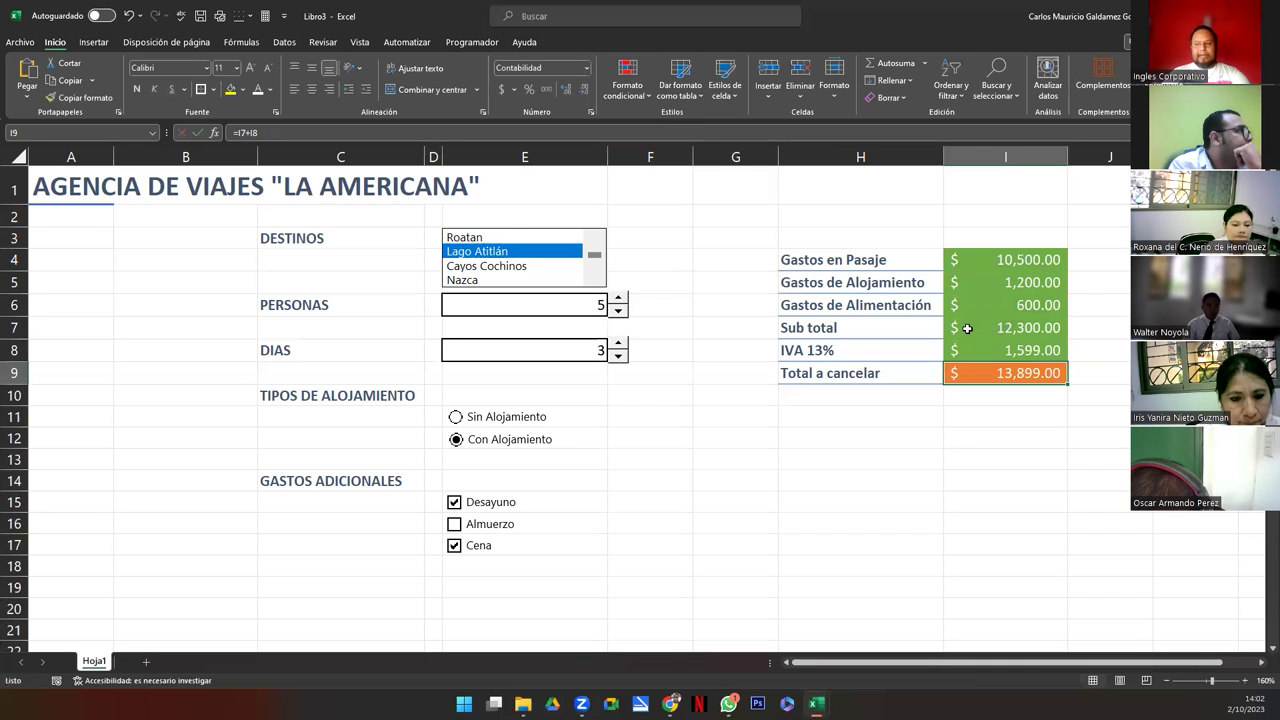
{"action": "key", "text": "F2"}
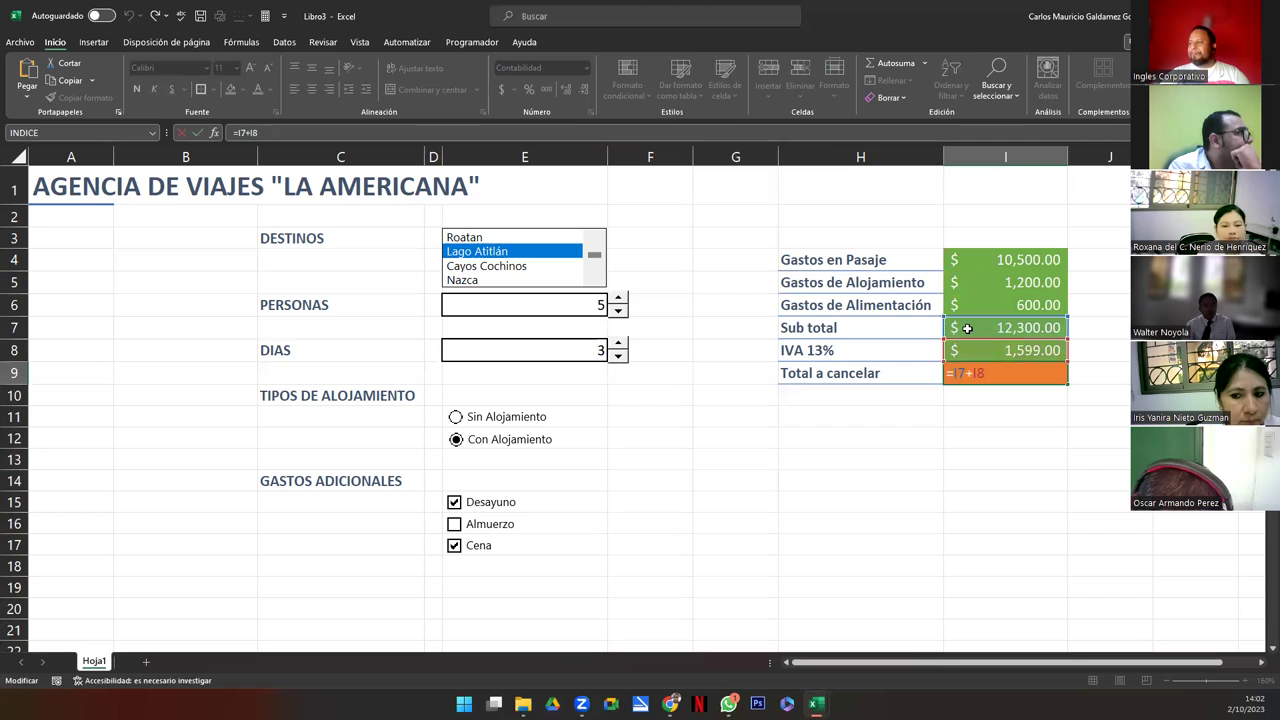
{"action": "key", "text": "Return"}
Try Cayos Cochinos, Nazca, San Blas, La merced, then Corn Islan ($12,204.00), and scroll toward the cost tables
{"action": "left_click", "coordinate": [830, 569]}
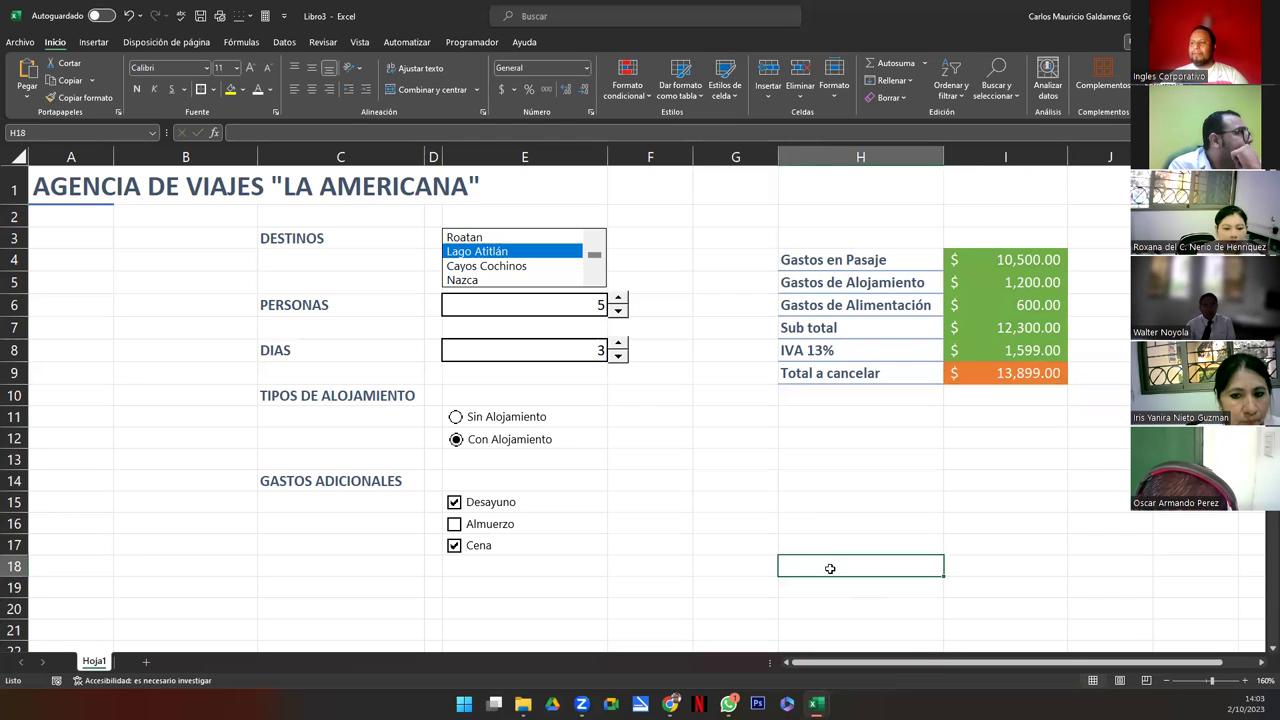
{"action": "left_click", "coordinate": [507, 269]}
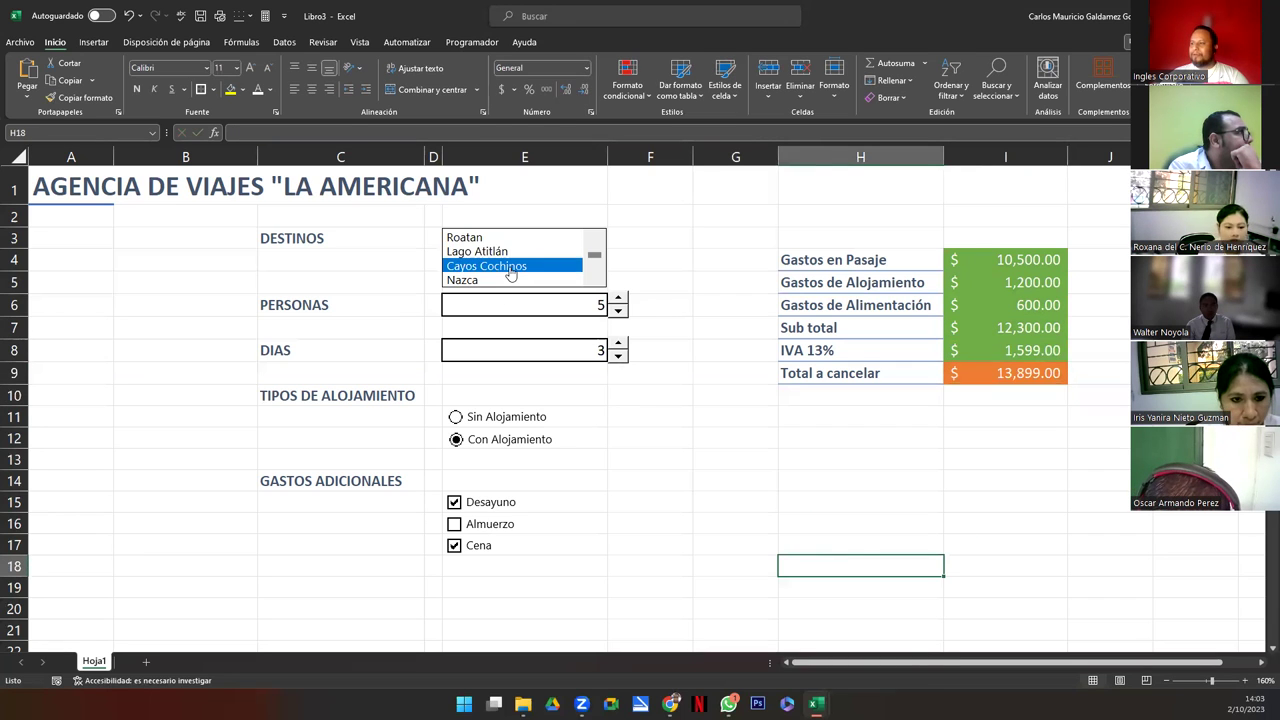
{"action": "left_click", "coordinate": [483, 281]}
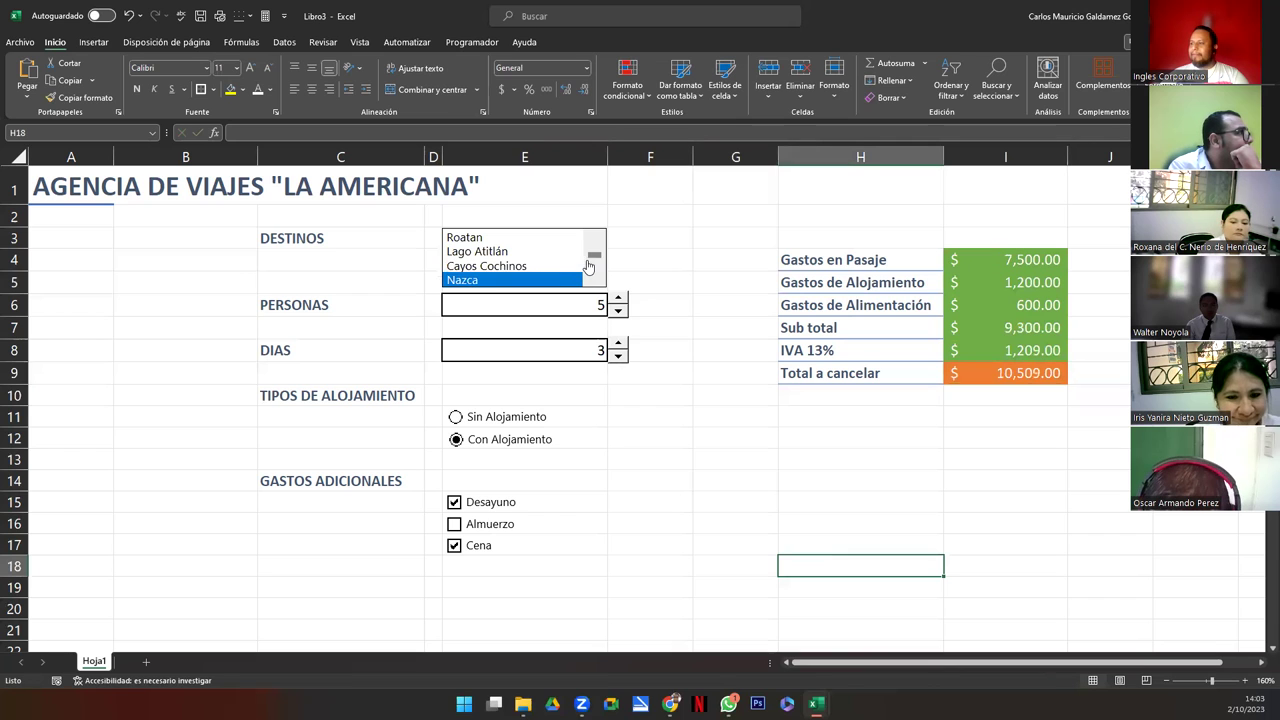
{"action": "left_click", "coordinate": [594, 268]}
{"action": "left_click", "coordinate": [516, 254]}
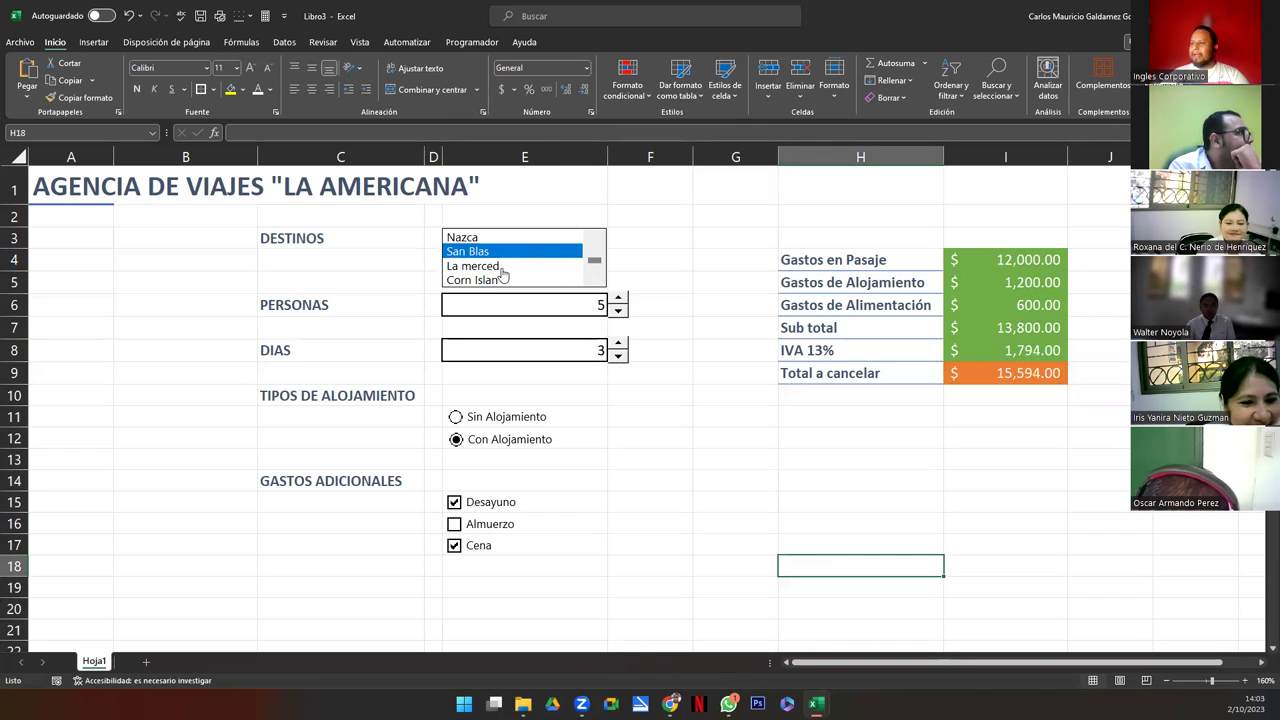
{"action": "left_click", "coordinate": [503, 268]}
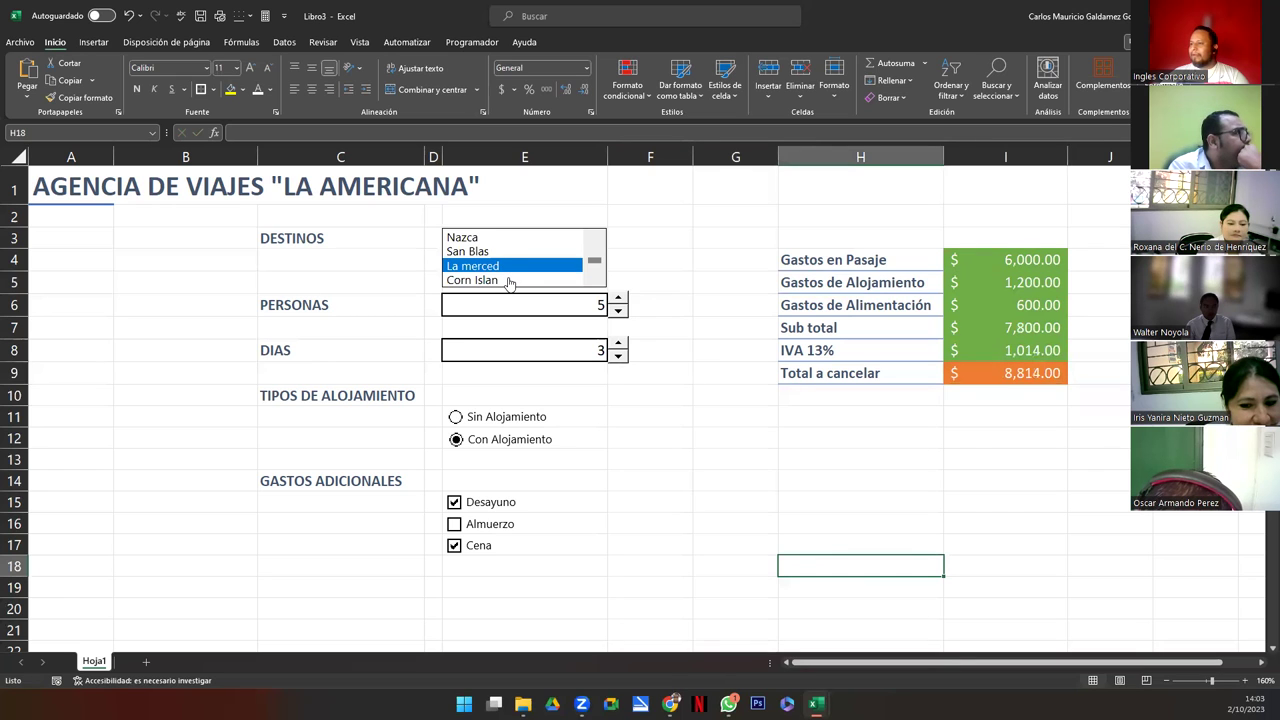
{"action": "left_click", "coordinate": [513, 281]}
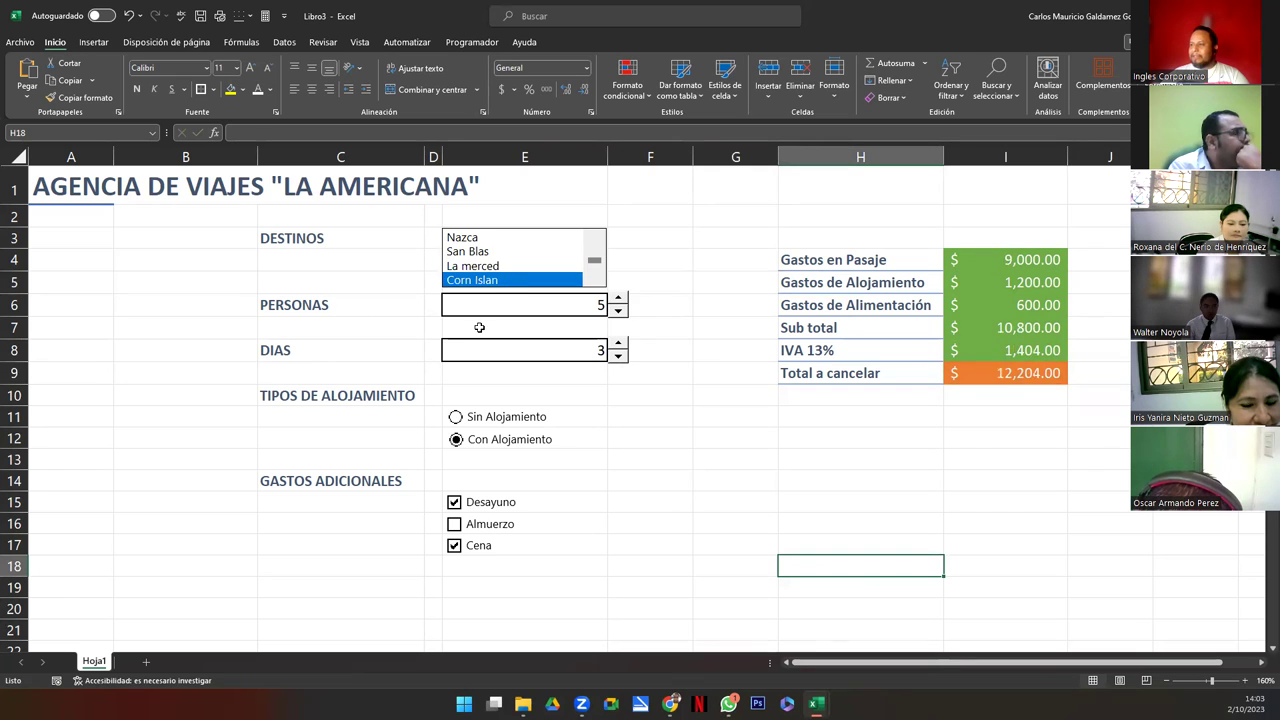
{"action": "scroll", "coordinate": [212, 552], "scroll_direction": "down", "scroll_amount": 10}
Correct the misspelled 'Corn Islan' entry in B97 to 'Corn Island'
{"action": "scroll", "coordinate": [214, 551], "scroll_direction": "down", "scroll_amount": 15}
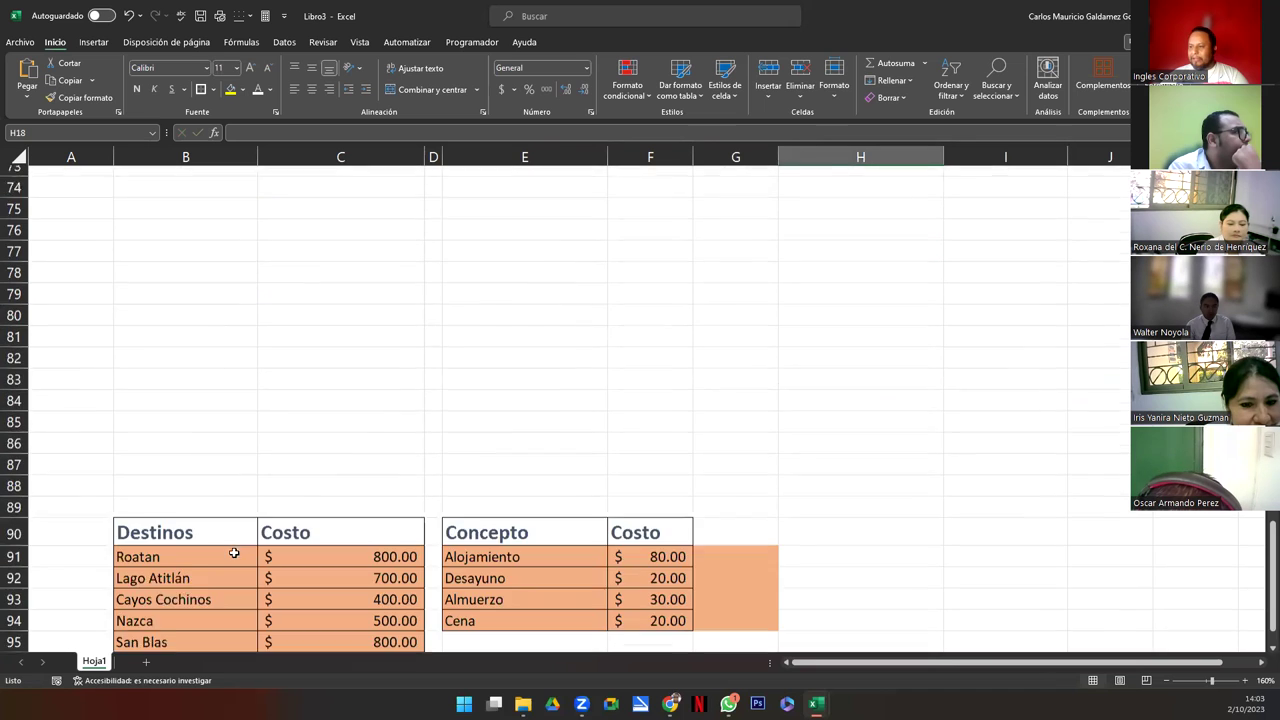
{"action": "scroll", "coordinate": [211, 399], "scroll_direction": "down", "scroll_amount": 5}
{"action": "double_click", "coordinate": [193, 340]}
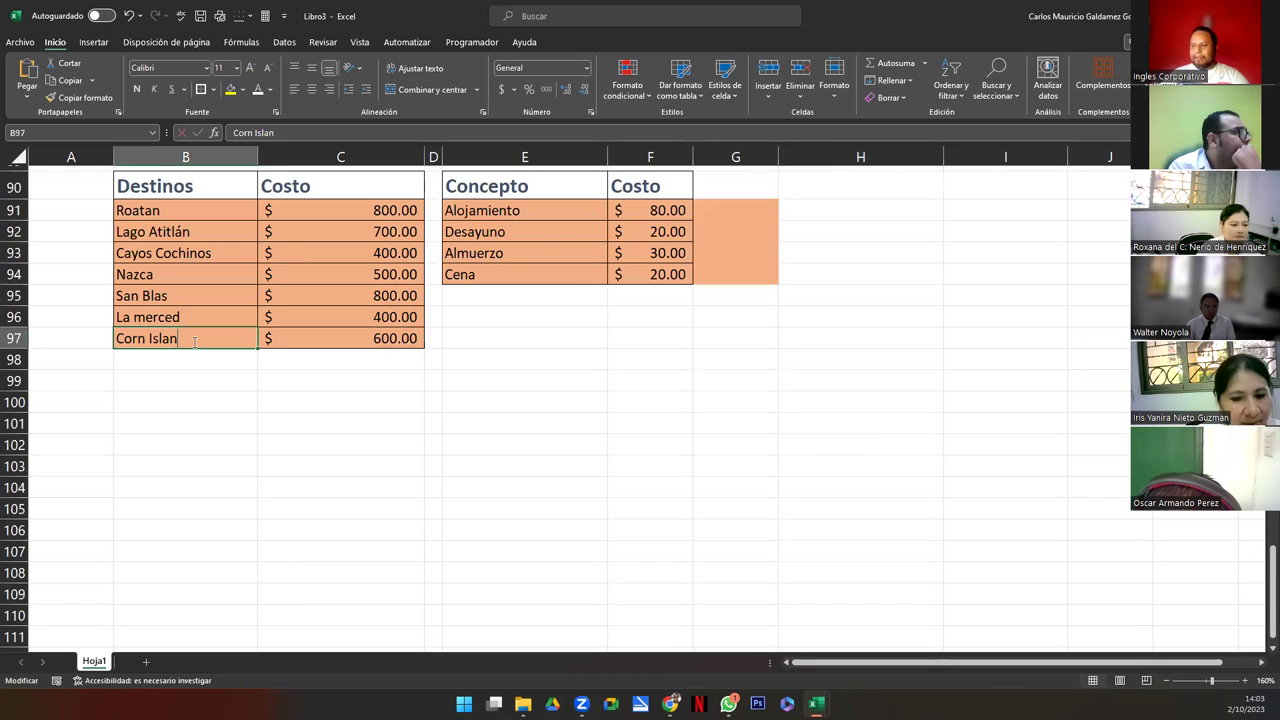
{"action": "type", "text": "d"}
{"action": "key", "text": "Return"}
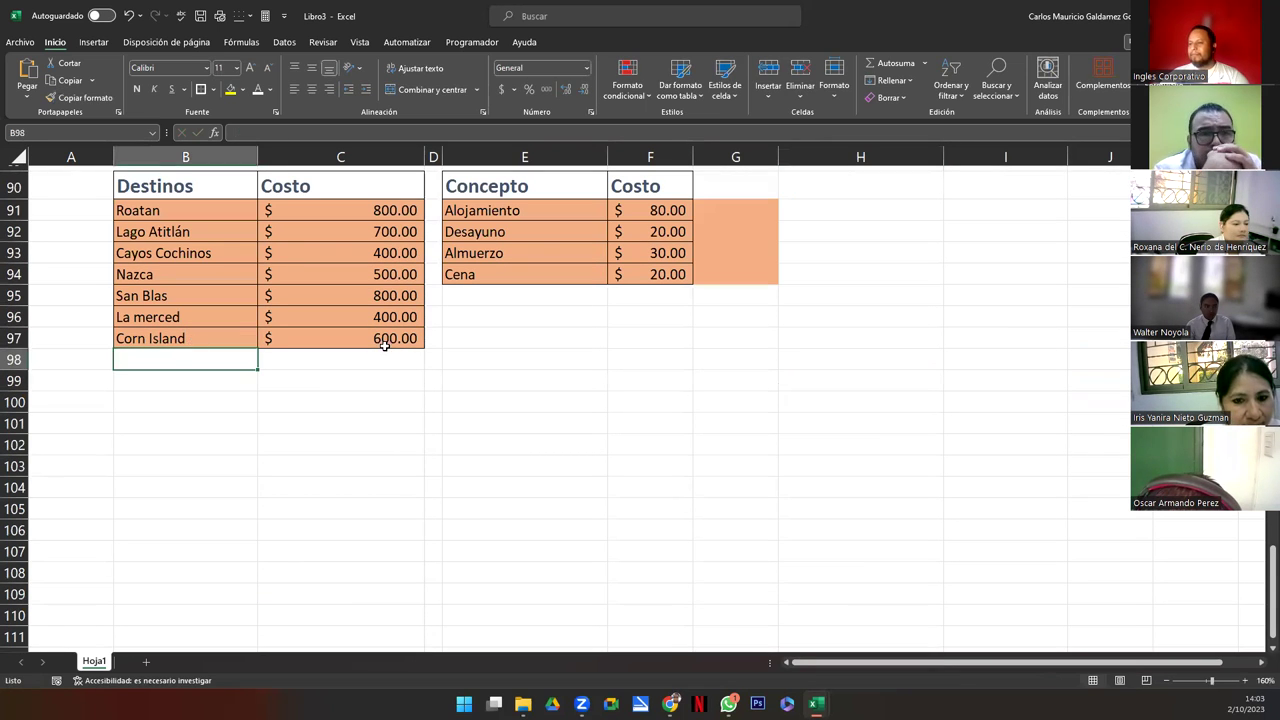
Test the destination list box with La merced, Corn Island, San Blas, then Corn Island again
{"action": "left_click", "coordinate": [191, 318]}
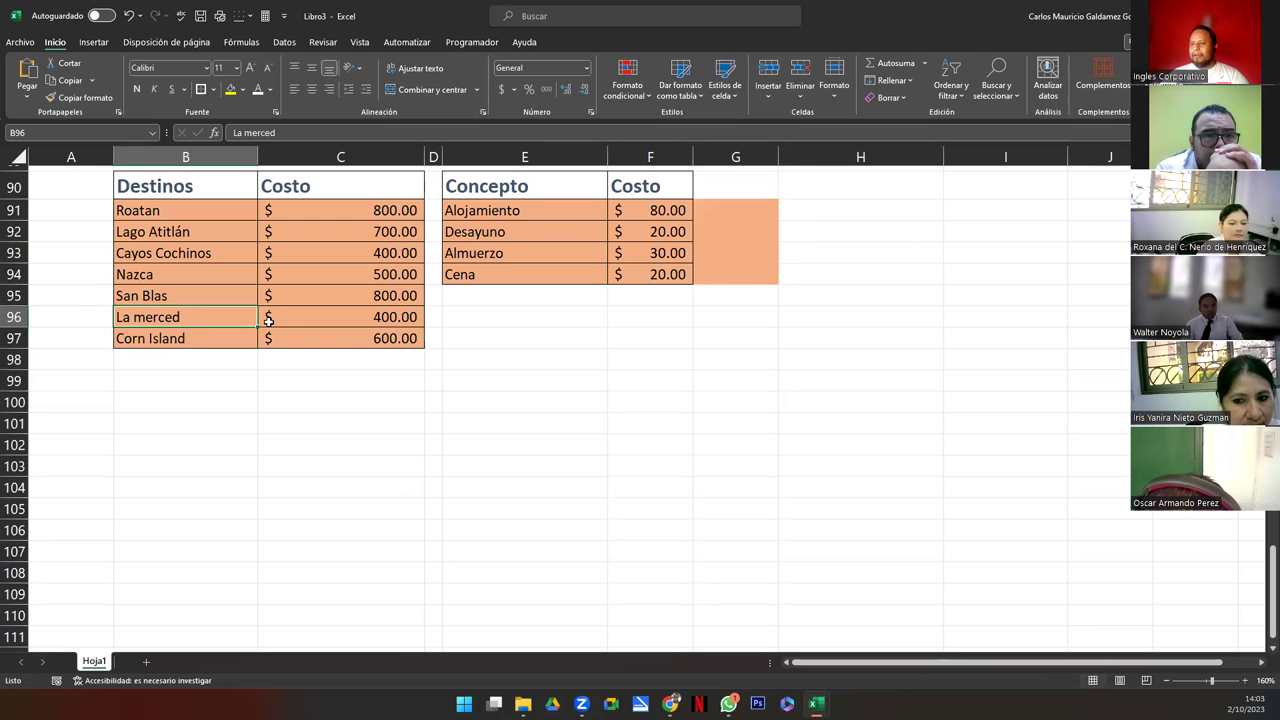
{"action": "scroll", "coordinate": [389, 346], "scroll_direction": "up", "scroll_amount": 20}
{"action": "scroll", "coordinate": [593, 292], "scroll_direction": "up", "scroll_amount": 5}
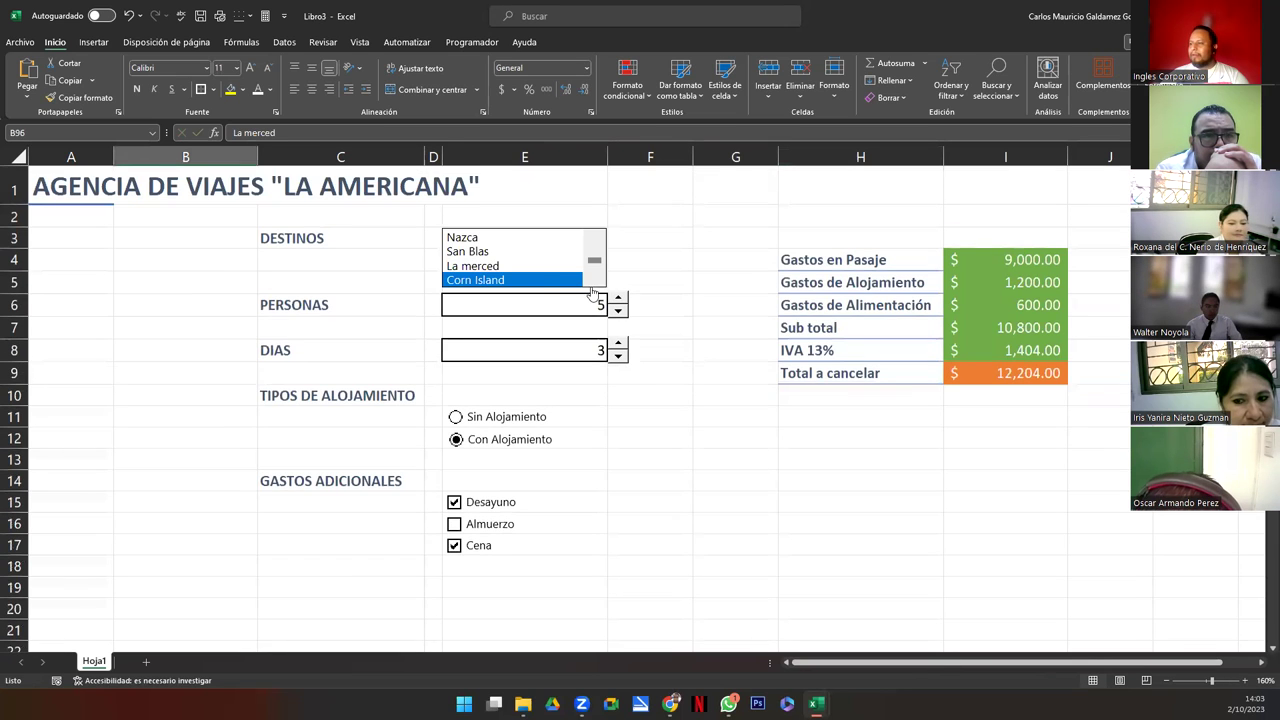
{"action": "left_click", "coordinate": [492, 266]}
{"action": "left_click", "coordinate": [500, 281]}
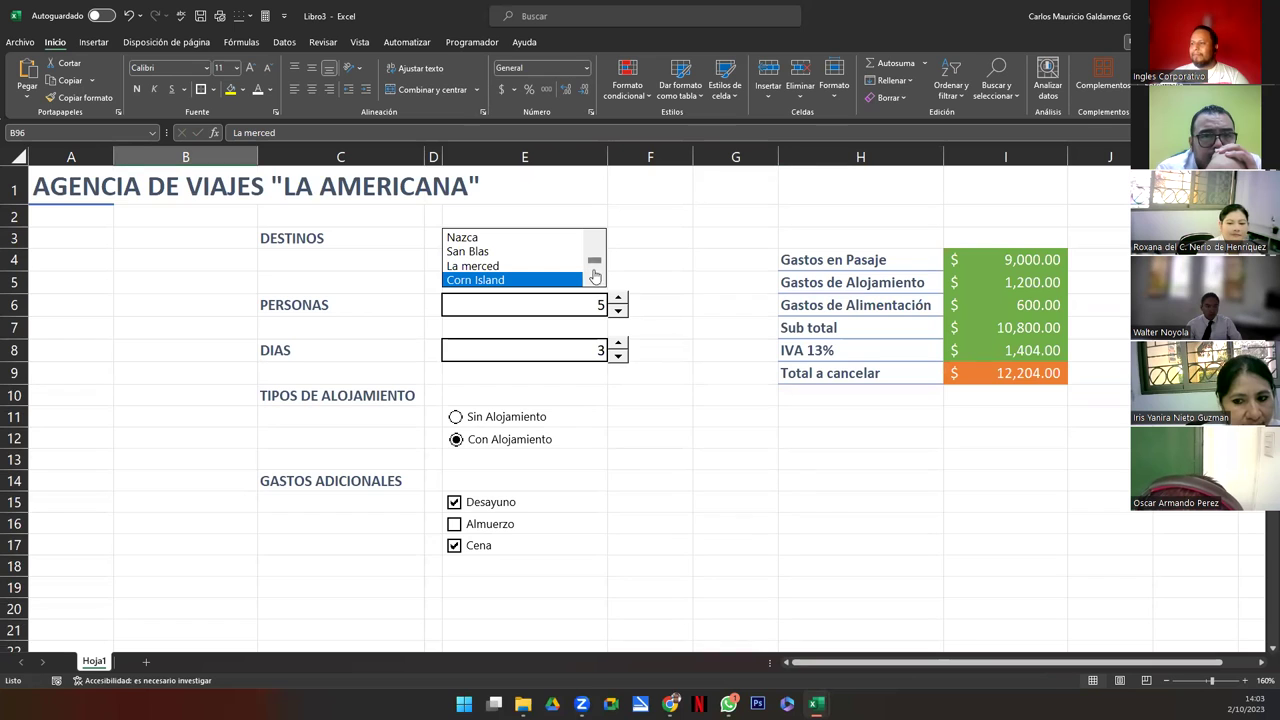
{"action": "left_click", "coordinate": [481, 253]}
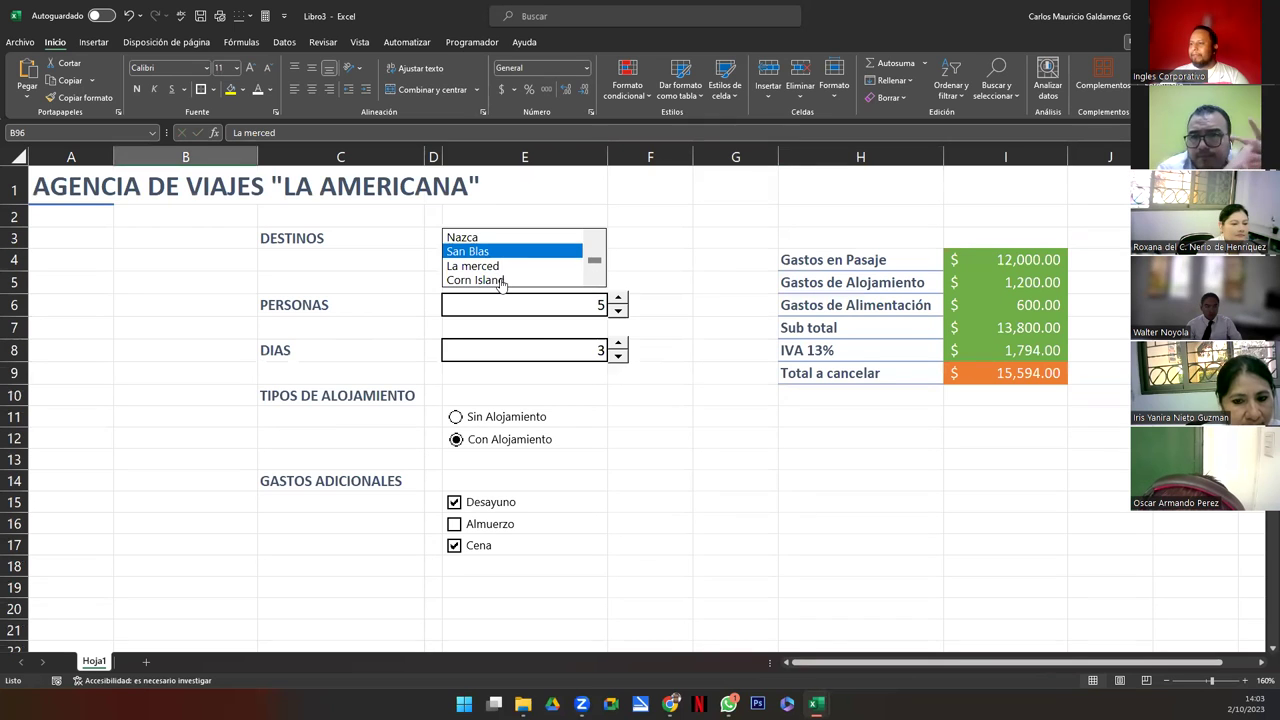
{"action": "left_click", "coordinate": [503, 282]}
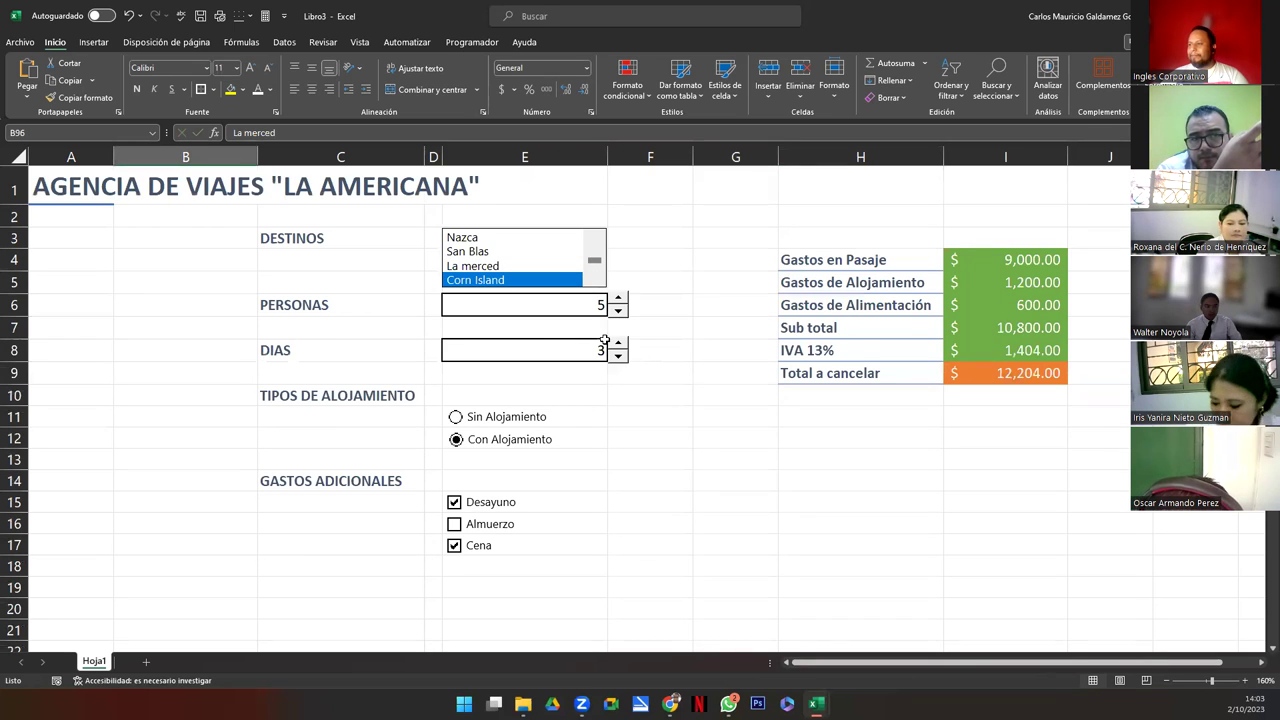
Quote Roatan for 1 person, 1 day with Almuerzo included, giving a total of 1,073.50
{"action": "left_click", "coordinate": [619, 312]}
{"action": "left_click", "coordinate": [619, 312]}
{"action": "left_click", "coordinate": [619, 312]}
{"action": "left_click", "coordinate": [619, 312]}
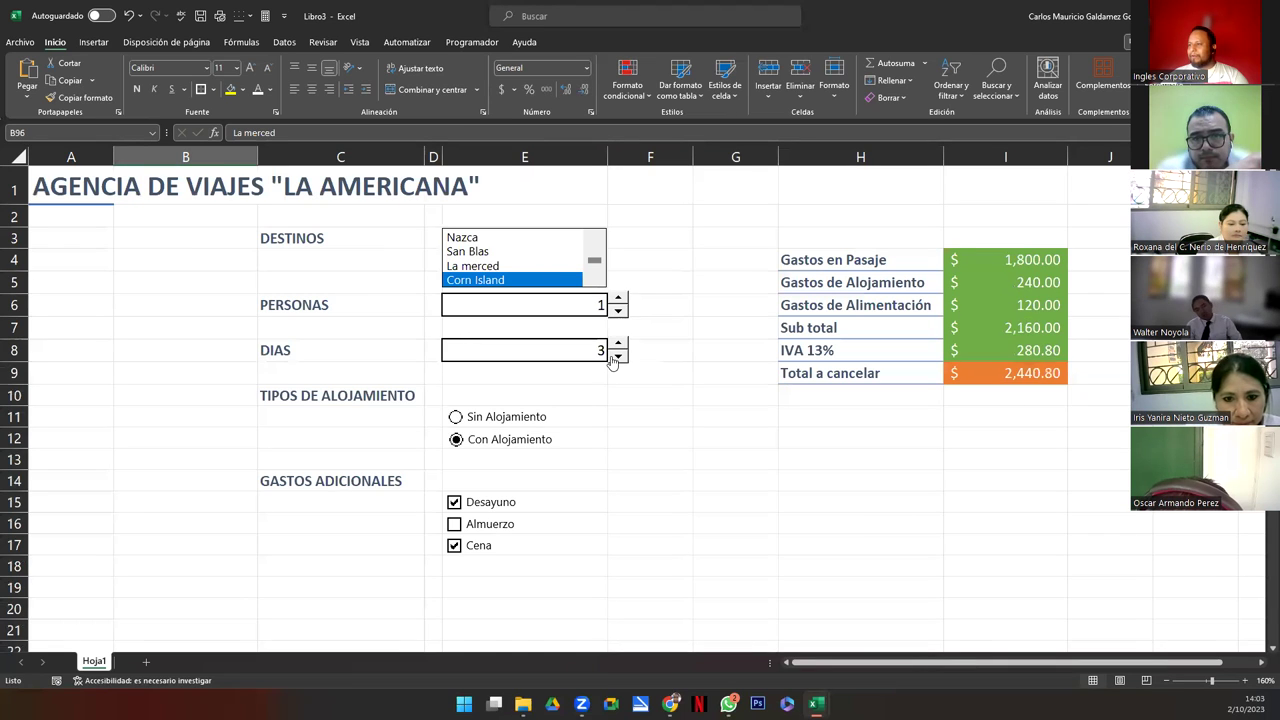
{"action": "left_click", "coordinate": [618, 356]}
{"action": "left_click", "coordinate": [618, 356]}
{"action": "left_click", "coordinate": [455, 530]}
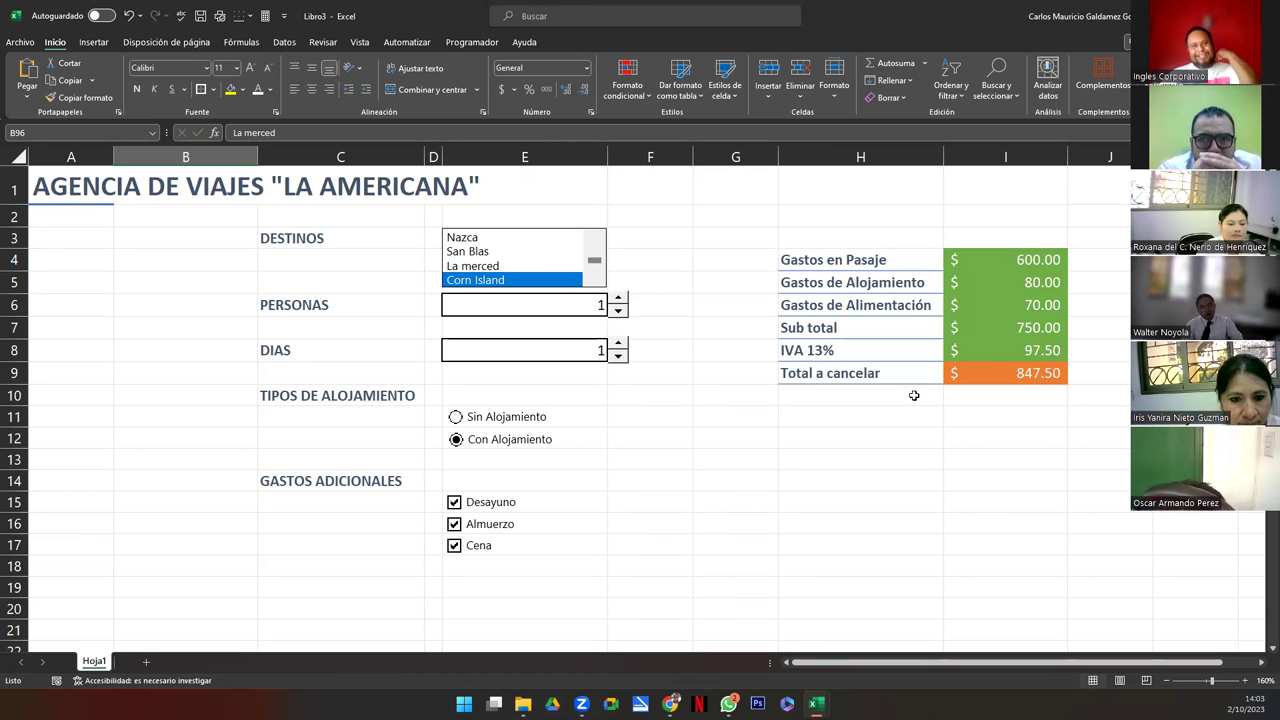
{"action": "left_click", "coordinate": [506, 252]}
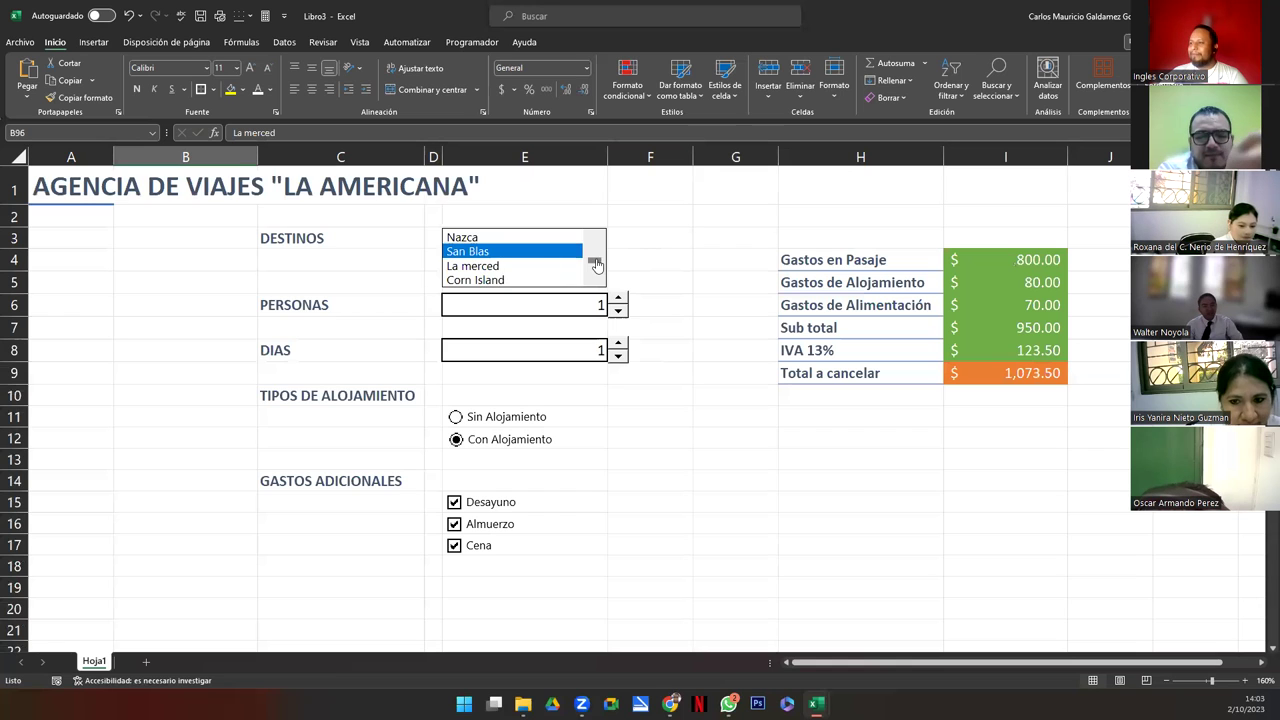
{"action": "left_click_drag", "start_coordinate": [595, 263], "coordinate": [593, 236]}
{"action": "left_click", "coordinate": [530, 239]}
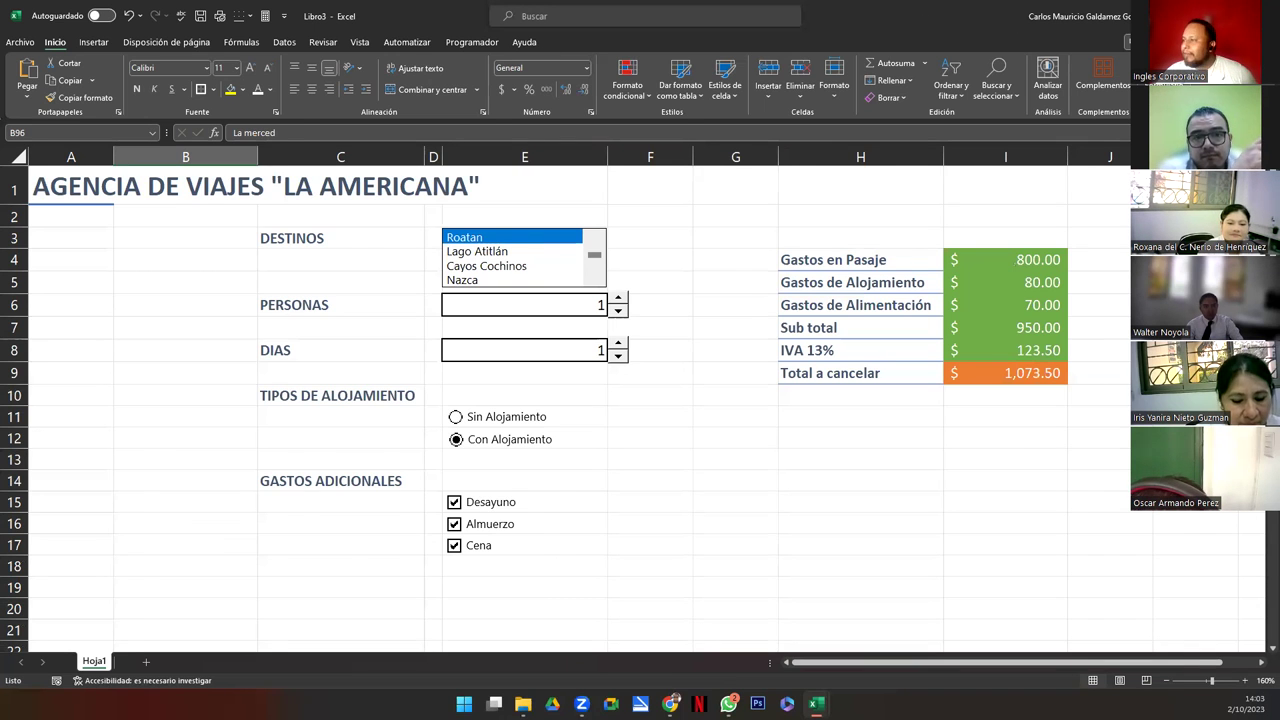
Switch to the Genially presentation and advance past the demonstration slides to ZONA DE CONSULTAS
{"action": "key", "text": "alt+Tab"}
{"action": "key", "text": "alt+Tab"}
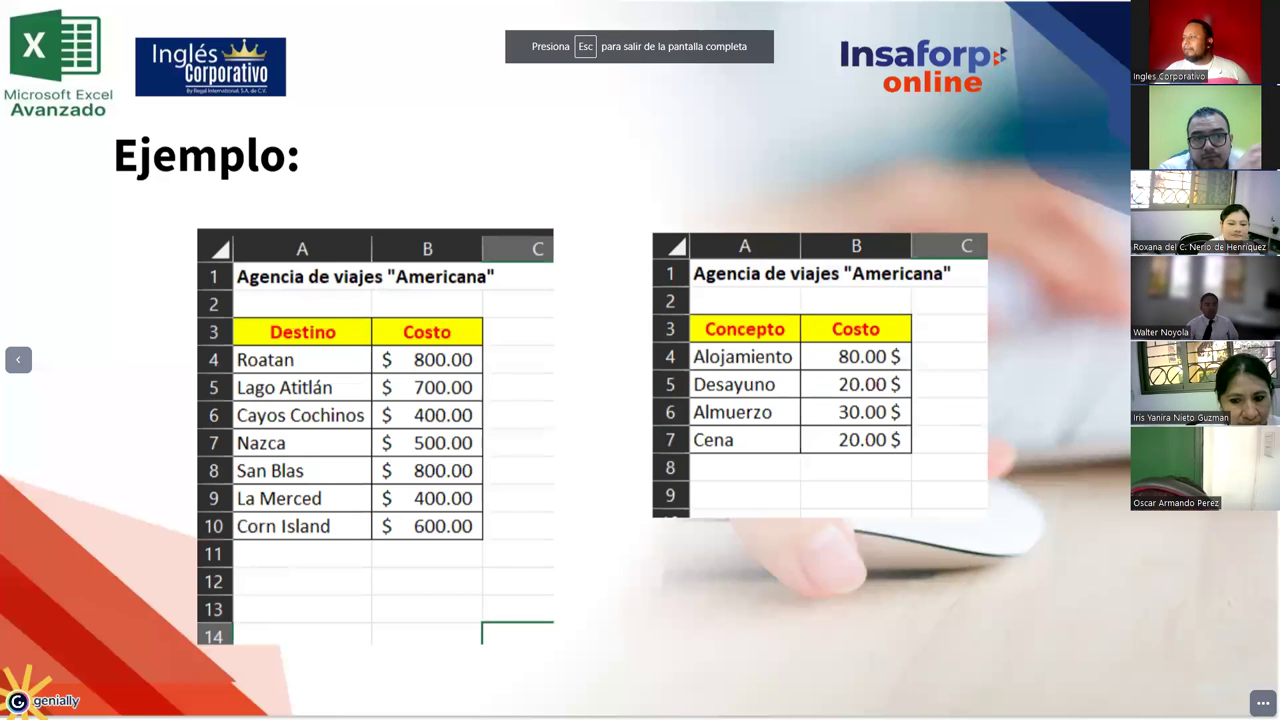
{"action": "key", "text": "Right"}
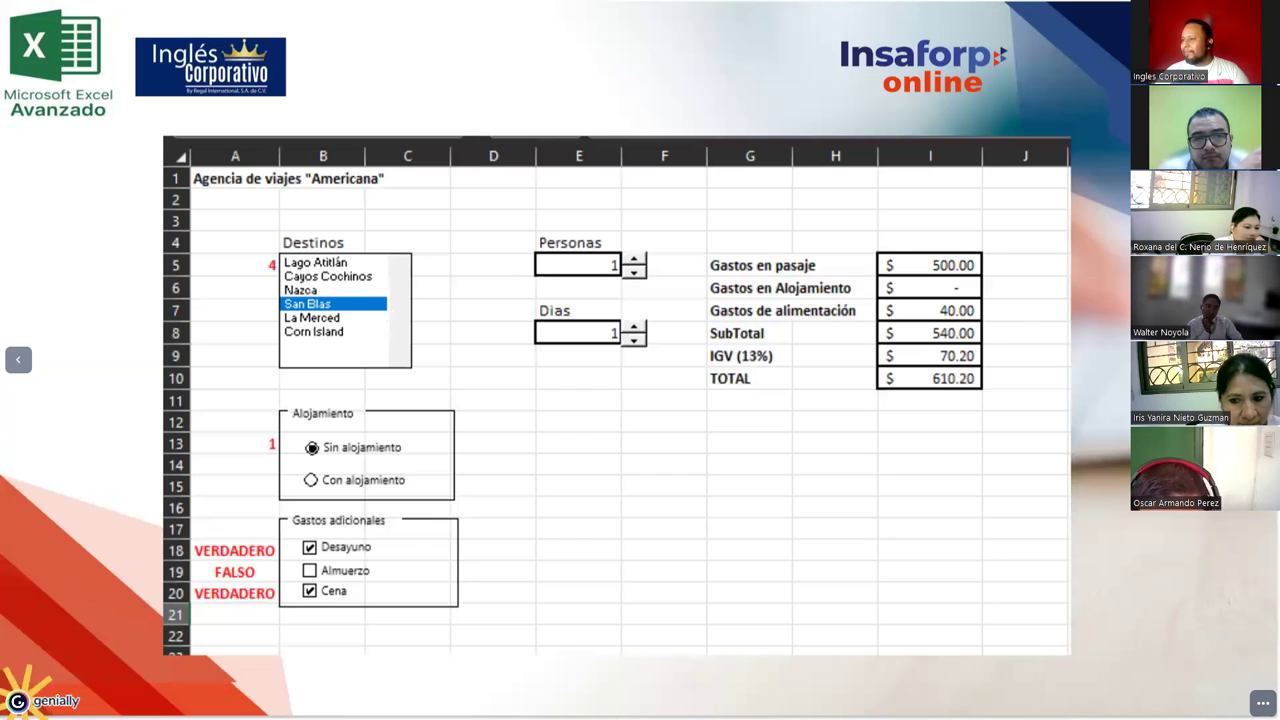
{"action": "key", "text": "Right"}
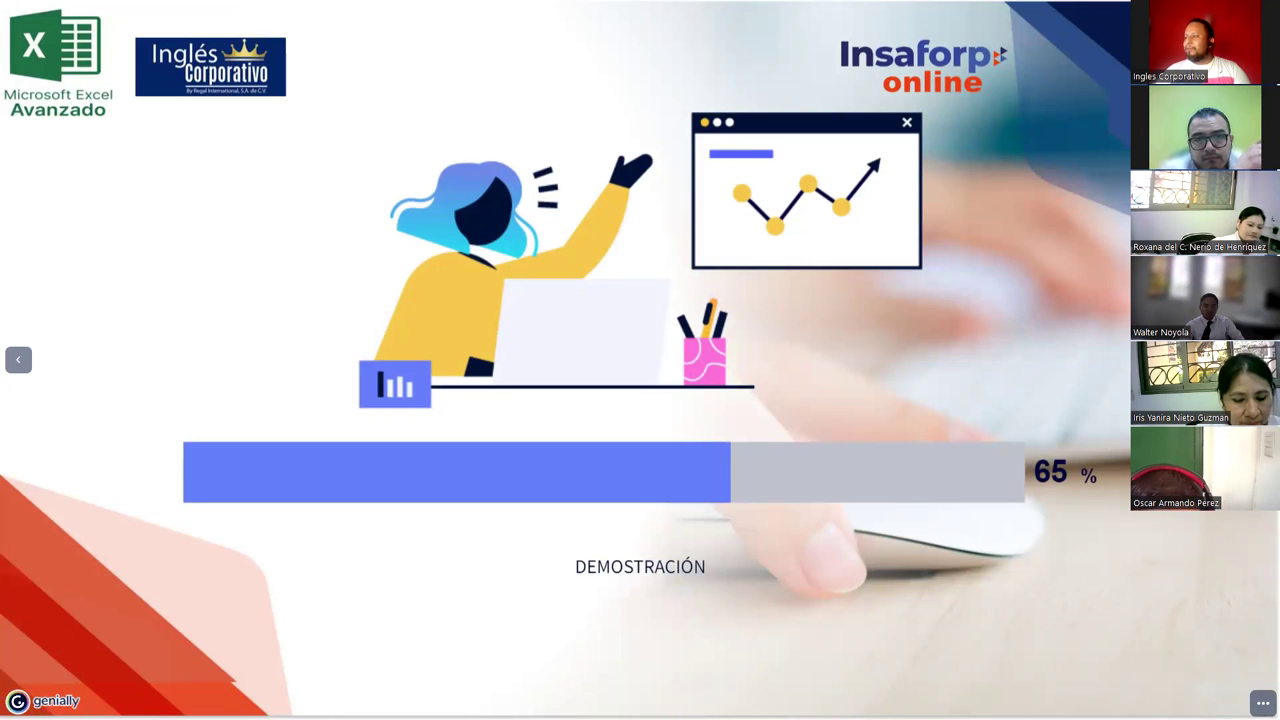
{"action": "key", "text": "Right"}
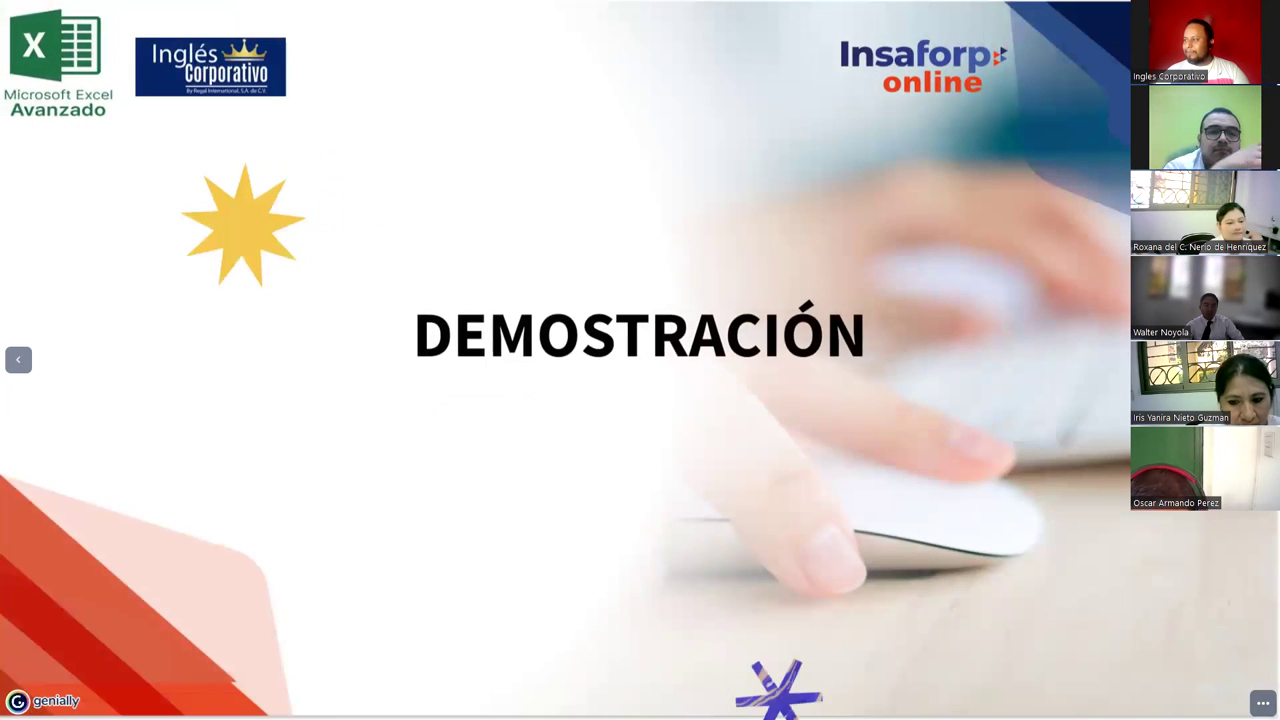
{"action": "key", "text": "Right"}
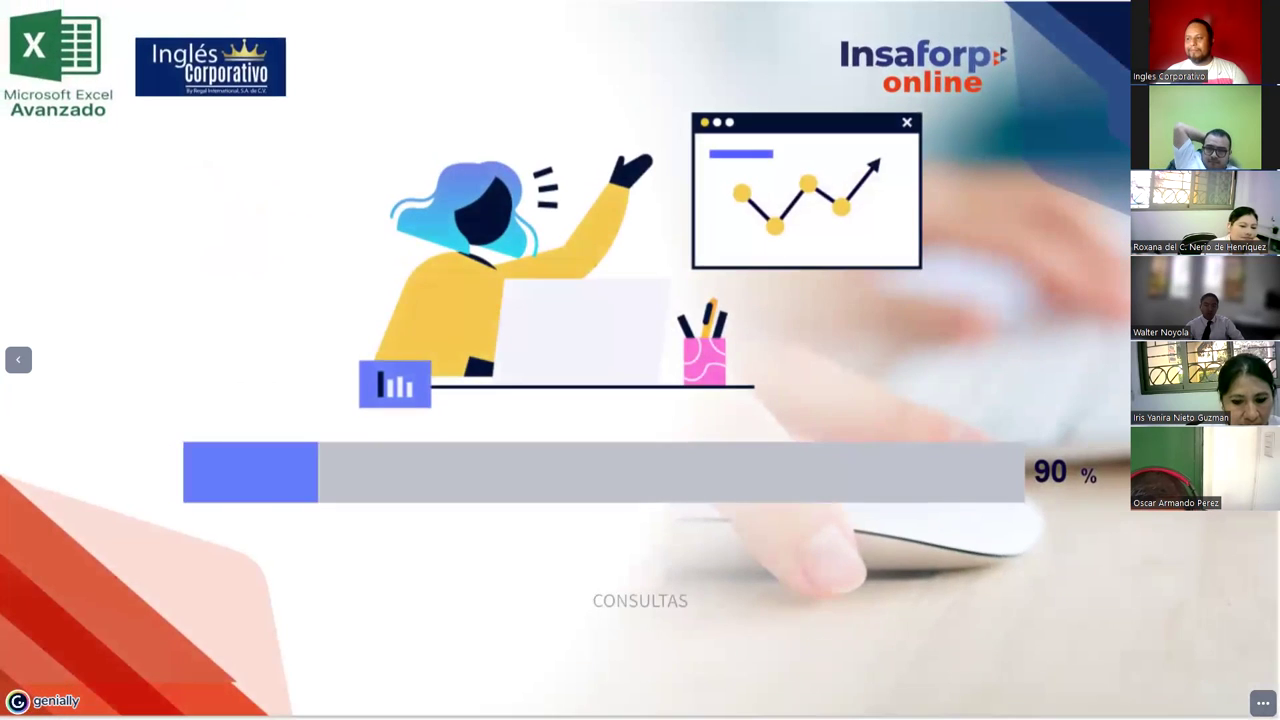
{"action": "key", "text": "Right"}
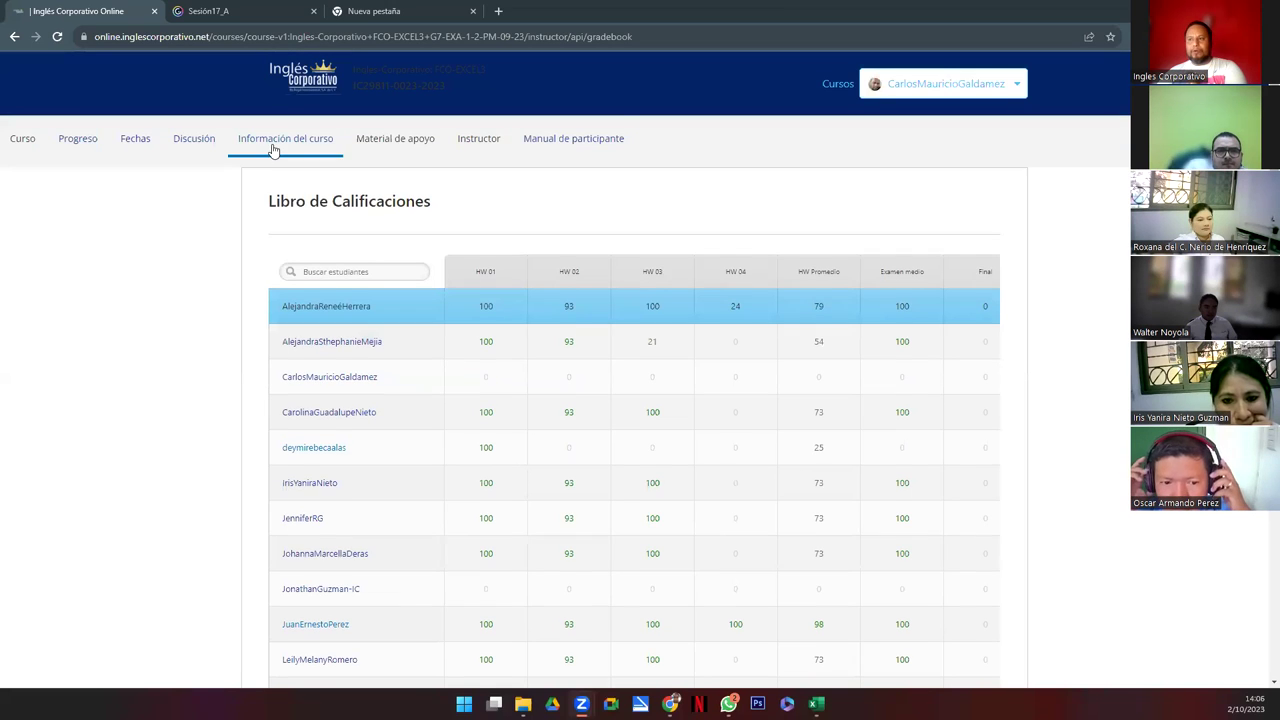
Open the course progress page and highlight the Sección 1 scores
{"action": "left_click", "coordinate": [83, 147]}
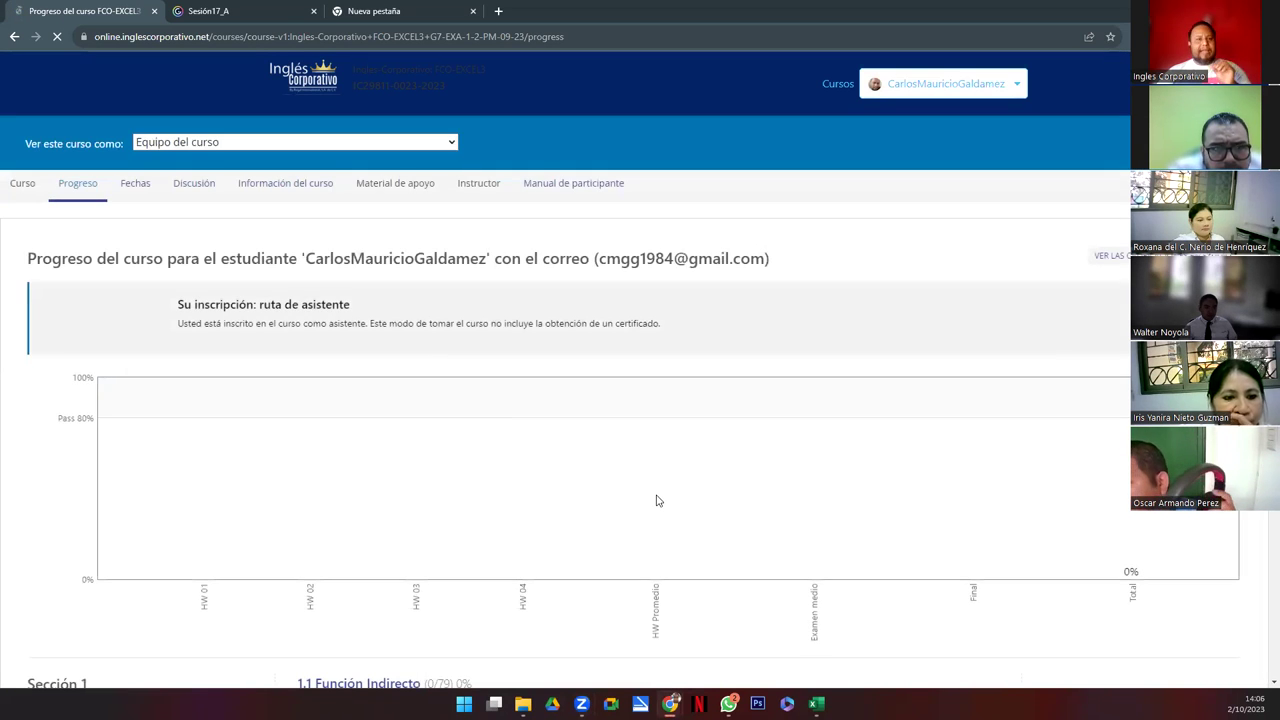
{"action": "scroll", "coordinate": [675, 445], "scroll_direction": "down", "scroll_amount": 3}
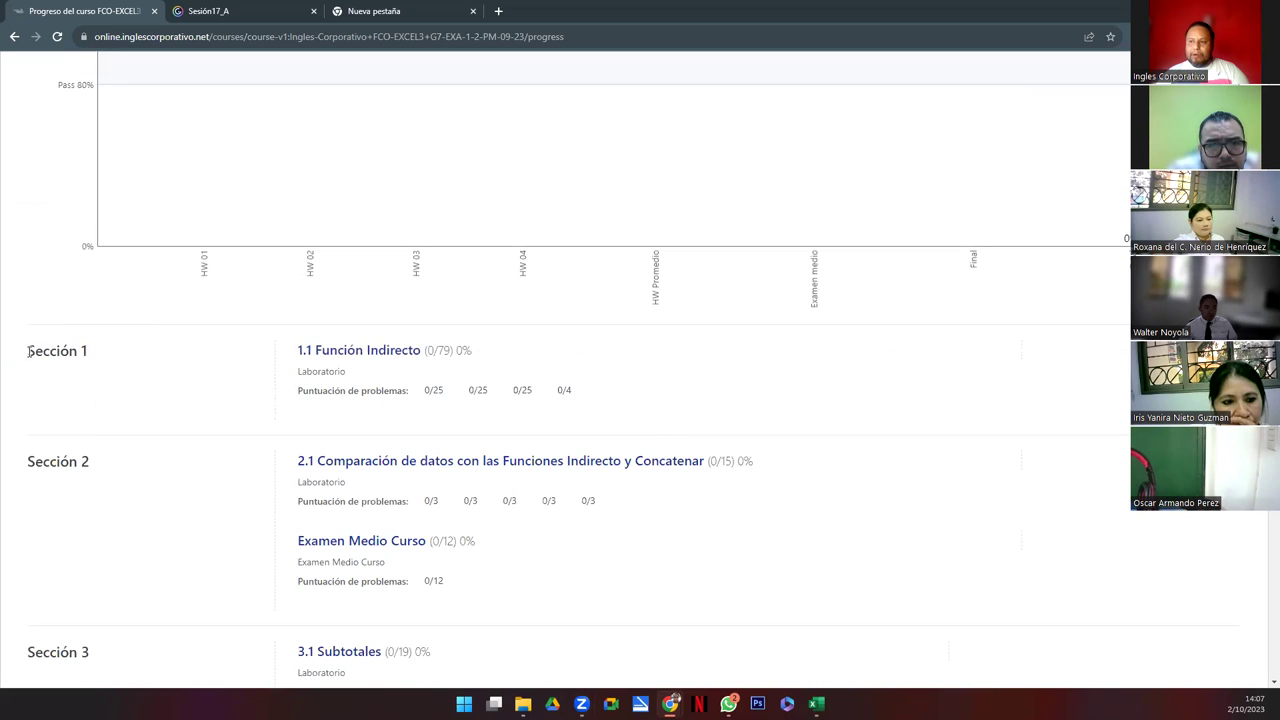
{"action": "left_click_drag", "start_coordinate": [29, 351], "coordinate": [651, 400]}
{"action": "left_click", "coordinate": [573, 419]}
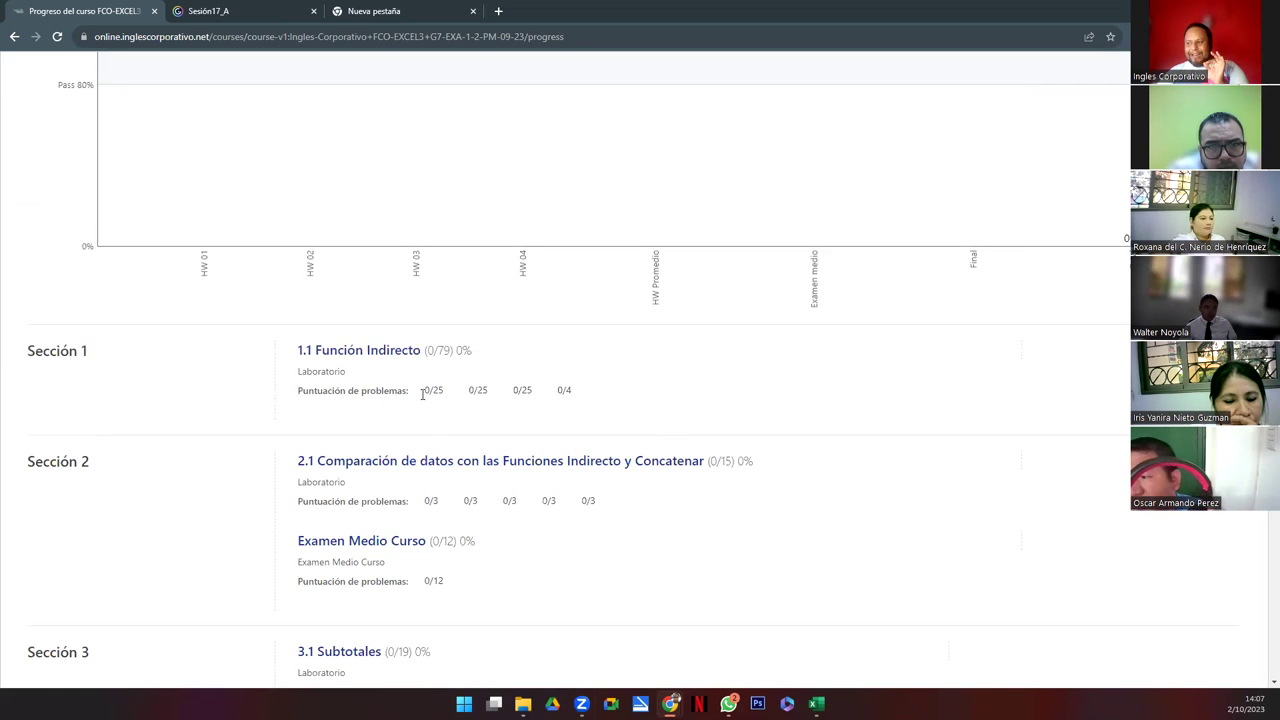
Highlight the 0/25 score, the Función Indirecto problem scores and the Sección 2 lab scores
{"action": "left_click_drag", "start_coordinate": [432, 391], "coordinate": [449, 398]}
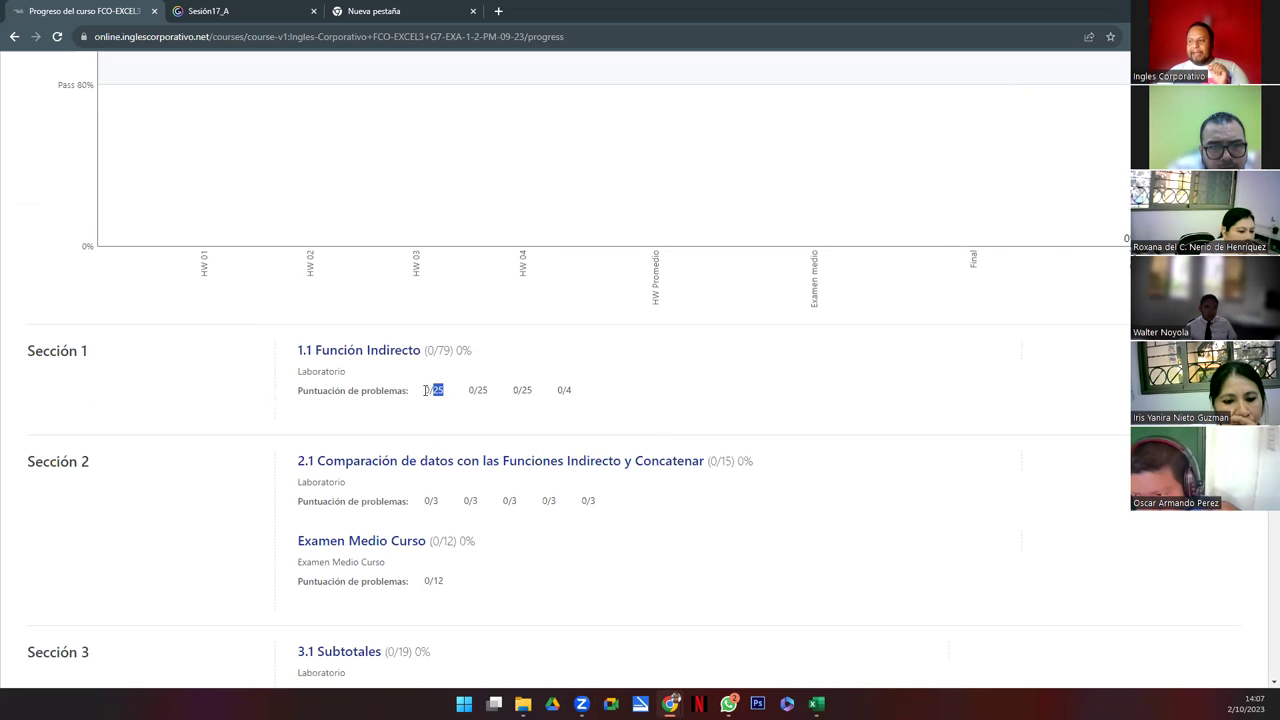
{"action": "left_click_drag", "start_coordinate": [425, 390], "coordinate": [431, 390]}
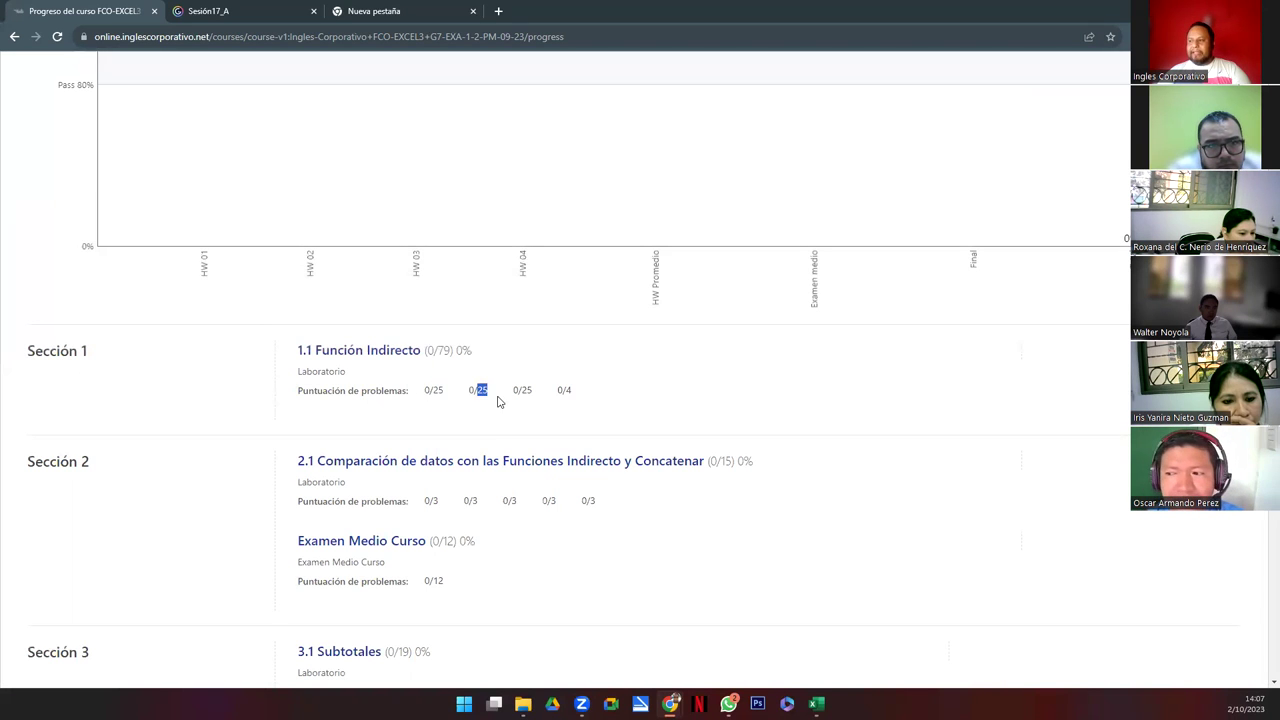
{"action": "mouse_move", "coordinate": [568, 390]}
{"action": "left_mouse_down"}
{"action": "mouse_move", "coordinate": [580, 397]}
{"action": "mouse_move", "coordinate": [563, 390]}
{"action": "left_mouse_up"}
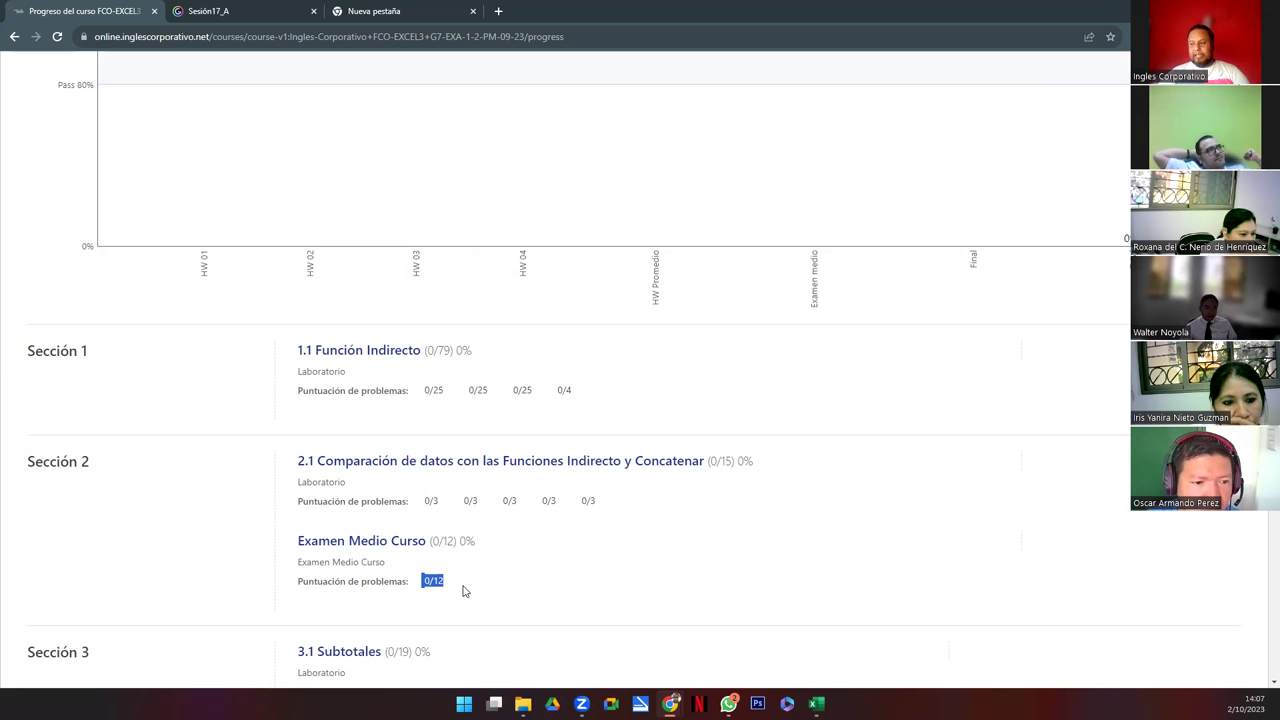
{"action": "left_click_drag", "start_coordinate": [426, 500], "coordinate": [552, 496]}
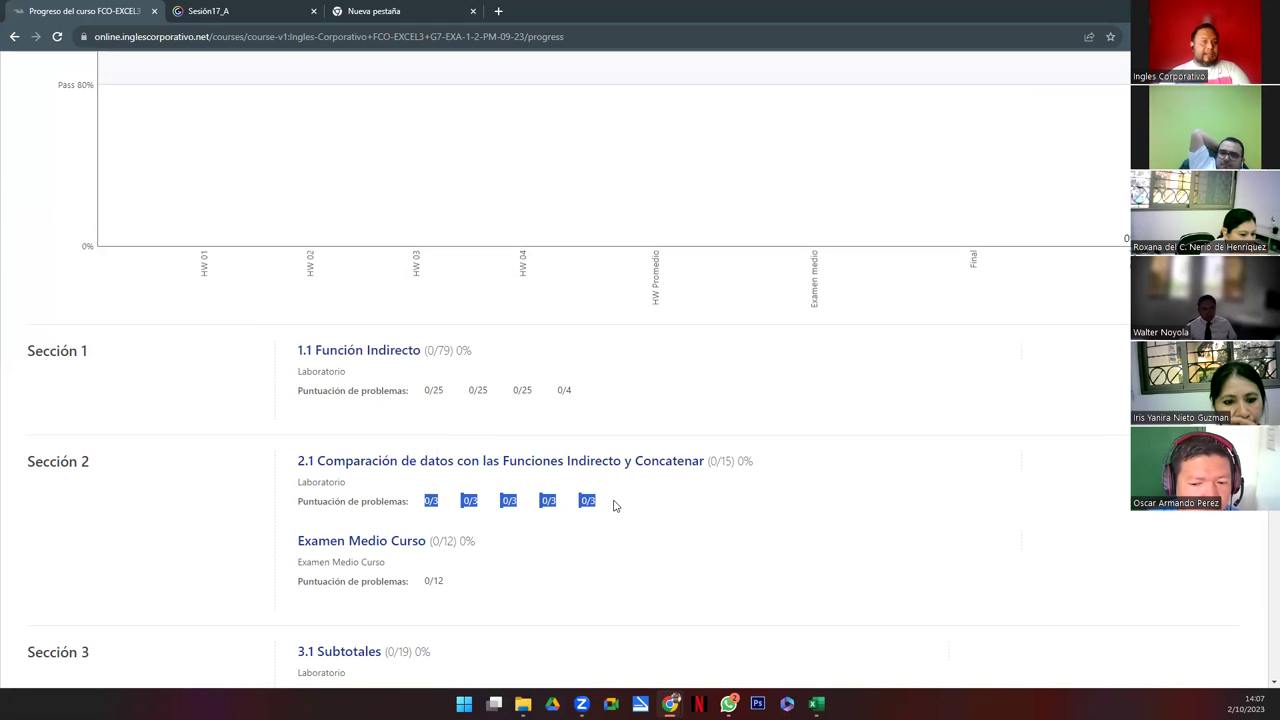
Highlight the Sección 3 scores and Examen Final 0/15, then the progress chart's axis labels
{"action": "scroll", "coordinate": [583, 560], "scroll_direction": "down", "scroll_amount": 3}
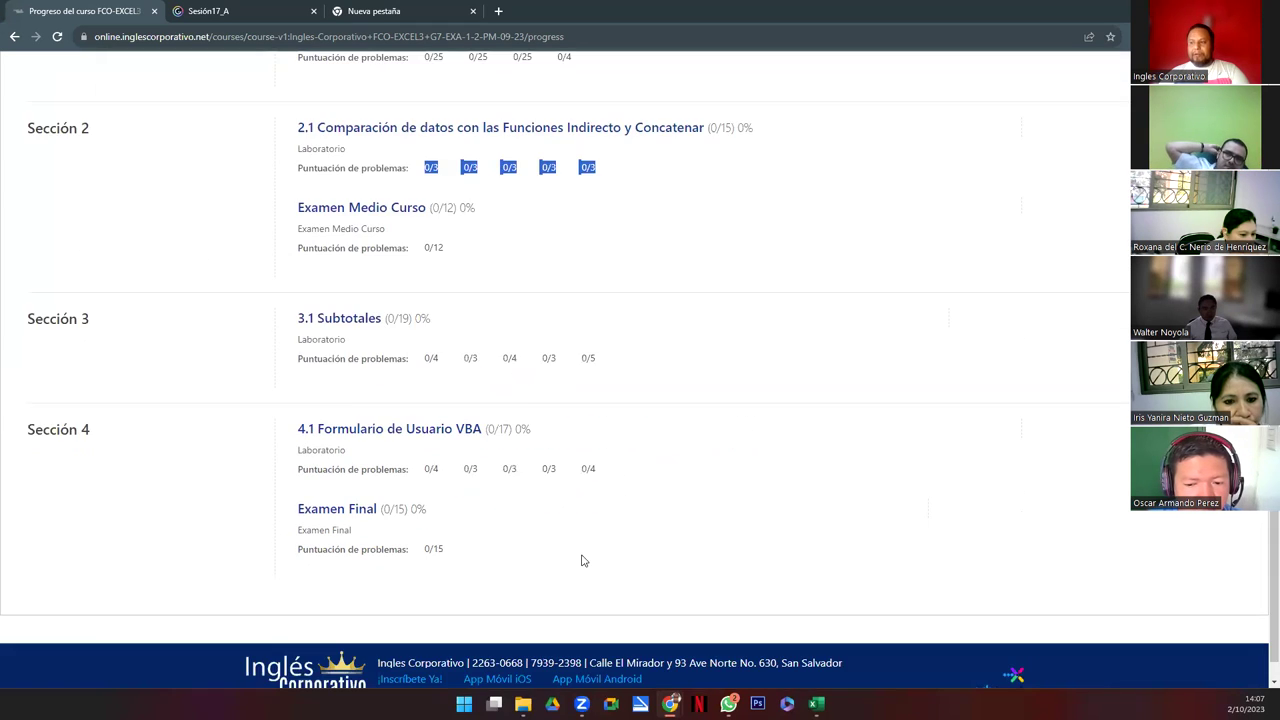
{"action": "left_click_drag", "start_coordinate": [407, 370], "coordinate": [625, 369]}
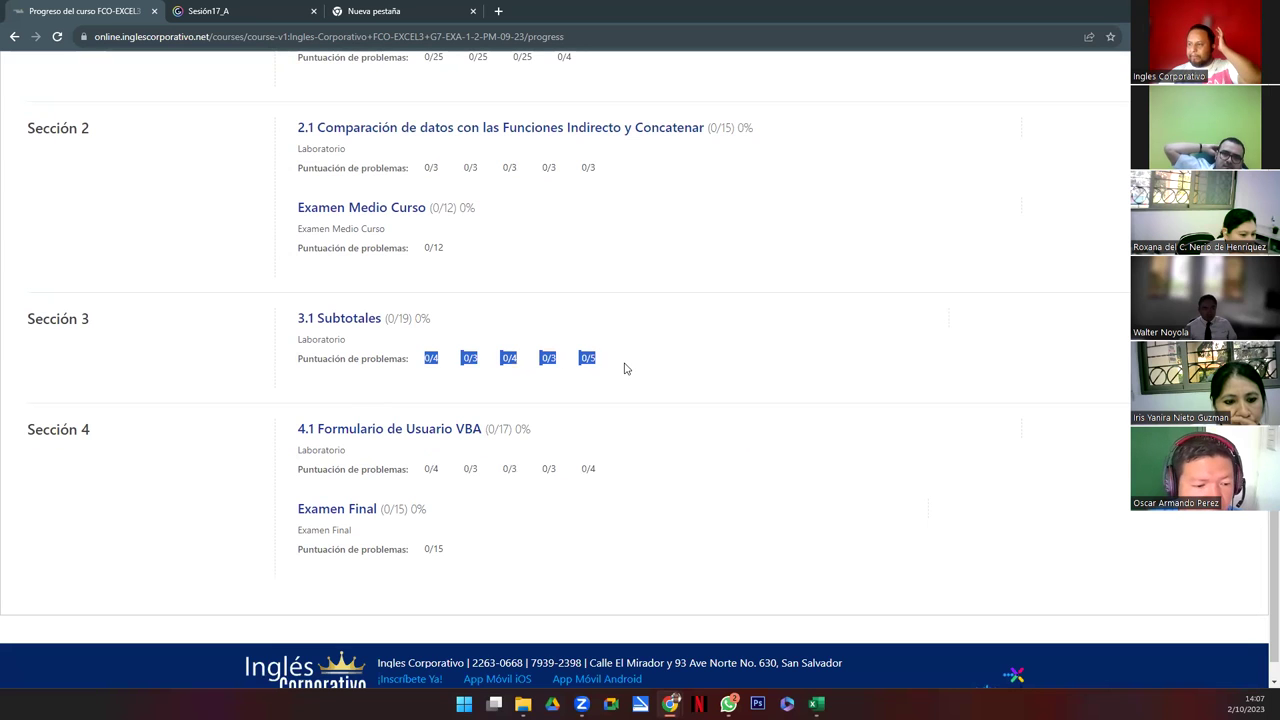
{"action": "left_click", "coordinate": [408, 378]}
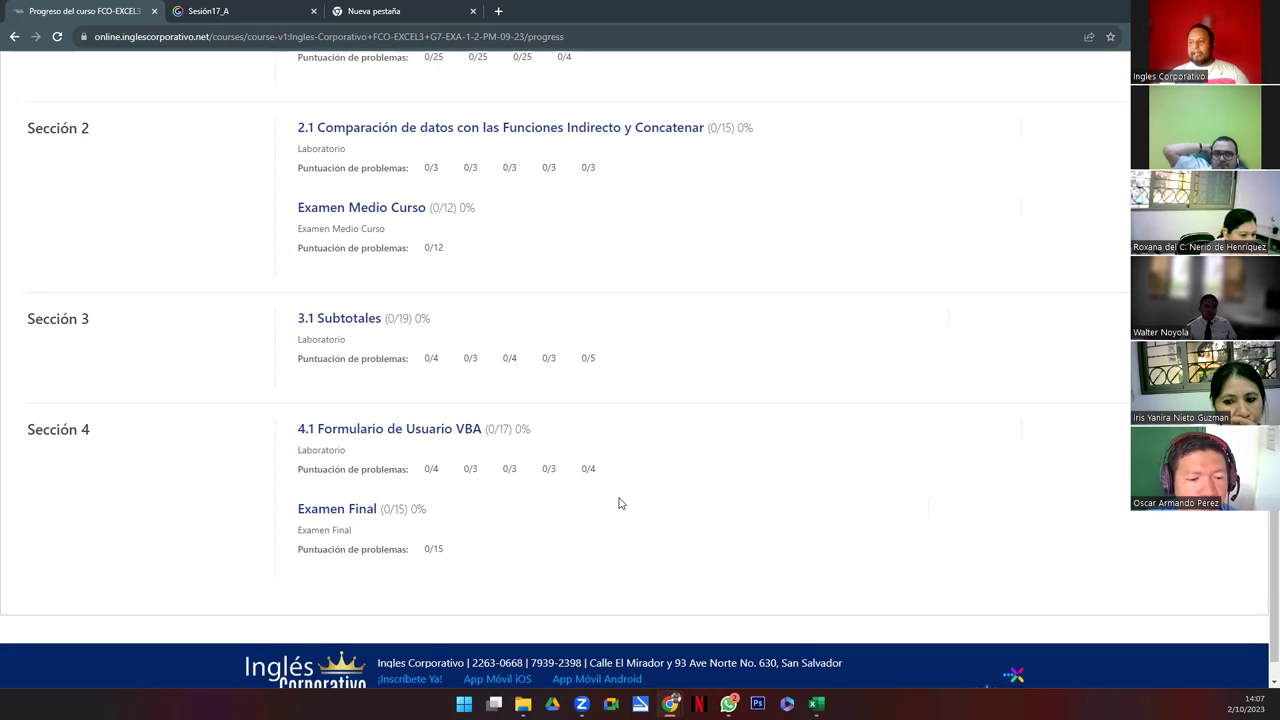
{"action": "left_click_drag", "start_coordinate": [426, 549], "coordinate": [451, 556]}
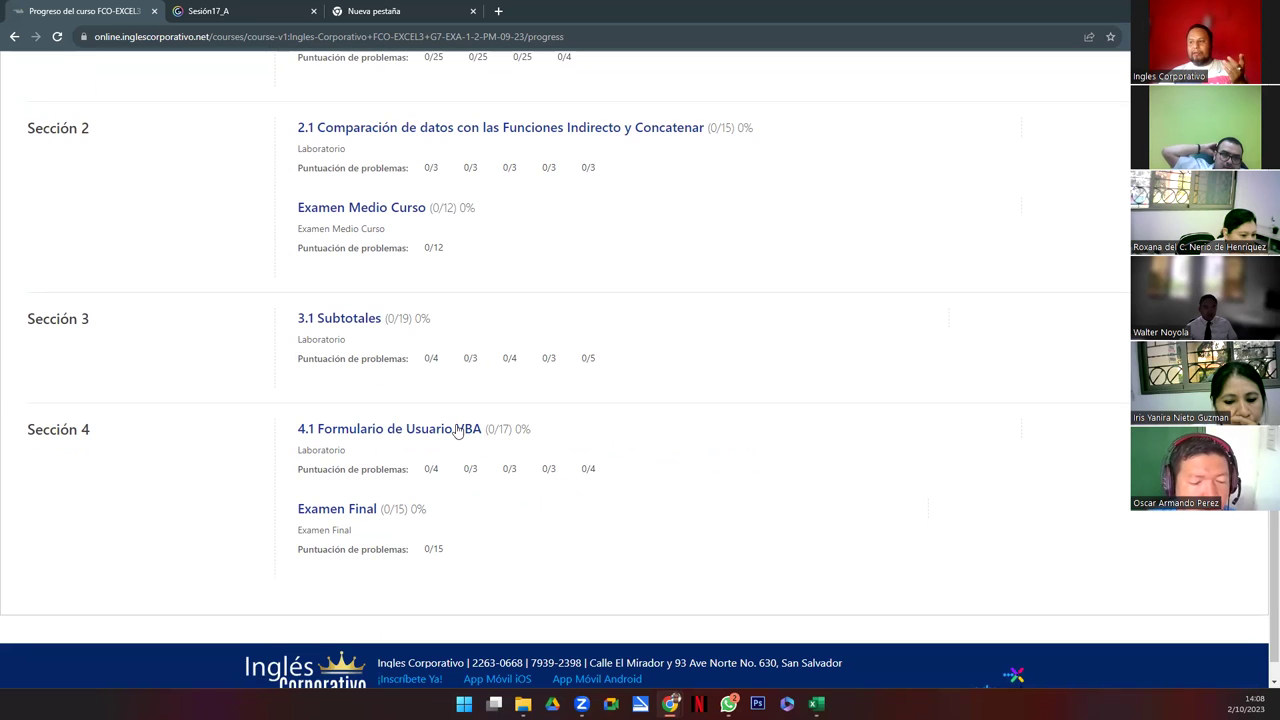
{"action": "triple_click", "coordinate": [500, 366]}
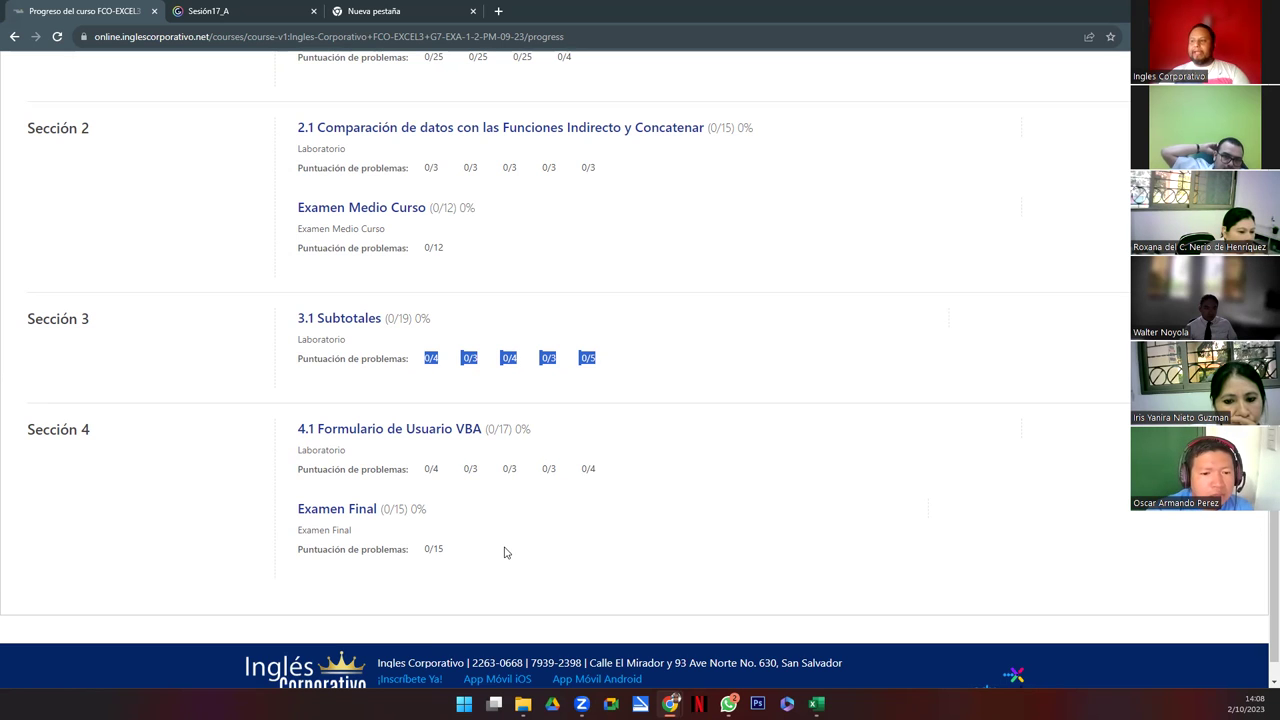
{"action": "key", "text": "F5"}
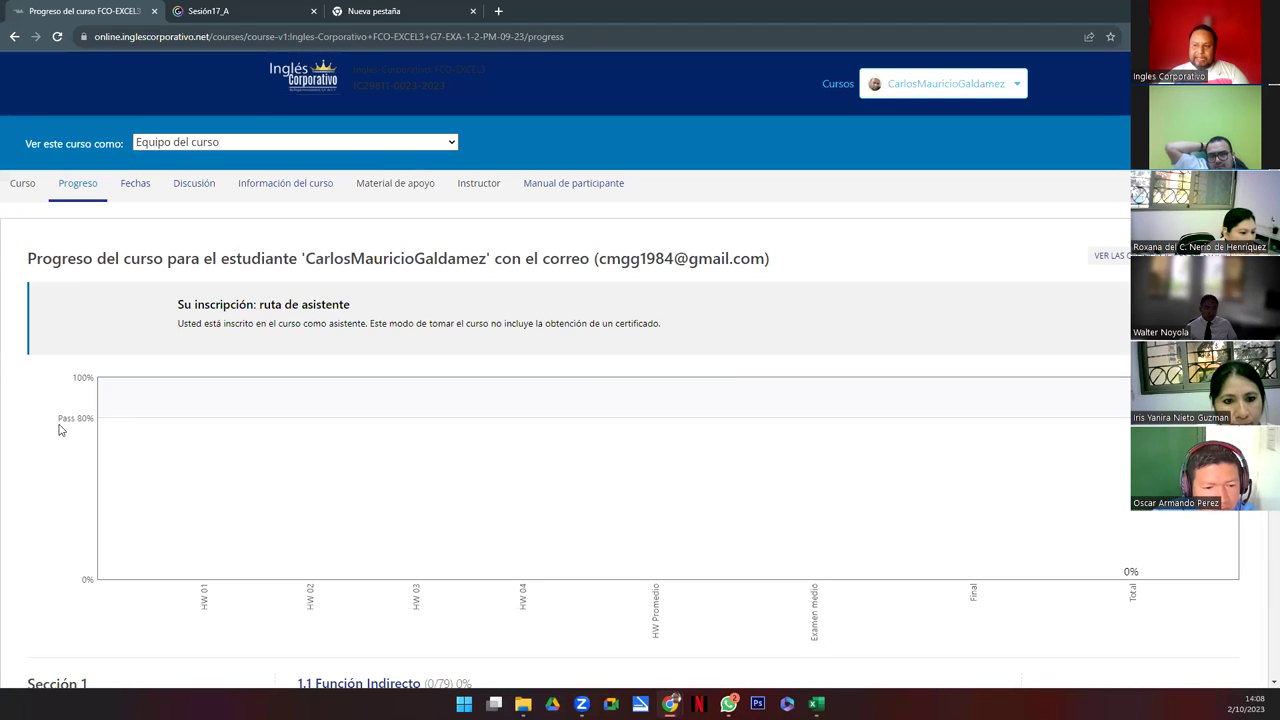
{"action": "mouse_move", "coordinate": [99, 427]}
{"action": "left_mouse_down"}
{"action": "mouse_move", "coordinate": [120, 428]}
{"action": "mouse_move", "coordinate": [92, 420]}
{"action": "left_mouse_up"}
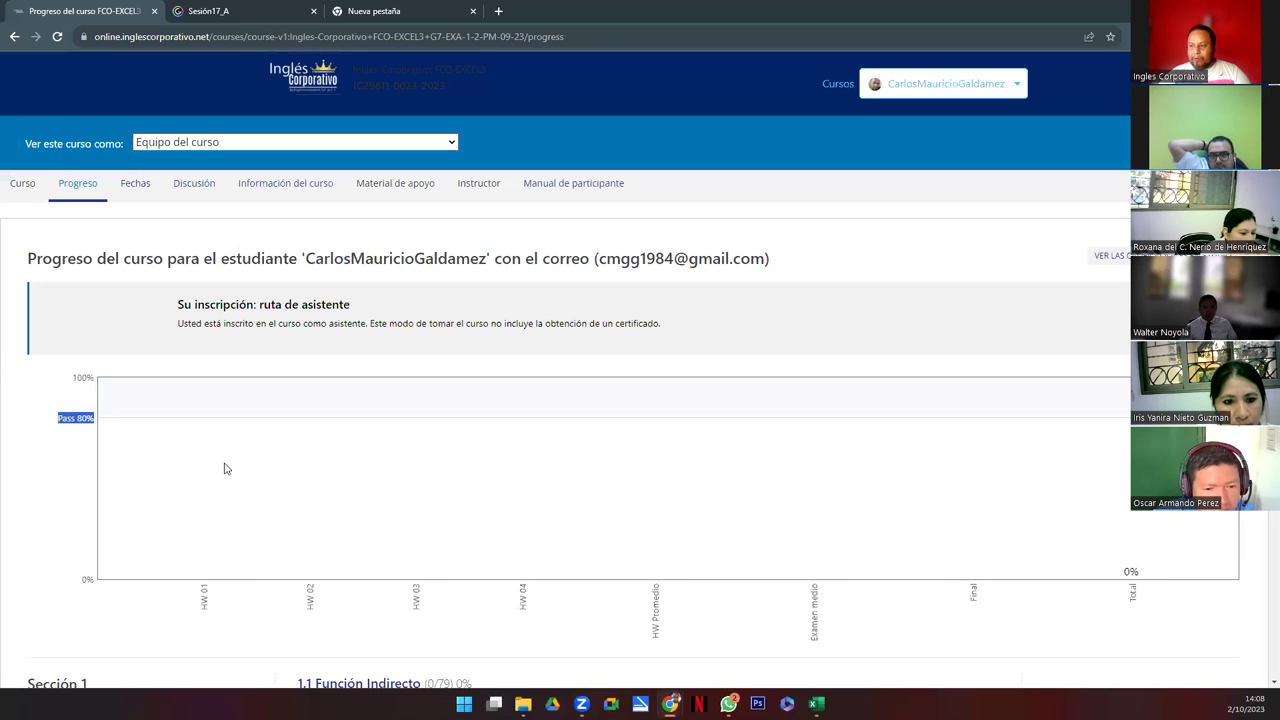